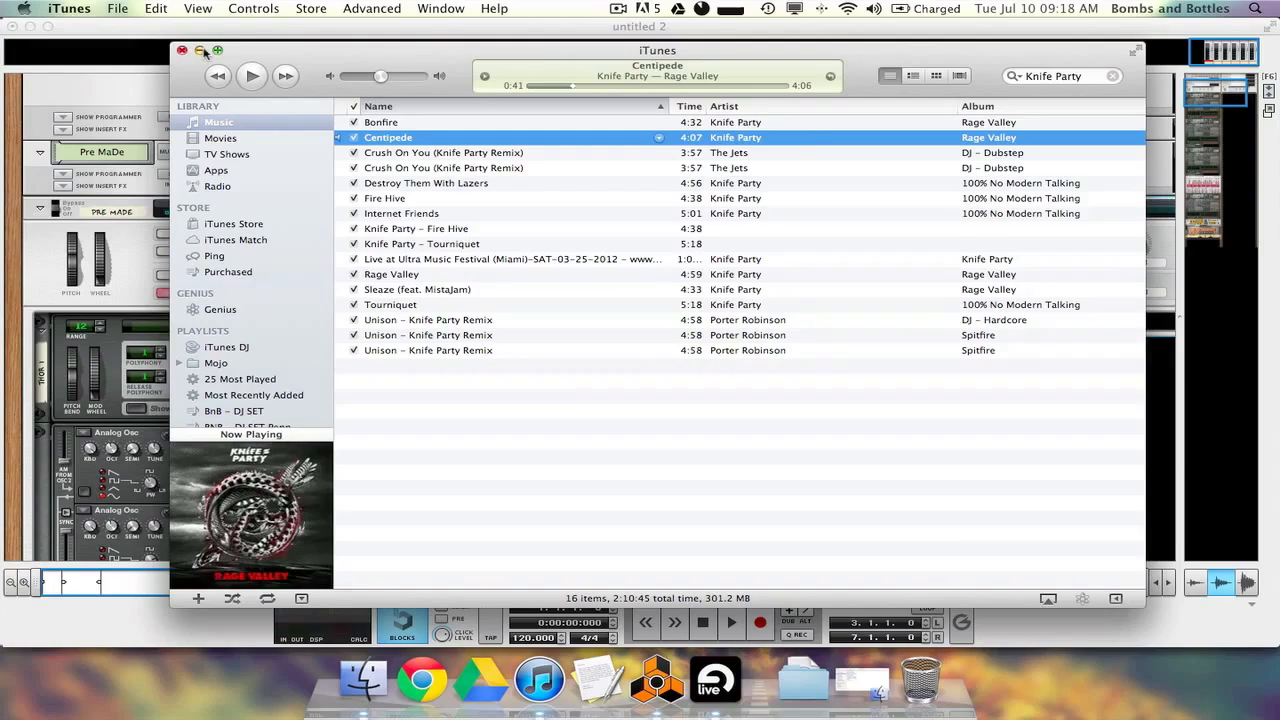
# Put the iTunes window away and look over the first Thor synthesizer and its Combinator in the Reason rack
pyautogui.click(203, 51)
pyautogui.click(589, 260)
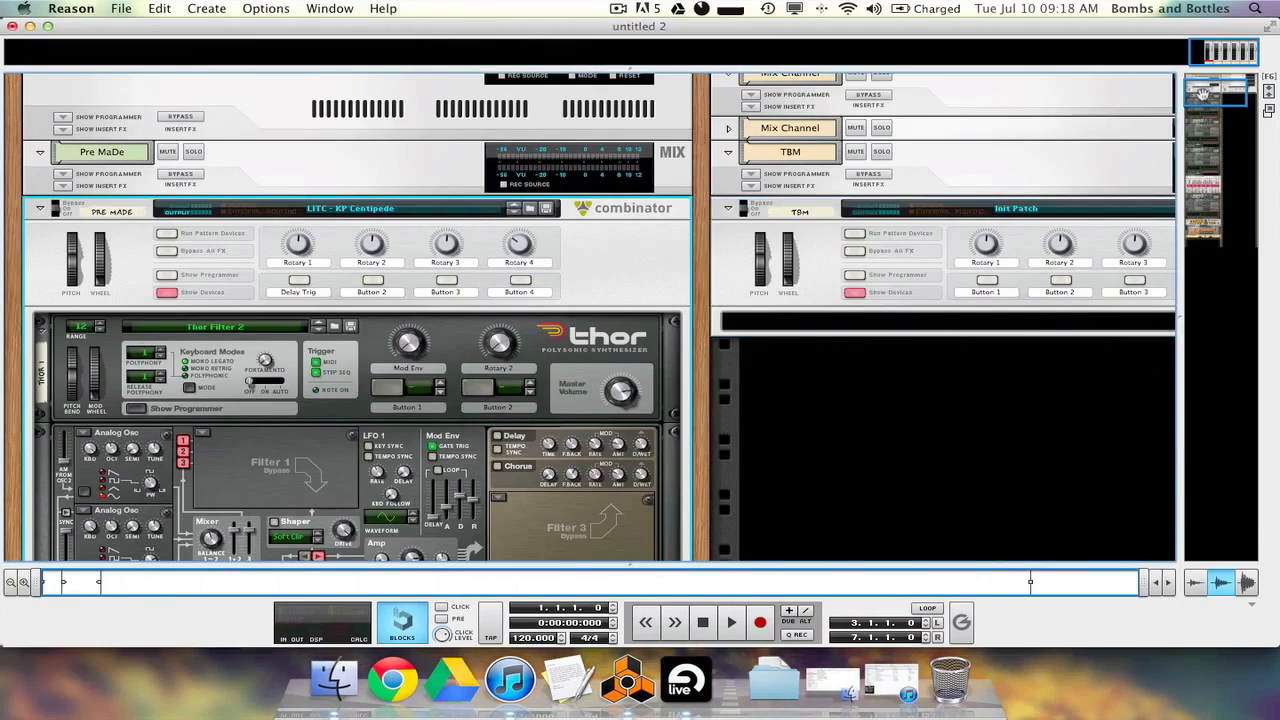
pyautogui.moveTo(1203, 92)
pyautogui.mouseDown()
pyautogui.moveTo(1203, 216)
pyautogui.moveTo(1211, 104)
pyautogui.mouseUp()
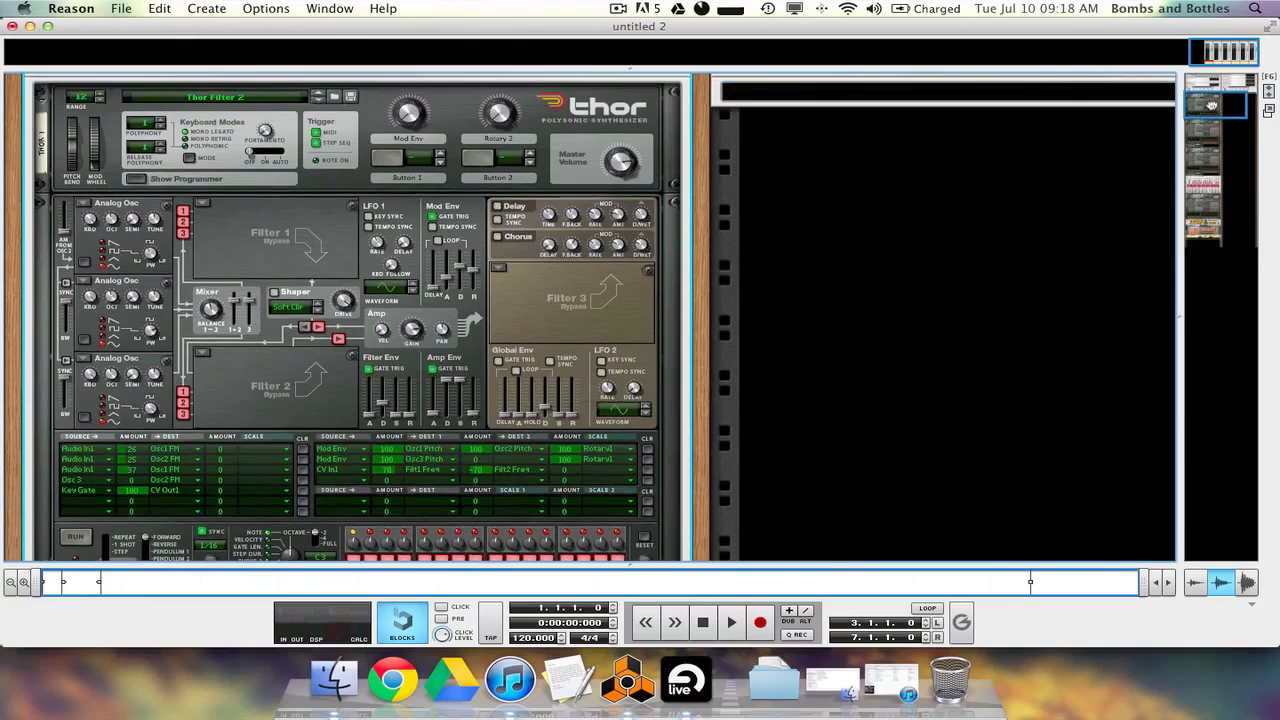
pyautogui.scroll(1, 280, 258)
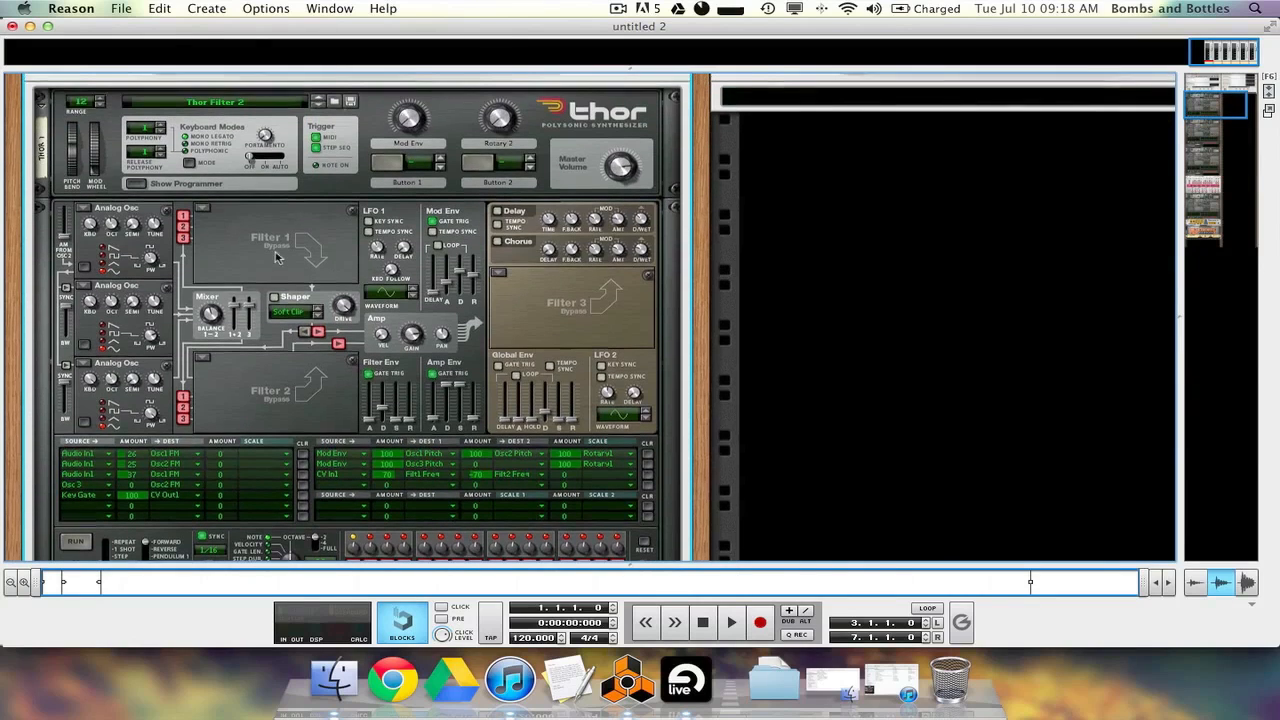
pyautogui.scroll(3, 280, 258)
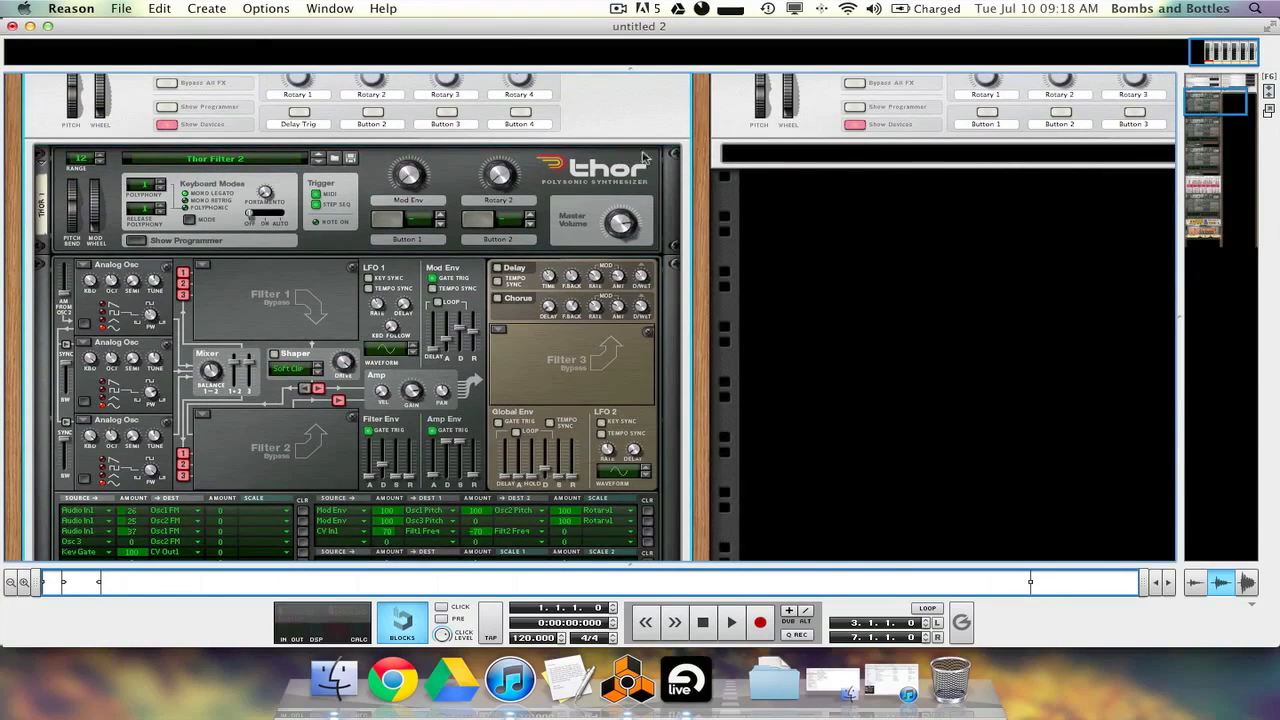
pyautogui.scroll(3, 646, 160)
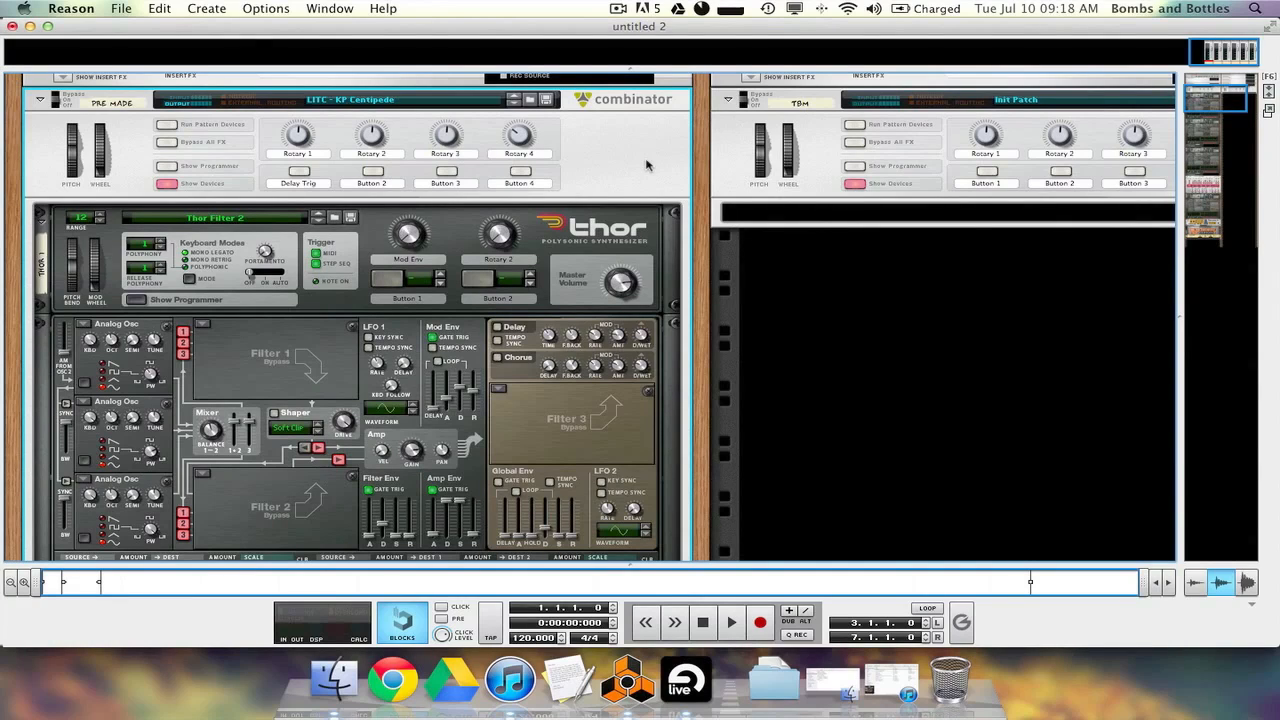
pyautogui.scroll(4, 664, 200)
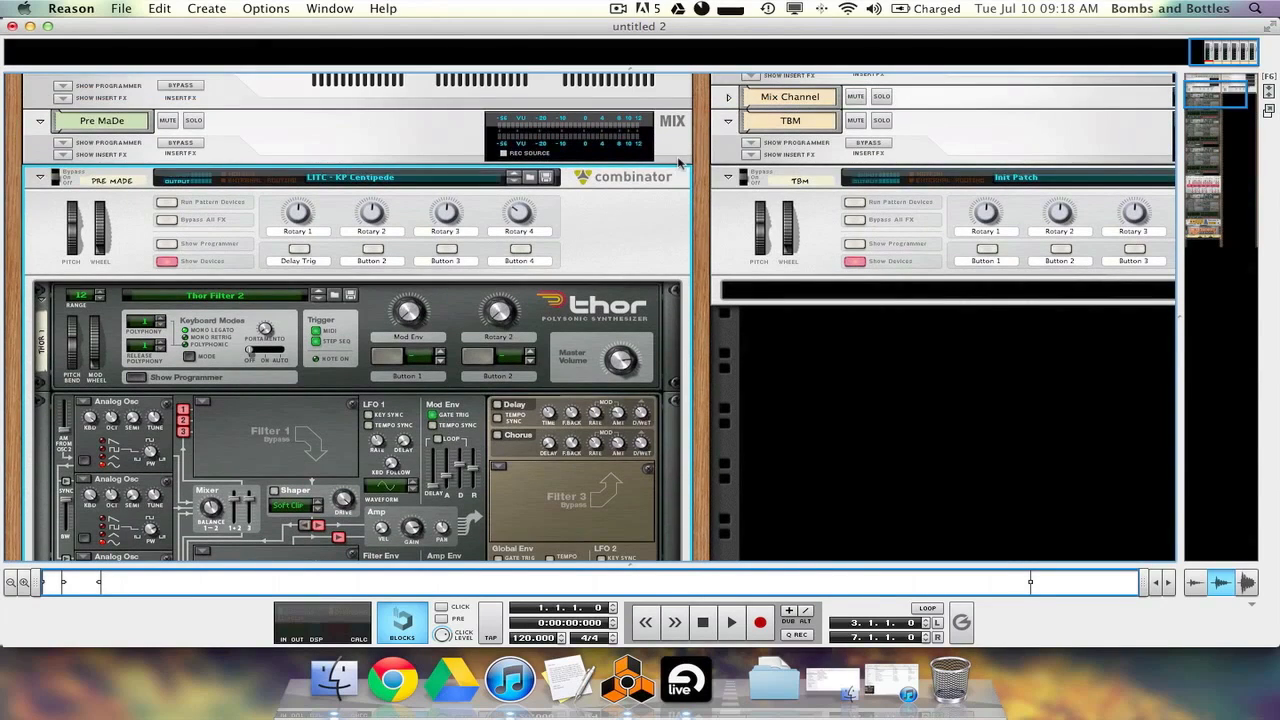
pyautogui.click(678, 159)
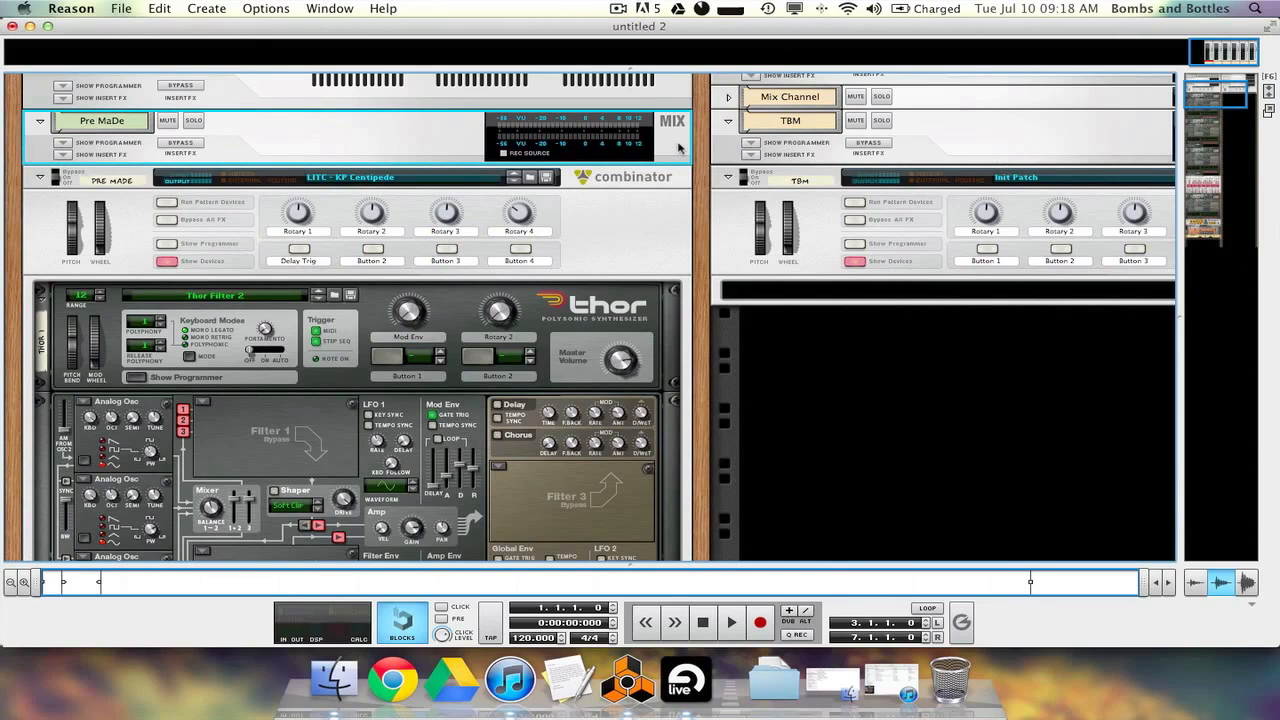
# Select the LITC - KP Centipede Combinator in the rack
pyautogui.moveTo(1212, 92)
pyautogui.mouseDown()
pyautogui.moveTo(1202, 128)
pyautogui.moveTo(1196, 88)
pyautogui.mouseUp()
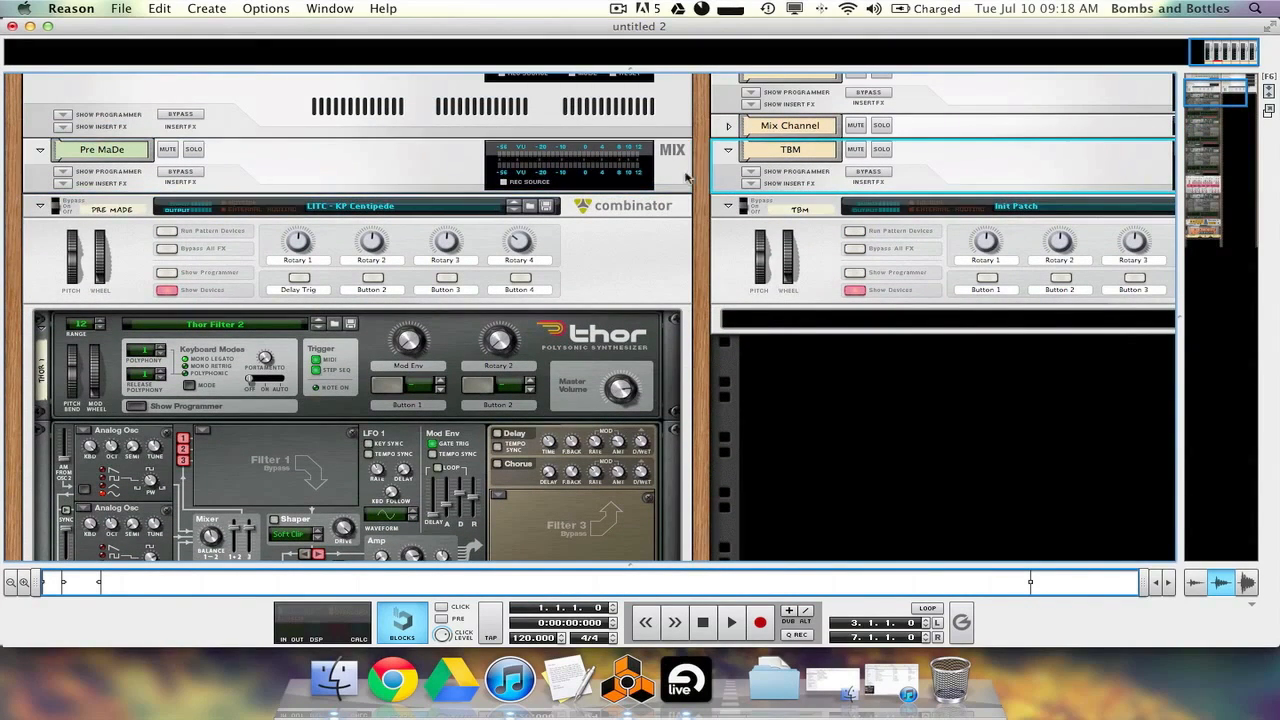
pyautogui.click(736, 176)
pyautogui.click(684, 134)
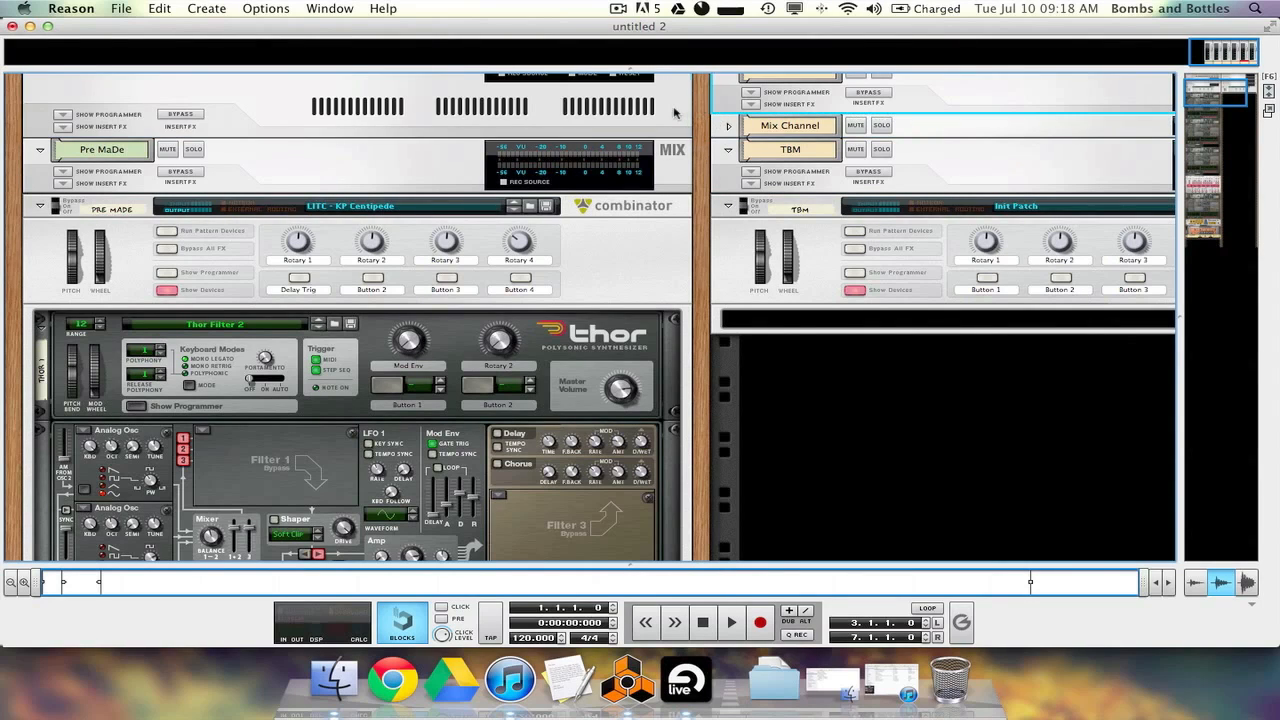
pyautogui.click(623, 227)
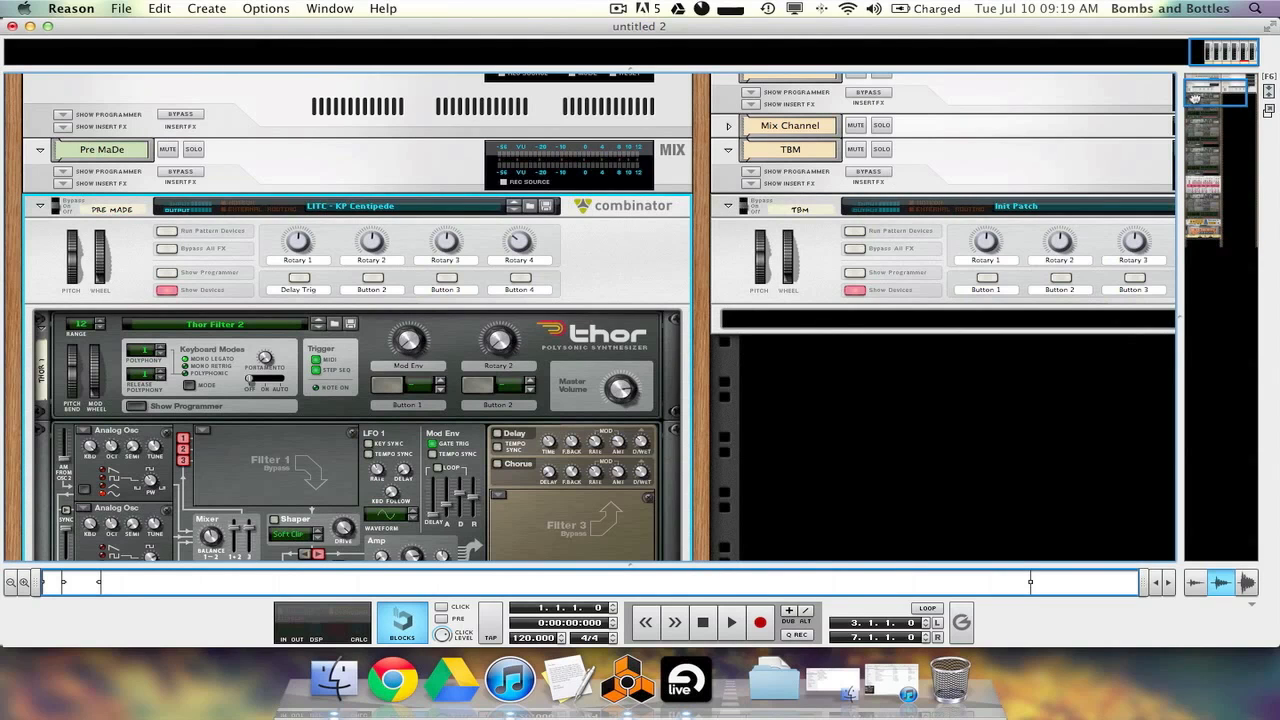
# Examine the first Thor's oscillators, bypassed filters, envelopes and modulation routing
pyautogui.moveTo(1192, 102)
pyautogui.mouseDown()
pyautogui.moveTo(1190, 175)
pyautogui.moveTo(1196, 100)
pyautogui.mouseUp()
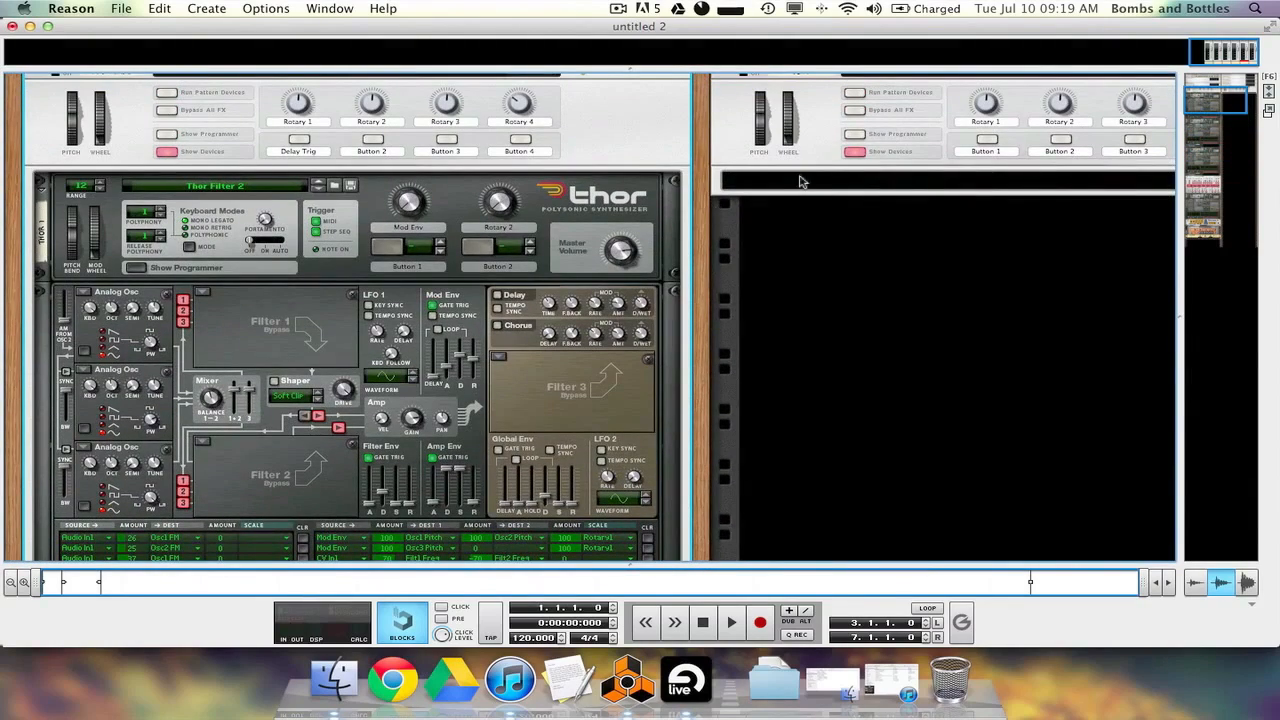
pyautogui.scroll(-5, 557, 228)
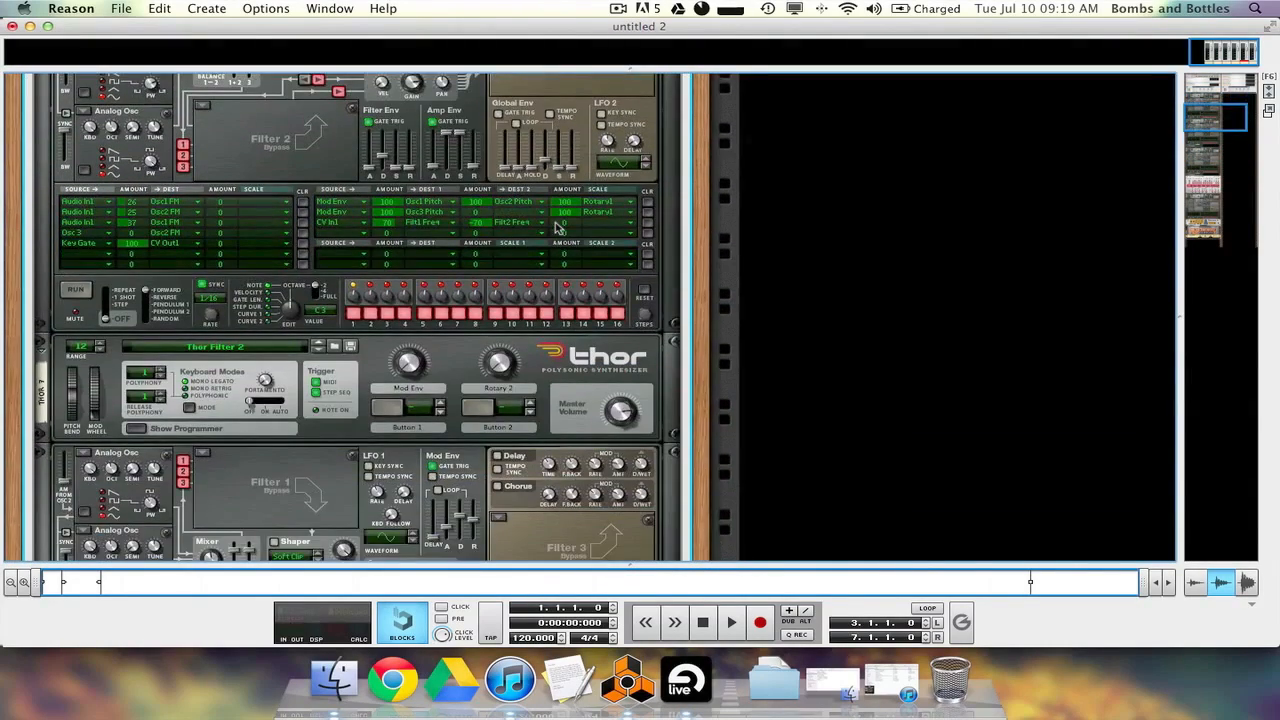
pyautogui.scroll(3, 555, 230)
pyautogui.scroll(2, 612, 327)
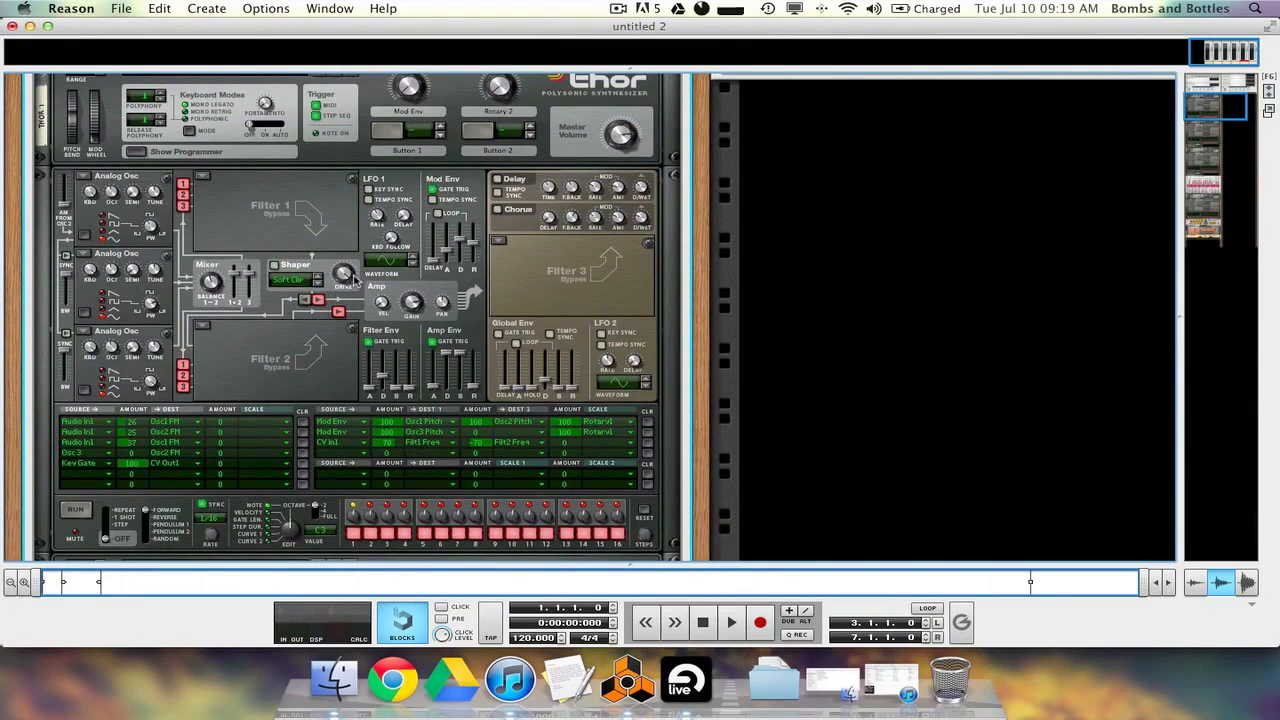
pyautogui.scroll(1, 357, 279)
pyautogui.scroll(2, 357, 279)
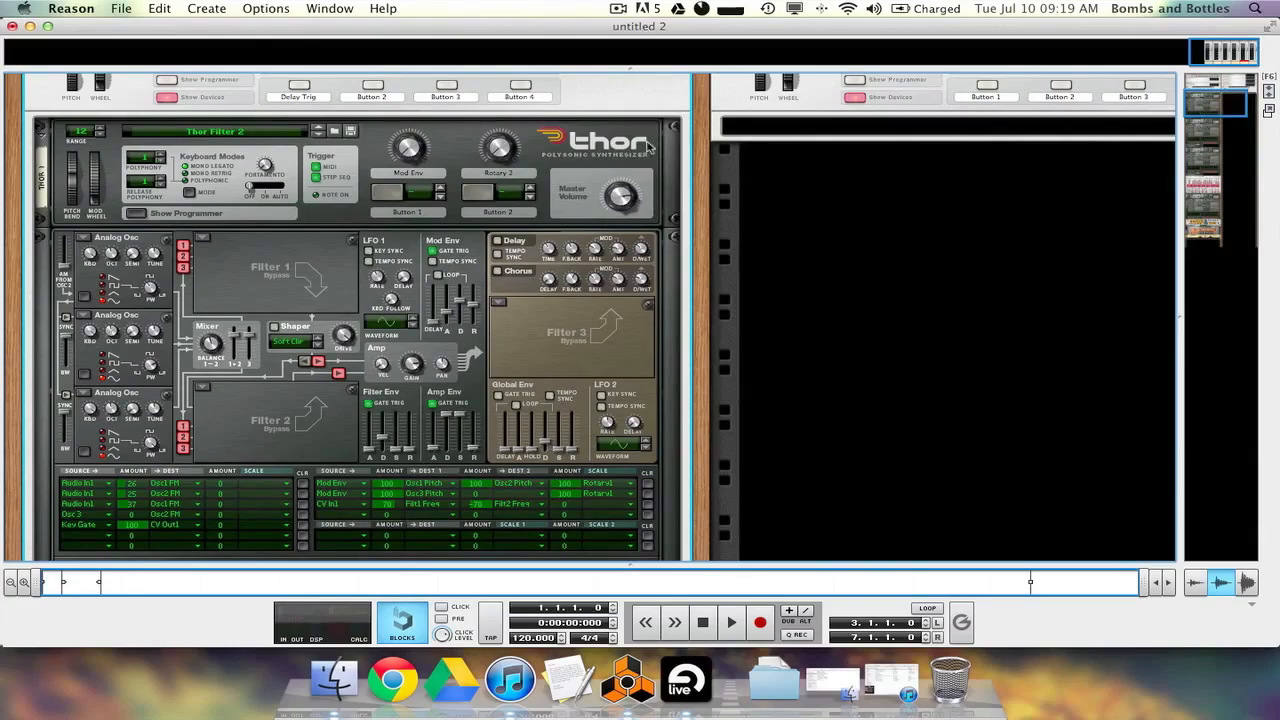
pyautogui.moveTo(1210, 104)
pyautogui.mouseDown()
pyautogui.moveTo(1205, 227)
pyautogui.moveTo(1203, 105)
pyautogui.mouseUp()
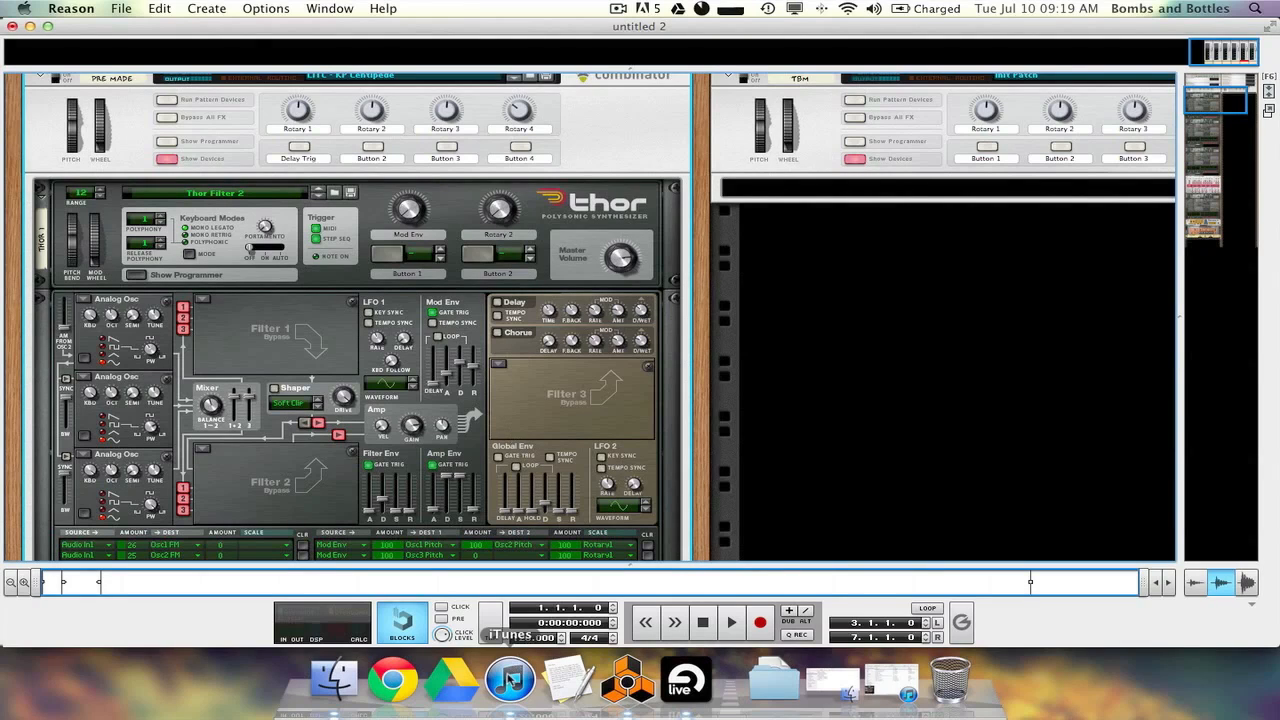
# Check the tracks in the sequencer and return to the rack to examine the red-and-white effect's LFO 1 section
pyautogui.press('F7')
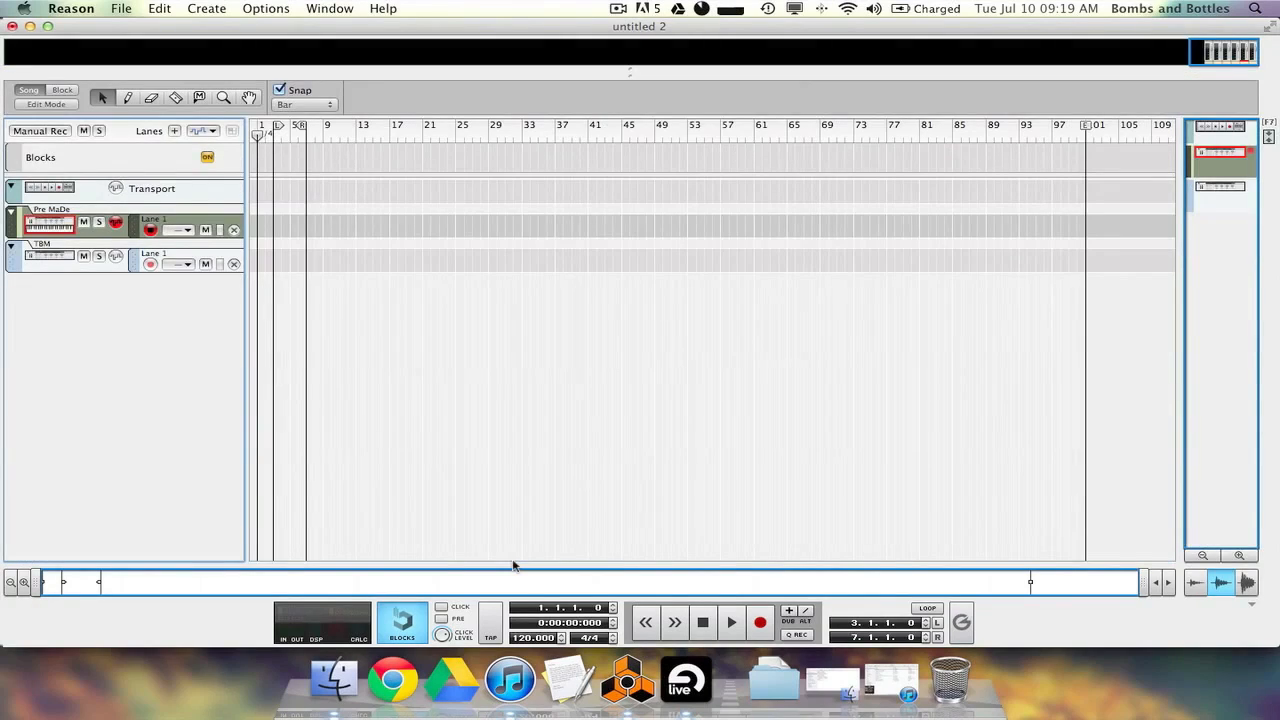
pyautogui.press('F6')
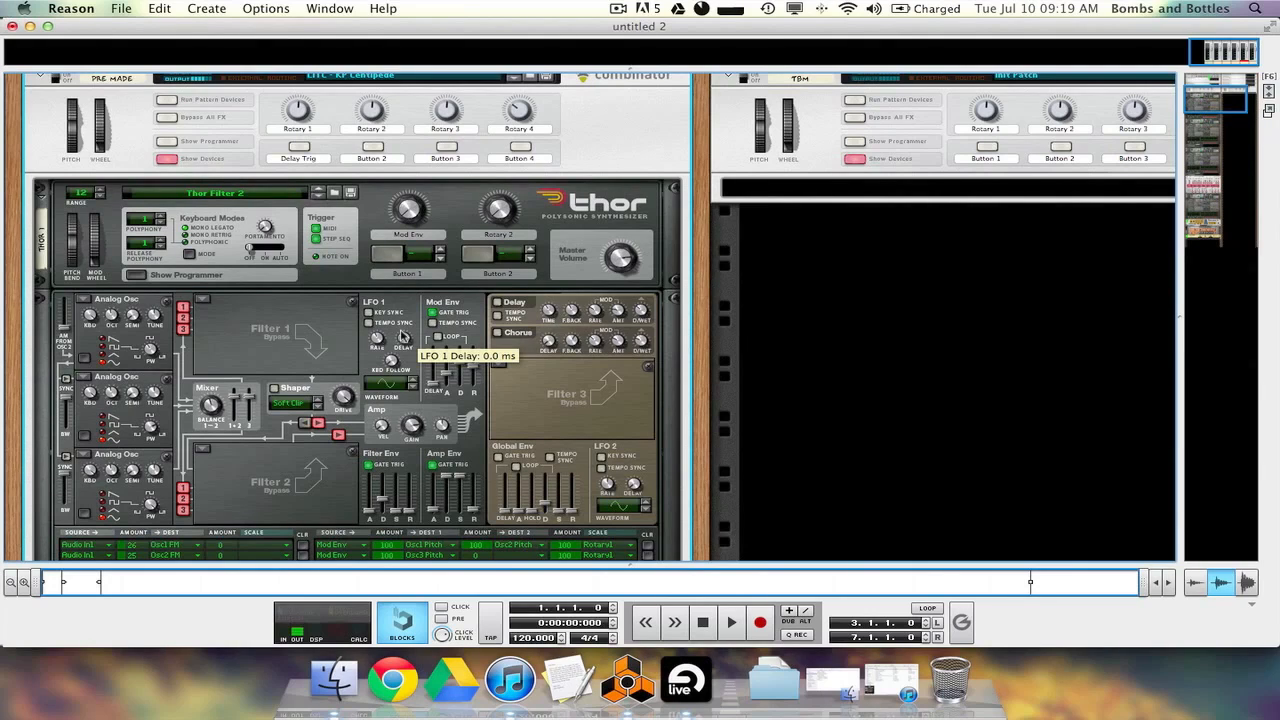
pyautogui.click(1215, 205)
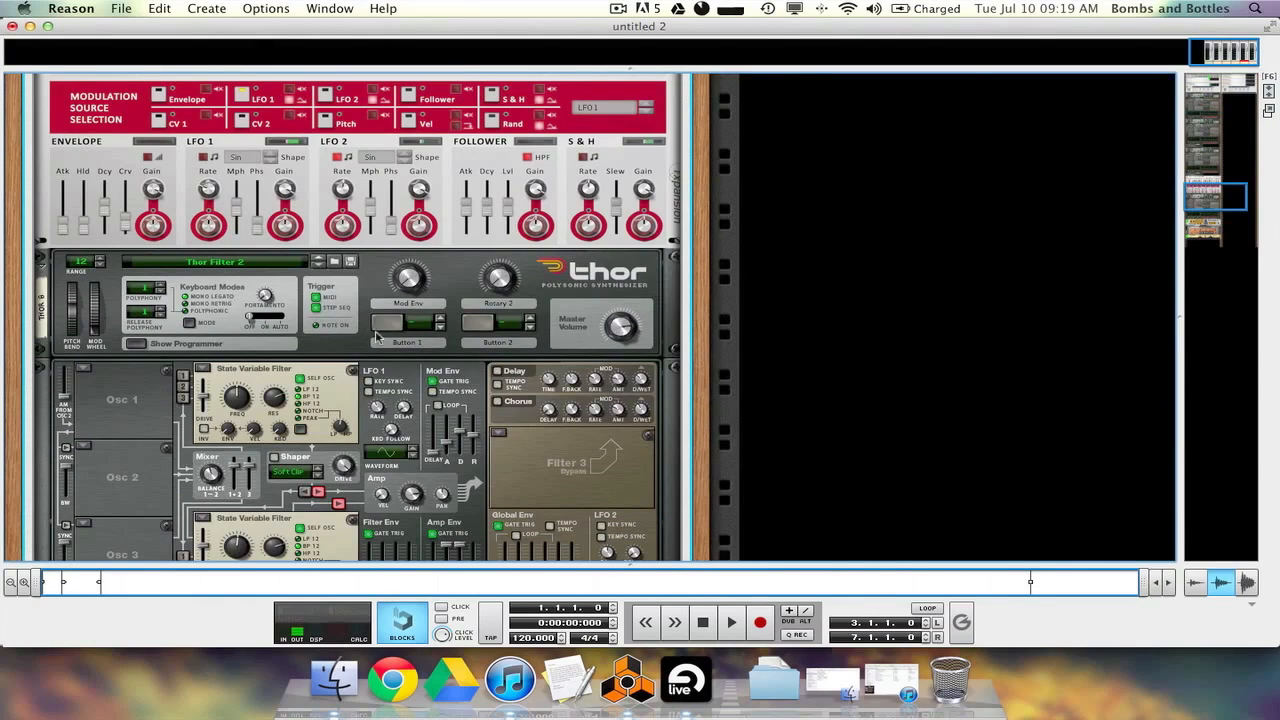
pyautogui.moveTo(243, 395); pyautogui.dragTo(240, 394)
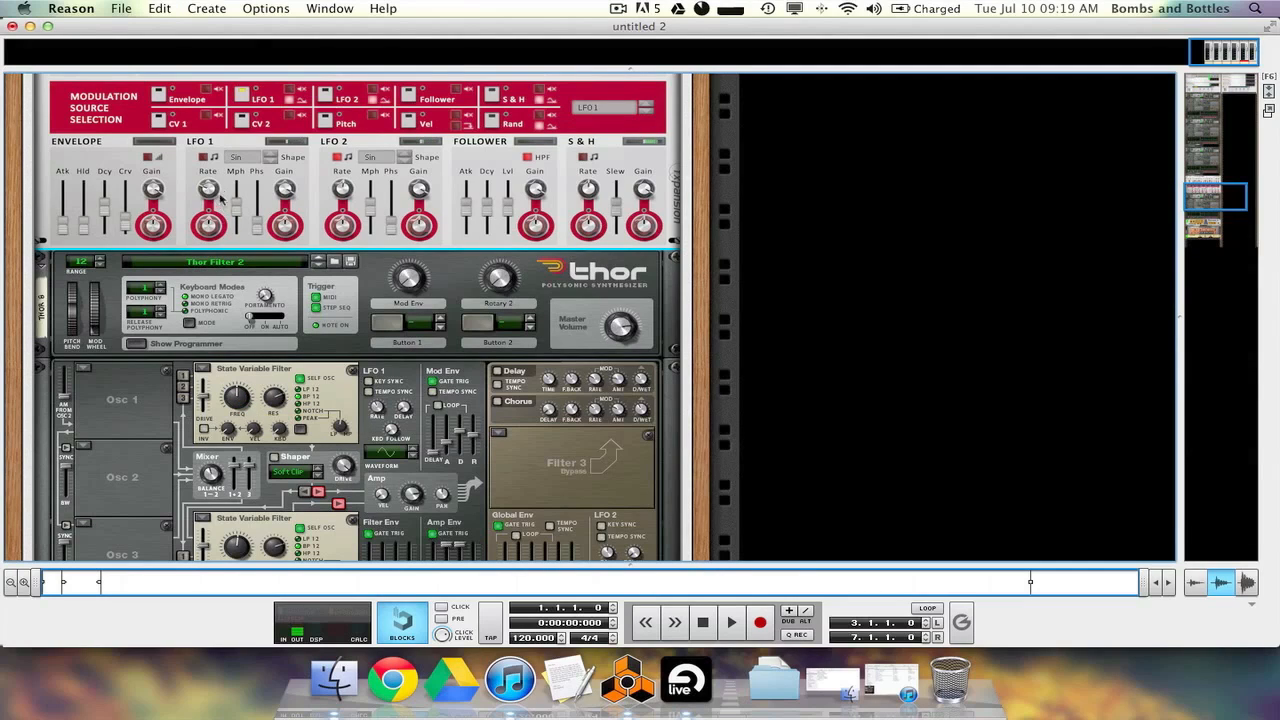
pyautogui.moveTo(214, 192)
pyautogui.mouseDown()
pyautogui.moveTo(213, 152)
pyautogui.moveTo(210, 194)
pyautogui.mouseUp()
# Examine the State Variable Filters and modulation routing of the Thor below the red-and-white effect
pyautogui.scroll(-3, 512, 404)
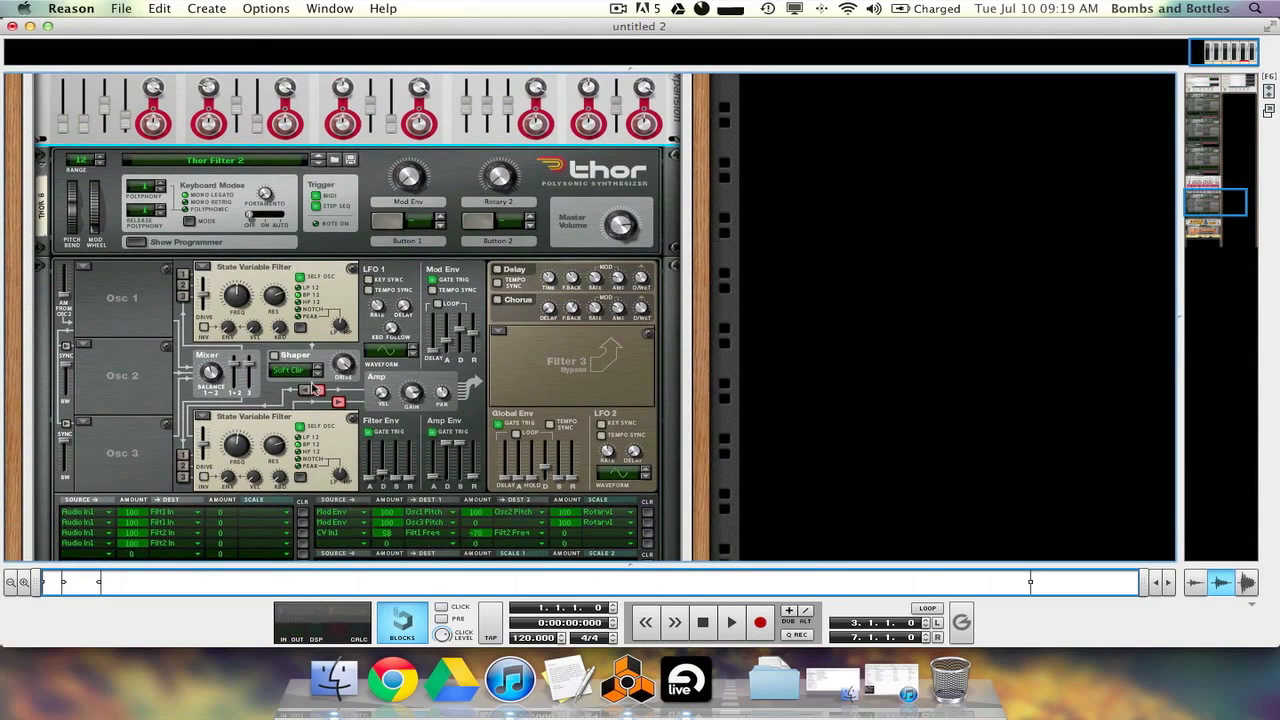
pyautogui.scroll(-1, 282, 427)
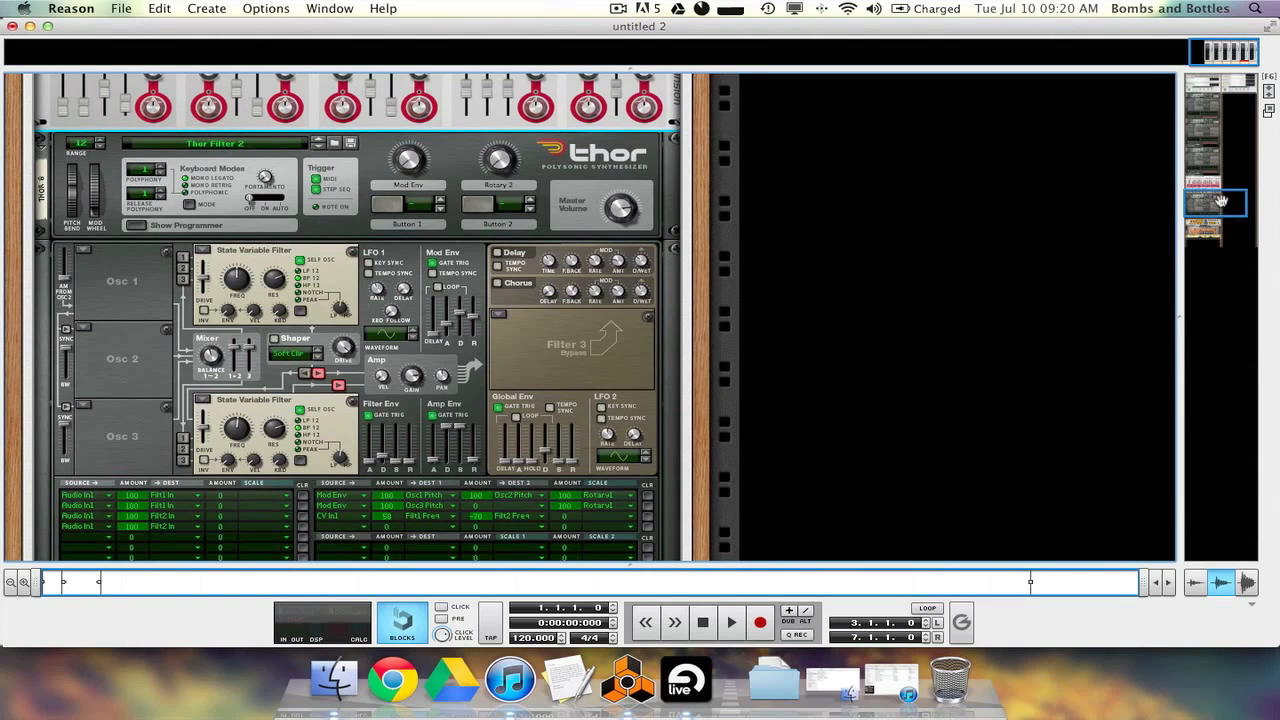
pyautogui.moveTo(1221, 202); pyautogui.dragTo(1221, 204)
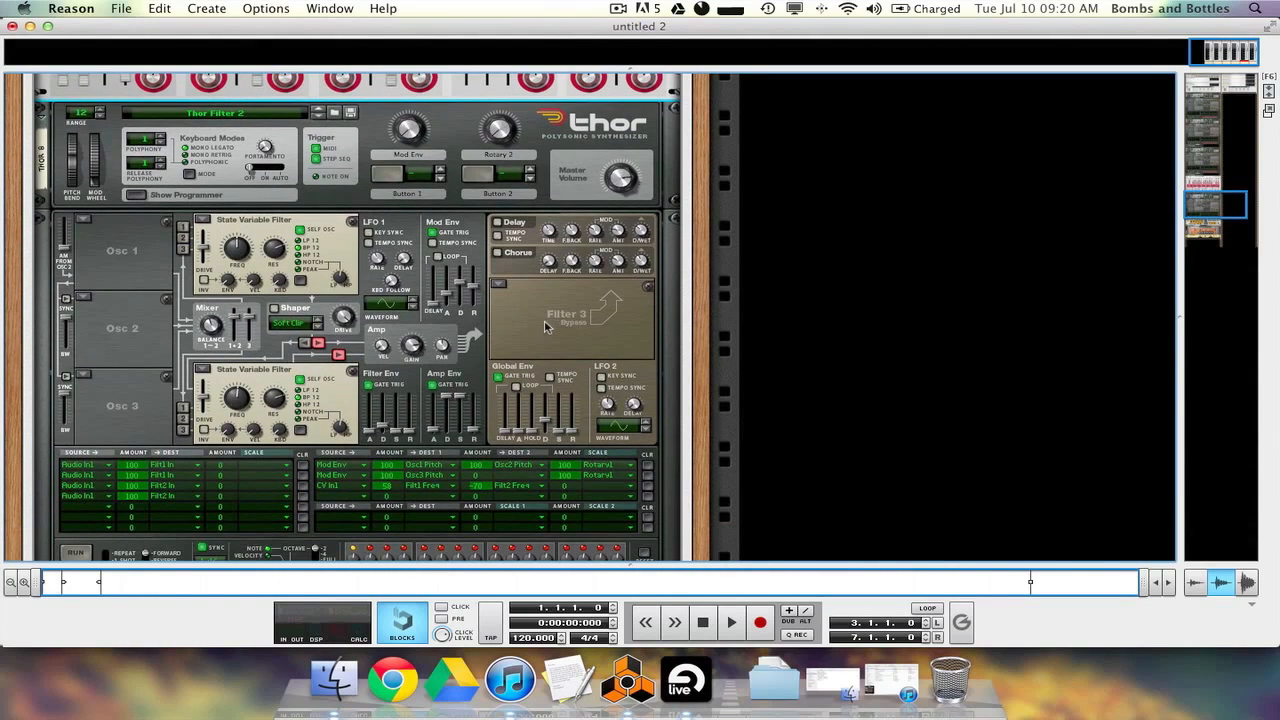
pyautogui.scroll(5, 514, 323)
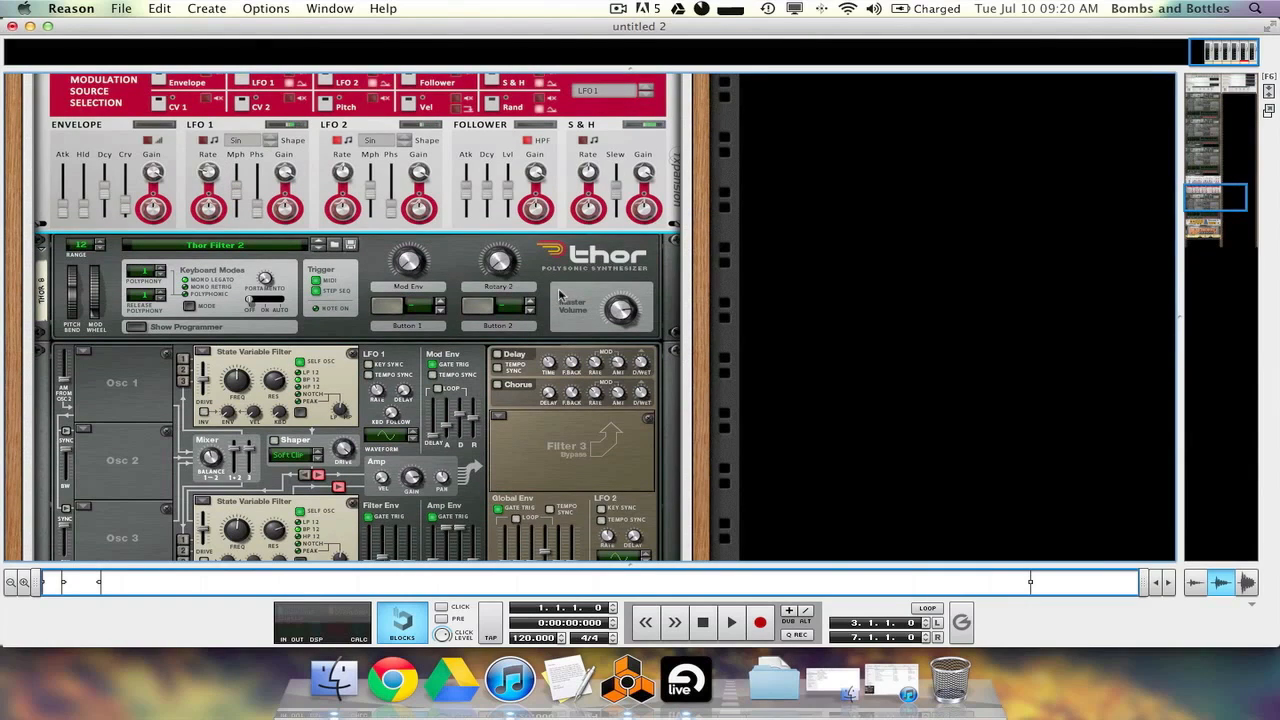
pyautogui.scroll(5, 1200, 192)
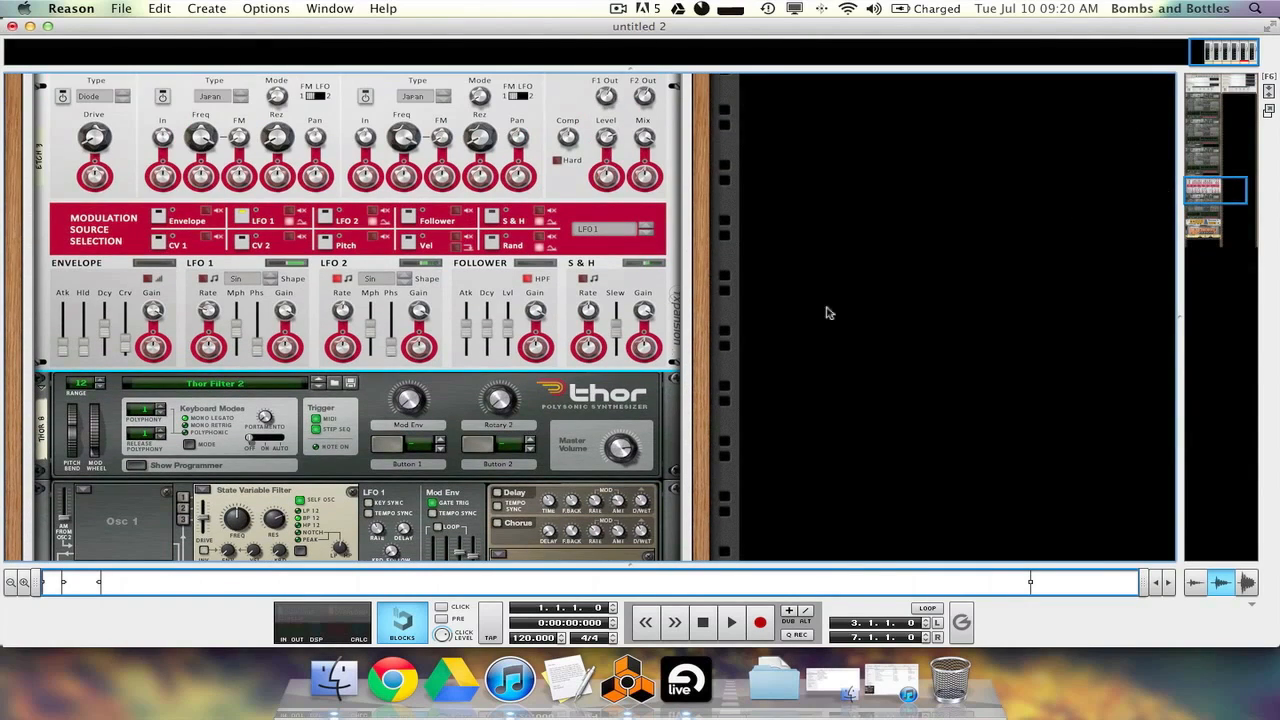
# Play the reference track Centipede in iTunes and return to Reason
pyautogui.click(524, 684)
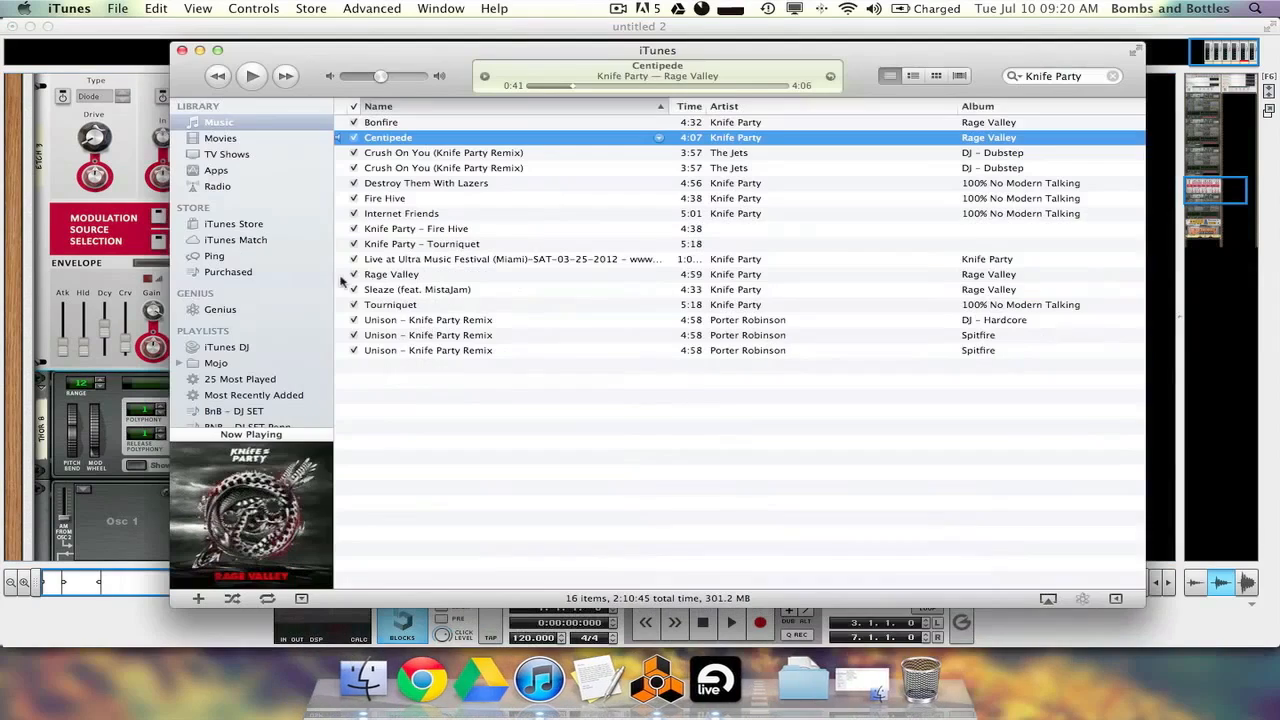
pyautogui.click(252, 76)
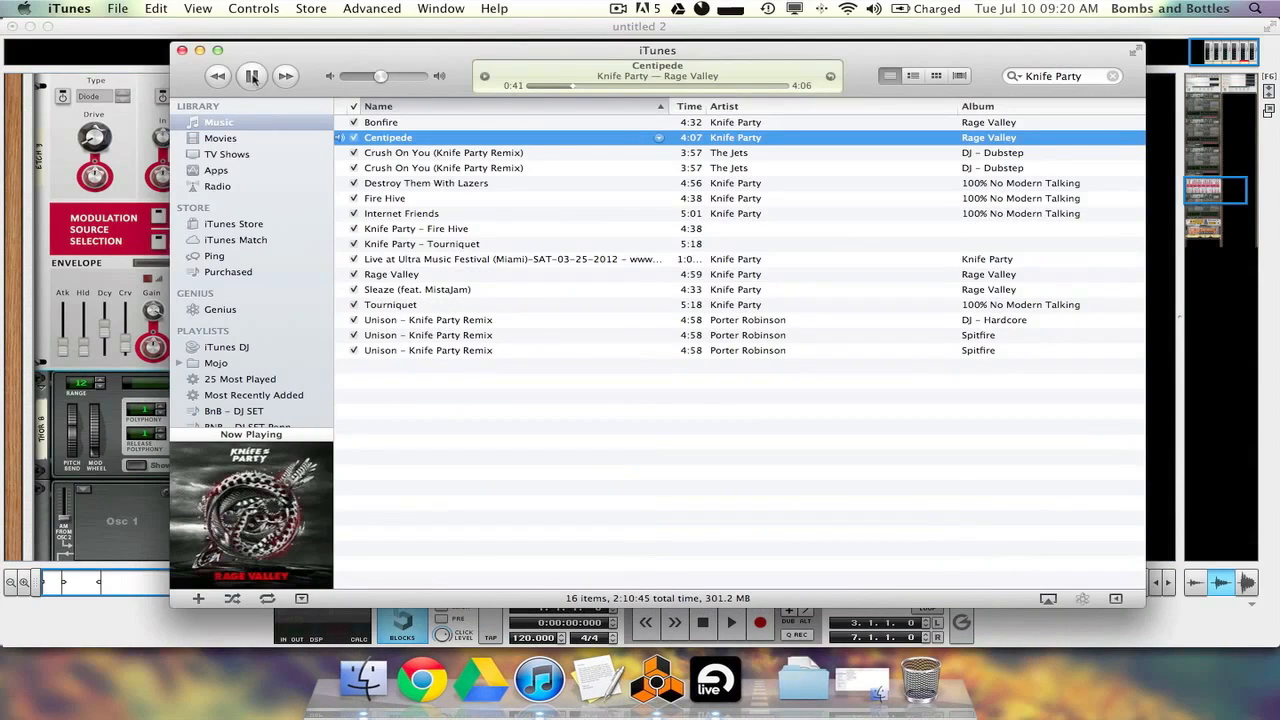
pyautogui.click(148, 30)
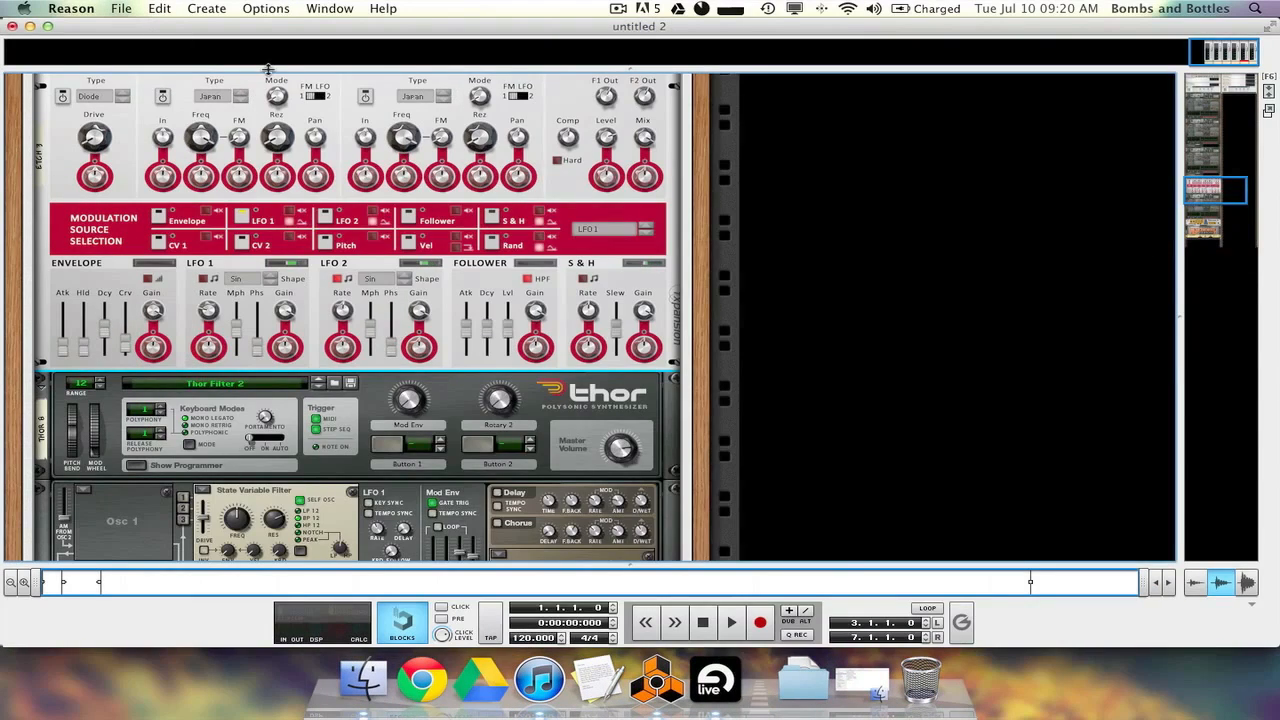
# Check the Pre MaDe channel's fader level in the mixer and return to the rack
pyautogui.press('Tab')
pyautogui.press('Tab')
pyautogui.press('F5')
pyautogui.moveTo(736, 463)
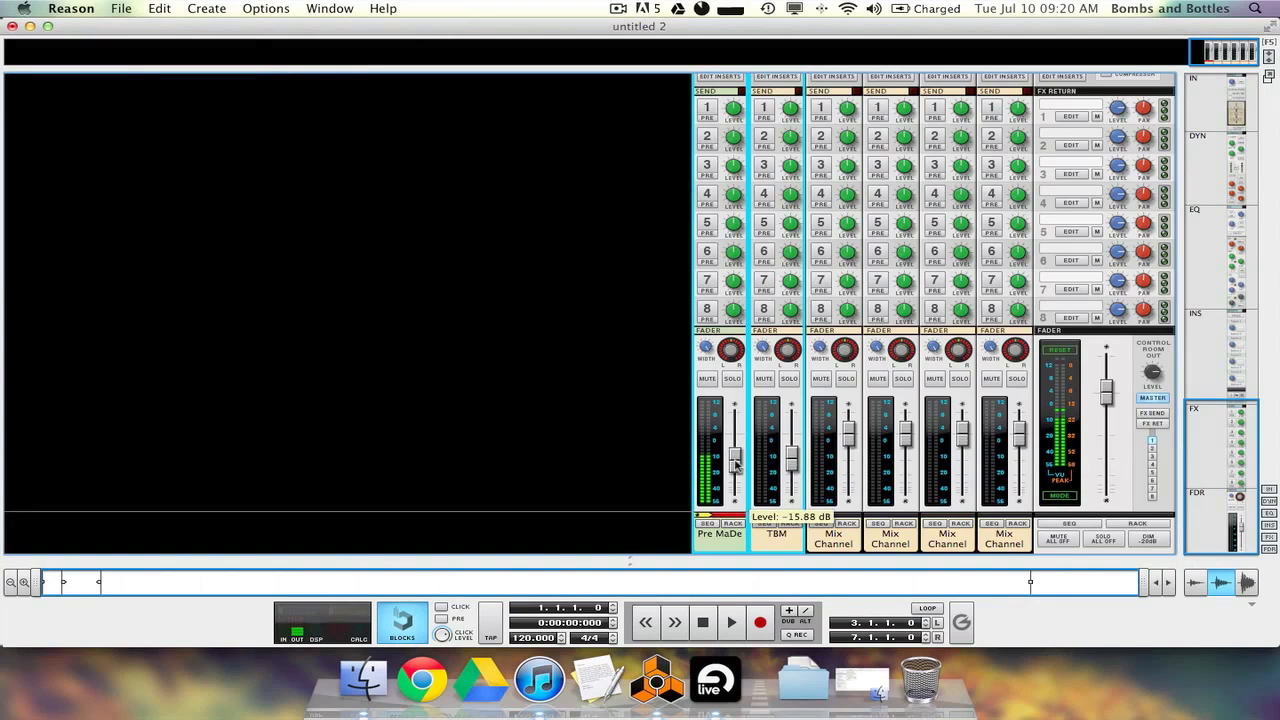
pyautogui.press('Tab')
pyautogui.press('Tab')
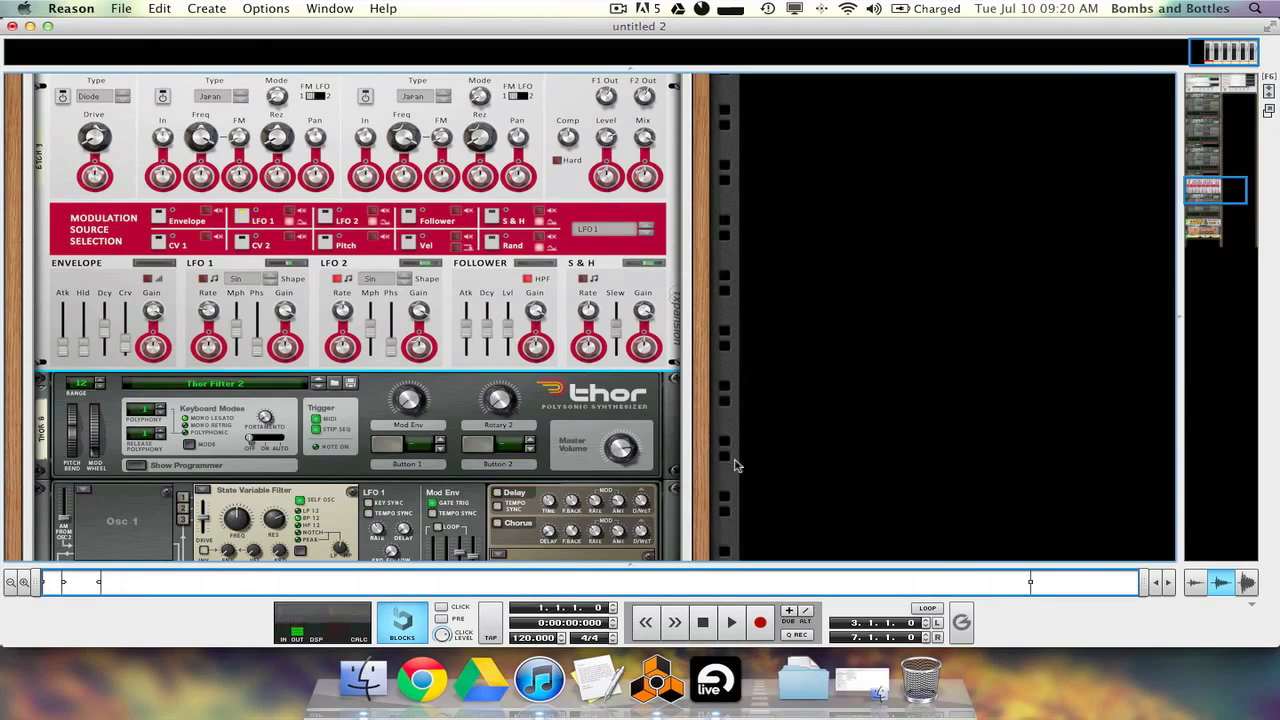
# Go back to the LITC - KP Centipede Combinator and try out its sound with the pitch bend wheel
pyautogui.moveTo(1218, 205); pyautogui.dragTo(1195, 100)
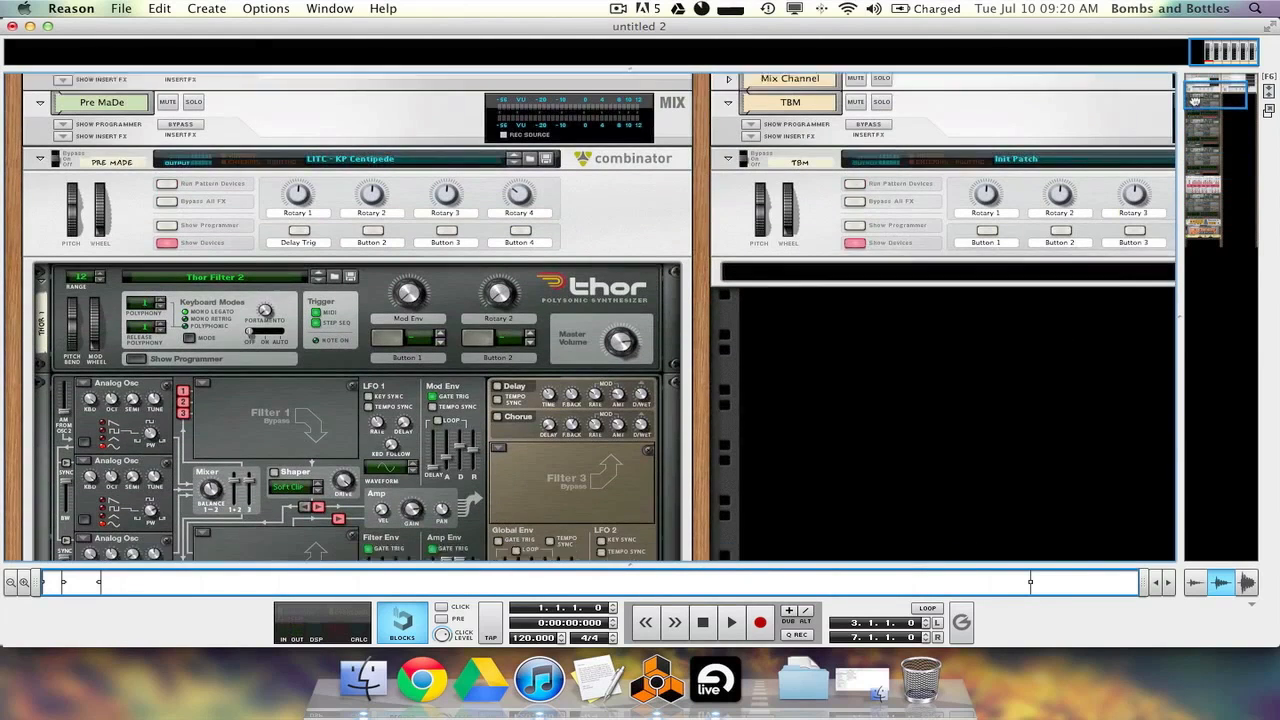
pyautogui.scroll(-1, 612, 252)
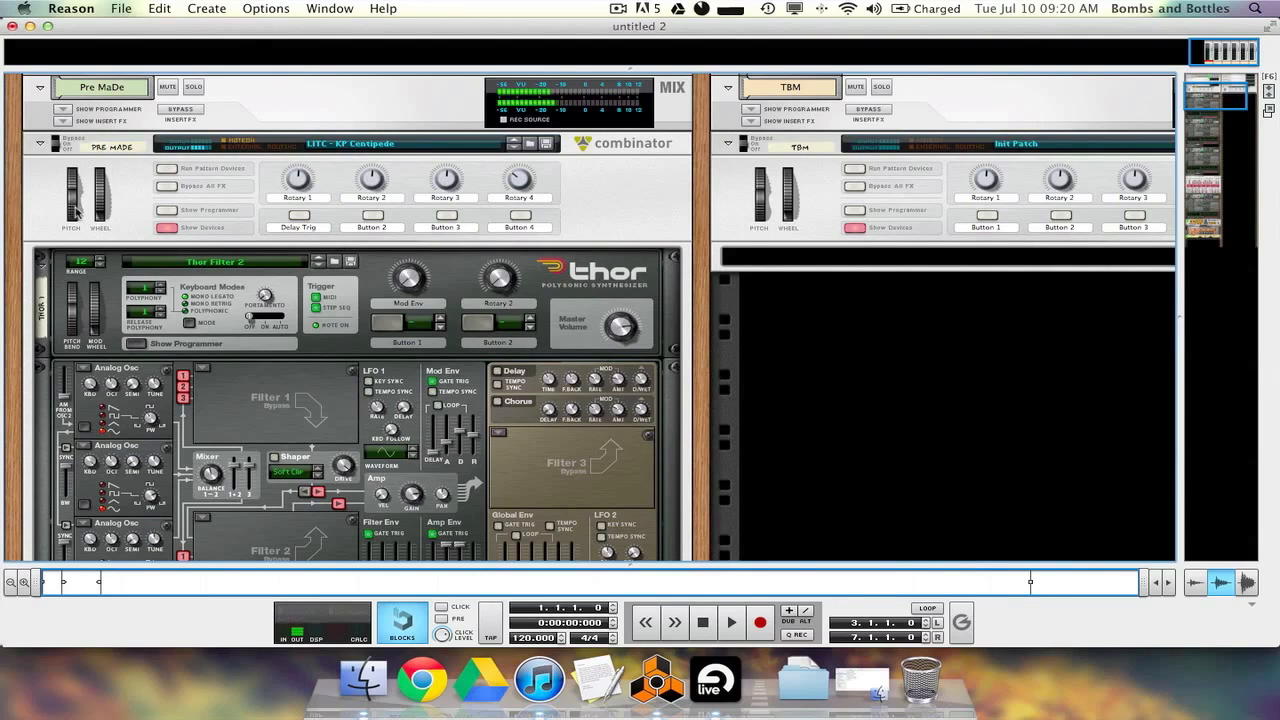
pyautogui.moveTo(72, 205)
pyautogui.mouseDown()
pyautogui.moveTo(73, 176)
pyautogui.moveTo(84, 197)
pyautogui.mouseUp()
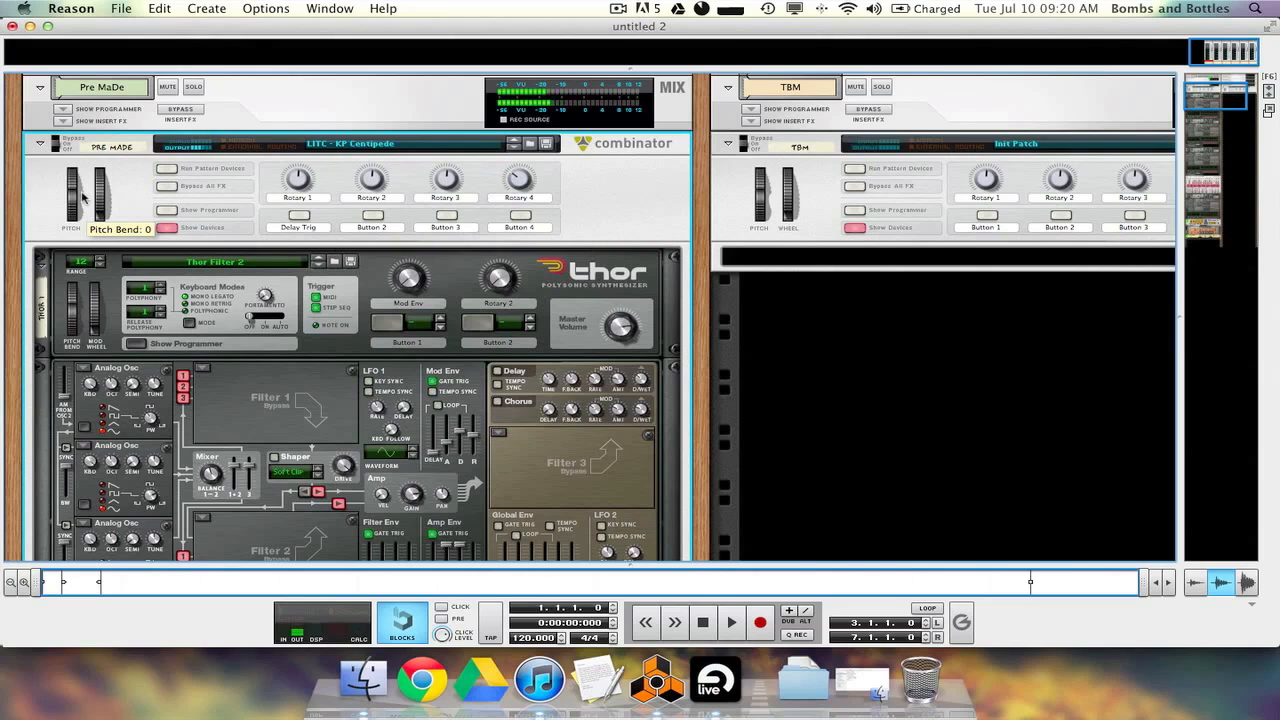
pyautogui.scroll(-3, 80, 192)
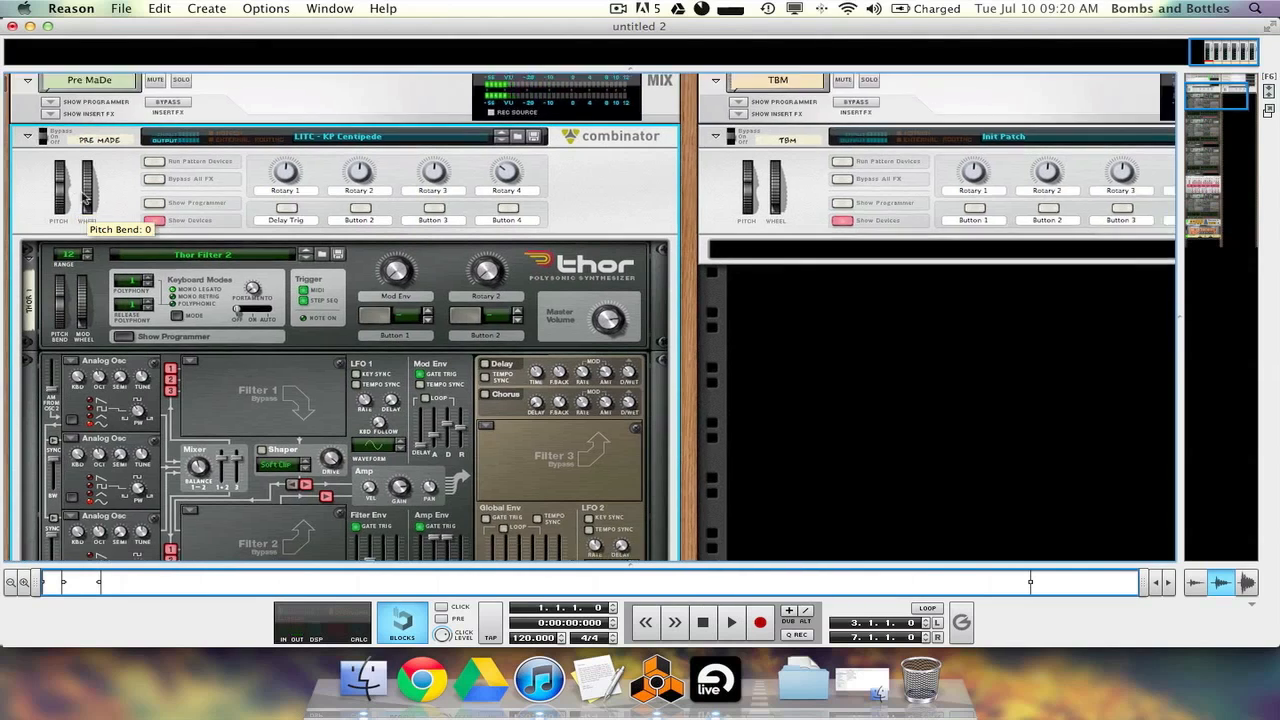
pyautogui.scroll(3, 74, 184)
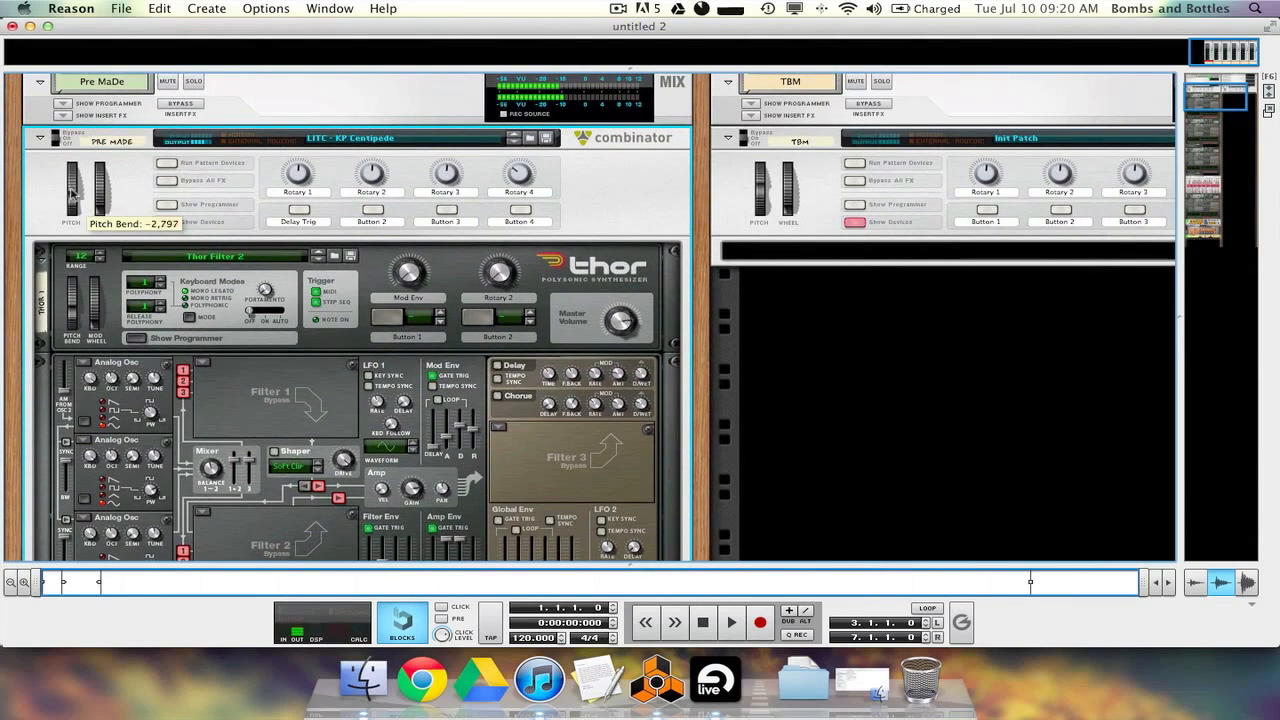
pyautogui.hscroll(1, 72, 222)
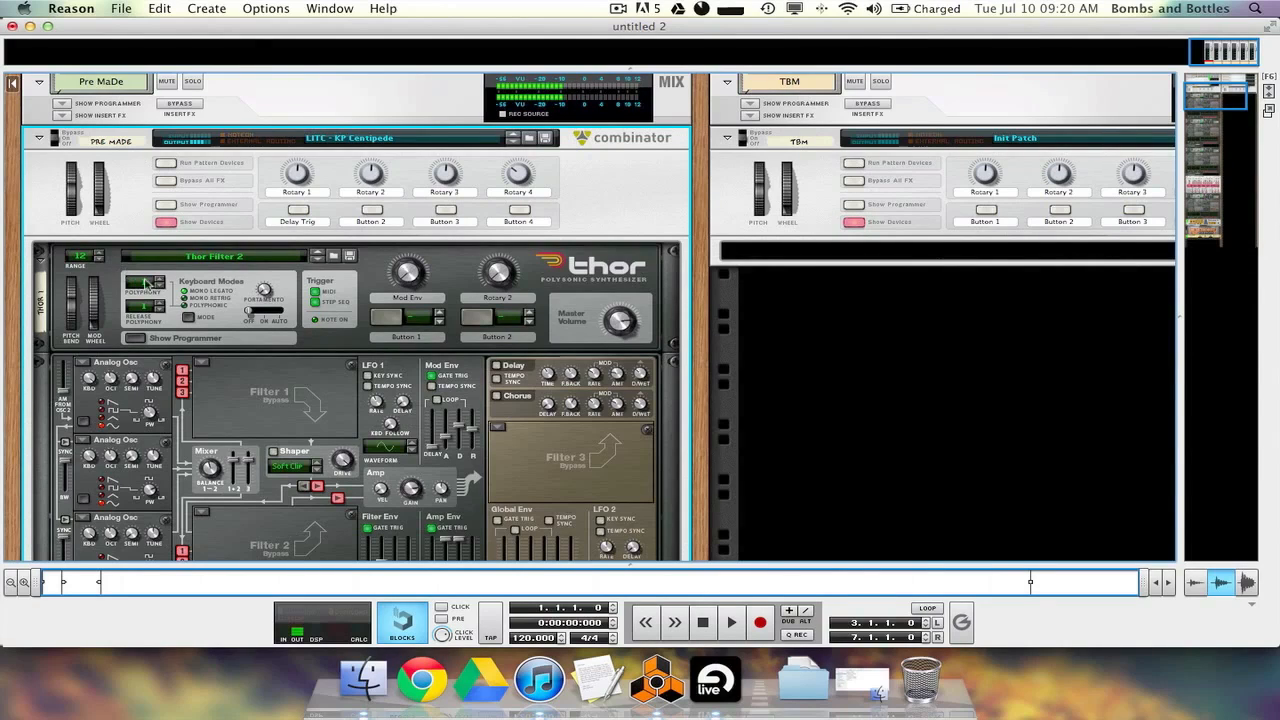
# Check the Centipede reference track in iTunes and return to Reason
pyautogui.click(539, 680)
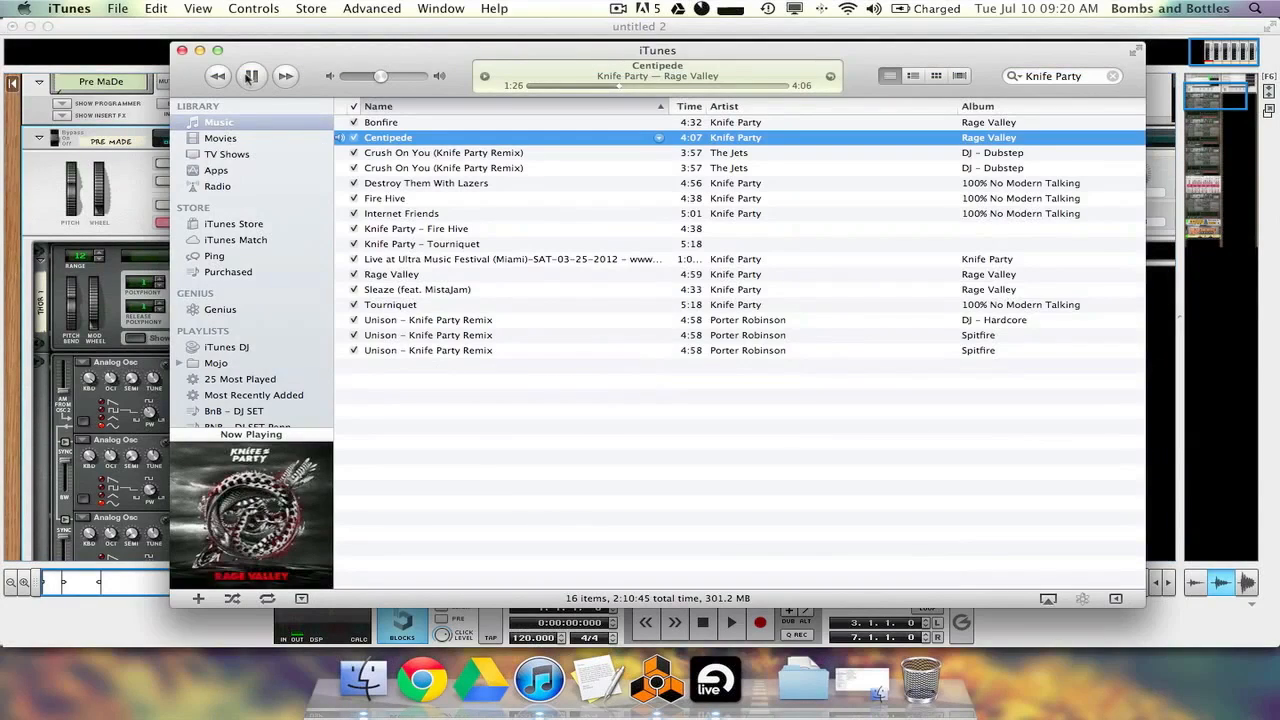
pyautogui.click(58, 186)
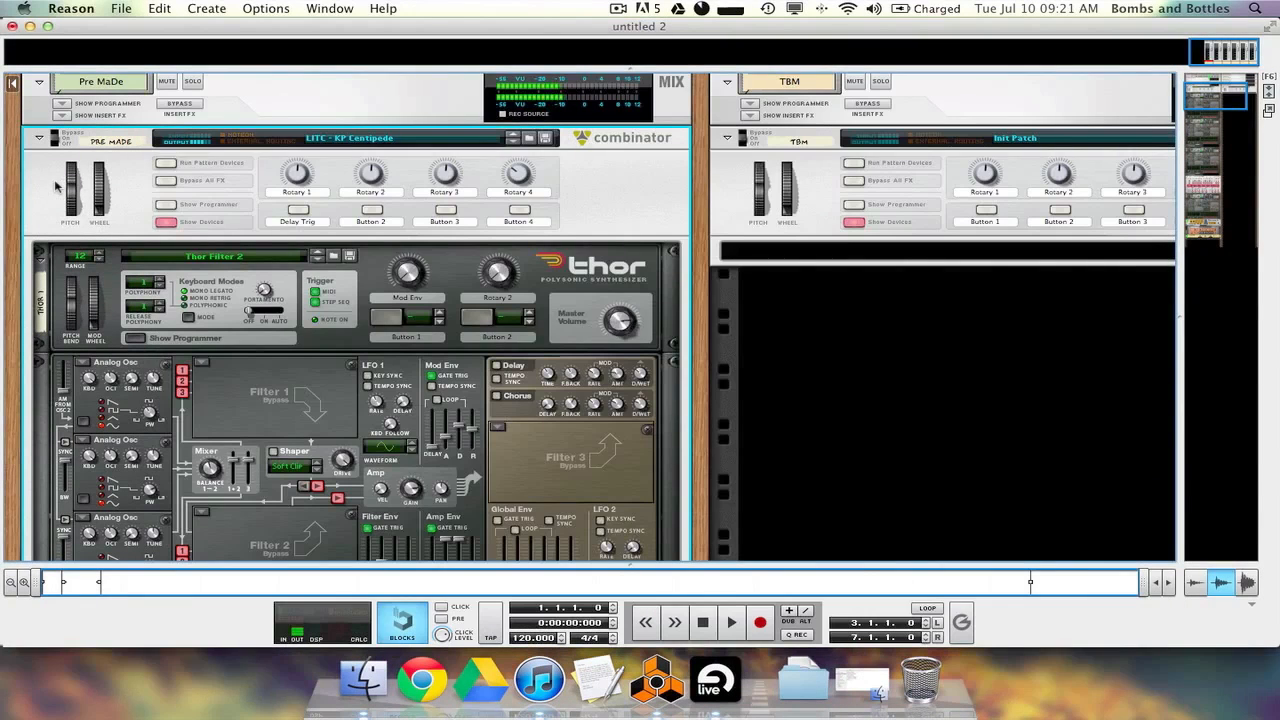
# Examine the devices in the LITC - KP Centipede Combinator, from the Etch Red and filter Thor back up to the first Thor
pyautogui.click(1205, 187)
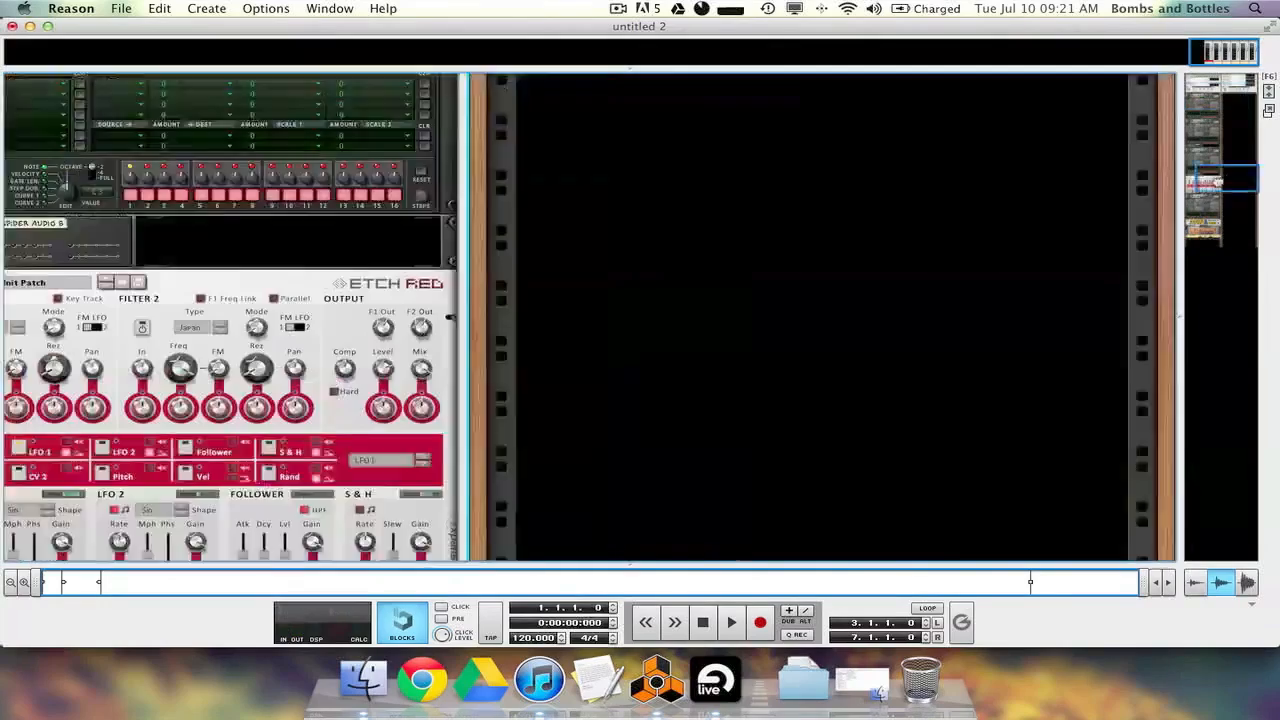
pyautogui.moveTo(1205, 187)
pyautogui.mouseDown()
pyautogui.moveTo(1204, 140)
pyautogui.moveTo(1199, 210)
pyautogui.mouseUp()
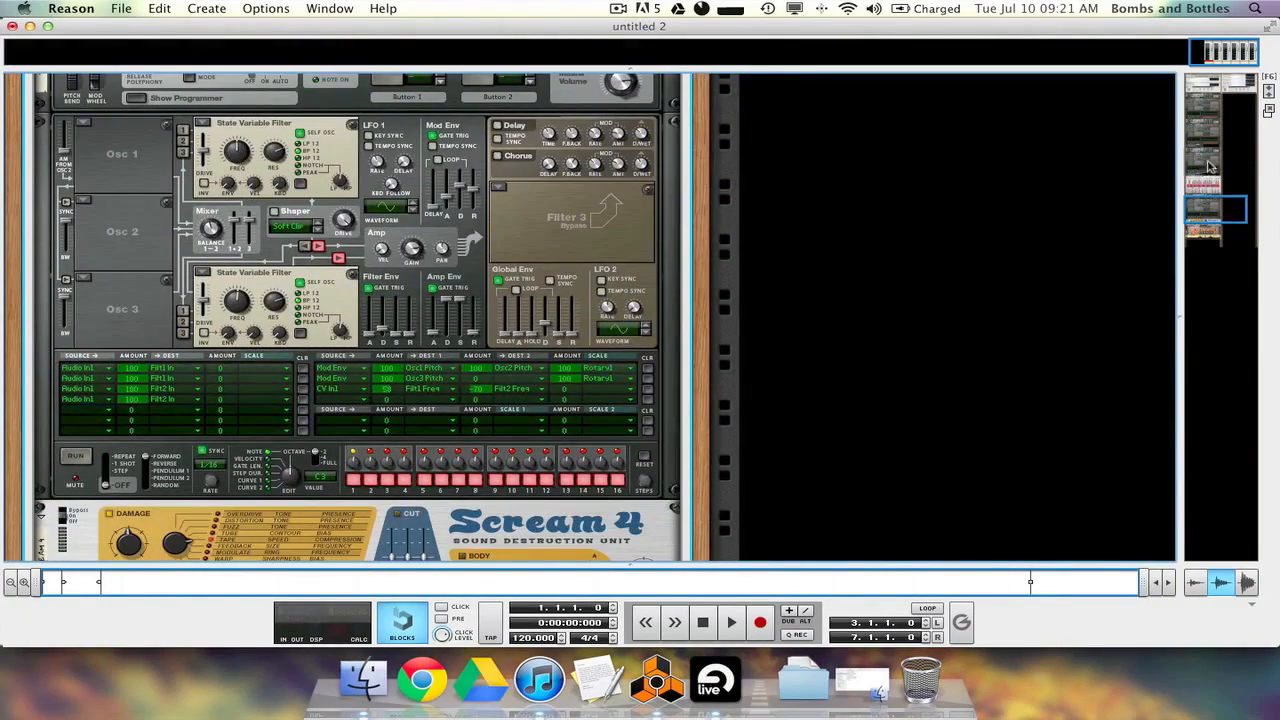
pyautogui.click(1203, 160)
pyautogui.scroll(10, 254, 272)
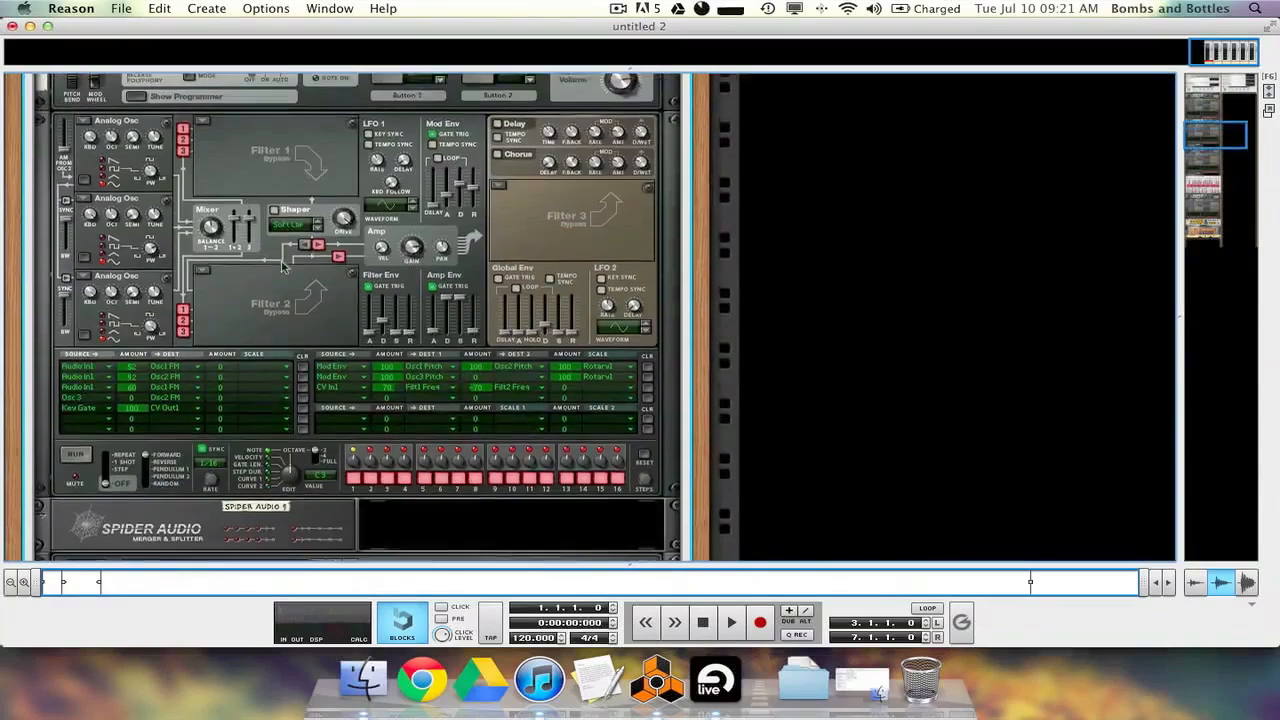
pyautogui.scroll(12, 263, 307)
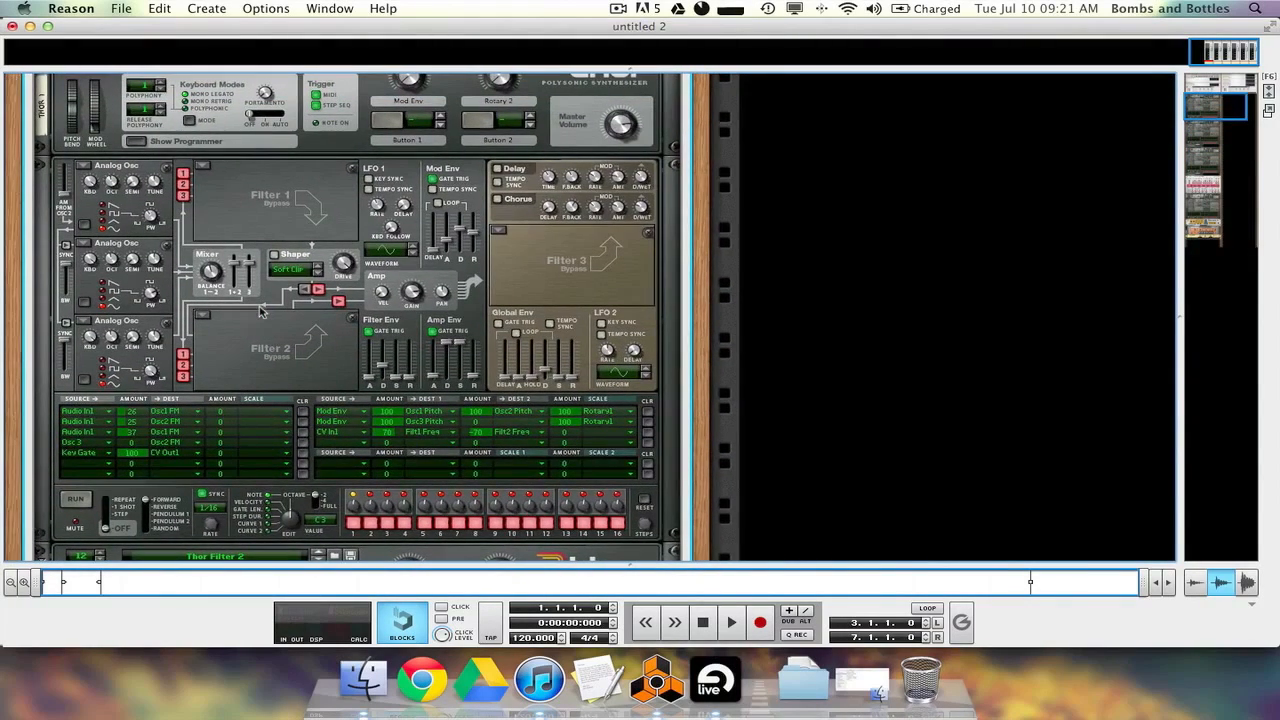
pyautogui.scroll(2, 259, 312)
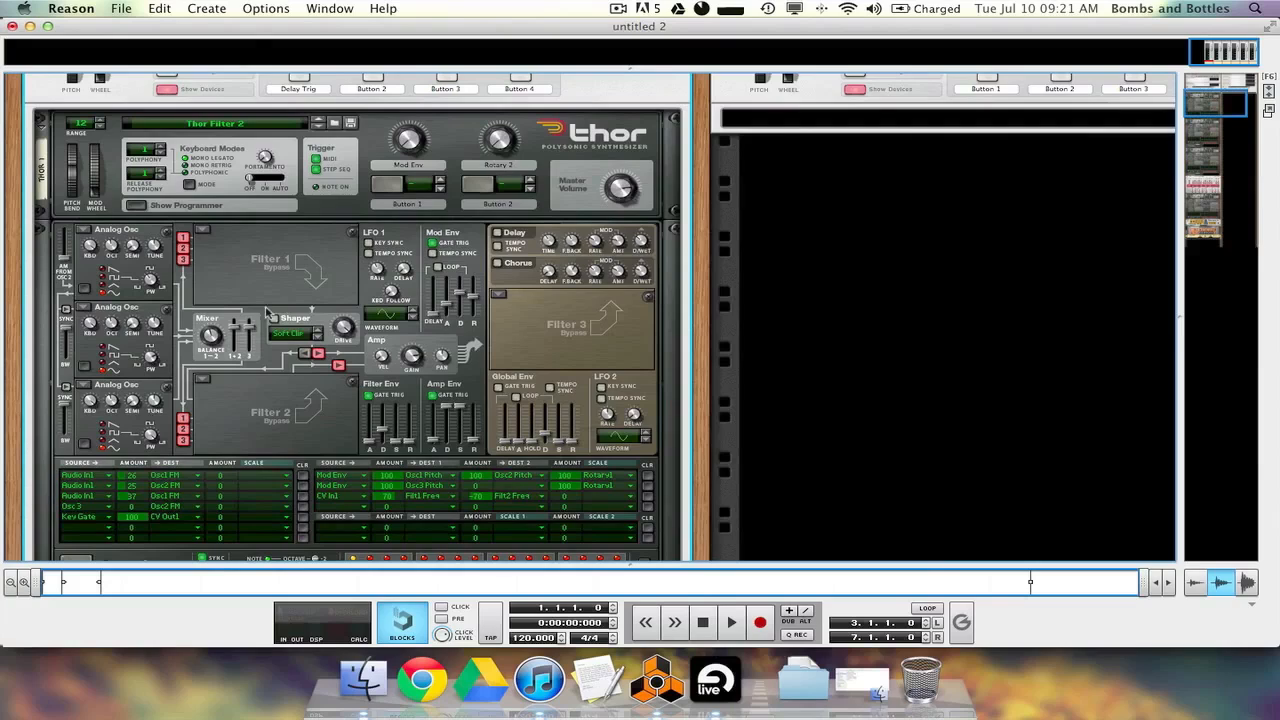
pyautogui.scroll(2, 560, 340)
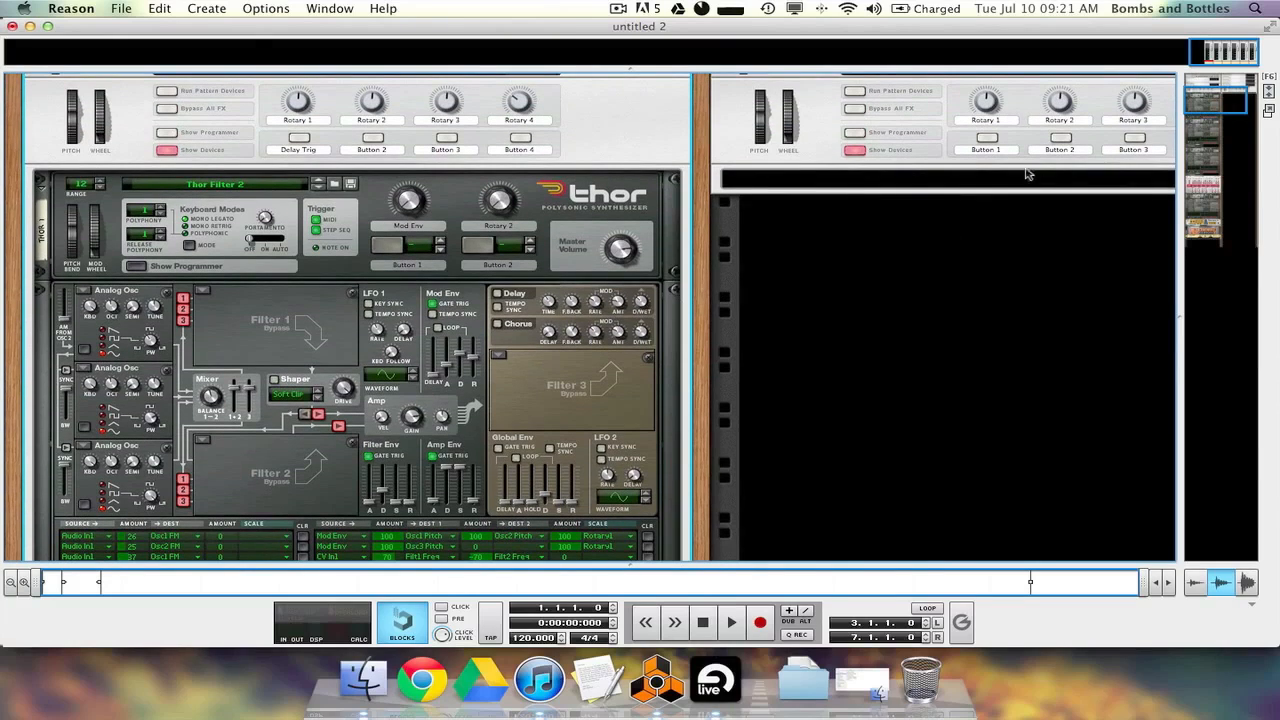
pyautogui.moveTo(1216, 104); pyautogui.dragTo(1137, 90)
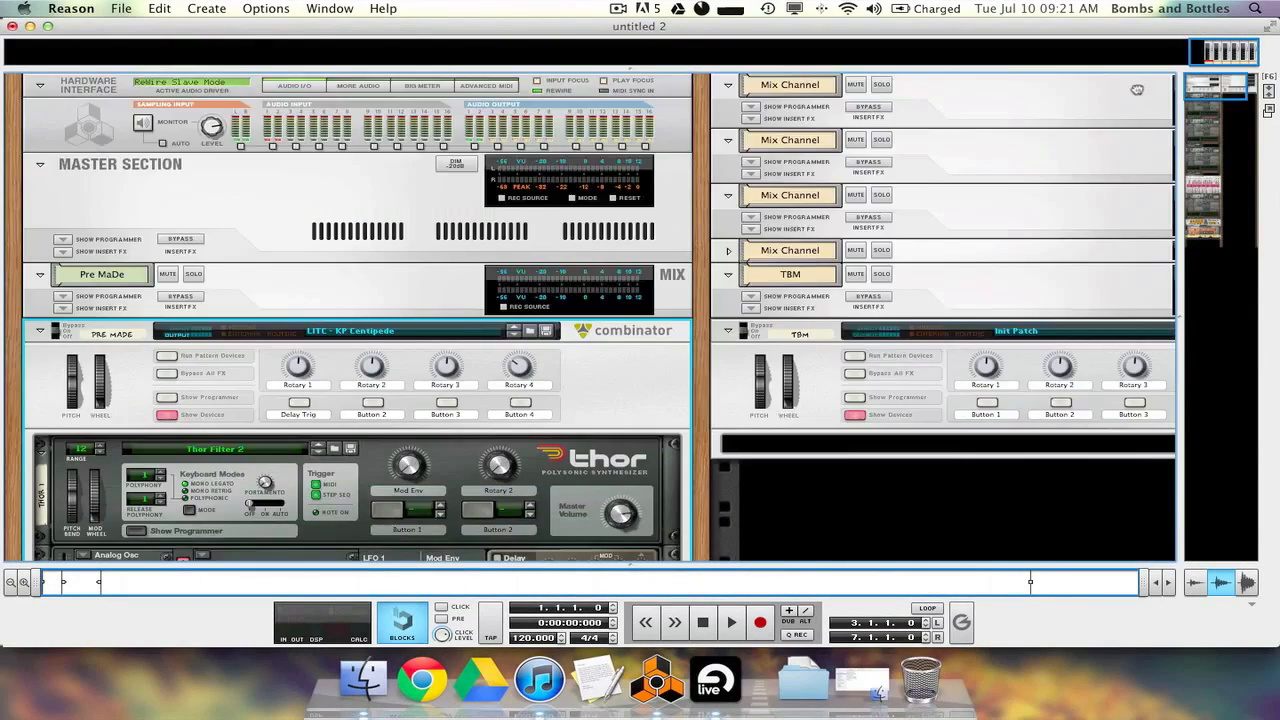
# Create a Thor Polysonic Synthesizer inside the empty TBM Combinator
pyautogui.scroll(-7, 1137, 90)
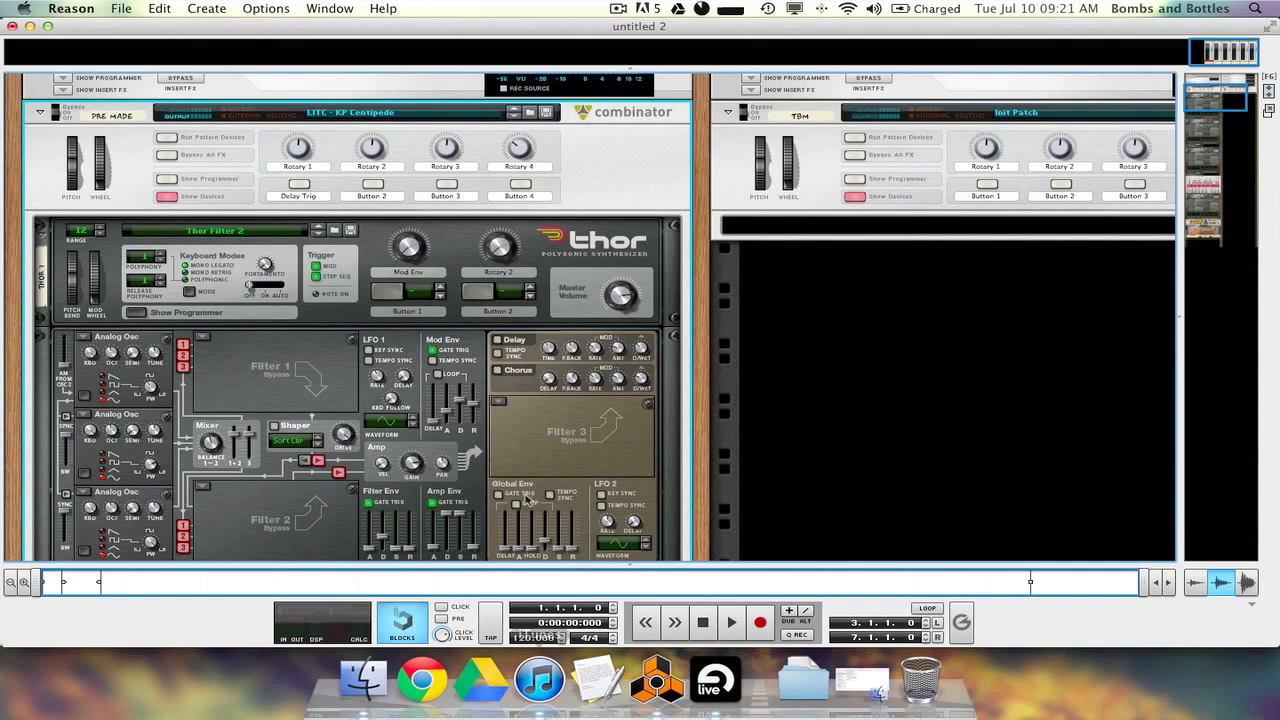
pyautogui.scroll(-3, 652, 290)
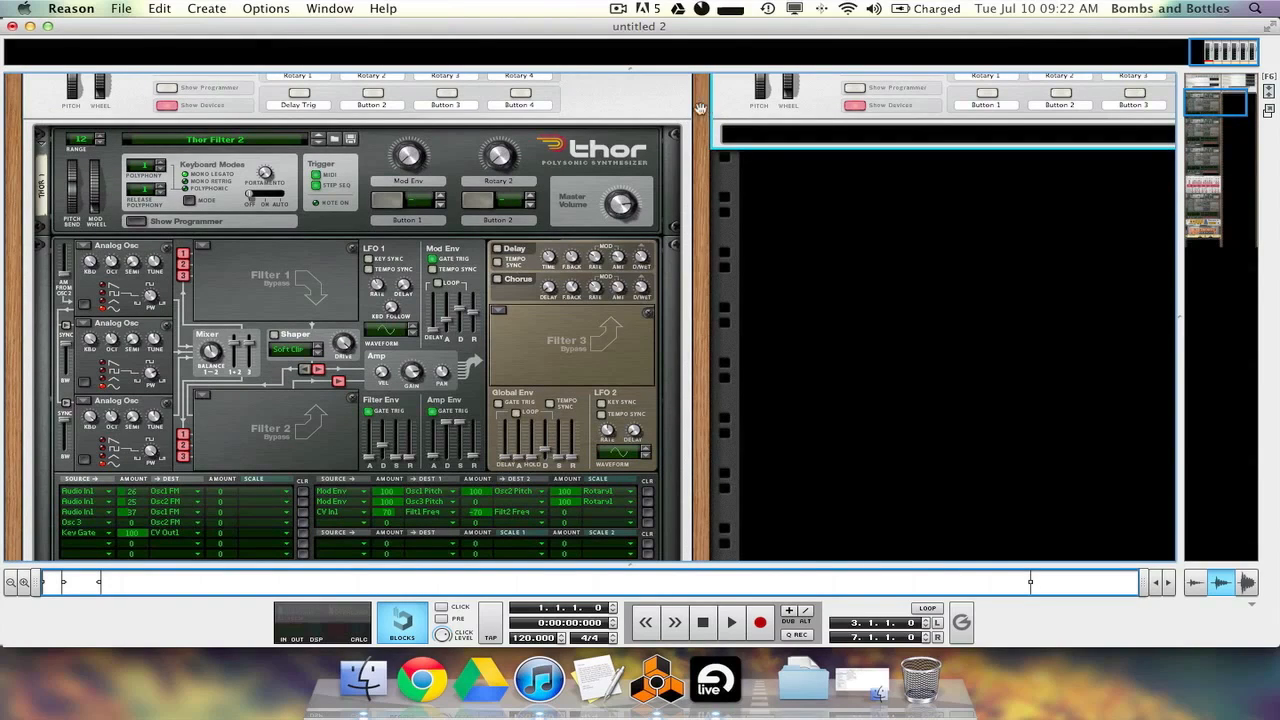
pyautogui.rightClick(741, 127)
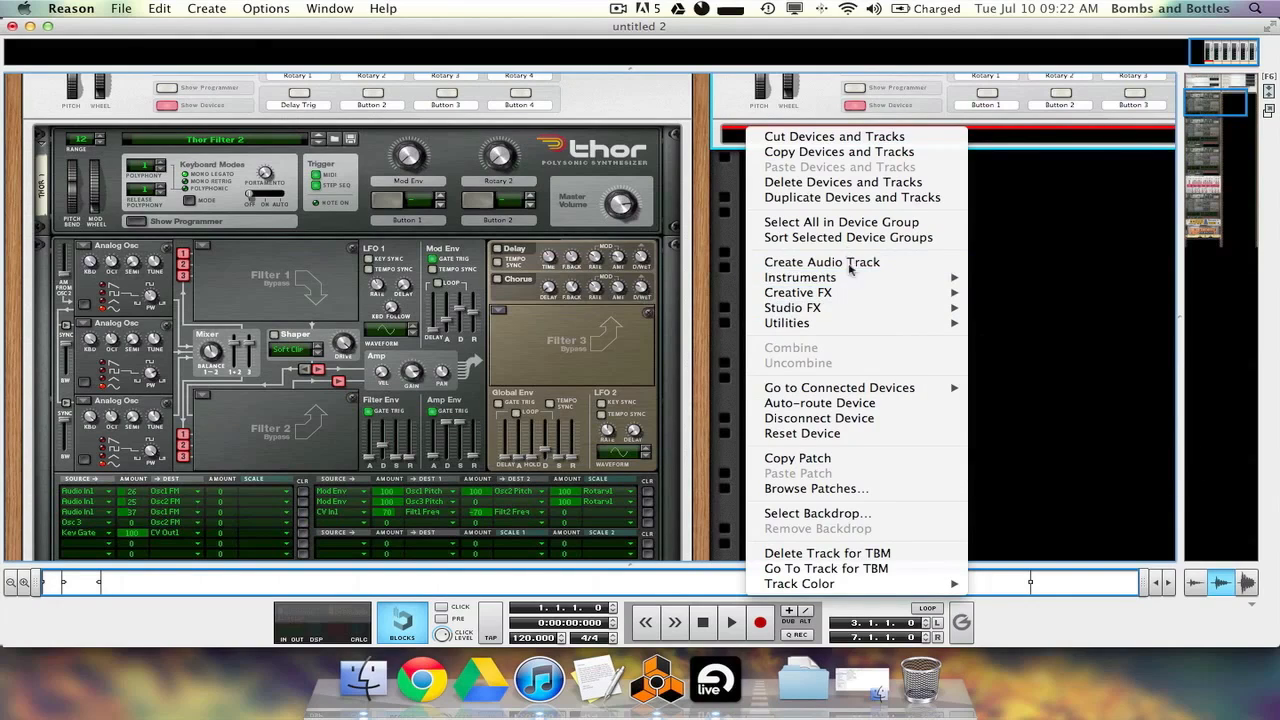
pyautogui.moveTo(851, 283)
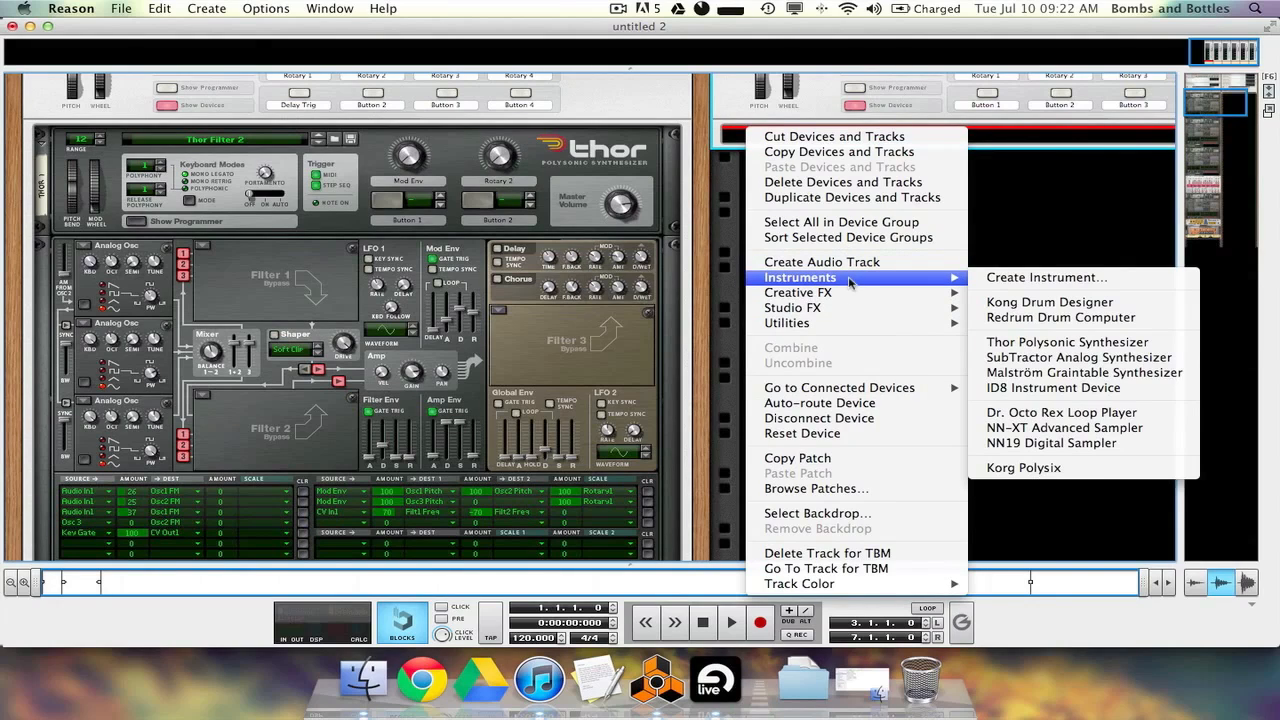
pyautogui.click(1013, 348)
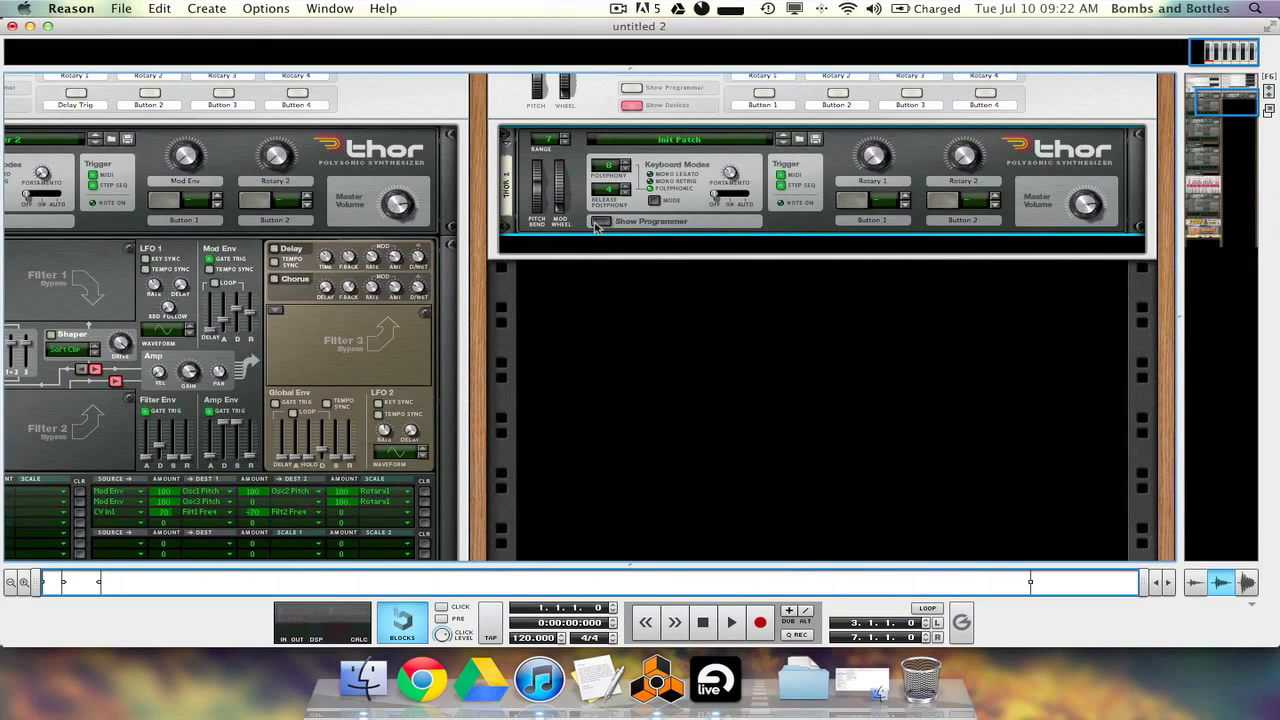
pyautogui.press('super+d')
pyautogui.press('super+d')
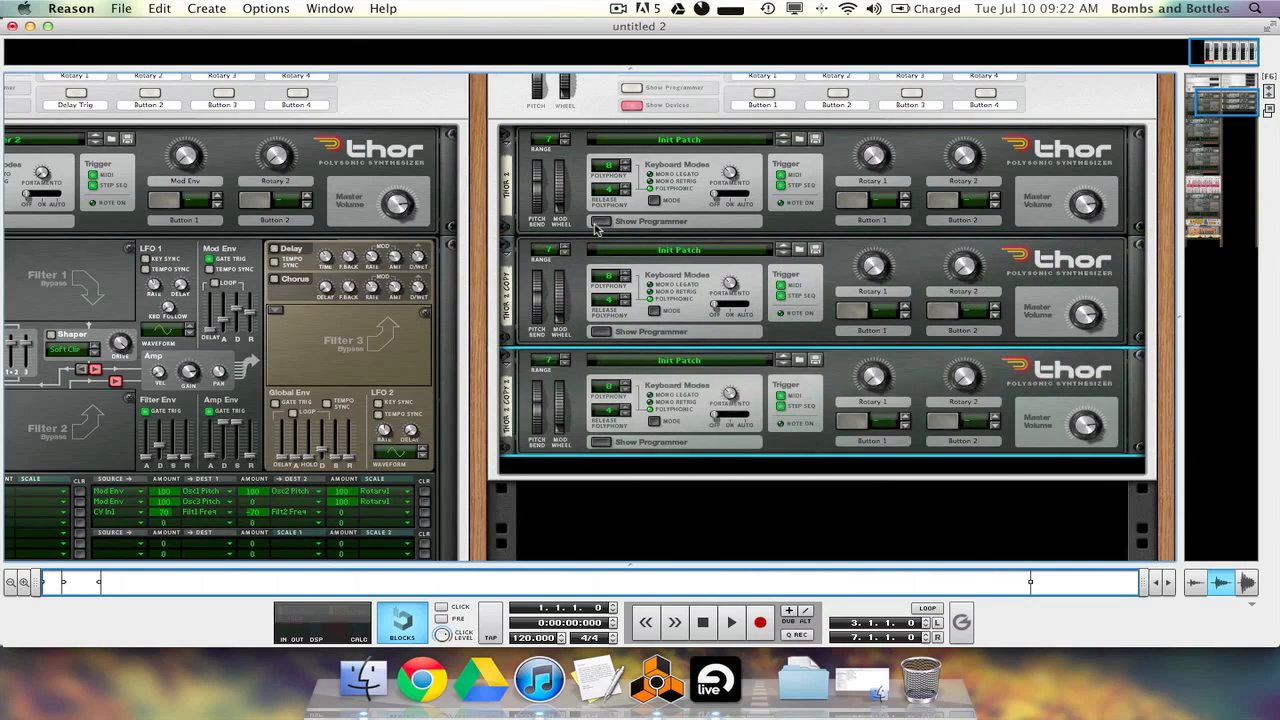
pyautogui.press('super+z')
pyautogui.press('super+z')
# Show the new Thor's programmer and set its Filter 1 slot to Bypass
pyautogui.click(600, 221)
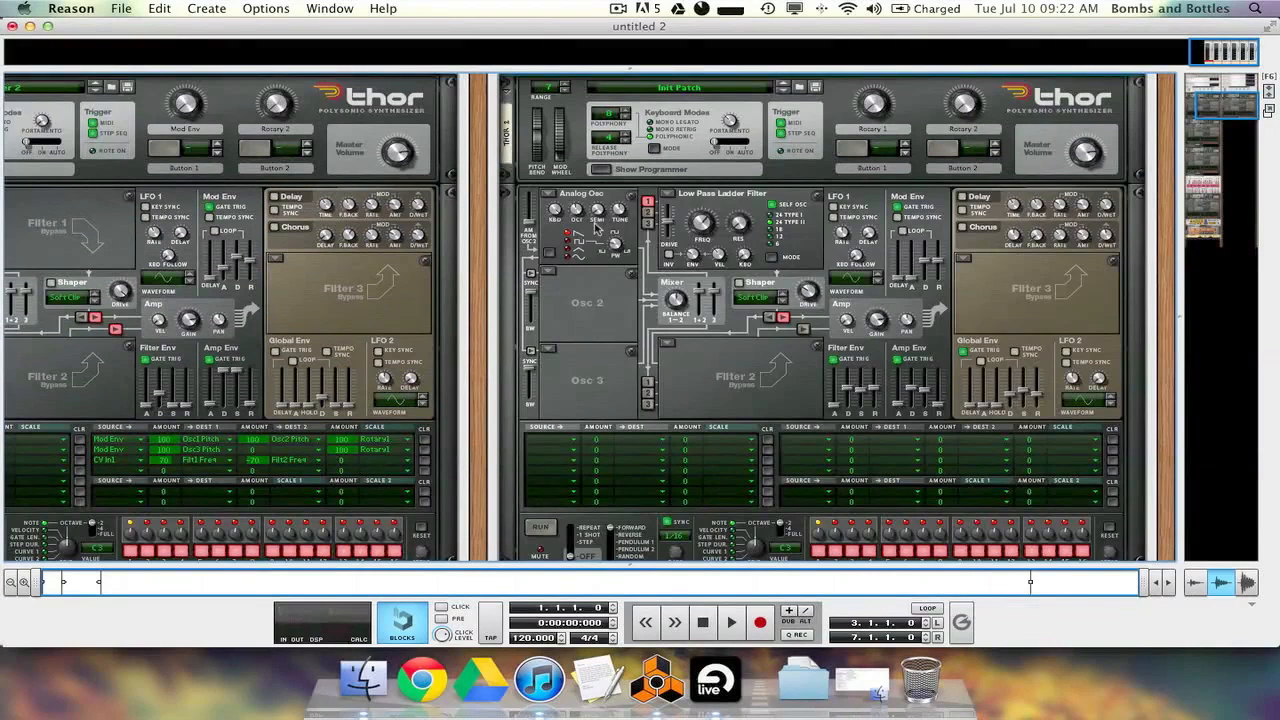
pyautogui.click(672, 195)
pyautogui.click(686, 255)
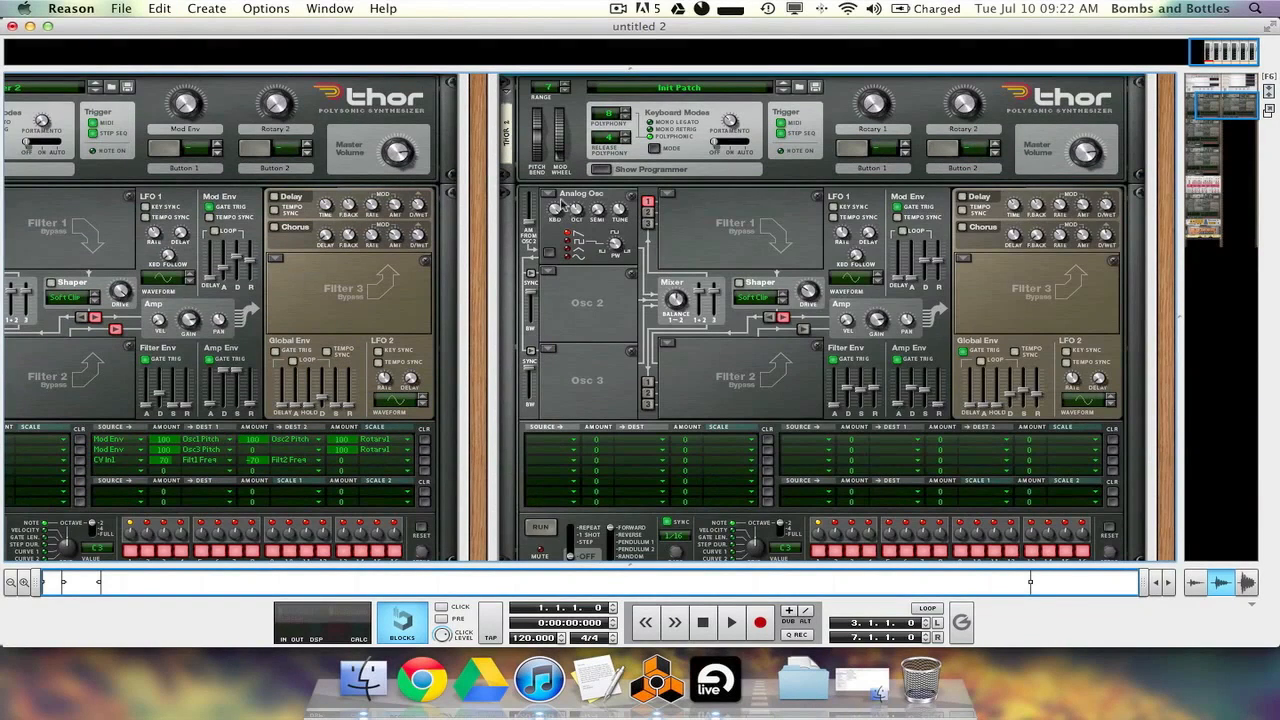
pyautogui.scroll(1, 712, 221)
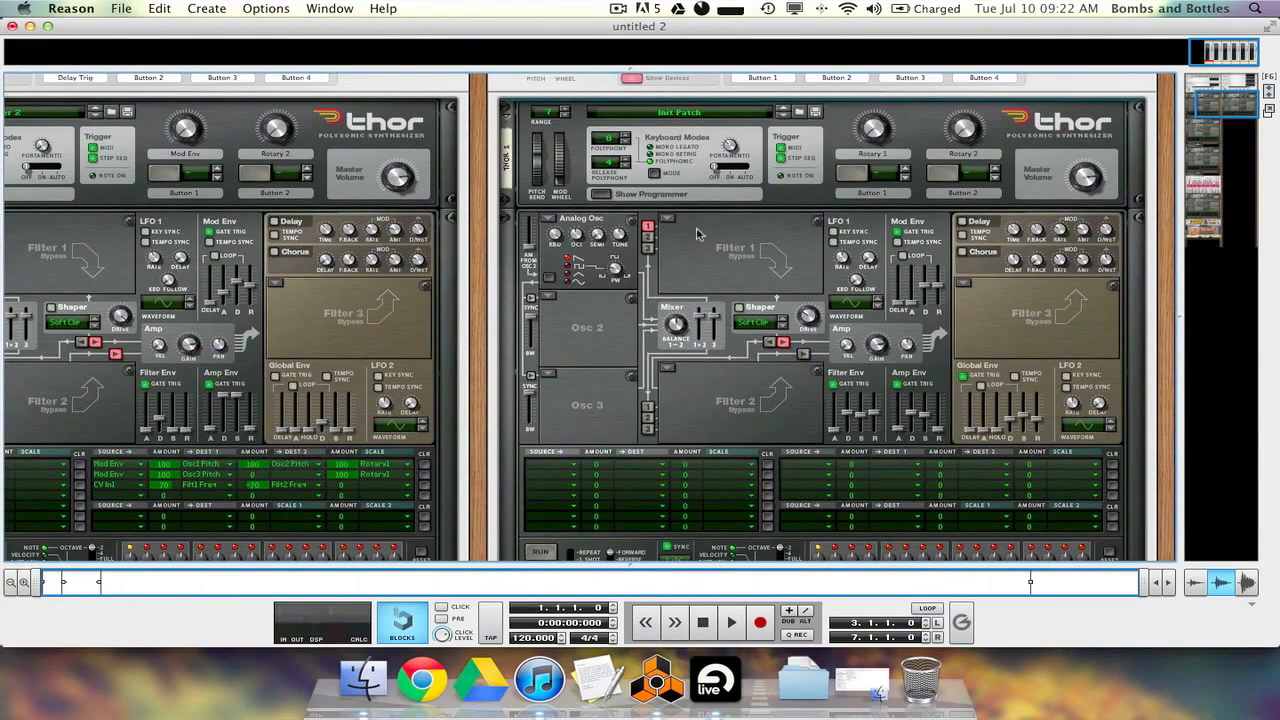
# Load Analog Oscillators into the Osc 2 and Osc 3 slots of the new Thor
pyautogui.hscroll(-5, 700, 200)
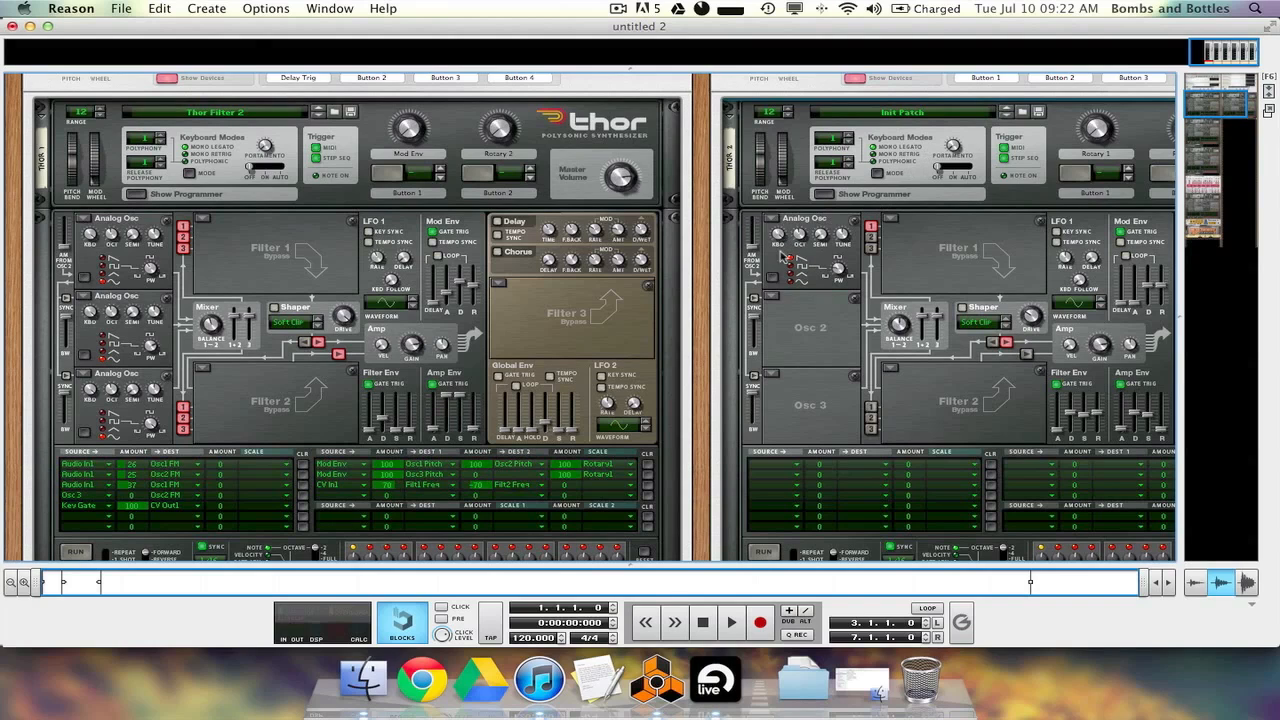
pyautogui.click(776, 301)
pyautogui.click(800, 209)
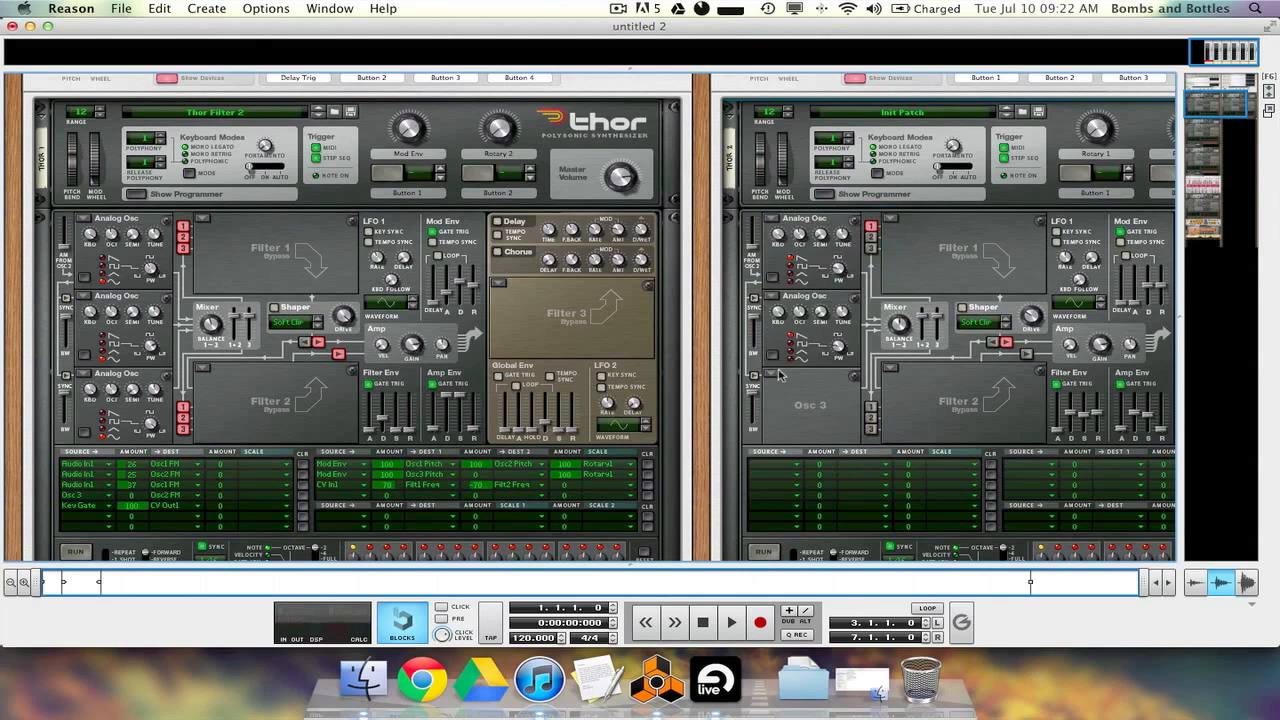
pyautogui.click(776, 373)
pyautogui.click(818, 291)
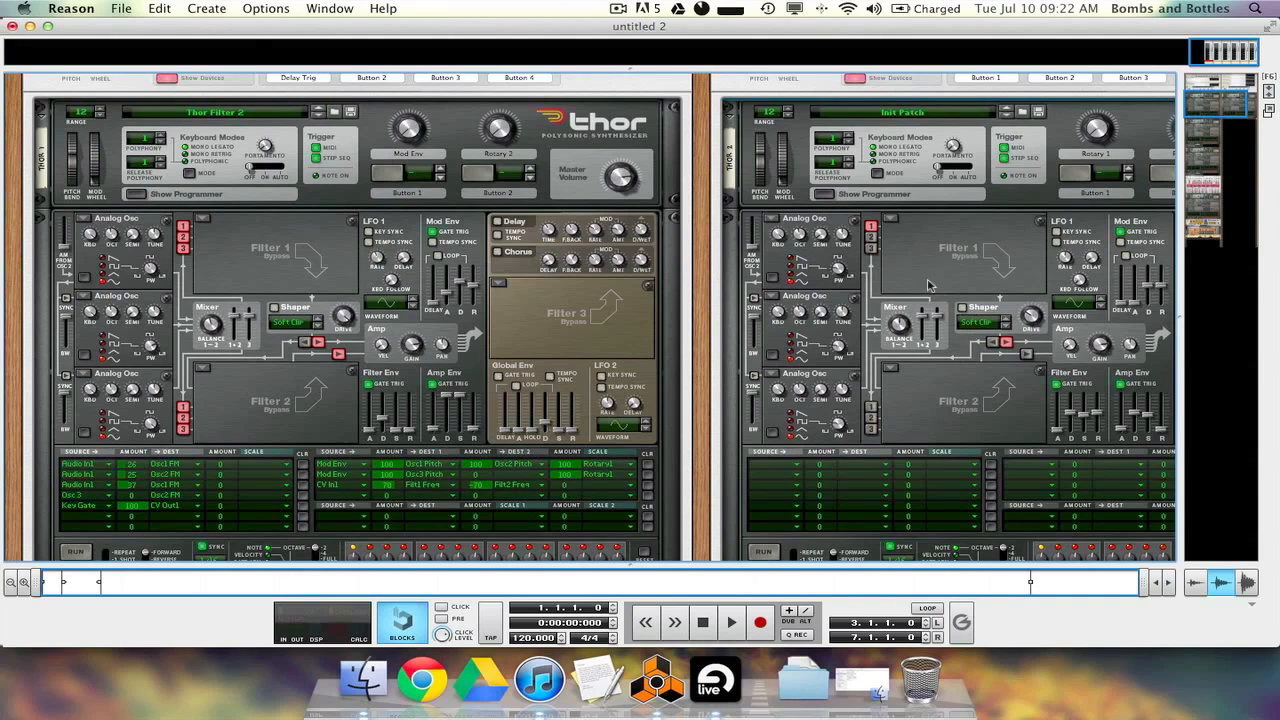
# Route oscillators 2 and 3 to Filter 1, and all three oscillators to Filter 2, in the new Thor
pyautogui.hscroll(5, 938, 251)
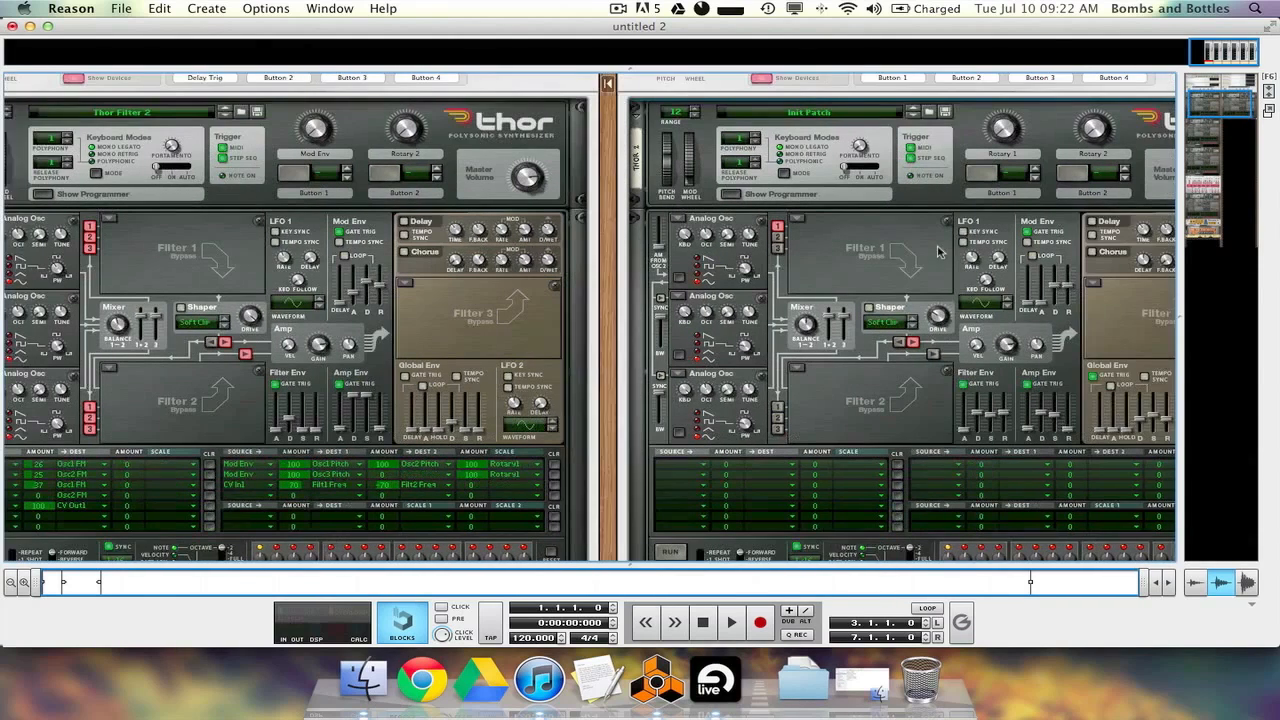
pyautogui.click(755, 236)
pyautogui.click(755, 248)
pyautogui.click(755, 406)
pyautogui.click(755, 418)
pyautogui.click(755, 429)
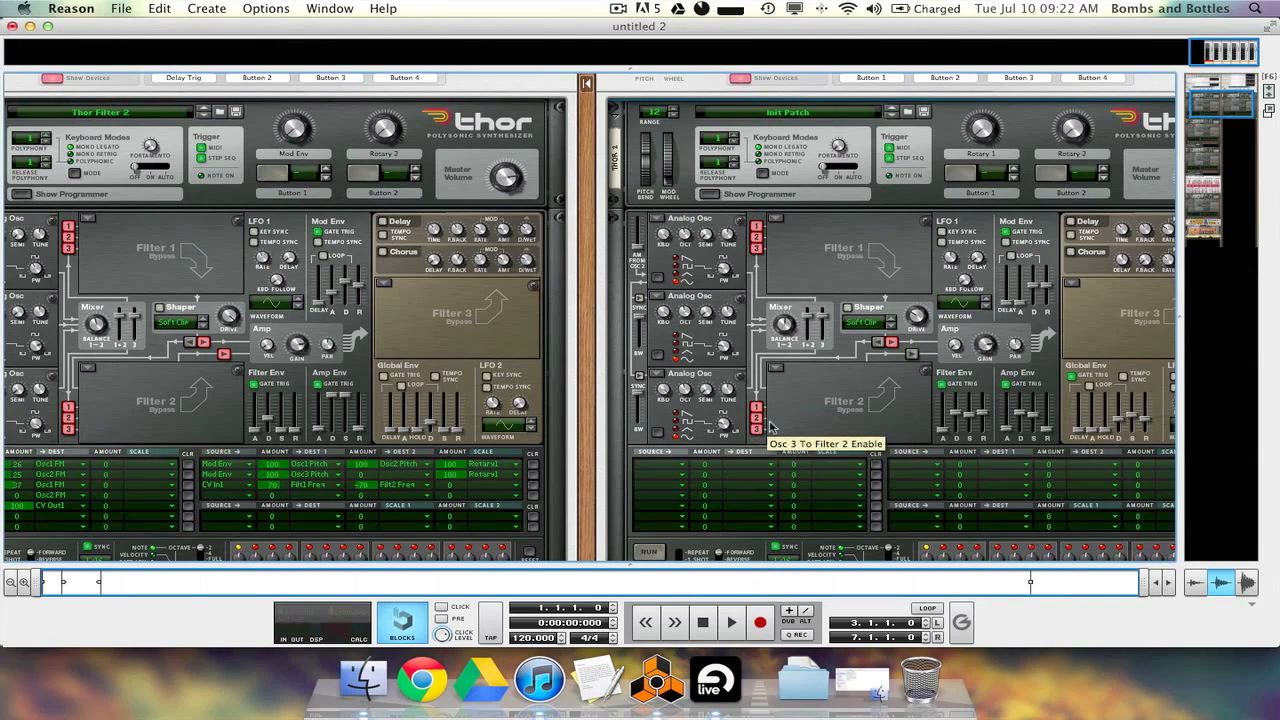
pyautogui.click(777, 221)
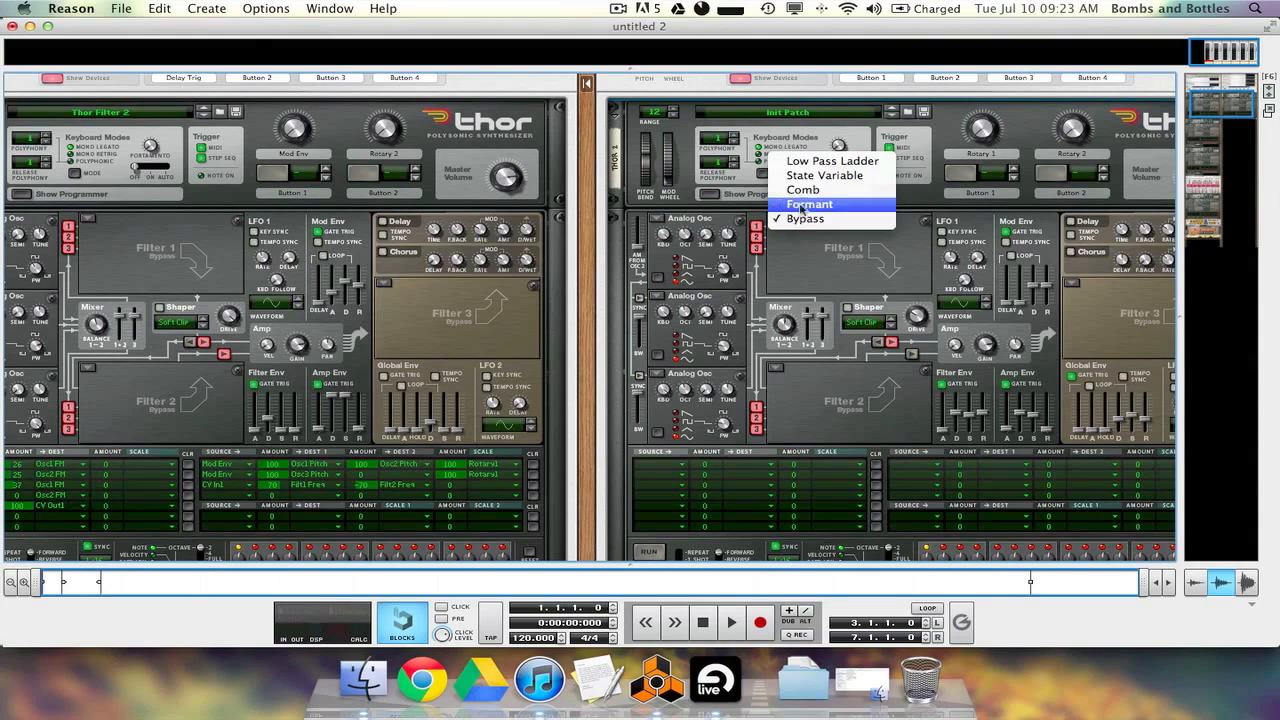
pyautogui.click(812, 177)
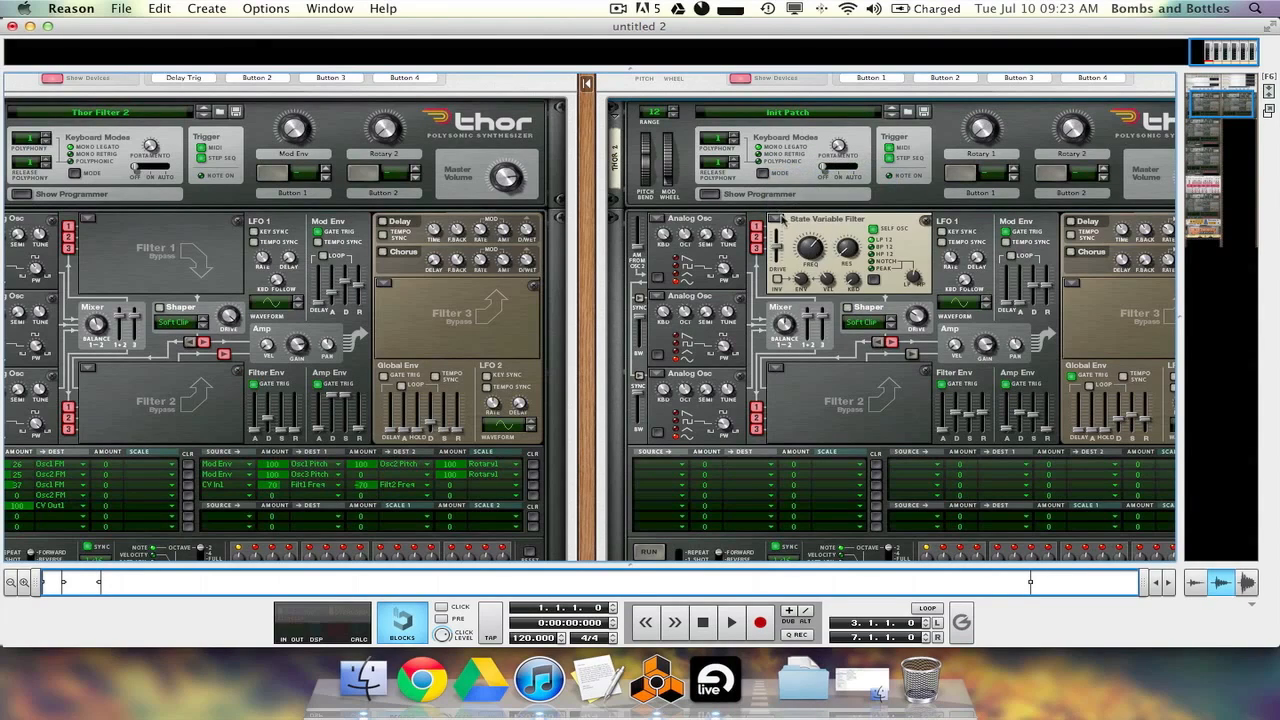
pyautogui.click(778, 220)
pyautogui.click(813, 263)
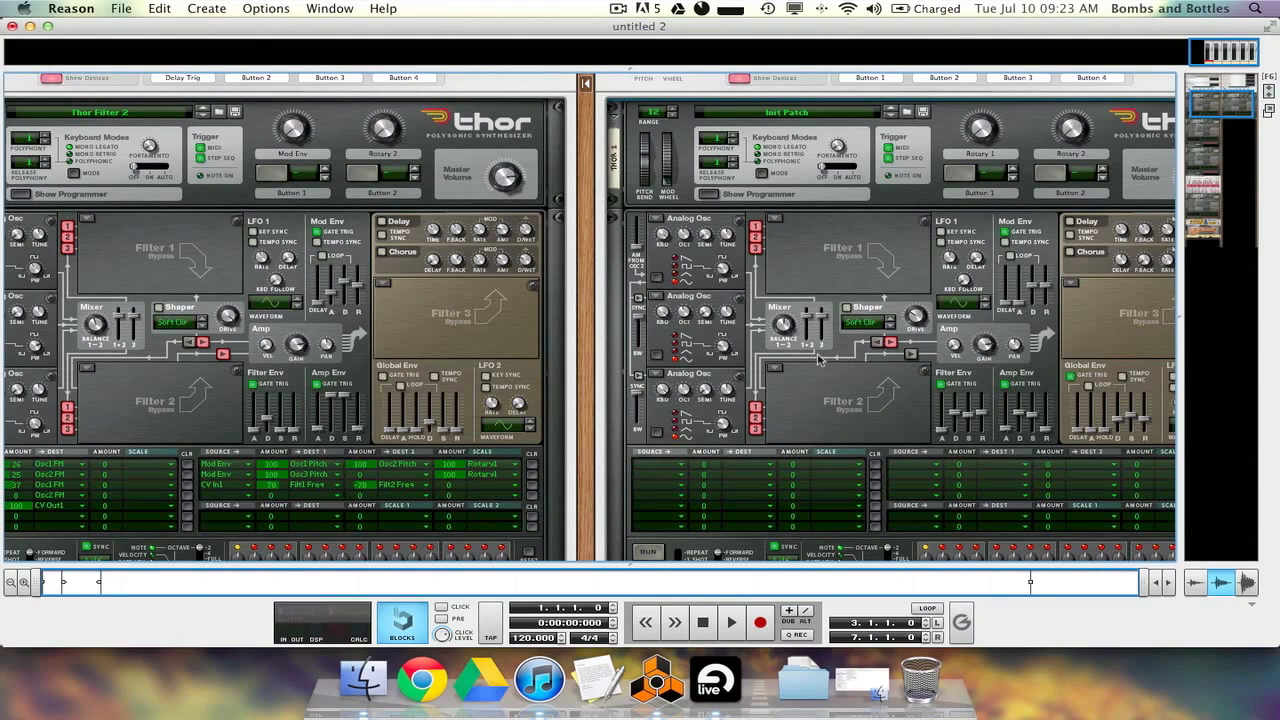
# Raise the decay and sustain of the new Thor's Amp Env to match the pre-made Thor
pyautogui.moveTo(786, 324)
pyautogui.moveTo(1022, 412); pyautogui.dragTo(1022, 395)
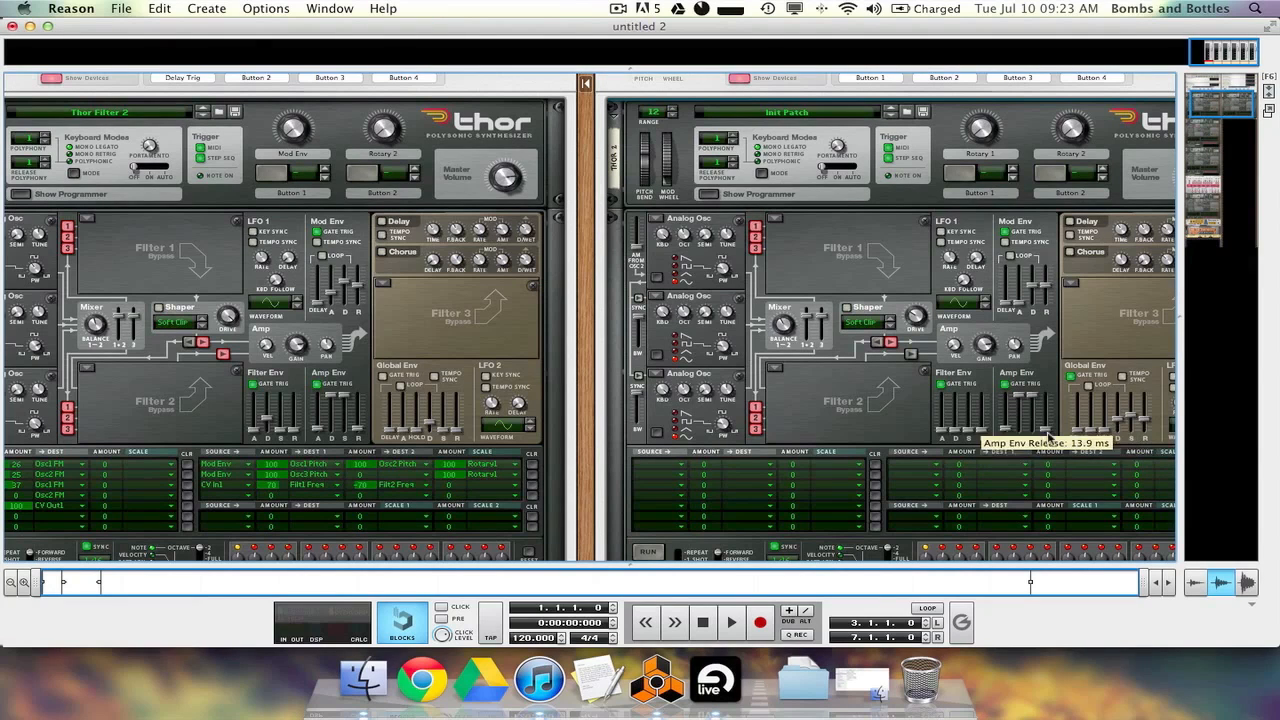
# Assign Mod Env as the source of the first two two-destination rows in the new Thor's modulation matrix
pyautogui.scroll(-1, 922, 415)
pyautogui.scroll(-4, 922, 415)
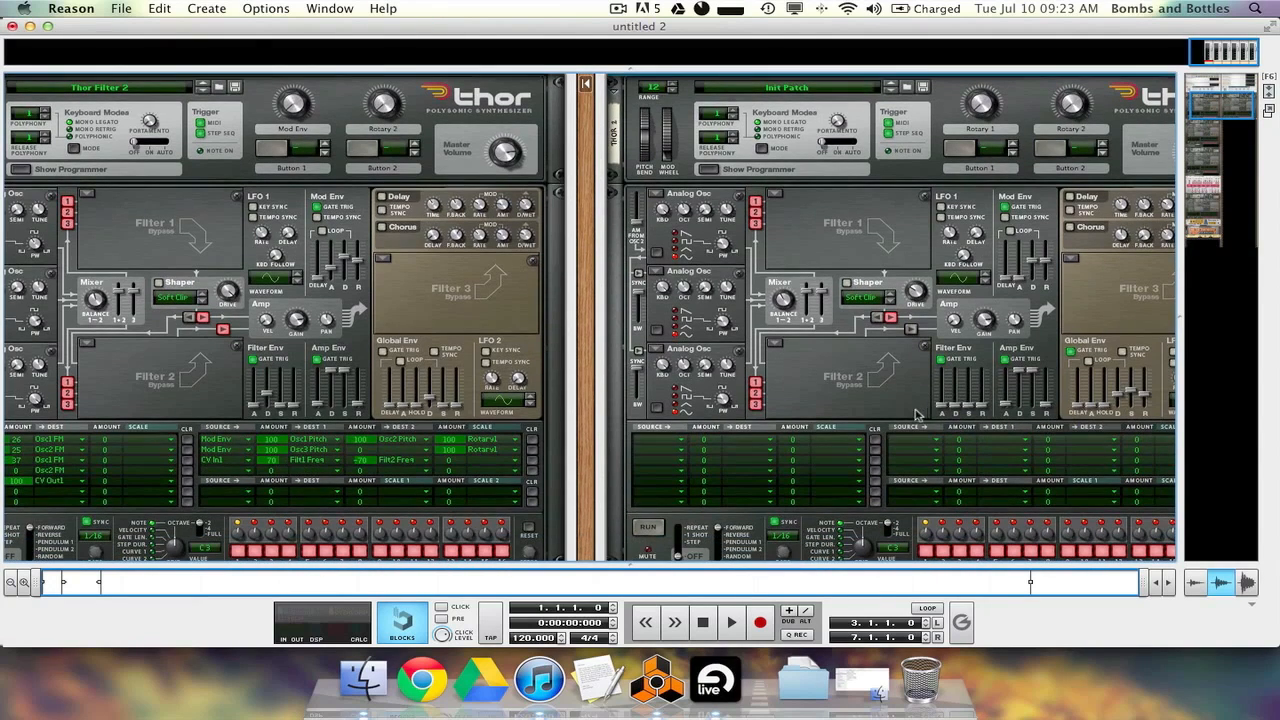
pyautogui.hscroll(5, 893, 405)
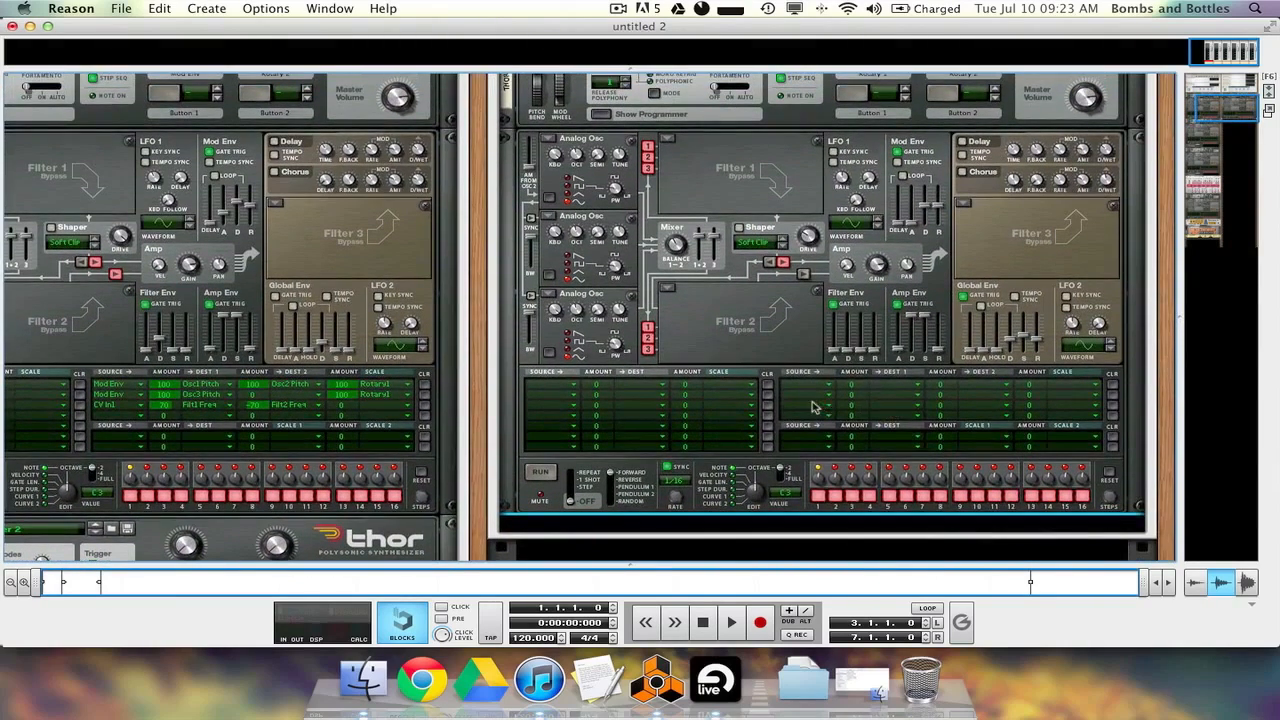
pyautogui.click(820, 389)
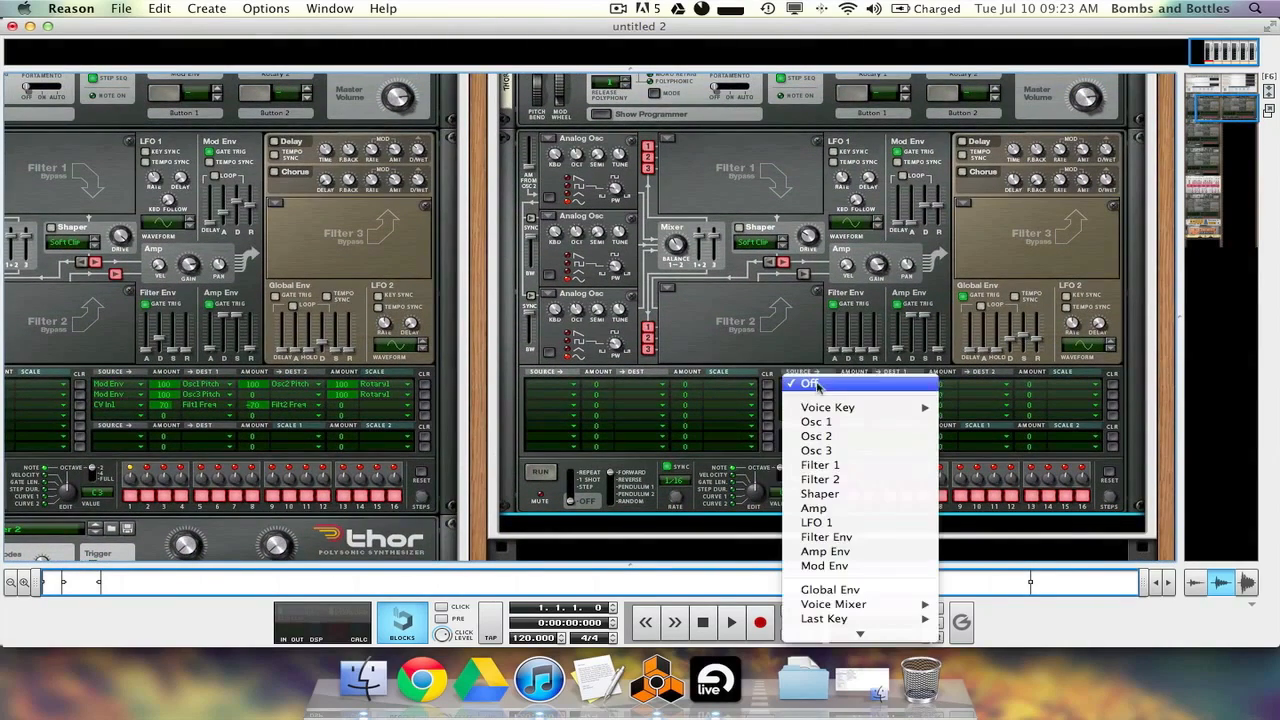
pyautogui.scroll(-3, 848, 430)
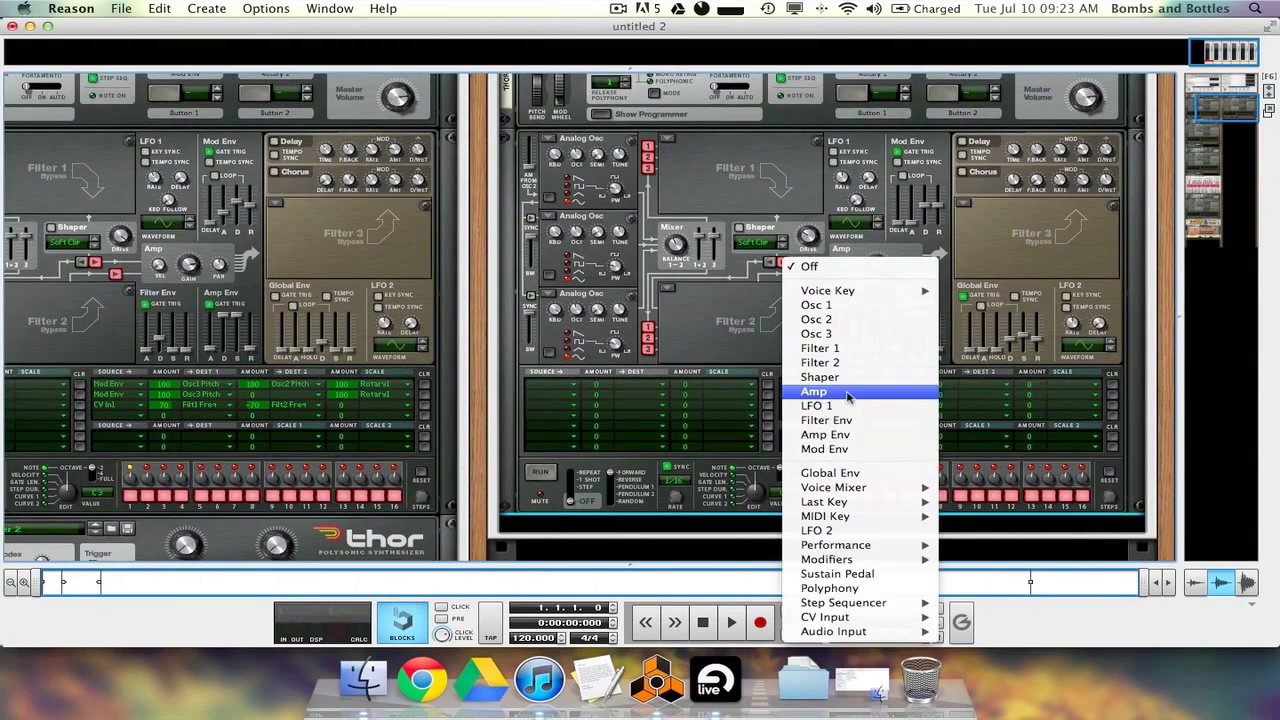
pyautogui.click(846, 450)
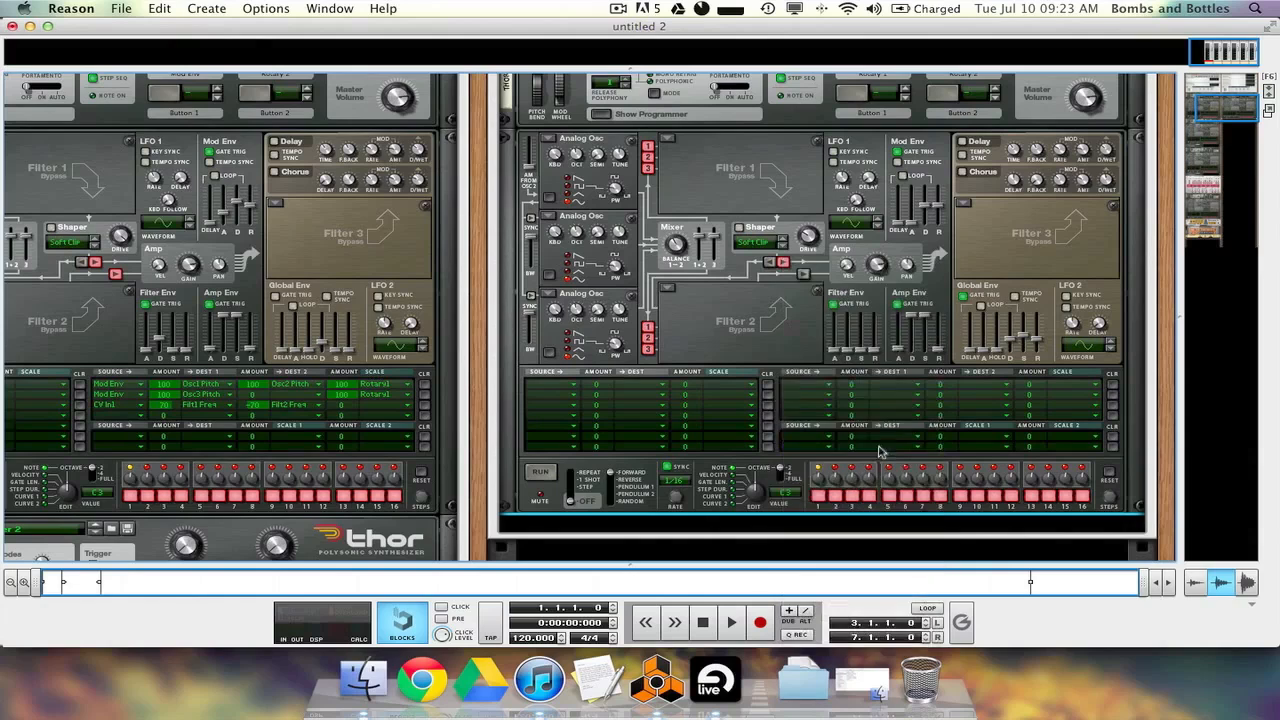
pyautogui.click(823, 395)
pyautogui.click(846, 449)
# Send the first Mod Env row to Osc 1 Pitch and Osc 2 Pitch, and the second row to Osc 3 Pitch
pyautogui.click(895, 384)
pyautogui.moveTo(918, 407)
pyautogui.click(1050, 408)
pyautogui.click(887, 398)
pyautogui.moveTo(938, 446)
pyautogui.click(1050, 447)
pyautogui.click(990, 388)
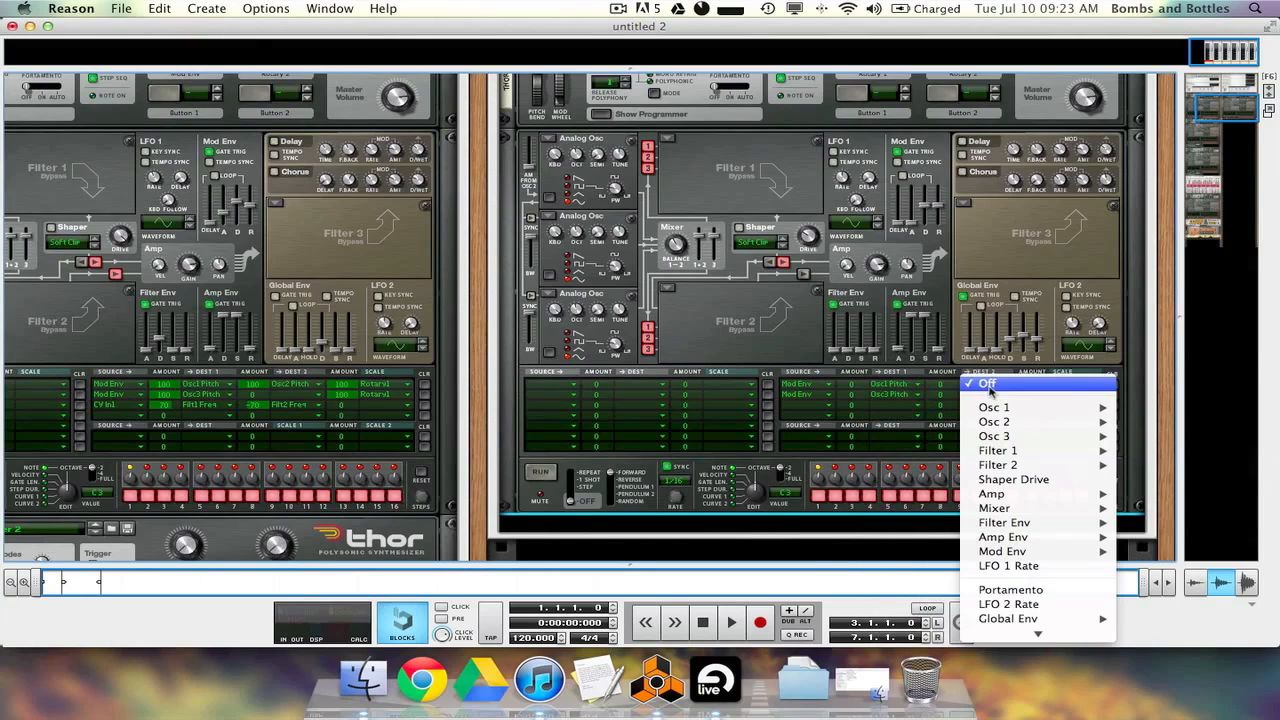
pyautogui.moveTo(1012, 408)
pyautogui.click(1150, 421)
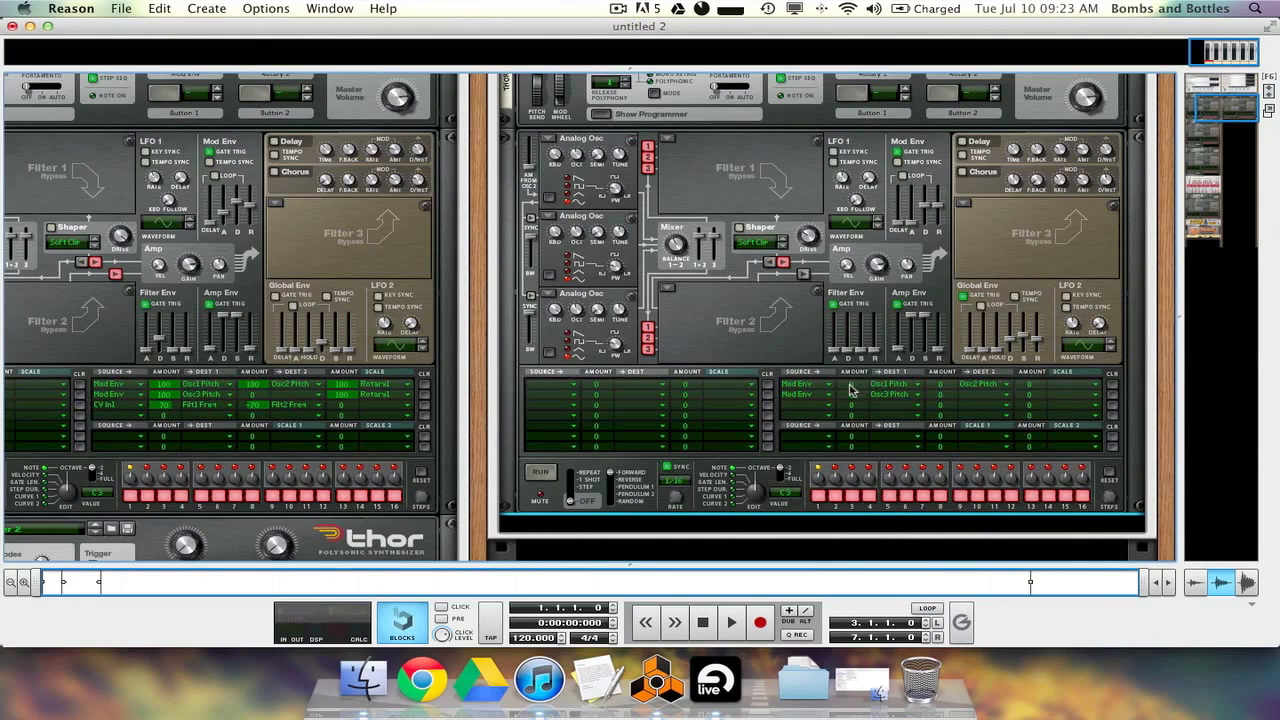
# Set the Mod Env modulation amounts for Osc 1, Osc 2 and Osc 3 Pitch to 100
pyautogui.moveTo(851, 384)
pyautogui.mouseDown()
pyautogui.moveTo(851, 360)
pyautogui.moveTo(851, 372)
pyautogui.mouseUp()
pyautogui.moveTo(940, 384); pyautogui.dragTo(940, 360)
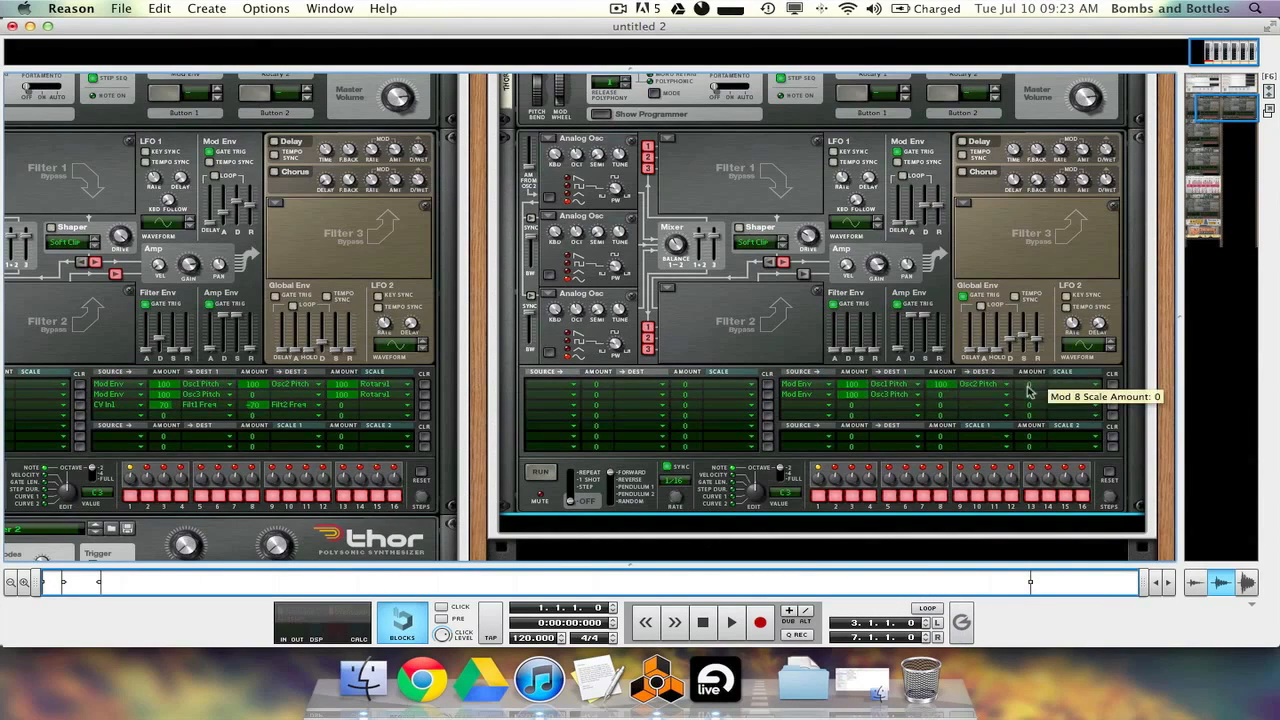
# Scale both Mod Env rows in the new Thor's modulation matrix by the Rotary 1 modifier, with scale amounts of 100
pyautogui.click(1058, 385)
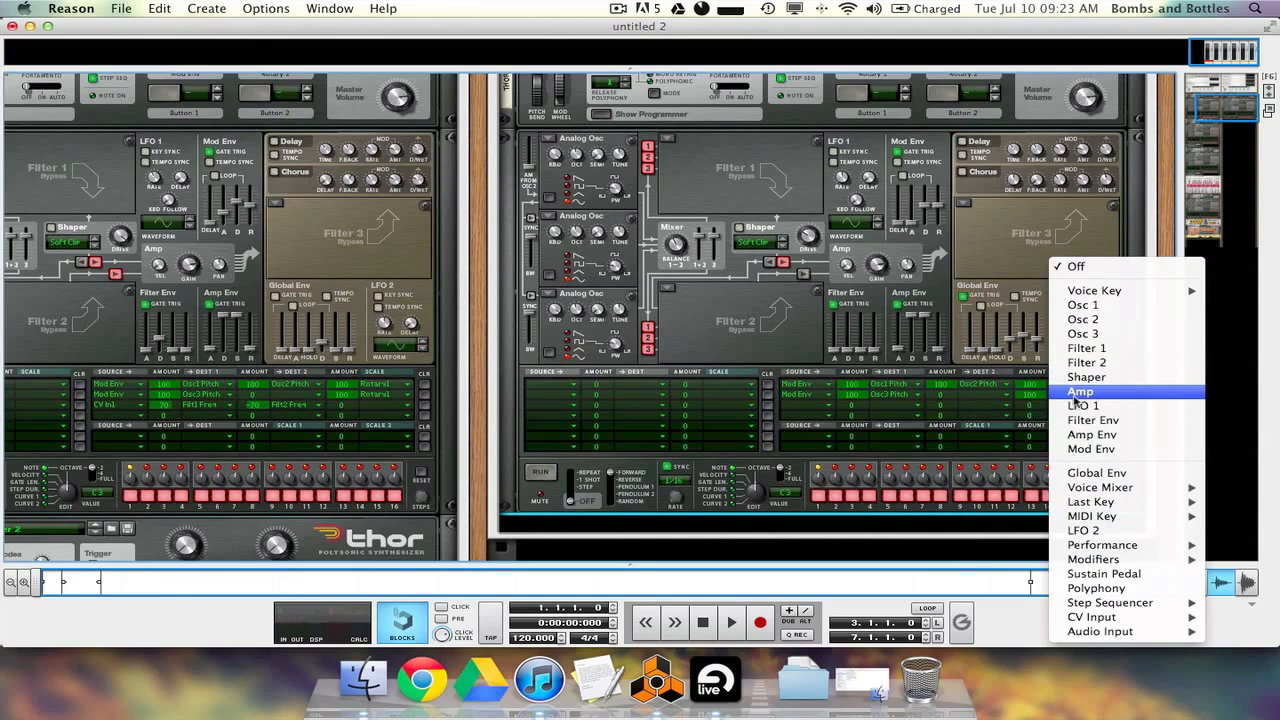
pyautogui.moveTo(1060, 560)
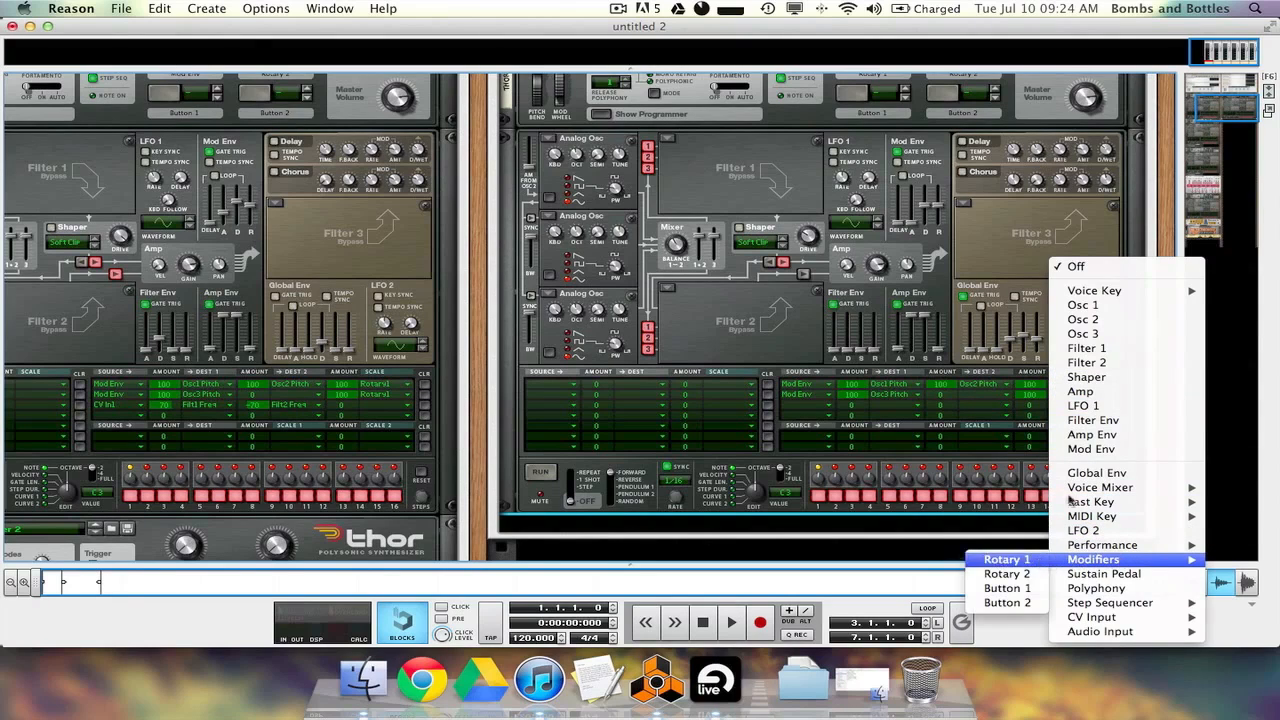
pyautogui.click(1006, 559)
pyautogui.click(1055, 385)
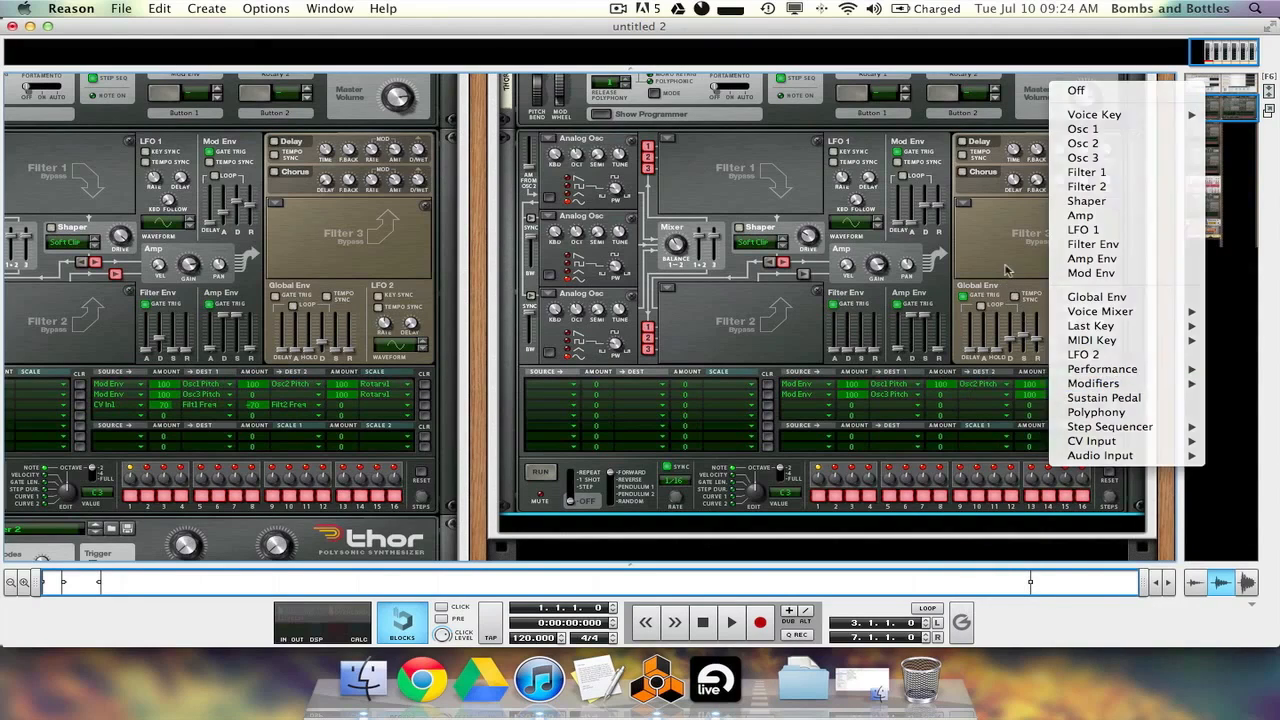
pyautogui.click(1008, 270)
pyautogui.click(1064, 396)
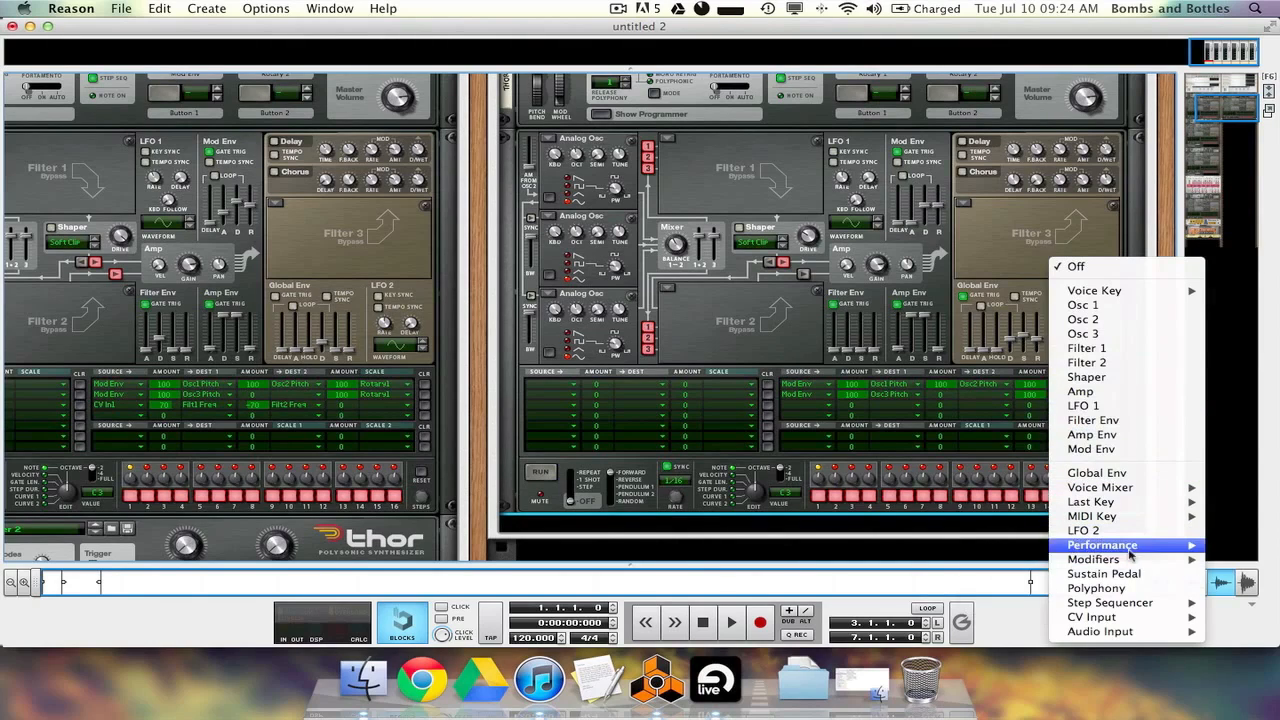
pyautogui.moveTo(1128, 559)
pyautogui.click(1005, 560)
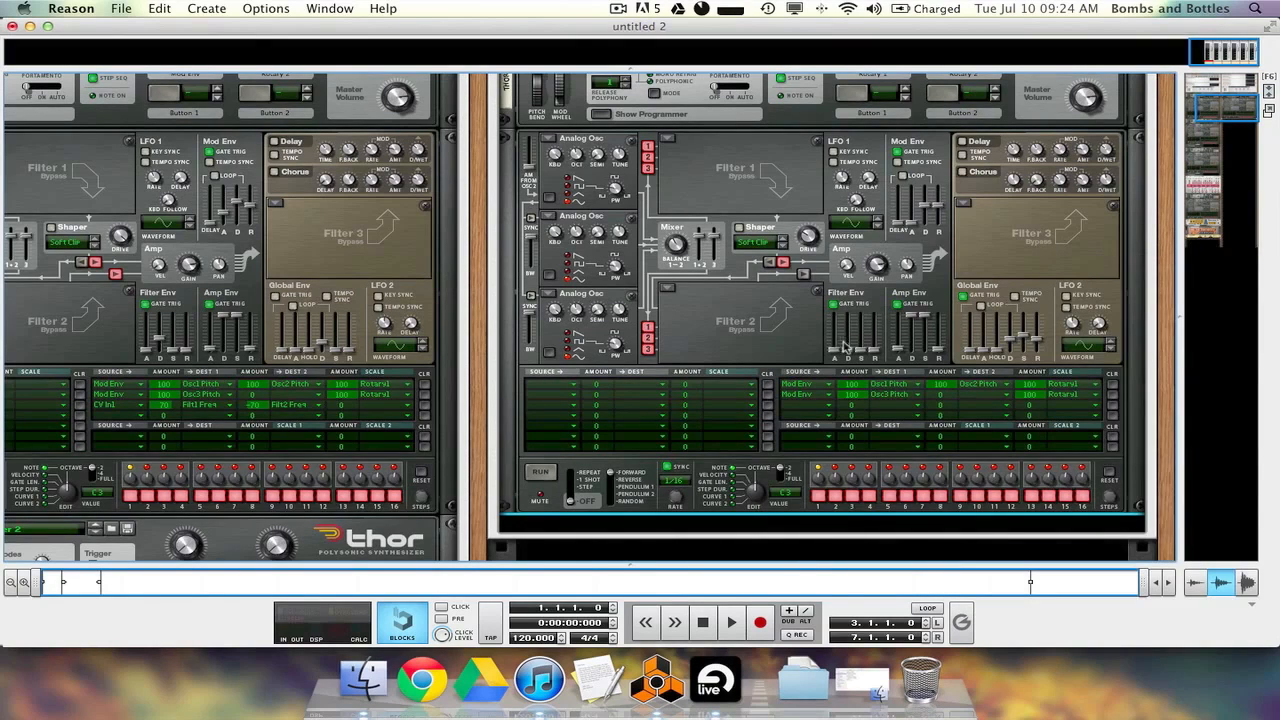
# Try out the new Thor's Rotary 1 knob and select the TBM track in the sequencer to play that Combinator
pyautogui.scroll(3, 845, 347)
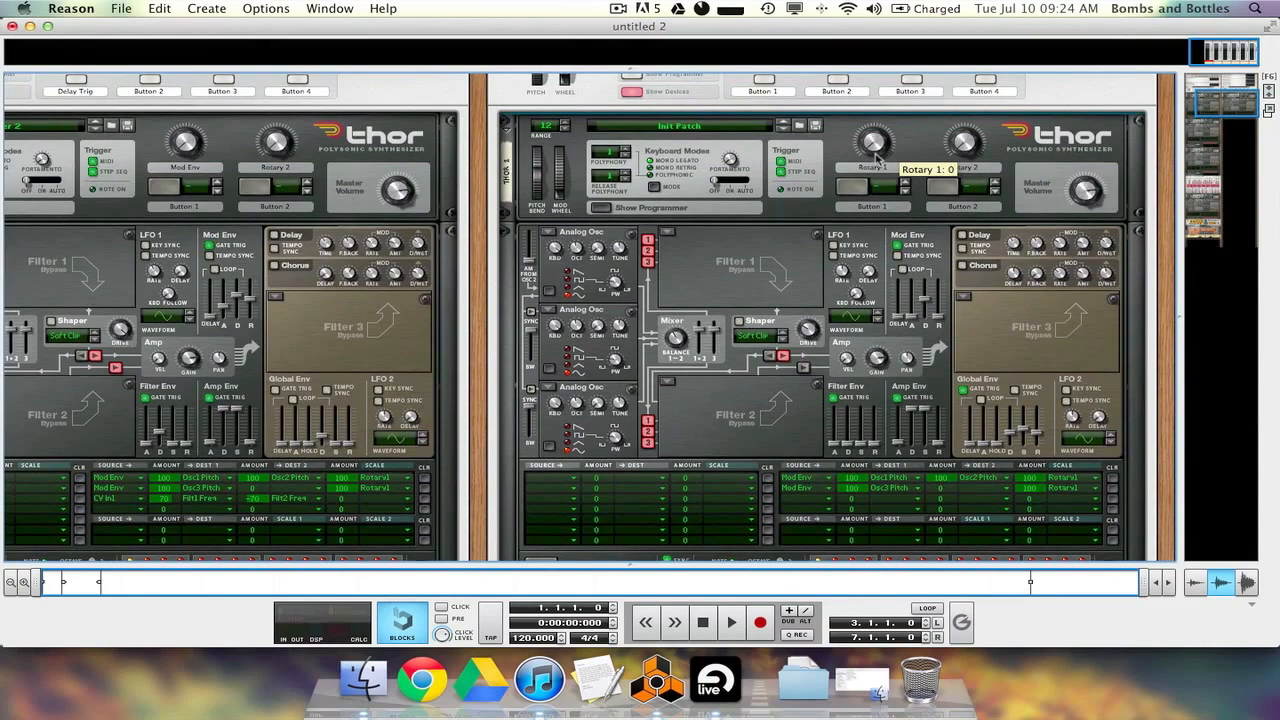
pyautogui.moveTo(875, 150); pyautogui.dragTo(875, 132)
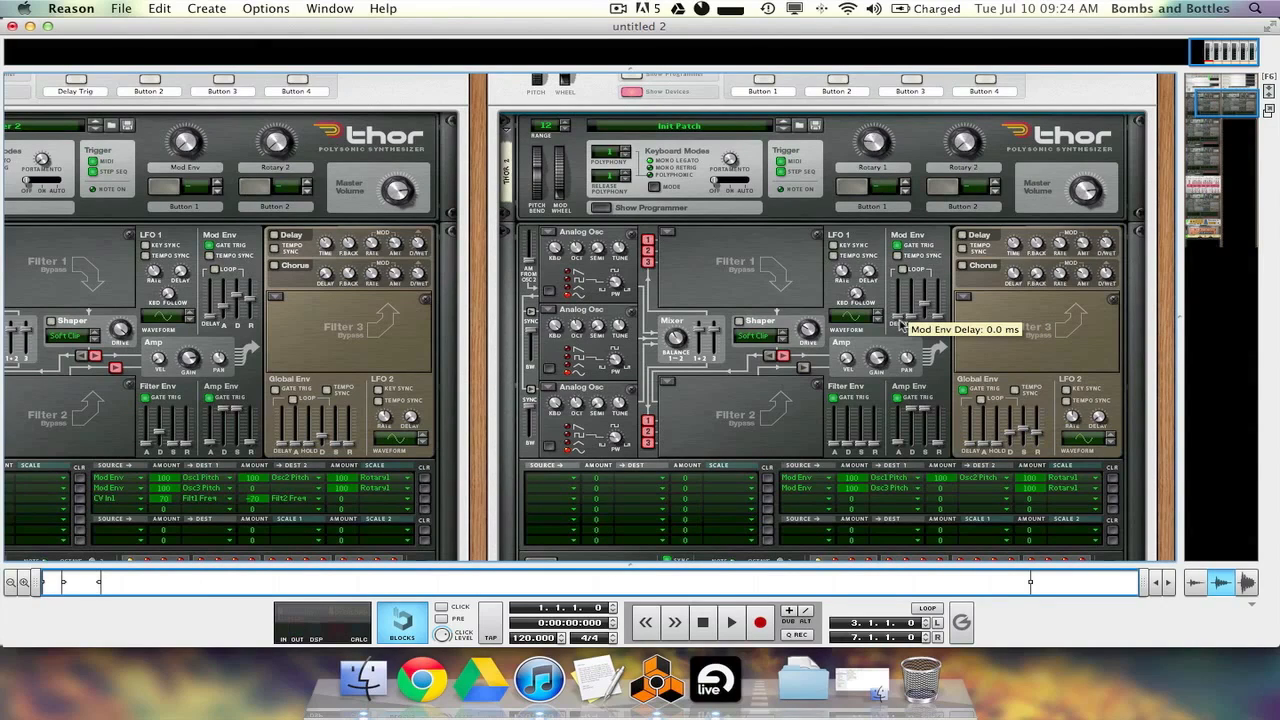
pyautogui.press('F8')
pyautogui.press('F8')
pyautogui.press('F7')
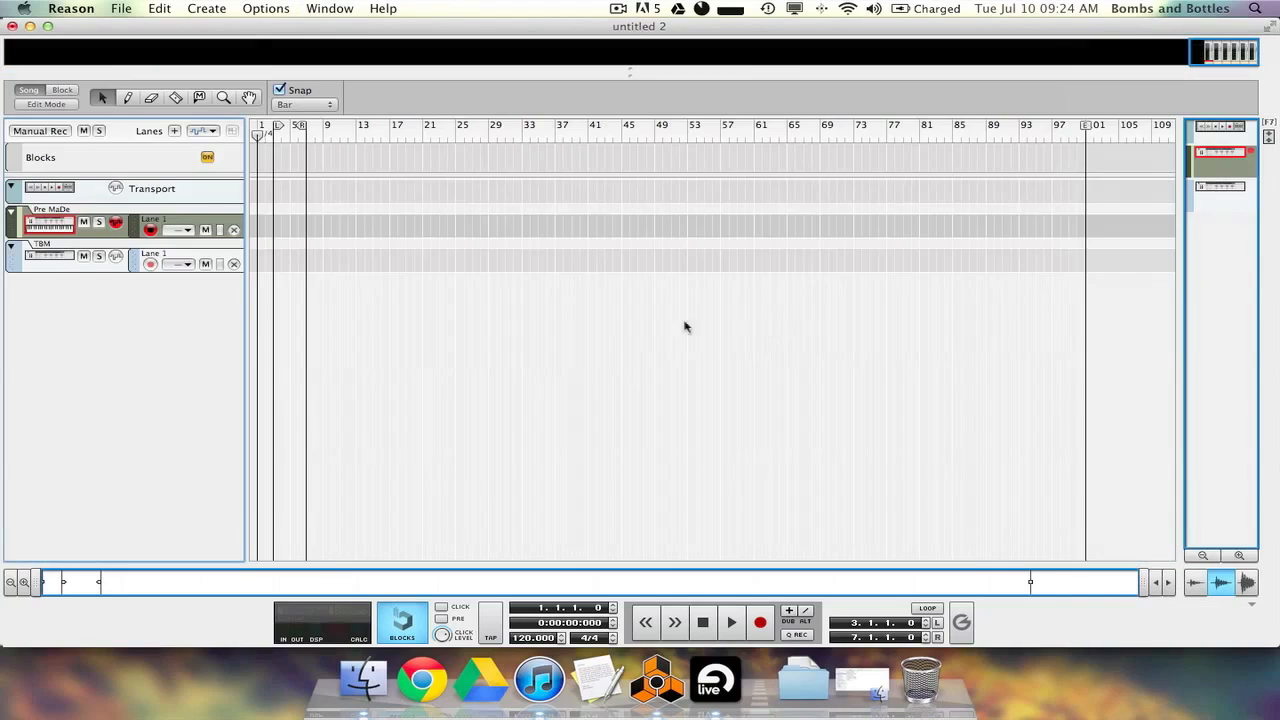
pyautogui.click(80, 262)
pyautogui.press('F6')
pyautogui.press('F7')
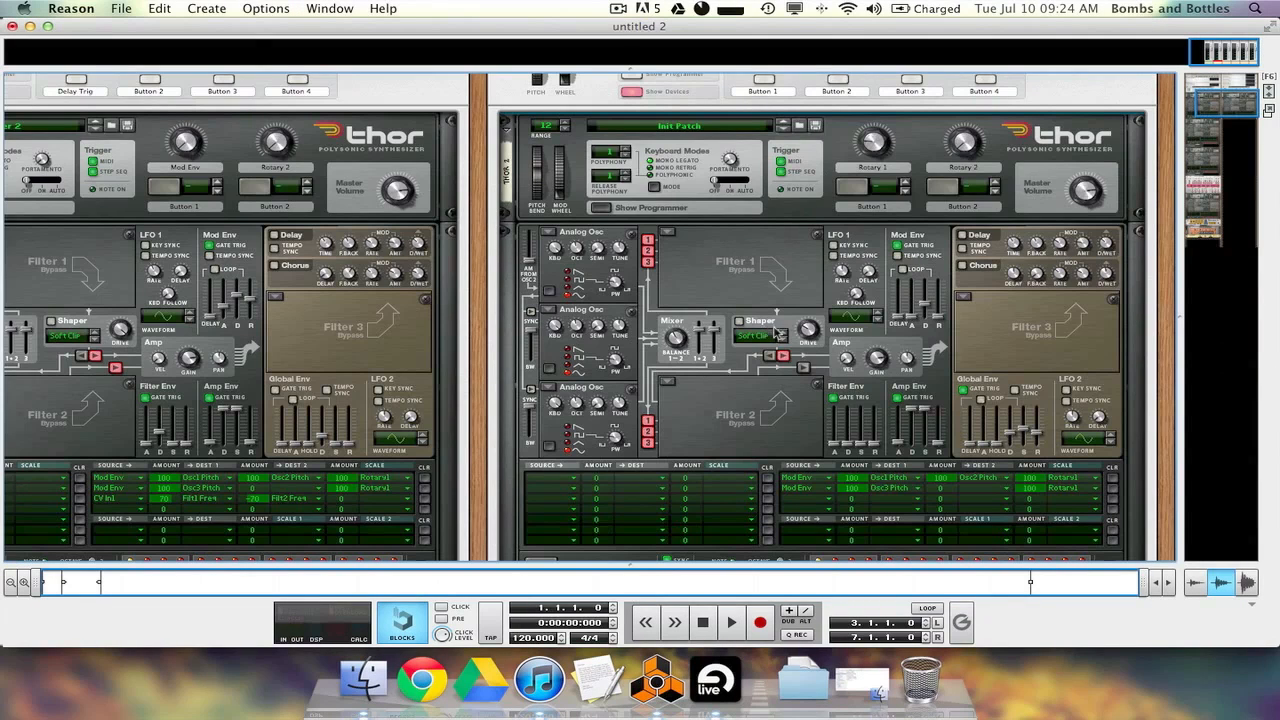
# Examine the sound's frequency spectrum in Ableton Live and return to Reason
pyautogui.click(715, 680)
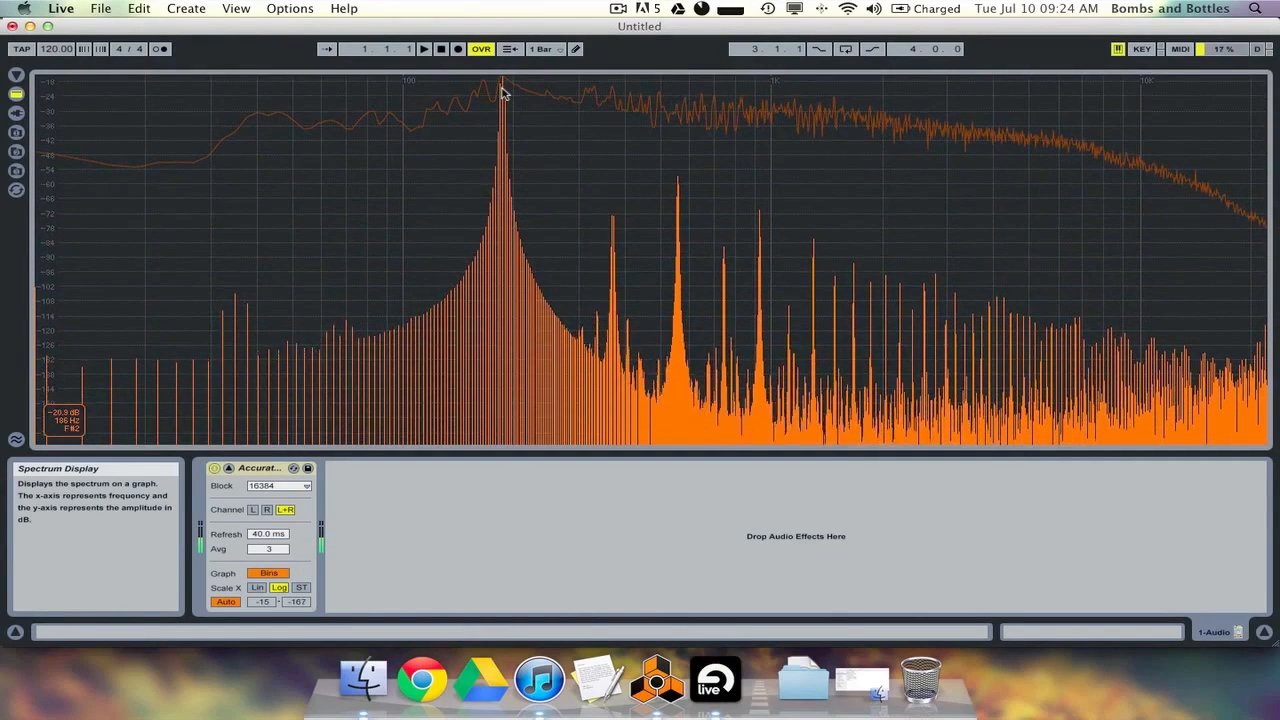
pyautogui.click(677, 688)
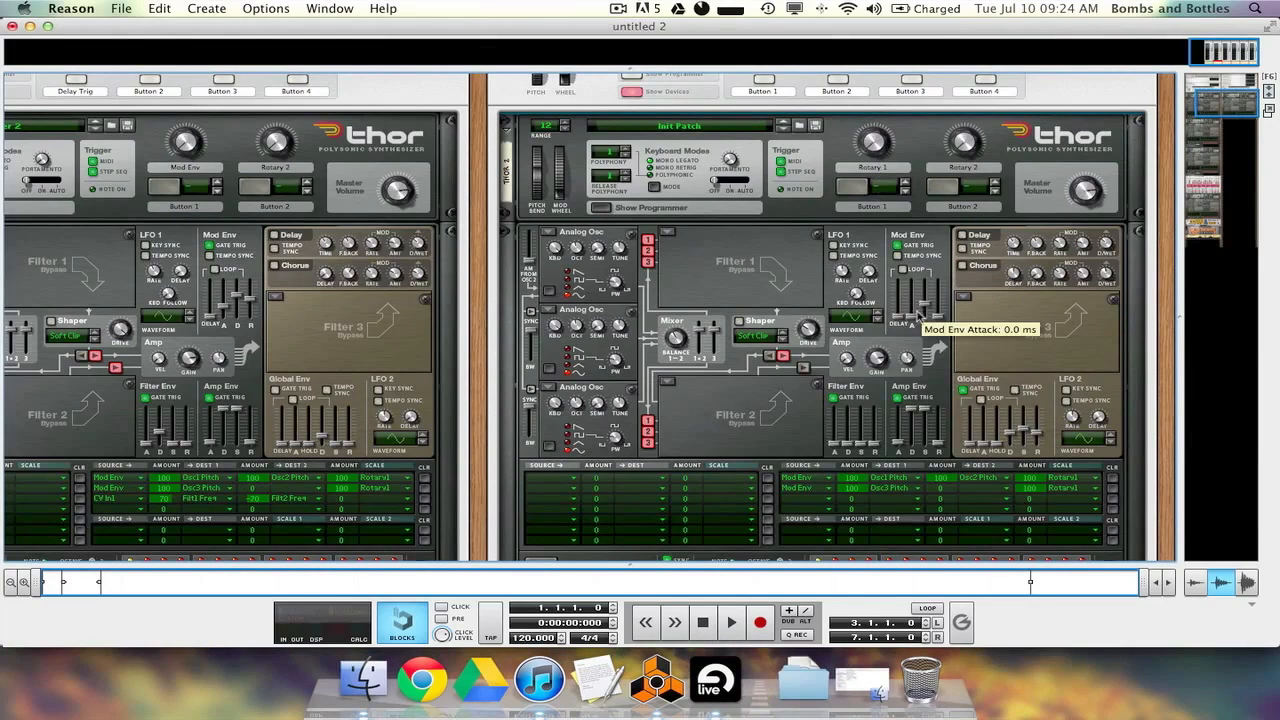
# Assign Audio Input 1 as the source of the first three single-destination rows in the new Thor's modulation matrix
pyautogui.hscroll(-3, 766, 306)
pyautogui.scroll(-5, 828, 333)
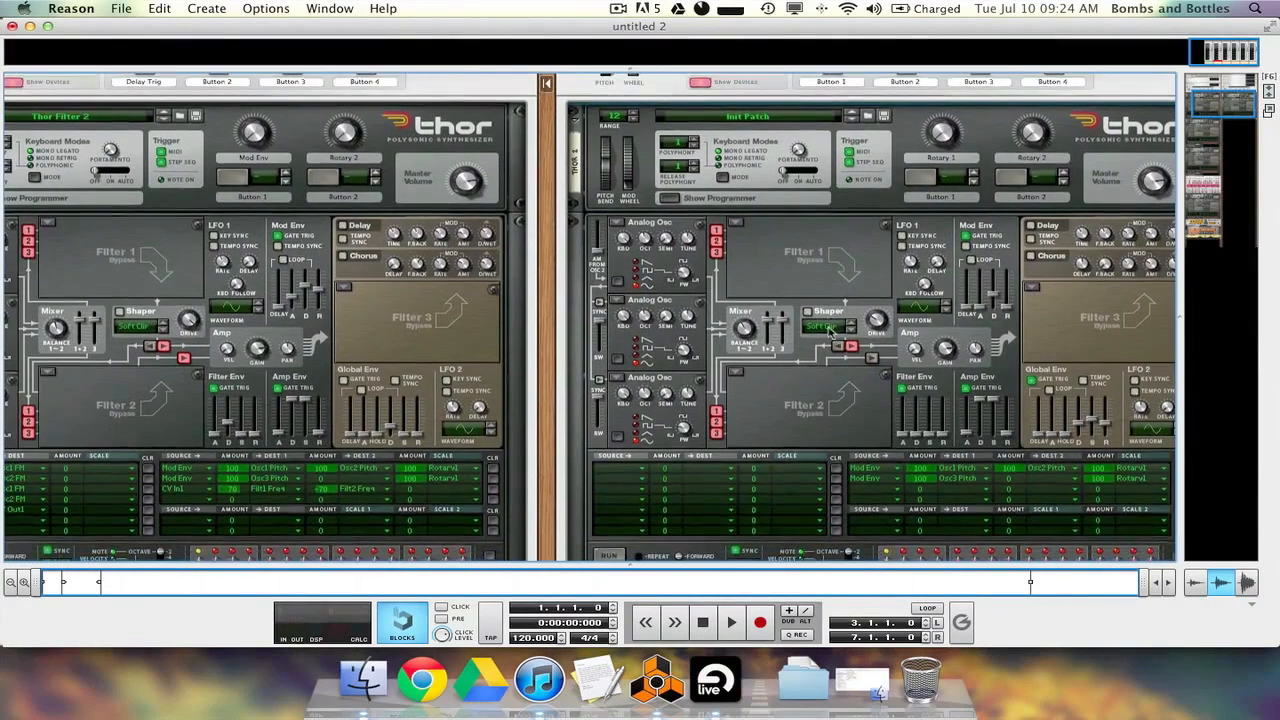
pyautogui.scroll(2, 828, 333)
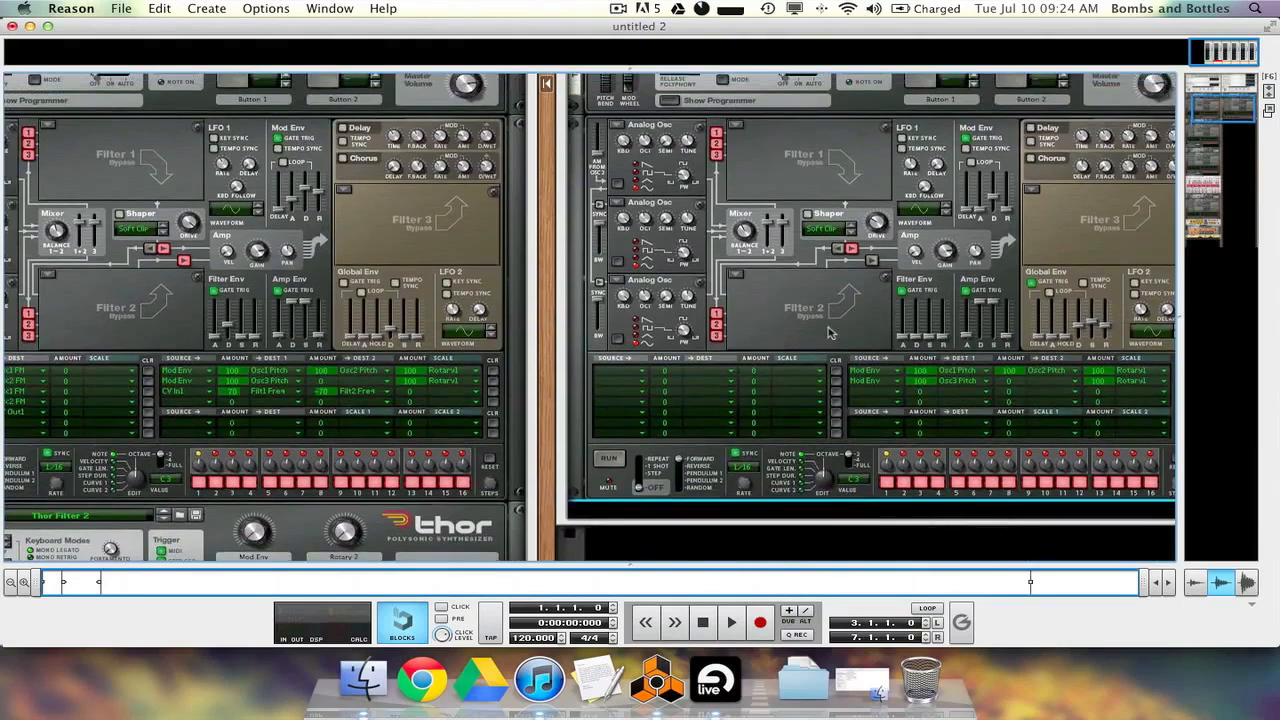
pyautogui.hscroll(-4, 828, 333)
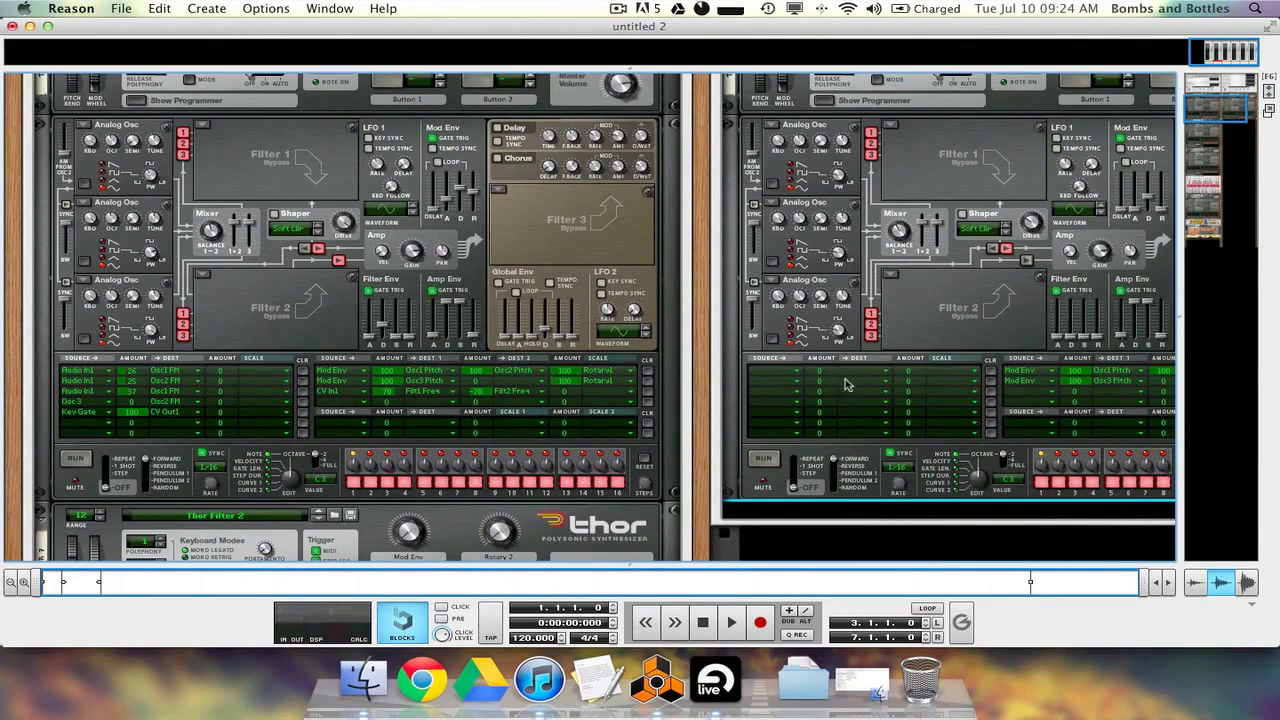
pyautogui.click(776, 372)
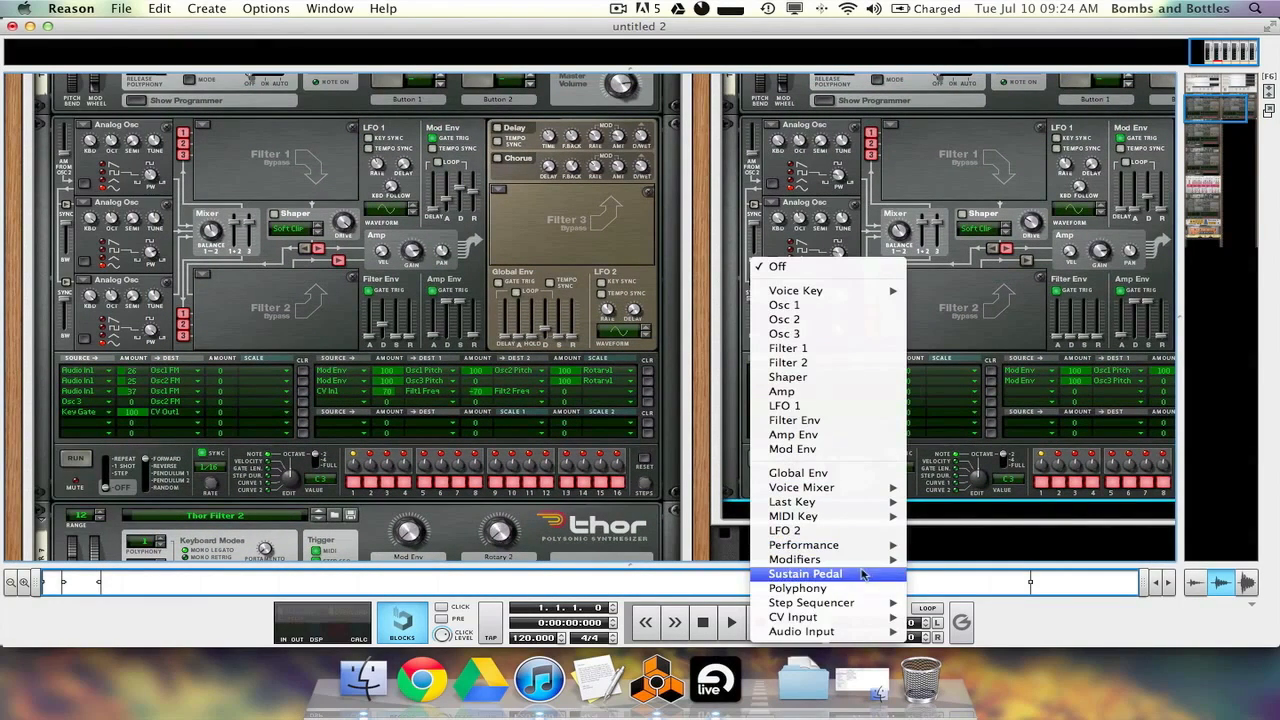
pyautogui.moveTo(880, 631)
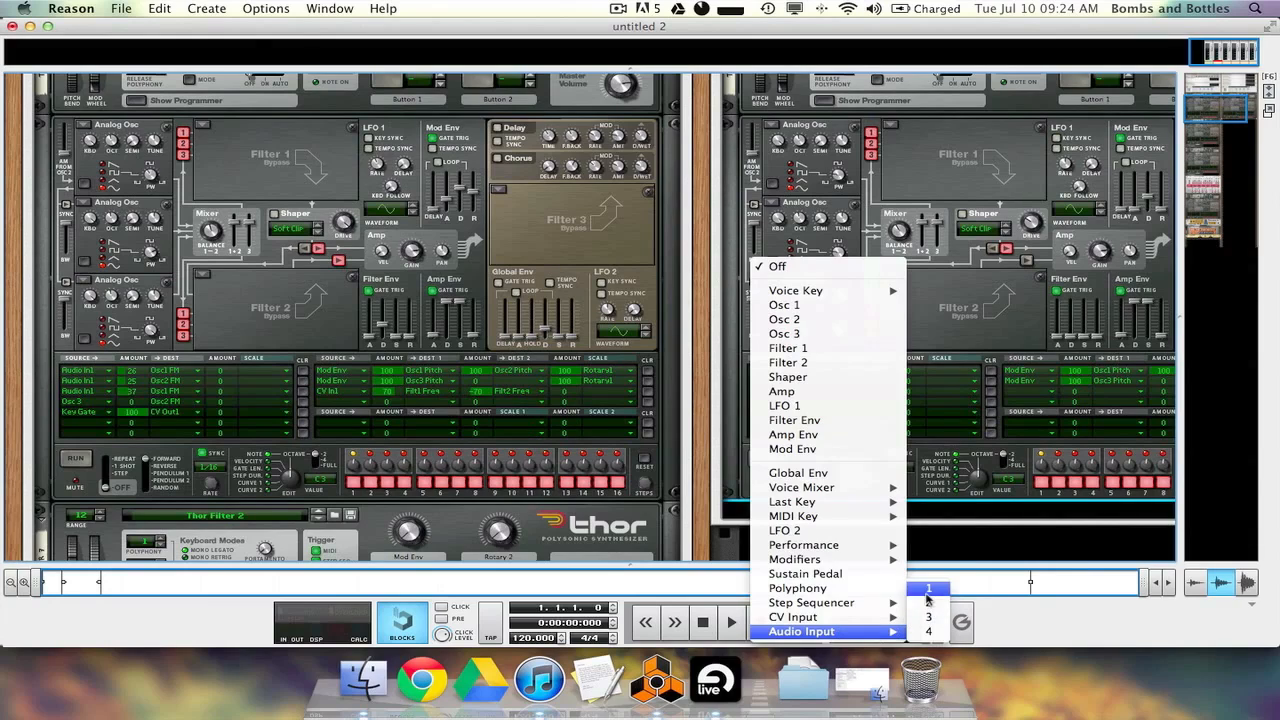
pyautogui.click(928, 600)
pyautogui.click(780, 381)
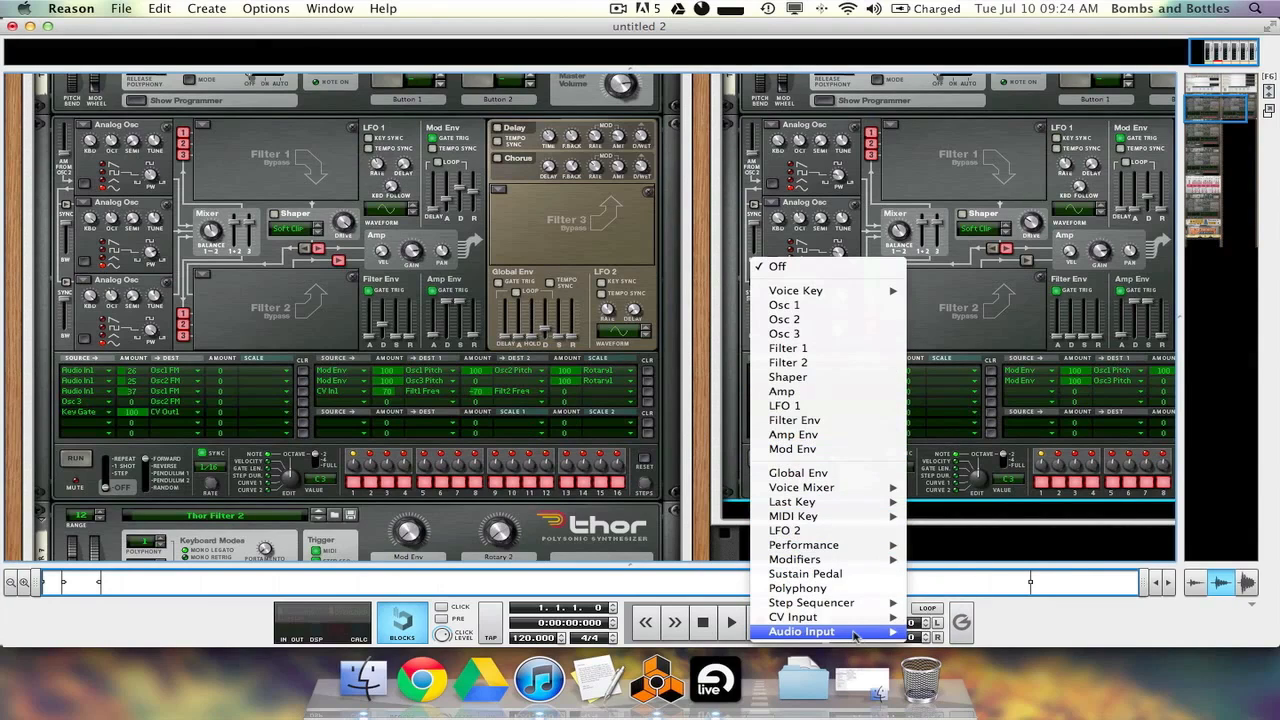
pyautogui.moveTo(860, 632)
pyautogui.click(928, 599)
pyautogui.click(786, 402)
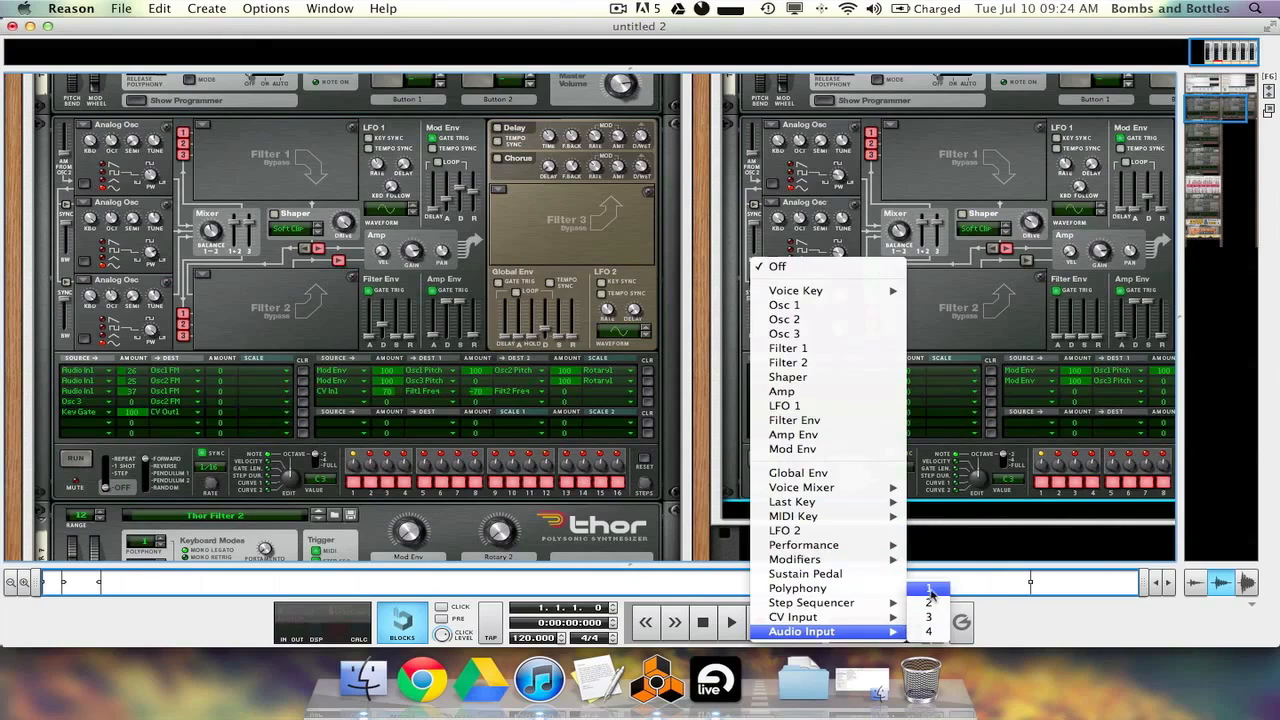
pyautogui.click(930, 592)
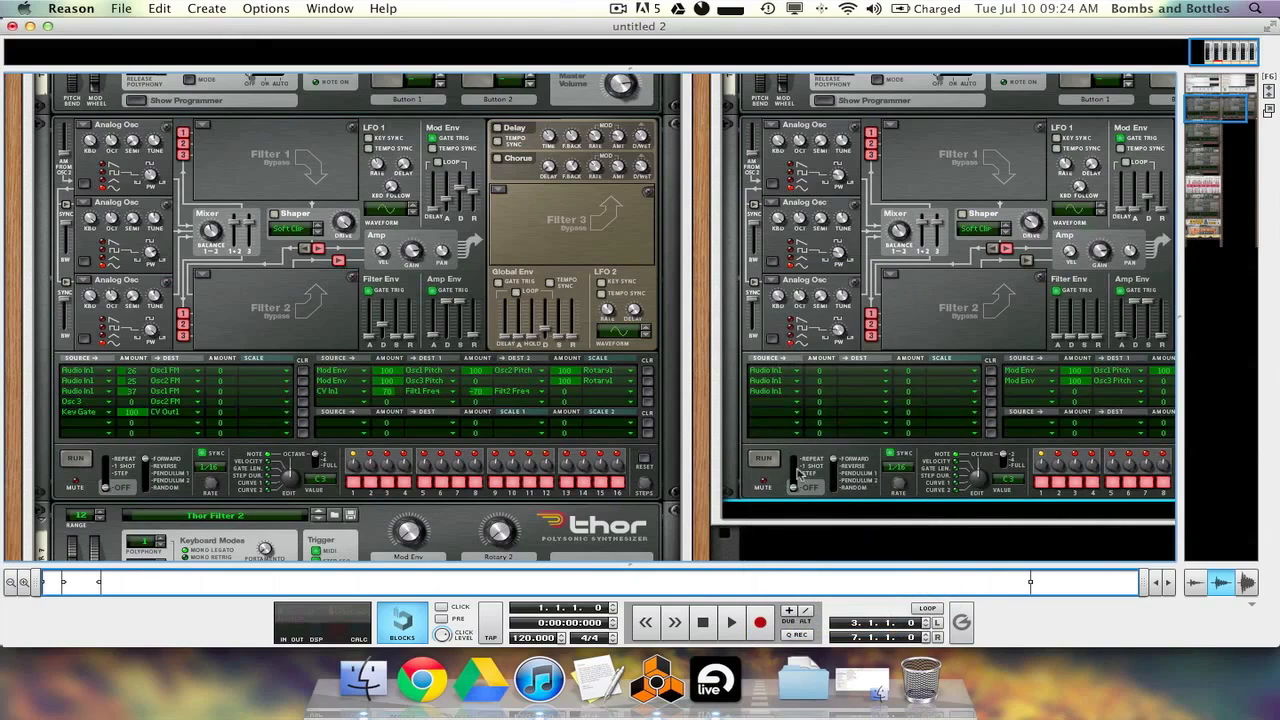
# Route Voice Key Gate to CV Output 1 in the fourth single-destination row with an amount of 100
pyautogui.click(780, 405)
pyautogui.moveTo(806, 292)
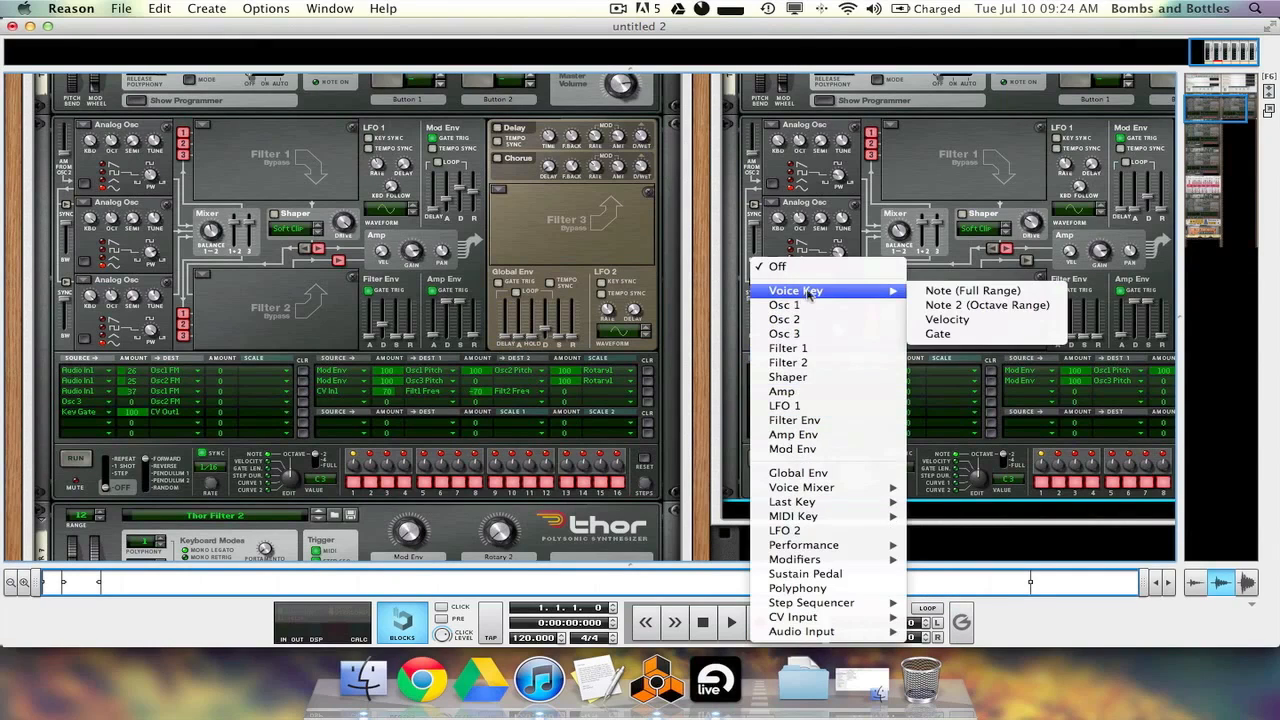
pyautogui.click(980, 334)
pyautogui.click(846, 405)
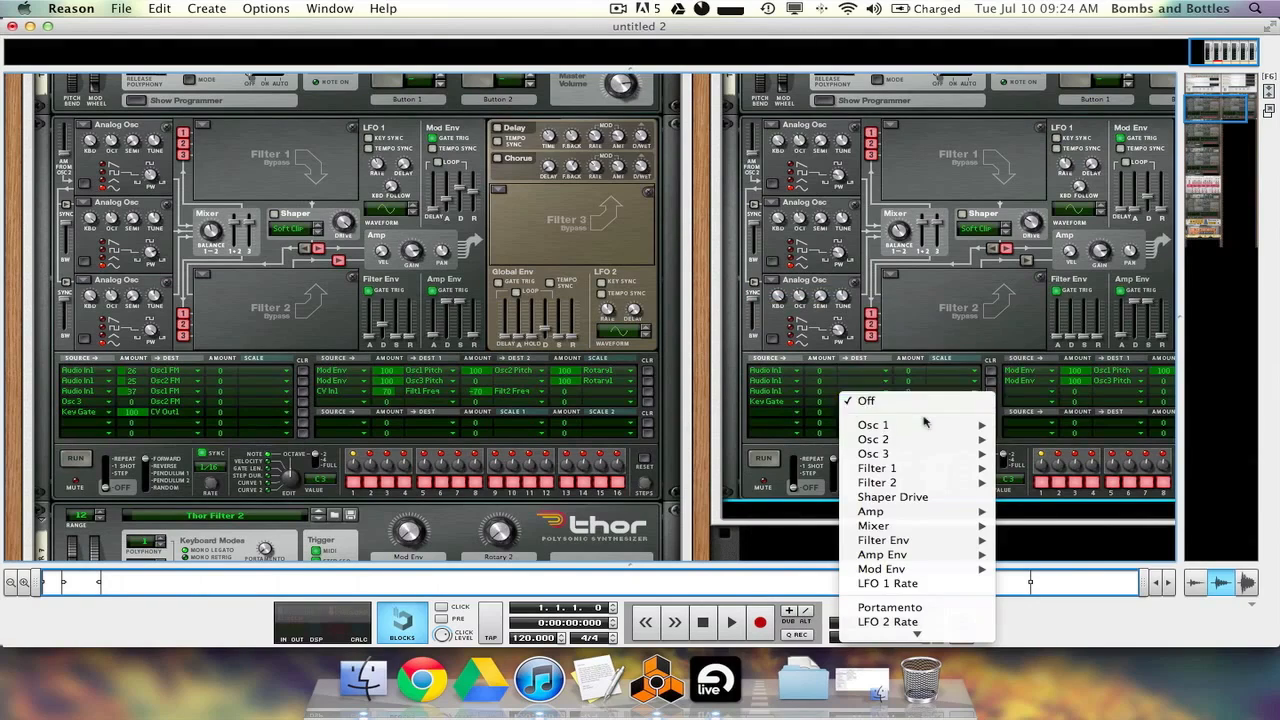
pyautogui.moveTo(934, 618)
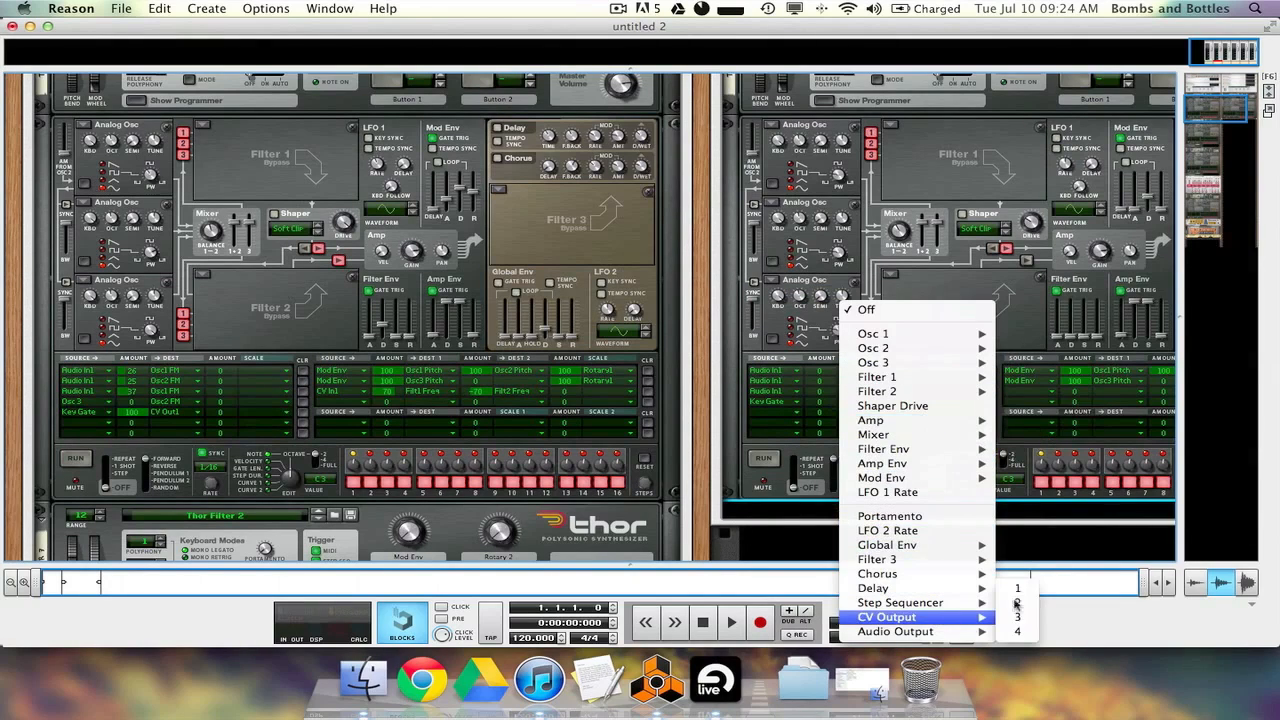
pyautogui.click(1017, 603)
pyautogui.moveTo(820, 401); pyautogui.dragTo(820, 392)
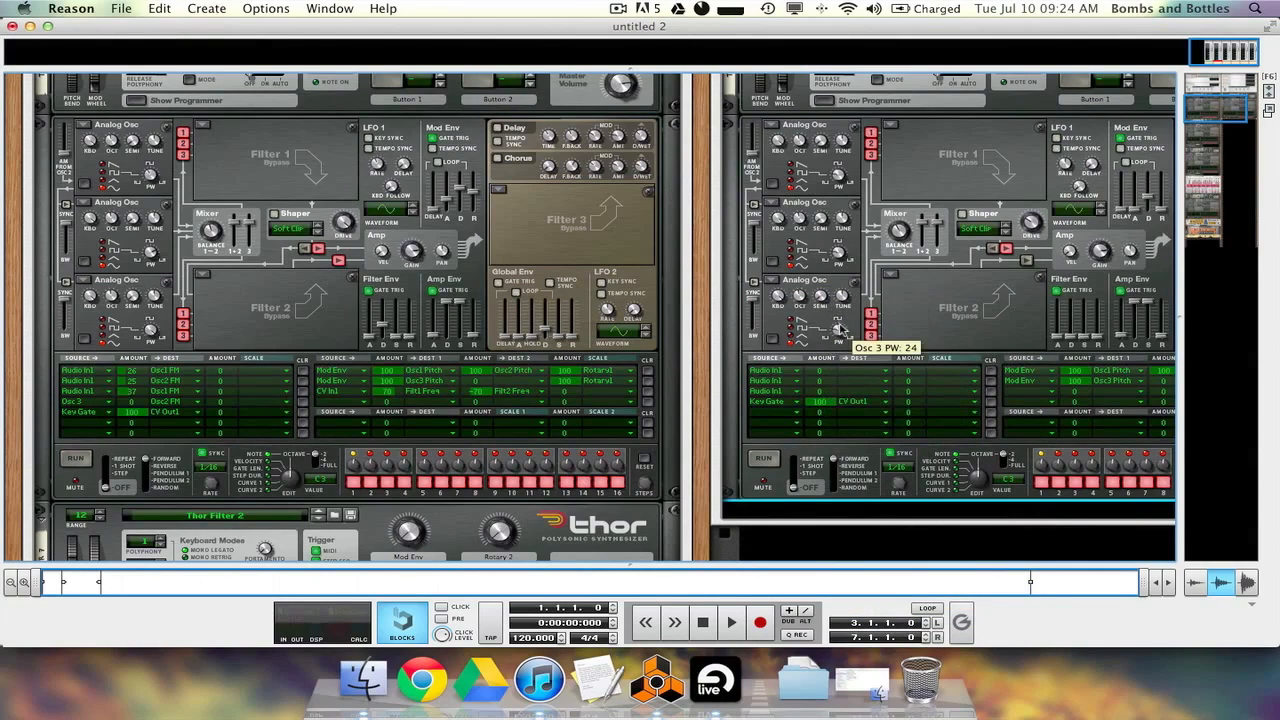
# Duplicate the new Thor below the original inside the TBM Combinator
pyautogui.hscroll(5, 918, 333)
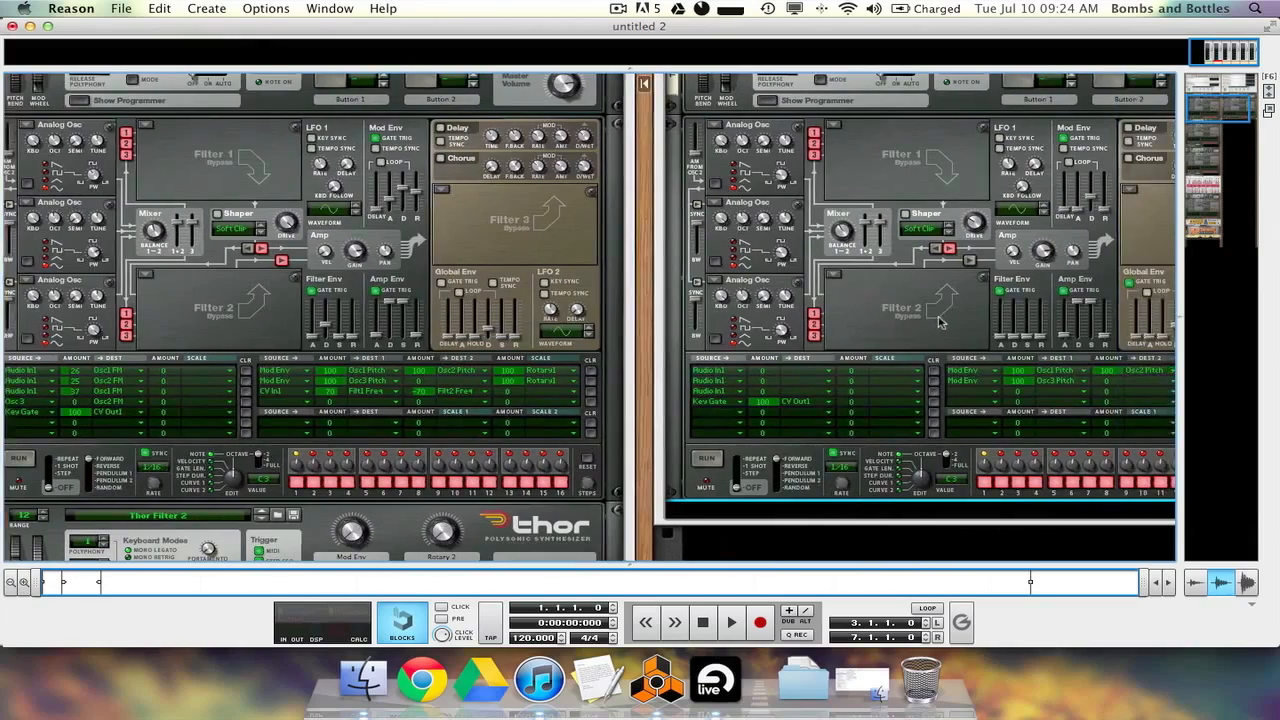
pyautogui.hscroll(2, 885, 320)
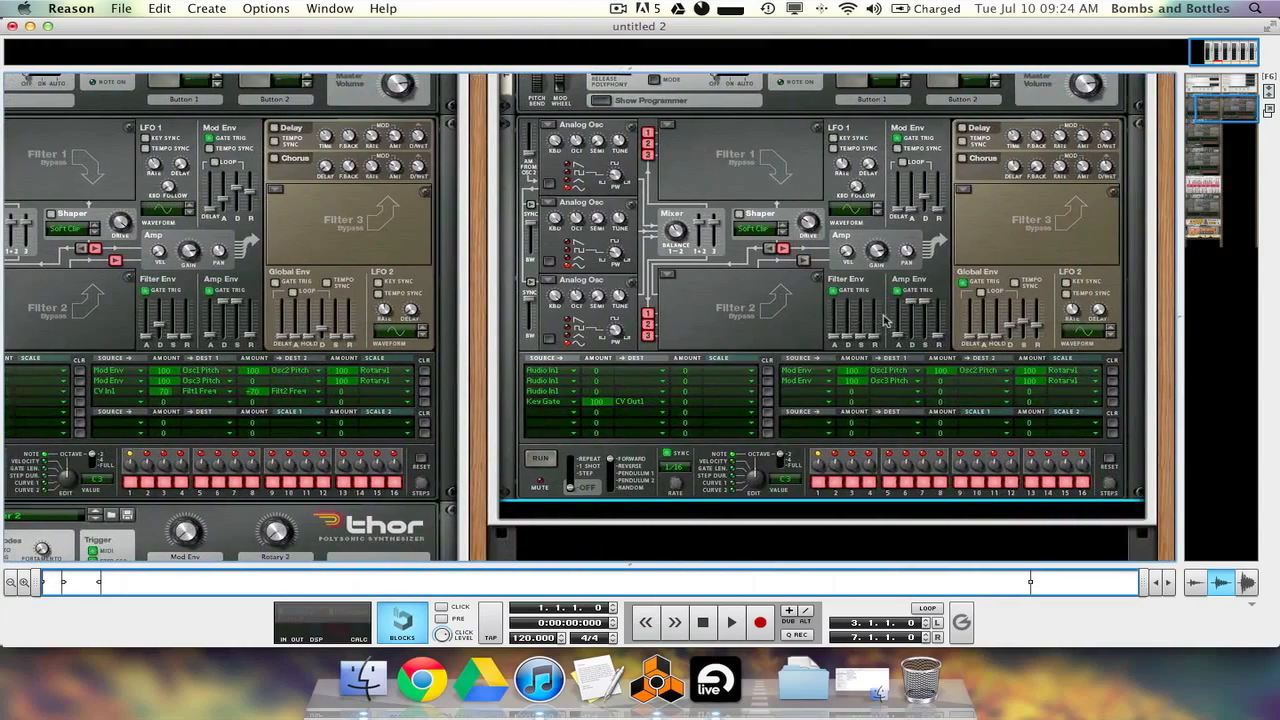
pyautogui.scroll(1, 722, 320)
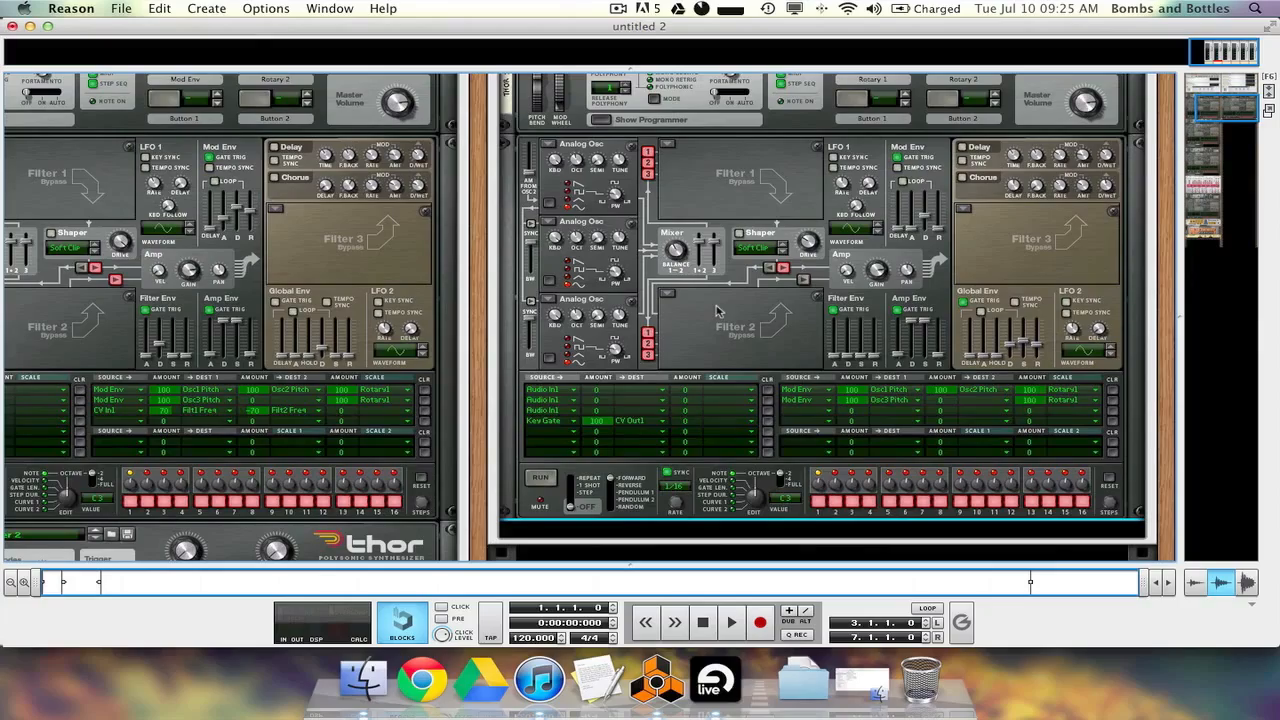
pyautogui.scroll(4, 722, 320)
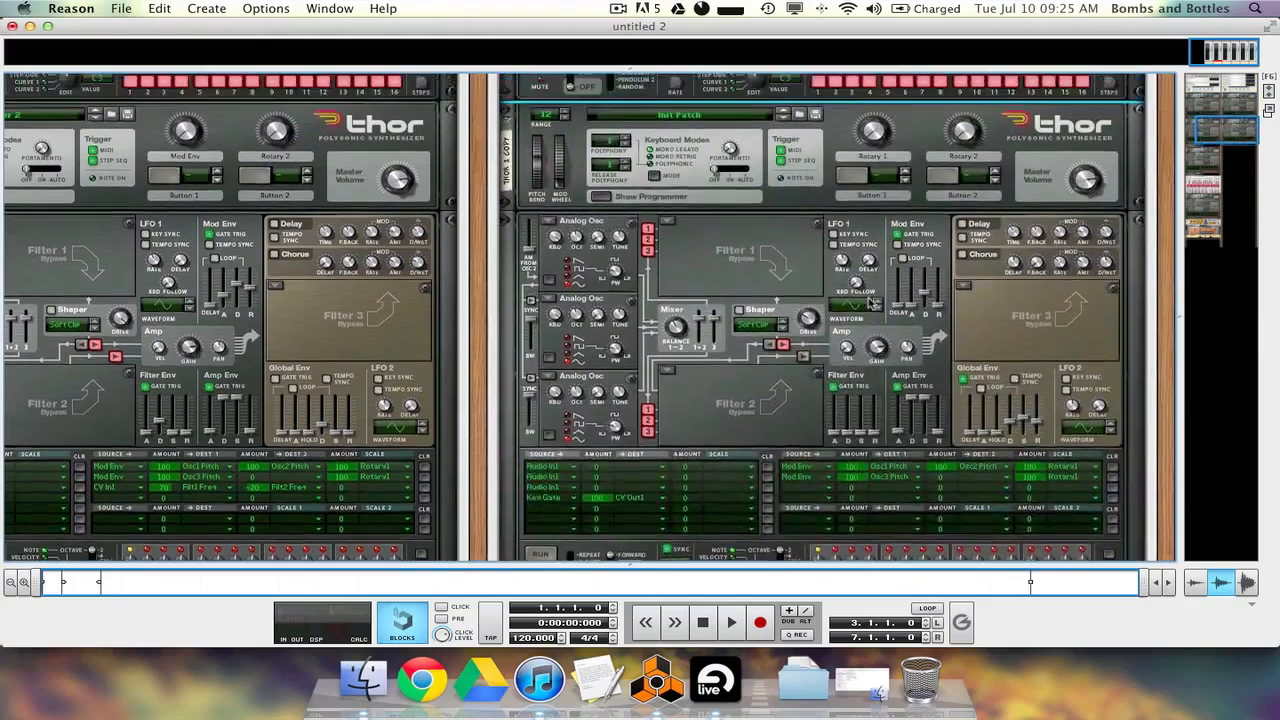
# Compare the duplicated Thor's envelopes and modulation rows with the second pre-made Thor, and look over the devices below it
pyautogui.scroll(15, 871, 303)
pyautogui.scroll(-15, 871, 303)
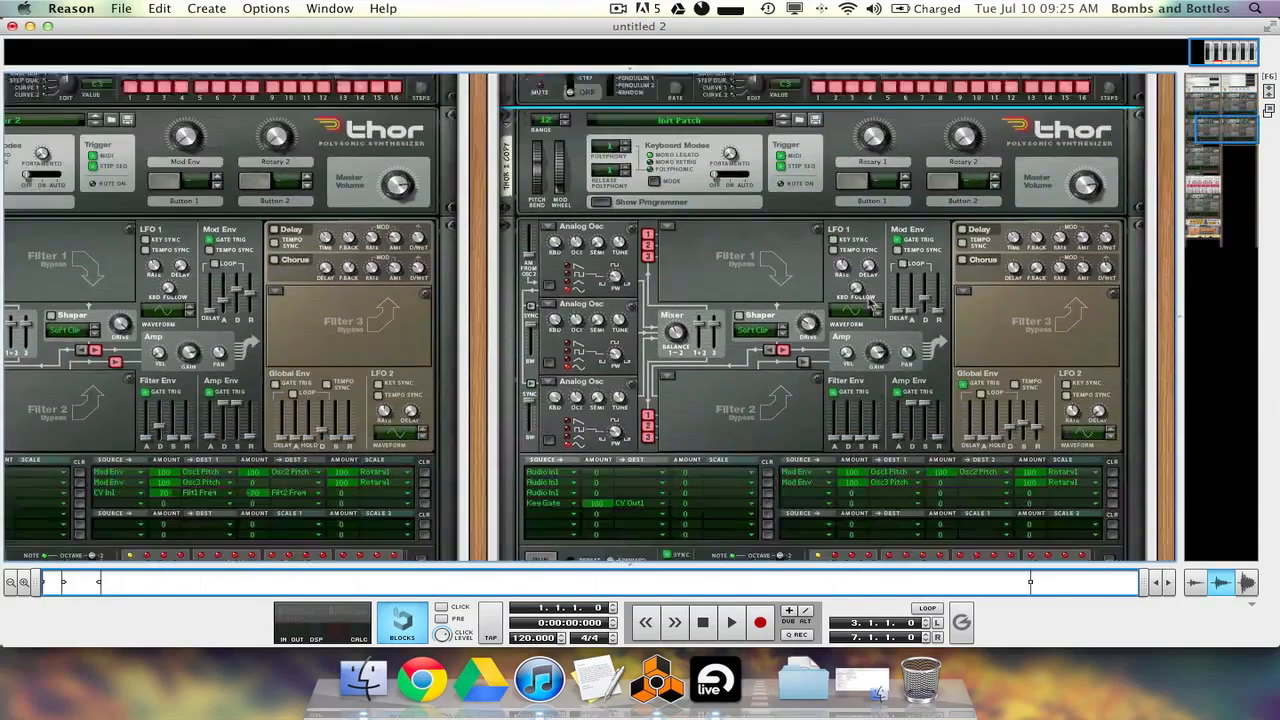
pyautogui.scroll(-3, 871, 303)
pyautogui.hscroll(-2, 840, 303)
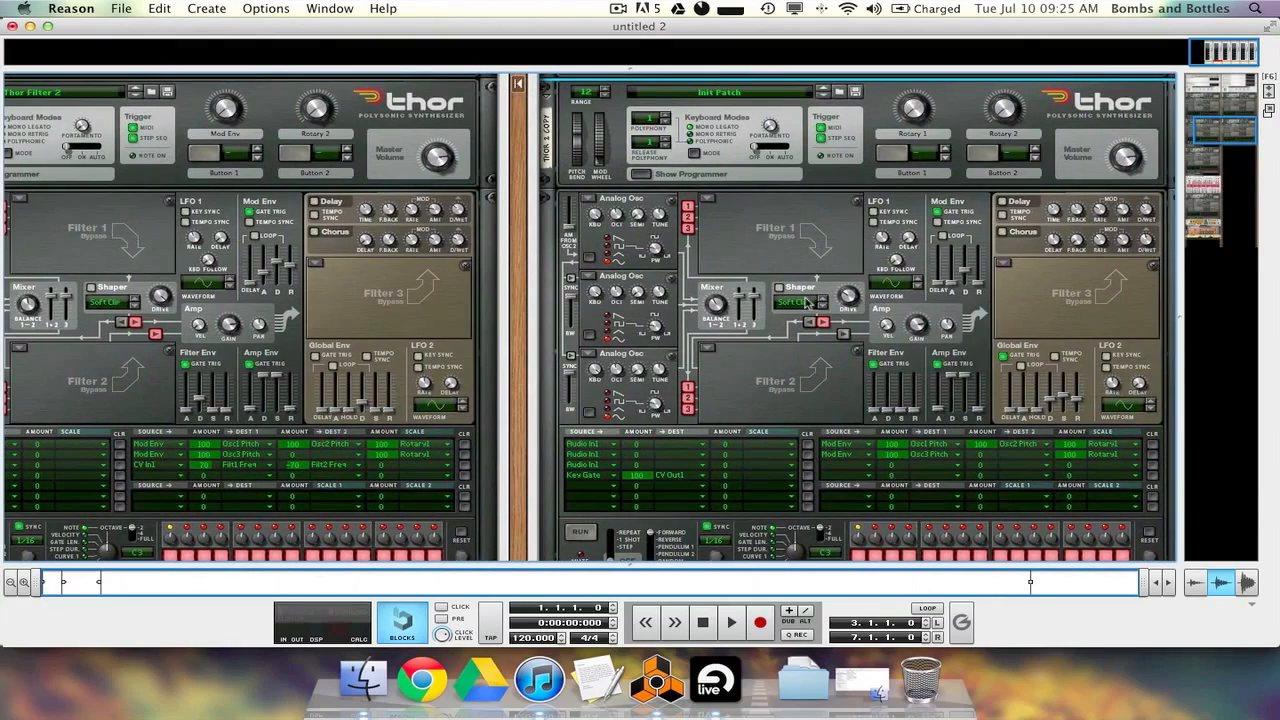
pyautogui.moveTo(717, 305)
pyautogui.moveTo(884, 408)
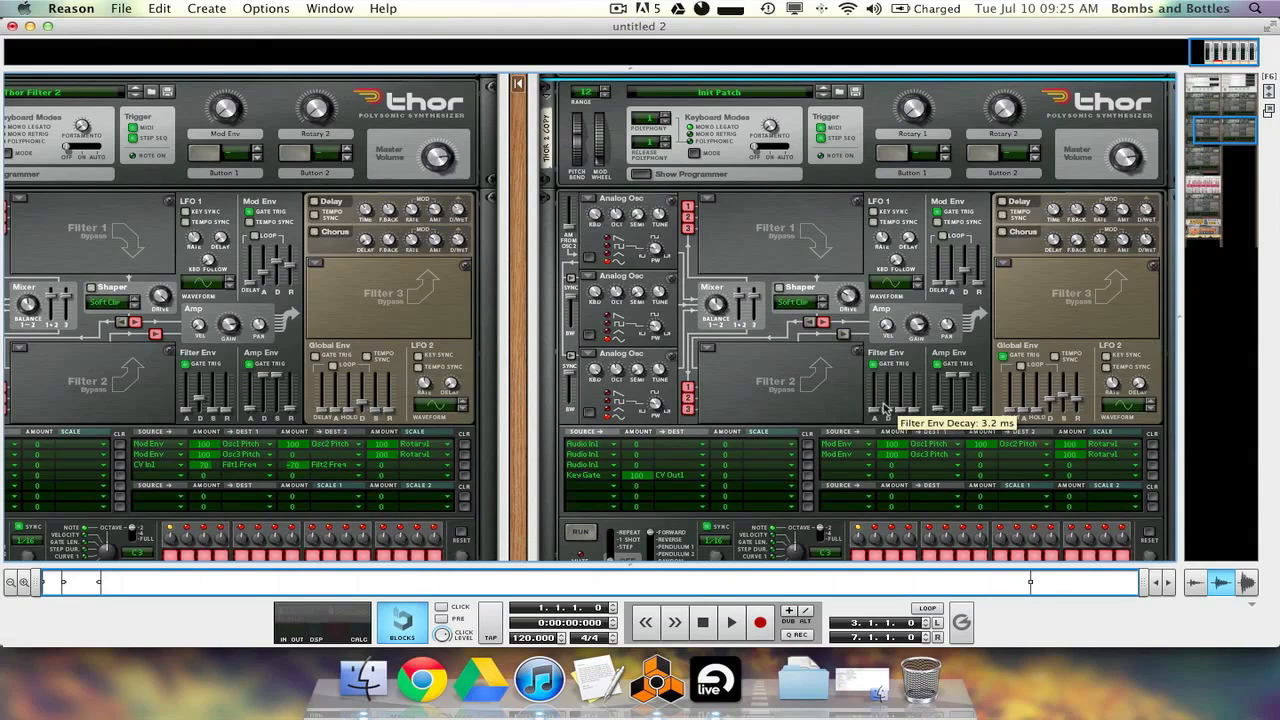
pyautogui.hscroll(-3, 884, 408)
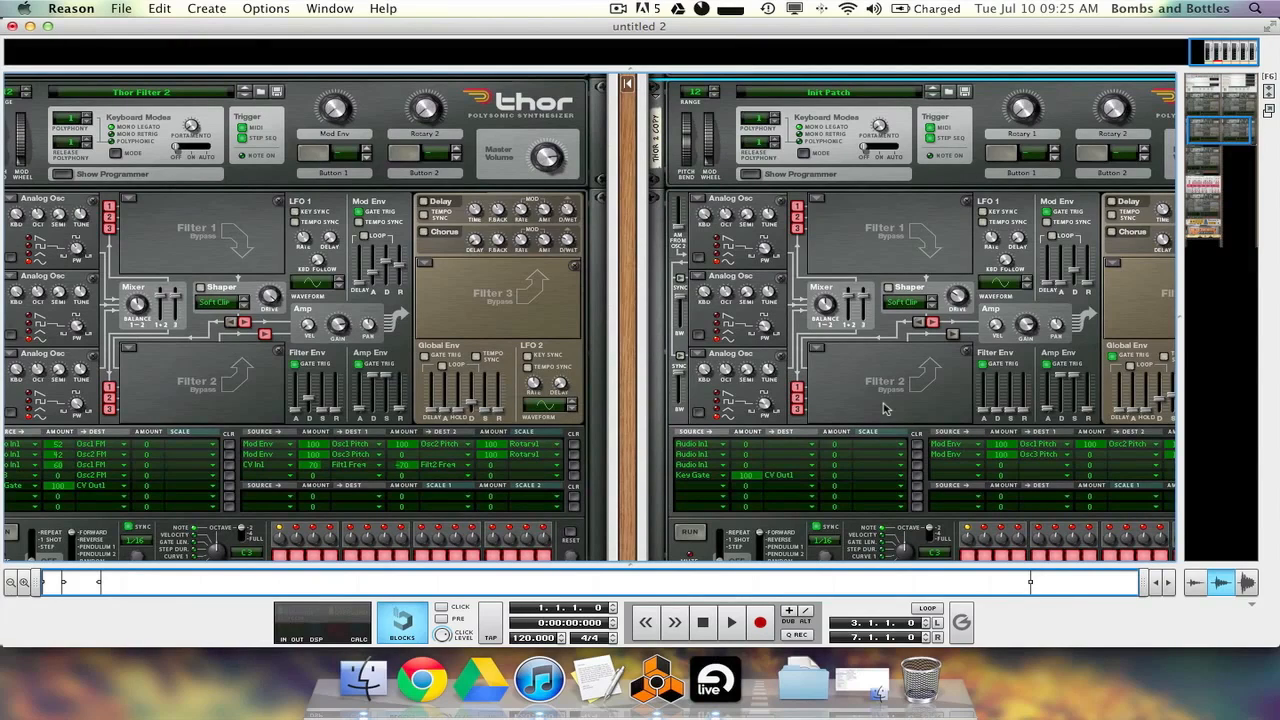
pyautogui.hscroll(4, 884, 408)
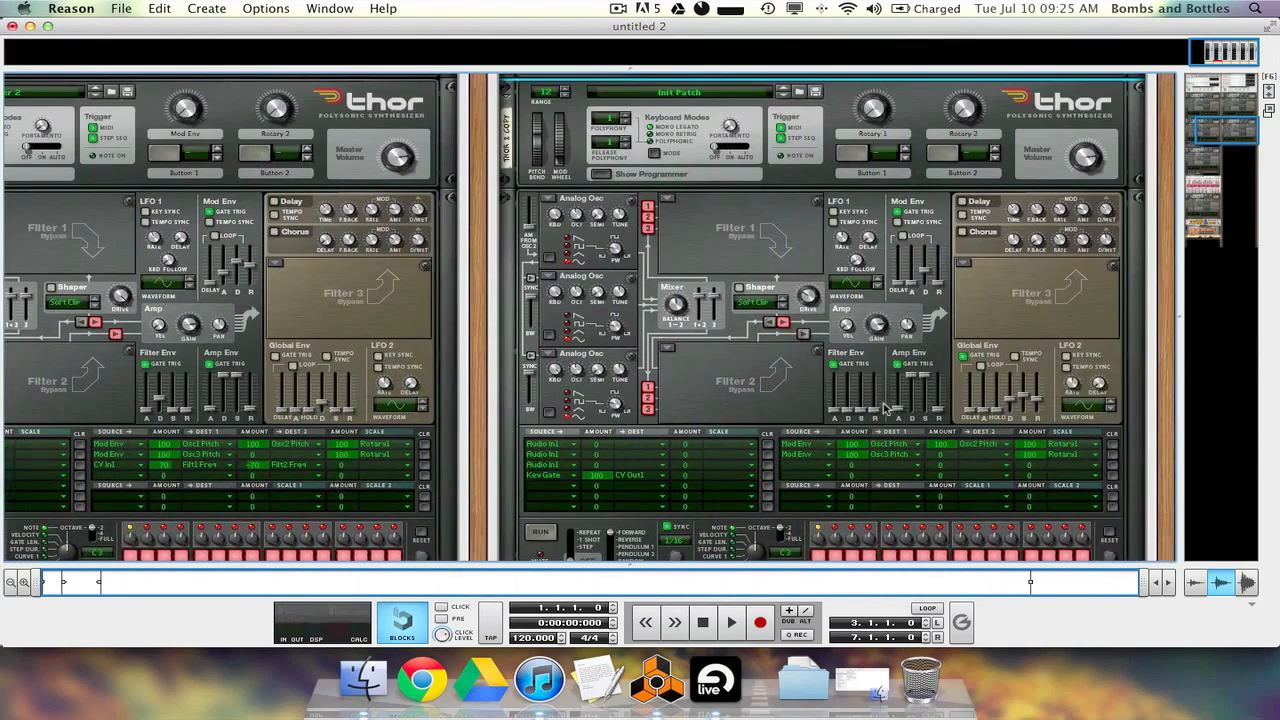
pyautogui.scroll(1, 718, 386)
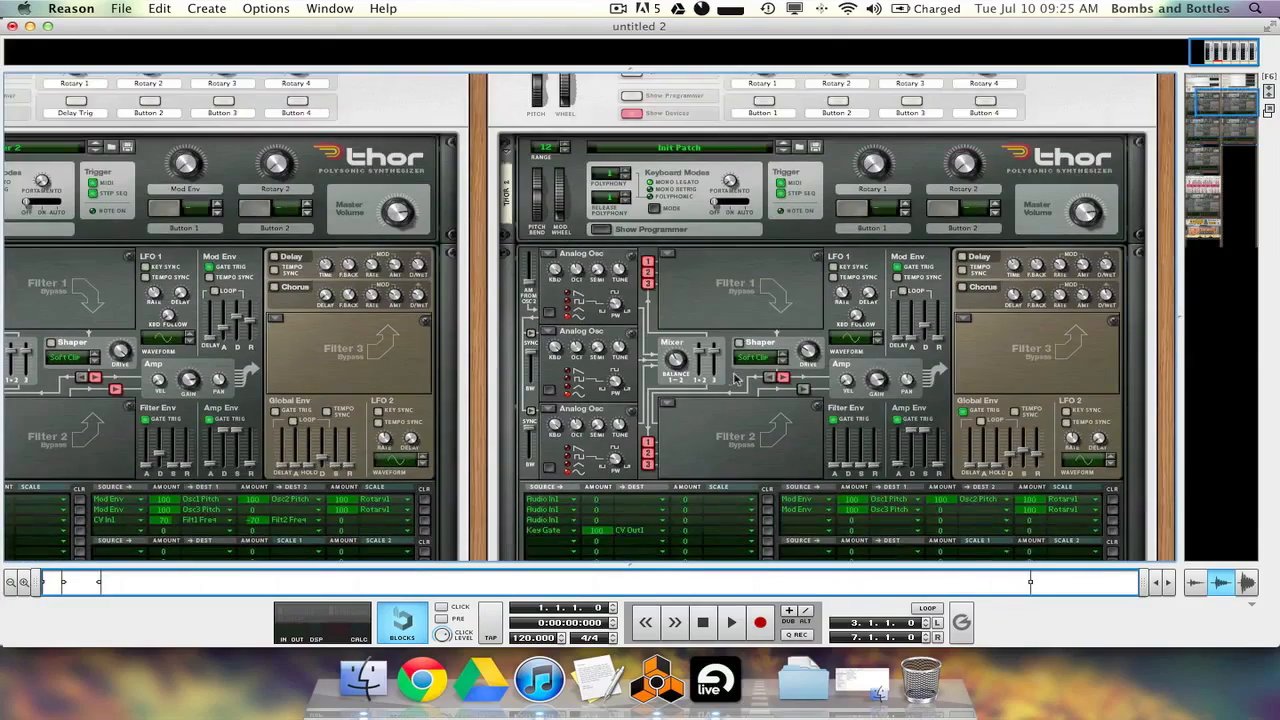
pyautogui.scroll(-5, 715, 365)
pyautogui.scroll(-5, 714, 363)
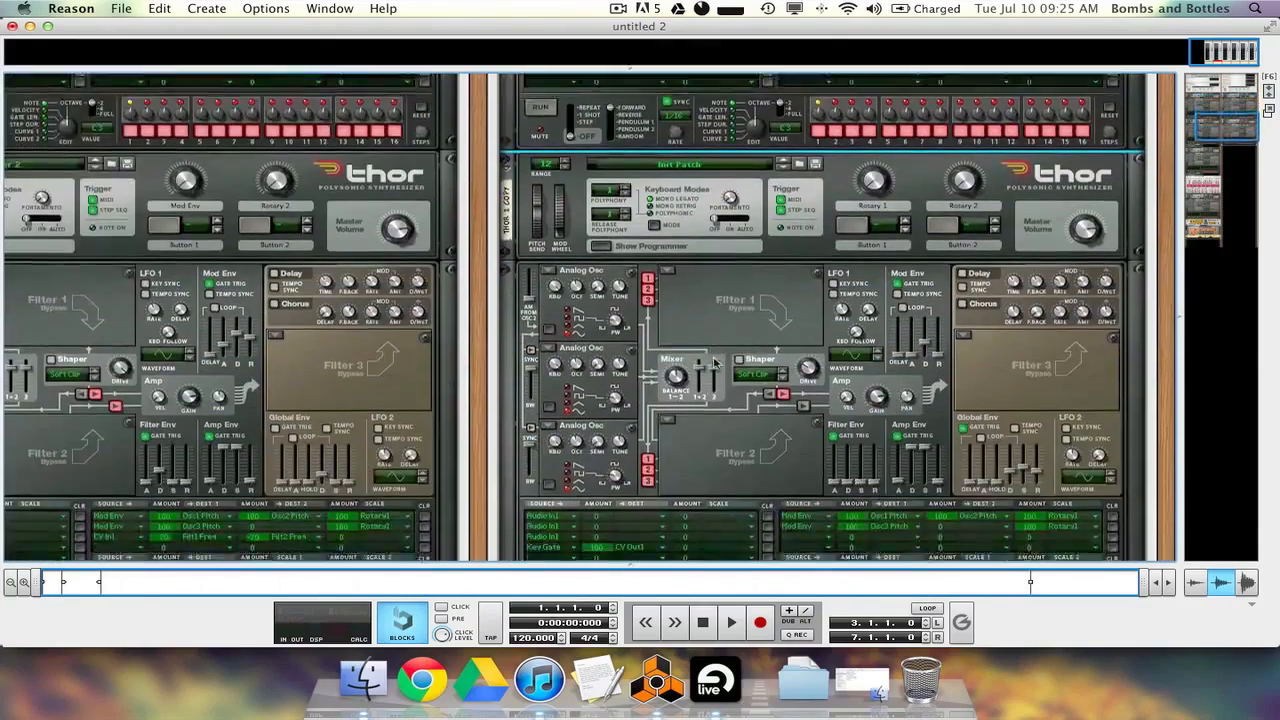
pyautogui.scroll(-6, 710, 355)
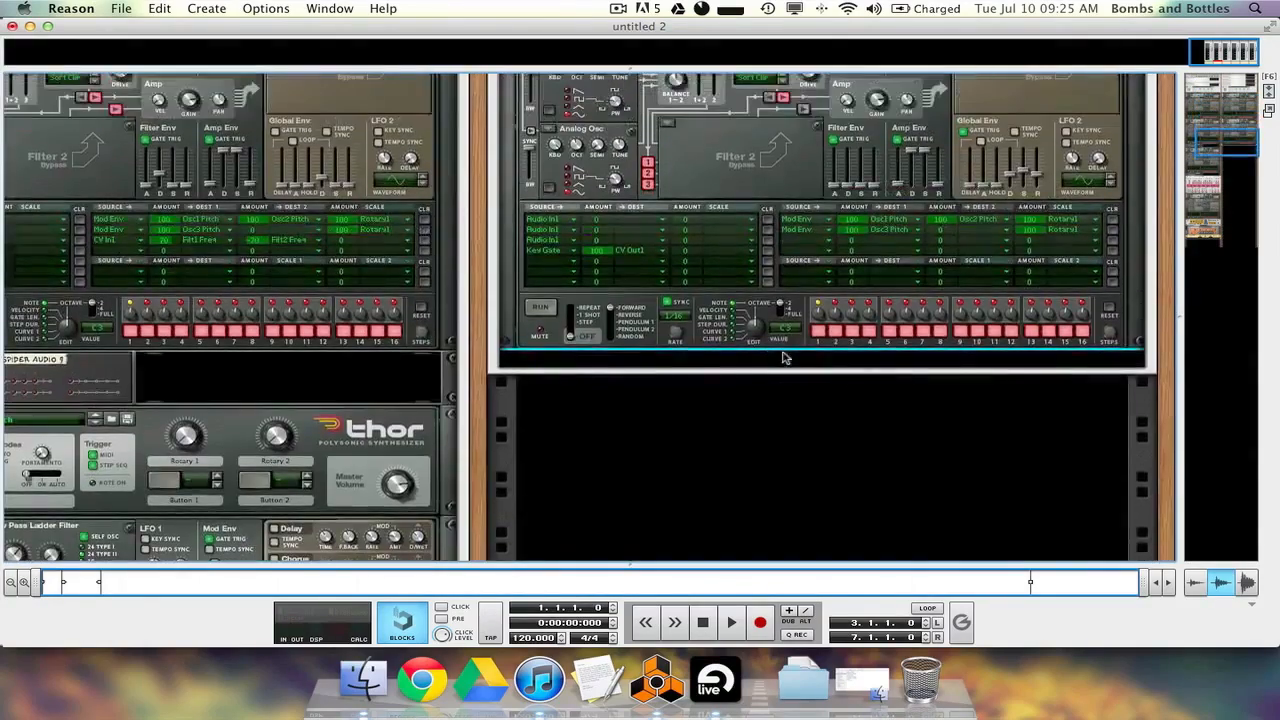
# Create a third Thor synthesizer below the two existing ones in the TBM Combinator and set its pitch bend range to 12
pyautogui.rightClick(652, 360)
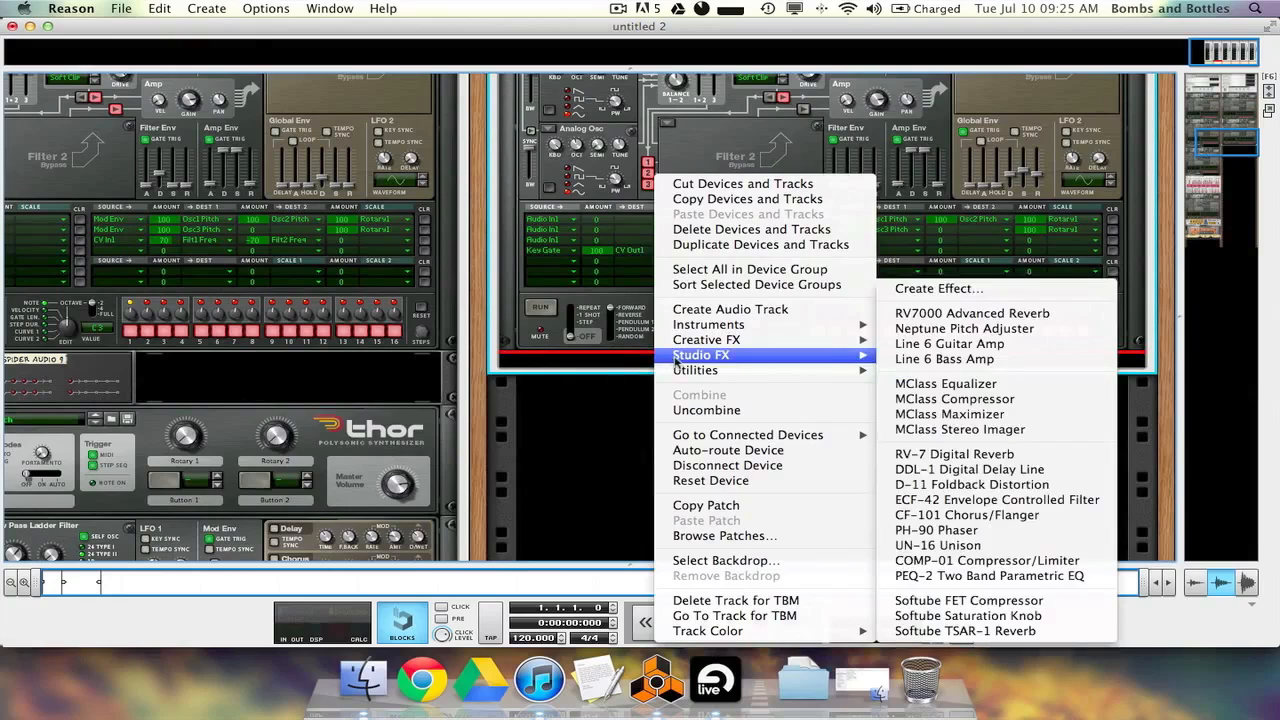
pyautogui.moveTo(698, 330)
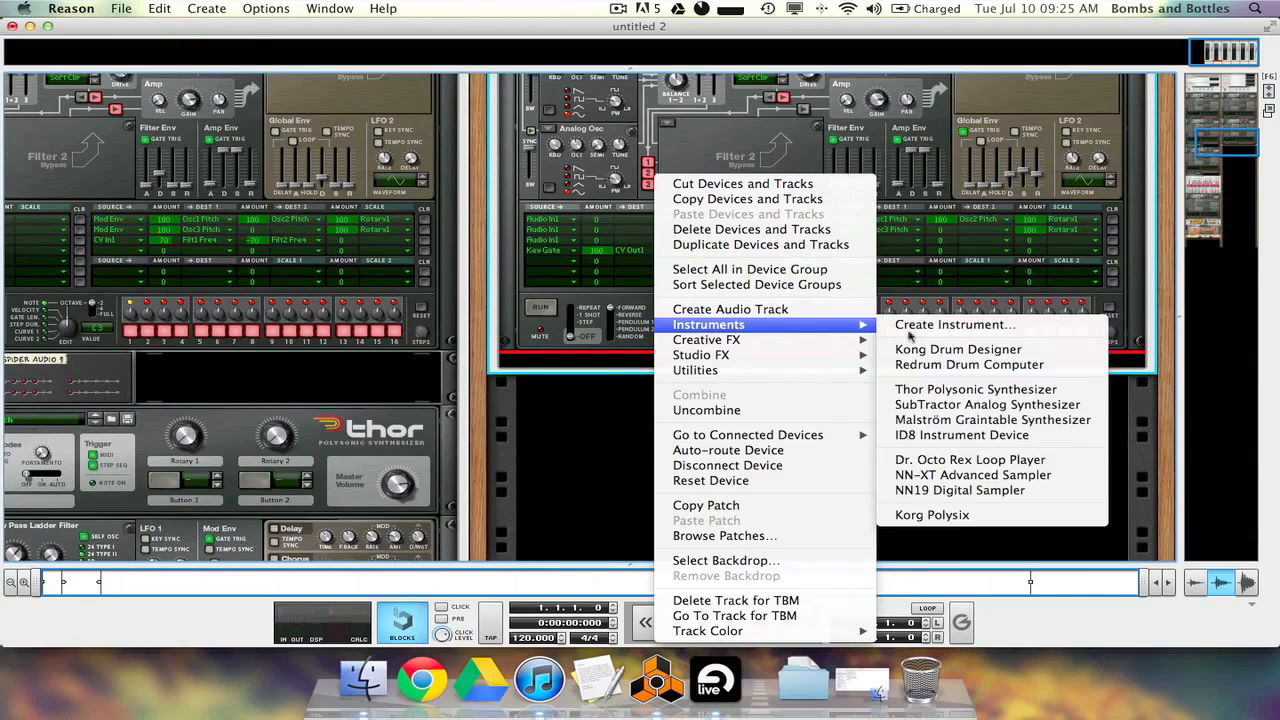
pyautogui.click(956, 390)
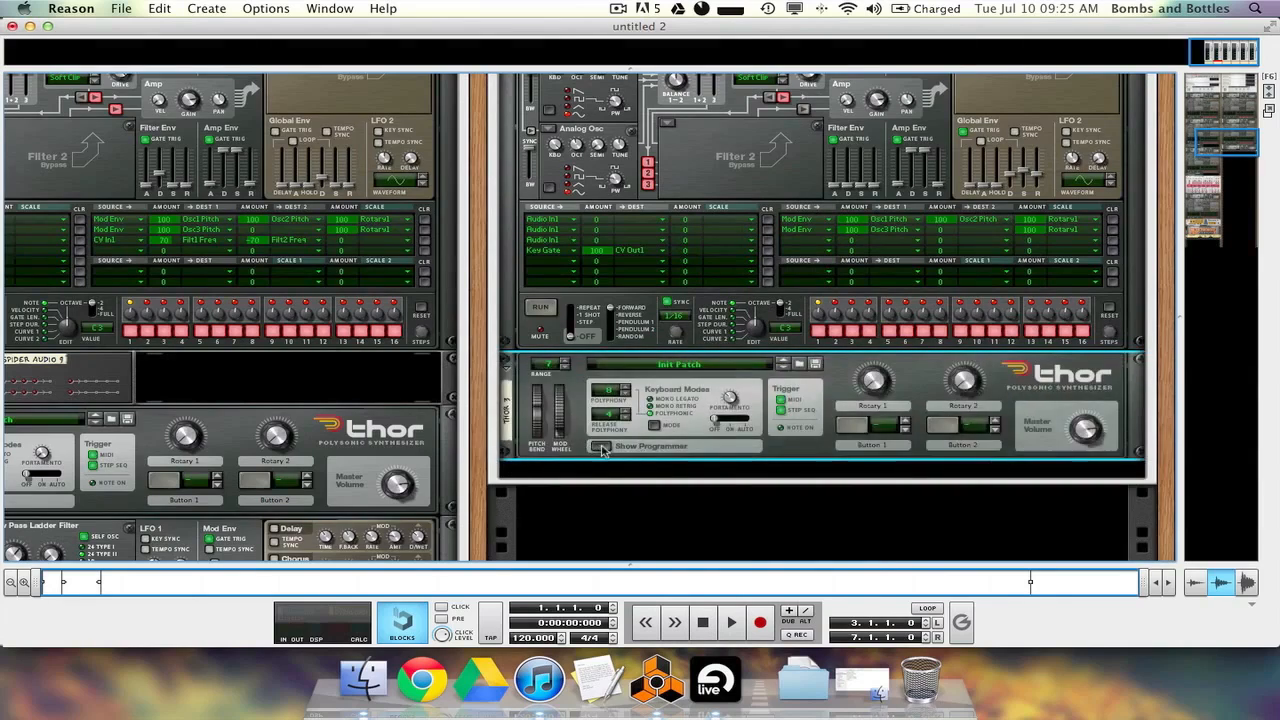
pyautogui.scroll(1, 589, 217)
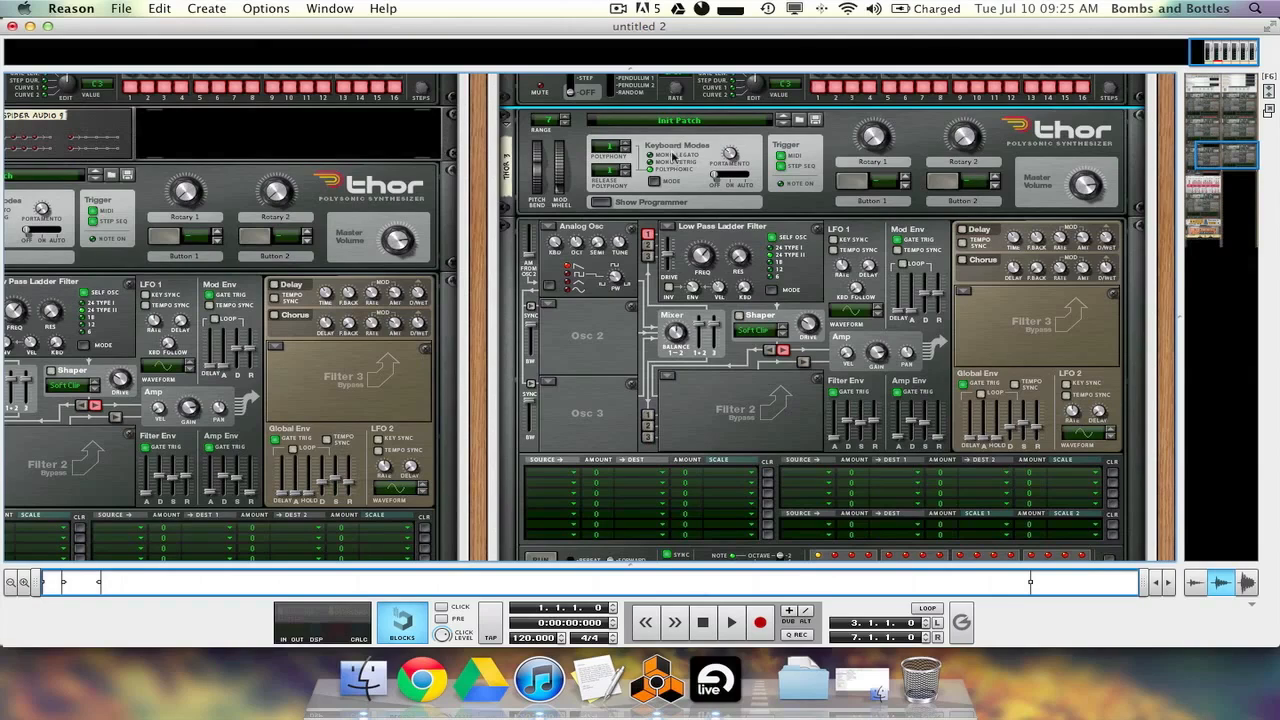
pyautogui.click(564, 119)
# Switch off Oscillator 1 and Filter 1 in the third Thor and lower its filter and amp envelope sliders to minimum
pyautogui.click(556, 248)
pyautogui.click(565, 317)
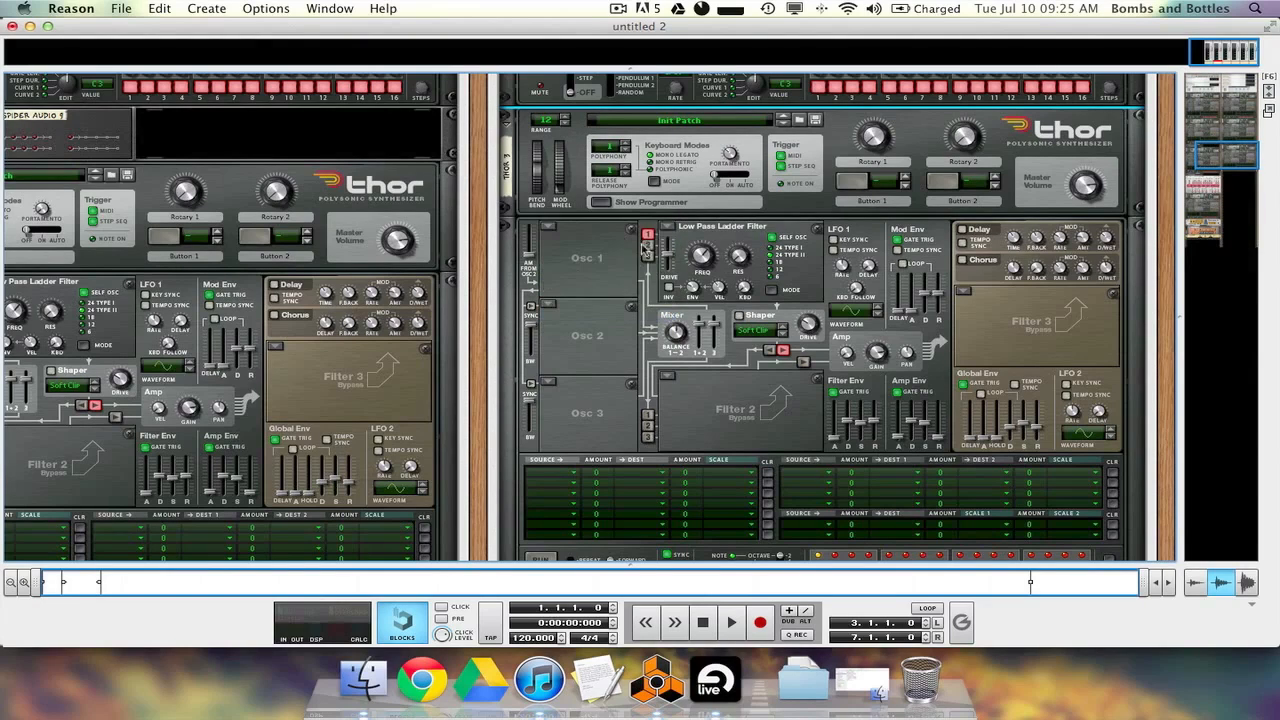
pyautogui.click(669, 228)
pyautogui.click(682, 289)
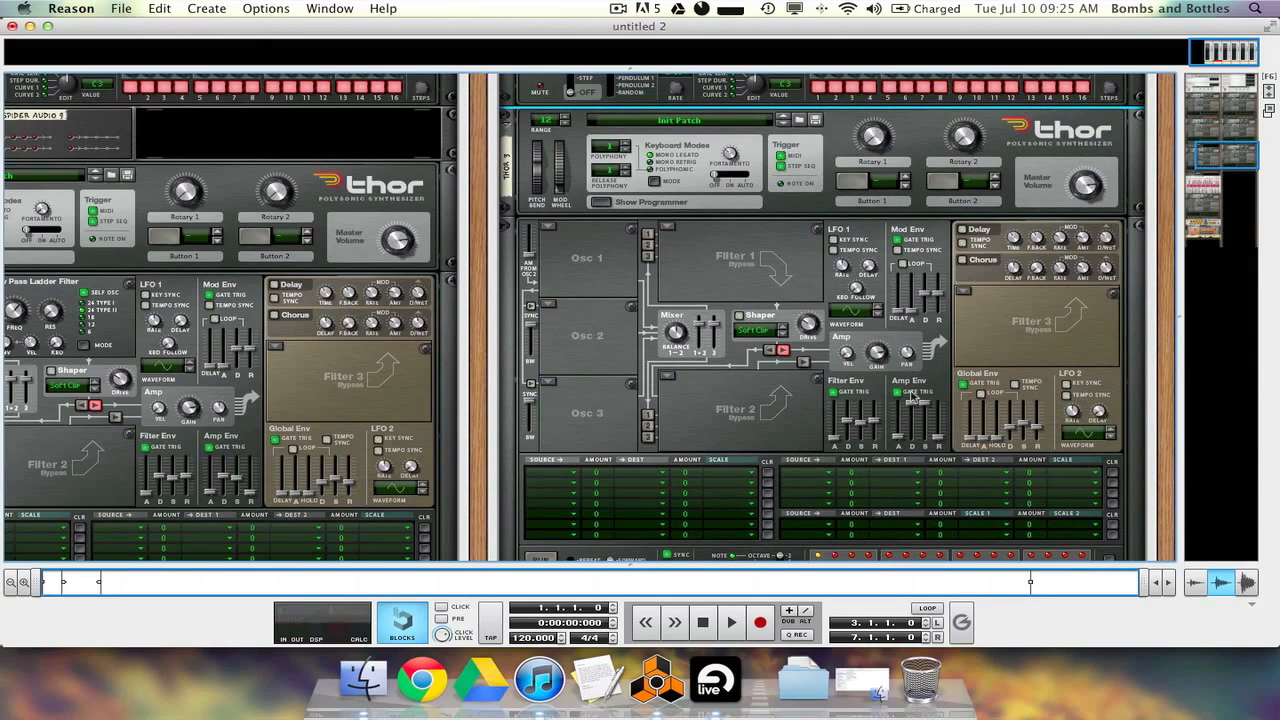
pyautogui.moveTo(934, 418); pyautogui.dragTo(940, 472)
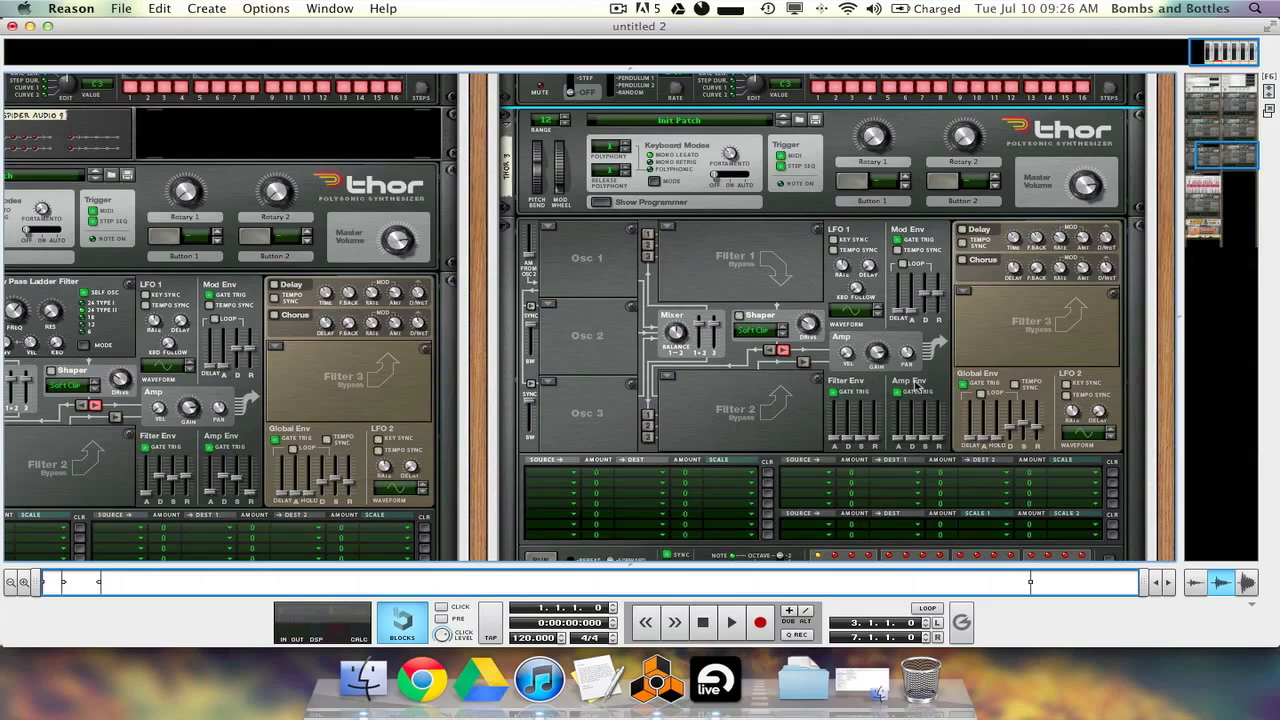
# Load an Analog oscillator into the third Thor's Osc 3 slot, matching the pre-made Thor
pyautogui.hscroll(-5, 917, 387)
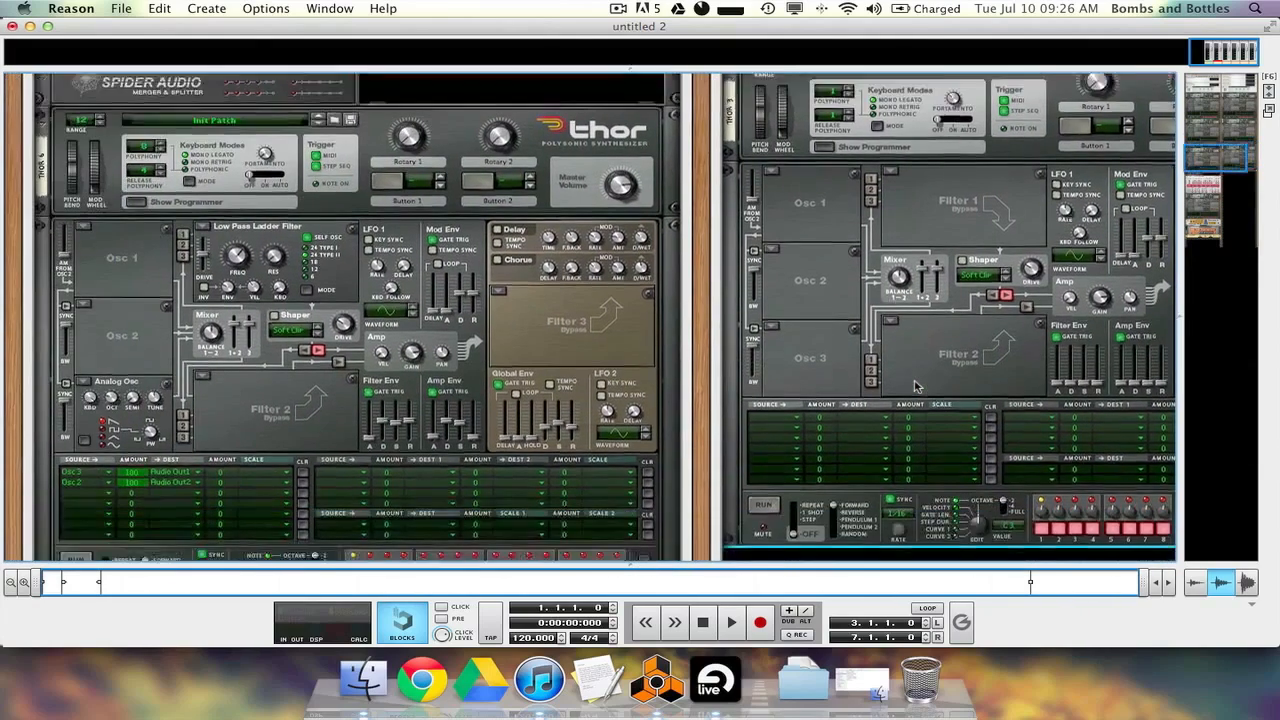
pyautogui.scroll(-1, 917, 387)
pyautogui.click(777, 300)
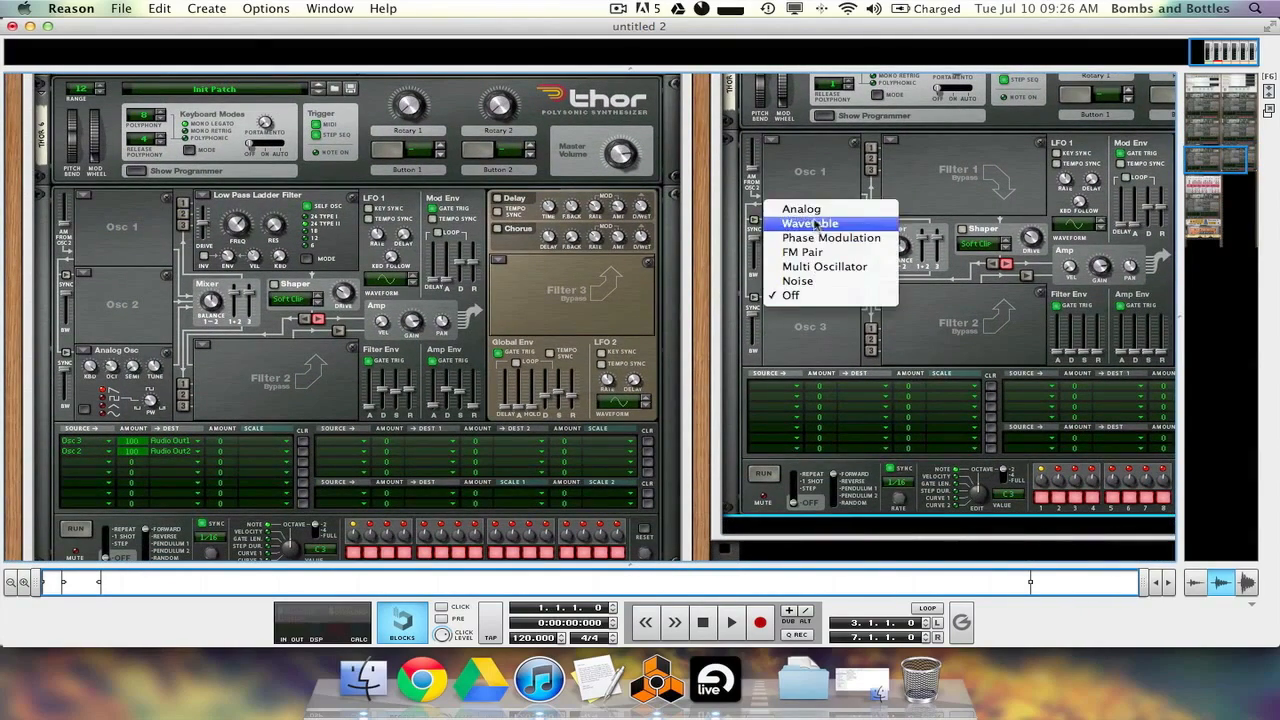
pyautogui.click(801, 209)
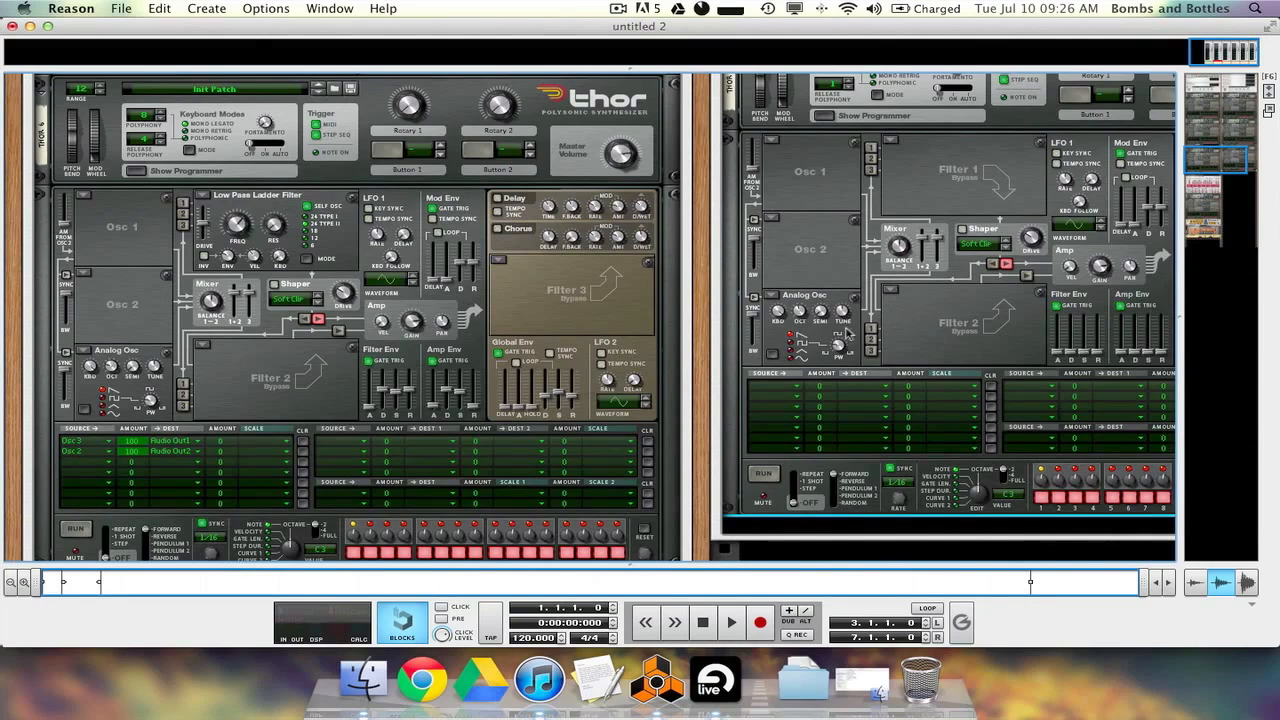
# Rename the third Thor as Operator 1
pyautogui.hscroll(5, 850, 334)
pyautogui.scroll(2, 850, 334)
pyautogui.scroll(3, 950, 335)
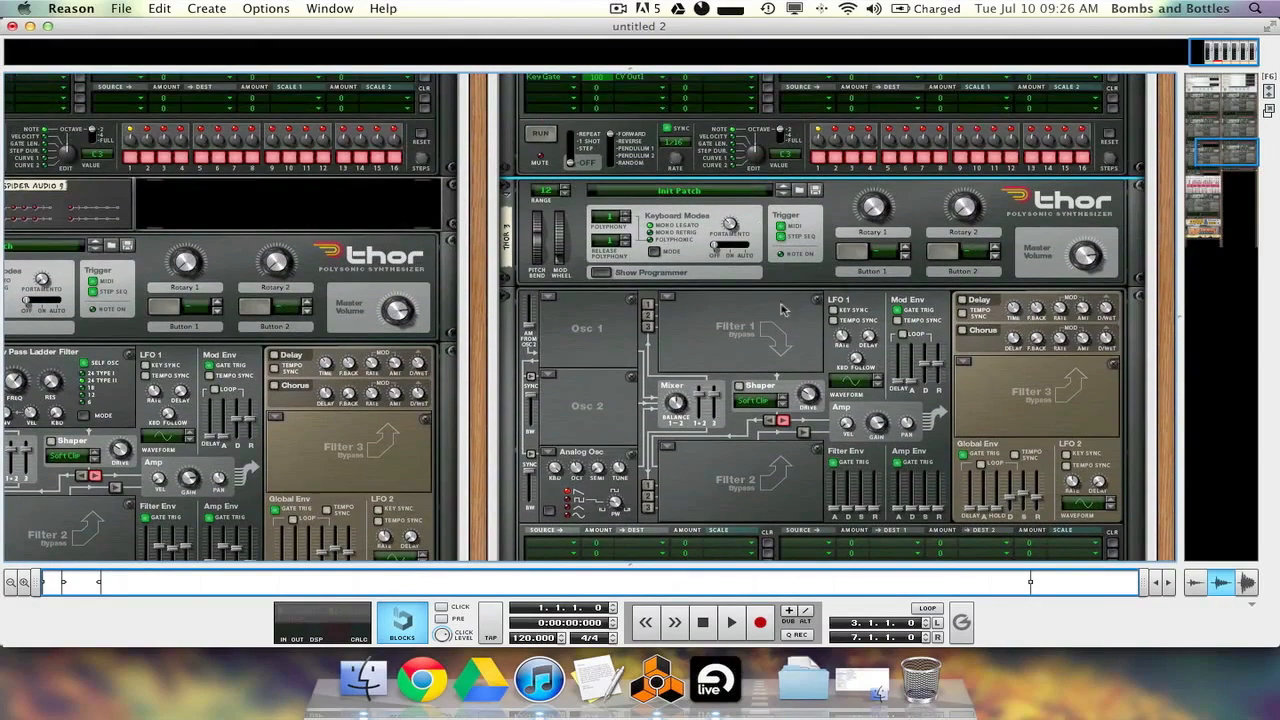
pyautogui.click(507, 238)
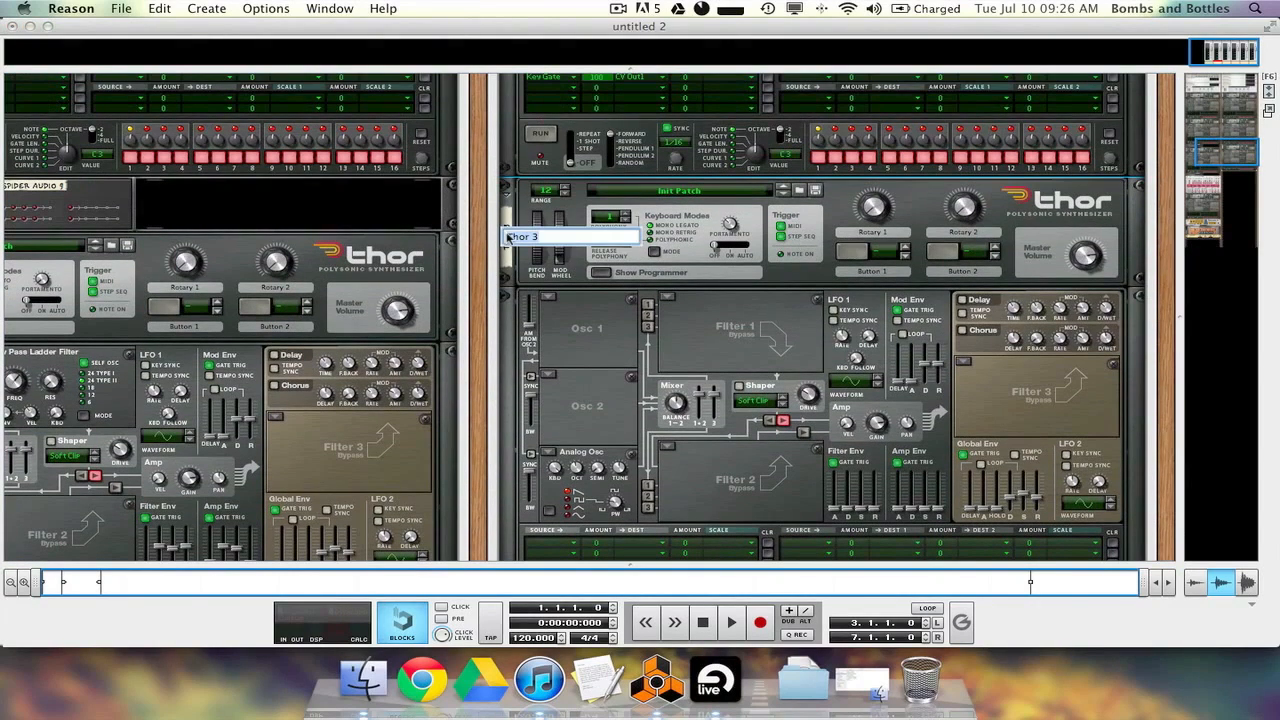
pyautogui.write('Operator Module 1')
pyautogui.press('Return')
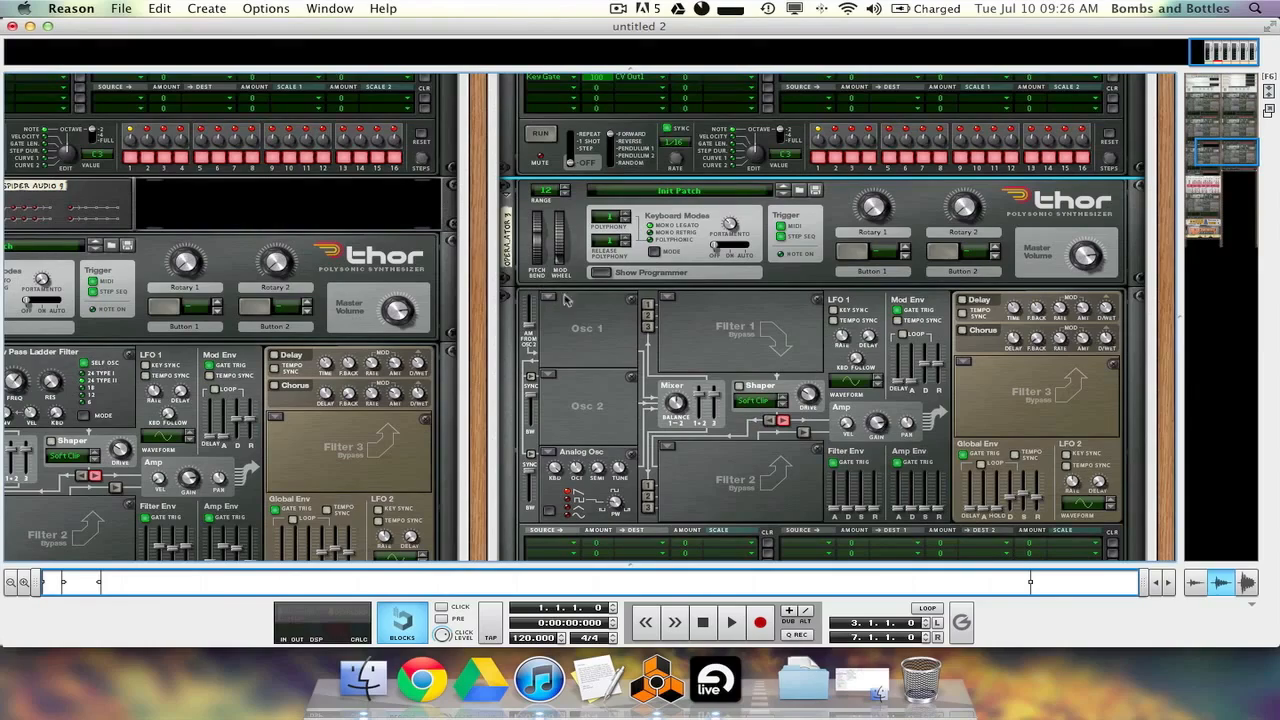
# Review the Audio In modulation rows of the two upper Thors and compare them with the operator Thor's setup
pyautogui.scroll(3, 600, 330)
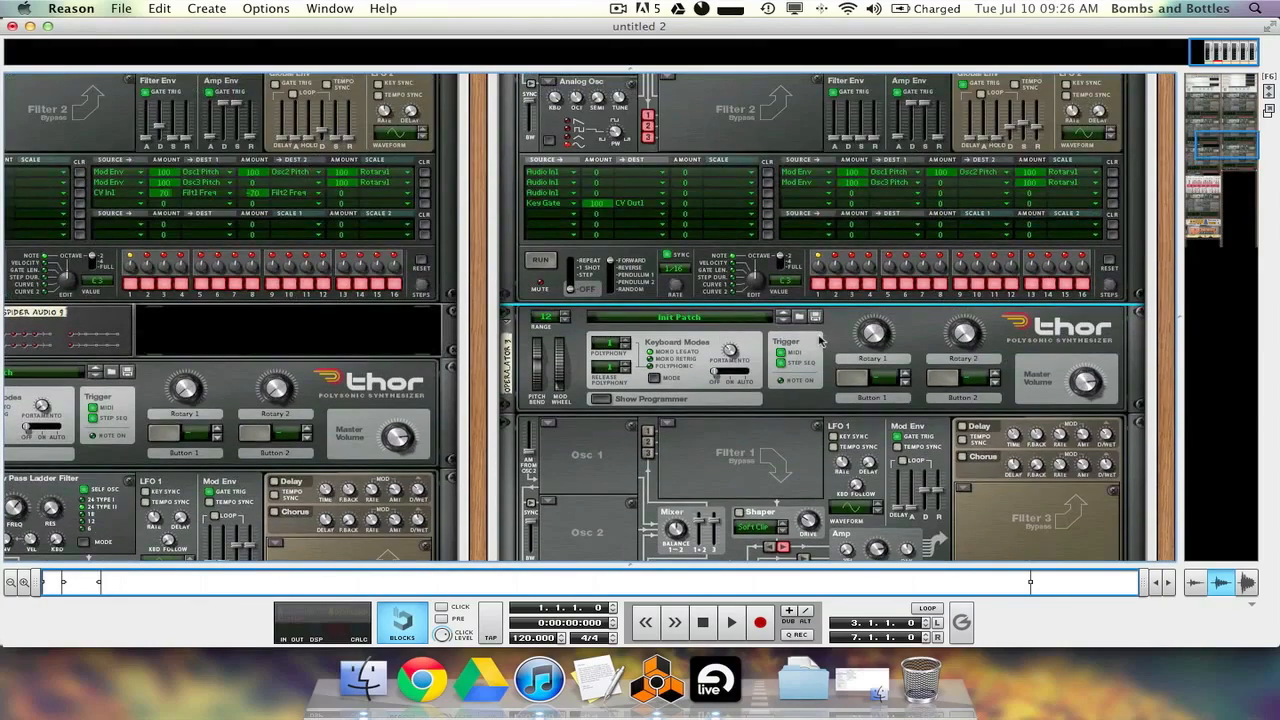
pyautogui.scroll(-6, 840, 341)
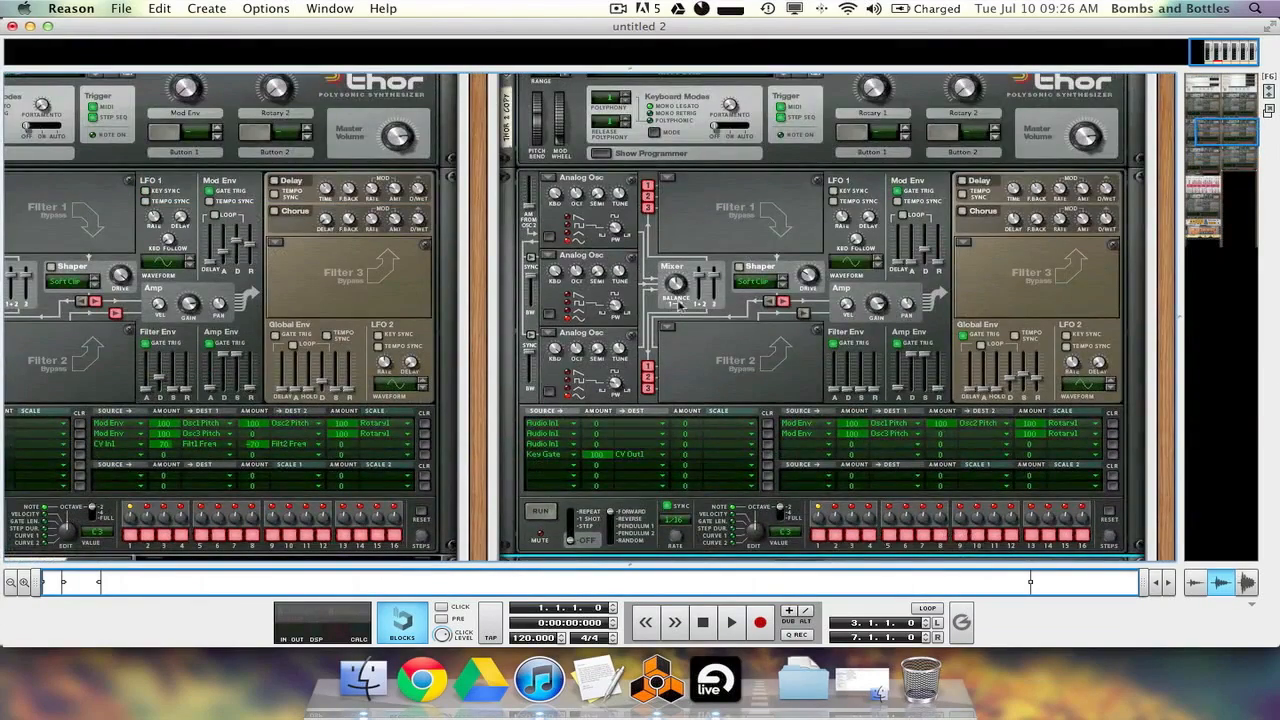
pyautogui.scroll(-3, 679, 304)
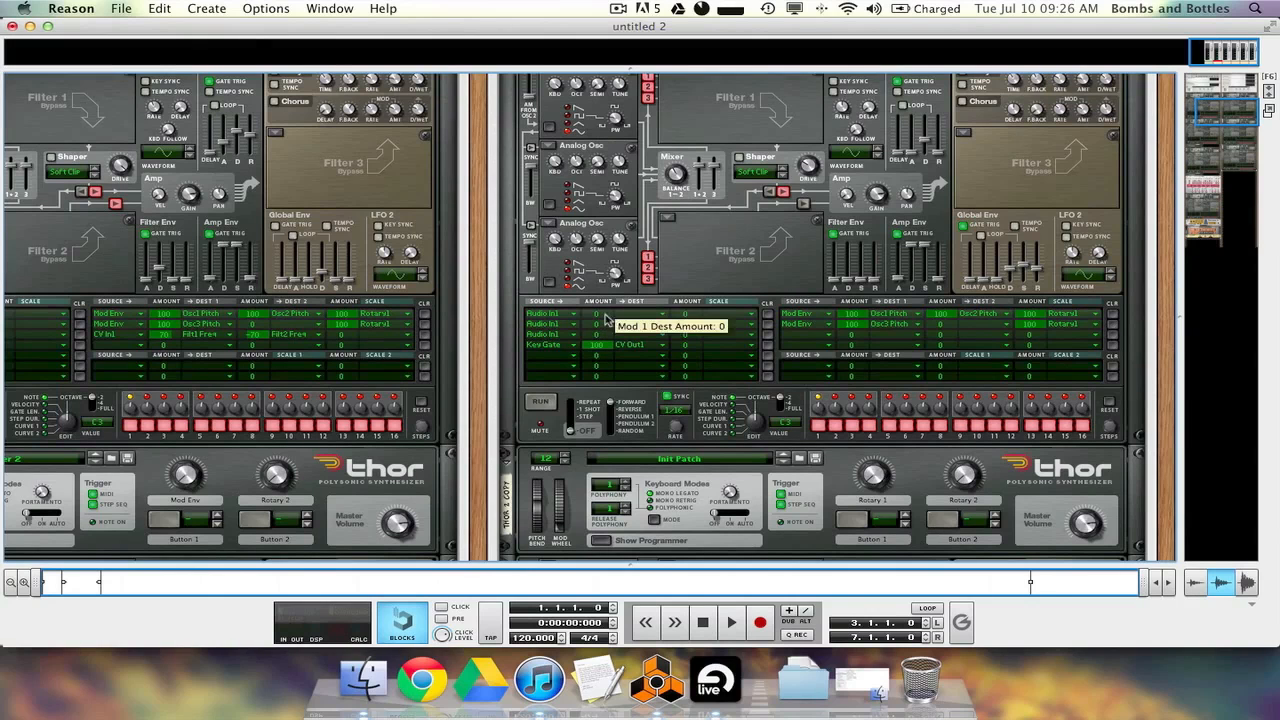
pyautogui.scroll(-2, 605, 315)
pyautogui.scroll(4, 596, 208)
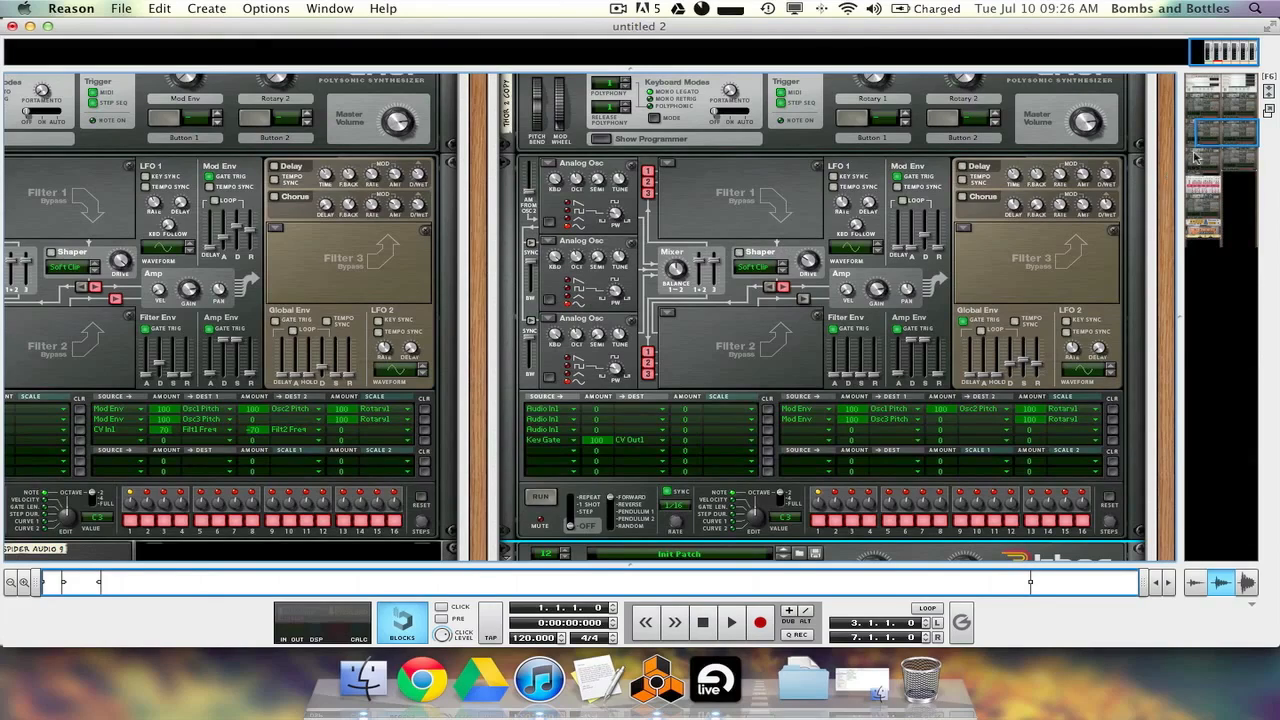
pyautogui.scroll(-5, 1196, 155)
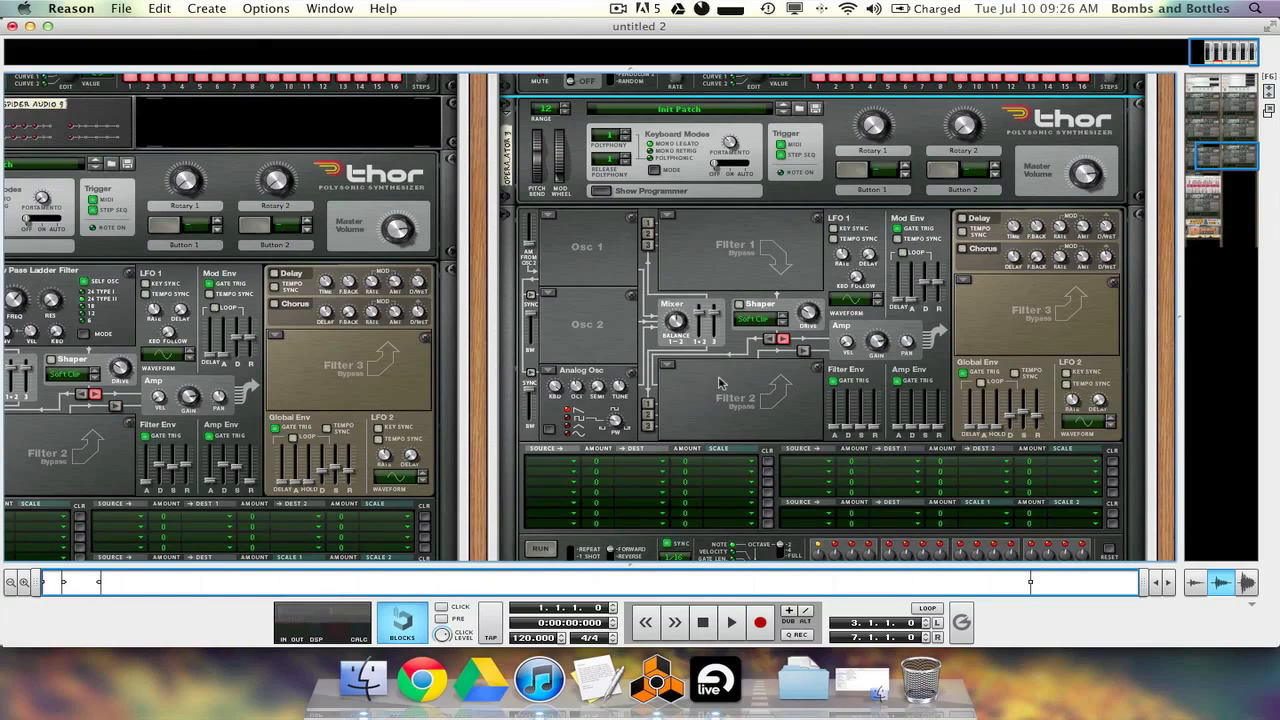
pyautogui.scroll(5, 783, 397)
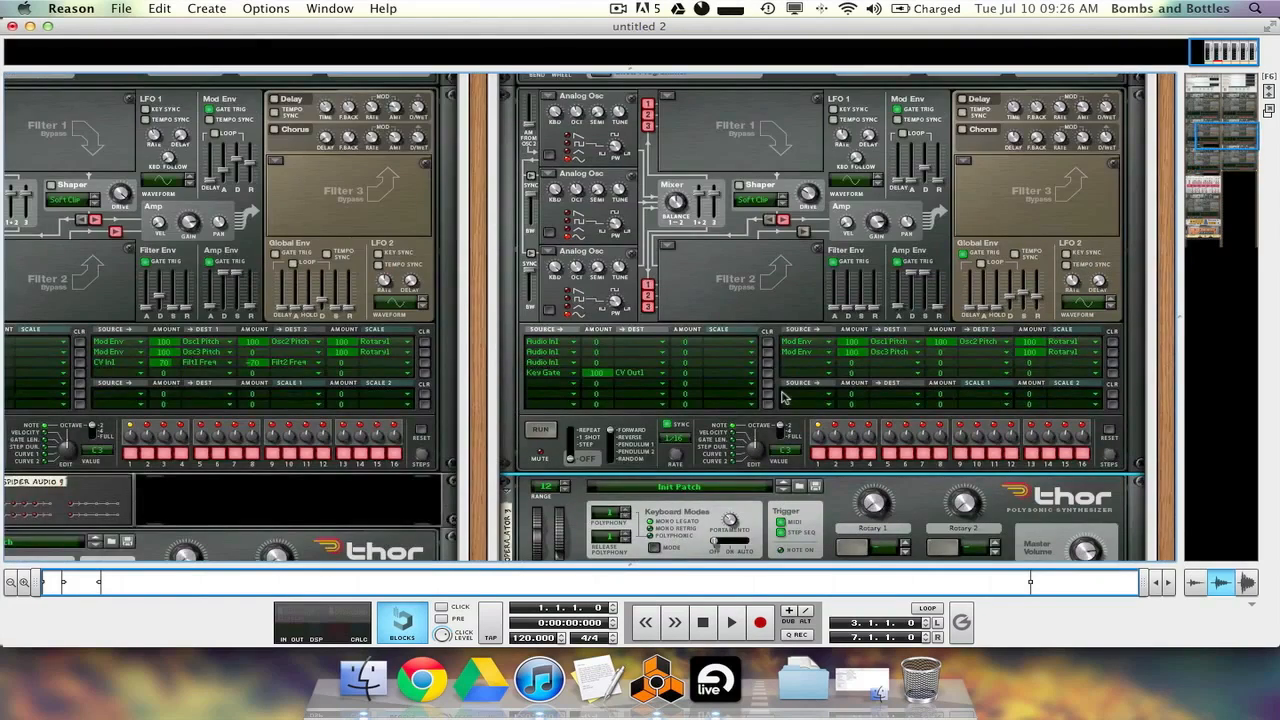
pyautogui.scroll(4, 783, 397)
pyautogui.scroll(-8, 783, 397)
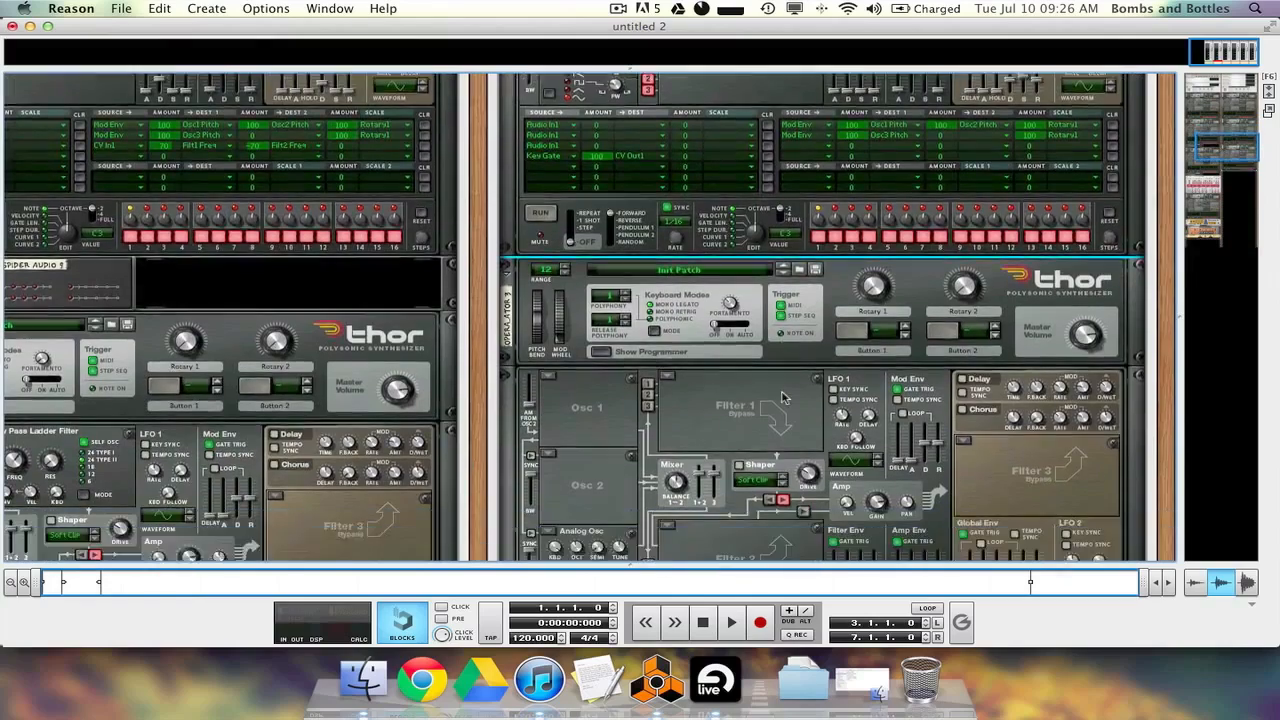
pyautogui.scroll(-5, 783, 397)
pyautogui.scroll(-2, 780, 398)
# Route Osc 3 to Audio Output 1 in the operator Thor's first modulation row with an amount of 100
pyautogui.hscroll(-4, 775, 400)
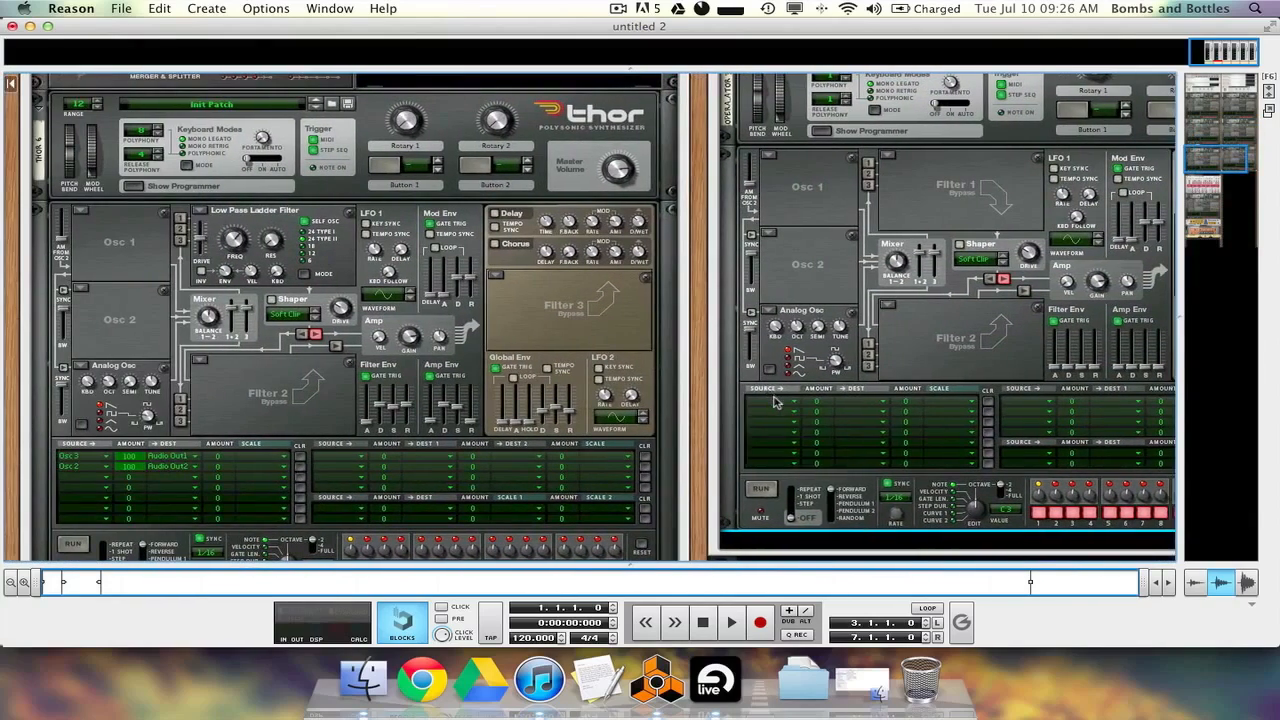
pyautogui.click(775, 401)
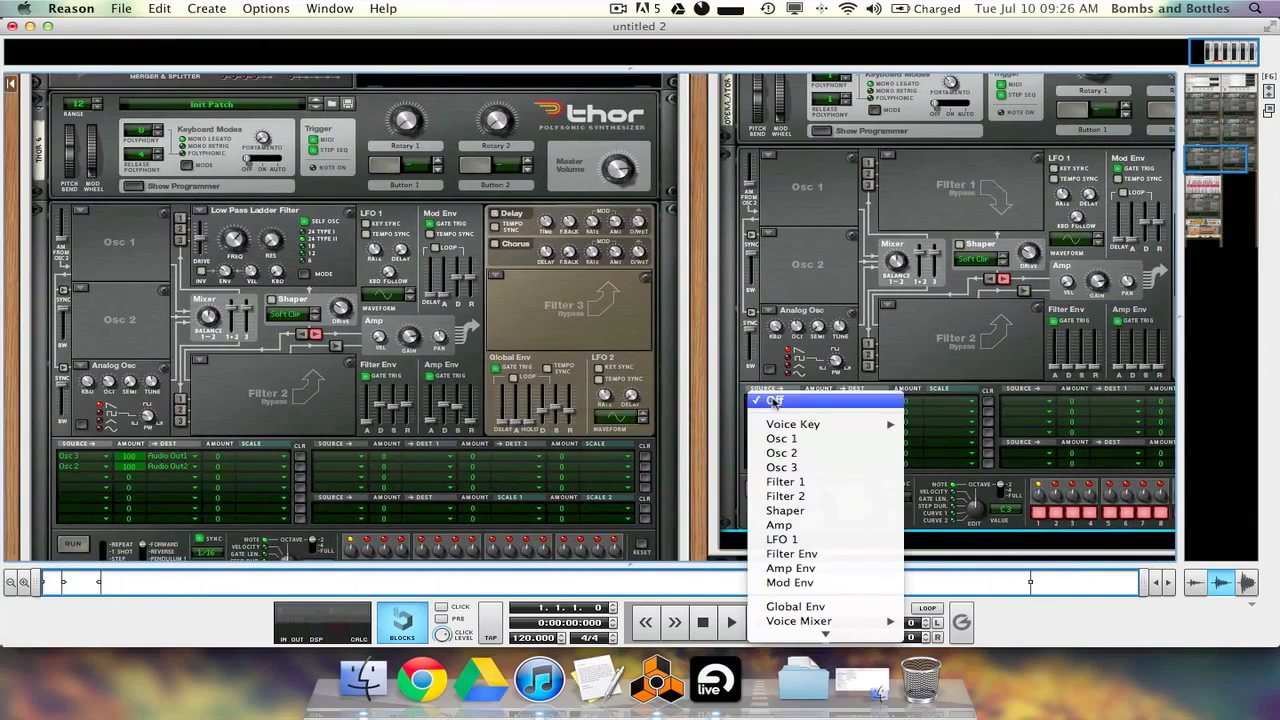
pyautogui.click(806, 468)
pyautogui.click(838, 403)
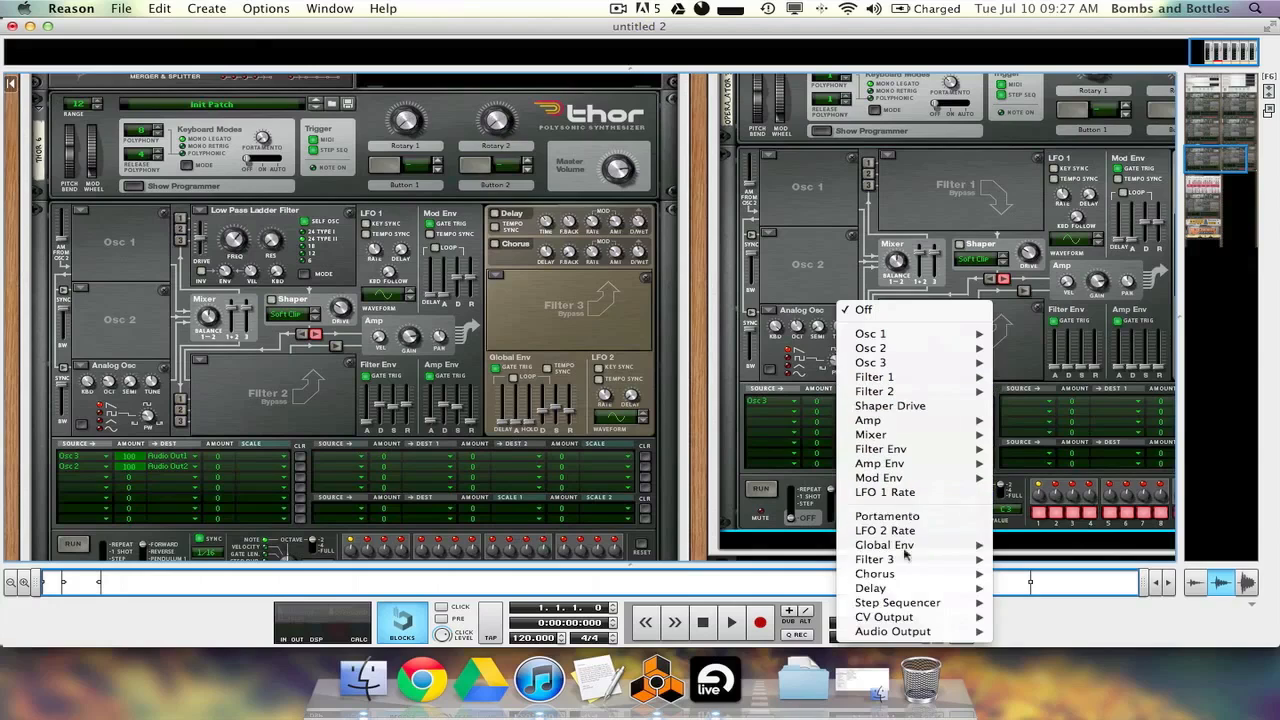
pyautogui.moveTo(954, 631)
pyautogui.click(1009, 594)
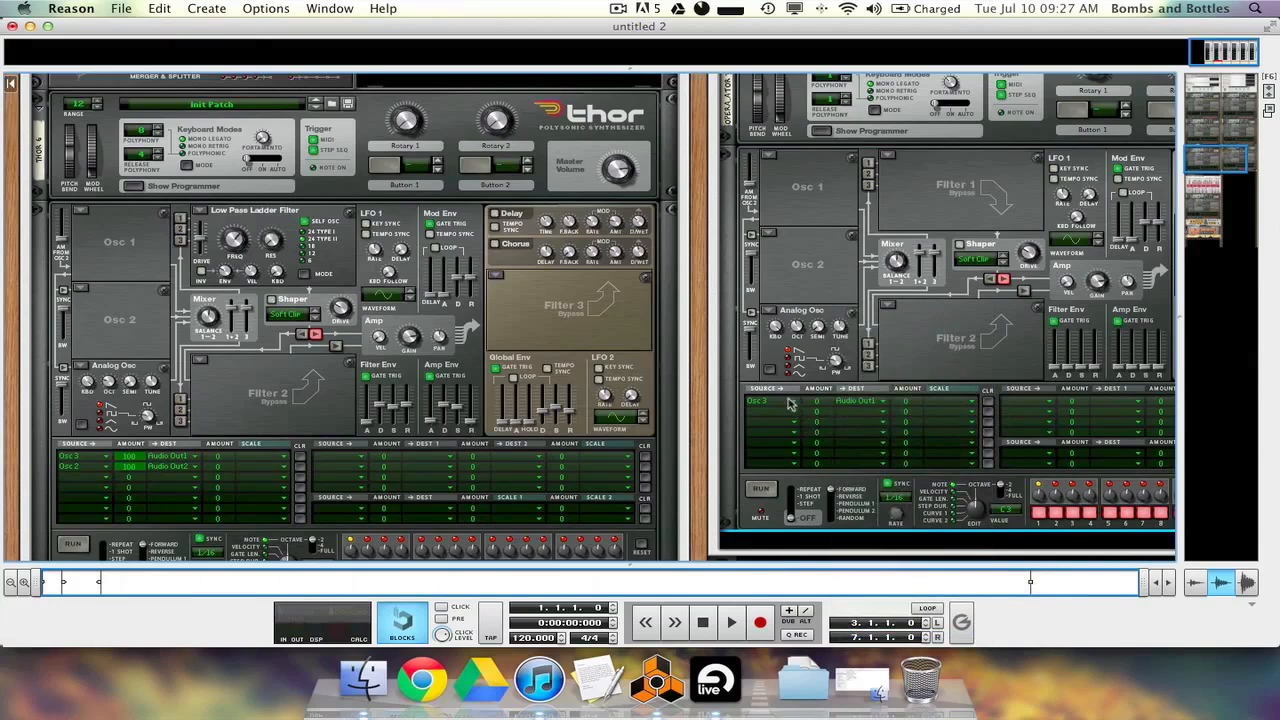
pyautogui.click(790, 403)
pyautogui.moveTo(893, 358)
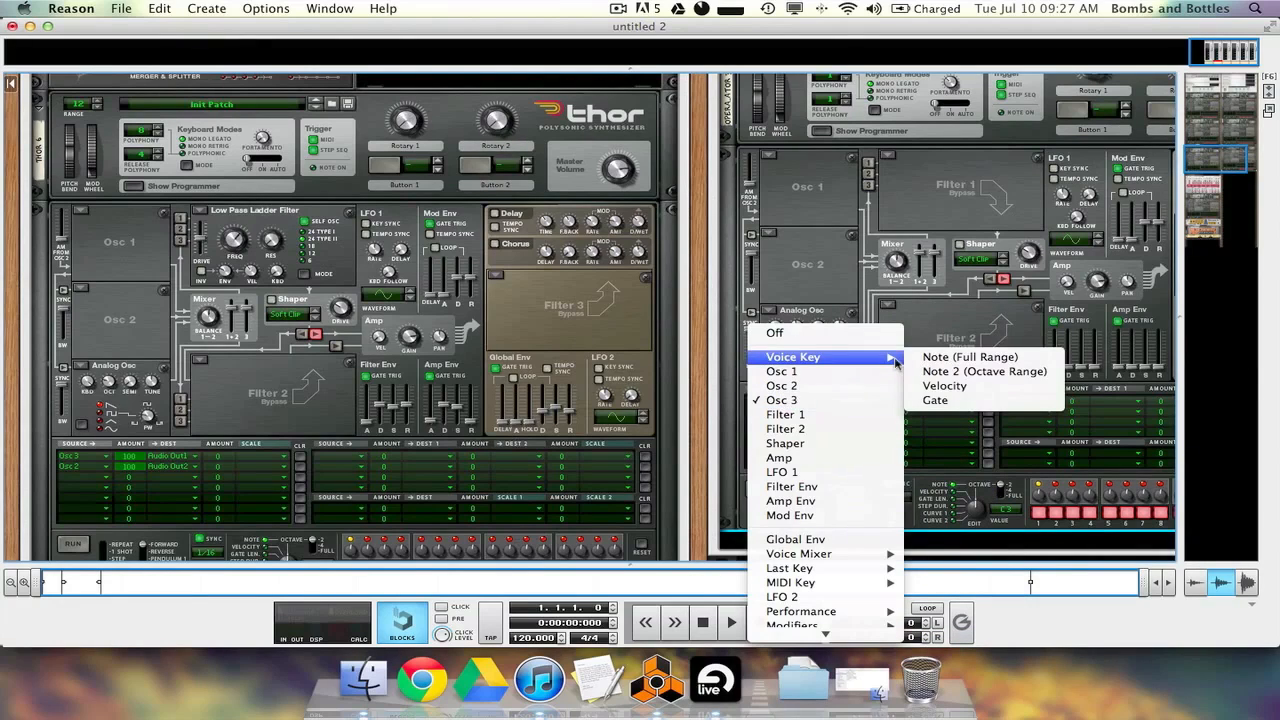
pyautogui.click(937, 332)
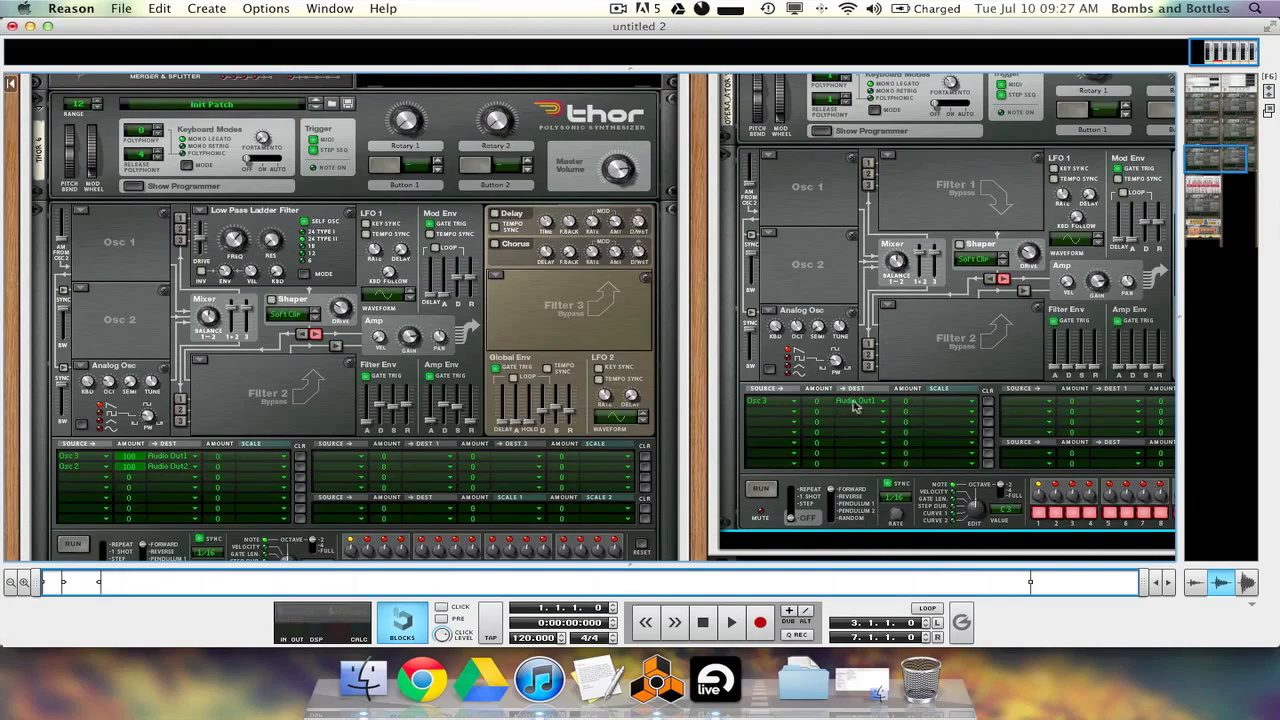
pyautogui.moveTo(825, 403); pyautogui.dragTo(826, 356)
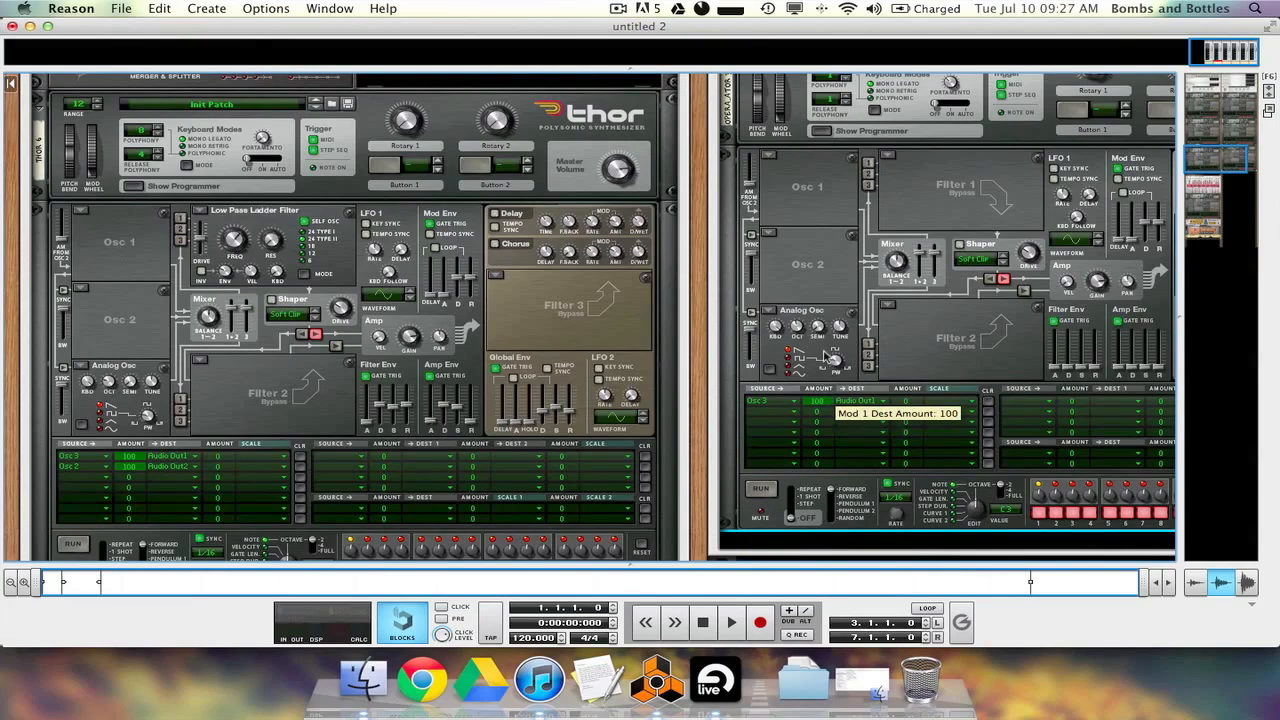
# Show the rear of the rack and insert a Spider Audio Merger & Splitter directly above the operator Thor
pyautogui.hscroll(5, 825, 355)
pyautogui.press('Tab')
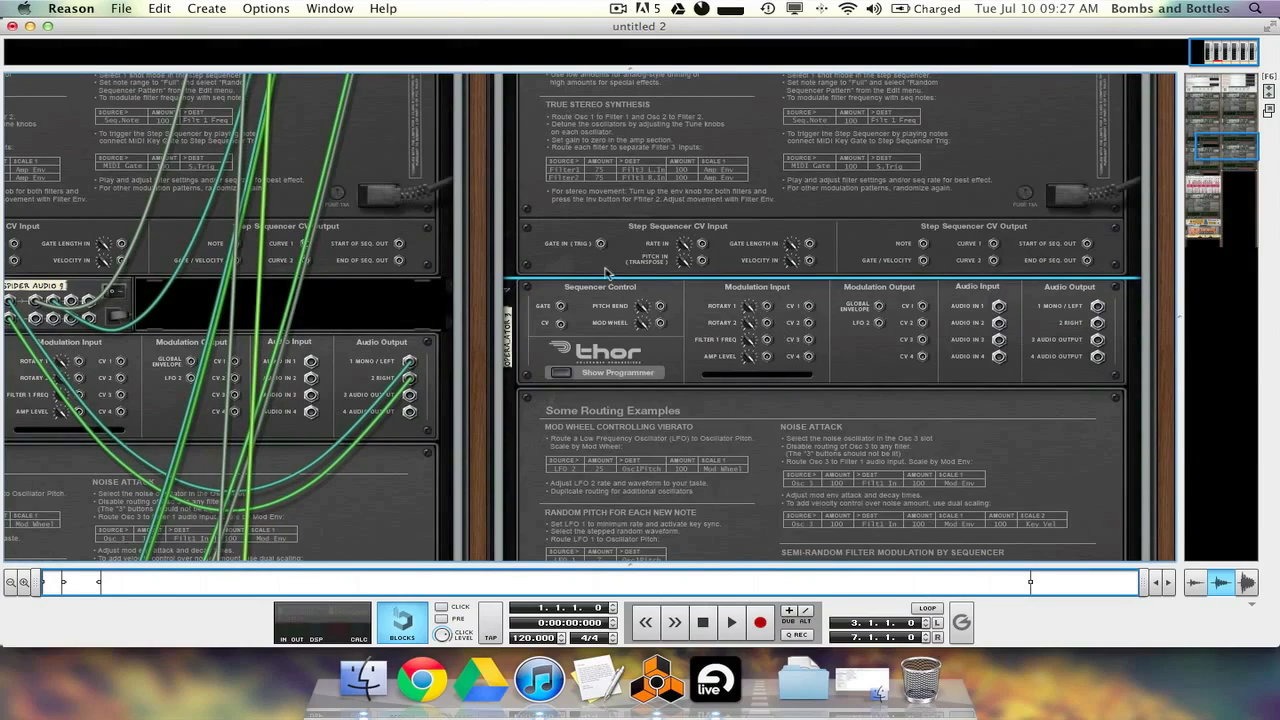
pyautogui.rightClick(608, 265)
pyautogui.moveTo(690, 362)
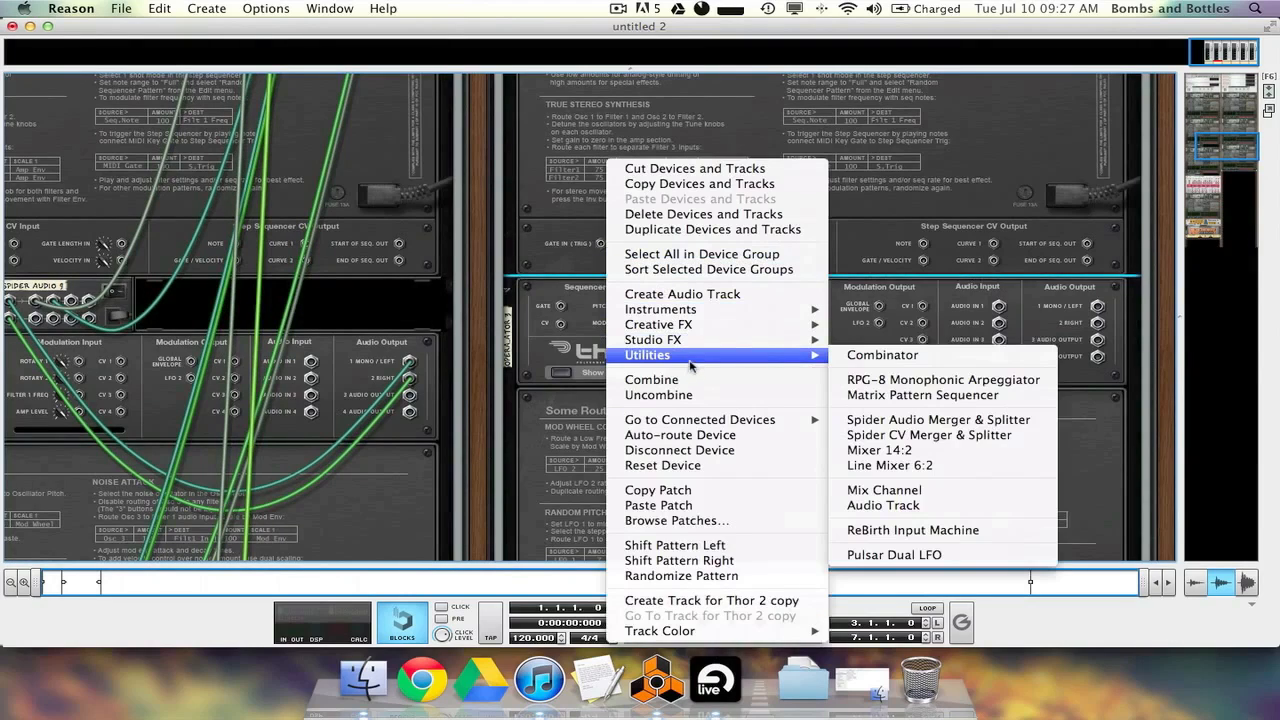
pyautogui.click(970, 424)
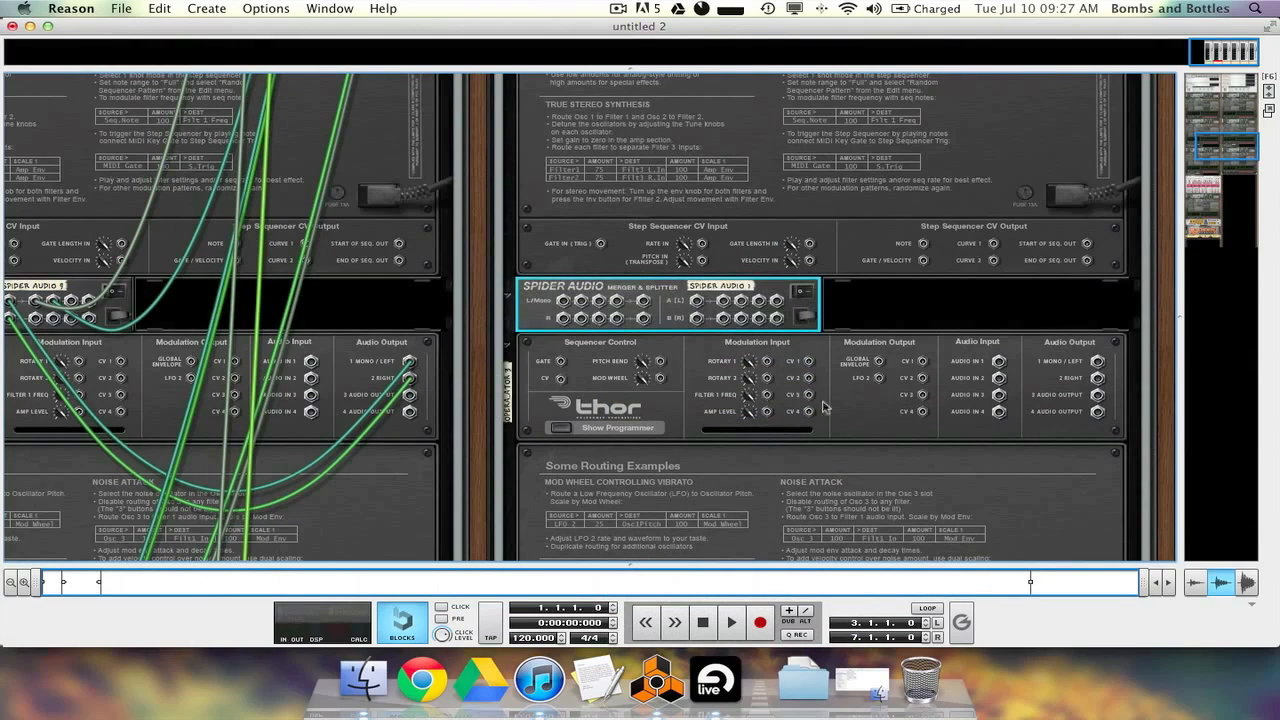
# Wire the operator Thor's outputs 1 and 2 into the Spider splitter, and two splitter outputs into Audio Input 1 of the two upper Thors
pyautogui.moveTo(1005, 366); pyautogui.dragTo(722, 302)
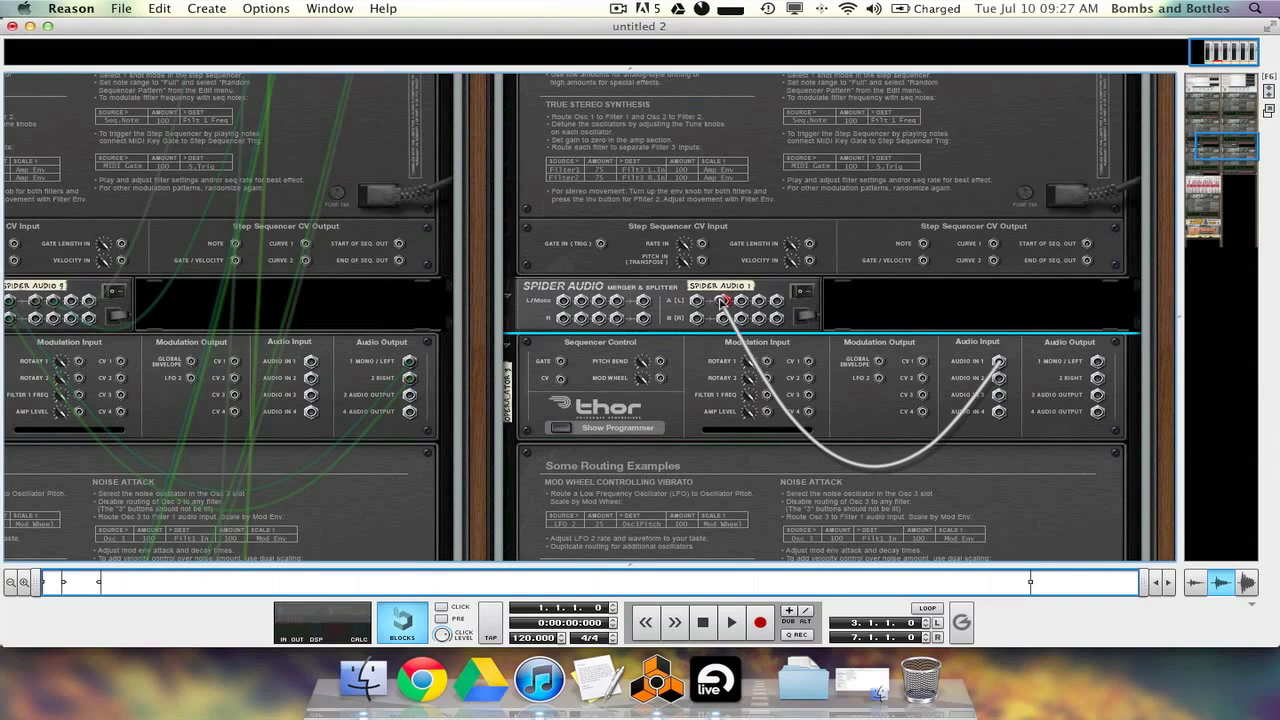
pyautogui.moveTo(722, 302); pyautogui.dragTo(962, 403)
pyautogui.moveTo(995, 362); pyautogui.dragTo(999, 296)
pyautogui.scroll(6, 914, 229)
pyautogui.scroll(-10, 900, 320)
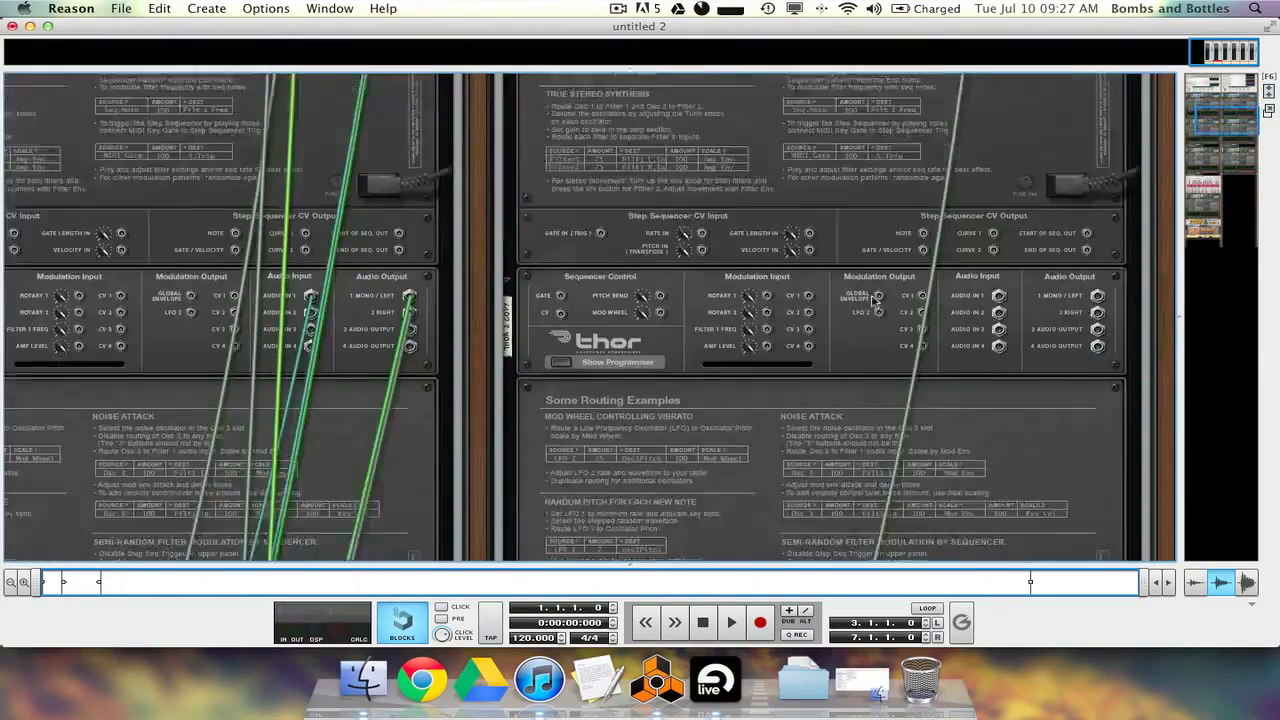
pyautogui.moveTo(744, 468); pyautogui.dragTo(998, 273)
pyautogui.scroll(3, 1100, 300)
pyautogui.scroll(3, 1095, 318)
pyautogui.scroll(3, 905, 365)
pyautogui.scroll(-6, 903, 366)
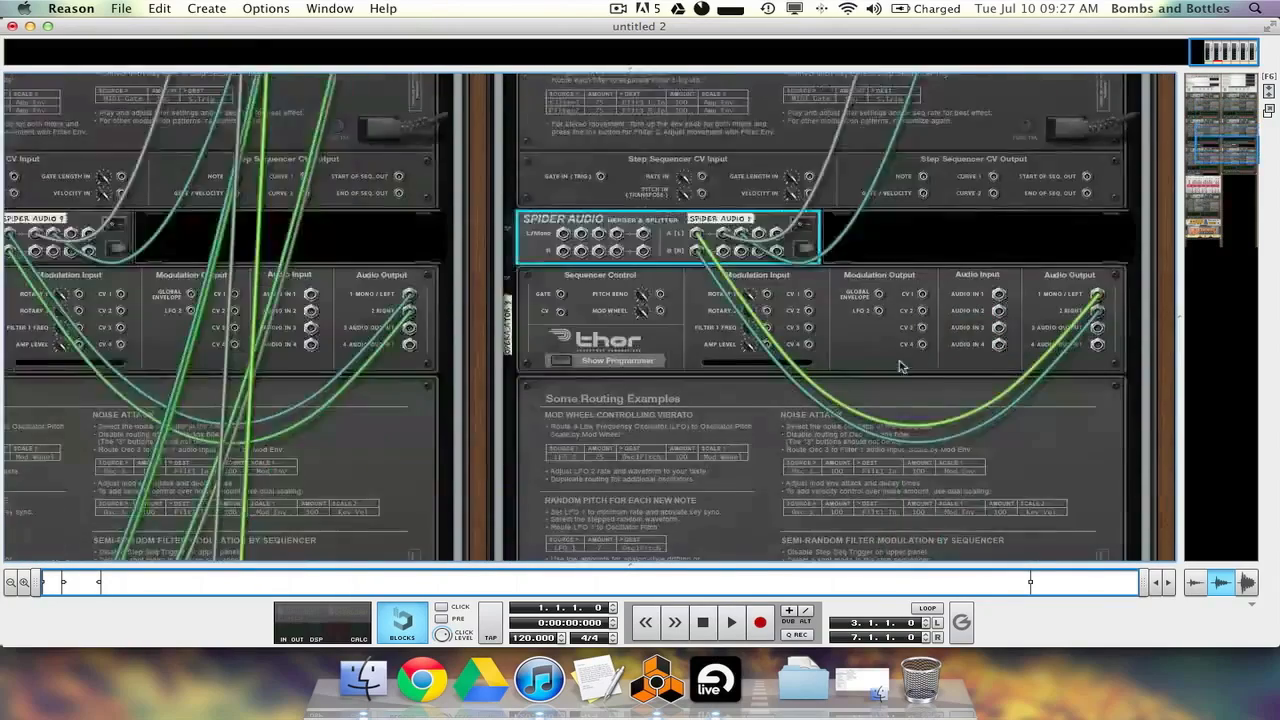
pyautogui.press('Tab')
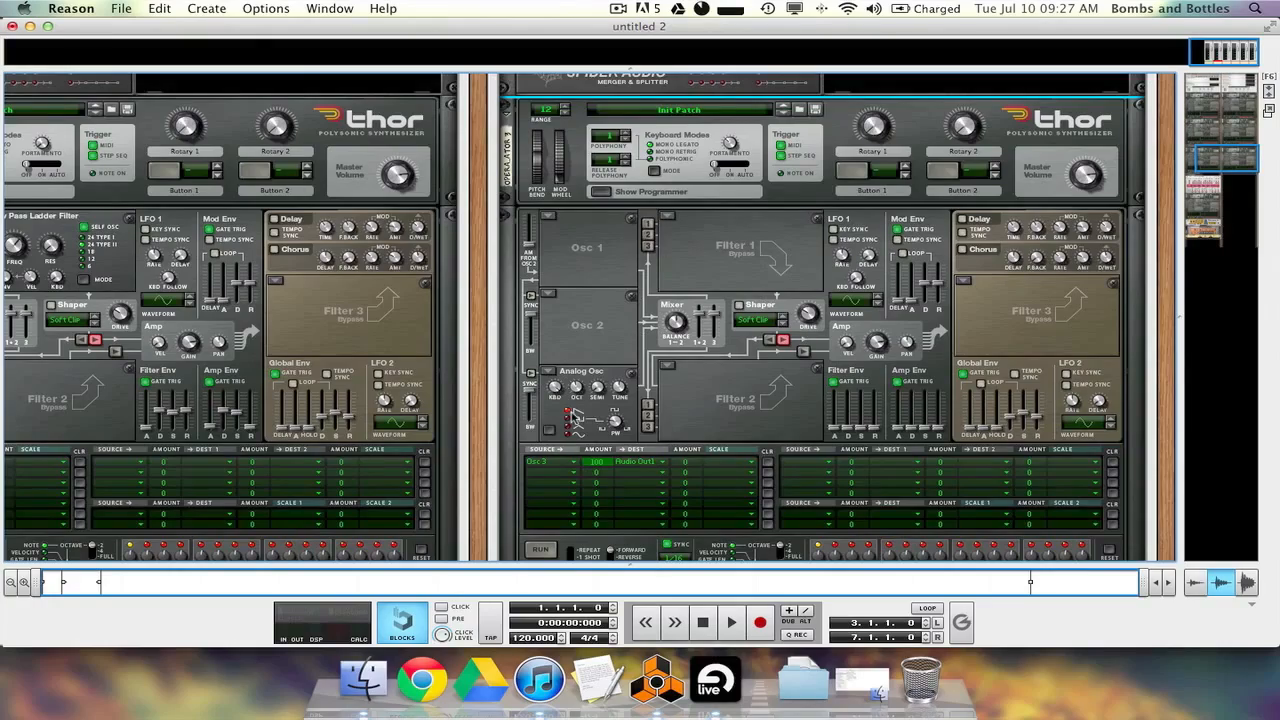
pyautogui.scroll(5, 896, 384)
pyautogui.press('Tab')
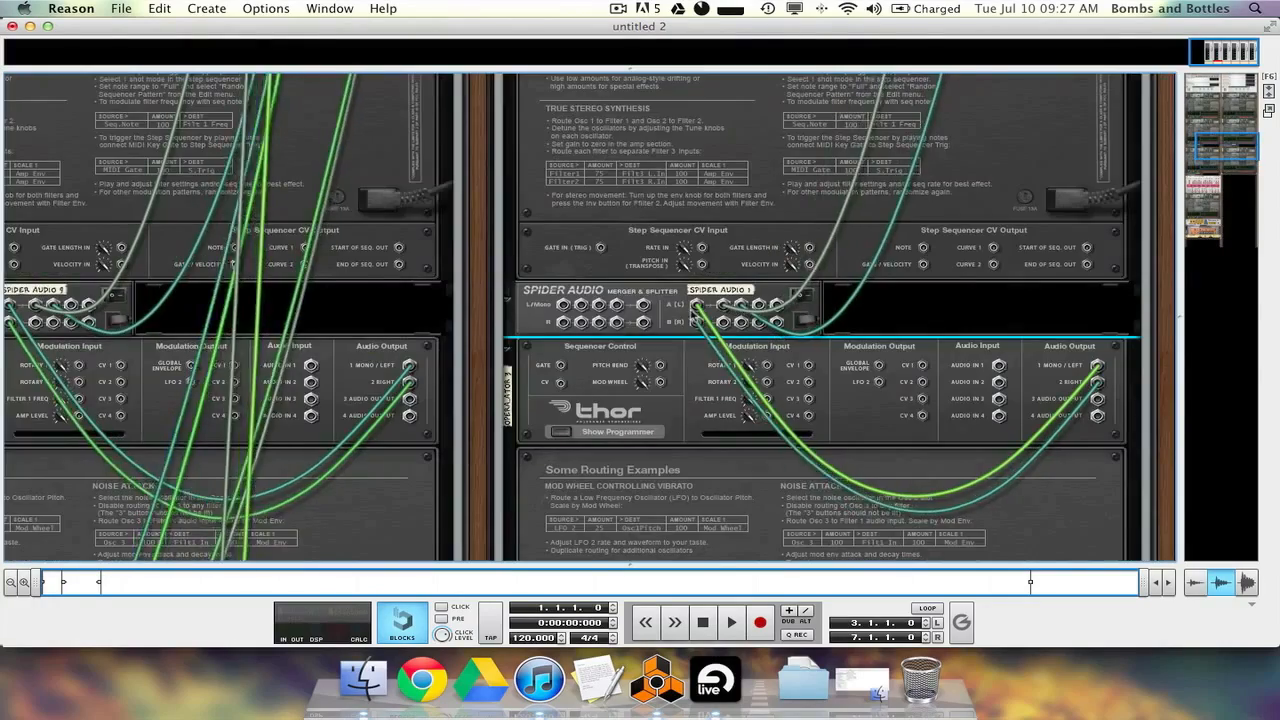
# Review the oscillators, filter routing and modulation rows of the two upper Thors on the front of the rack
pyautogui.scroll(3, 932, 345)
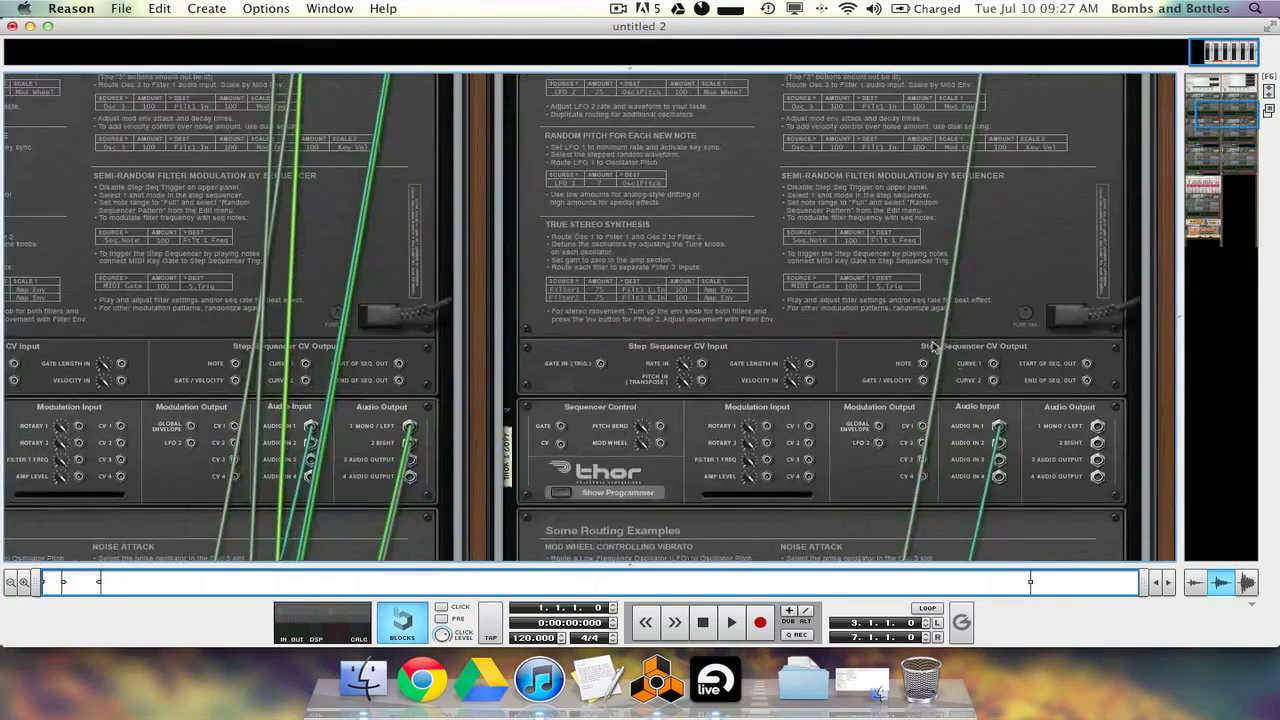
pyautogui.scroll(-8, 932, 345)
pyautogui.press('Tab')
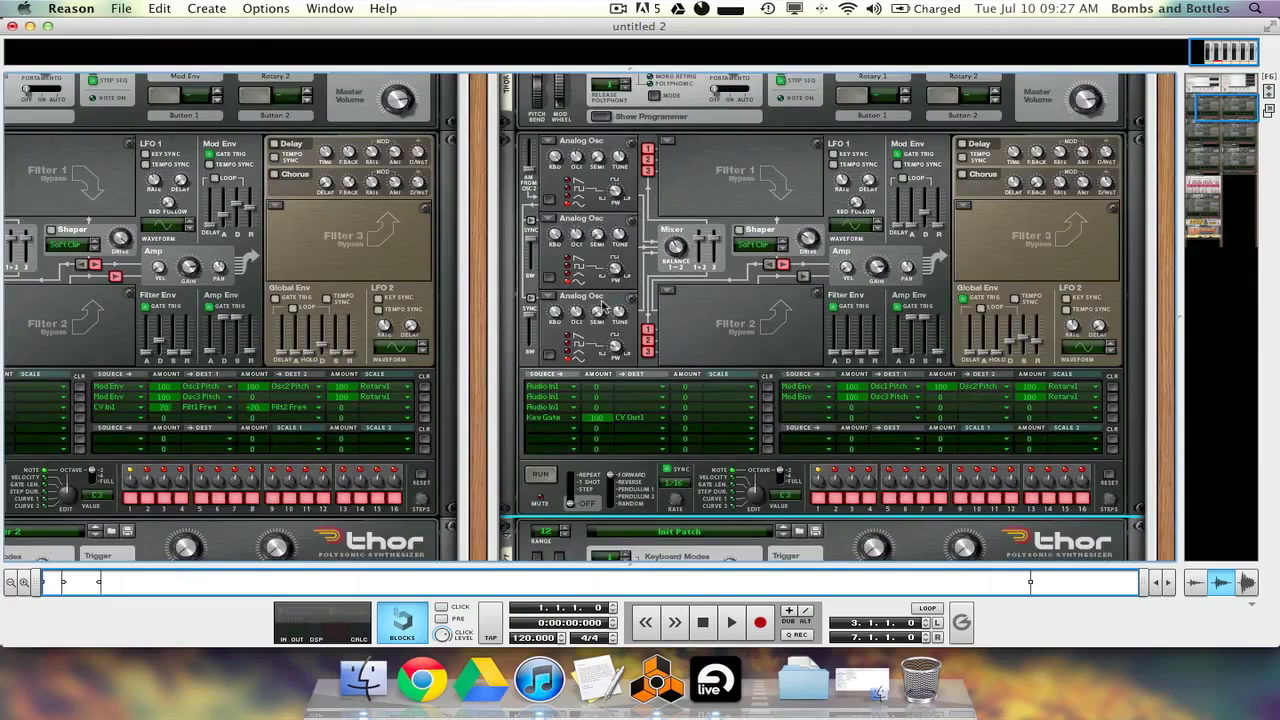
pyautogui.scroll(-8, 882, 330)
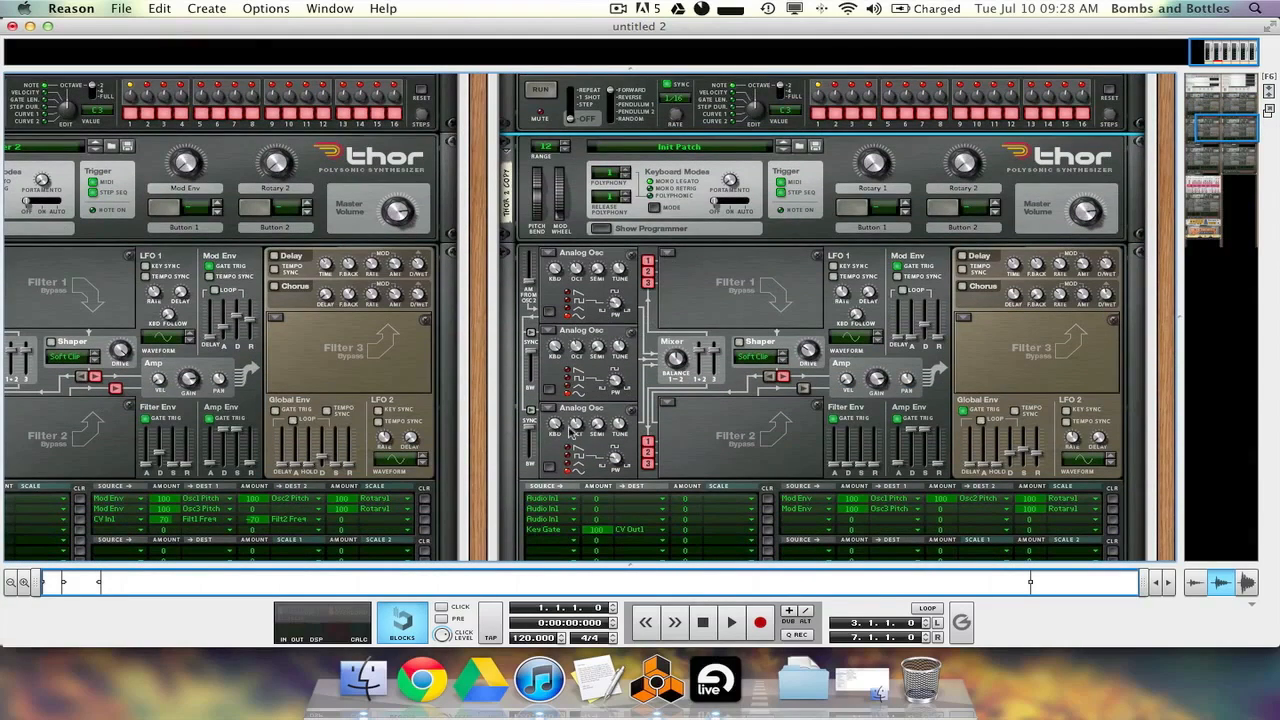
pyautogui.scroll(-1, 786, 388)
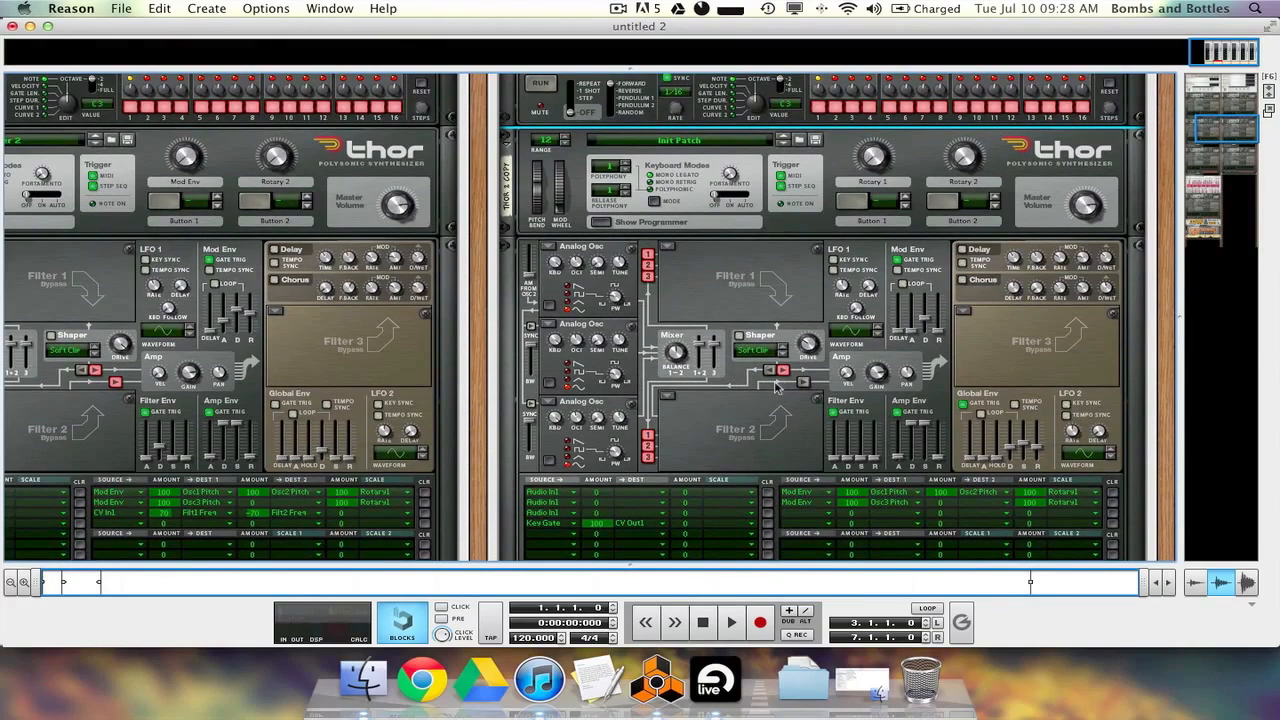
pyautogui.scroll(-3, 775, 388)
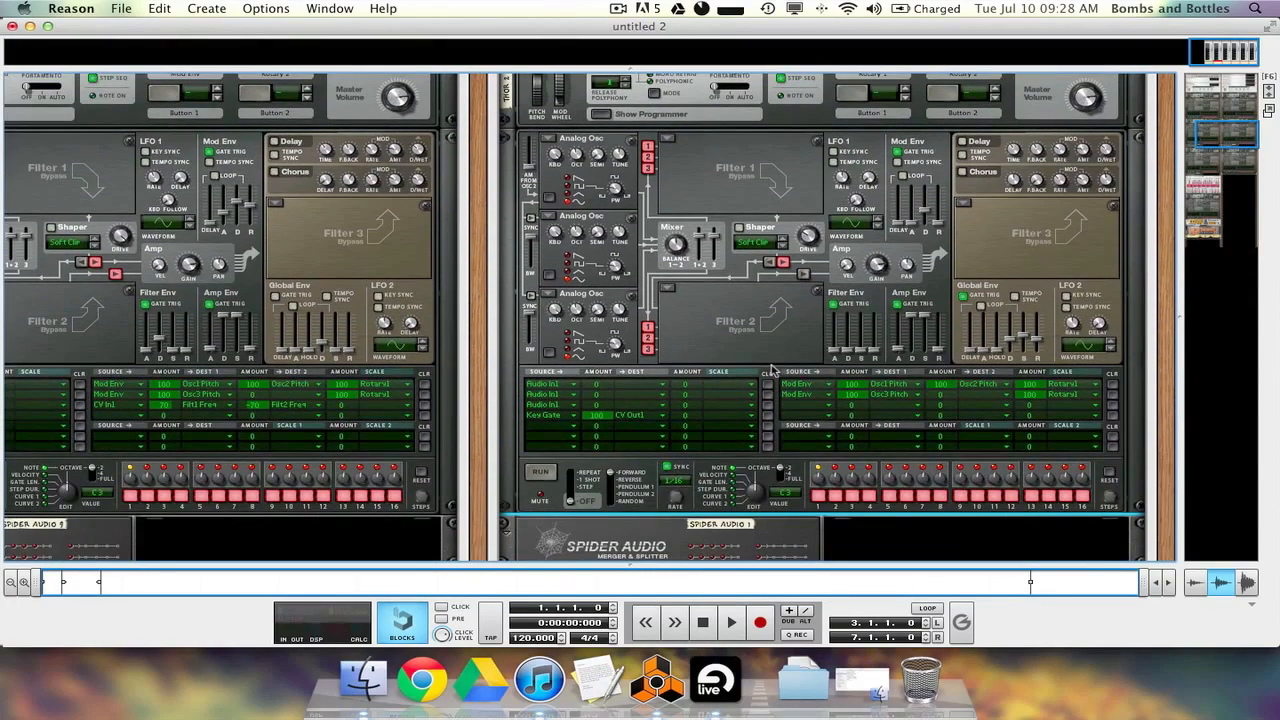
# Insert a second Spider Audio Merger & Splitter below the operator Thor at the end of the TBM Combinator
pyautogui.scroll(-4, 771, 370)
pyautogui.press('Tab')
pyautogui.scroll(-5, 771, 370)
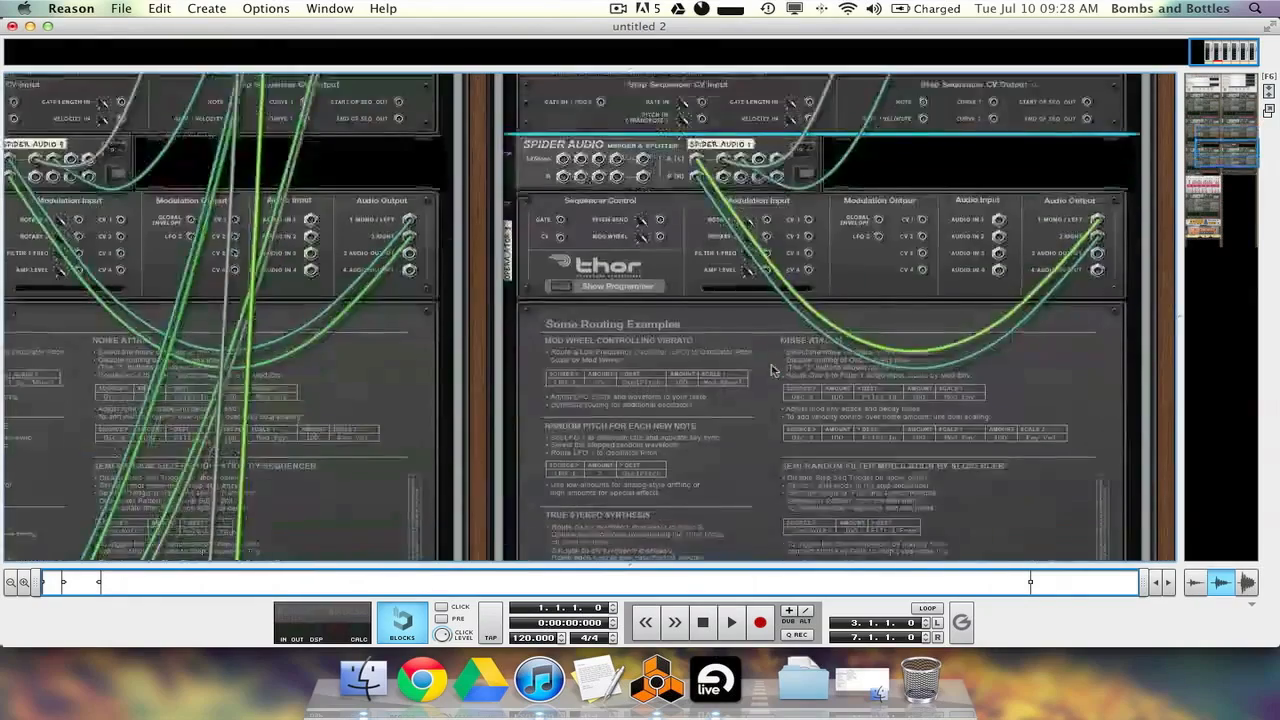
pyautogui.scroll(-5, 771, 370)
pyautogui.rightClick(622, 351)
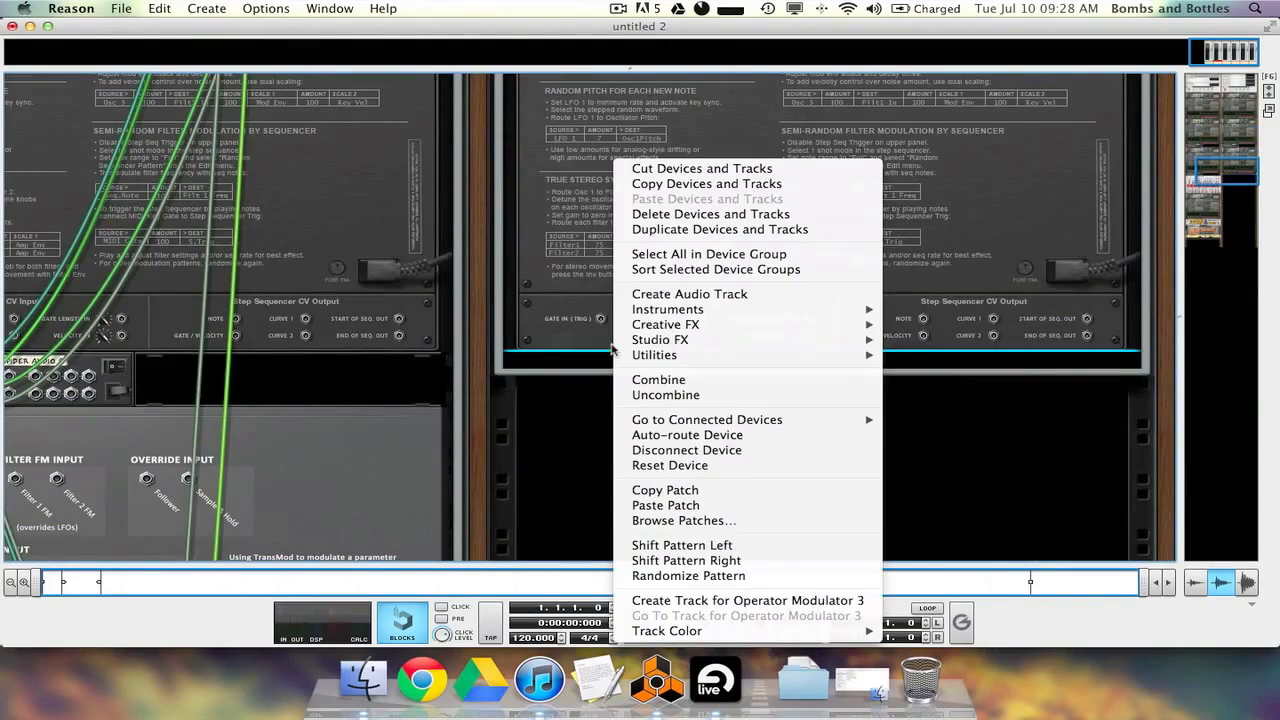
pyautogui.moveTo(687, 358)
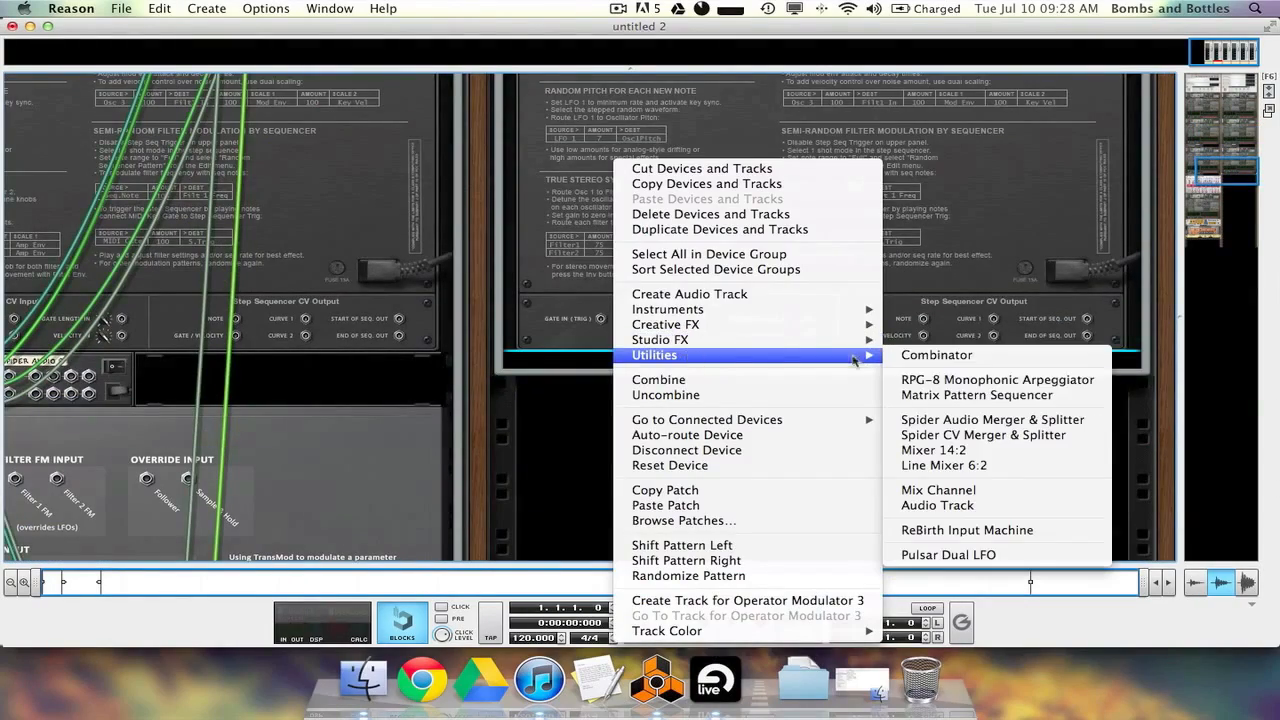
pyautogui.click(990, 417)
# Cable the top Thor's Audio Output 1 into the first merger input of the new Spider Audio
pyautogui.scroll(5, 1020, 338)
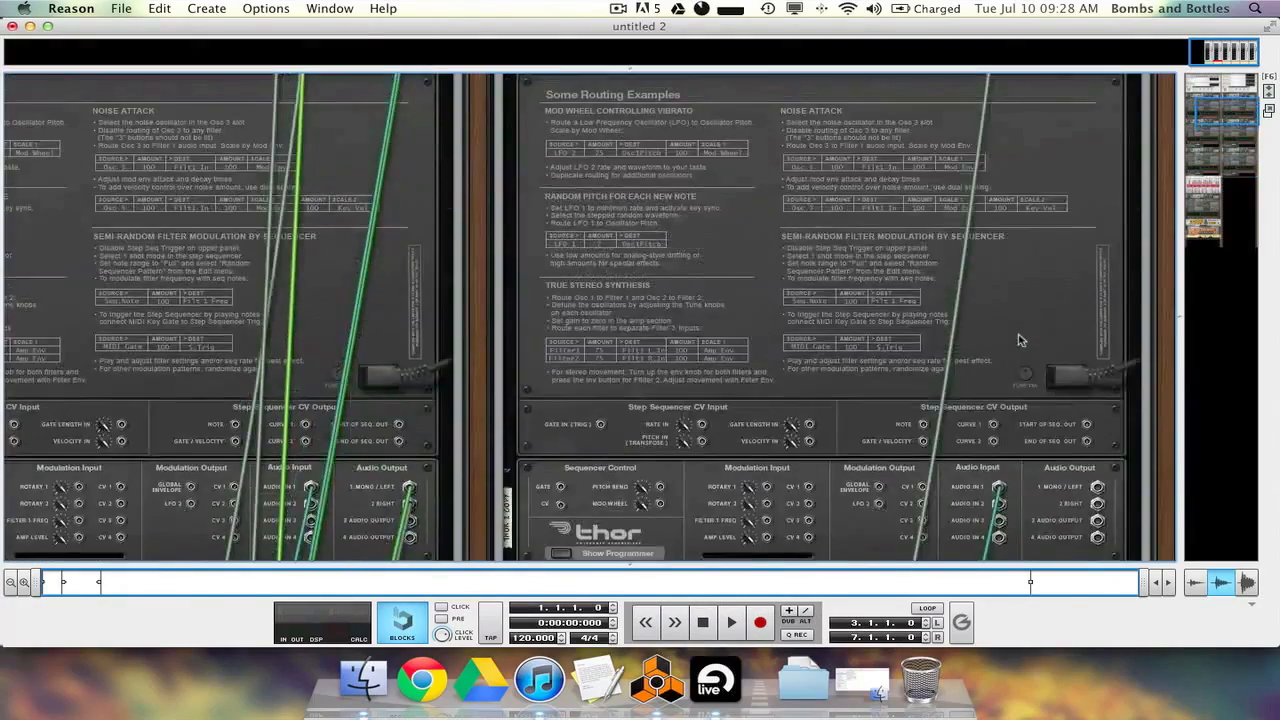
pyautogui.scroll(5, 1020, 340)
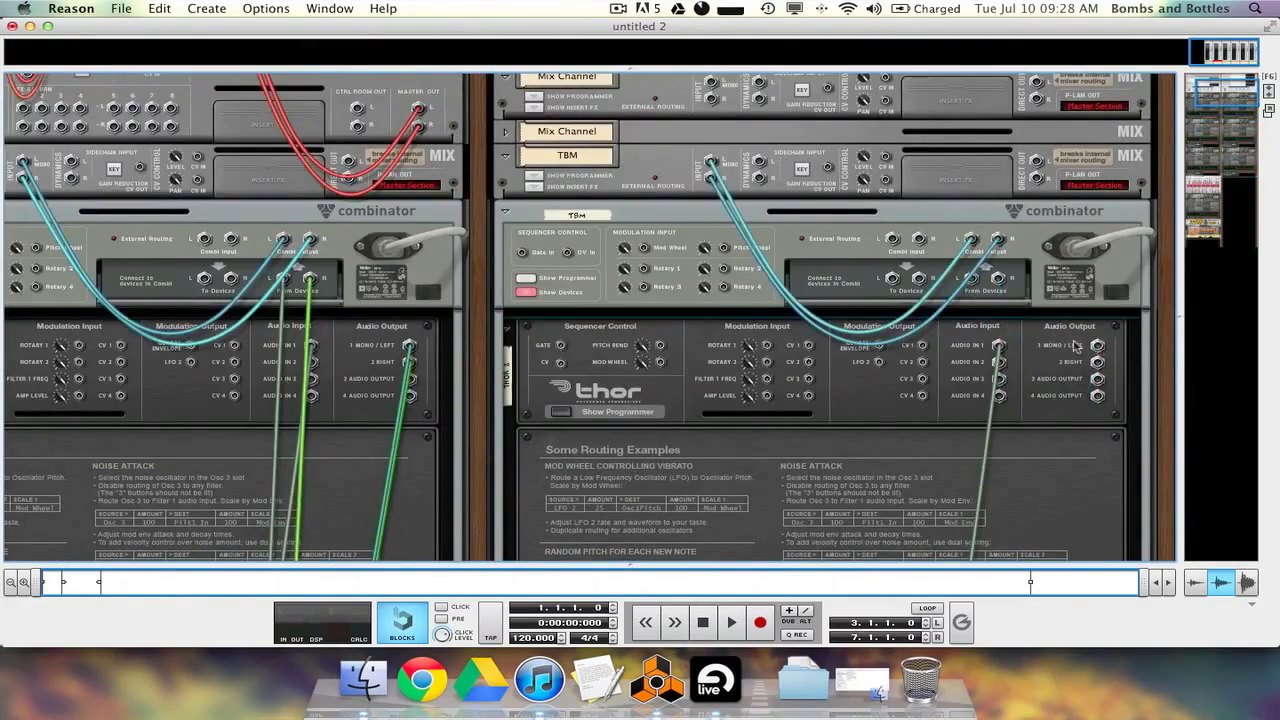
pyautogui.scroll(-3, 1040, 342)
pyautogui.scroll(-5, 1040, 342)
pyautogui.scroll(-15, 1042, 343)
pyautogui.moveTo(1040, 343); pyautogui.dragTo(622, 318)
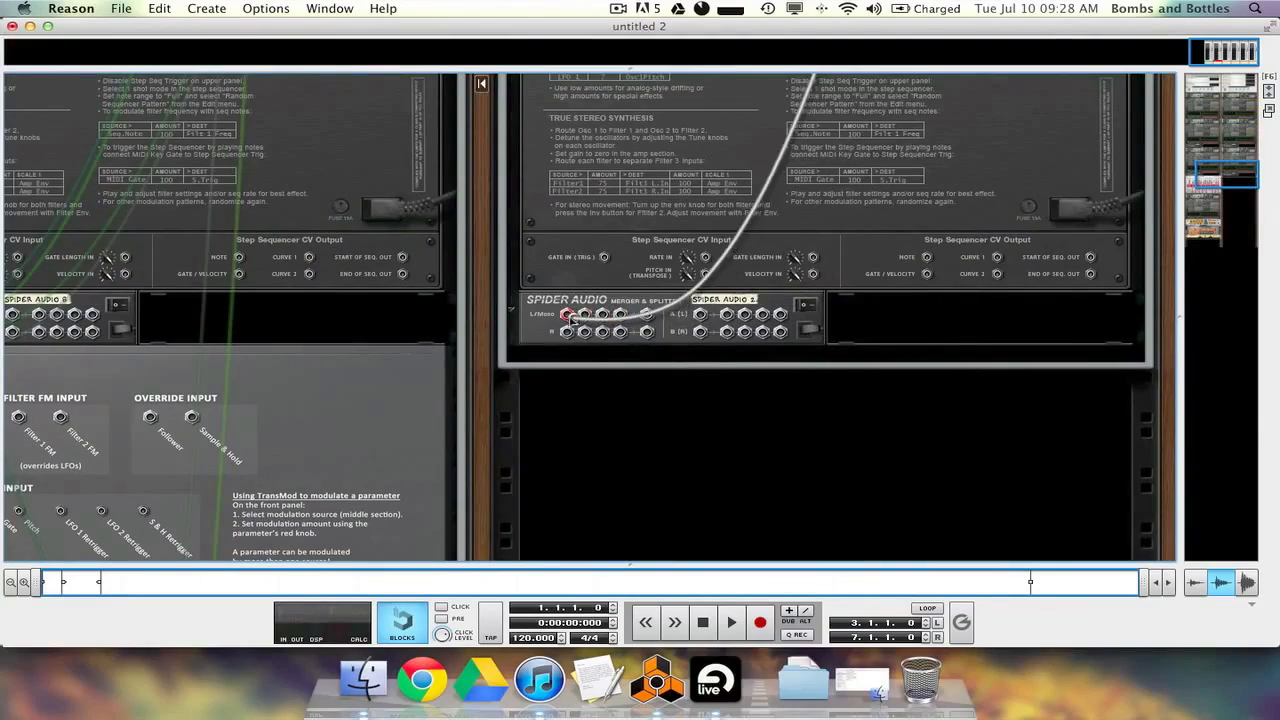
# Cable the second Thor's Audio Output 1 into the next free merger input of the lower Spider Audio
pyautogui.scroll(-3, 1113, 228)
pyautogui.scroll(-5, 1113, 228)
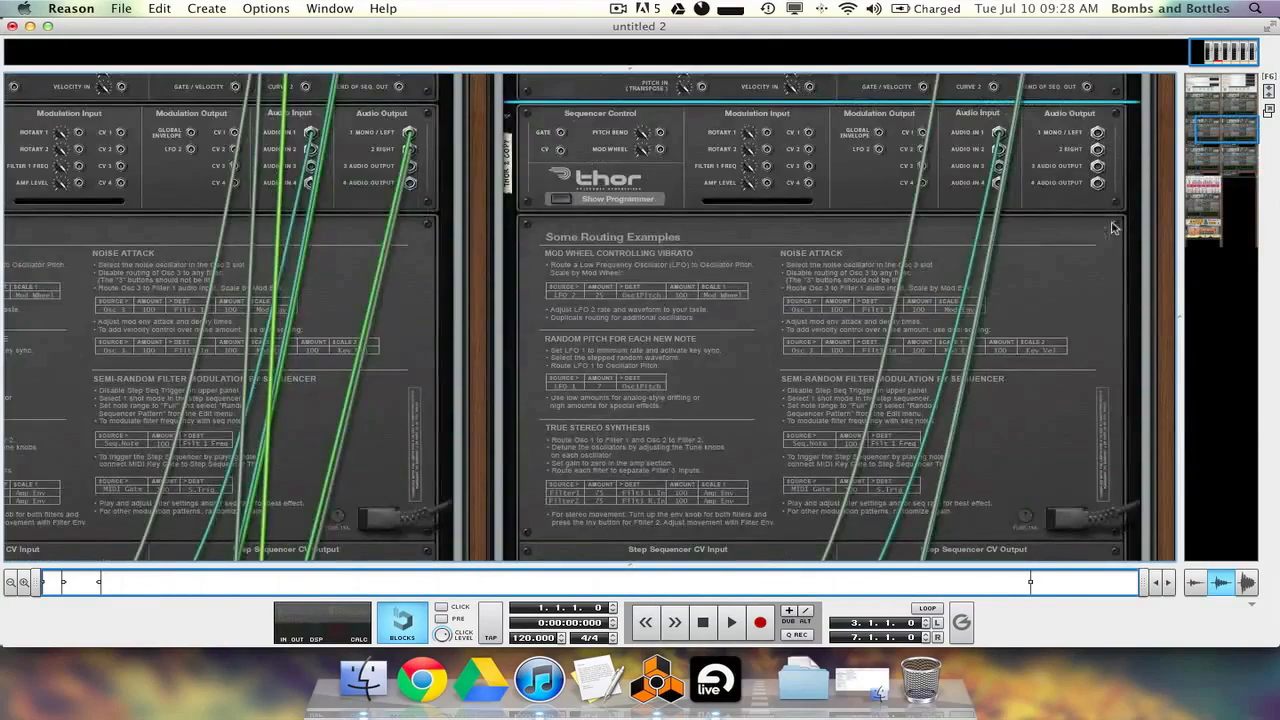
pyautogui.moveTo(1100, 126); pyautogui.dragTo(583, 235)
pyautogui.scroll(-3, 868, 244)
pyautogui.scroll(-5, 866, 243)
pyautogui.scroll(1, 866, 243)
# Create a Line Mixer 6:2 below the lower Spider Audio and wire the merger's output into mixer channel 1
pyautogui.rightClick(675, 259)
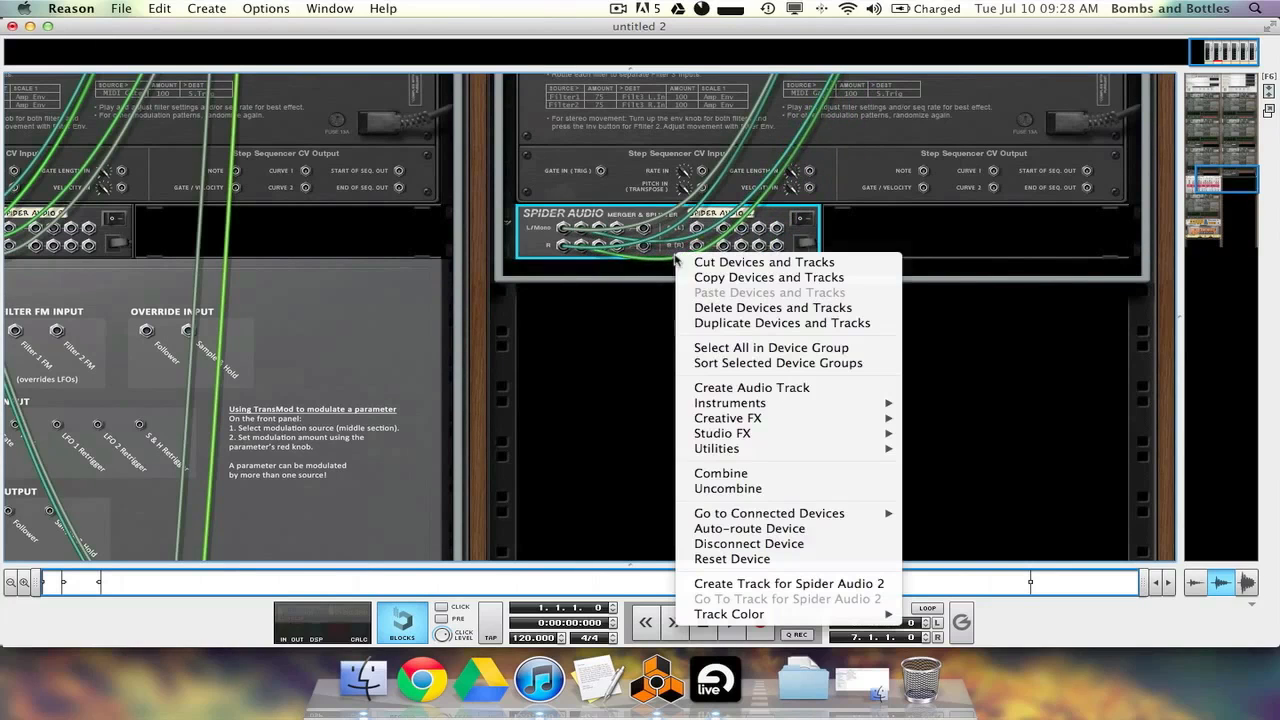
pyautogui.moveTo(780, 450)
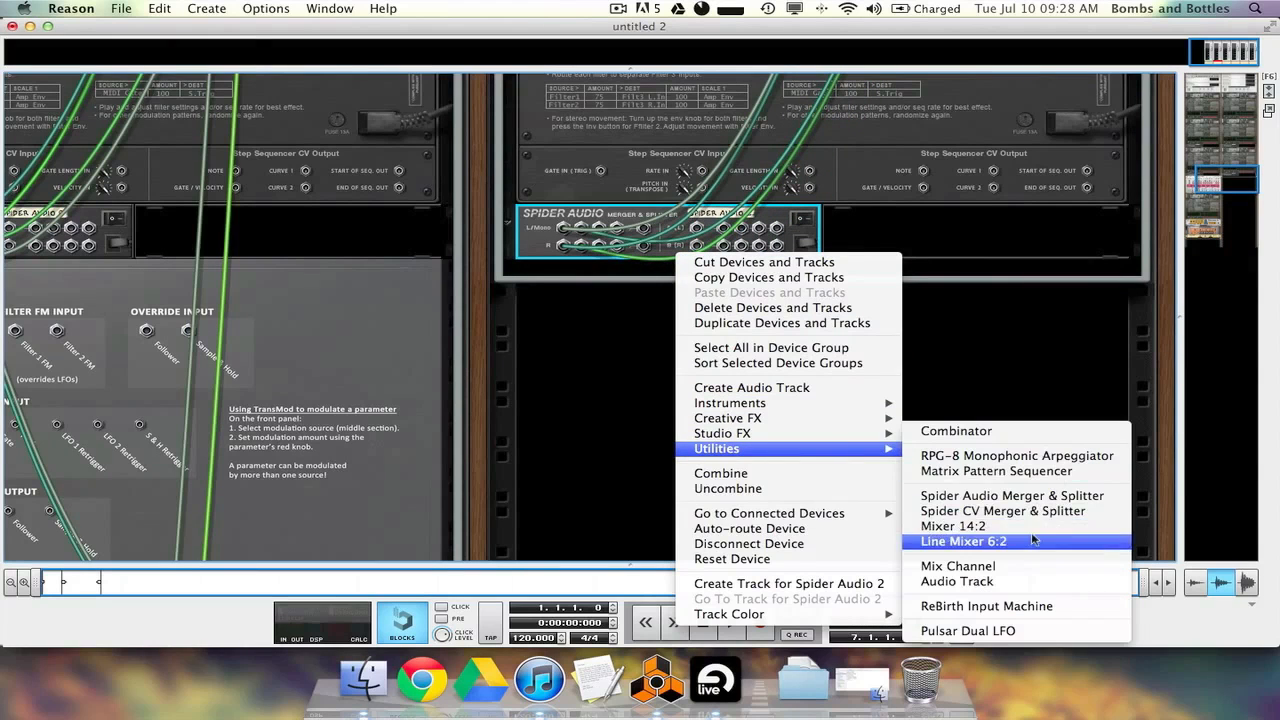
pyautogui.click(963, 541)
pyautogui.moveTo(598, 277); pyautogui.dragTo(540, 283)
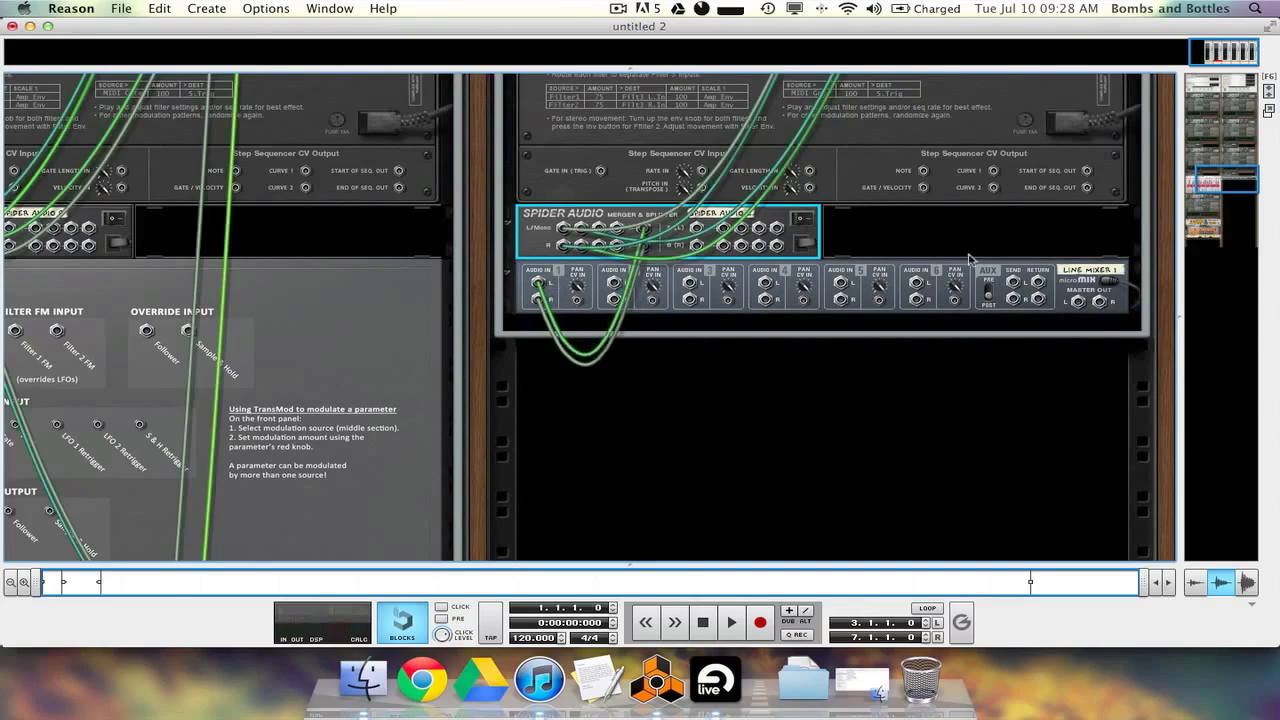
# Wire the line mixer's Master Out to the TBM Combinator's From Devices inputs
pyautogui.moveTo(1077, 300); pyautogui.dragTo(970, 104)
pyautogui.scroll(5, 1000, 270)
pyautogui.scroll(-7, 994, 257)
pyautogui.scroll(3, 994, 260)
pyautogui.moveTo(1238, 142); pyautogui.dragTo(1248, 180)
pyautogui.scroll(2, 1007, 294)
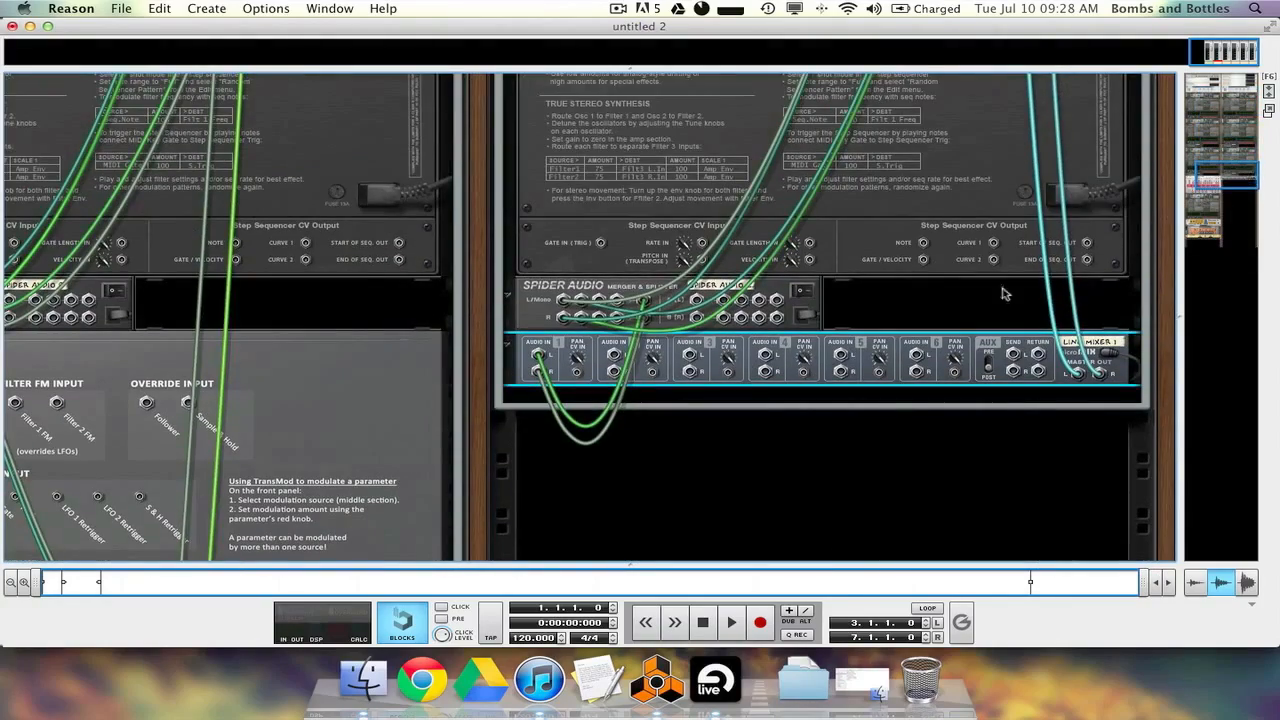
# Check the cabling from the Thors through the Spider merger into the line mixer, comparing rear and front of the rack
pyautogui.press('Tab')
pyautogui.press('Tab')
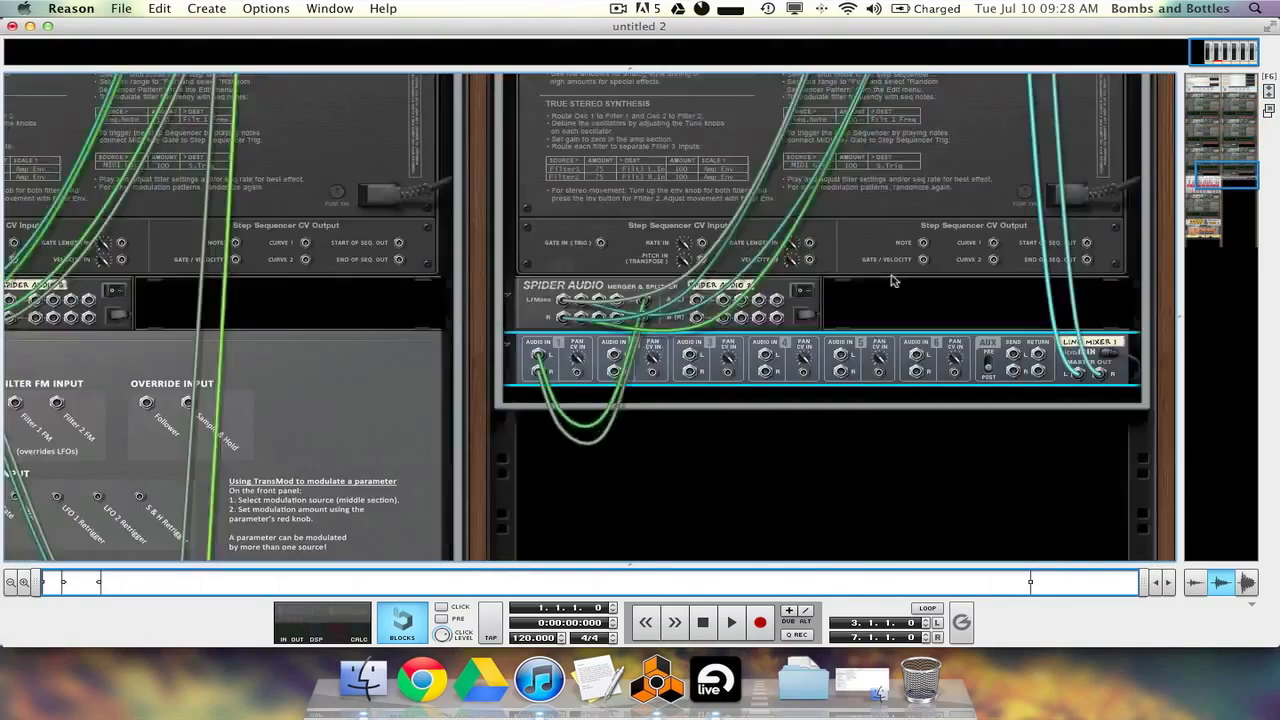
pyautogui.scroll(8, 893, 281)
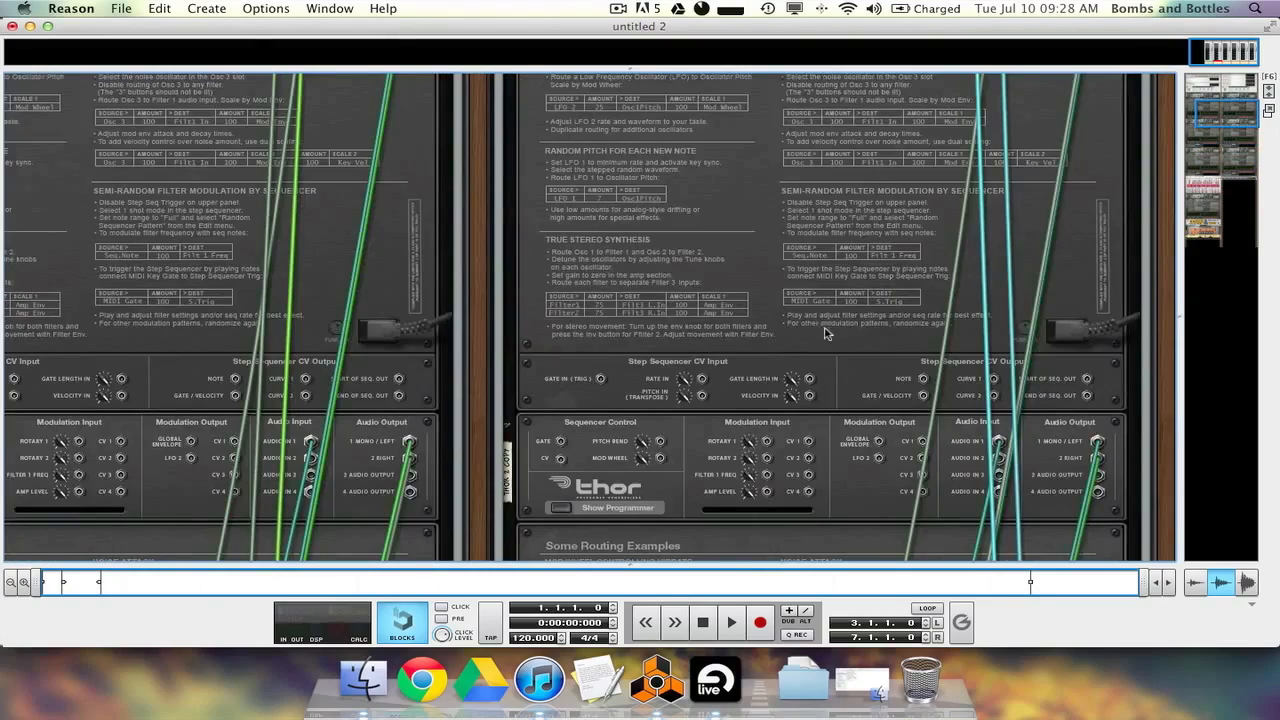
pyautogui.scroll(-8, 826, 334)
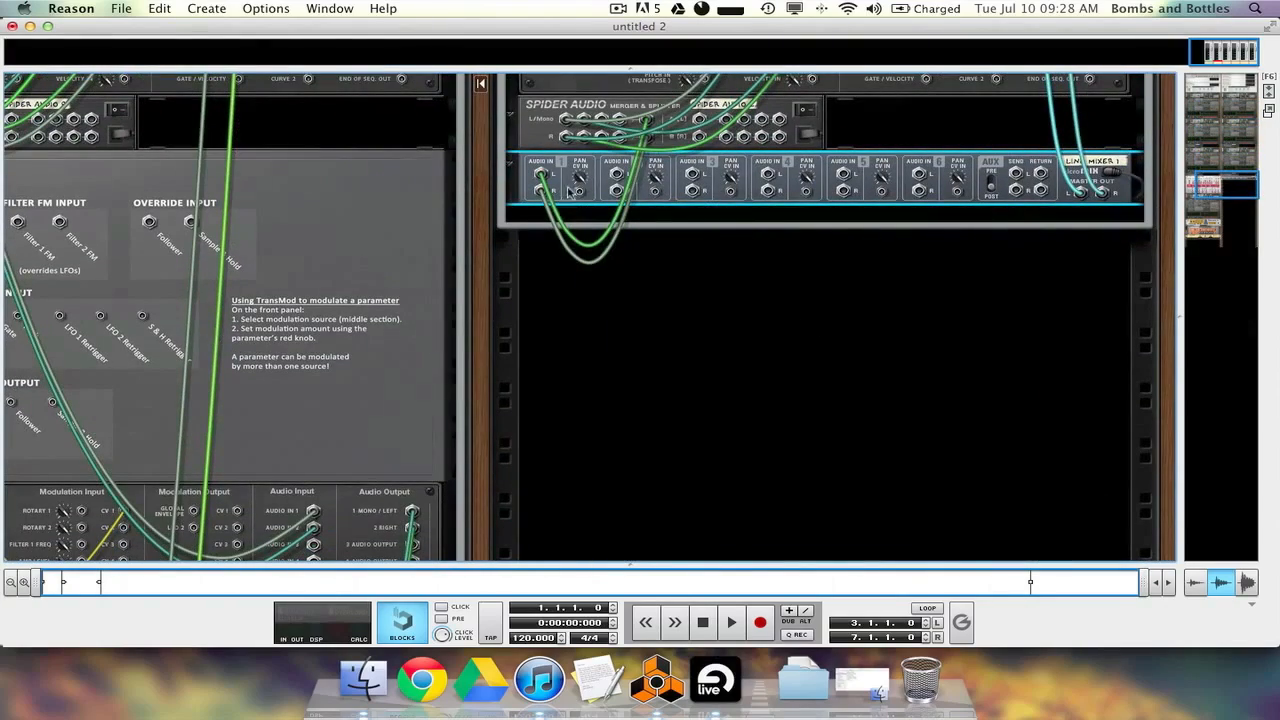
pyautogui.scroll(1, 569, 188)
pyautogui.click(527, 200)
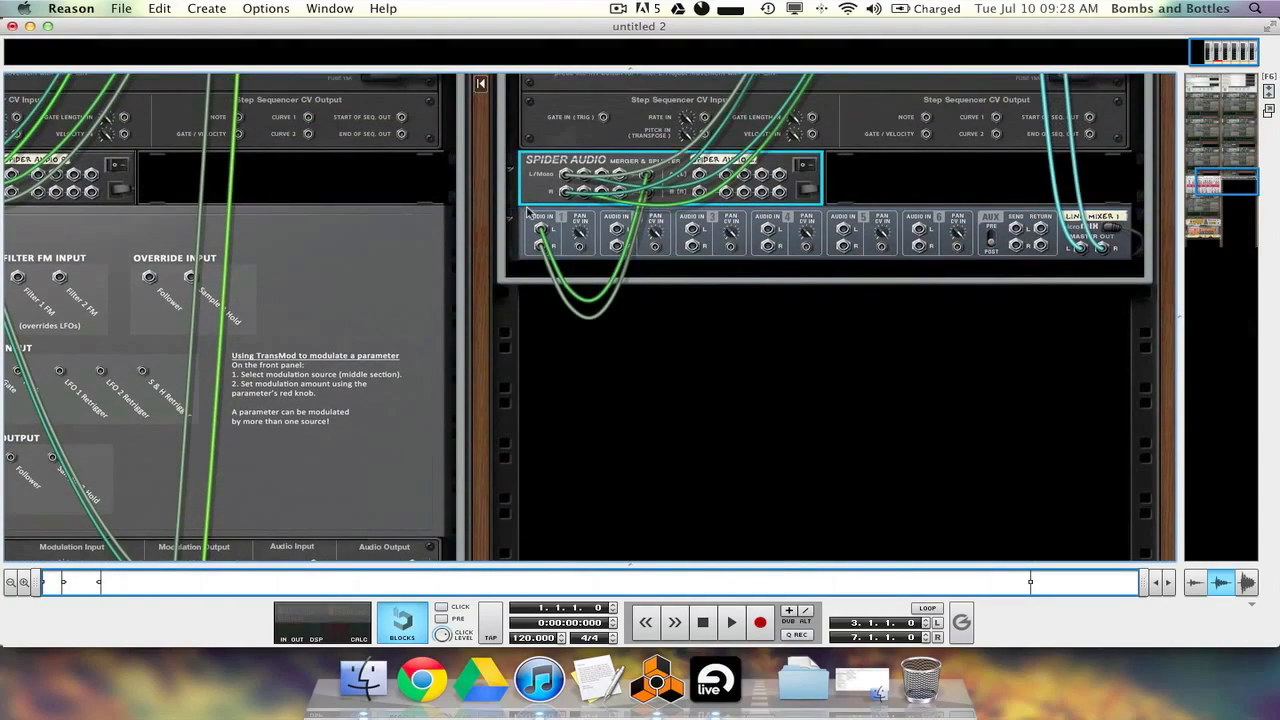
pyautogui.scroll(7, 545, 200)
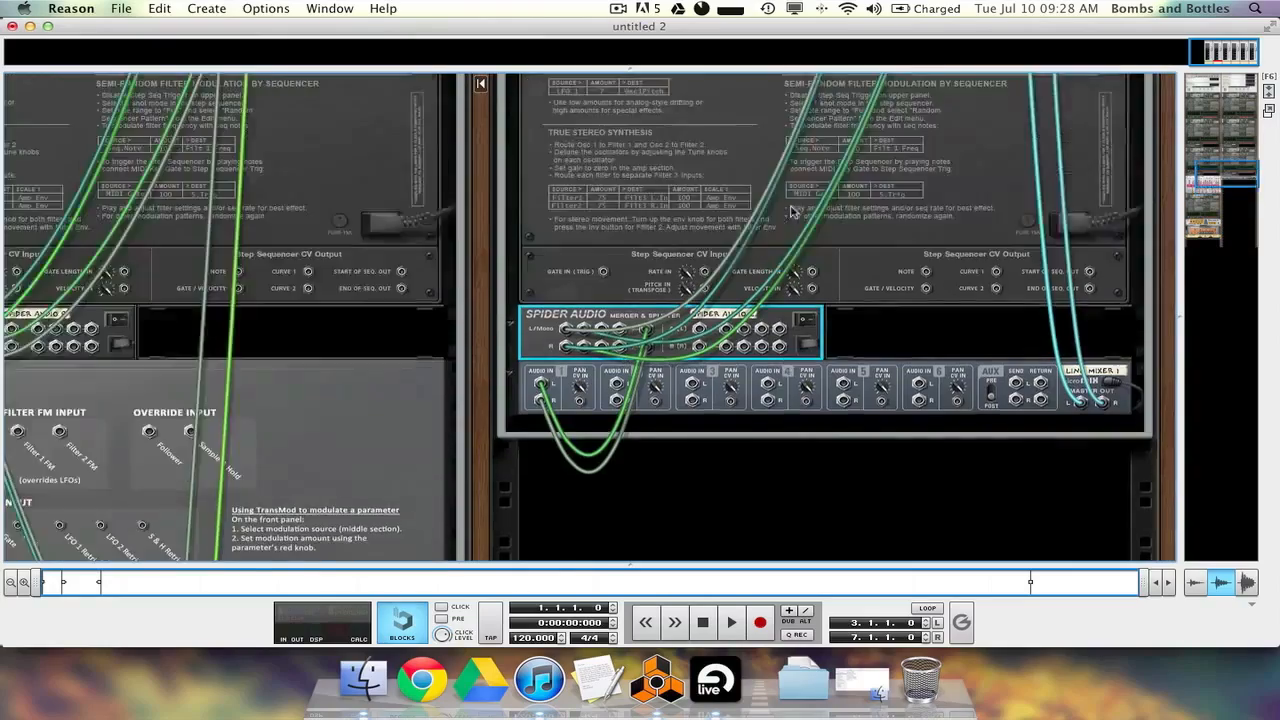
pyautogui.scroll(2, 663, 205)
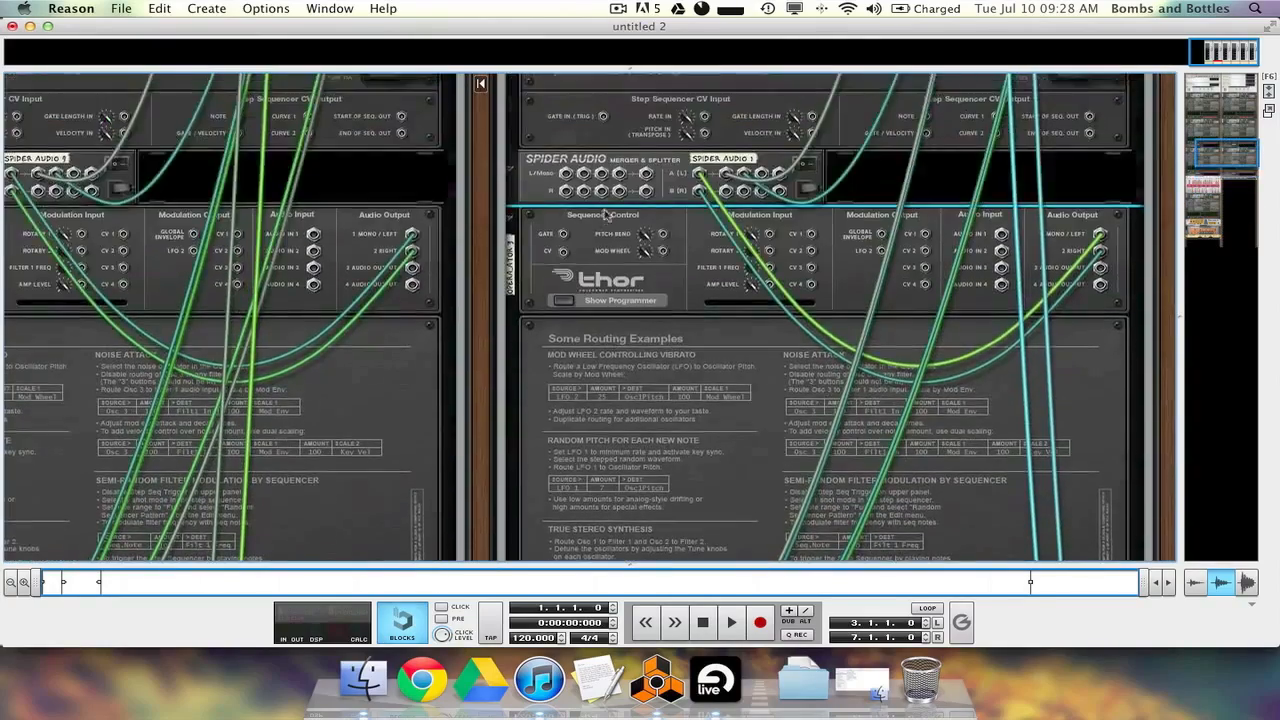
pyautogui.press('Tab')
pyautogui.scroll(-3, 571, 300)
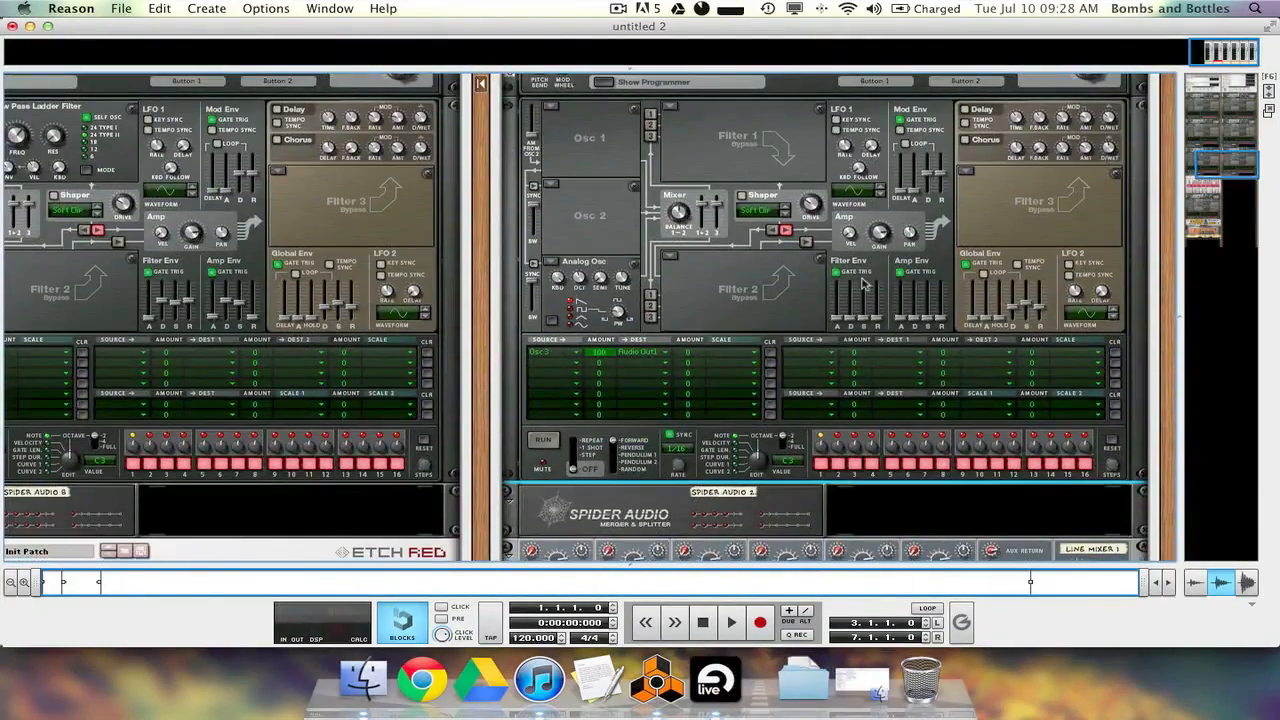
pyautogui.press('Tab')
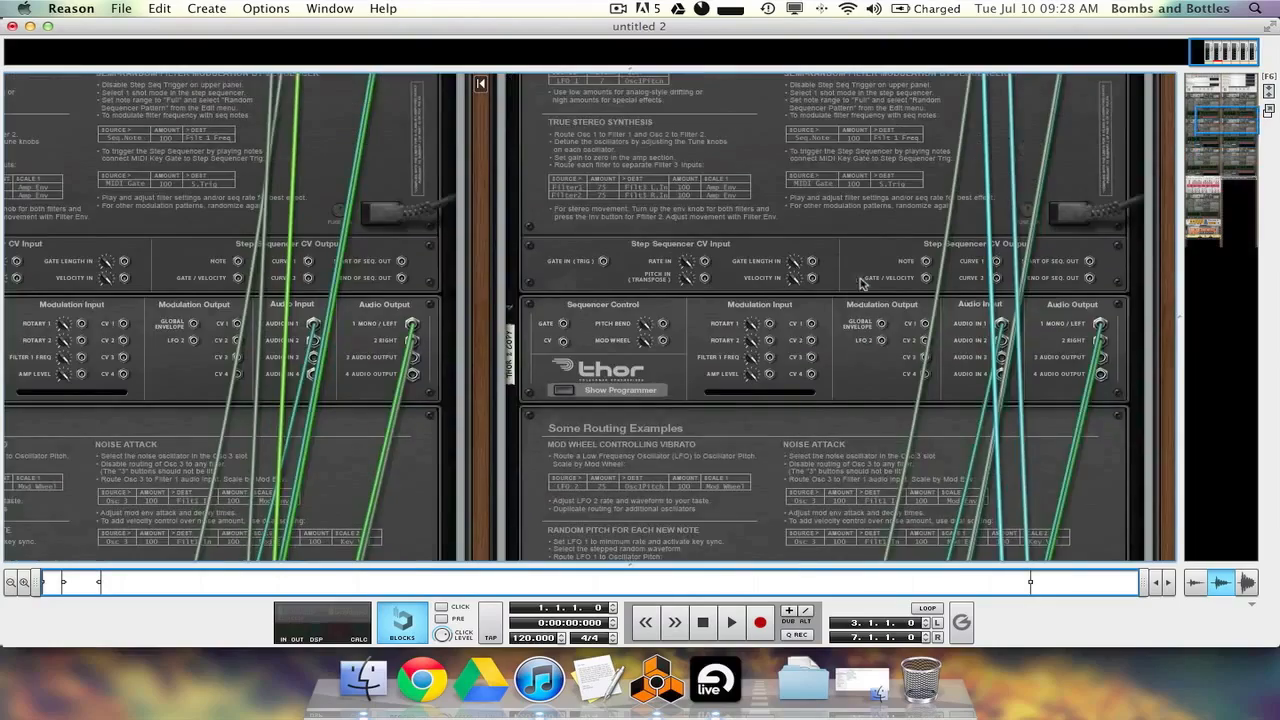
# Disconnect the cable between the operator Thor's Audio Output 2 and the Spider splitter
pyautogui.scroll(-7, 1000, 320)
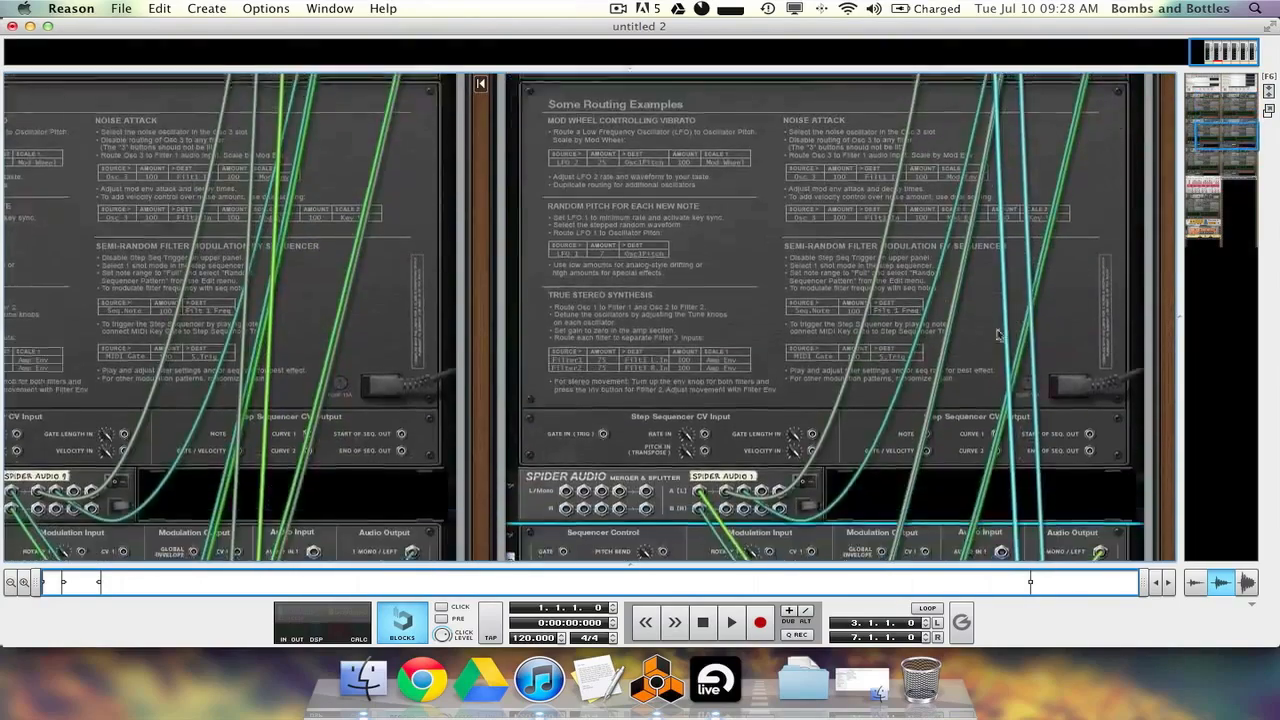
pyautogui.scroll(3, 998, 335)
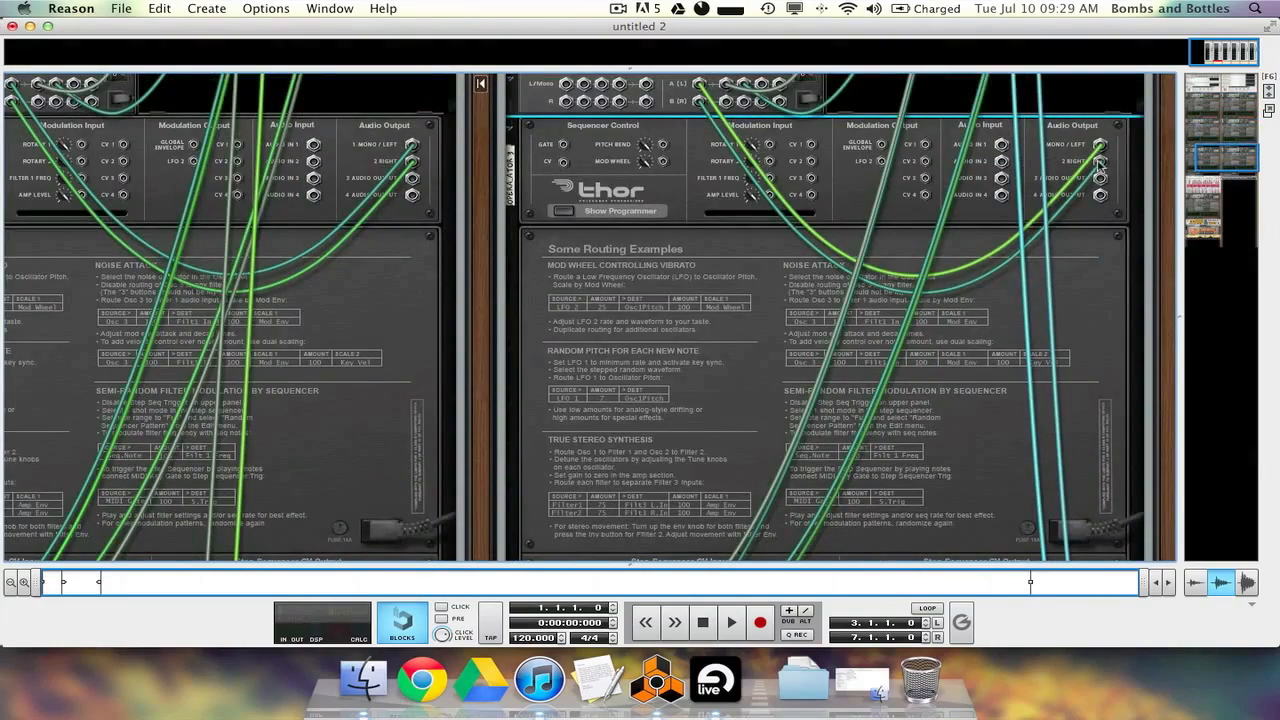
pyautogui.scroll(5, 1100, 168)
pyautogui.moveTo(1100, 418); pyautogui.dragTo(1062, 410)
pyautogui.scroll(4, 714, 467)
pyautogui.scroll(8, 978, 341)
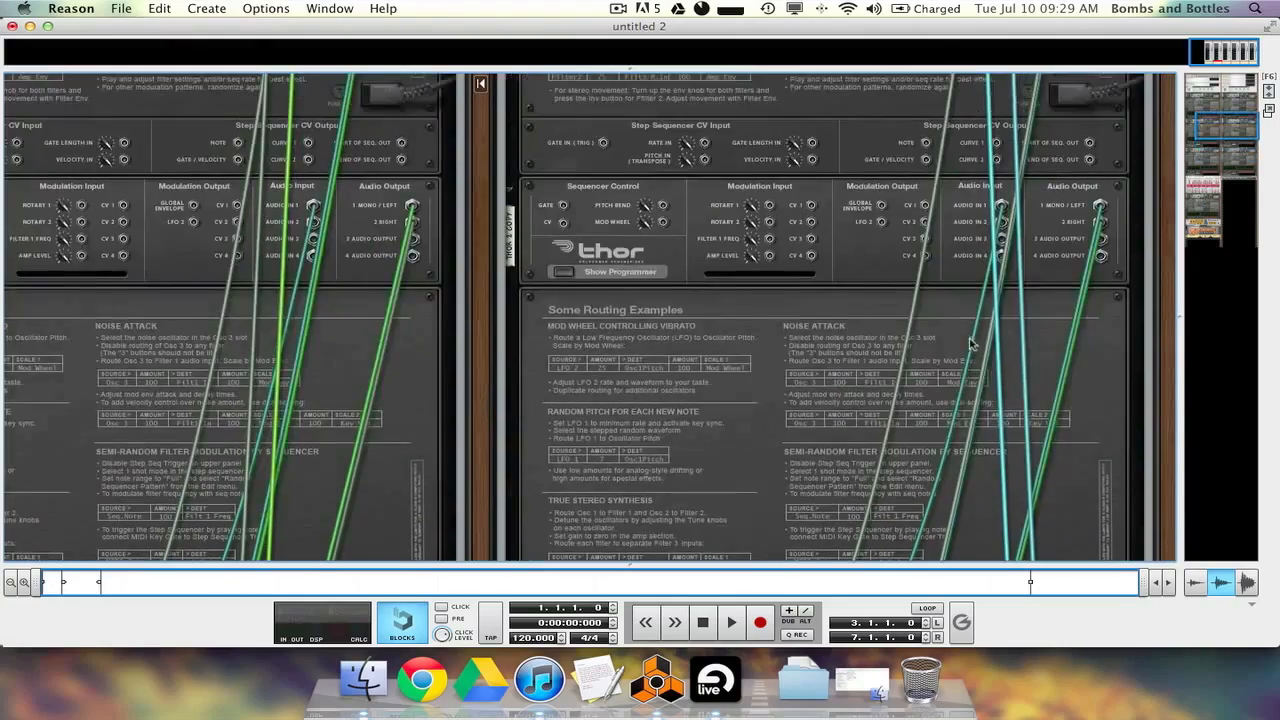
pyautogui.scroll(-9, 894, 291)
pyautogui.scroll(4, 930, 176)
pyautogui.scroll(-4, 925, 182)
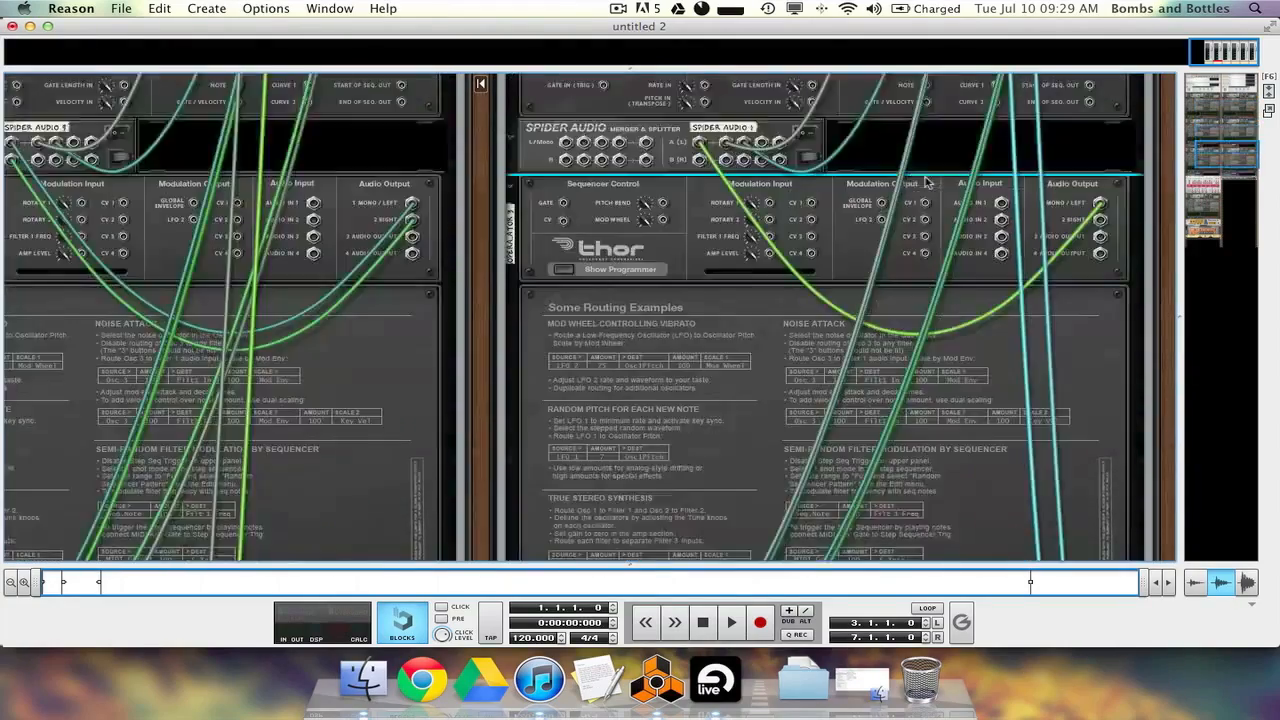
# Check the line mixer's level meters on the front of the rack, view the spectrum analyser in Live and return to Reason
pyautogui.press('Tab')
pyautogui.press('Tab')
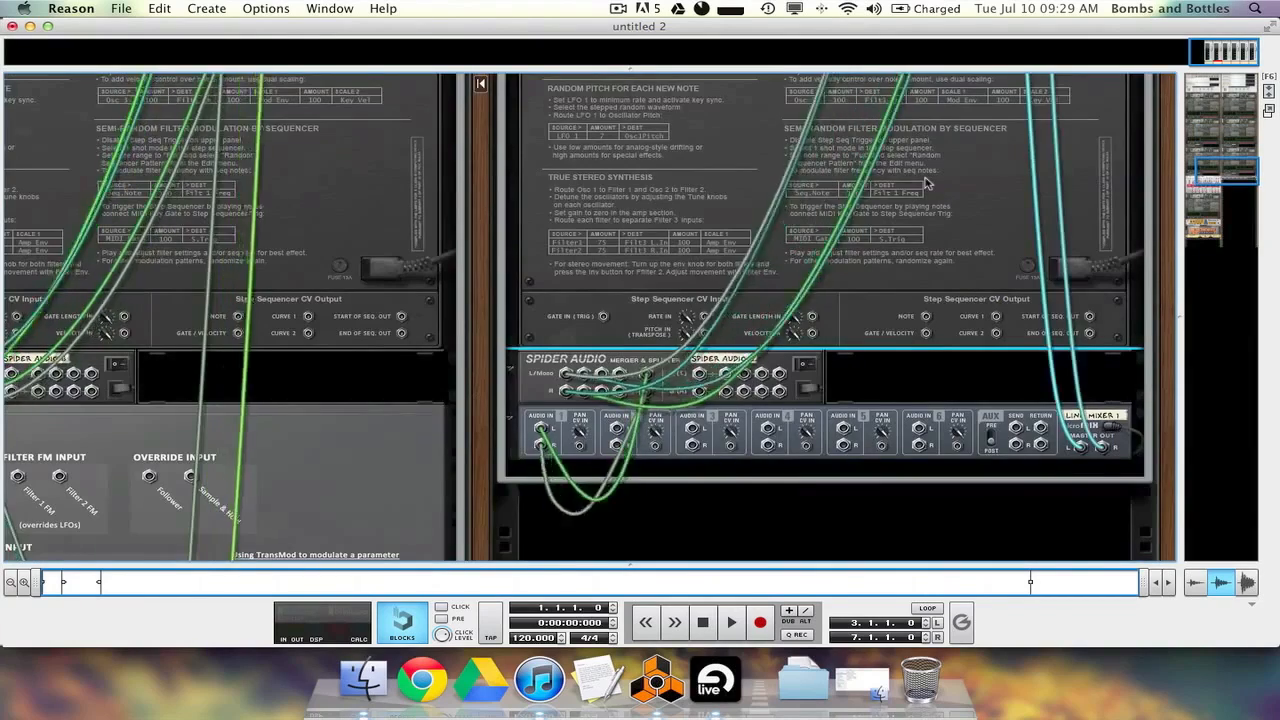
pyautogui.press('Tab')
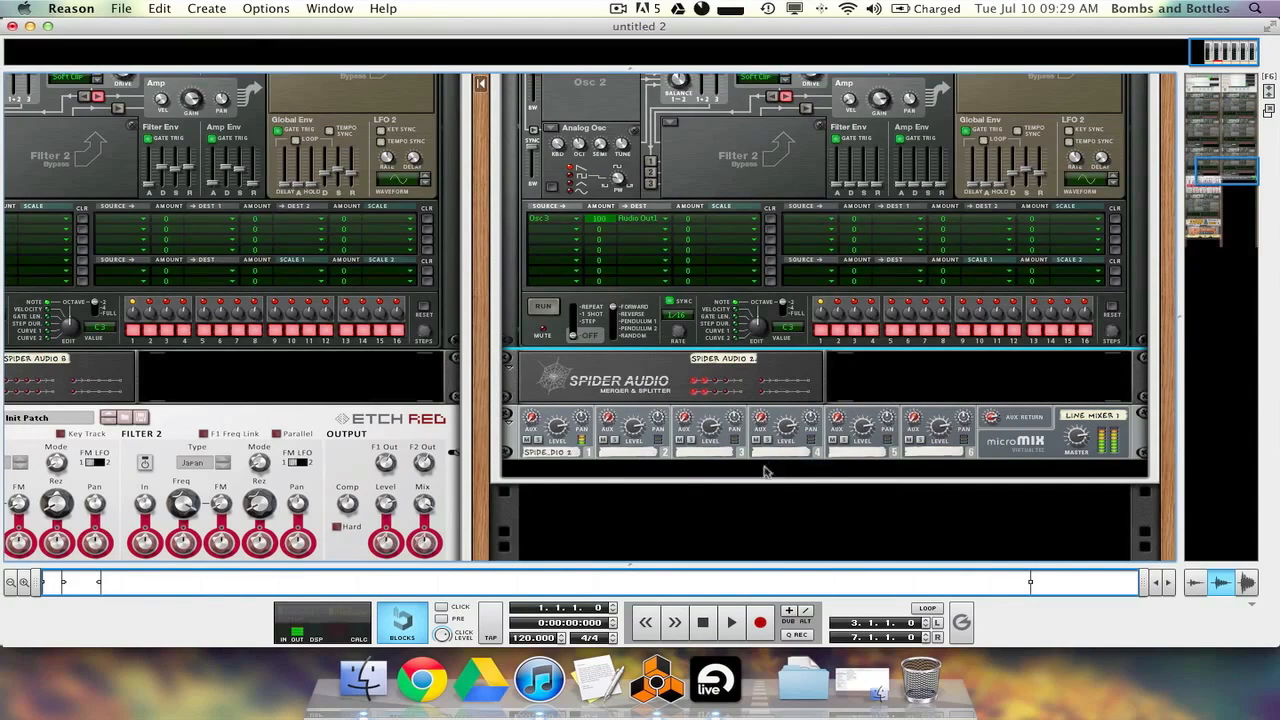
pyautogui.click(707, 690)
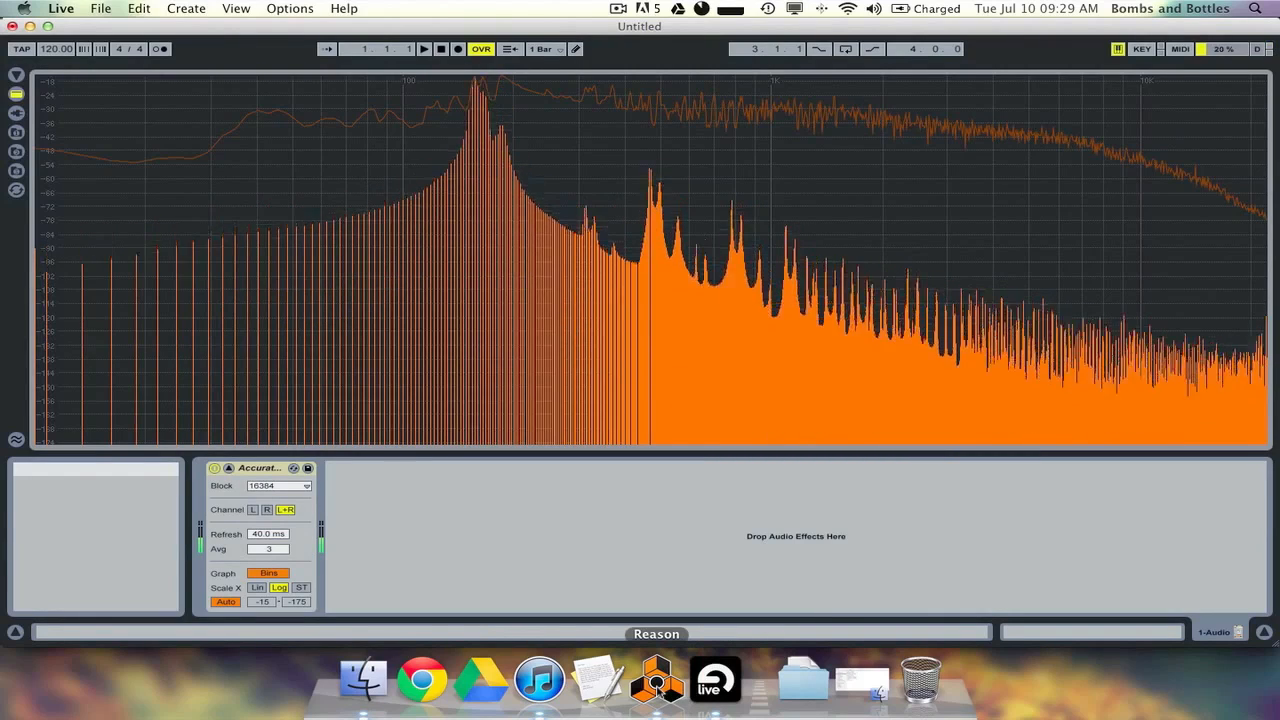
pyautogui.click(657, 690)
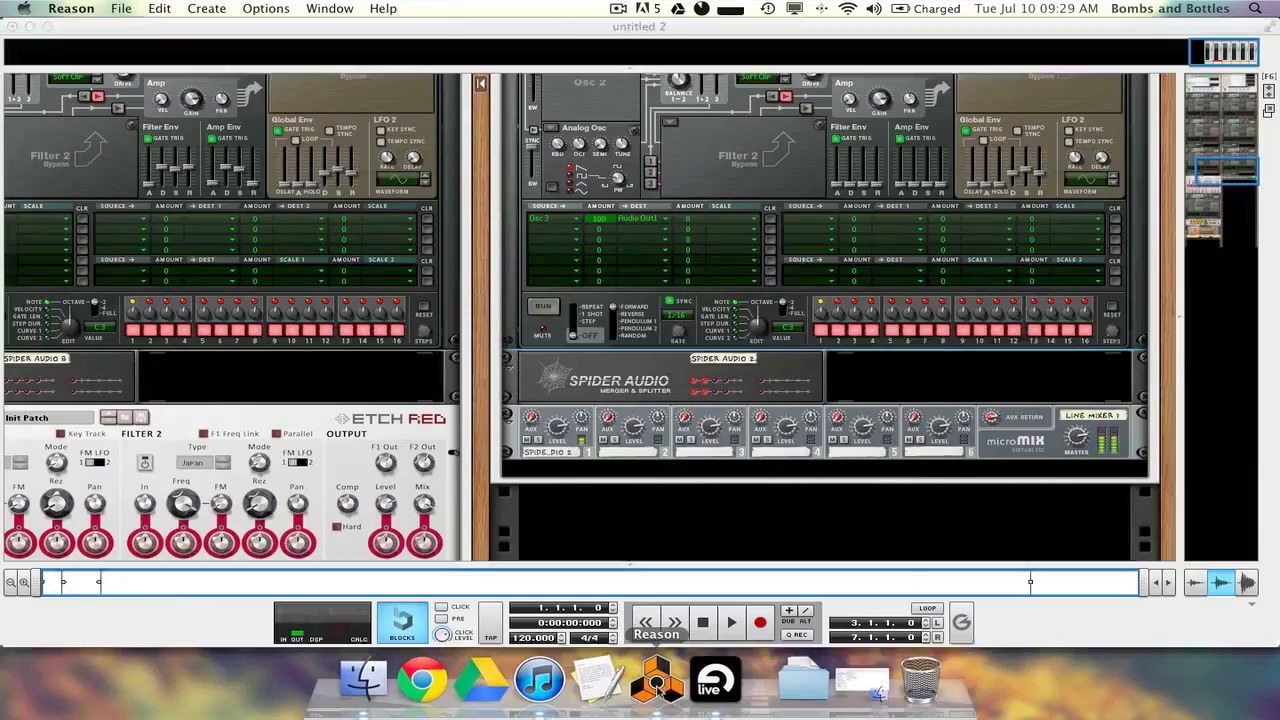
# Look through the TBM Combinator's Thors from the line mixer up to Thor 1 and its modulation matrix
pyautogui.scroll(5, 1022, 312)
pyautogui.scroll(5, 1022, 312)
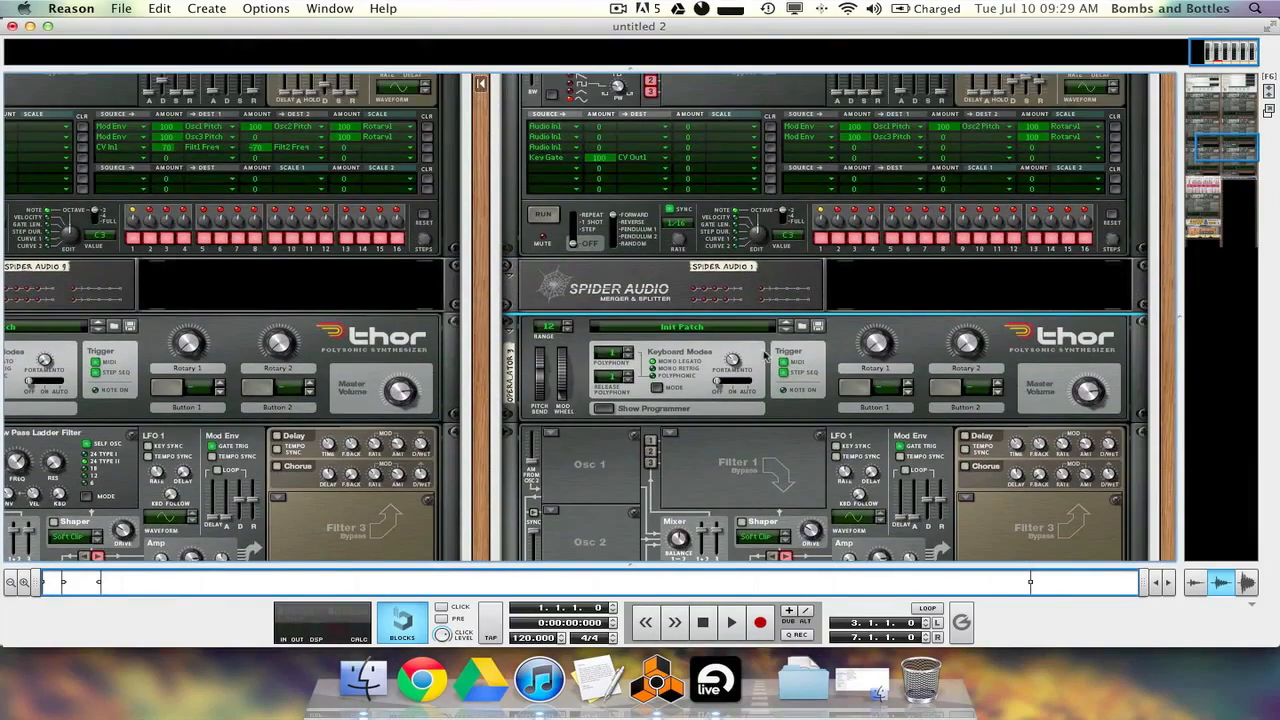
pyautogui.scroll(3, 764, 355)
pyautogui.scroll(-10, 720, 345)
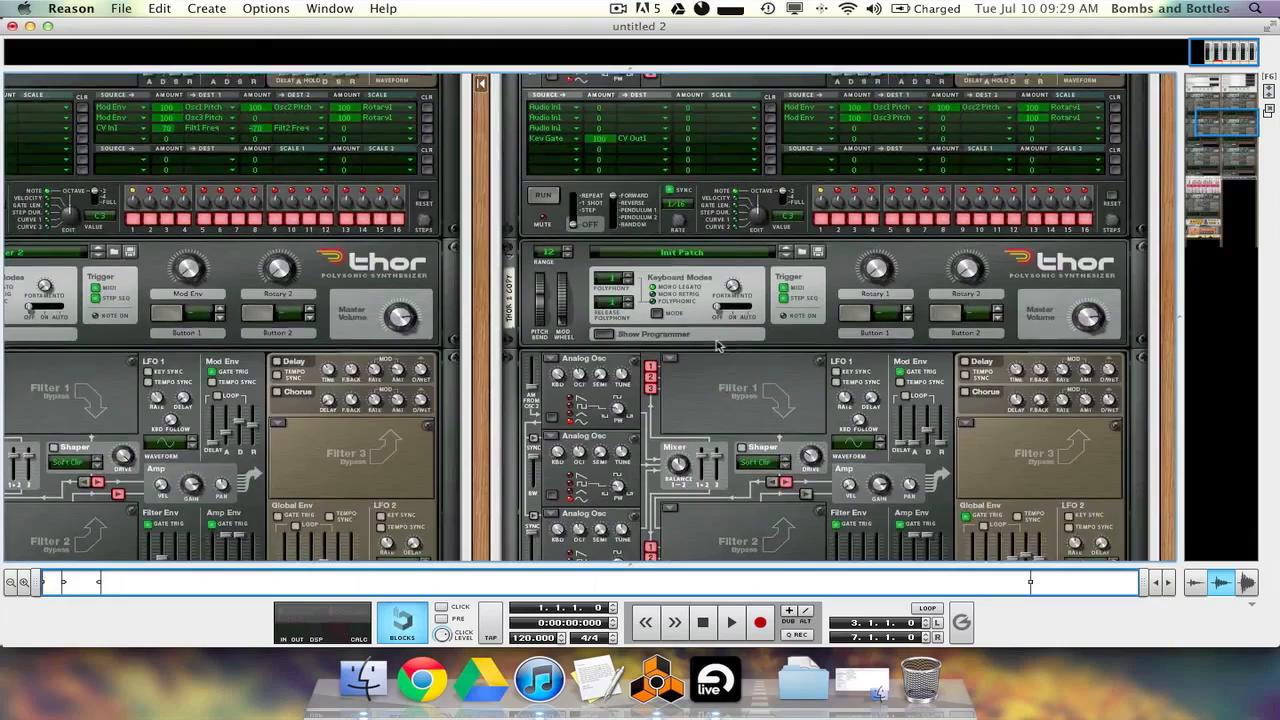
pyautogui.scroll(-5, 716, 345)
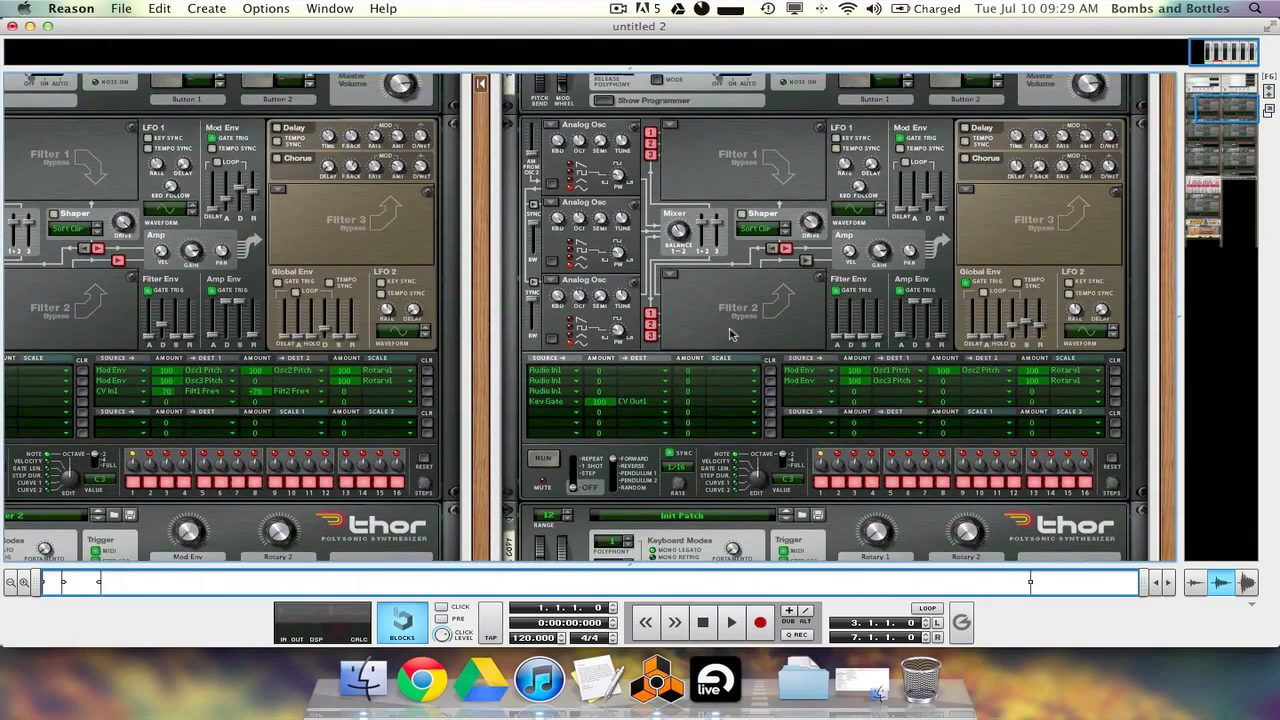
# Compare the Audio In1 and Mod Env routings of the pre-made Thor 1 with those of the TBM Combinator's Thor 1
pyautogui.hscroll(-5, 730, 335)
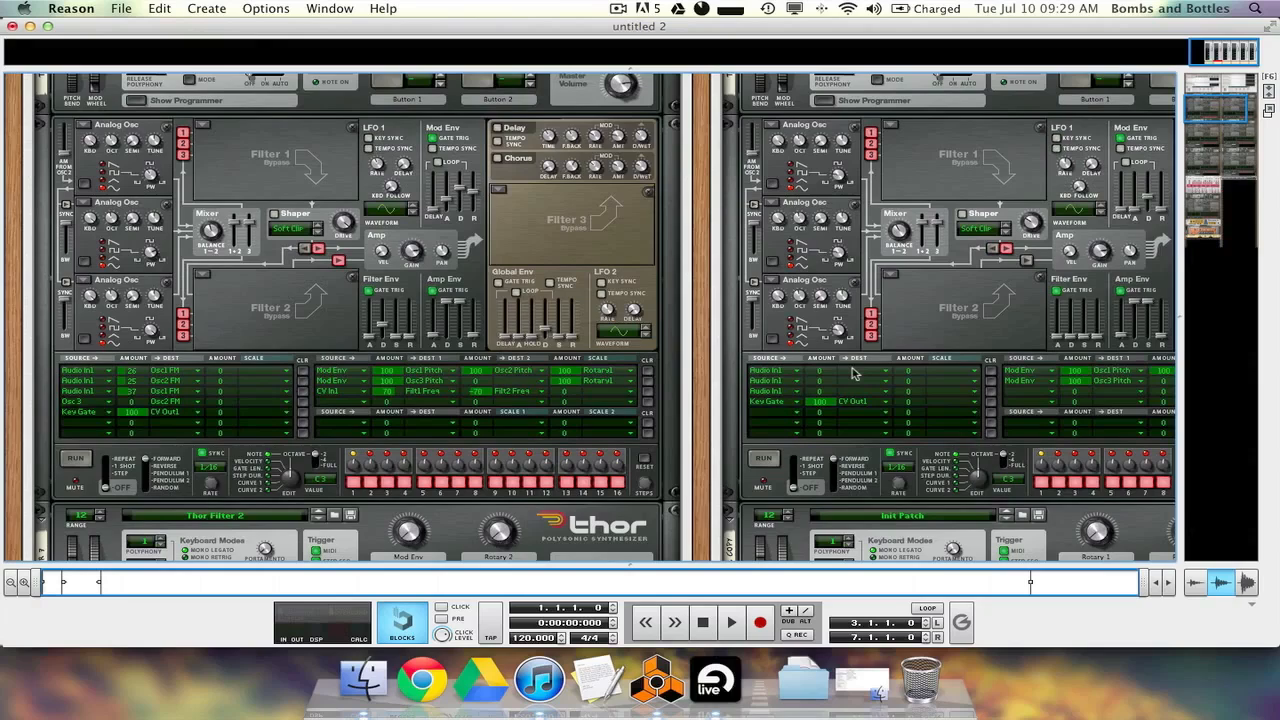
pyautogui.hscroll(4, 855, 374)
pyautogui.hscroll(-4, 855, 374)
pyautogui.hscroll(1, 872, 316)
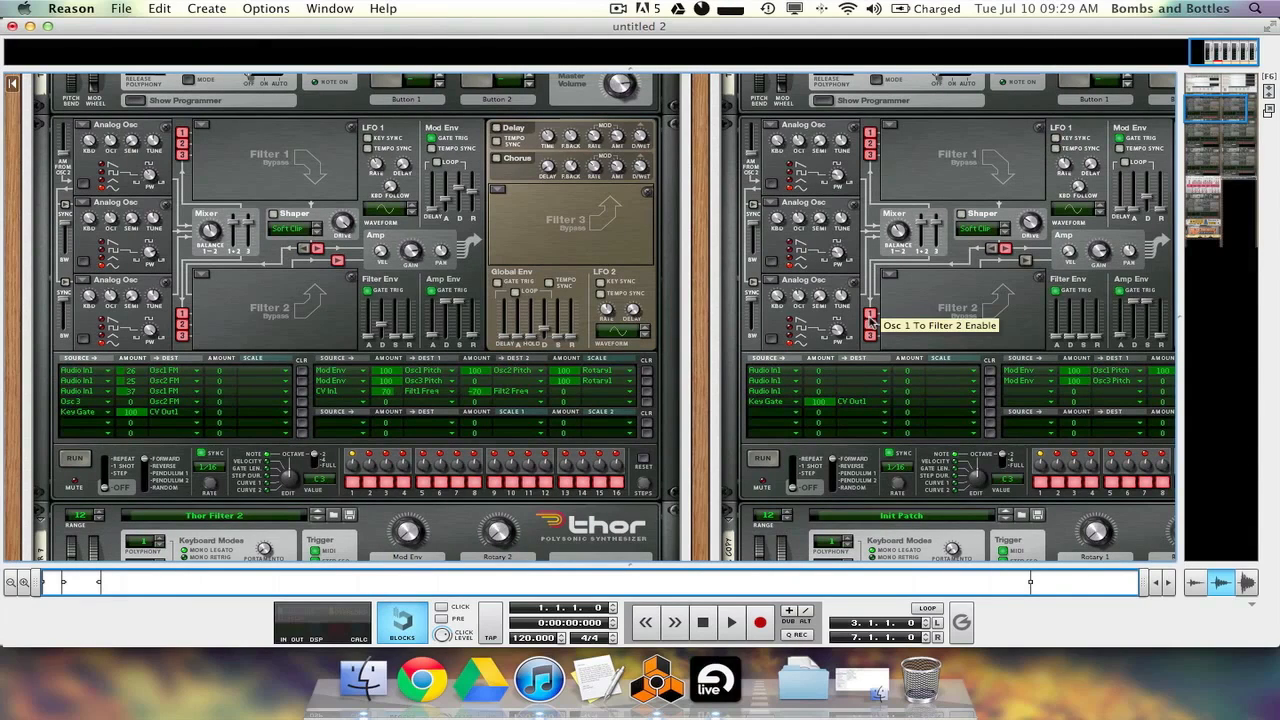
pyautogui.hscroll(1, 872, 322)
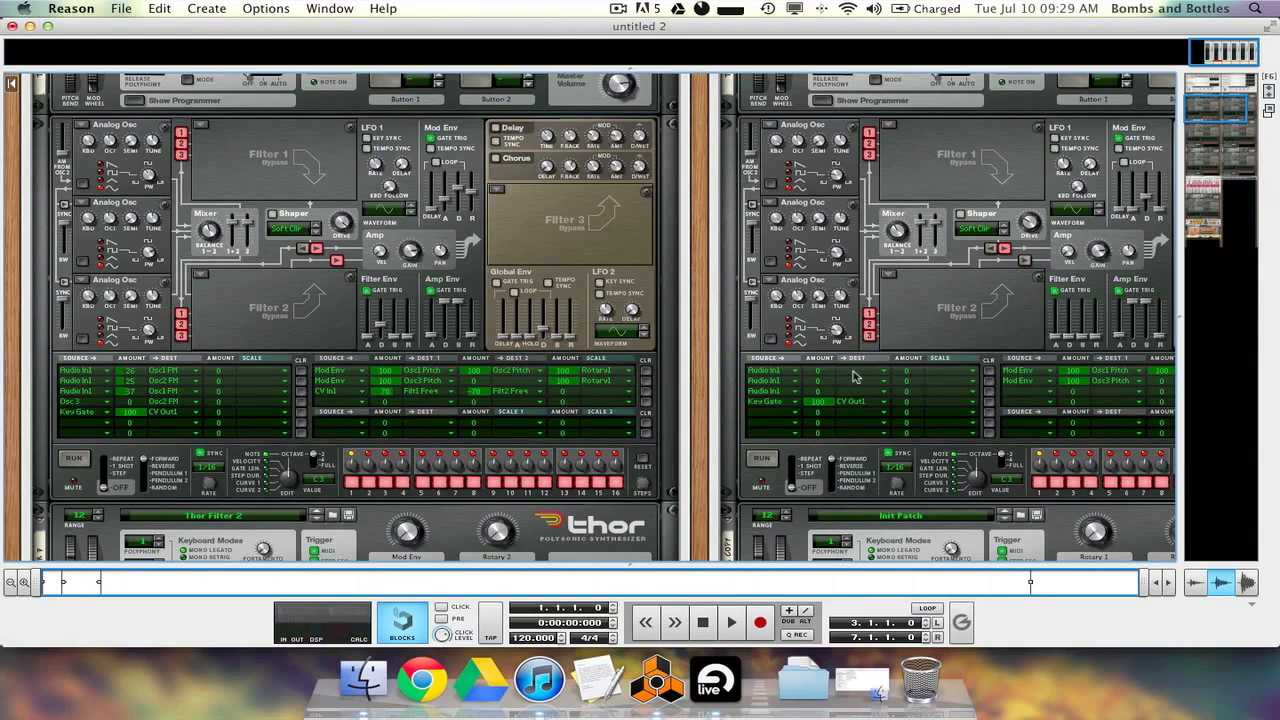
pyautogui.hscroll(5, 855, 376)
pyautogui.hscroll(-5, 684, 377)
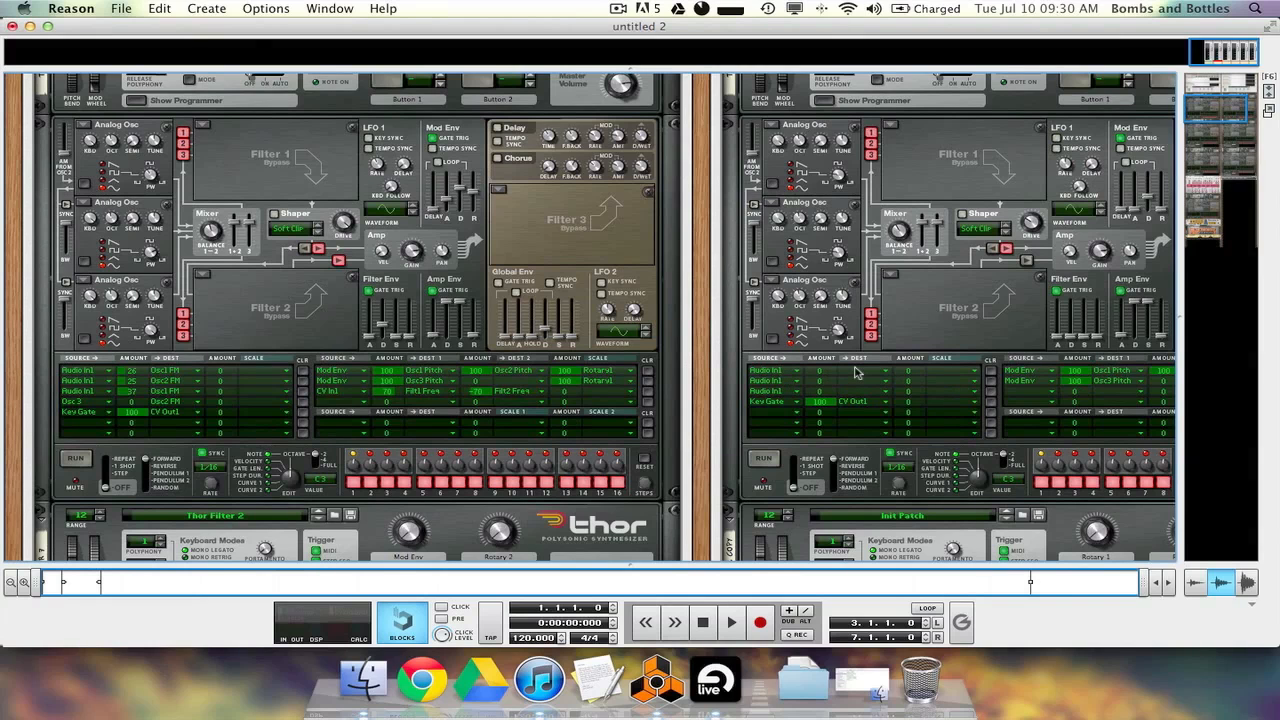
pyautogui.hscroll(5, 855, 372)
pyautogui.hscroll(-5, 540, 350)
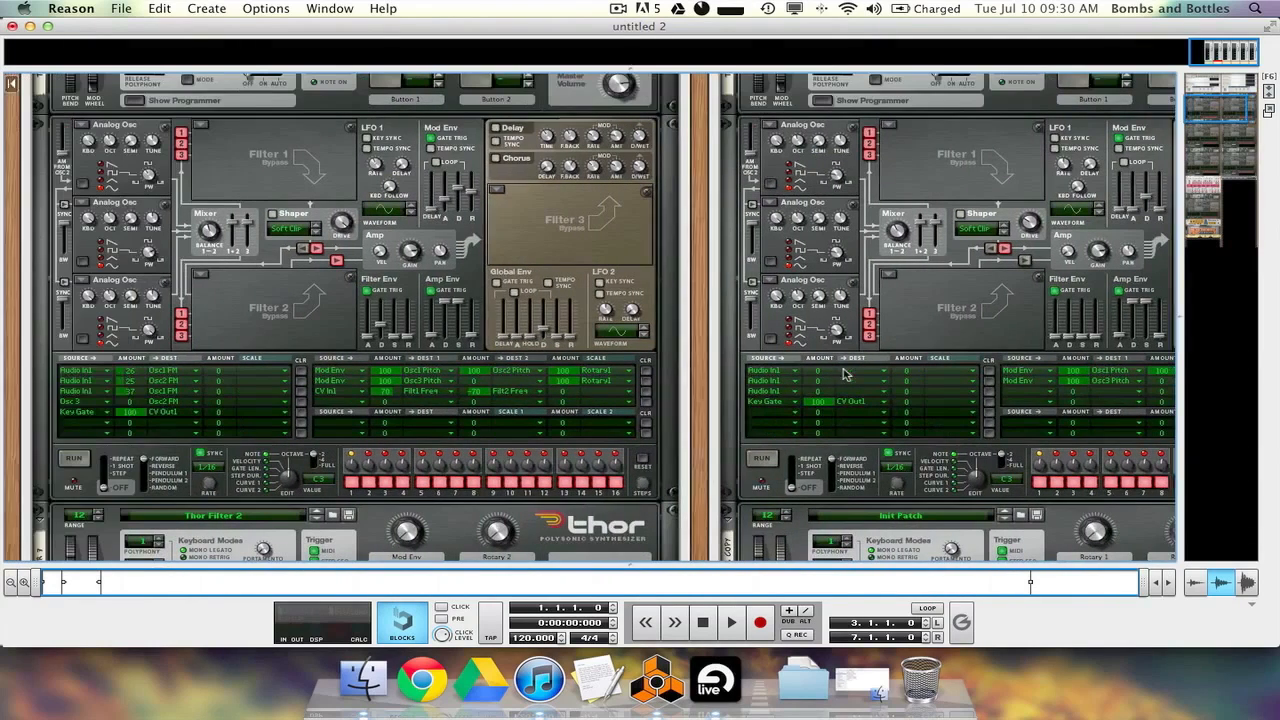
pyautogui.hscroll(5, 846, 371)
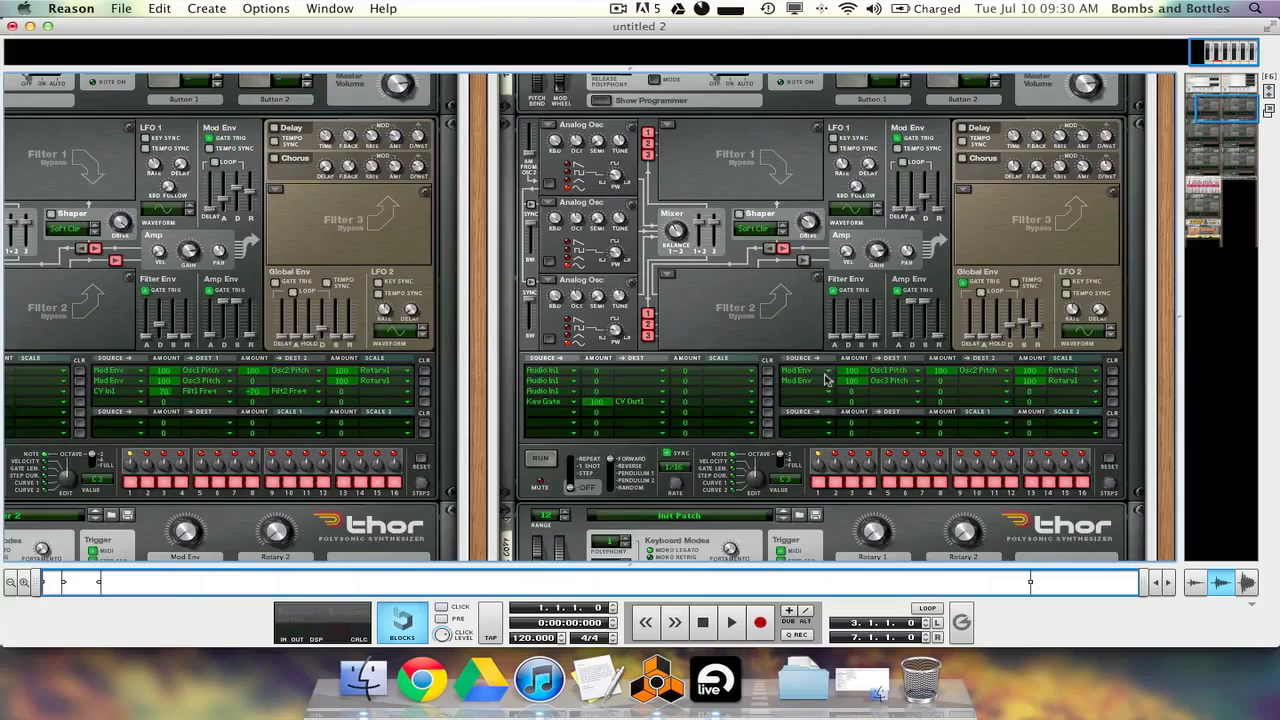
pyautogui.hscroll(-3, 823, 374)
pyautogui.hscroll(-3, 815, 378)
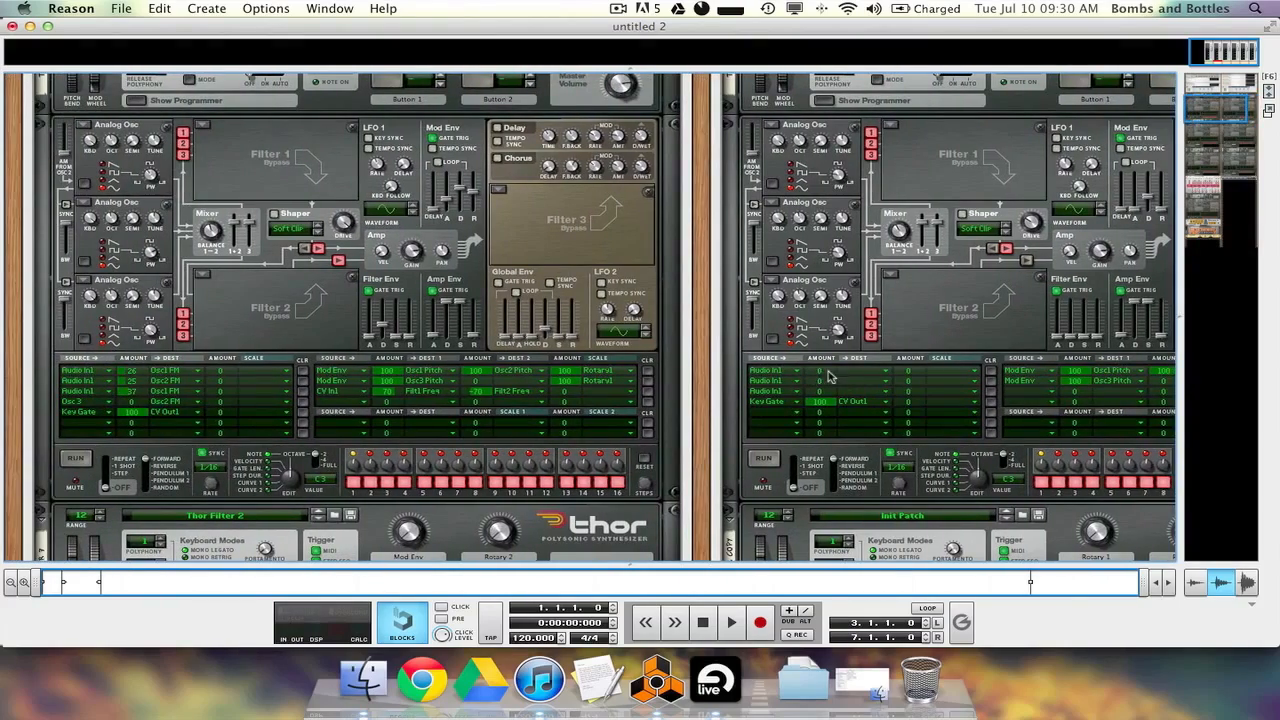
pyautogui.hscroll(6, 937, 356)
# Check the operator Thor's Osc 3 to Audio Out1 routing and the rear cabling around Thor 1 in the TBM Combinator
pyautogui.scroll(5, 937, 356)
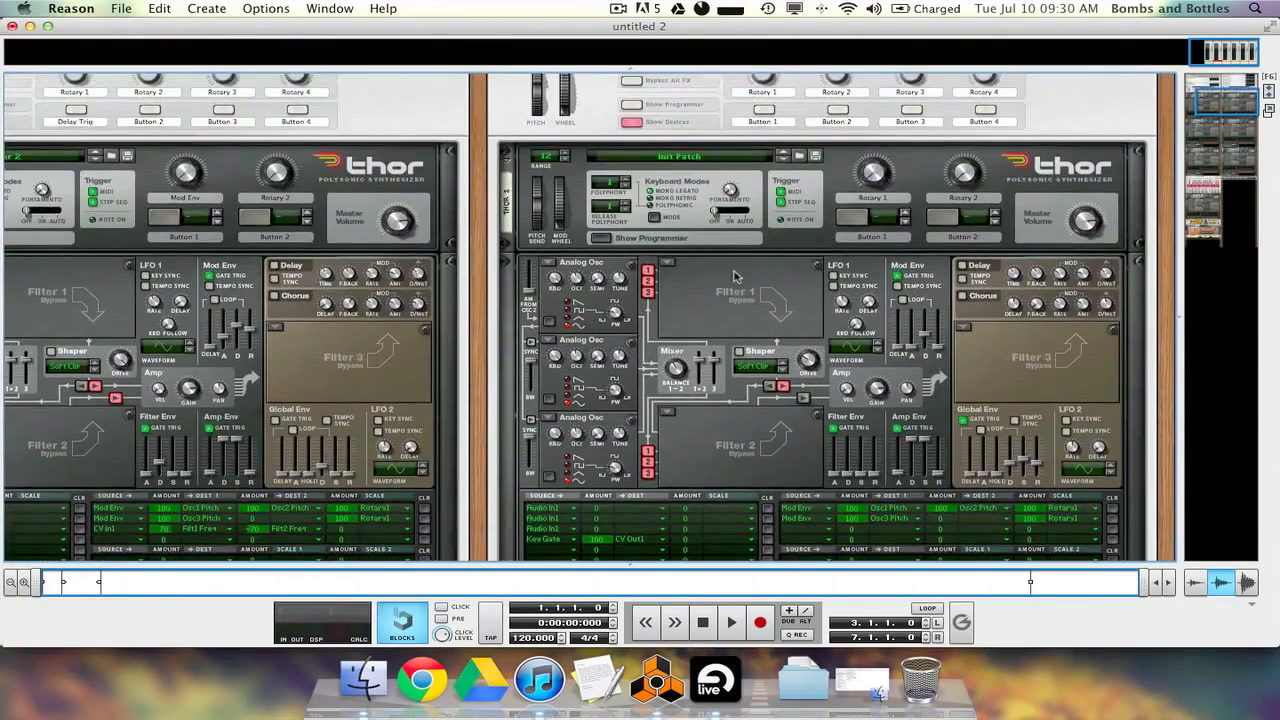
pyautogui.scroll(-6, 737, 277)
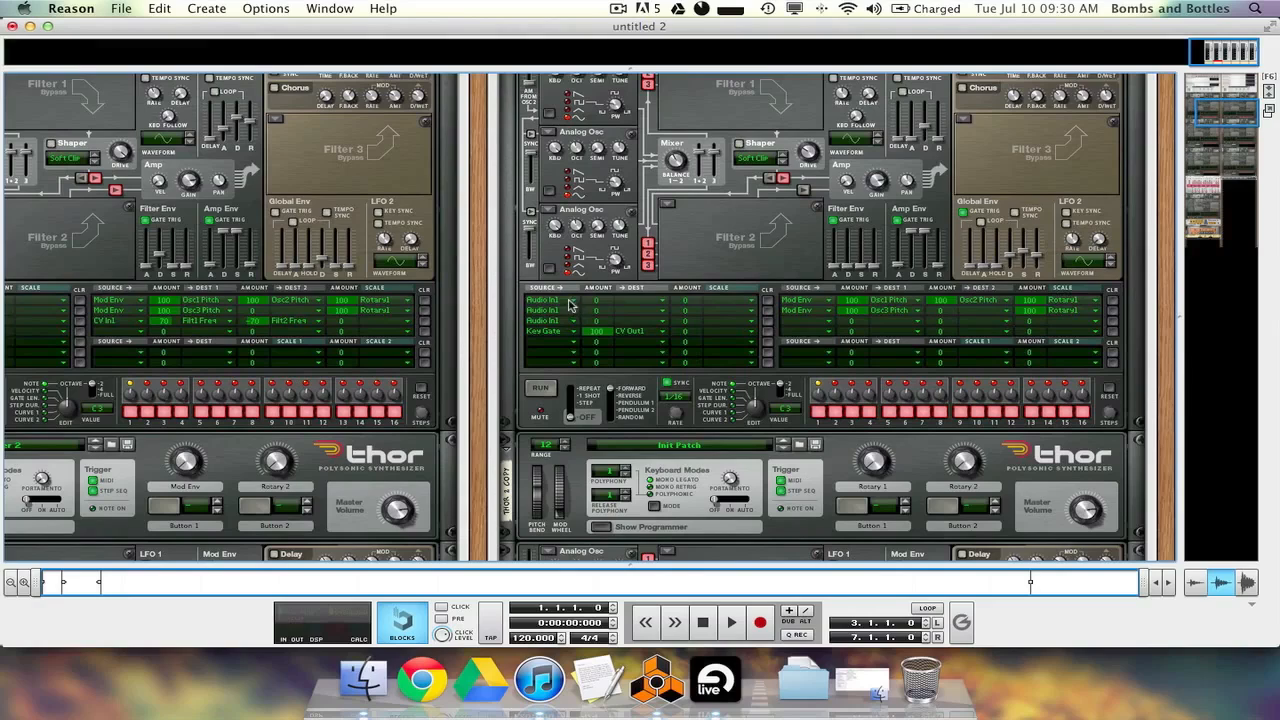
pyautogui.click(1232, 167)
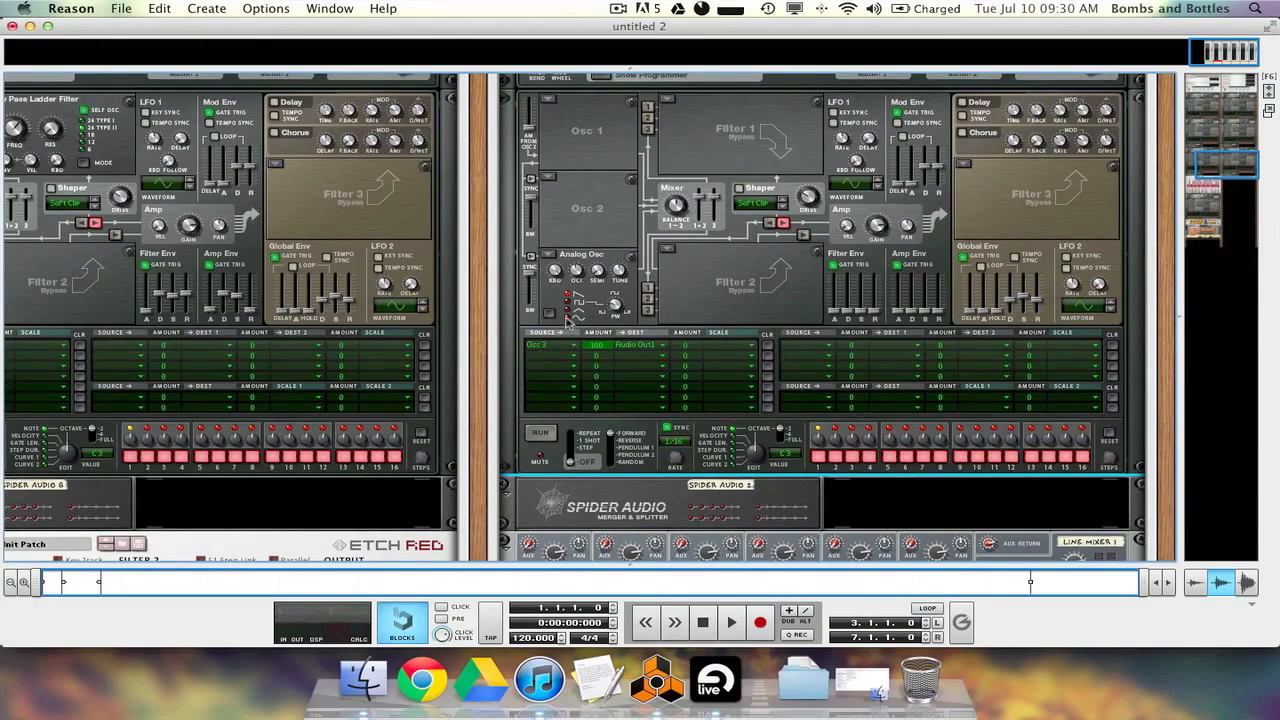
pyautogui.moveTo(1228, 152); pyautogui.dragTo(1244, 104)
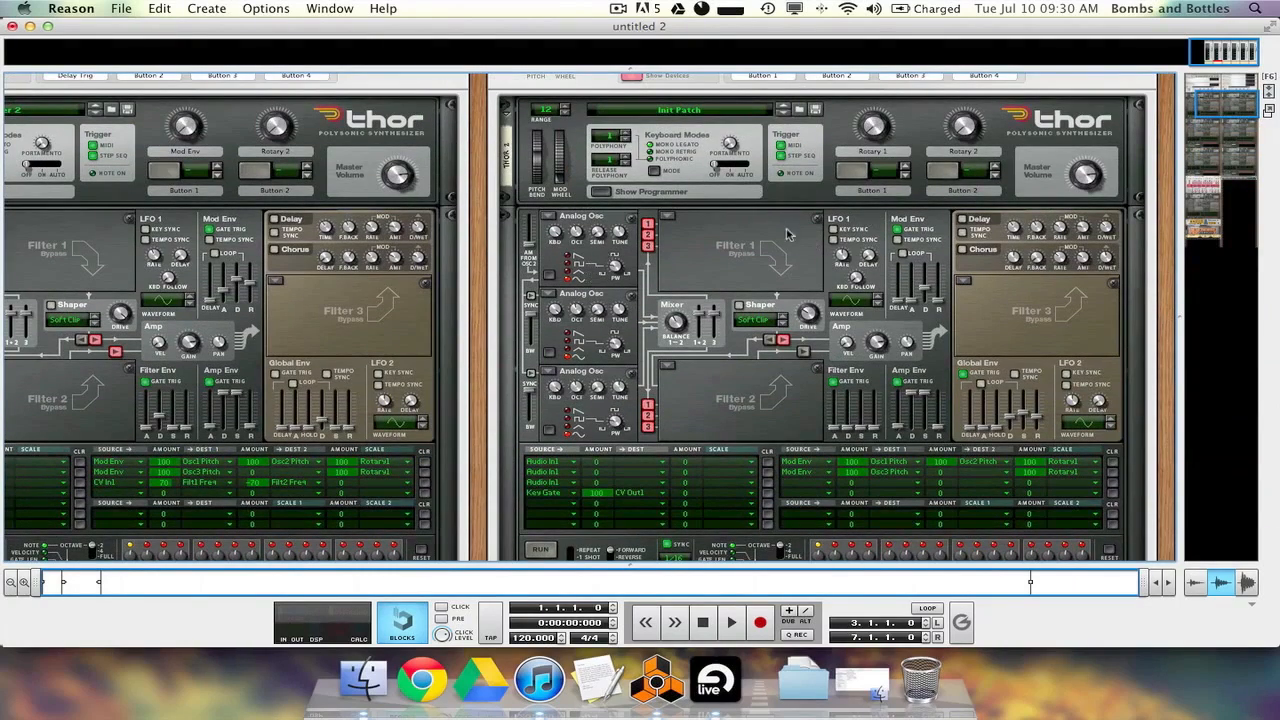
pyautogui.press('Tab')
pyautogui.press('Tab')
# Route the three Audio In1 rows of the TBM Combinator's Thor 1 to the Frequency (FM) of Osc 1, Osc 2 and Osc 3
pyautogui.hscroll(-5, 650, 468)
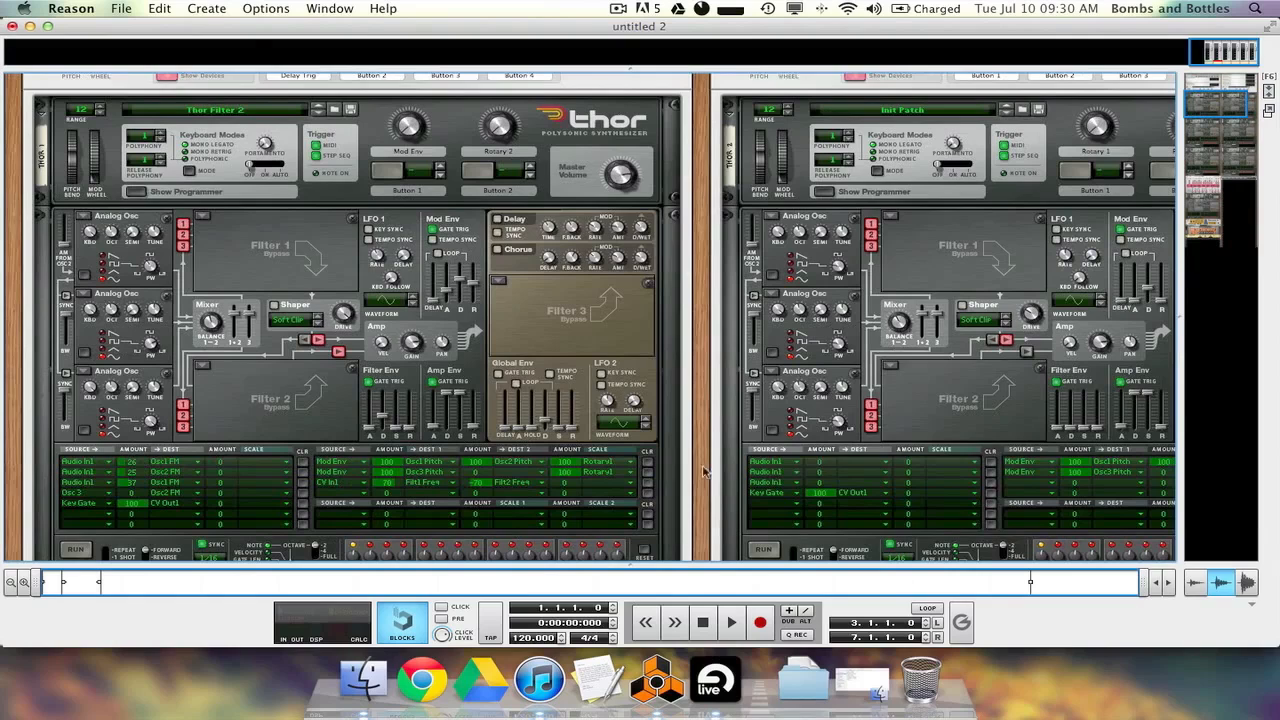
pyautogui.click(866, 463)
pyautogui.moveTo(908, 490)
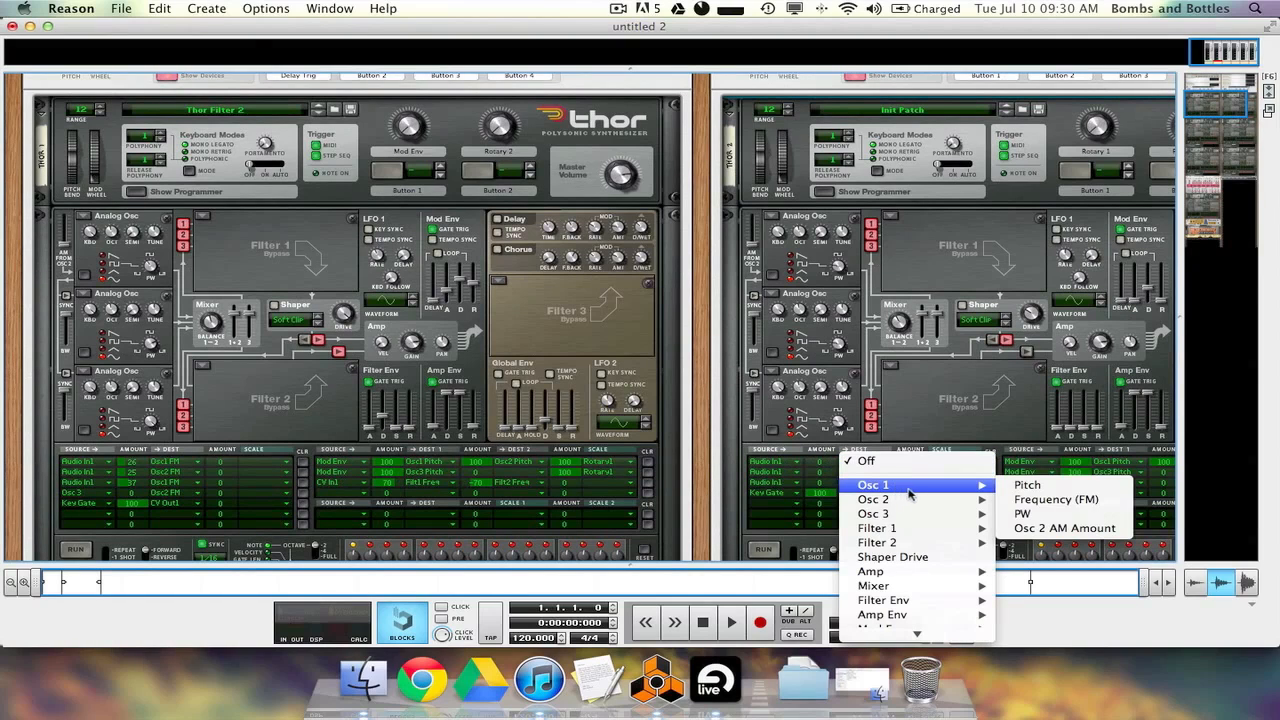
pyautogui.click(1045, 500)
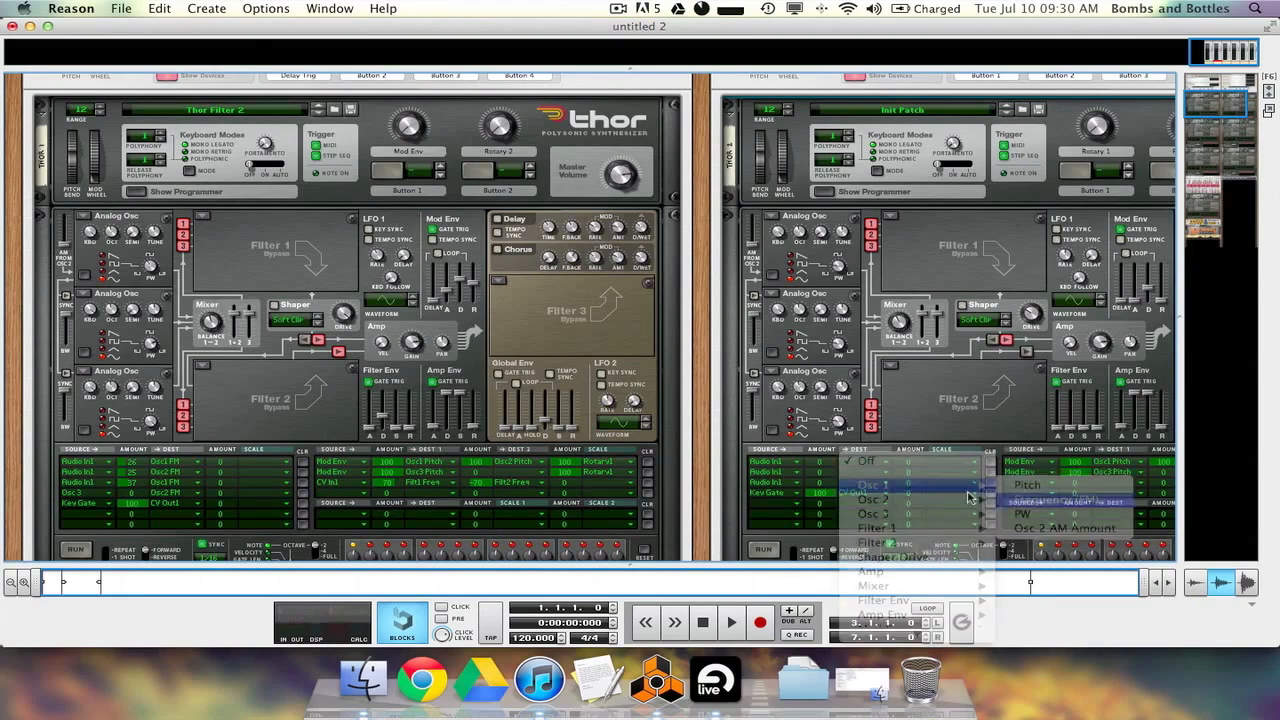
pyautogui.click(866, 472)
pyautogui.moveTo(910, 510)
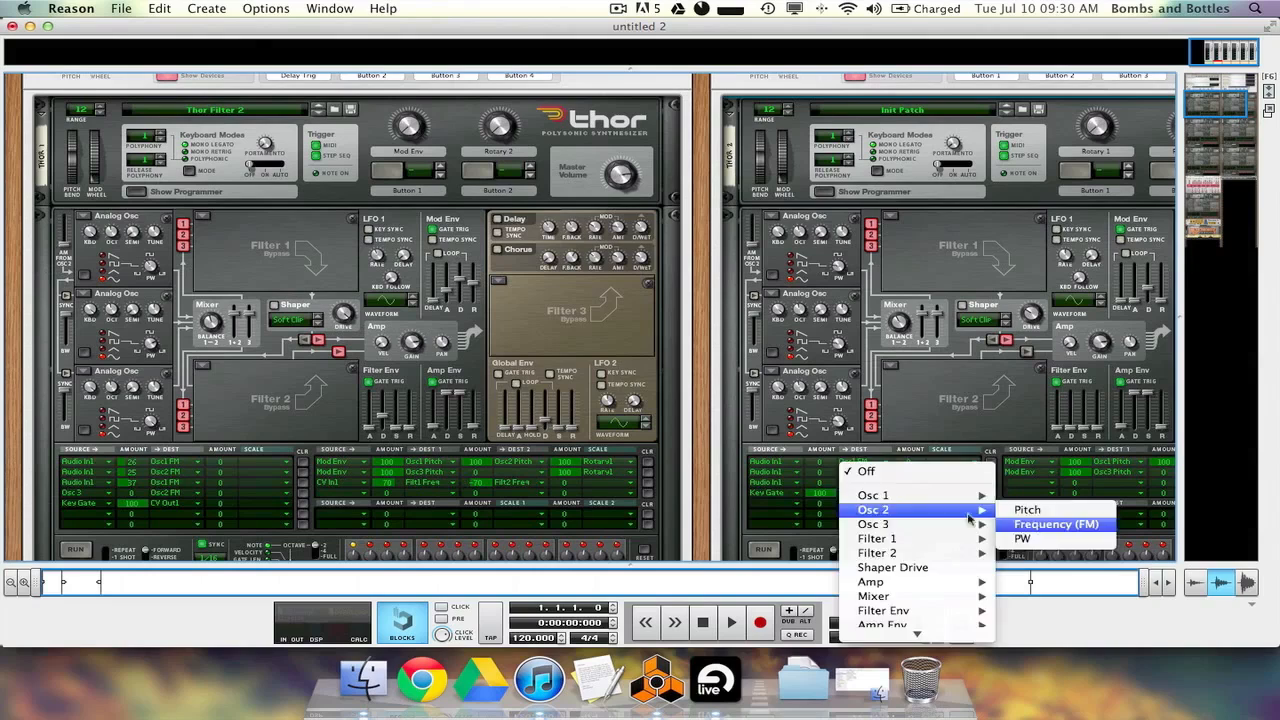
pyautogui.click(1050, 524)
pyautogui.click(866, 482)
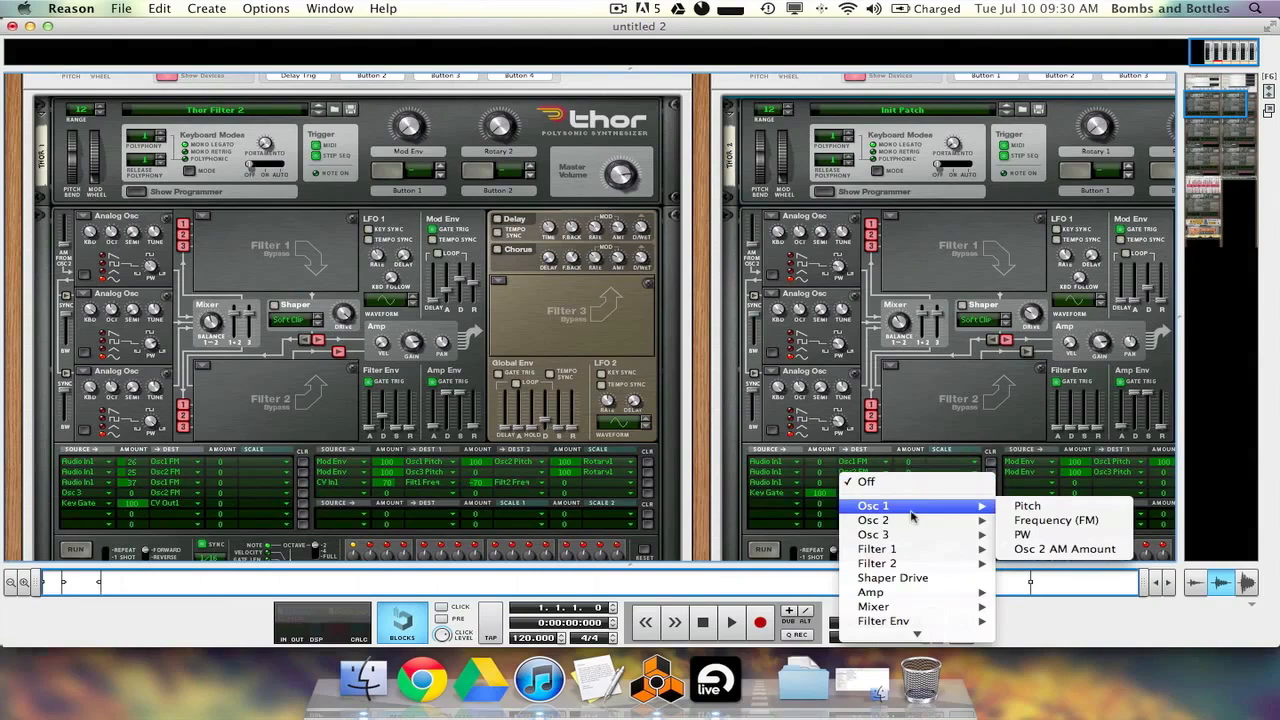
pyautogui.click(1030, 521)
pyautogui.click(859, 490)
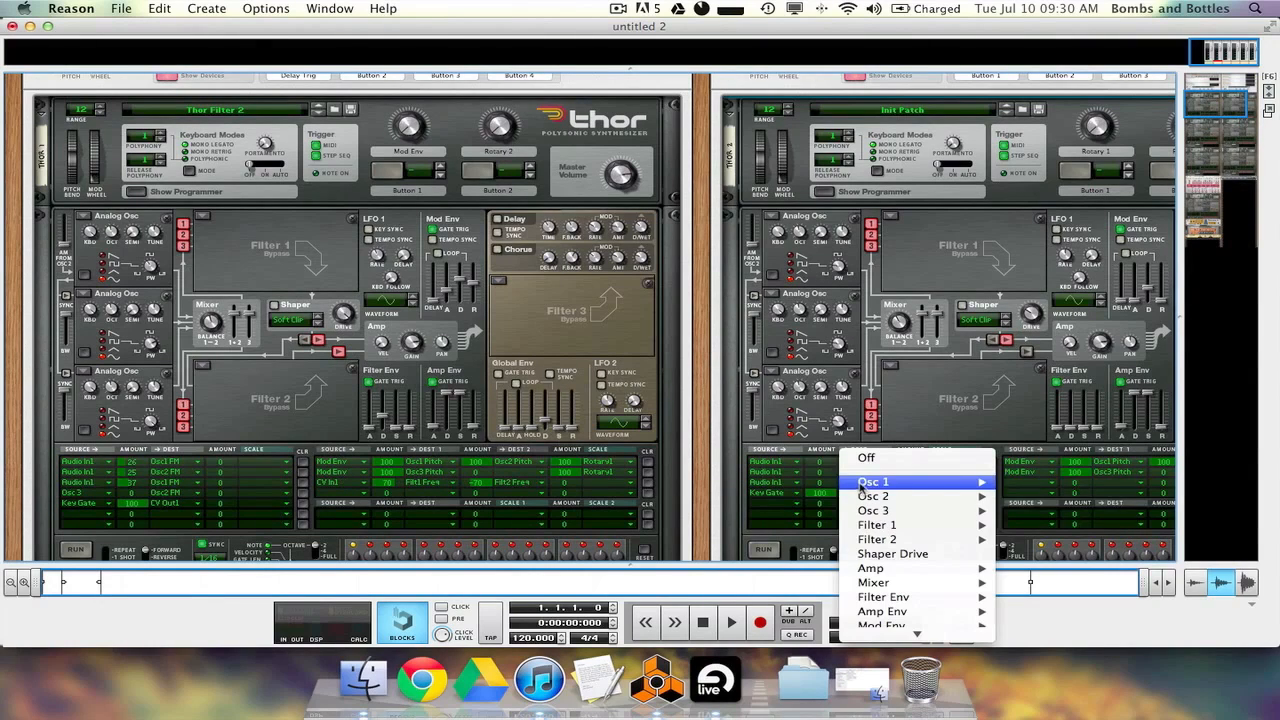
pyautogui.moveTo(912, 512)
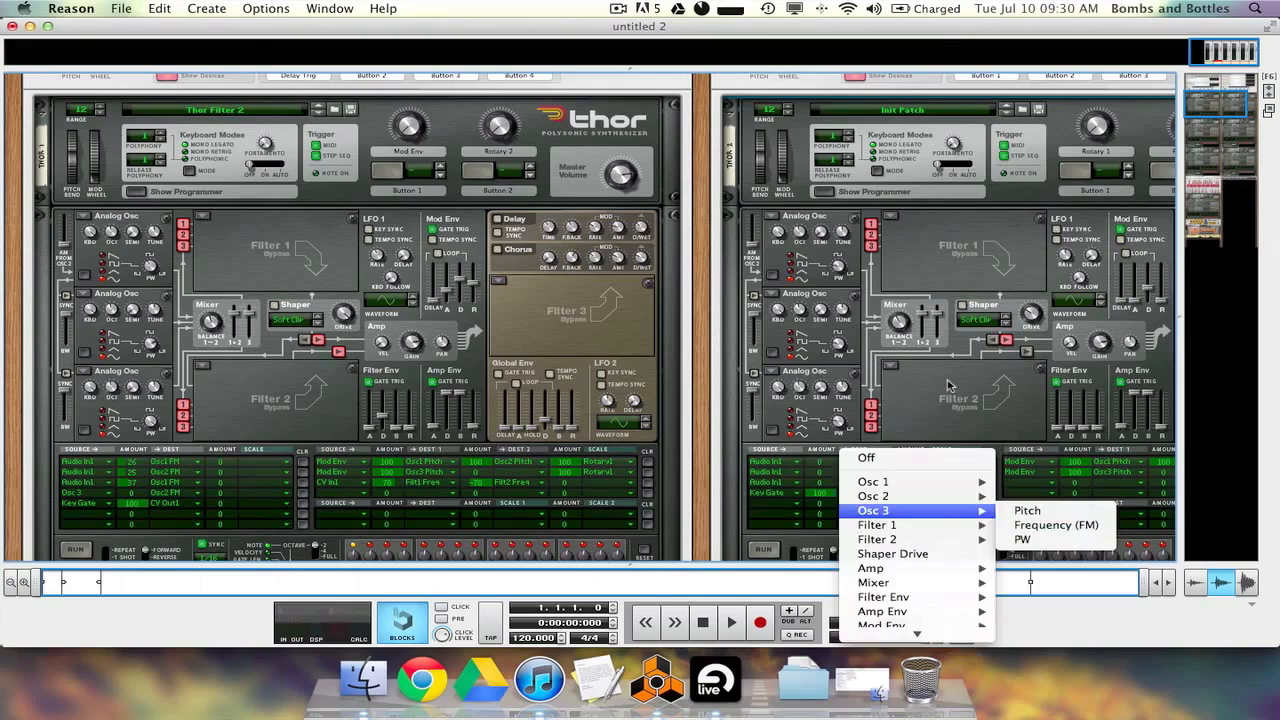
pyautogui.click(1062, 526)
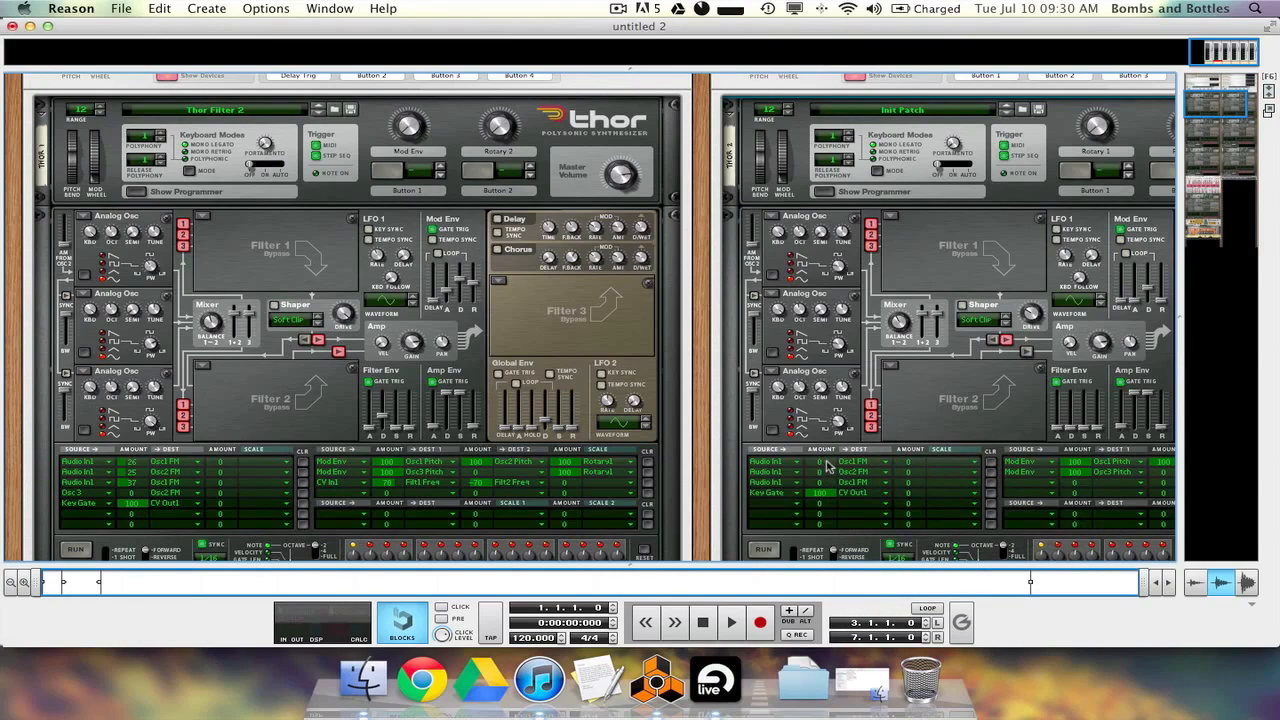
# Set the amounts of Thor 1's three Audio In1 FM routings to 26, 25 and 37
pyautogui.moveTo(826, 466); pyautogui.dragTo(828, 447)
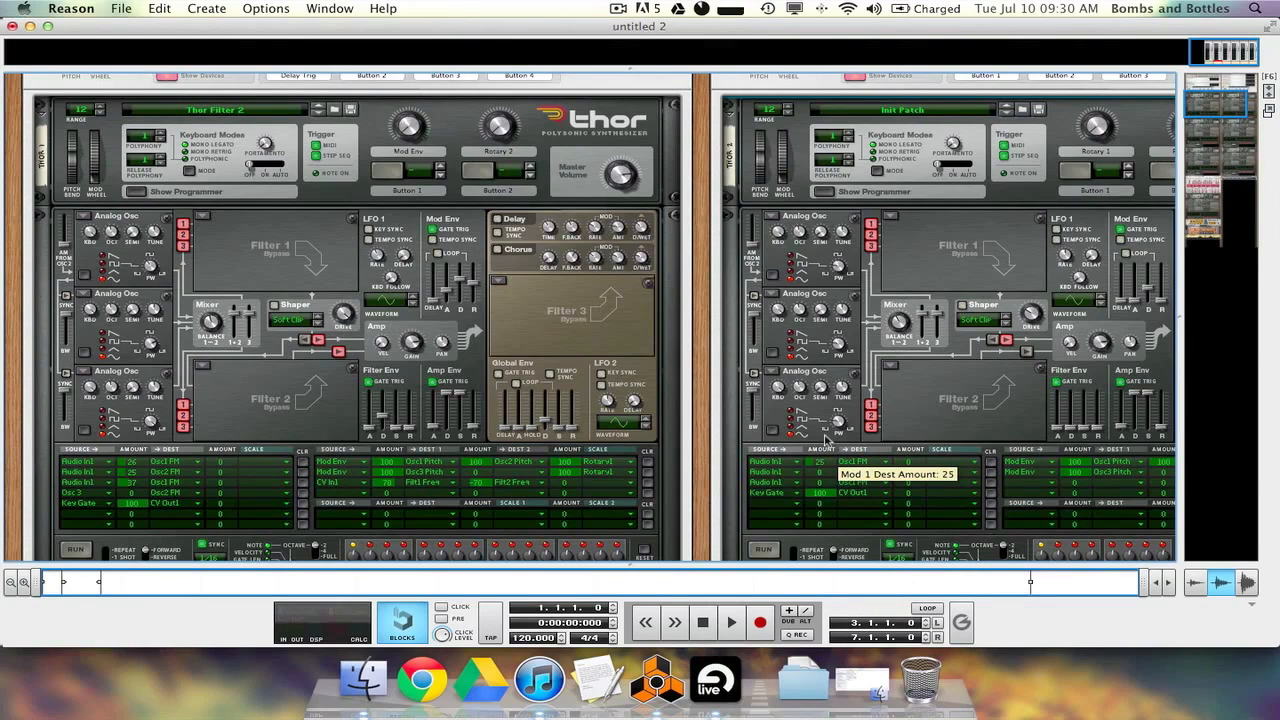
pyautogui.moveTo(828, 478); pyautogui.dragTo(832, 455)
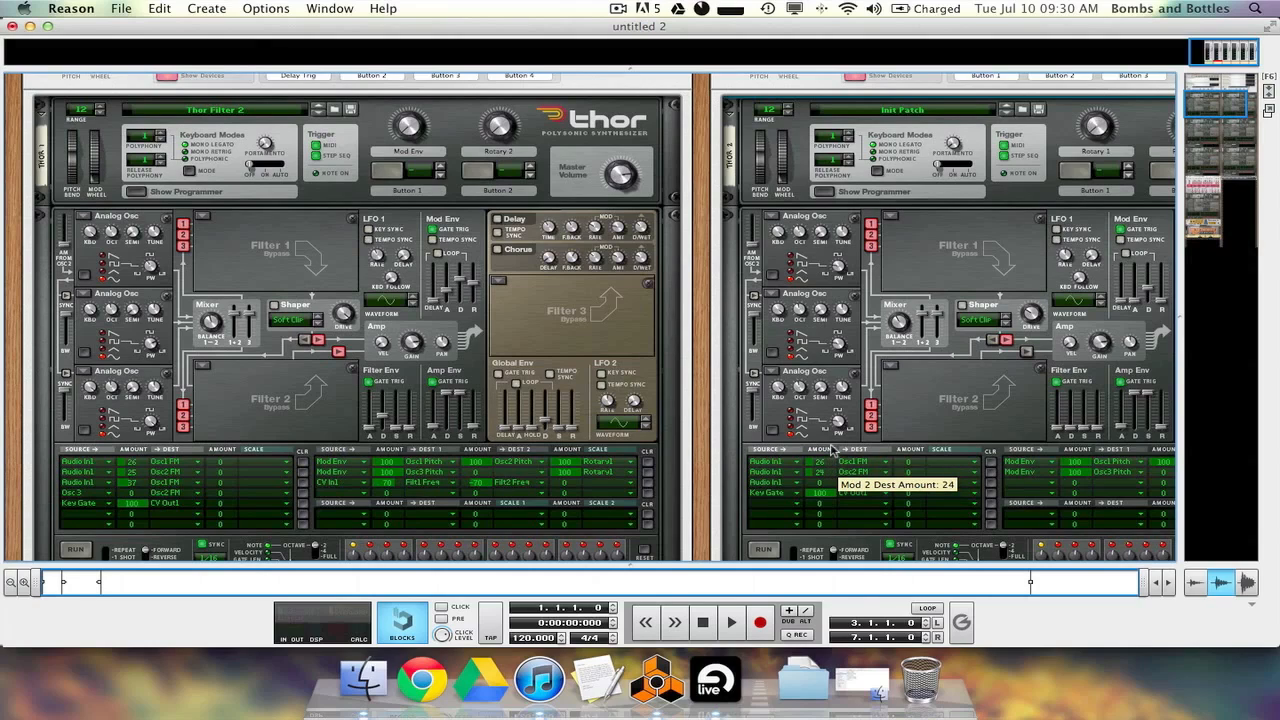
pyautogui.moveTo(833, 486); pyautogui.dragTo(833, 463)
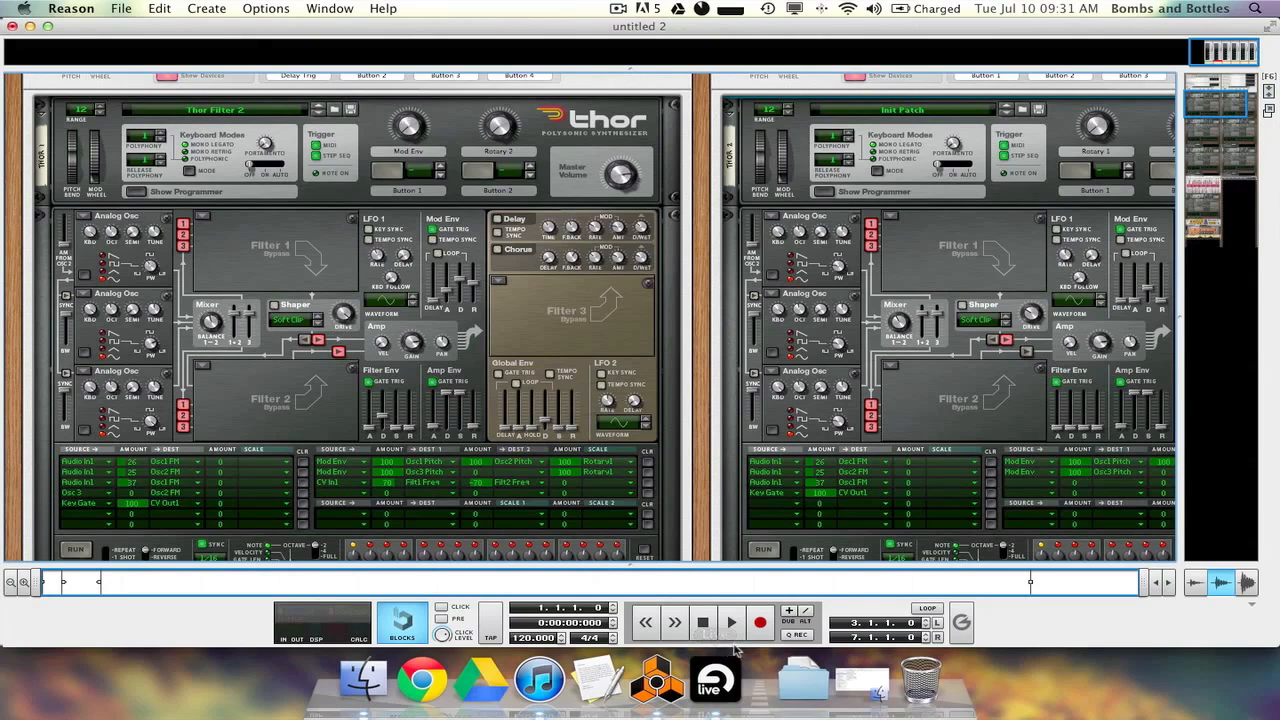
# Switch to Live to examine the sound's spectrum, and return to the two Thor 1 devices in Reason
pyautogui.click(714, 678)
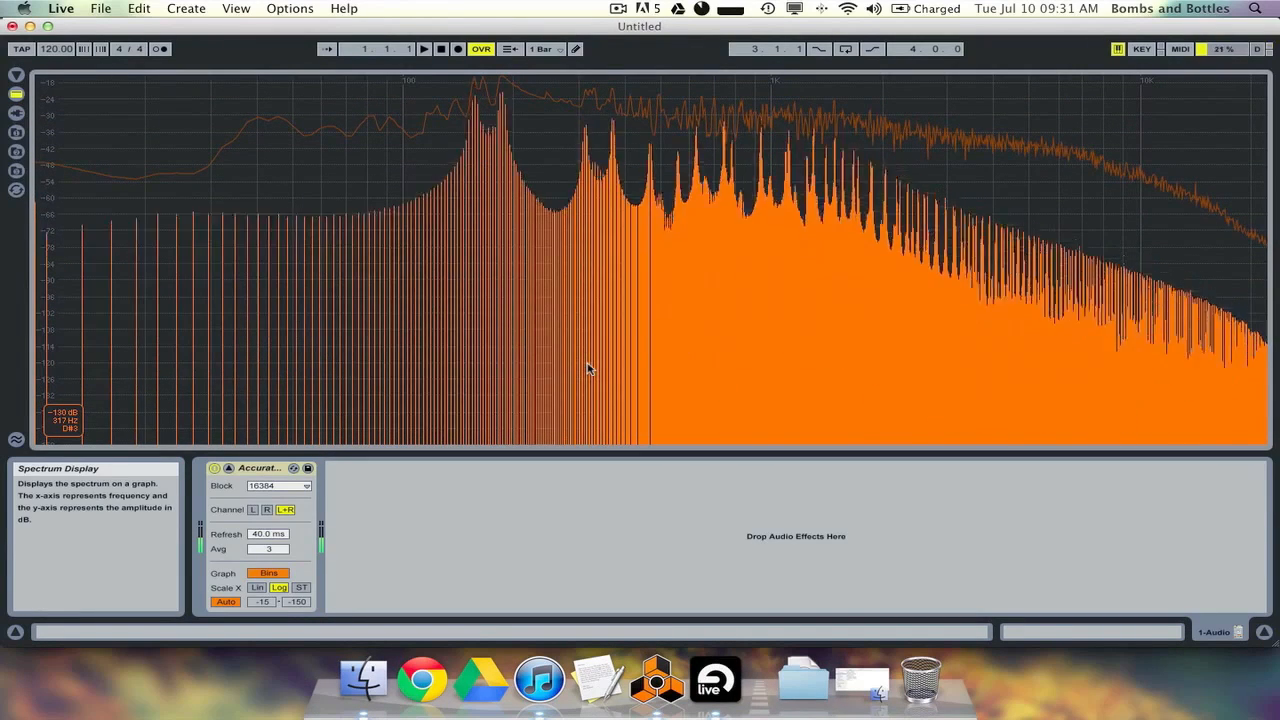
pyautogui.click(671, 686)
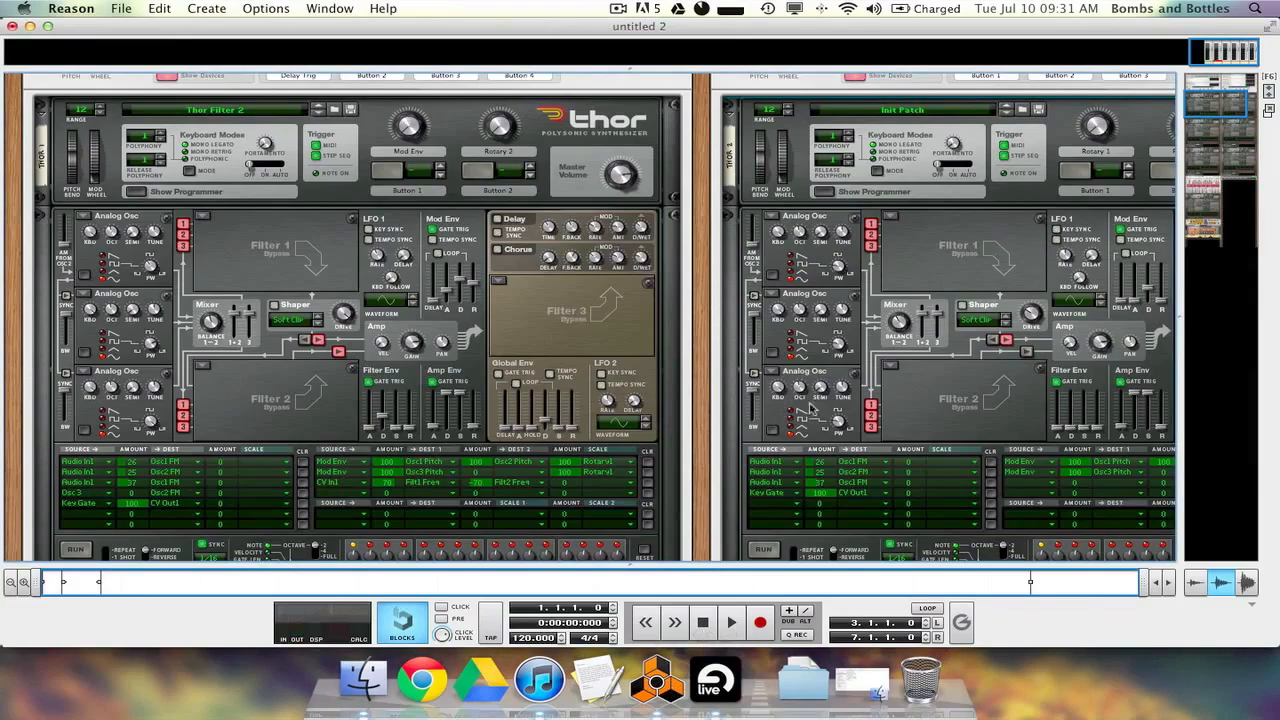
pyautogui.hscroll(3, 950, 284)
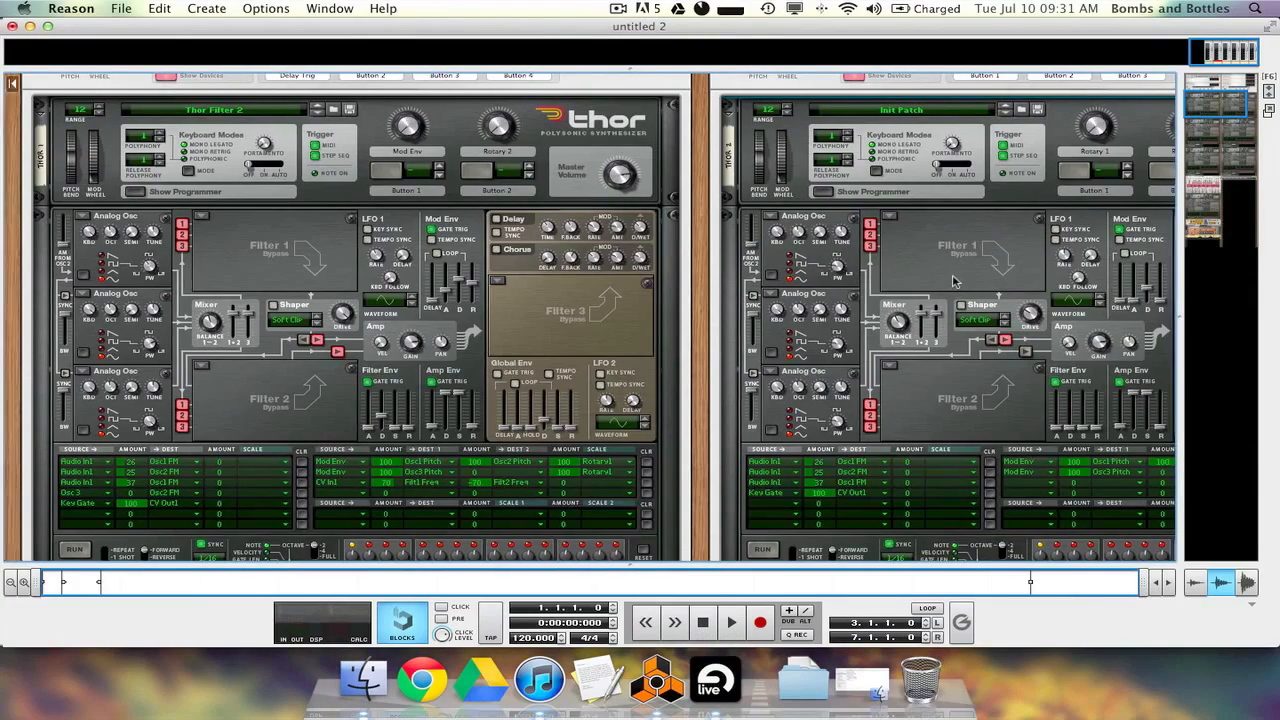
pyautogui.hscroll(2, 955, 280)
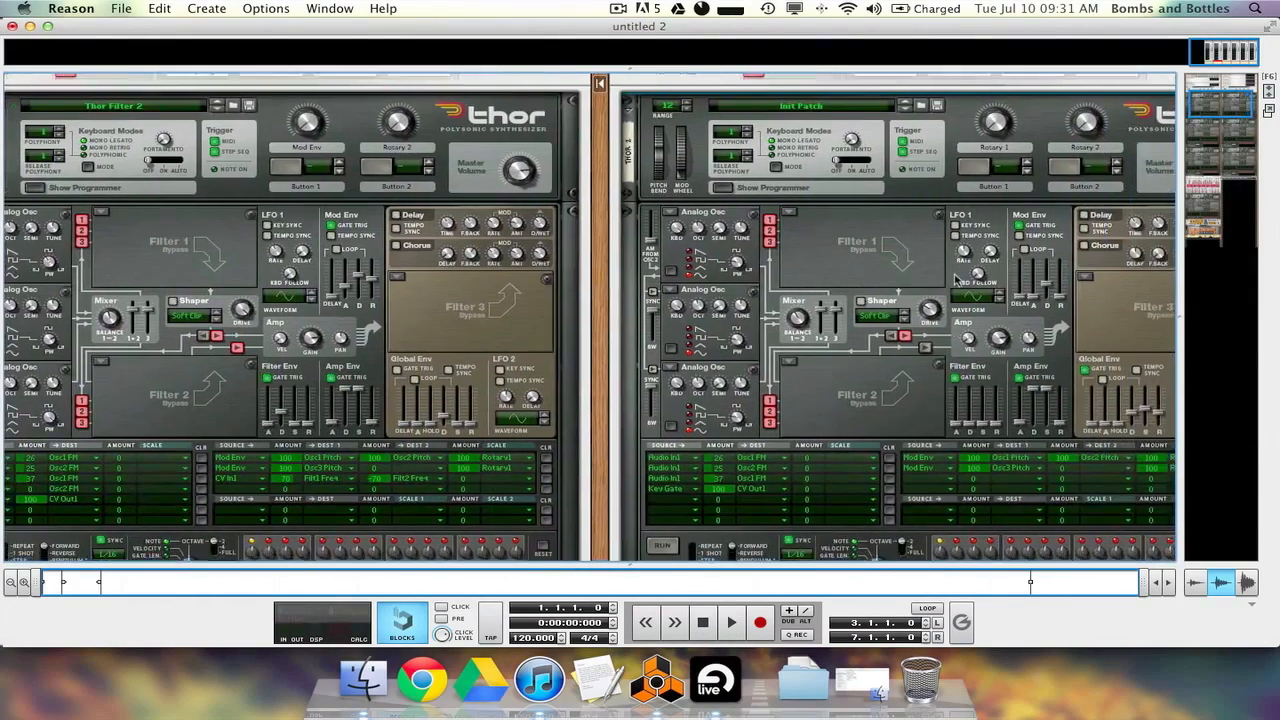
# Match the Audio In1 amounts of the TBM Combinator's Thor 1 Copy to the pre-made Thor, with 52 in the first row and 60 in the third
pyautogui.scroll(5, 955, 280)
pyautogui.scroll(-6, 955, 280)
pyautogui.hscroll(-3, 955, 280)
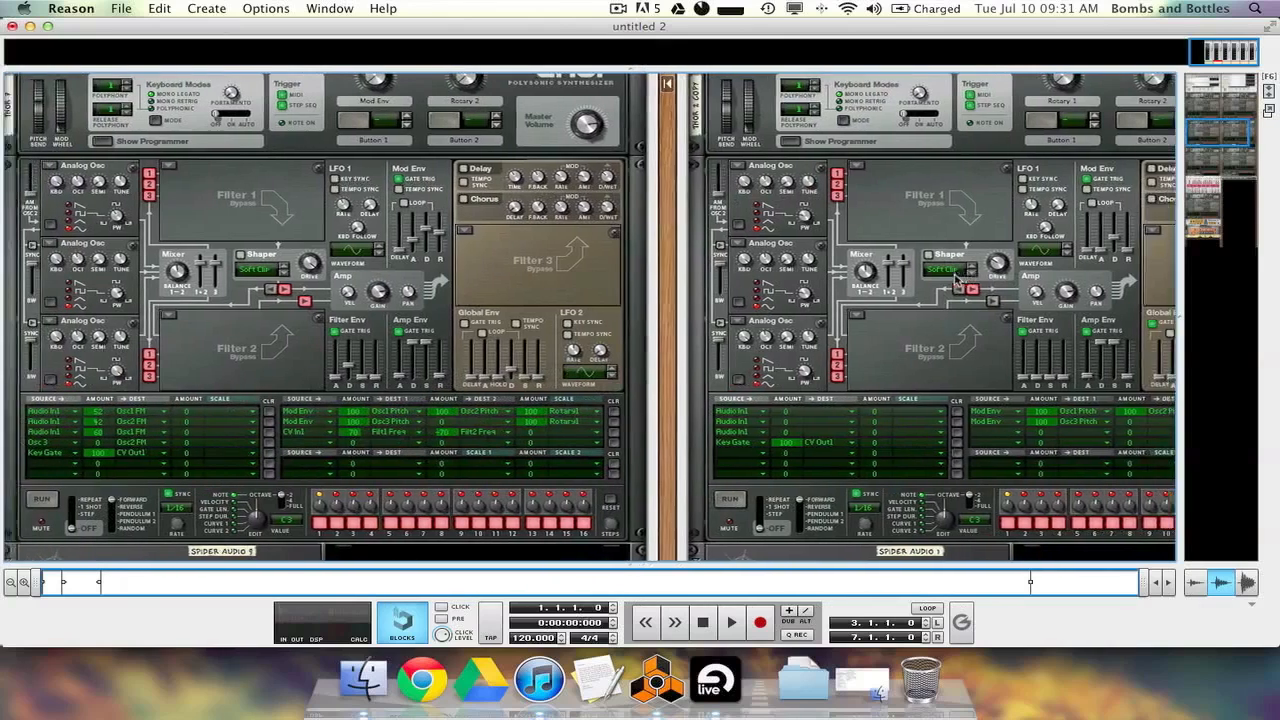
pyautogui.moveTo(830, 418); pyautogui.dragTo(826, 355)
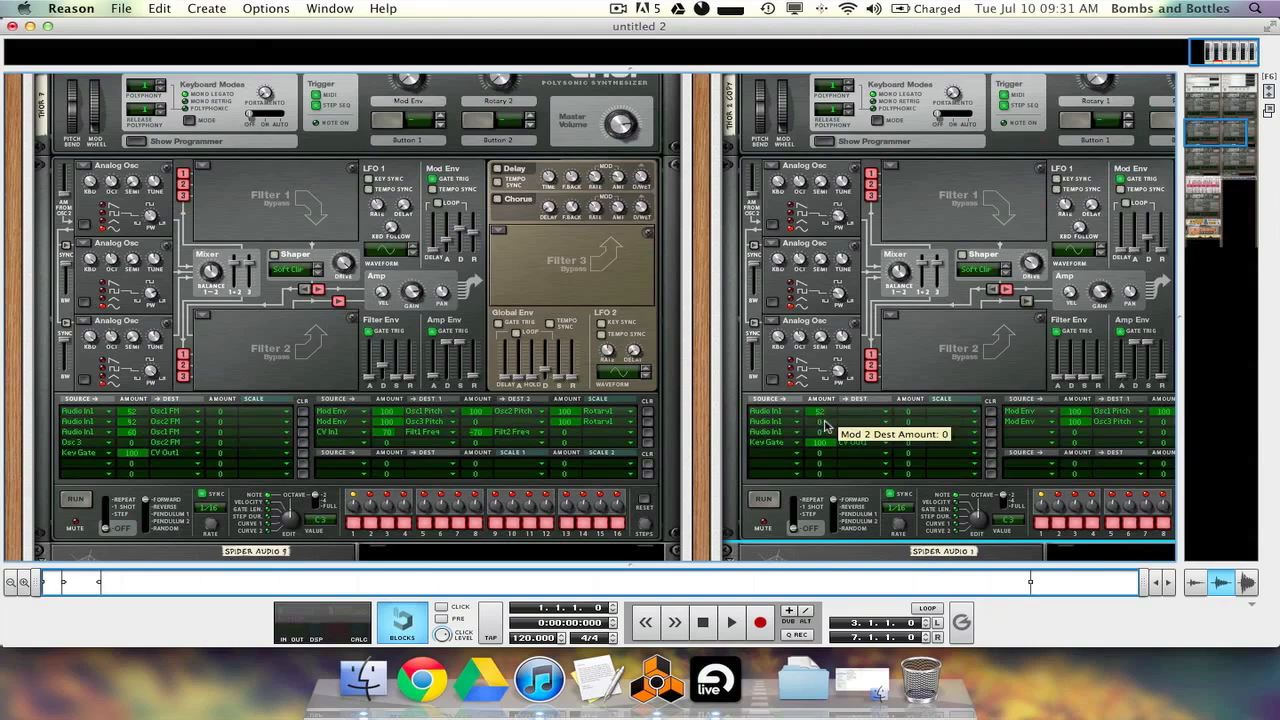
pyautogui.moveTo(823, 423); pyautogui.dragTo(828, 402)
pyautogui.moveTo(828, 432); pyautogui.dragTo(829, 385)
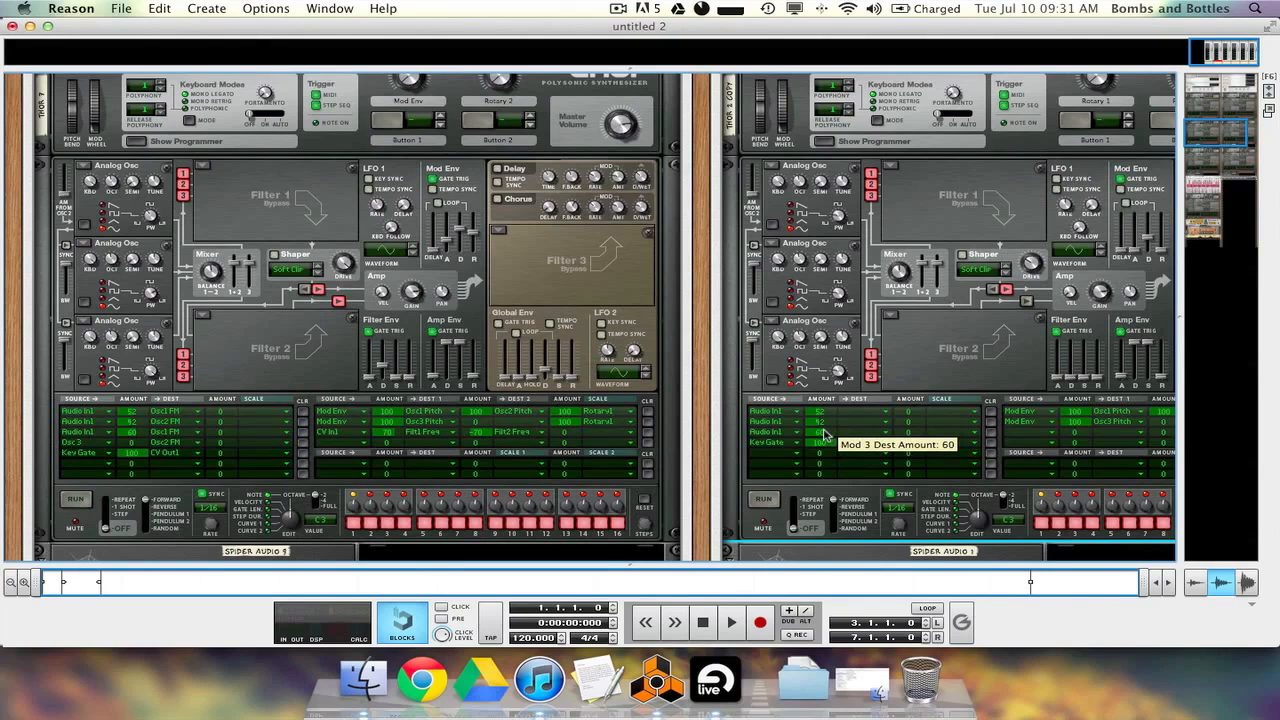
# Route the three Audio In1 rows of the Thor 1 Copy to the Frequency (FM) of Osc 1, Osc 2 and Osc 3
pyautogui.click(866, 412)
pyautogui.moveTo(892, 436)
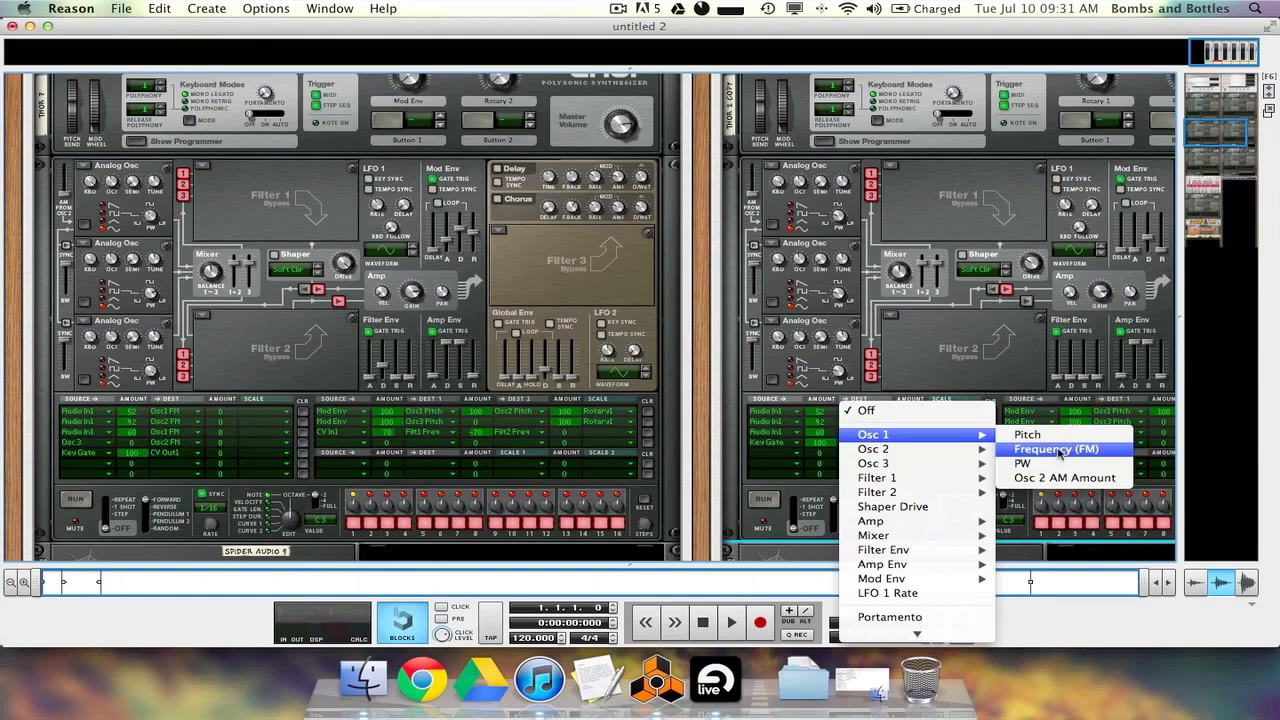
pyautogui.click(1060, 450)
pyautogui.moveTo(885, 459)
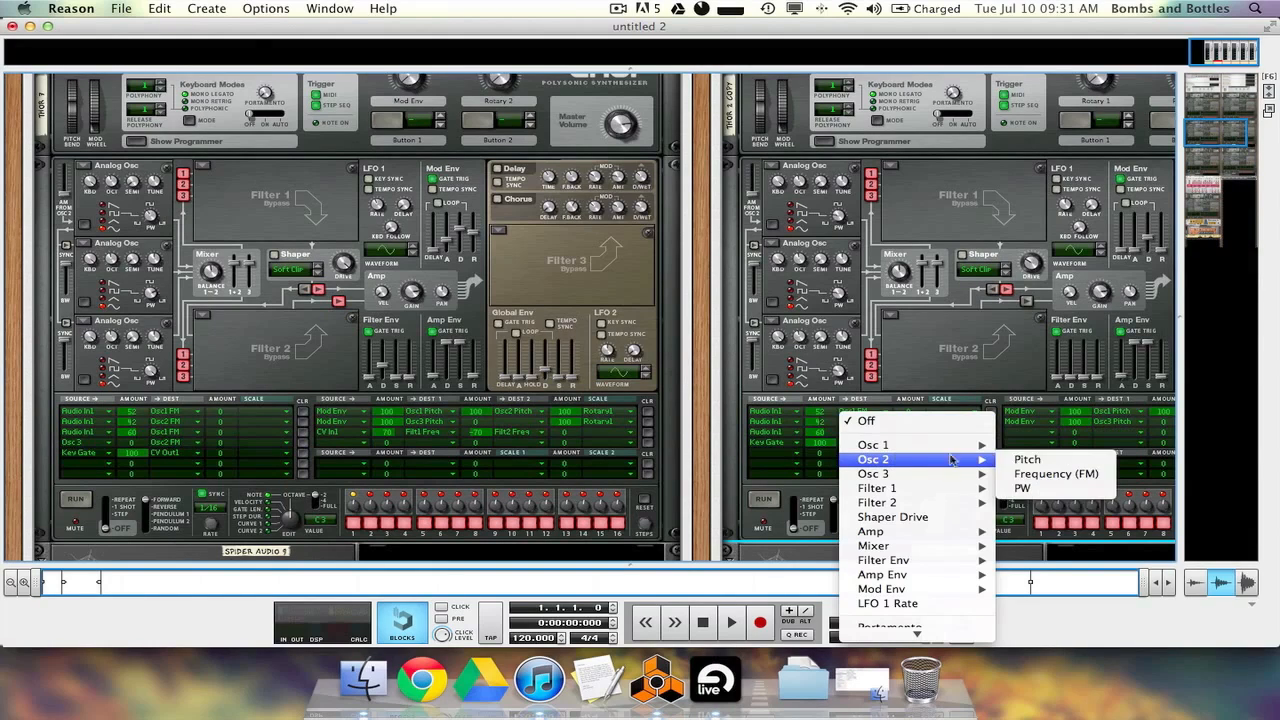
pyautogui.click(1045, 464)
pyautogui.click(866, 433)
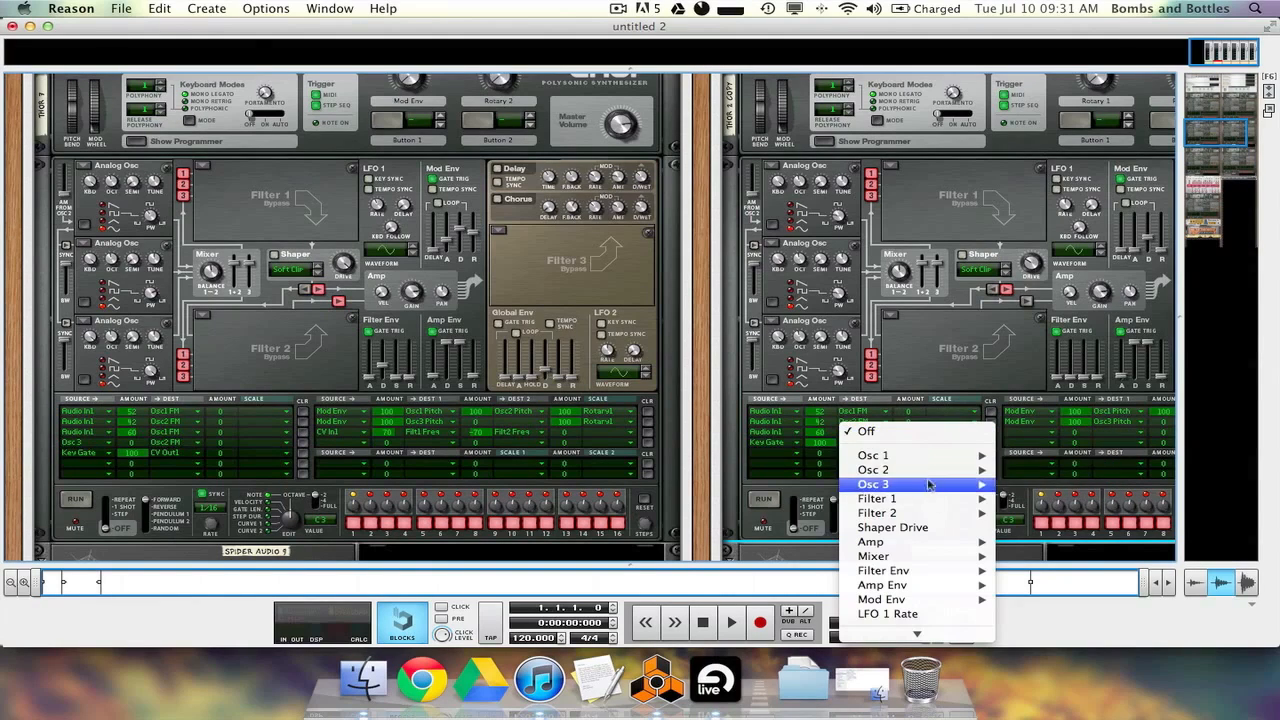
# Route Audio In1 to Osc3 FM in the third modulation row of the second Thor and check the sound's spectrum in Live
pyautogui.click(1040, 471)
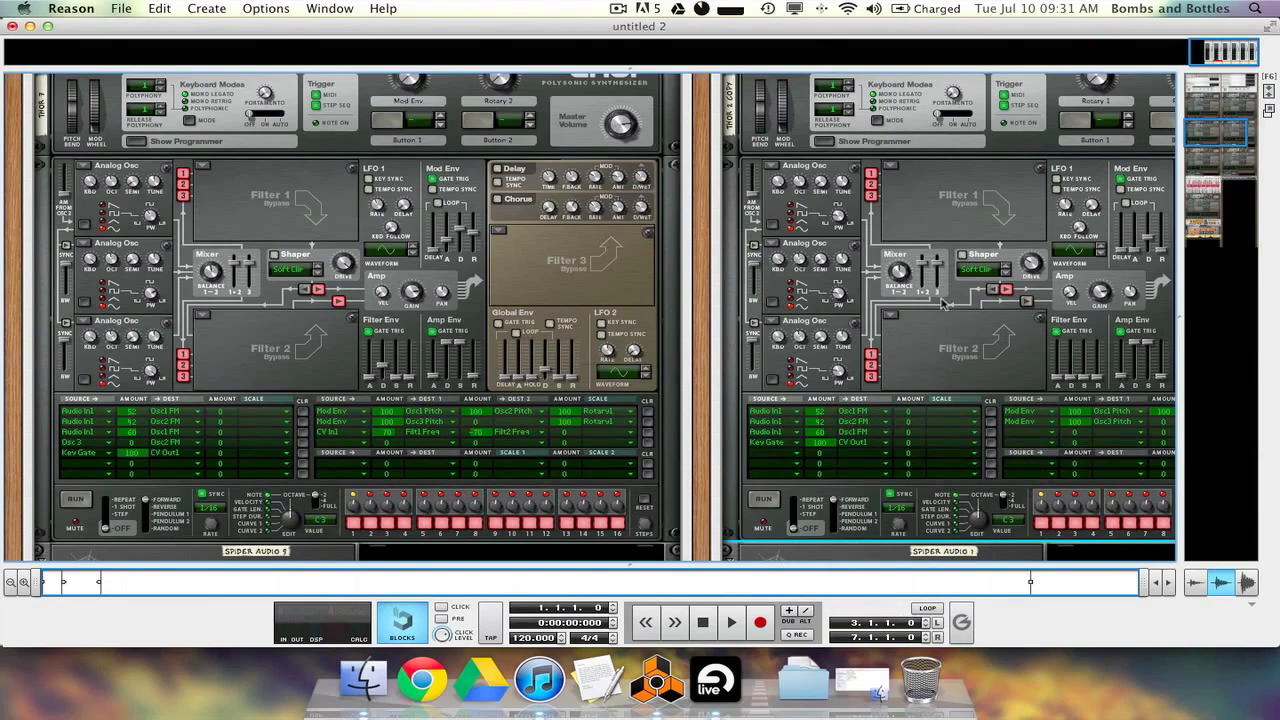
pyautogui.click(716, 684)
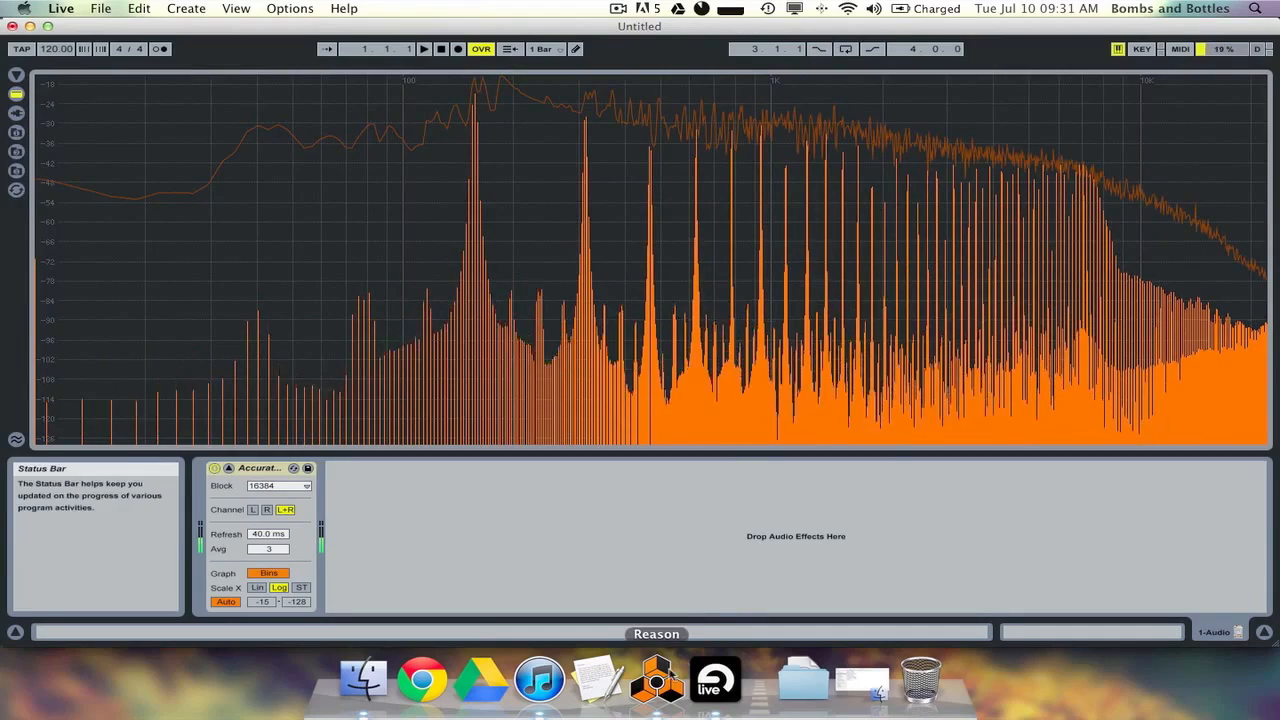
pyautogui.press('super+Tab')
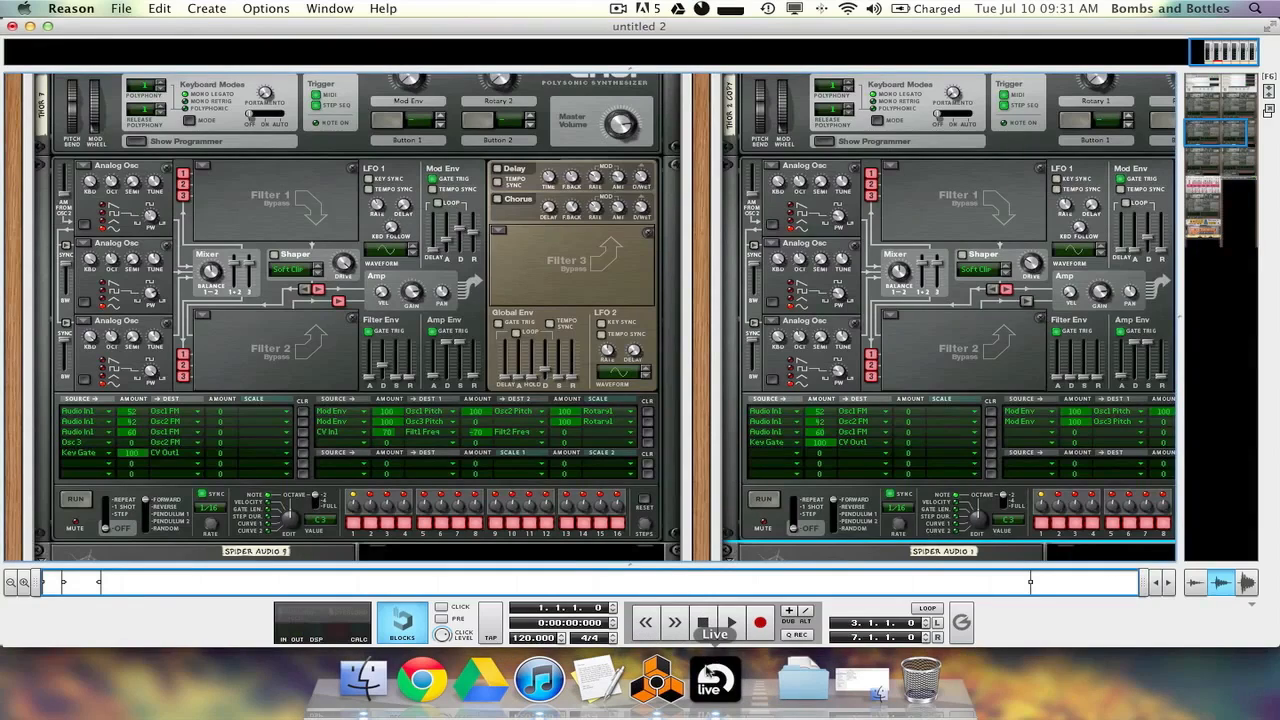
pyautogui.click(710, 672)
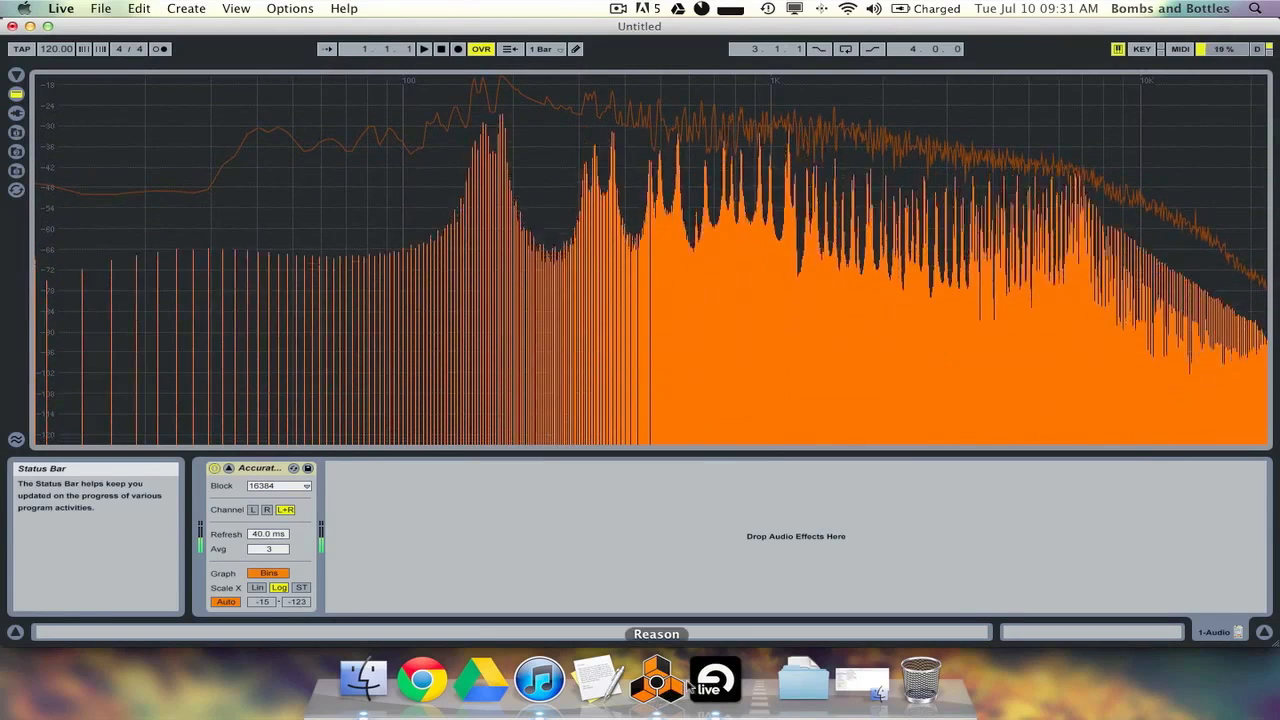
pyautogui.click(655, 685)
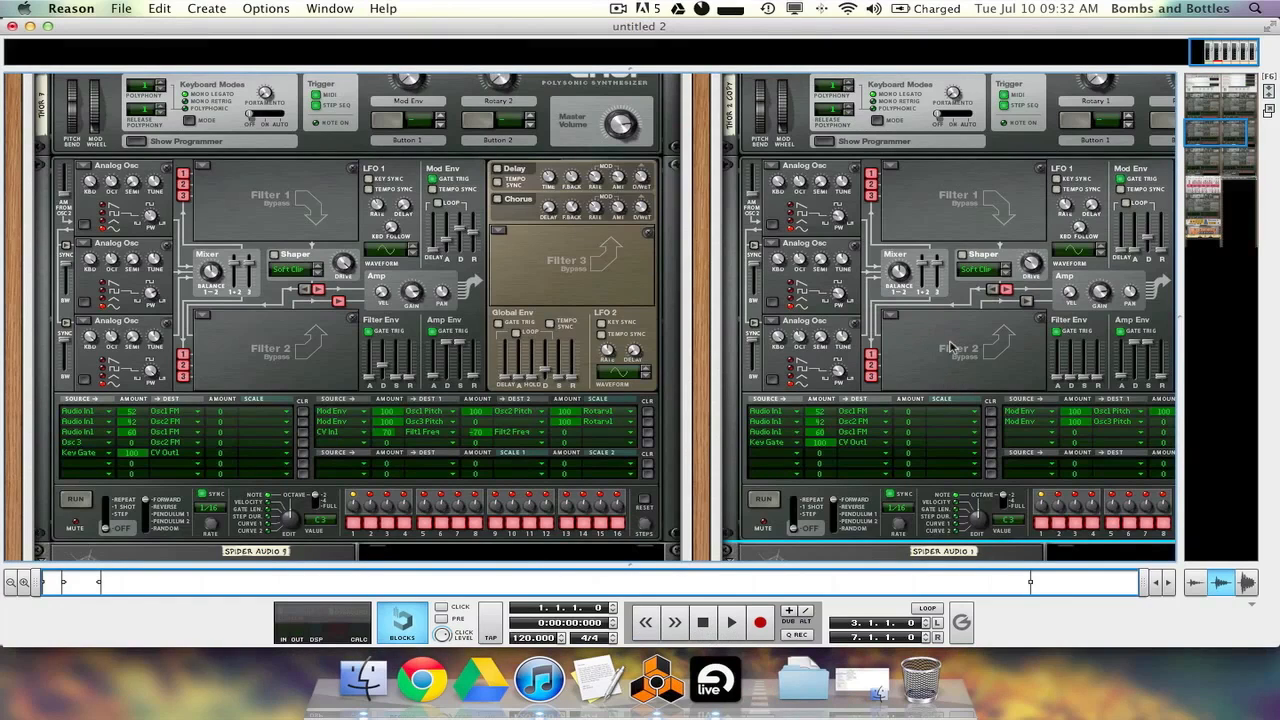
# Adjust the Osc 3 octave on the Operator 3 Thor and examine the spectrum in Live before returning to Reason
pyautogui.scroll(-10, 950, 347)
pyautogui.hscroll(3, 950, 347)
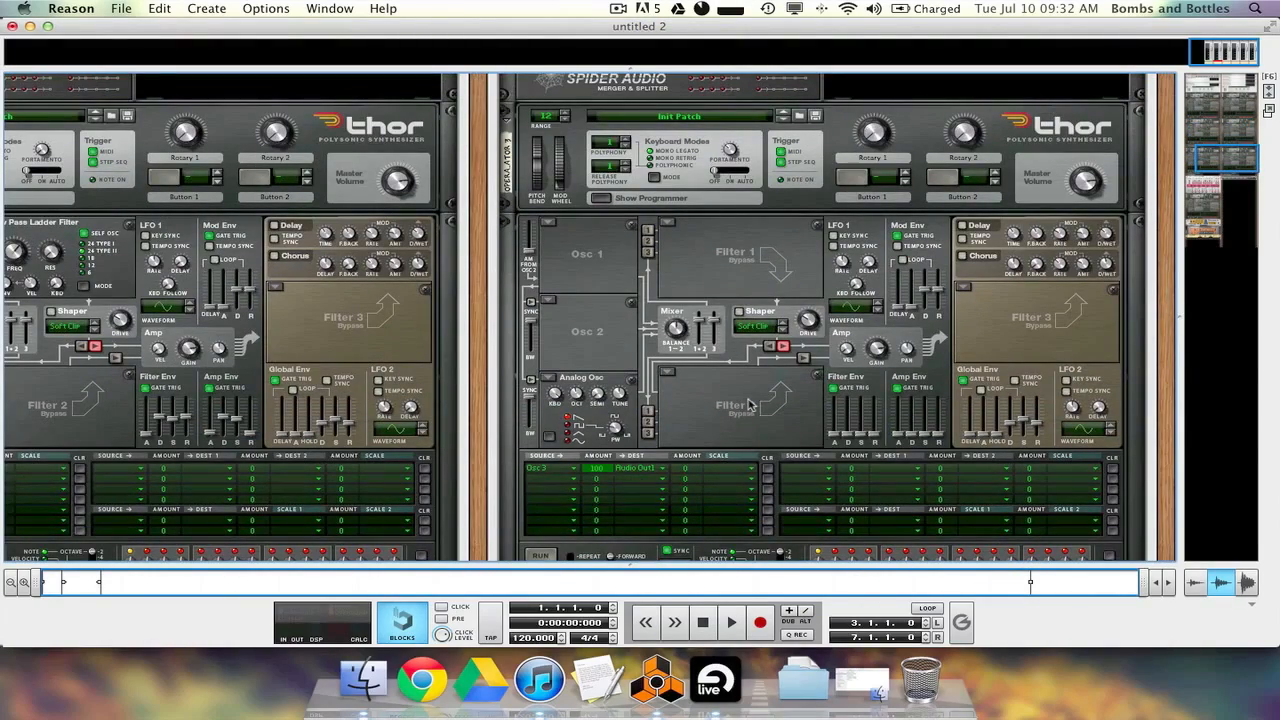
pyautogui.click(576, 392)
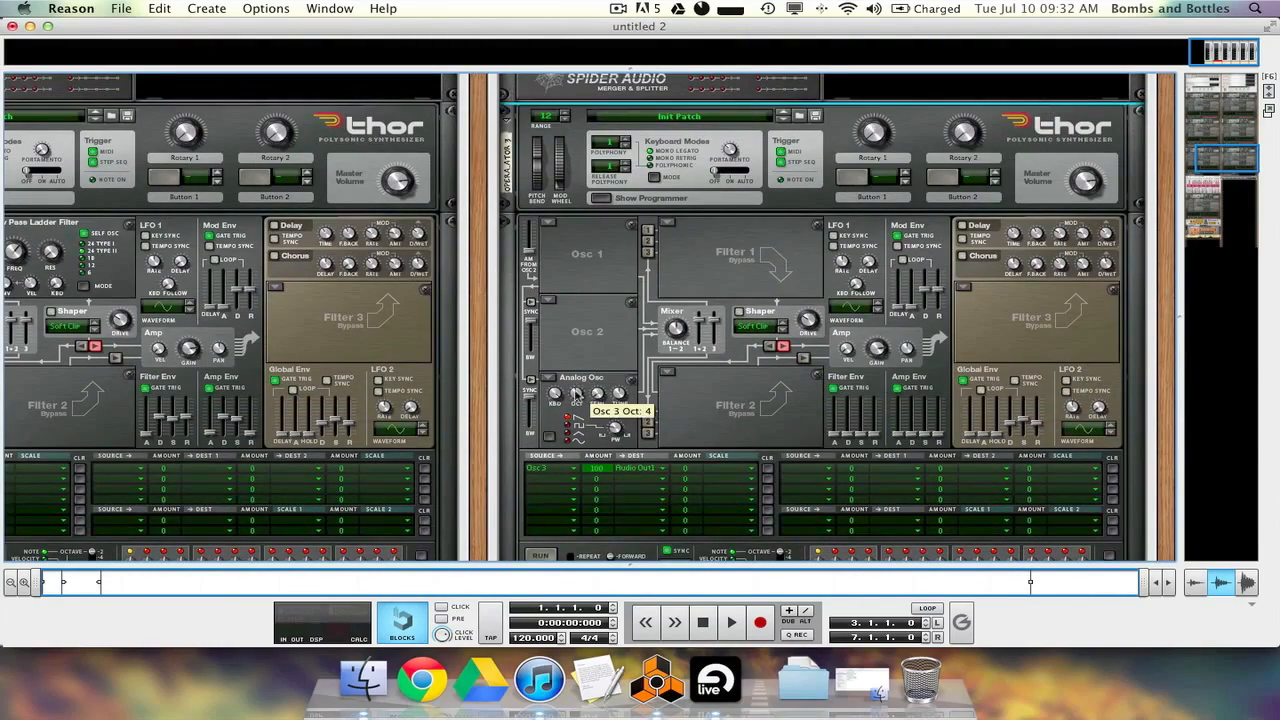
pyautogui.moveTo(577, 393)
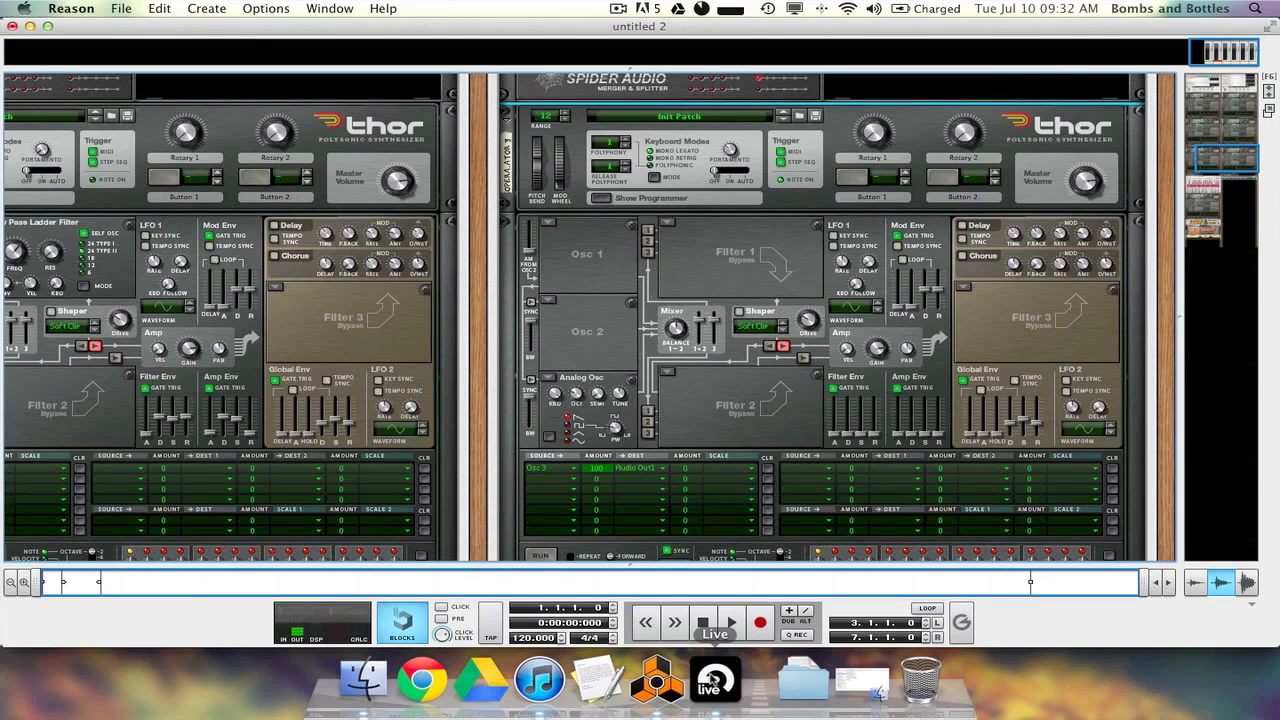
pyautogui.click(712, 680)
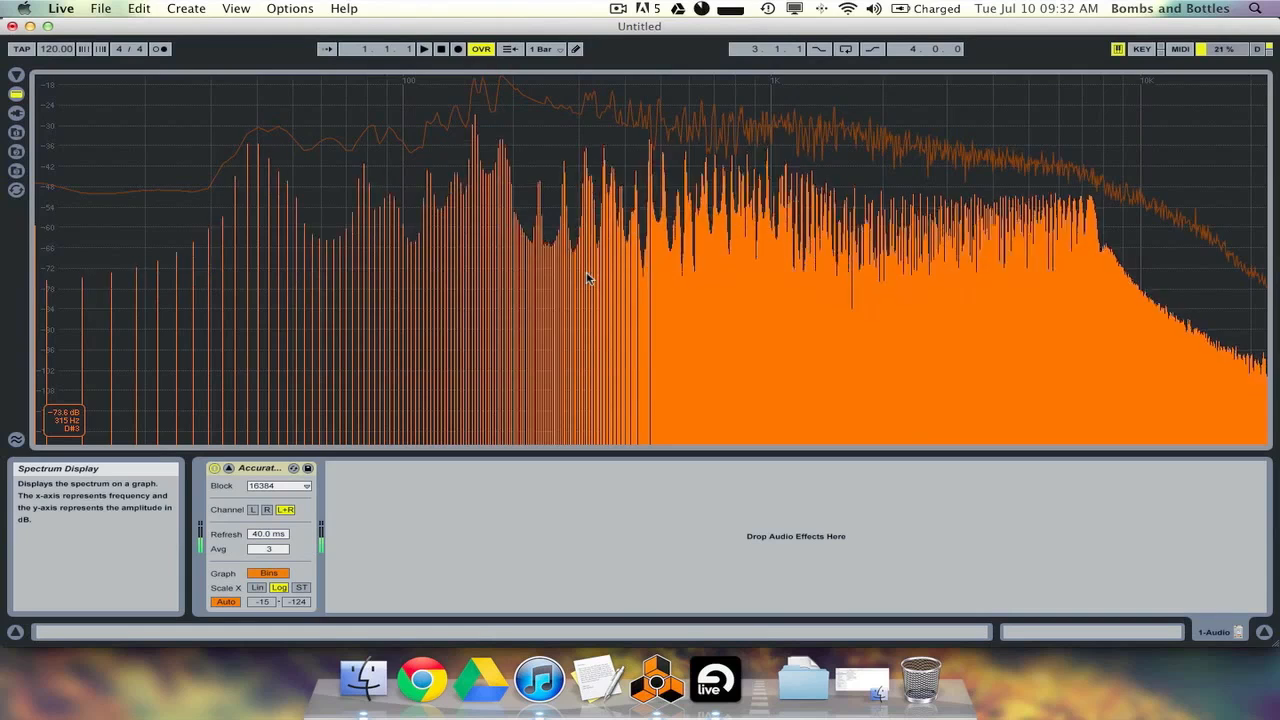
pyautogui.click(657, 680)
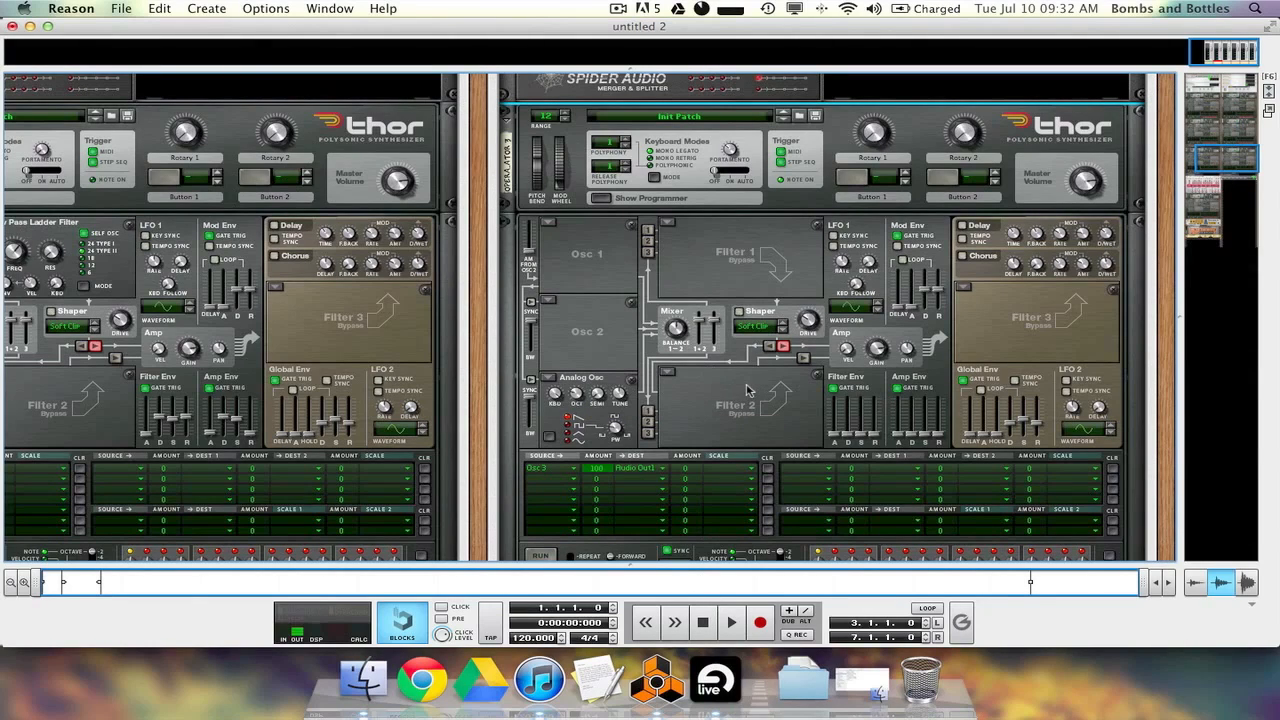
# Try an amount of 100 for Audio In1 to Osc2 FM in the Thor above Operator 3, and undo that change
pyautogui.moveTo(1232, 146); pyautogui.dragTo(1250, 150)
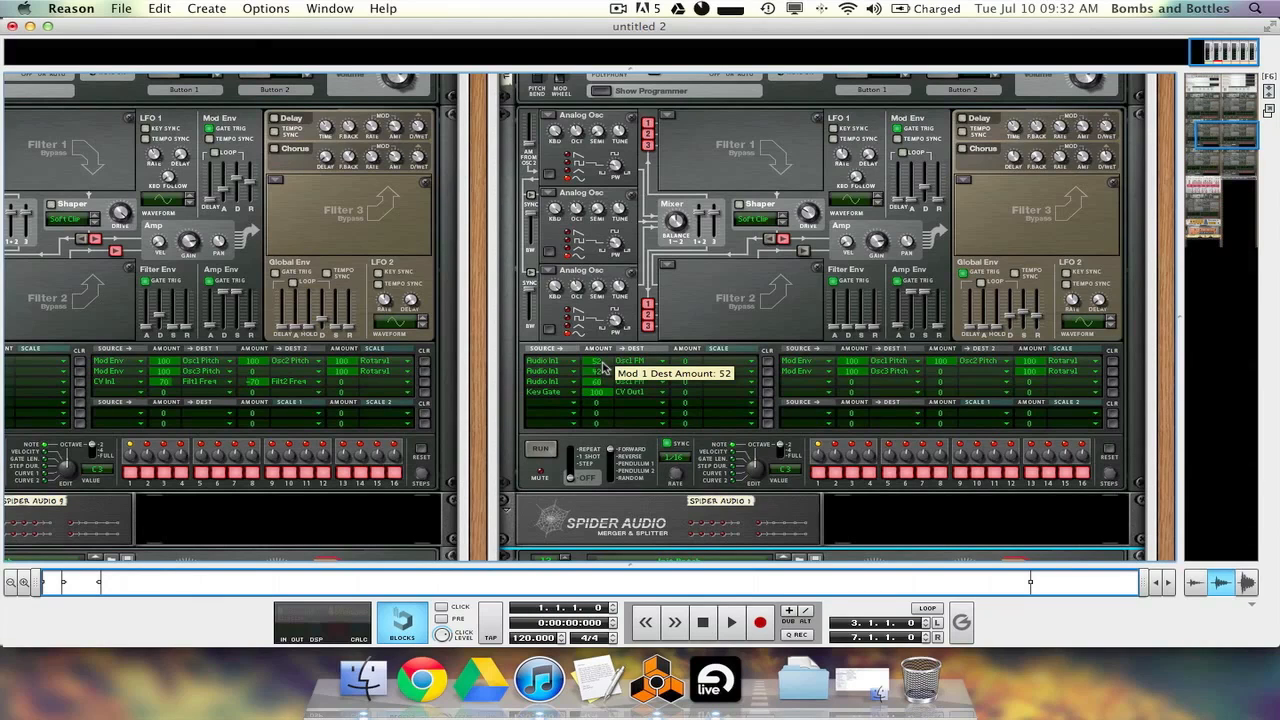
pyautogui.hscroll(-2, 600, 372)
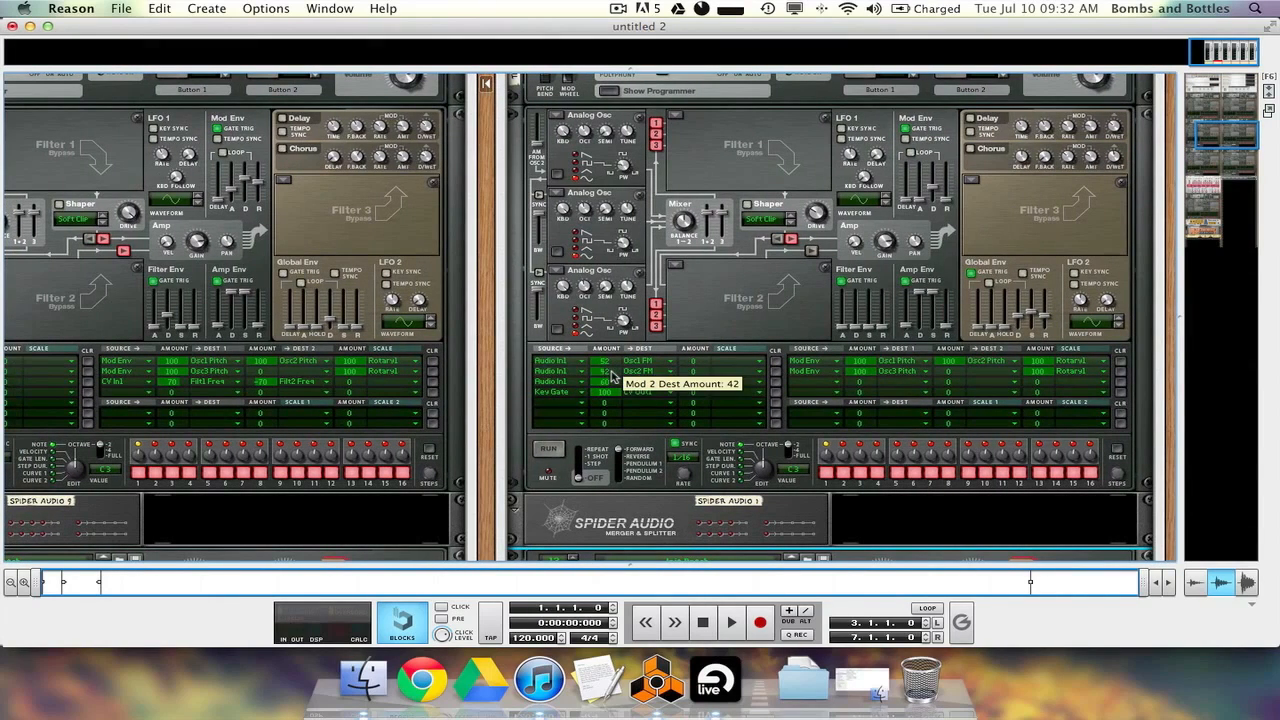
pyautogui.click(612, 375)
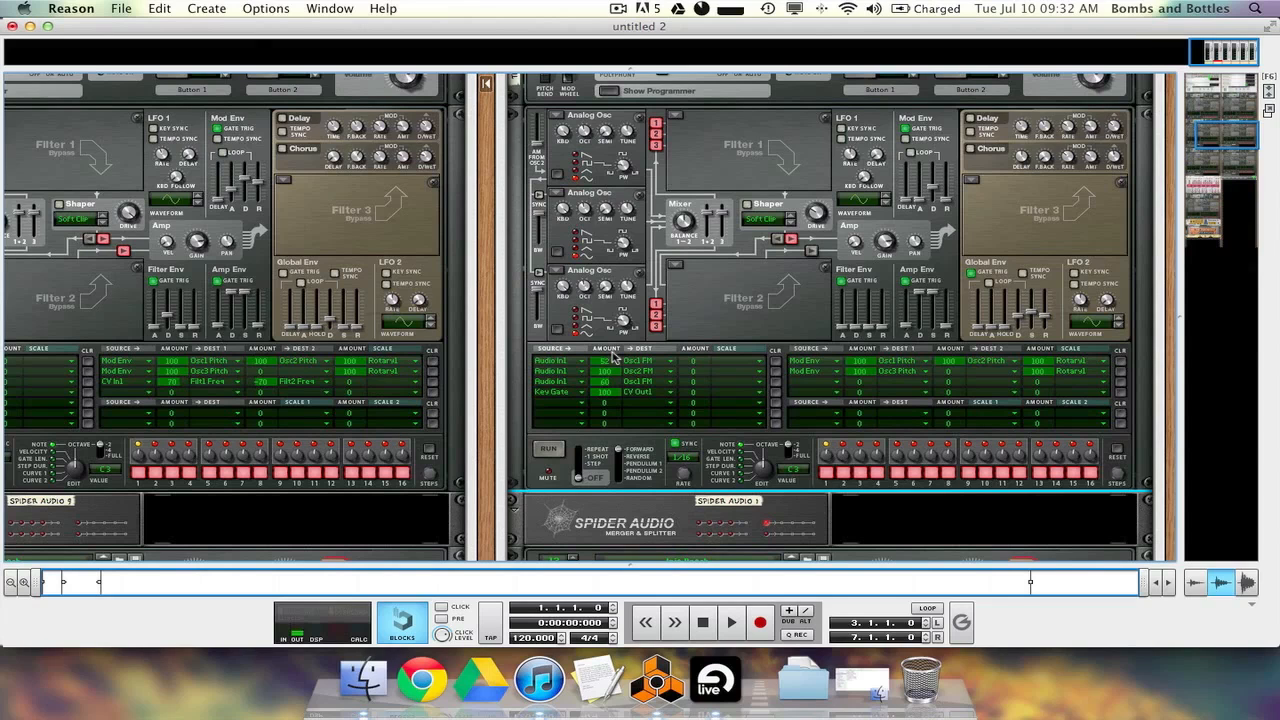
pyautogui.press('super+z')
# Delete the Line Mixer 1 device beneath Spider Audio 1
pyautogui.moveTo(1240, 148); pyautogui.dragTo(1245, 182)
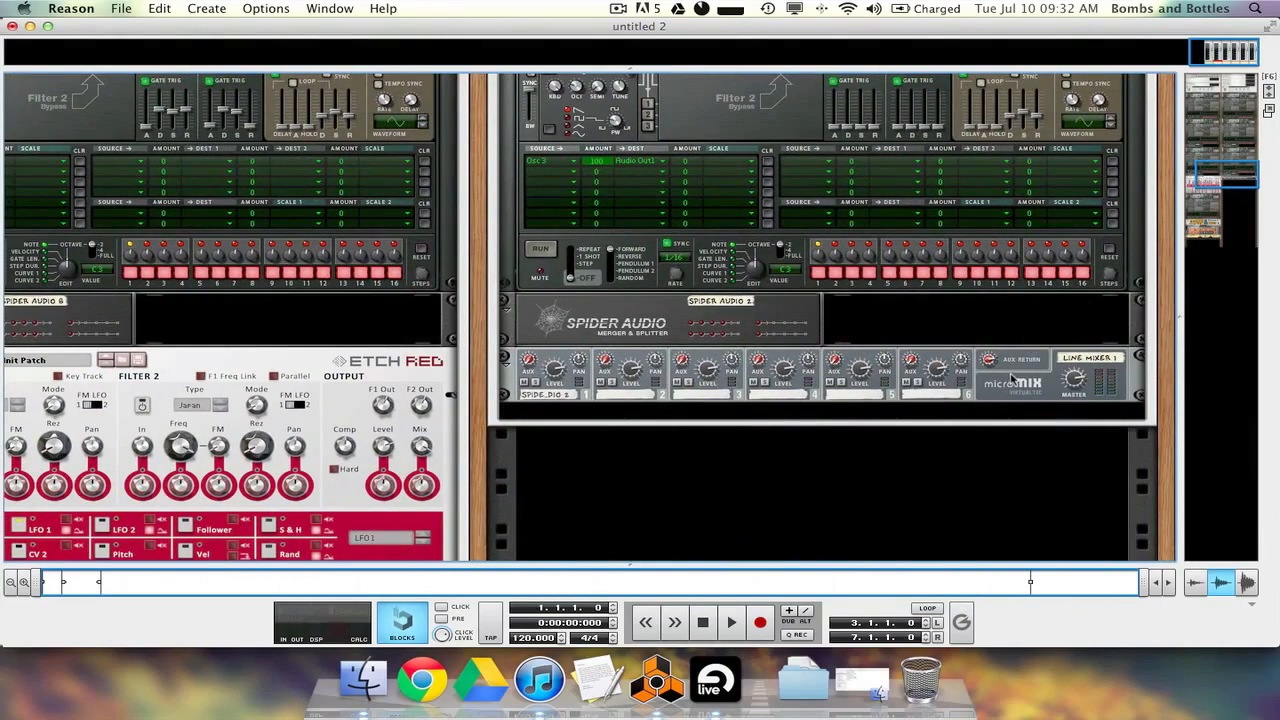
pyautogui.click(1022, 371)
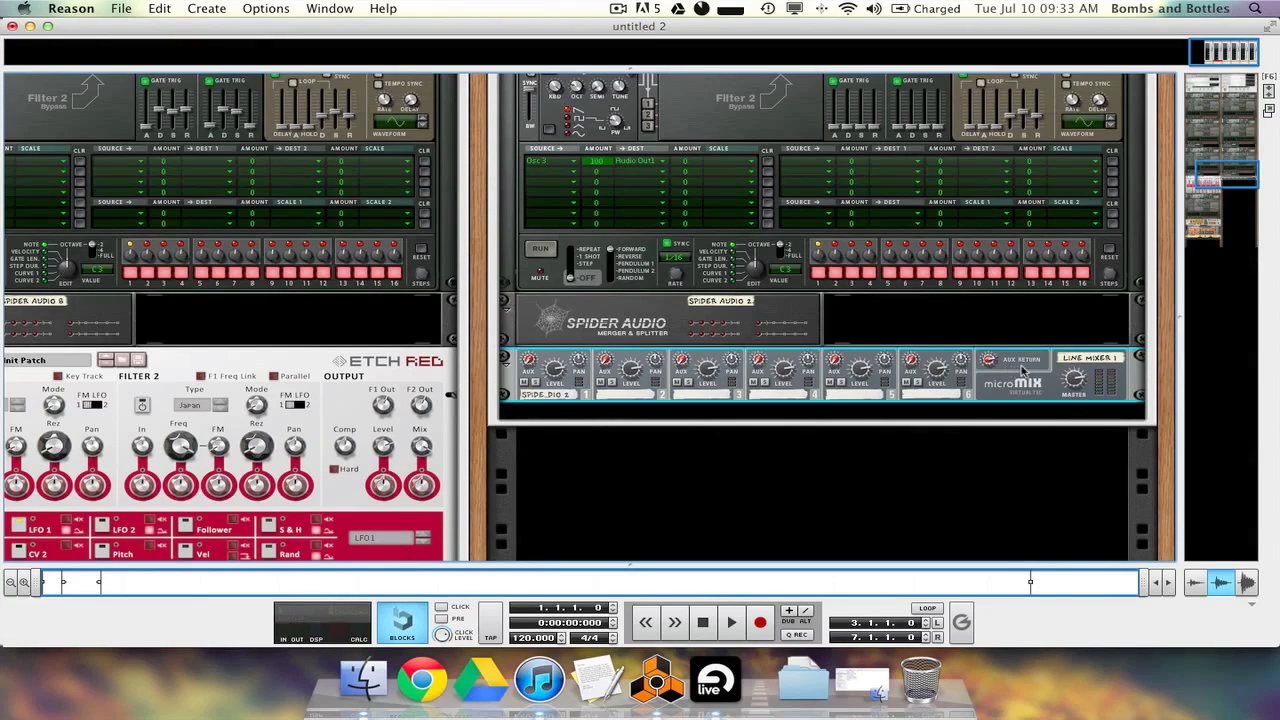
pyautogui.rightClick(1000, 371)
pyautogui.click(1057, 328)
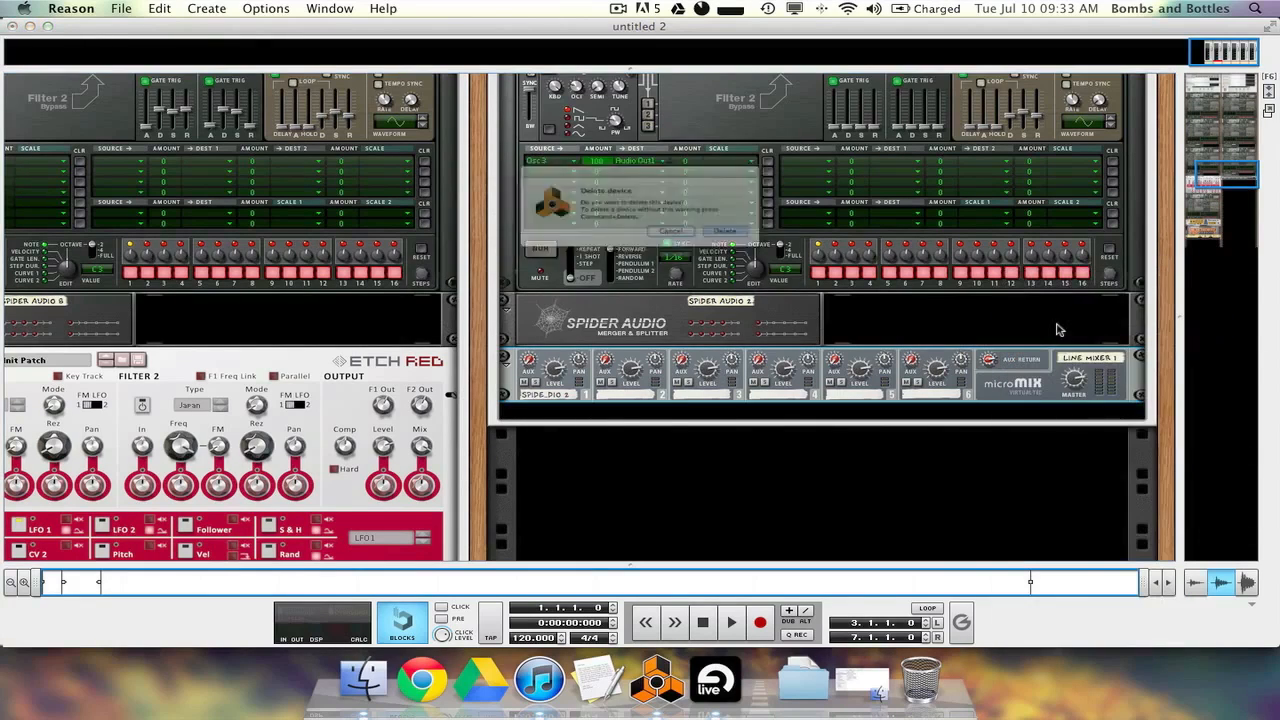
pyautogui.press('Return')
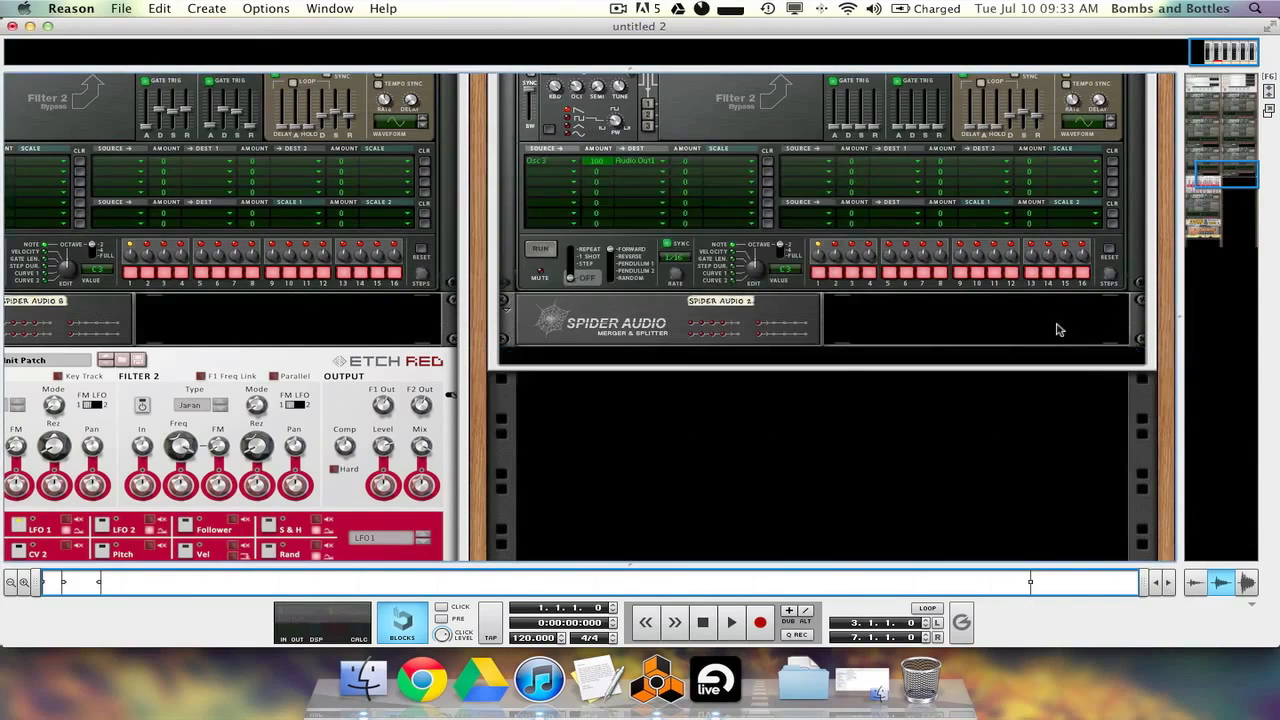
# Add an Etch Red Dual Filter below Spider Audio 1
pyautogui.press('Tab')
pyautogui.press('Tab')
pyautogui.rightClick(806, 350)
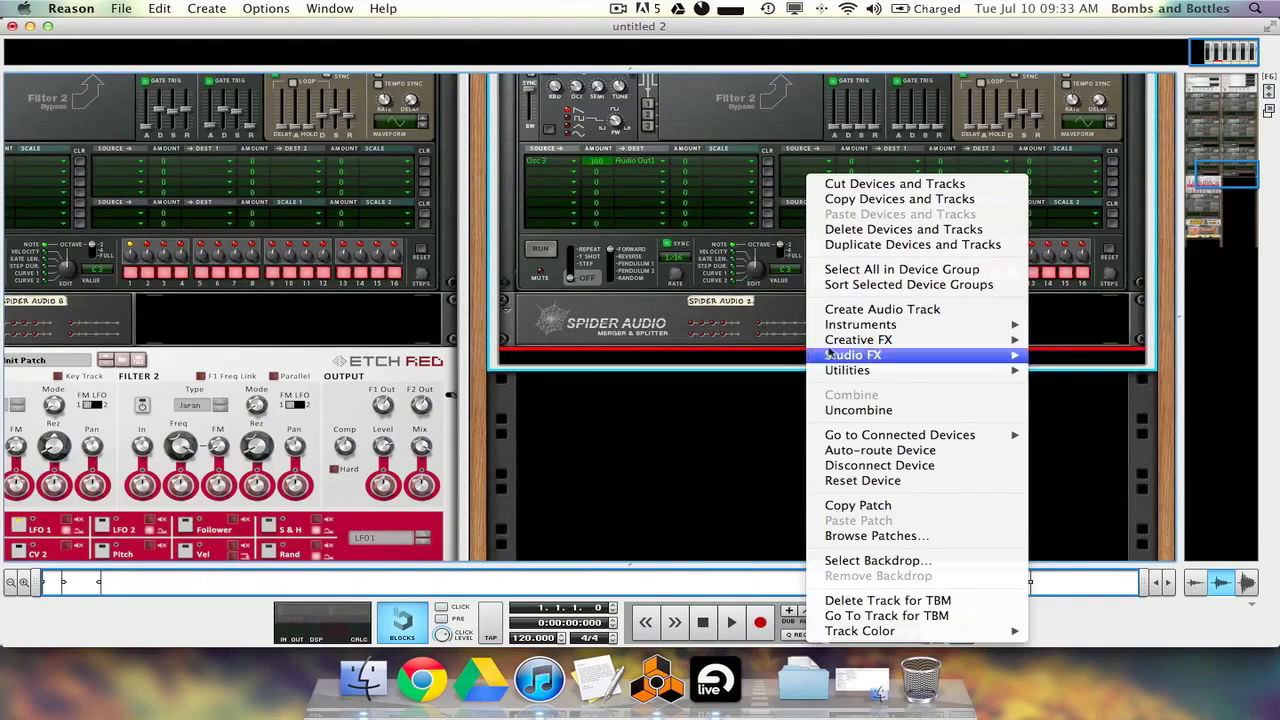
pyautogui.moveTo(886, 341)
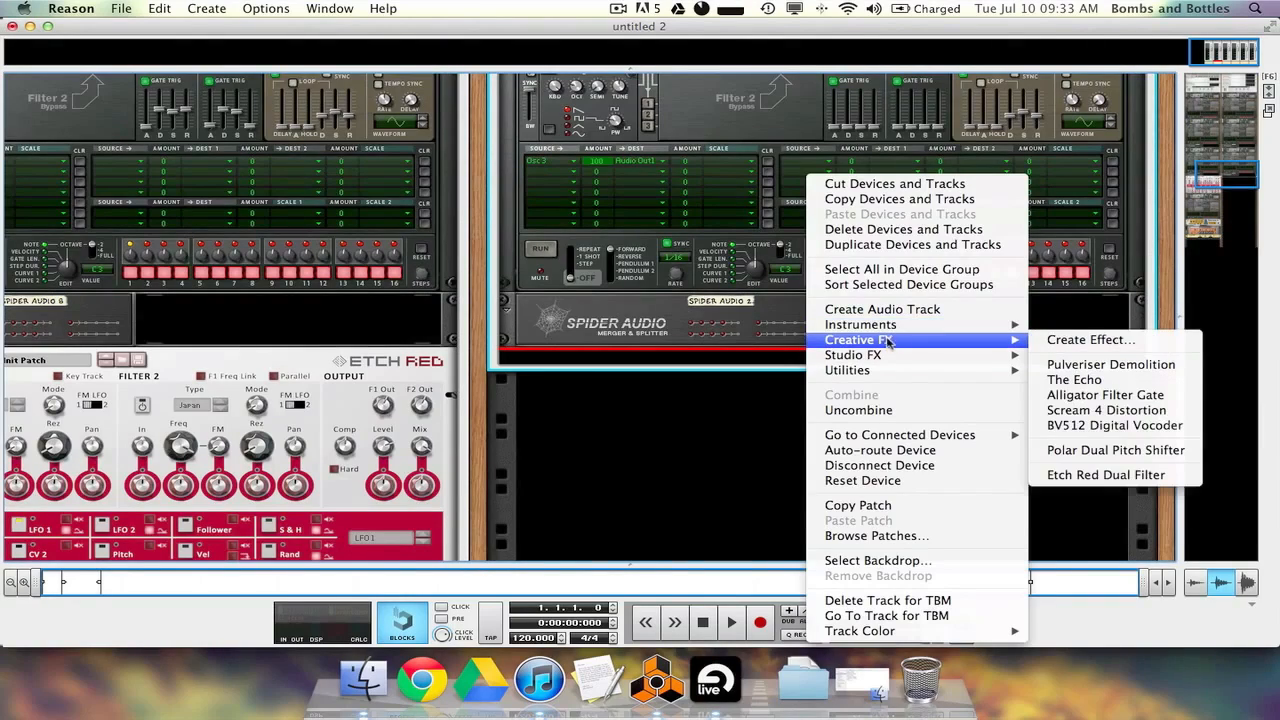
pyautogui.click(1146, 476)
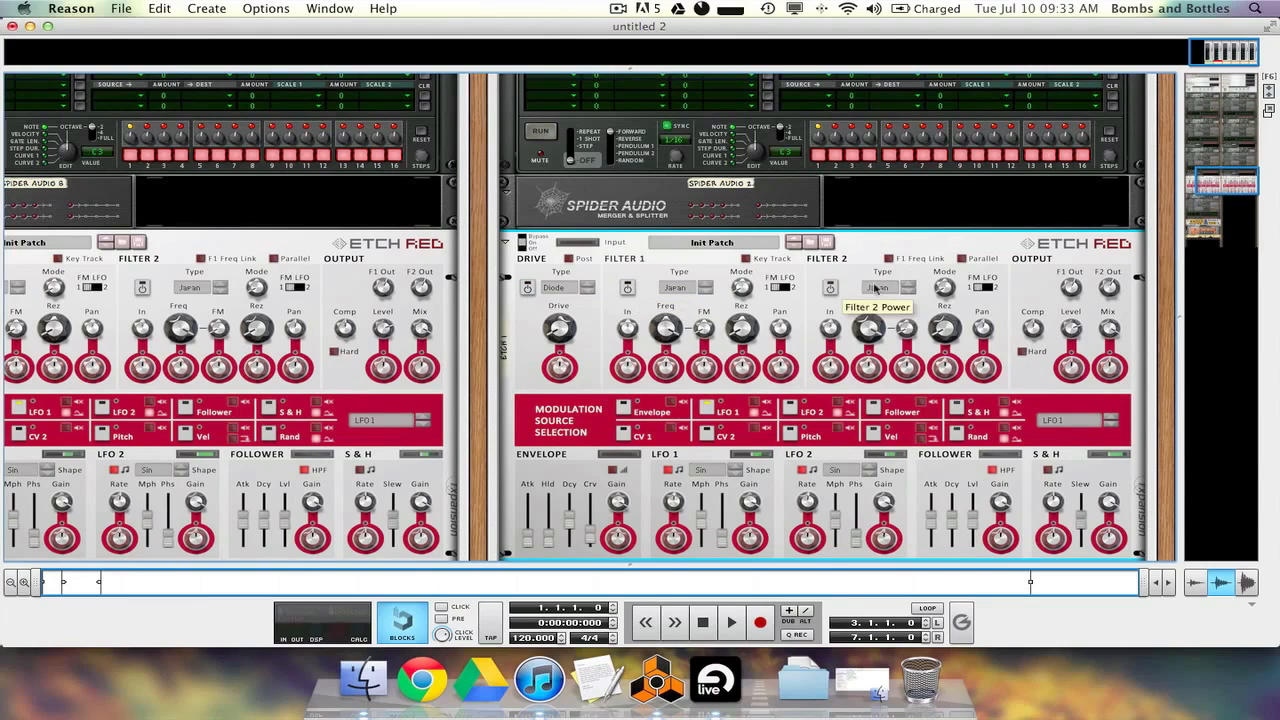
# Create a Thor Polysonic Synthesizer below the new Etch Red, show its programmer, and set range 12 and both polyphony values to 1
pyautogui.scroll(-2, 912, 331)
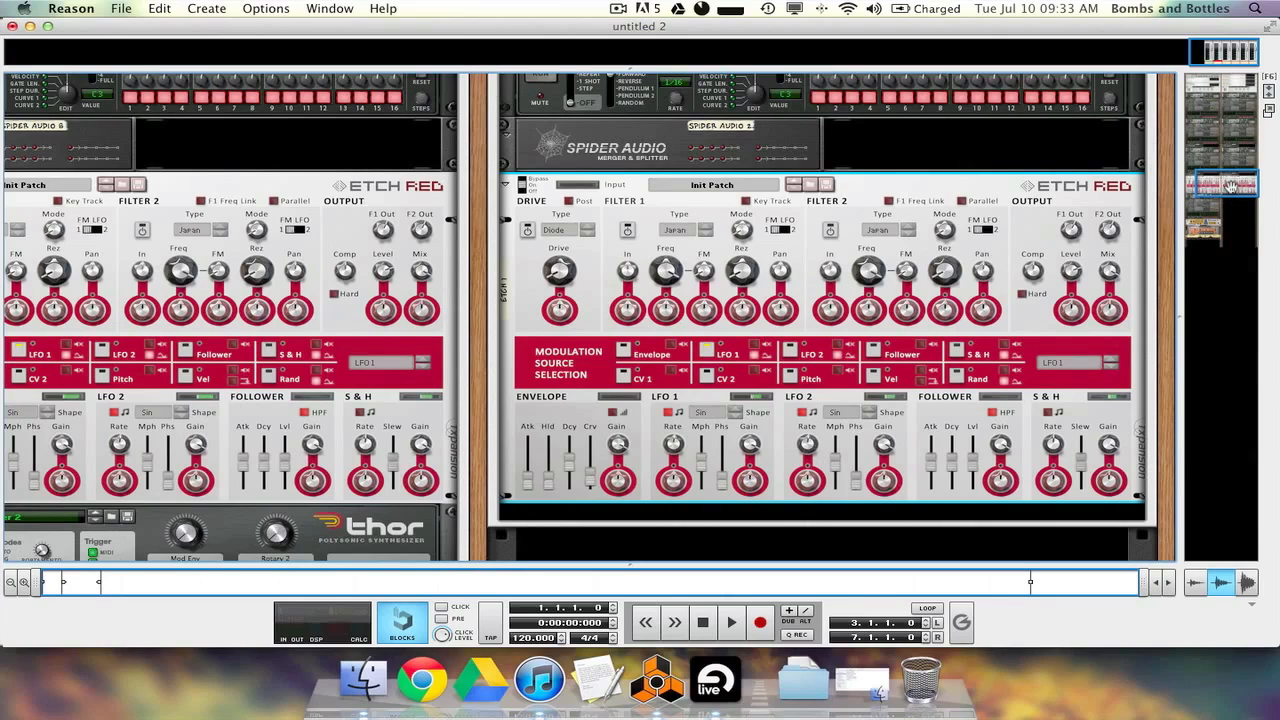
pyautogui.moveTo(1231, 187); pyautogui.dragTo(1231, 190)
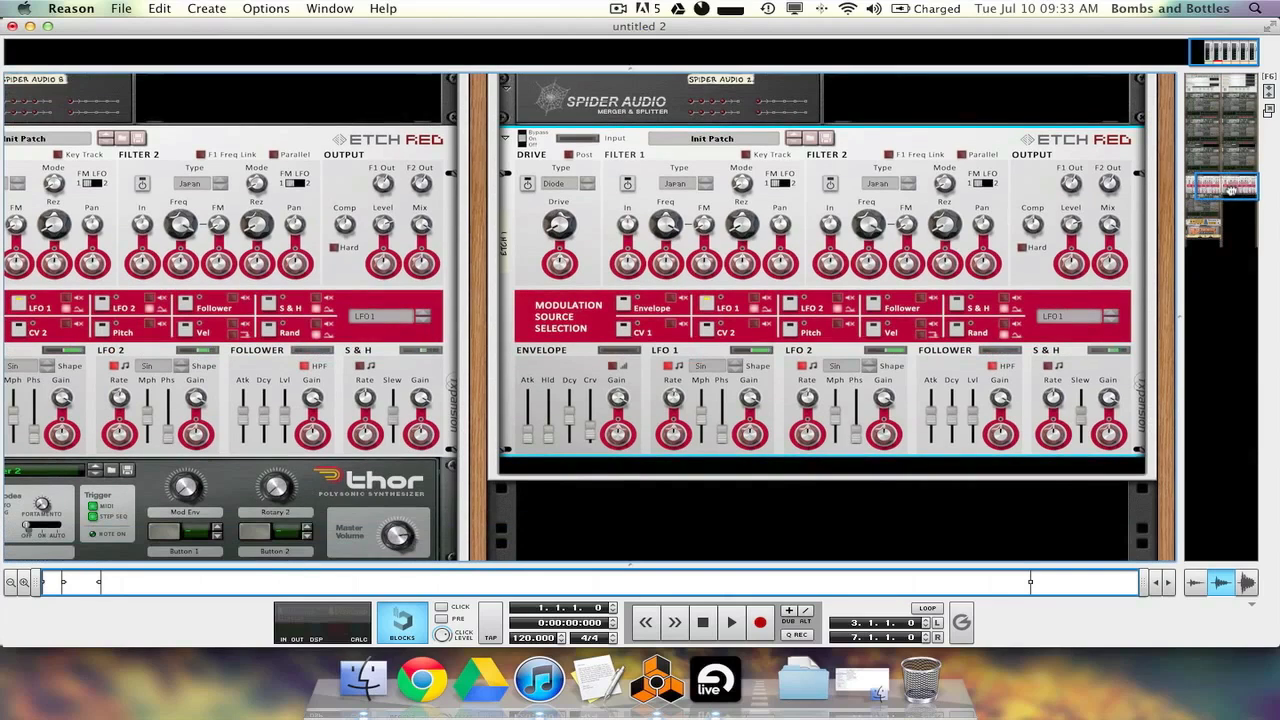
pyautogui.rightClick(573, 467)
pyautogui.moveTo(716, 327)
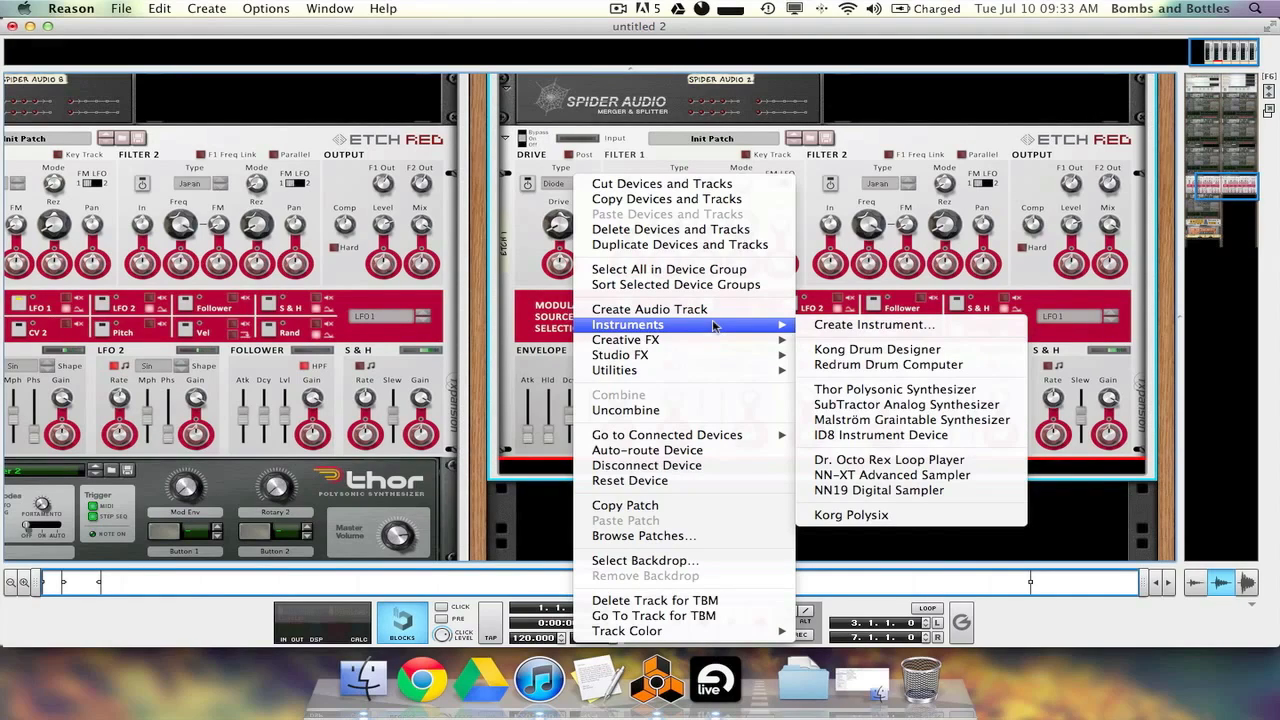
pyautogui.click(895, 389)
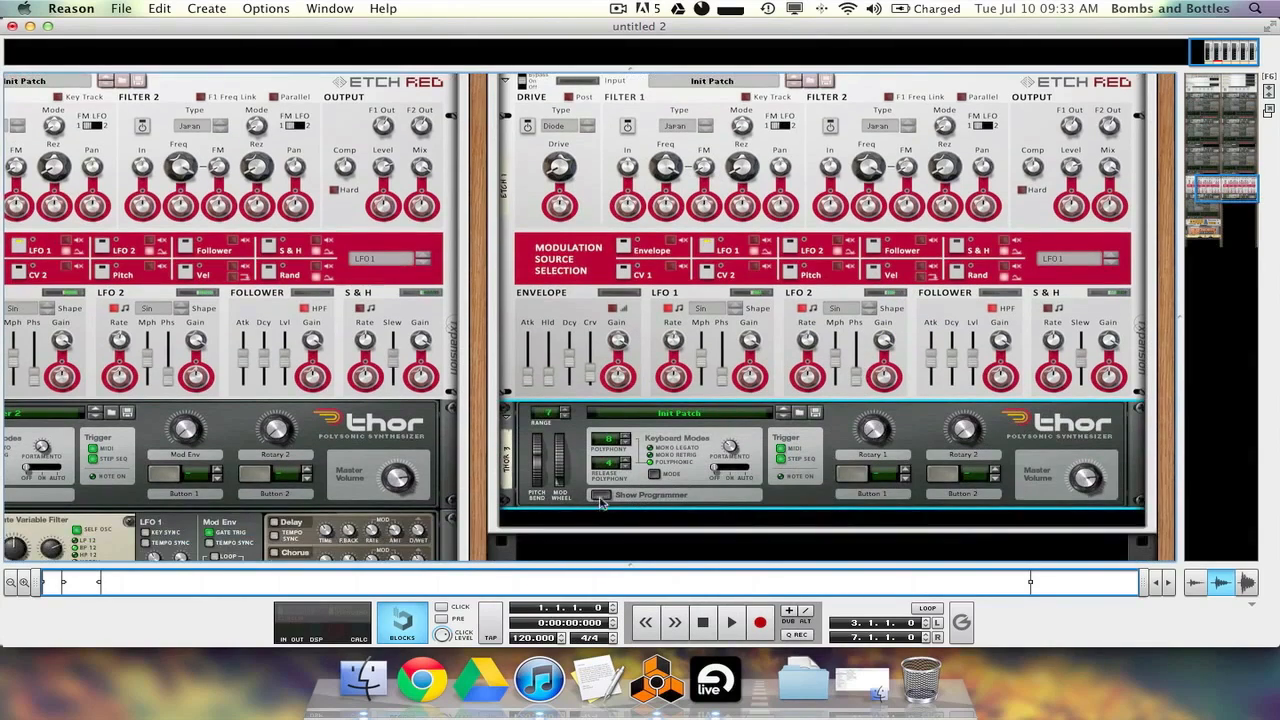
pyautogui.scroll(3, 576, 240)
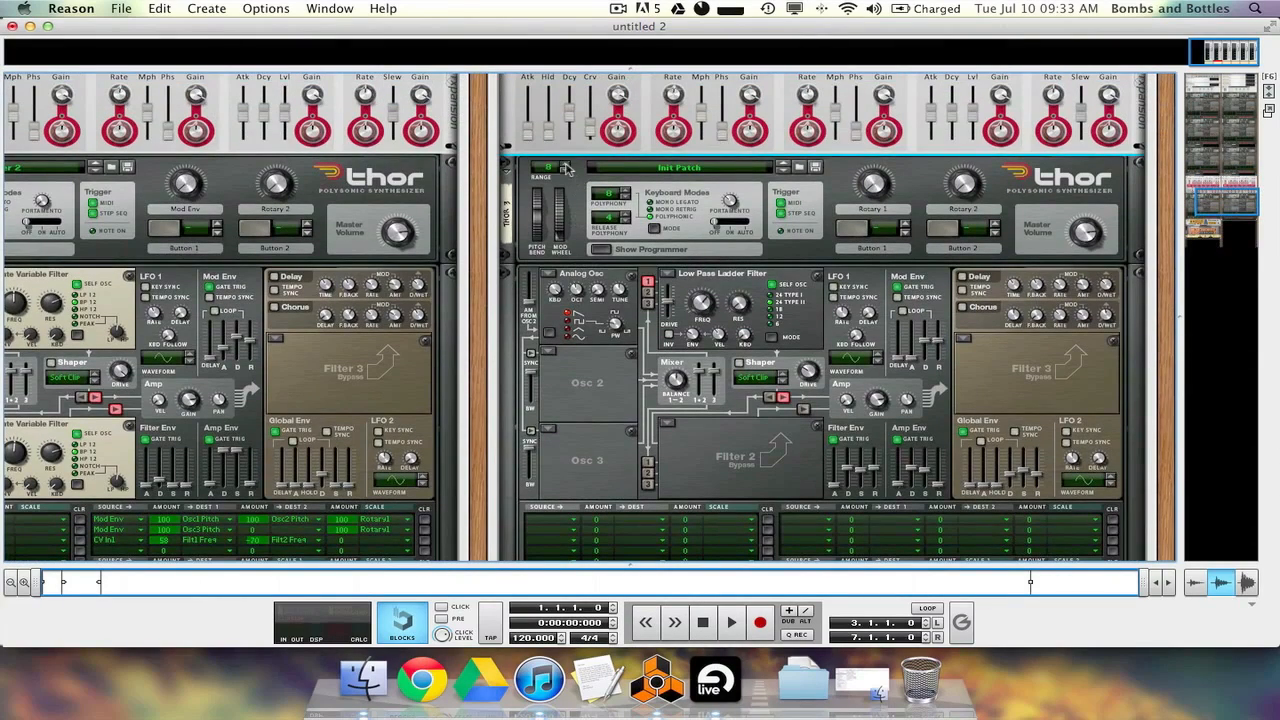
pyautogui.click(565, 166)
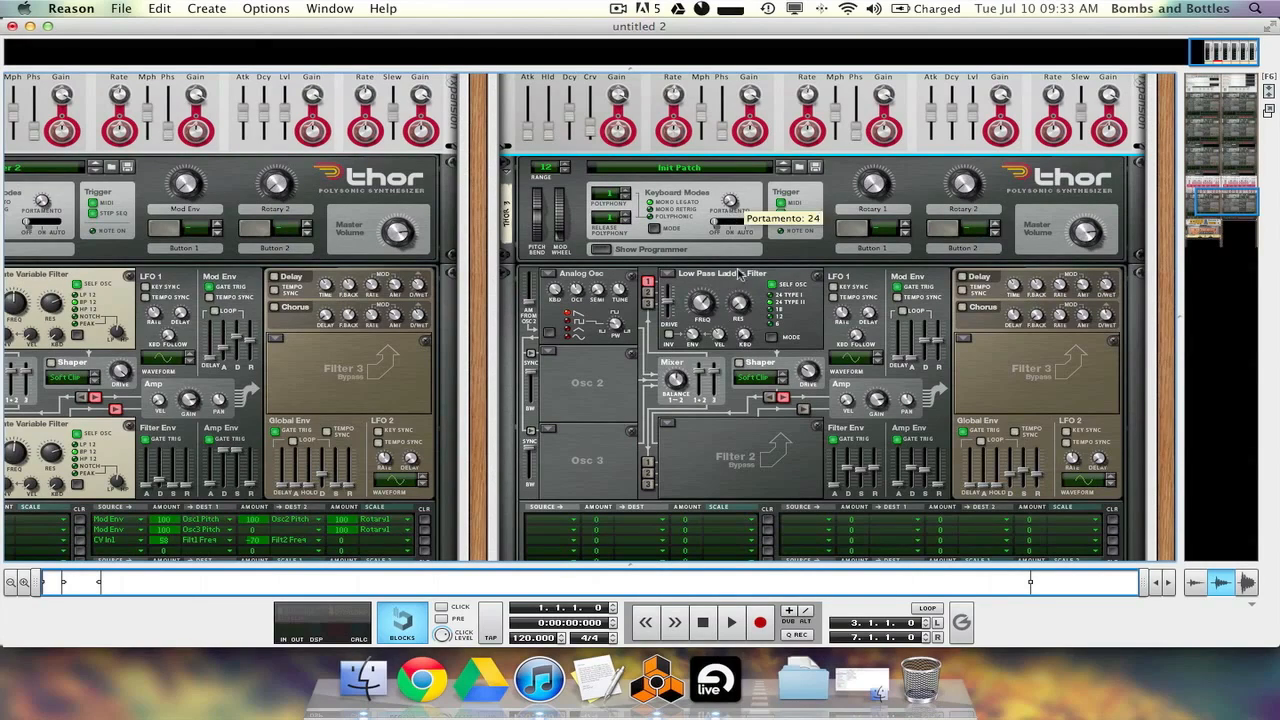
# Set both Filter 1 and Filter 2 of the new Thor to State Variable
pyautogui.click(669, 276)
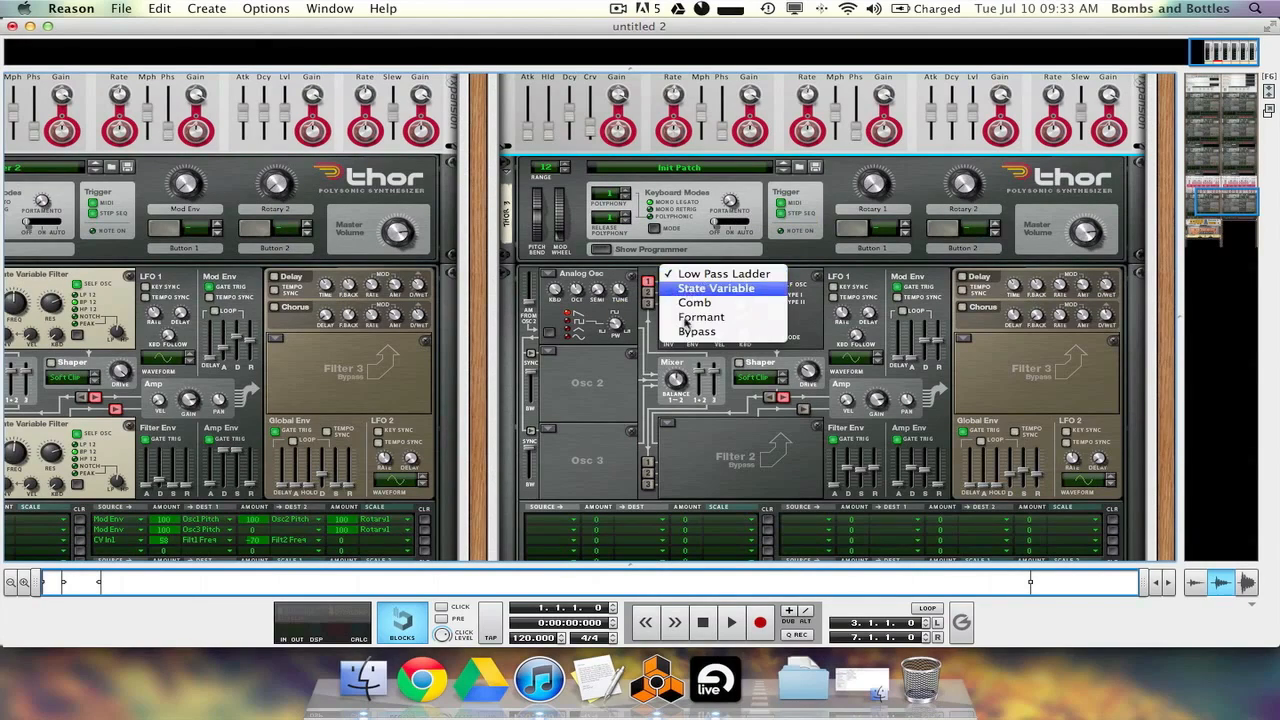
pyautogui.click(716, 288)
pyautogui.click(669, 427)
pyautogui.click(716, 380)
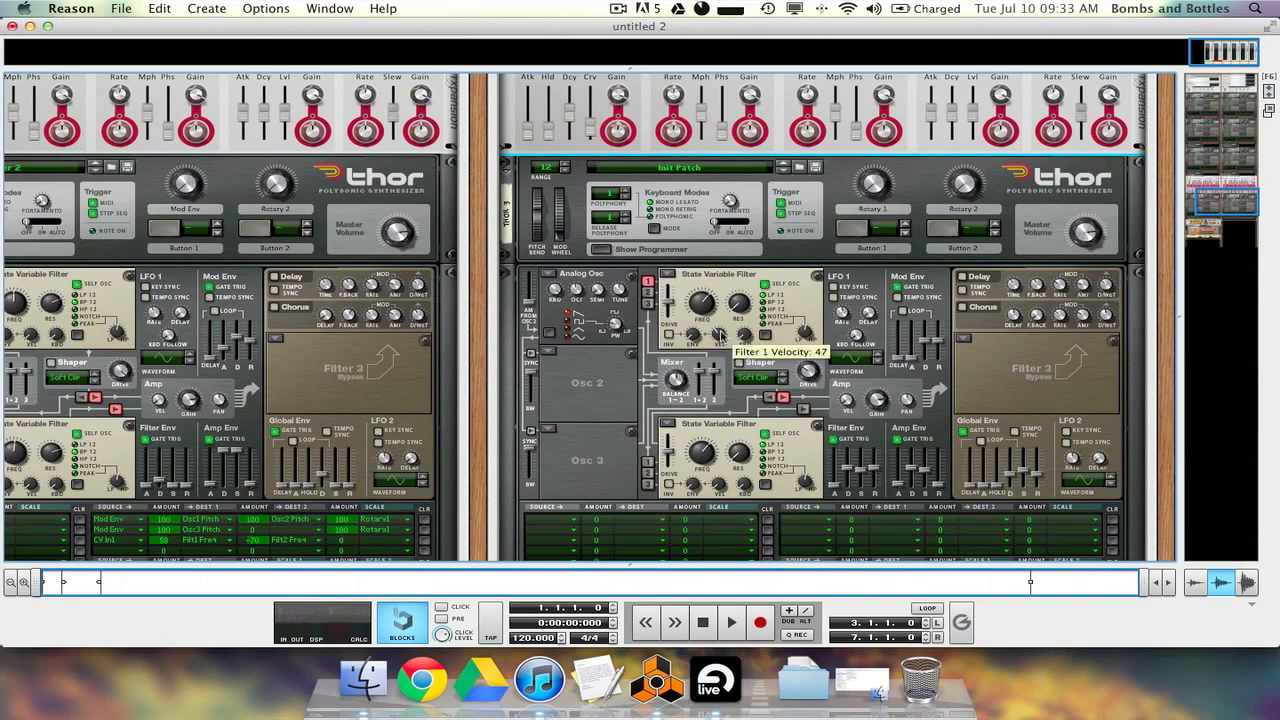
# Turn off the new Thor's filter envelope gate trigger, adjust its amp envelope, and switch Osc 1 off
pyautogui.click(835, 438)
pyautogui.moveTo(926, 452)
pyautogui.mouseDown()
pyautogui.moveTo(928, 490)
pyautogui.moveTo(926, 450)
pyautogui.mouseUp()
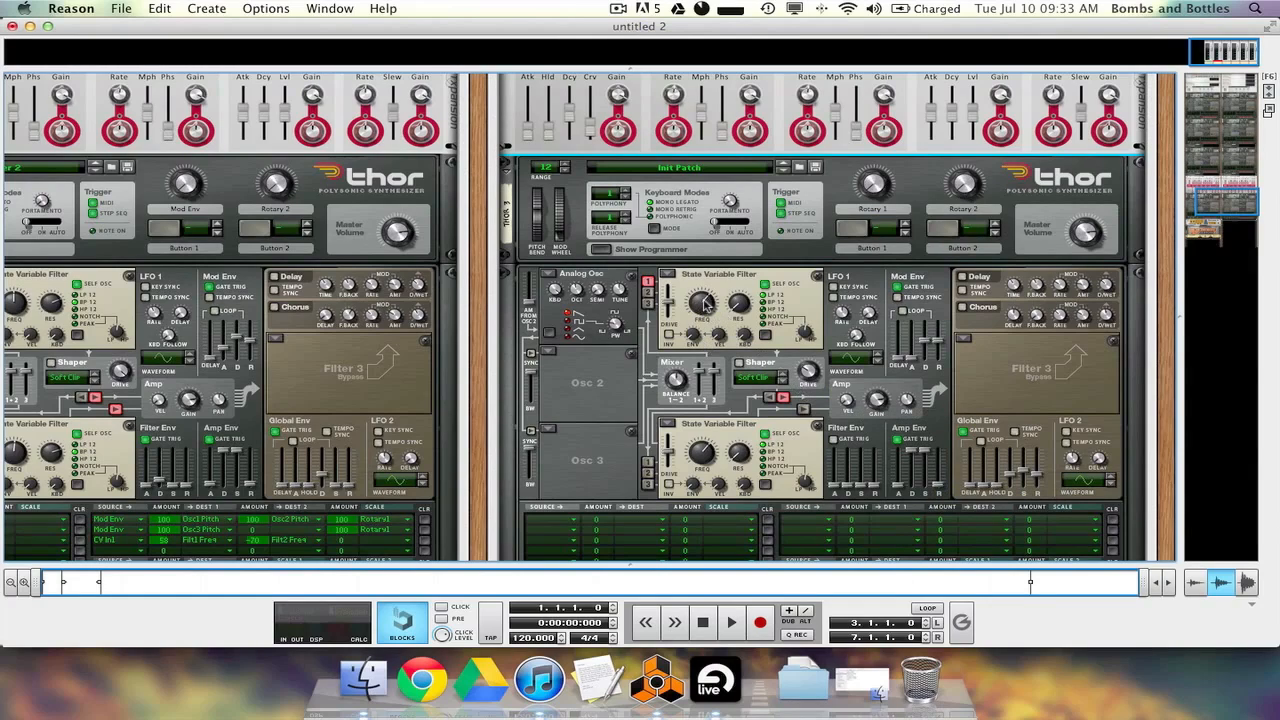
pyautogui.click(555, 277)
pyautogui.click(592, 364)
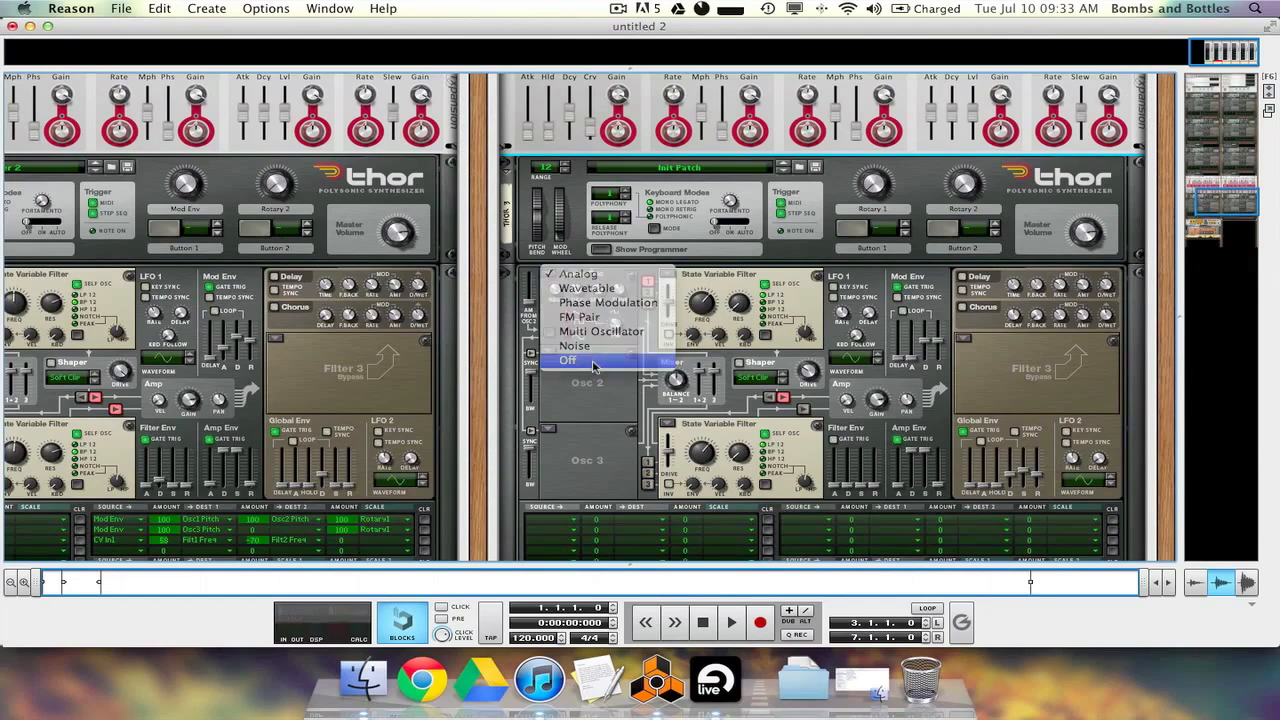
# Flip the rack to its rear and connect the merged output of Spider Audio 1 to Audio In 1 of the new Thor
pyautogui.hscroll(-3, 785, 305)
pyautogui.hscroll(-3, 788, 302)
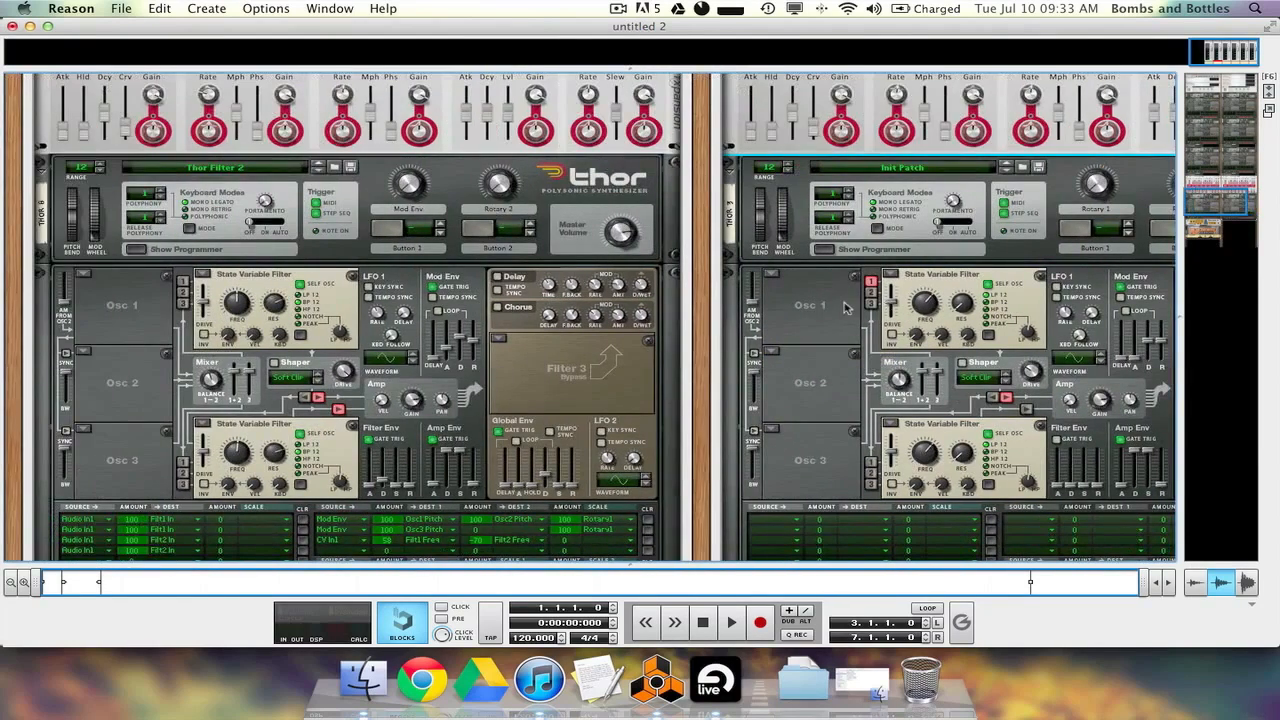
pyautogui.scroll(-10, 845, 307)
pyautogui.press('Tab')
pyautogui.scroll(-1, 853, 328)
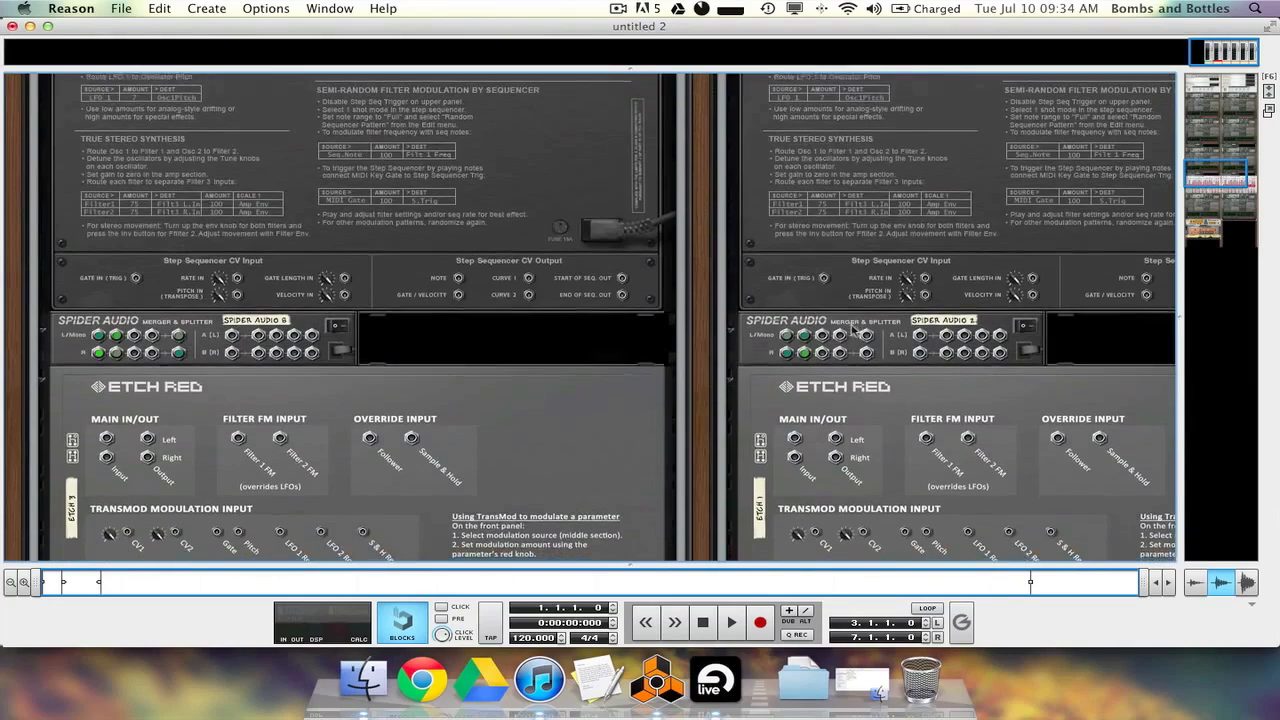
pyautogui.moveTo(866, 328); pyautogui.dragTo(857, 428)
pyautogui.scroll(-5, 864, 282)
pyautogui.hscroll(5, 868, 292)
pyautogui.scroll(8, 715, 332)
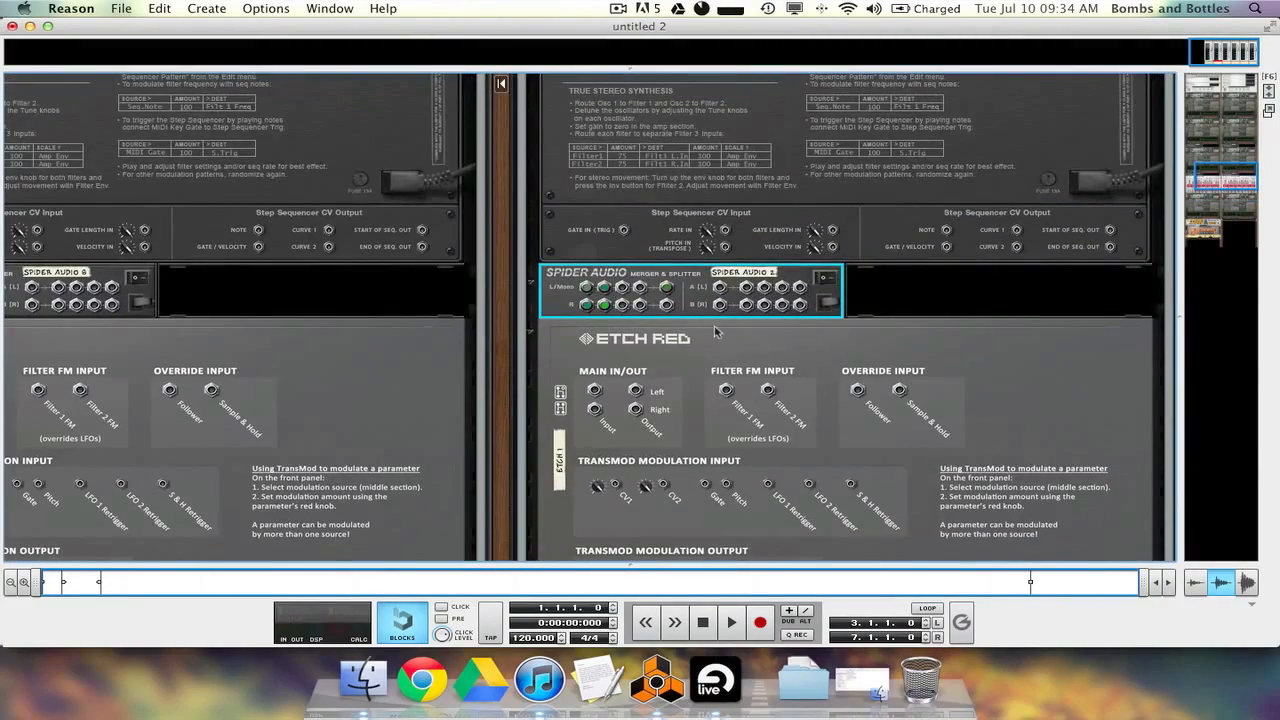
pyautogui.scroll(-10, 830, 368)
pyautogui.moveTo(666, 290); pyautogui.dragTo(1000, 410)
pyautogui.hscroll(-2, 830, 368)
pyautogui.hscroll(3, 835, 380)
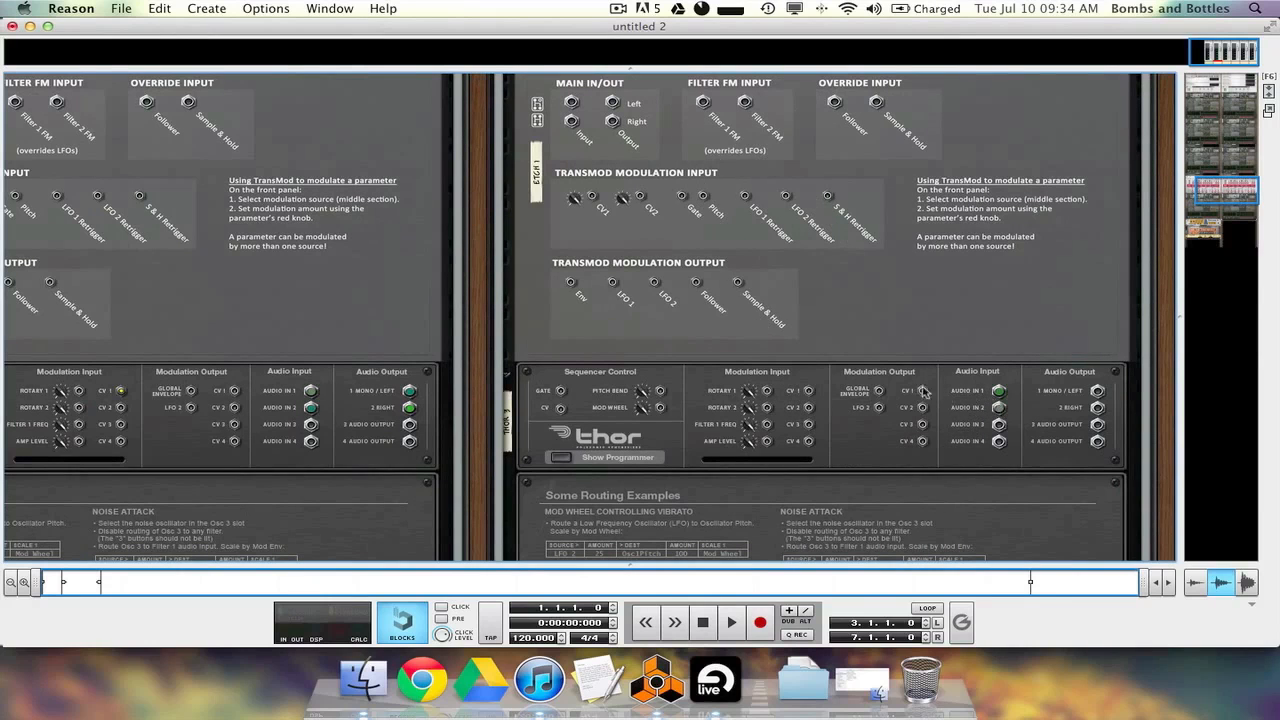
pyautogui.hscroll(-4, 750, 250)
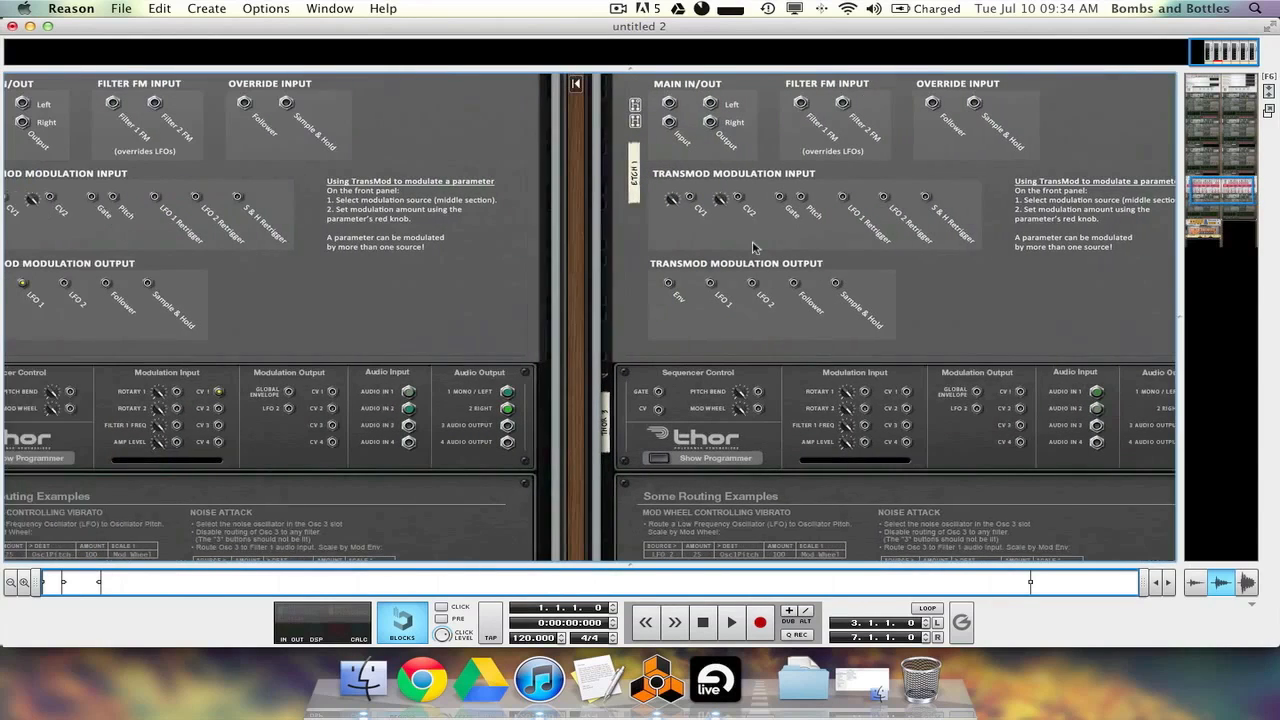
# Connect the TransMod LFO 1 output of Etch Red 1 to the new Thor's CV 1 modulation input, and flip the rack to its front
pyautogui.hscroll(-4, 878, 242)
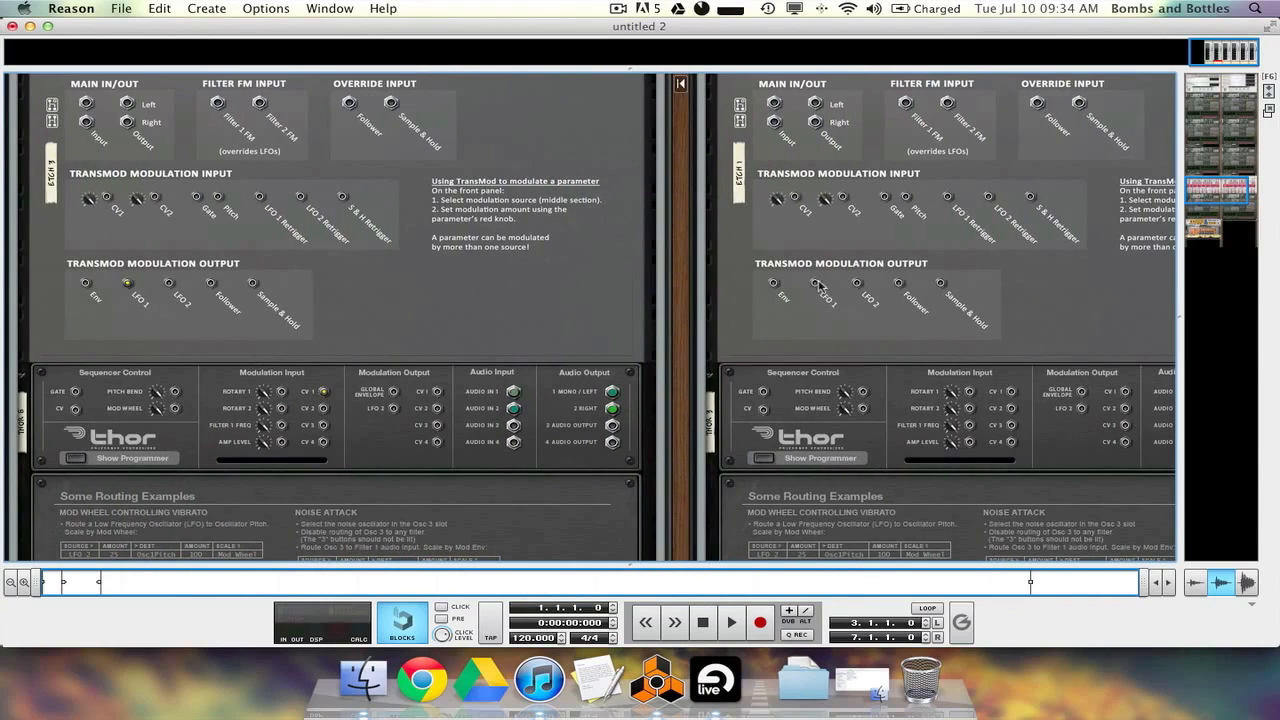
pyautogui.moveTo(818, 285); pyautogui.dragTo(1009, 396)
pyautogui.scroll(3, 968, 373)
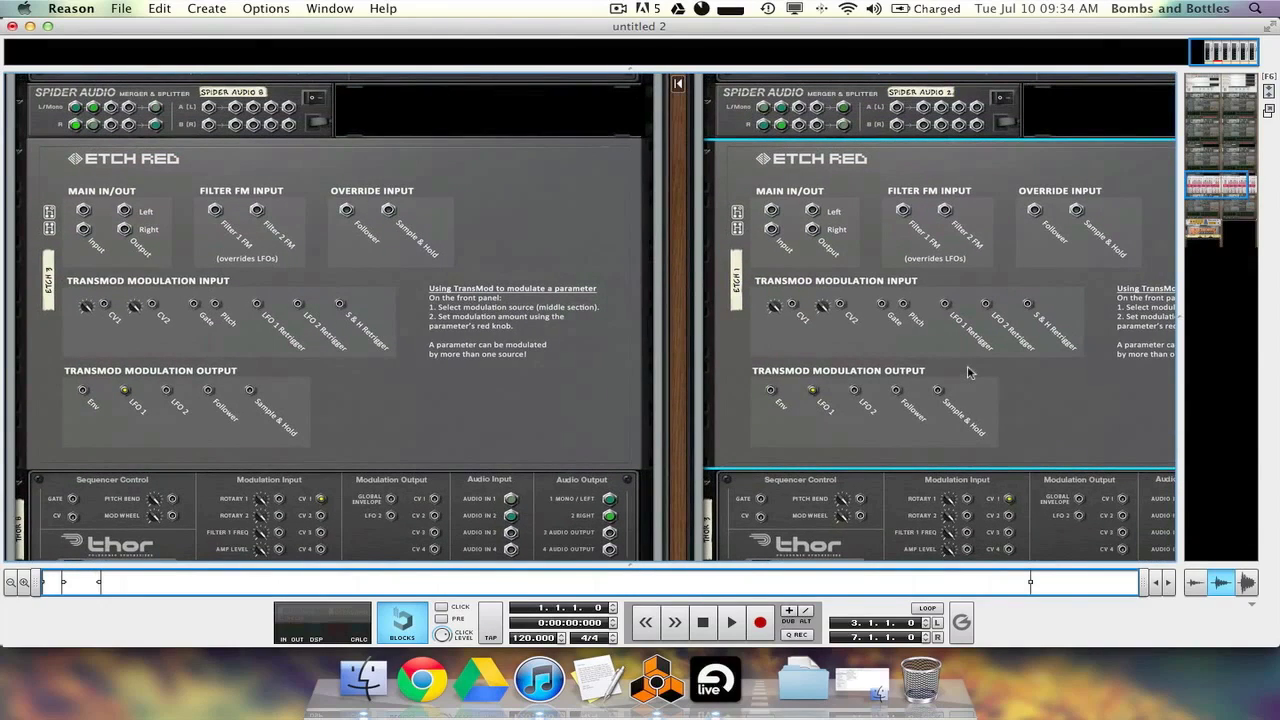
pyautogui.hscroll(5, 948, 343)
pyautogui.scroll(-2, 948, 343)
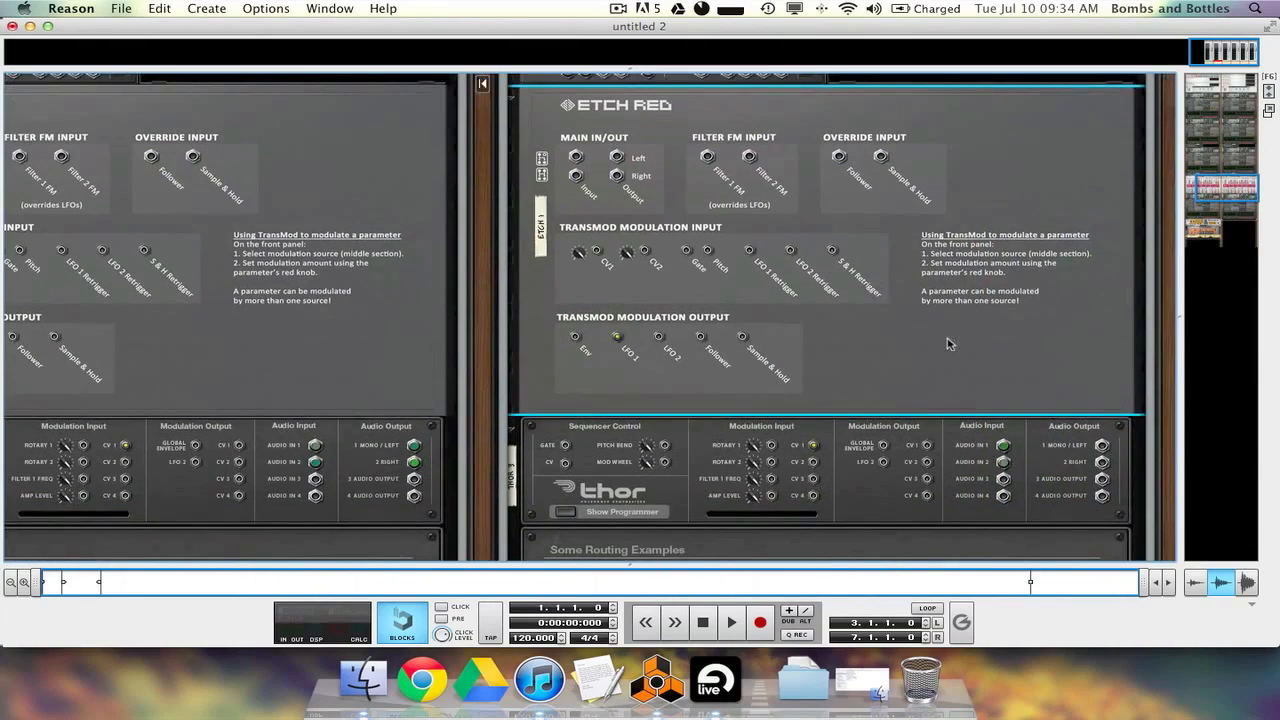
pyautogui.scroll(-4, 949, 344)
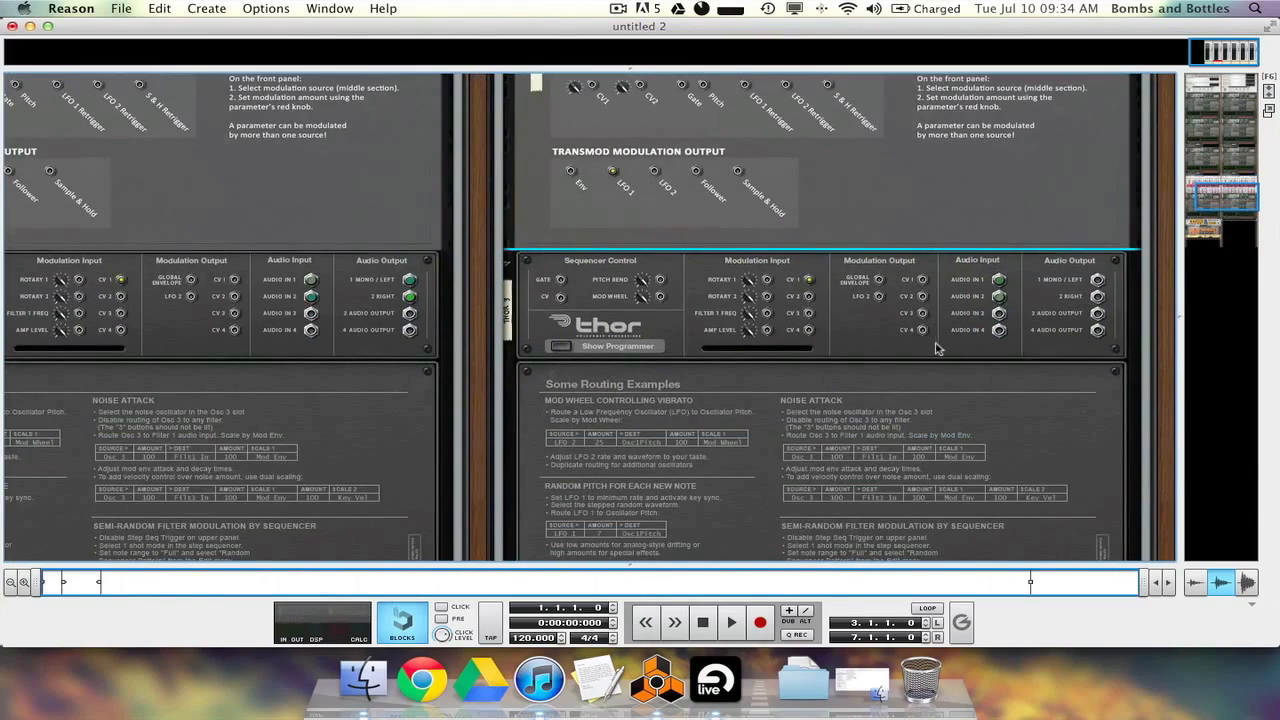
pyautogui.press('Tab')
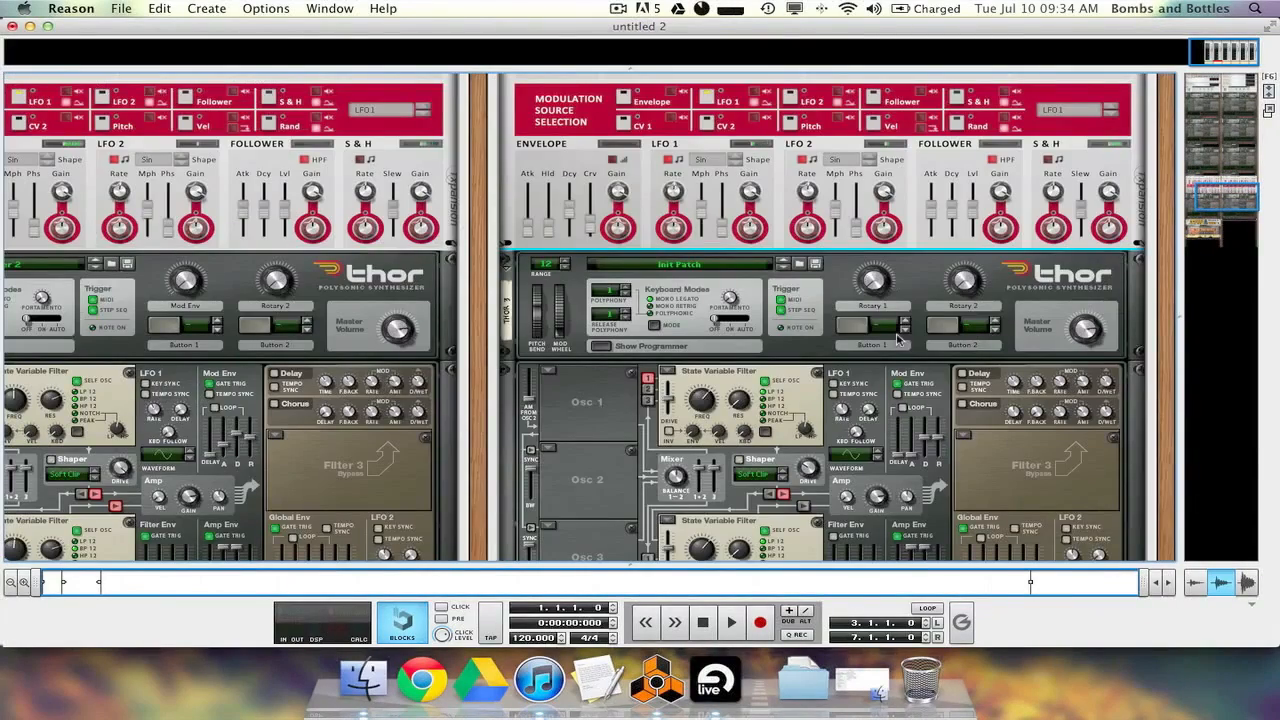
# Set the source of the first two rows in the new Thor's modulation matrix to Audio Input 1
pyautogui.hscroll(-2, 882, 333)
pyautogui.scroll(-4, 882, 333)
pyautogui.hscroll(-2, 882, 333)
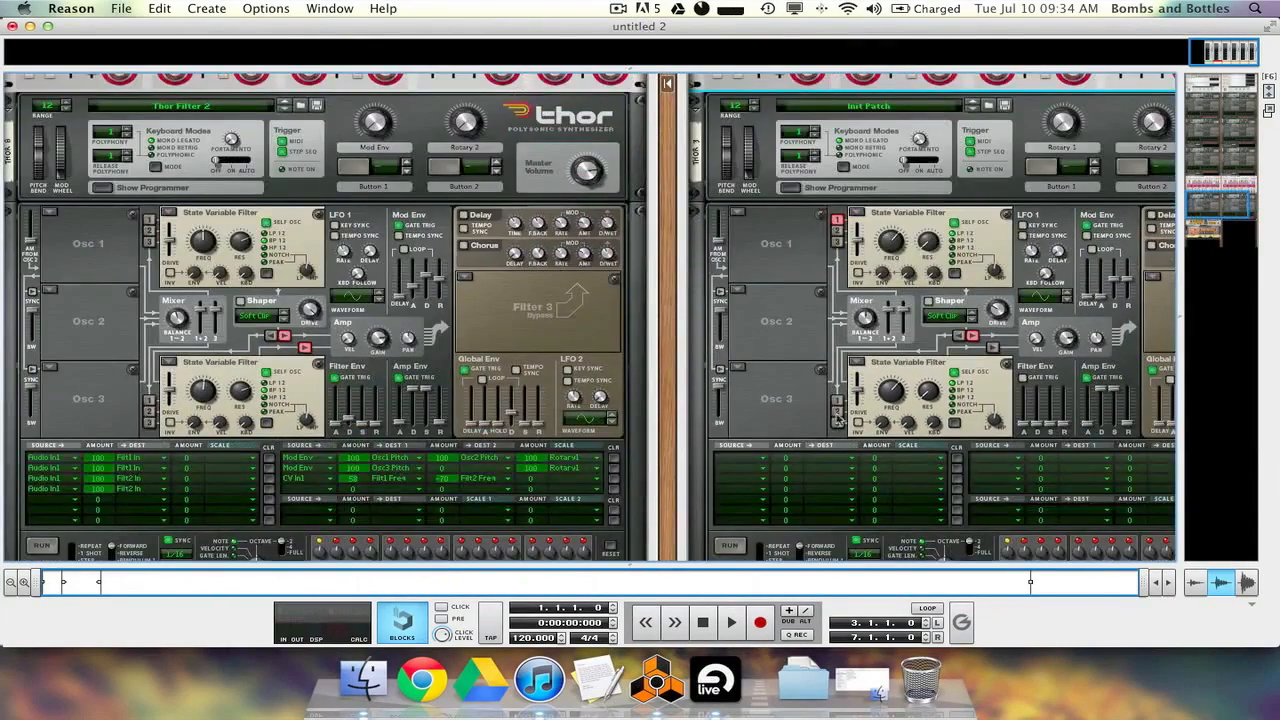
pyautogui.hscroll(2, 830, 313)
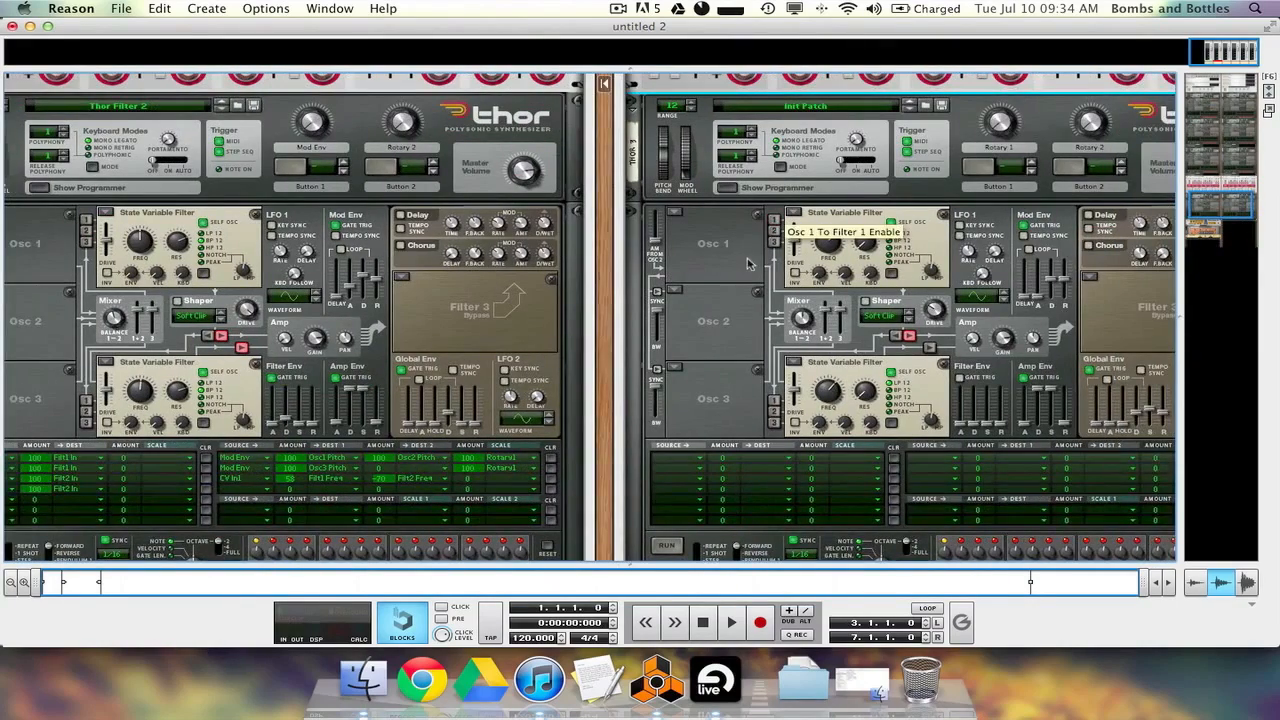
pyautogui.hscroll(-2, 773, 218)
pyautogui.scroll(-2, 853, 286)
pyautogui.hscroll(1, 862, 284)
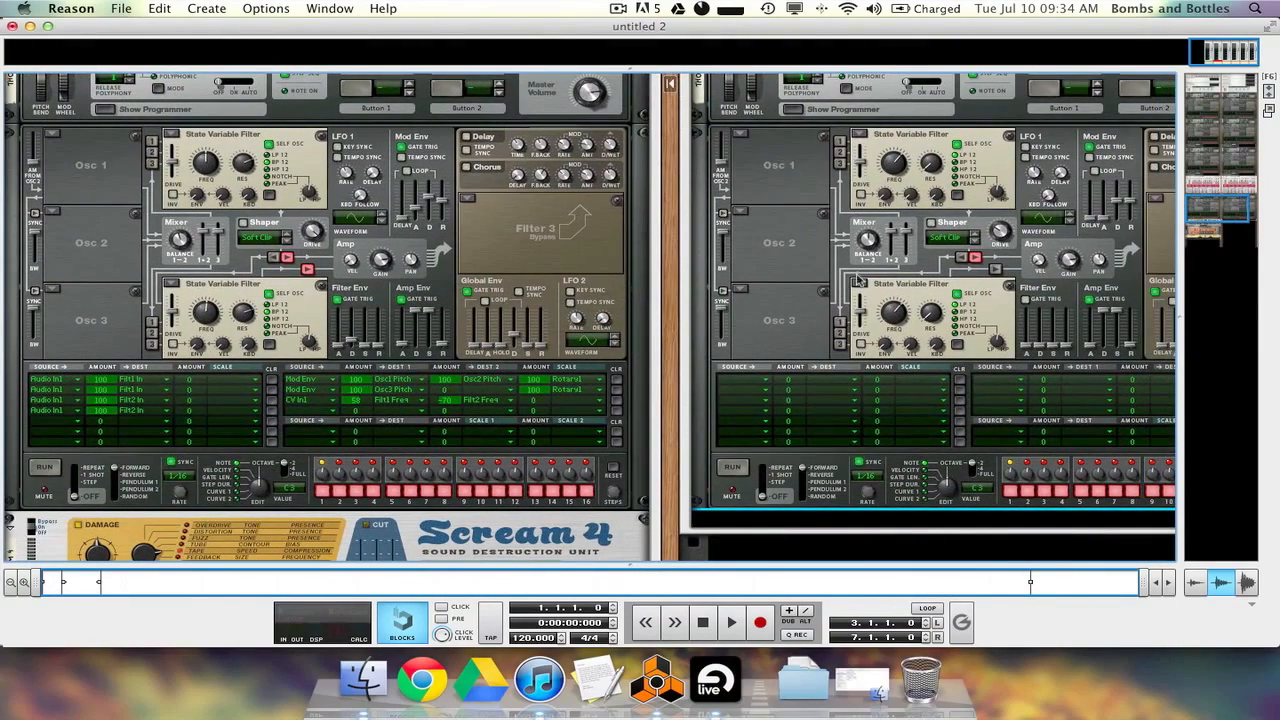
pyautogui.click(760, 380)
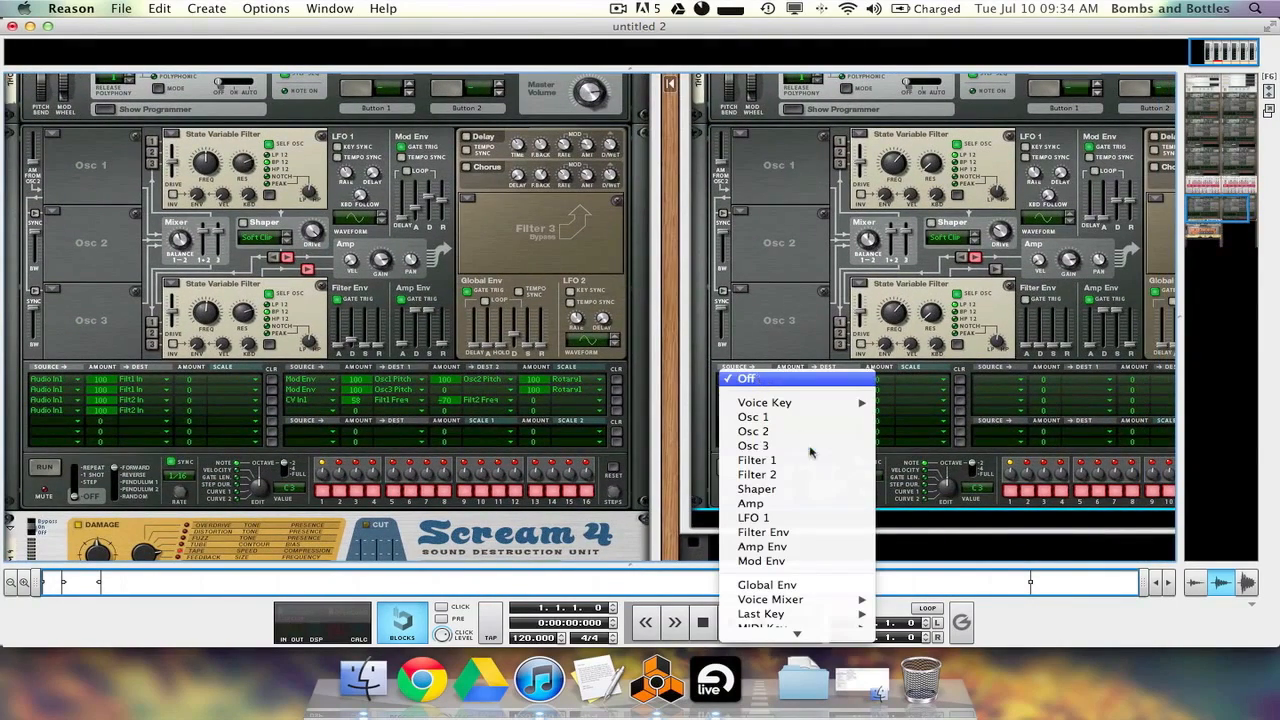
pyautogui.moveTo(823, 550)
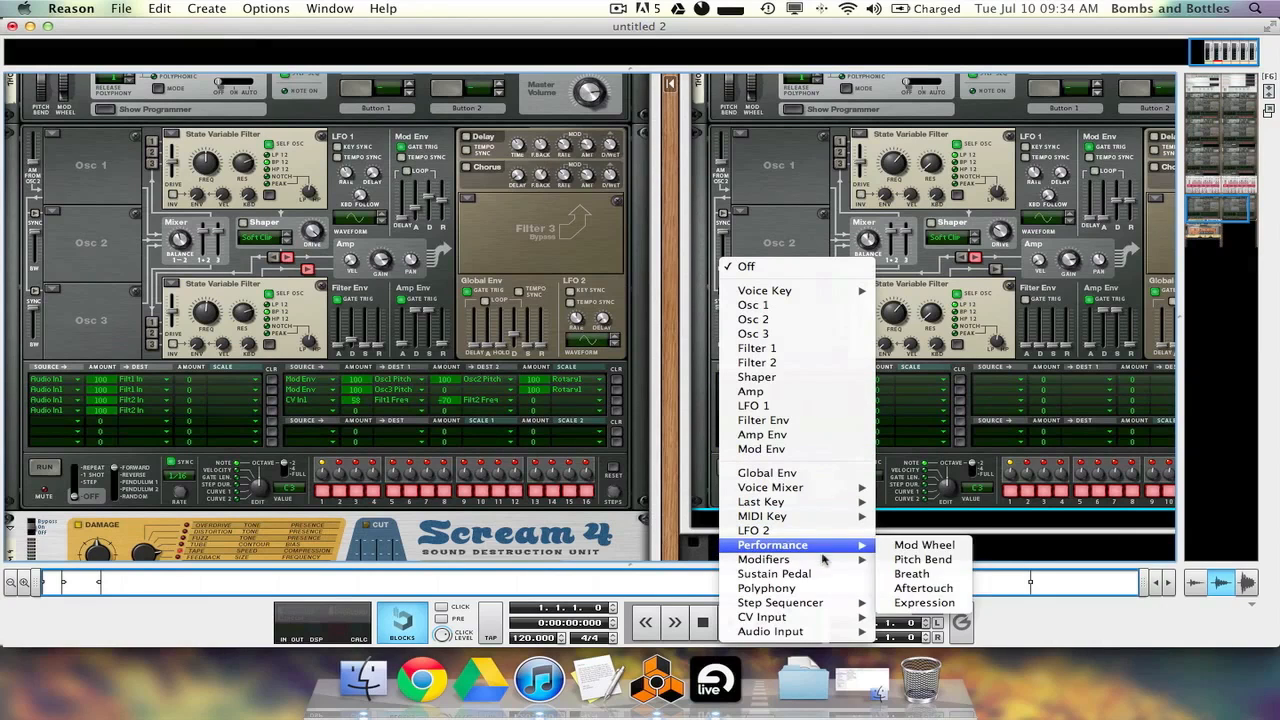
pyautogui.moveTo(823, 633)
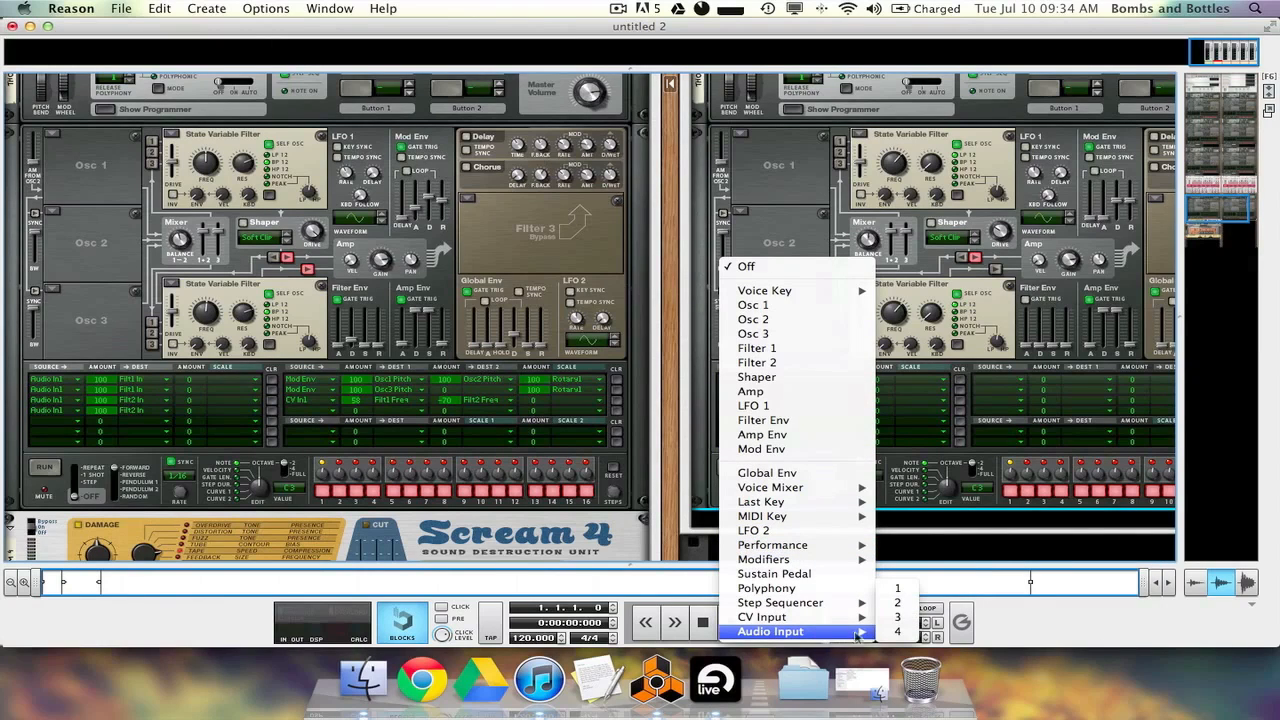
pyautogui.click(897, 602)
pyautogui.click(762, 390)
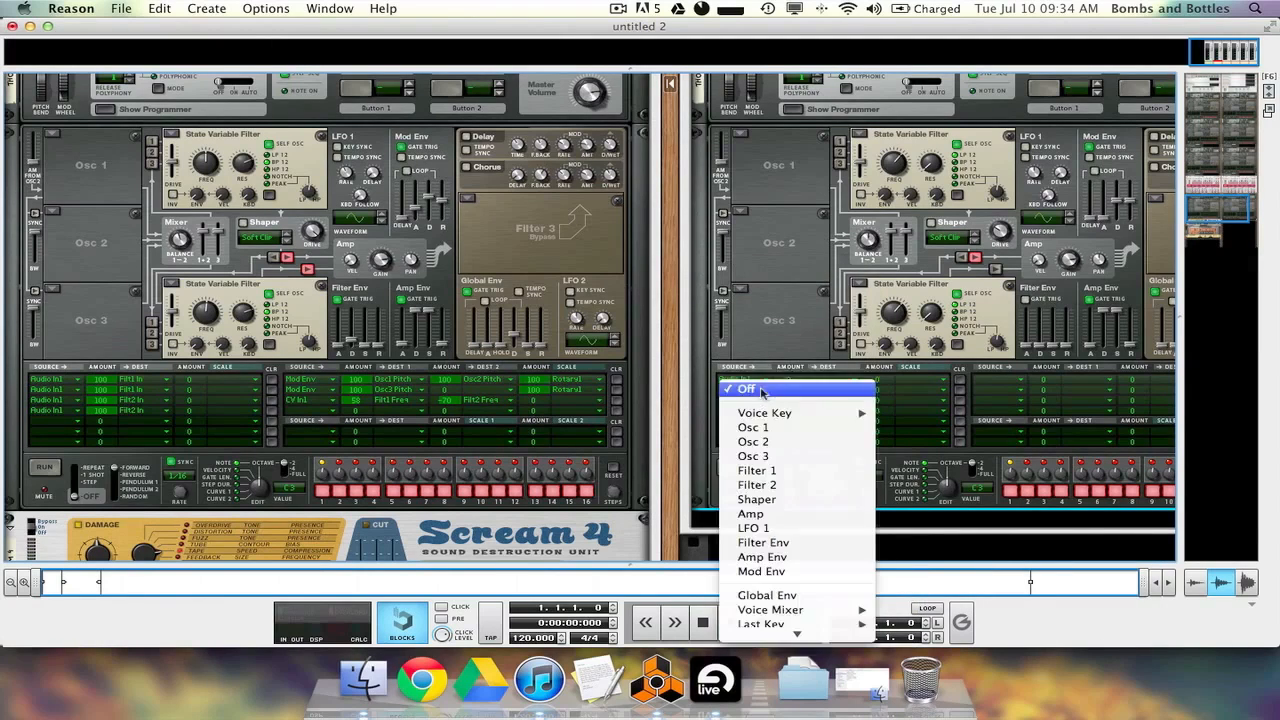
pyautogui.moveTo(823, 630)
pyautogui.click(897, 602)
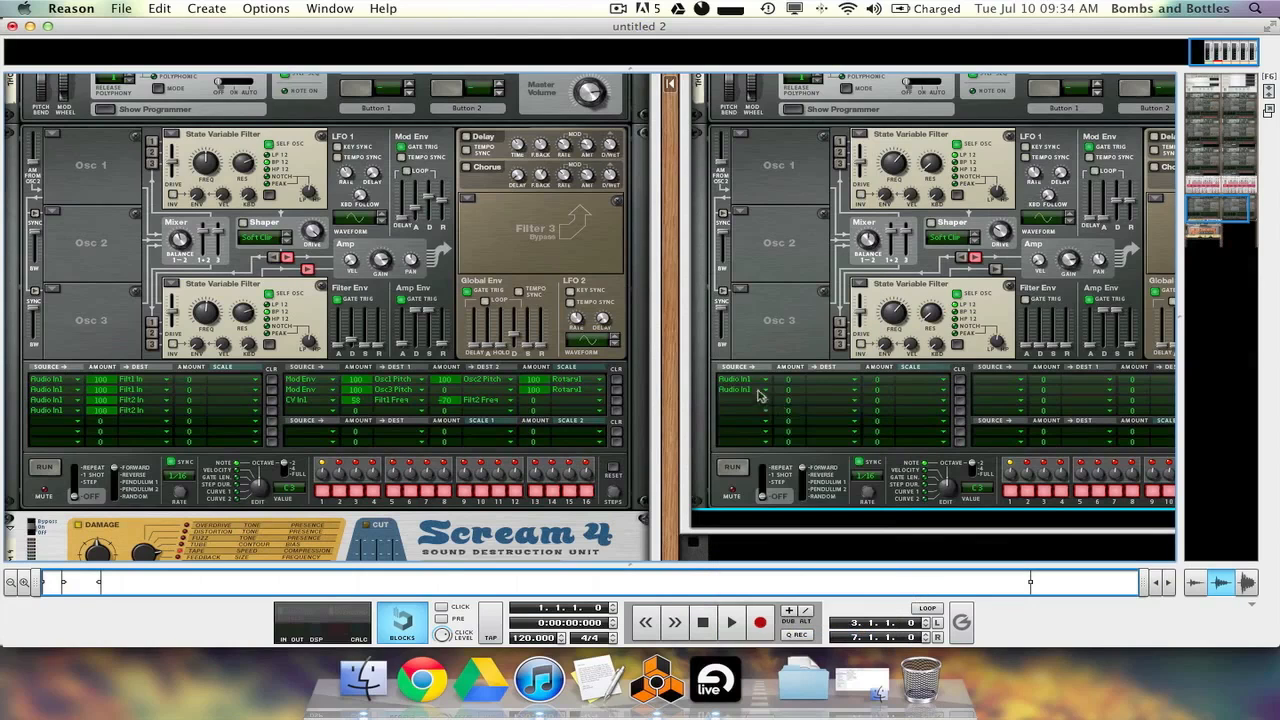
# Set the source of the third and fourth modulation rows to Audio Input 1
pyautogui.click(760, 399)
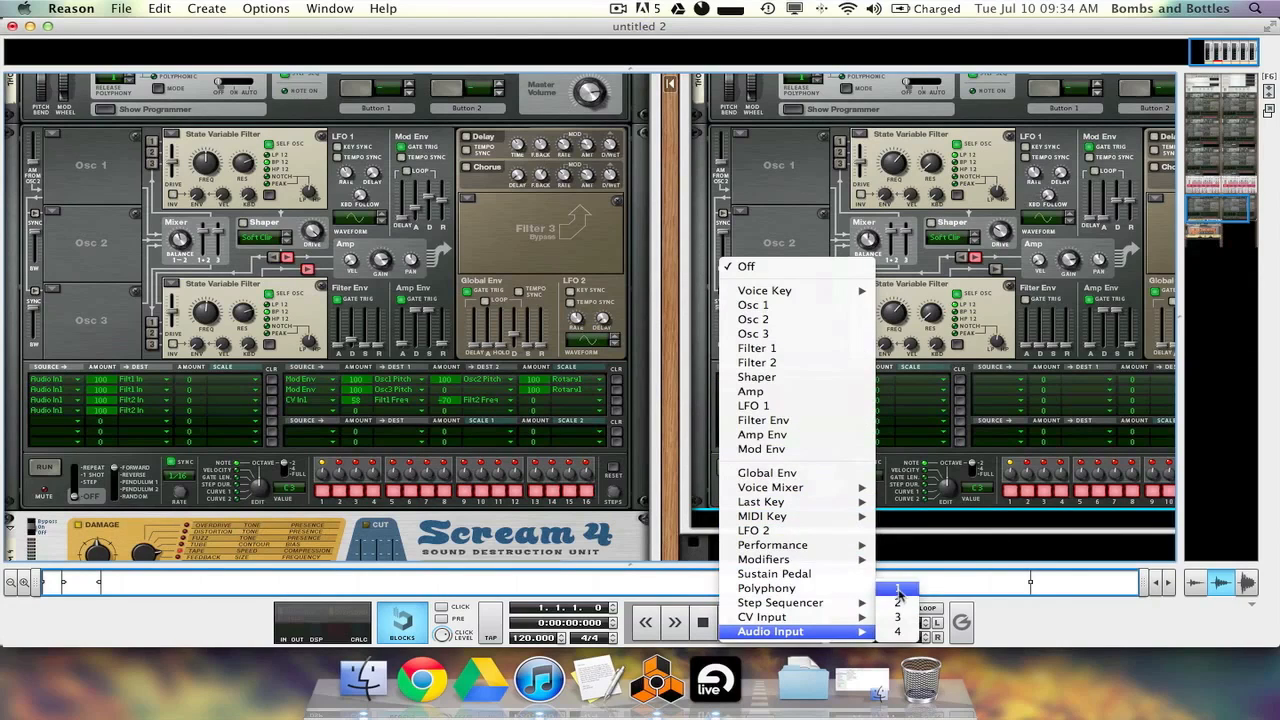
pyautogui.click(898, 596)
pyautogui.click(760, 409)
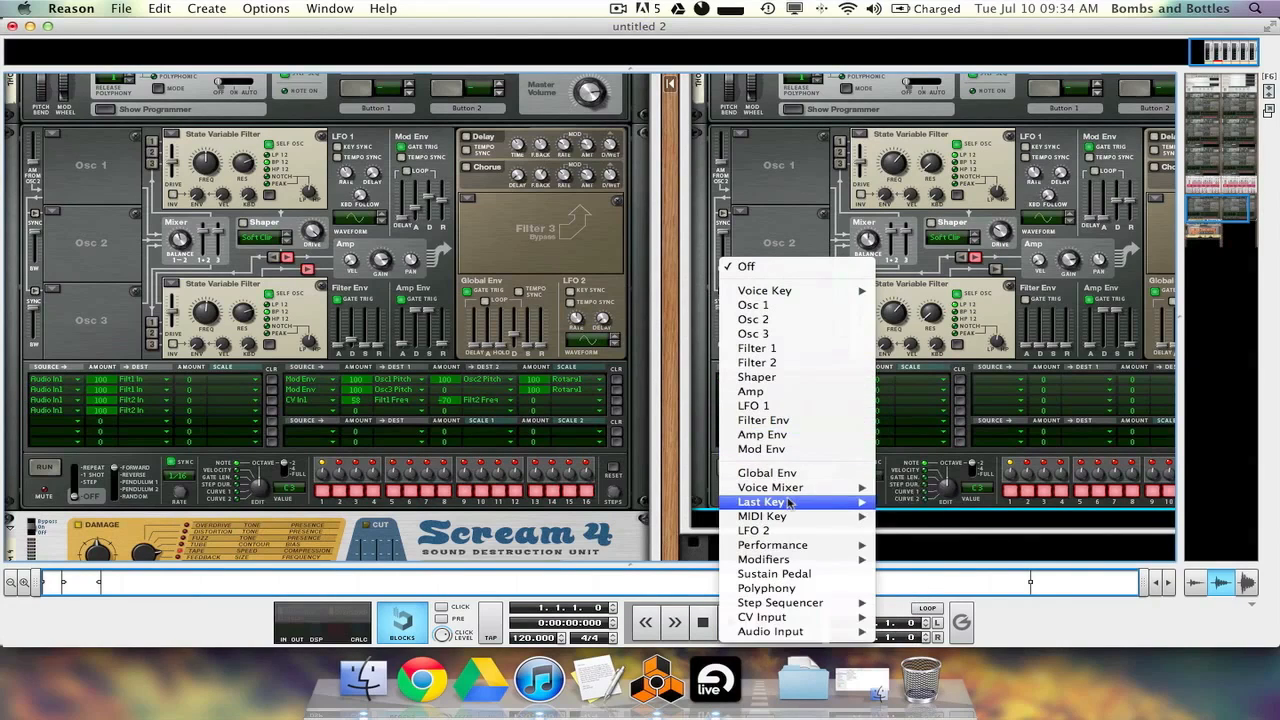
pyautogui.moveTo(825, 631)
pyautogui.click(900, 590)
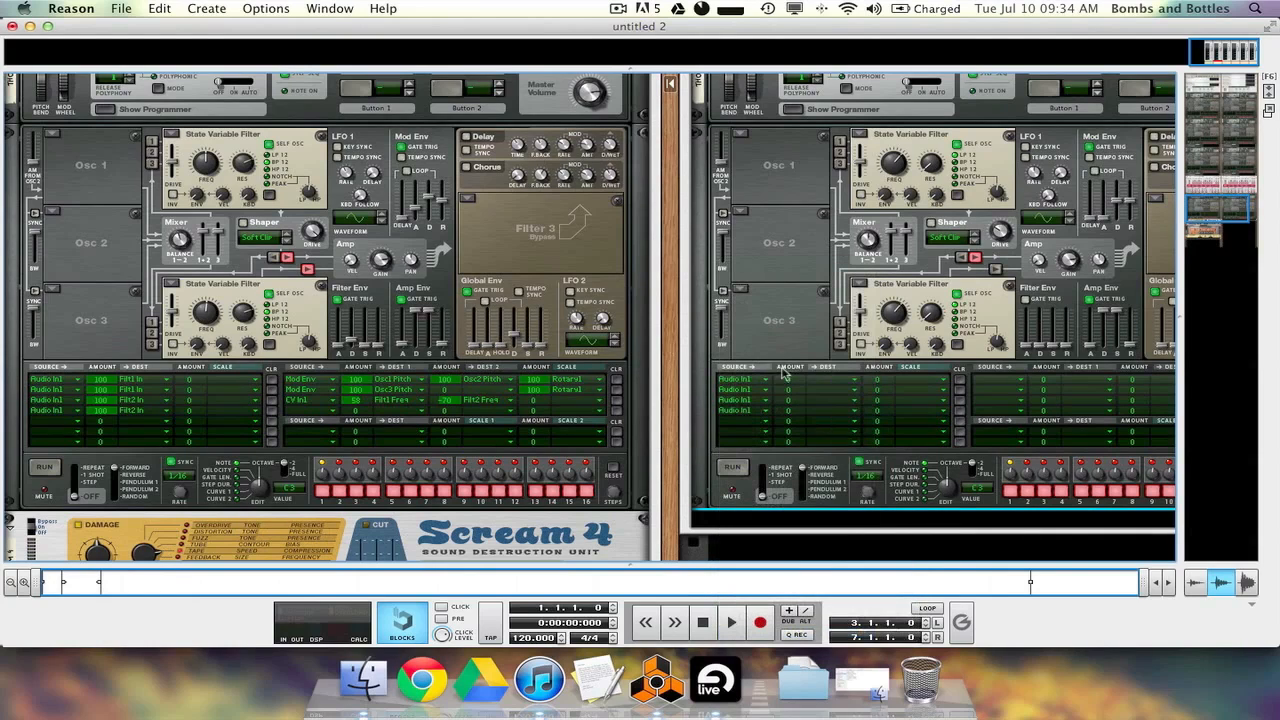
# Set the destination of the first two modulation rows of the new Thor to the Filter 1 audio input
pyautogui.click(825, 381)
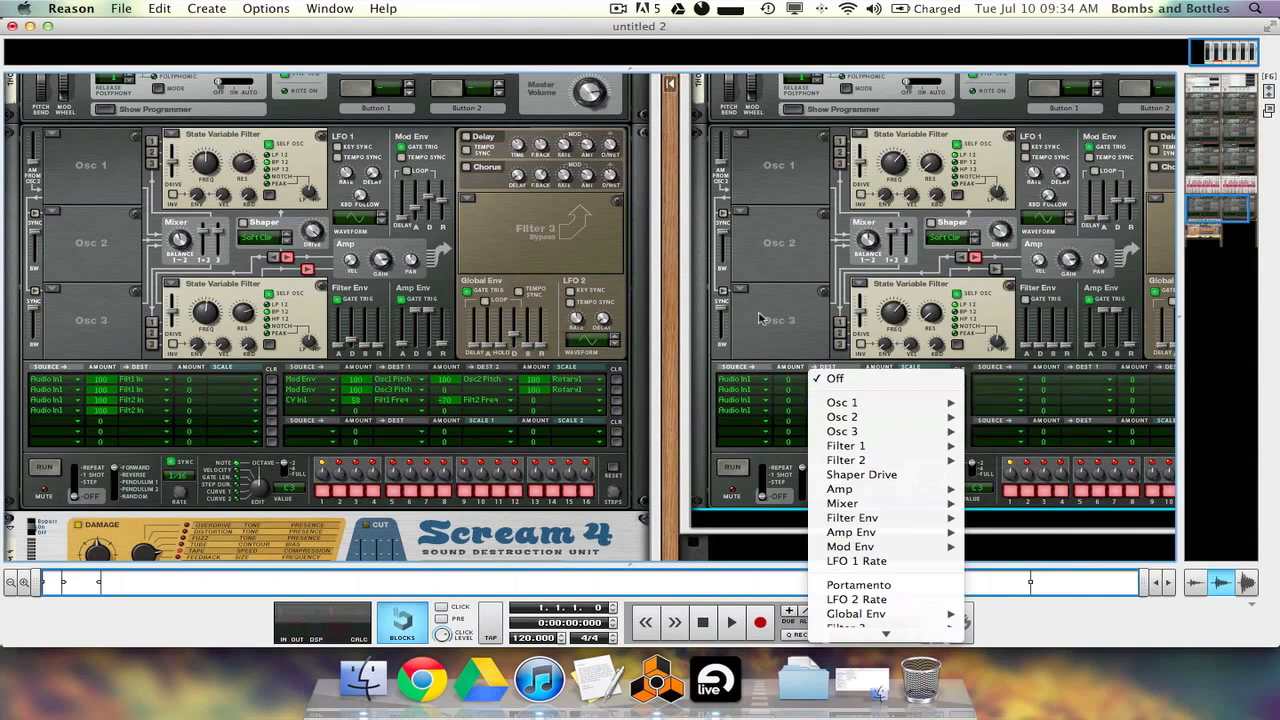
pyautogui.click(776, 346)
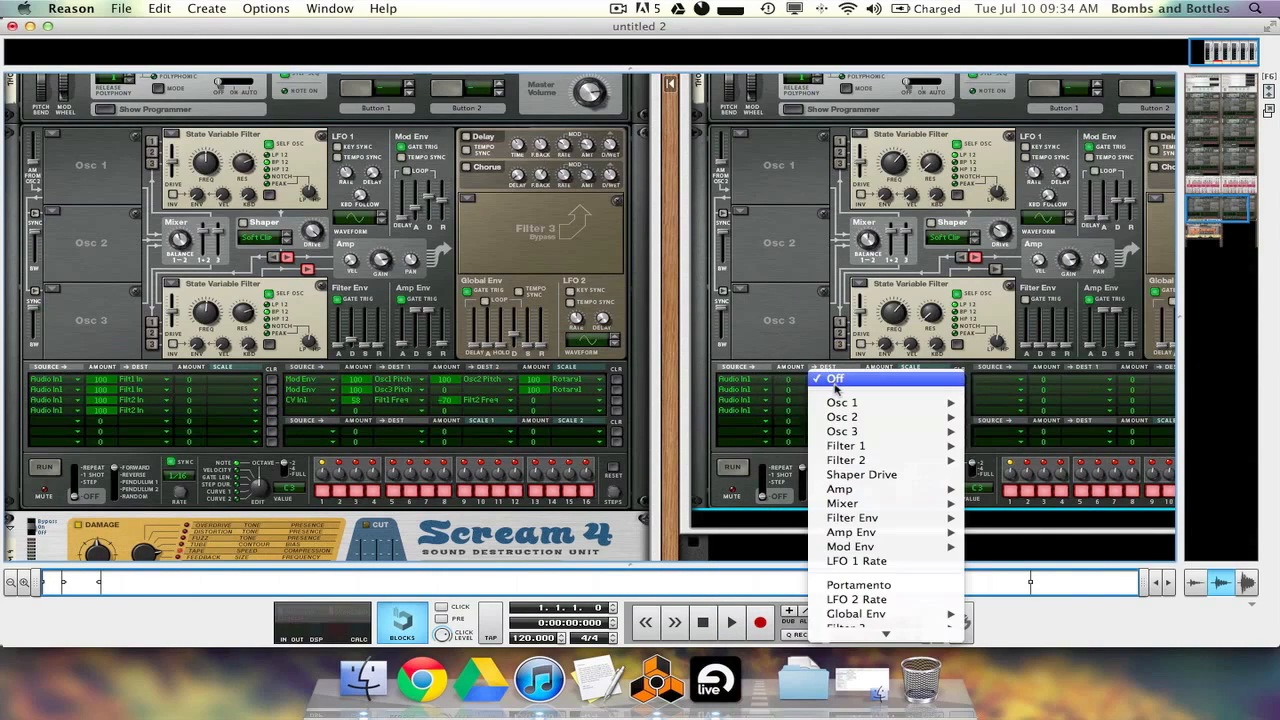
pyautogui.moveTo(928, 447)
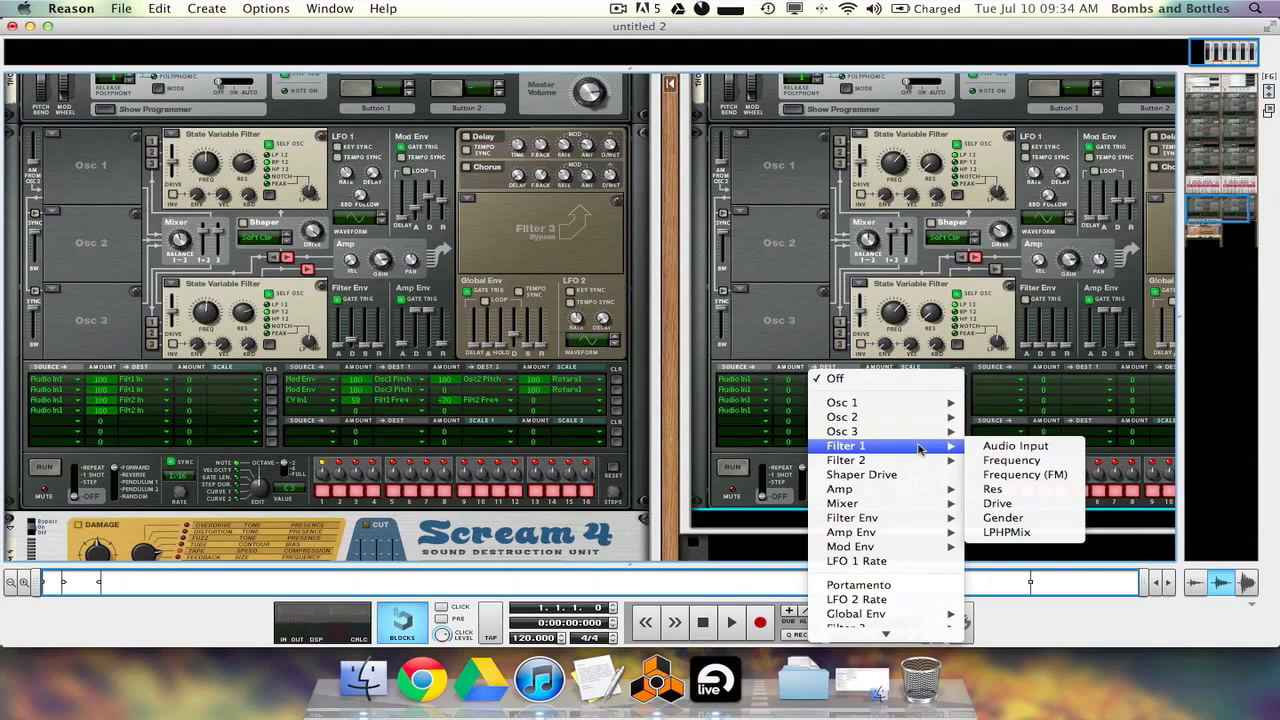
pyautogui.click(1027, 448)
pyautogui.click(822, 380)
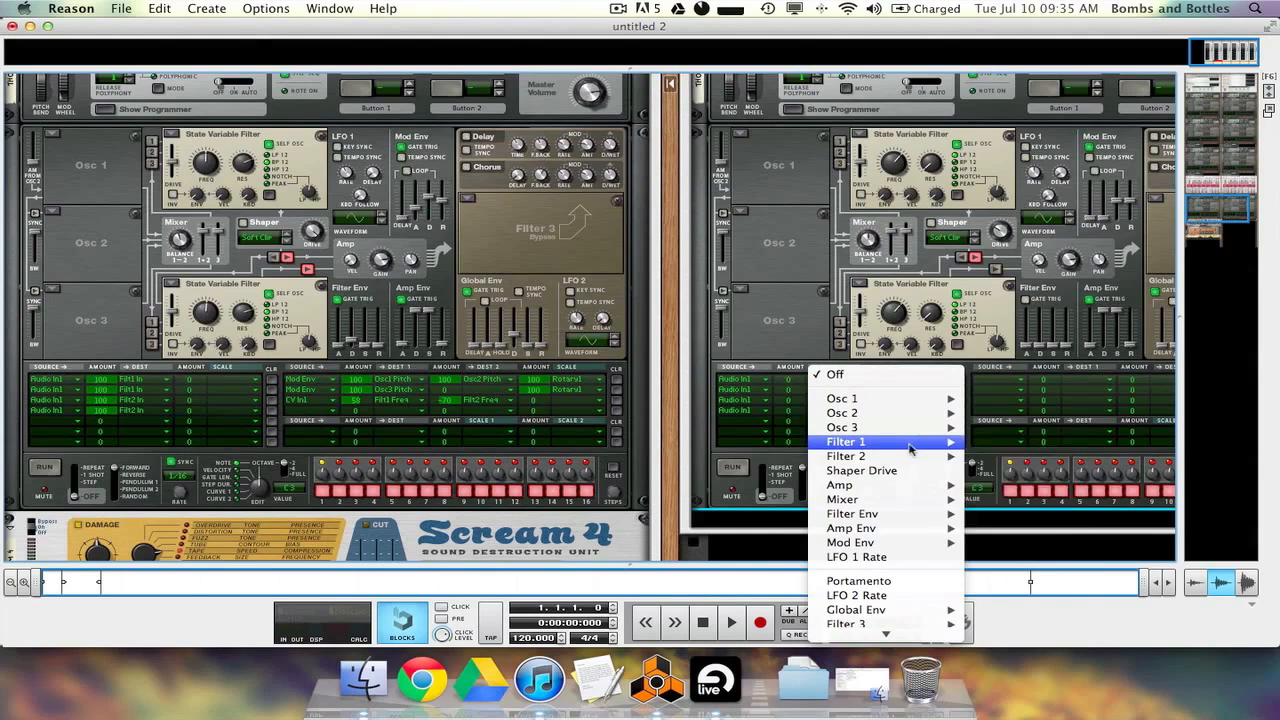
pyautogui.moveTo(910, 447)
pyautogui.click(1016, 448)
# Set the destination of the third and fourth modulation rows to the Filter 2 audio input
pyautogui.click(830, 410)
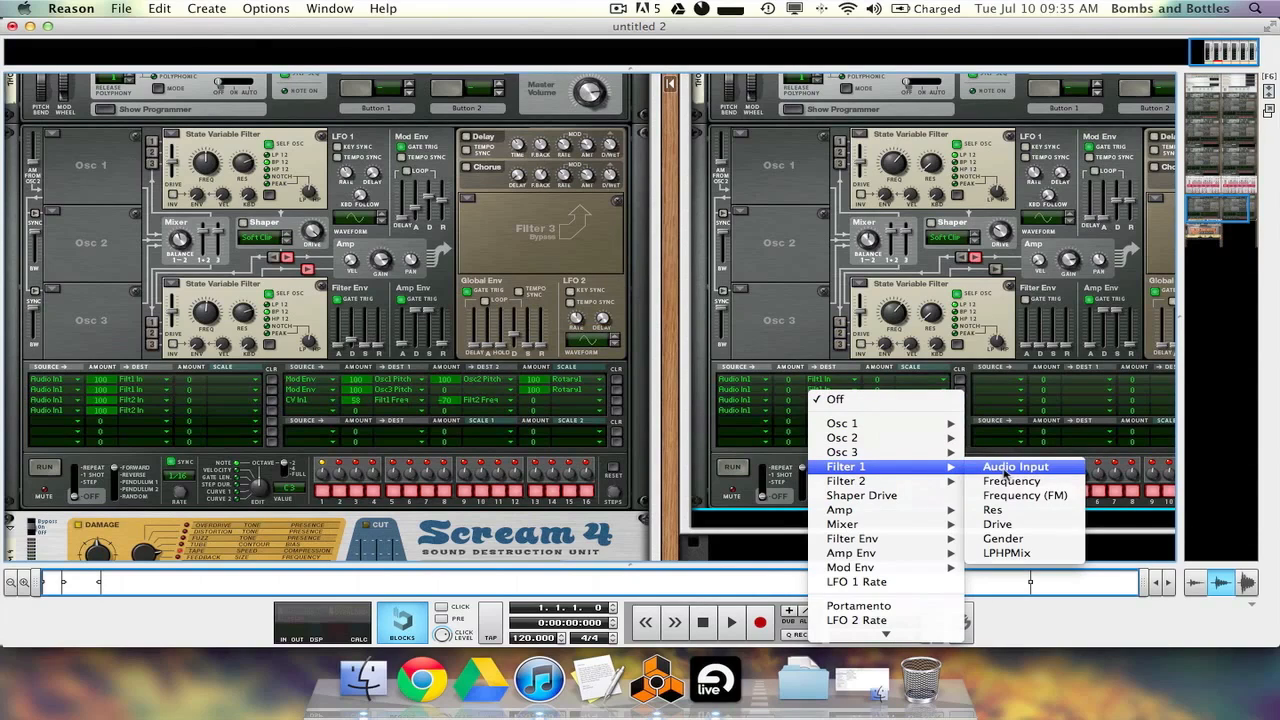
pyautogui.click(1010, 467)
pyautogui.click(822, 410)
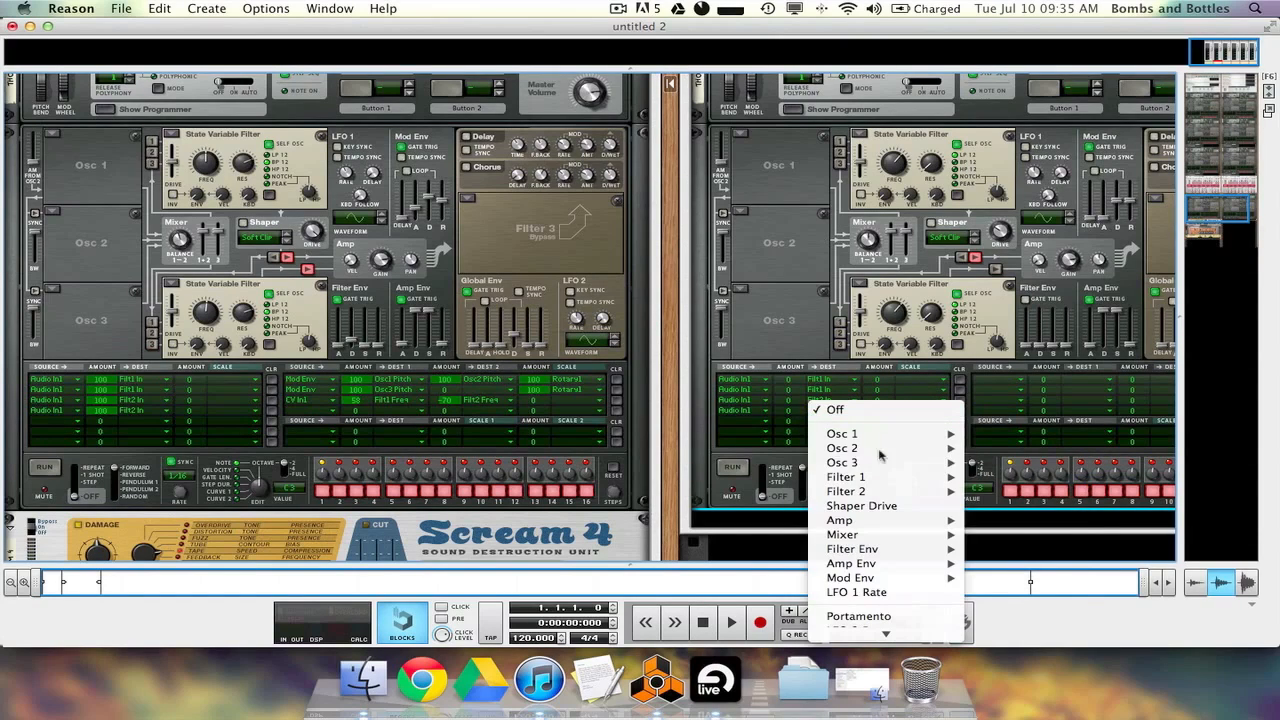
pyautogui.moveTo(887, 493)
pyautogui.click(1012, 491)
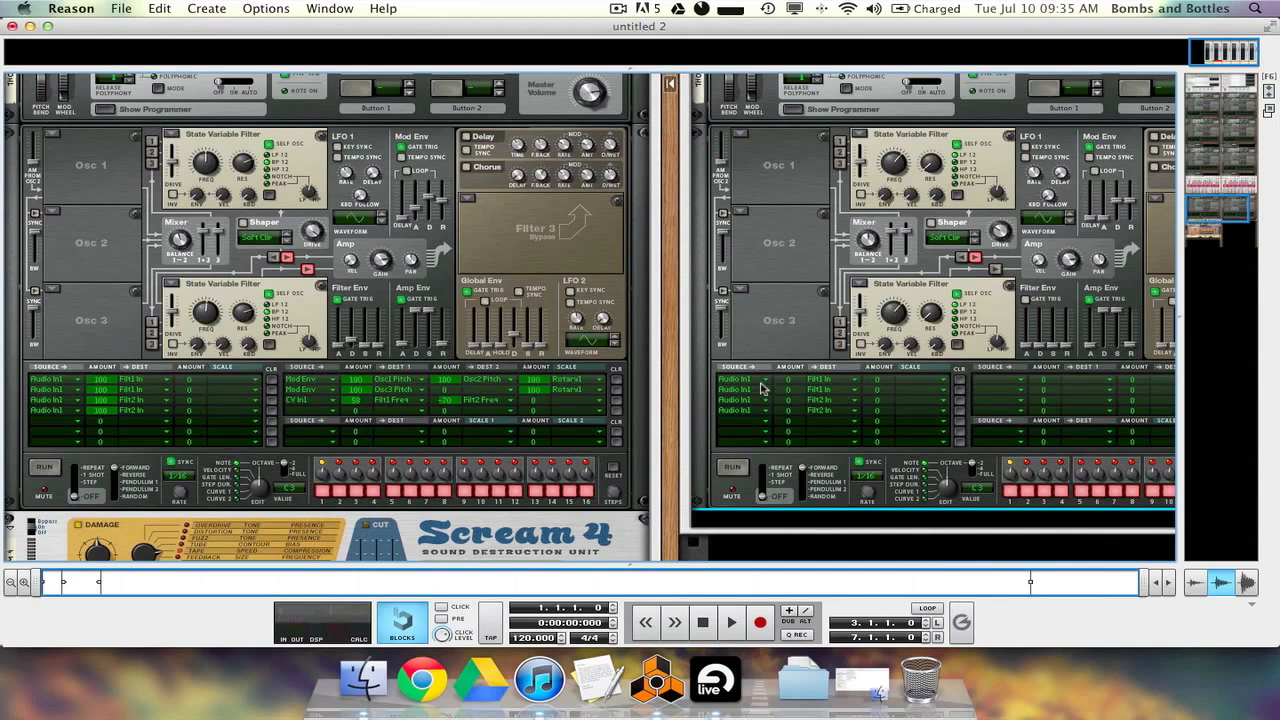
pyautogui.click(843, 385)
pyautogui.moveTo(898, 383)
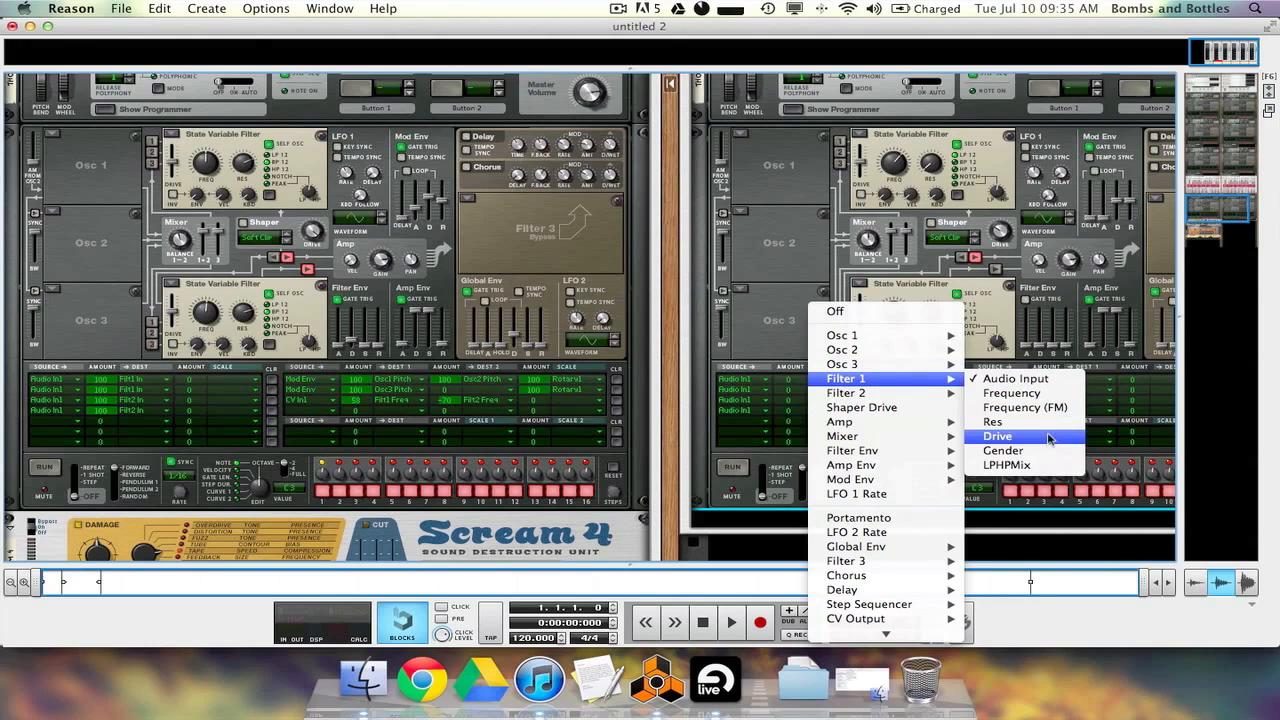
pyautogui.click(1012, 379)
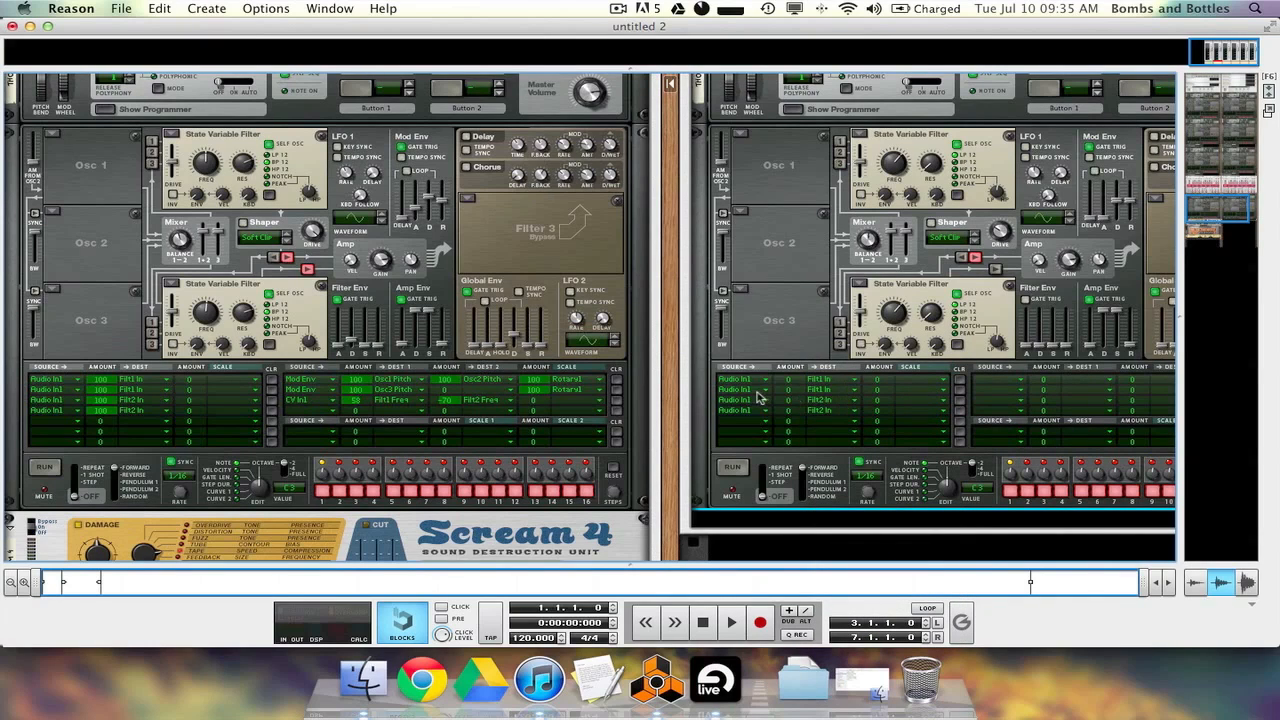
pyautogui.click(760, 393)
pyautogui.moveTo(840, 396)
pyautogui.click(893, 391)
# Set the amounts of the four audio routing rows in the new Thor to 100
pyautogui.moveTo(790, 380); pyautogui.dragTo(800, 360)
pyautogui.moveTo(790, 390); pyautogui.dragTo(798, 365)
pyautogui.moveTo(798, 409); pyautogui.dragTo(800, 327)
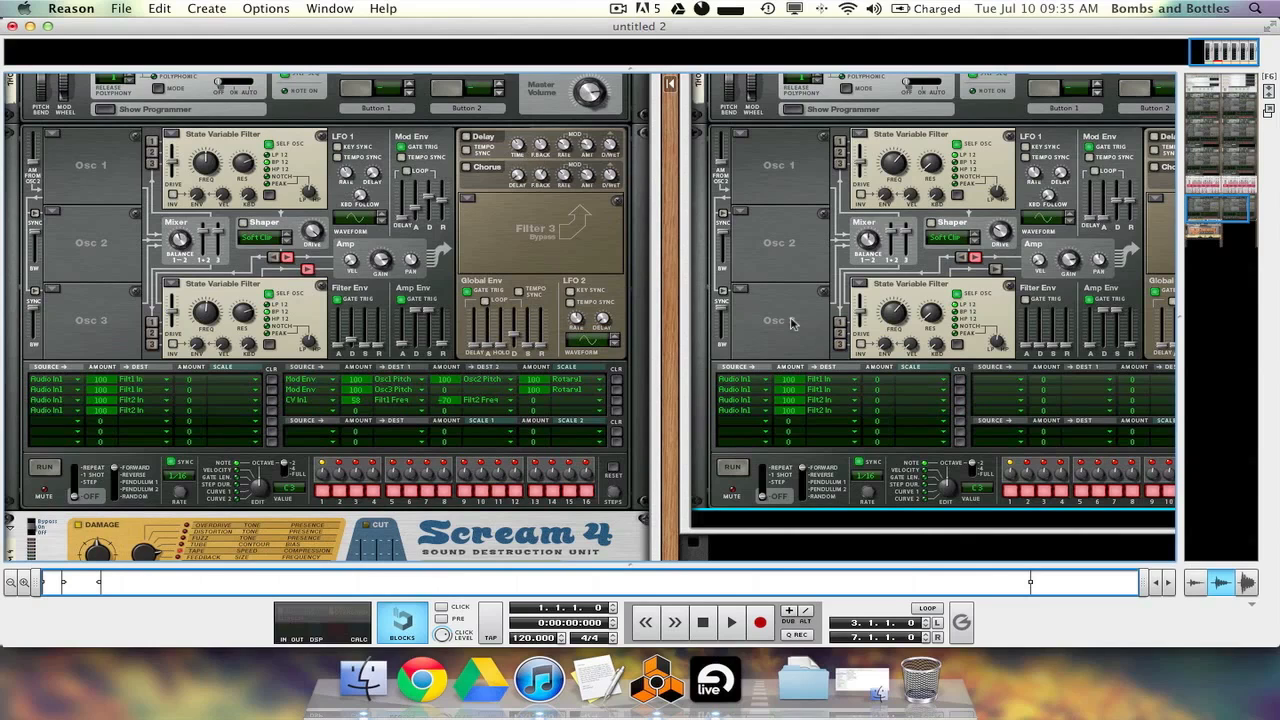
# Change both Filter 1 and Filter 2 of the new Thor to Bypass
pyautogui.hscroll(5, 790, 322)
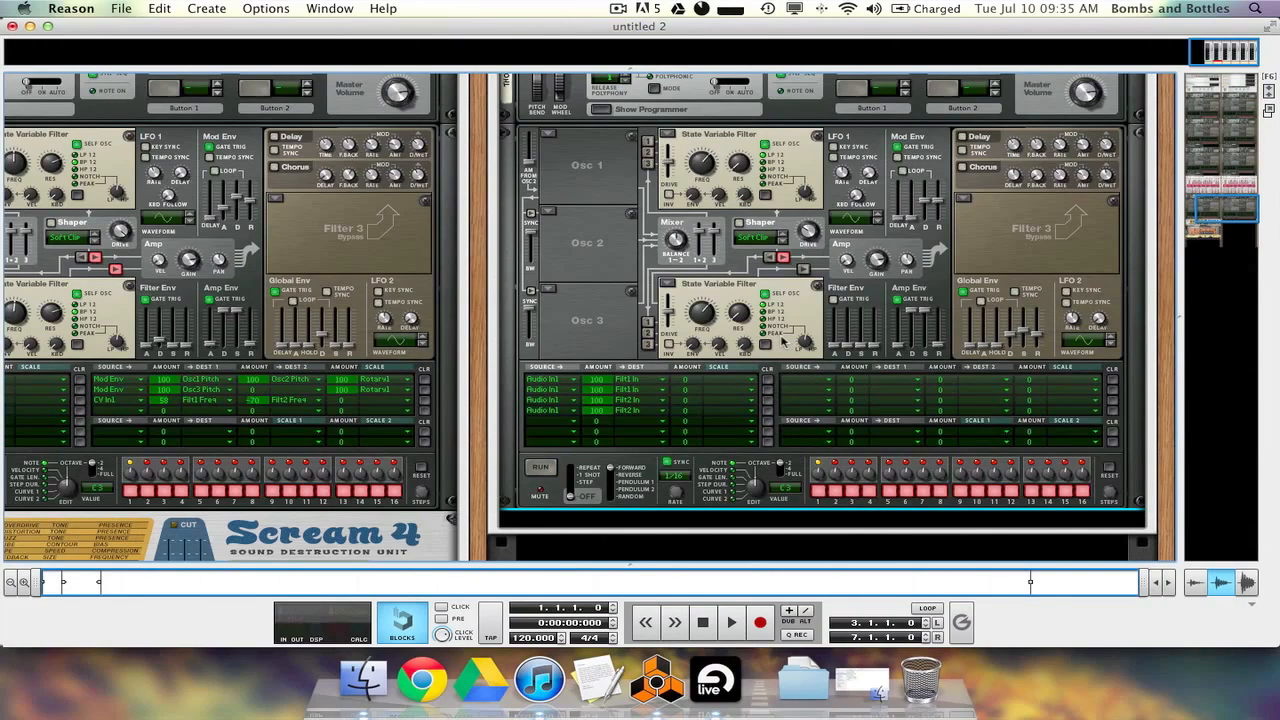
pyautogui.click(672, 138)
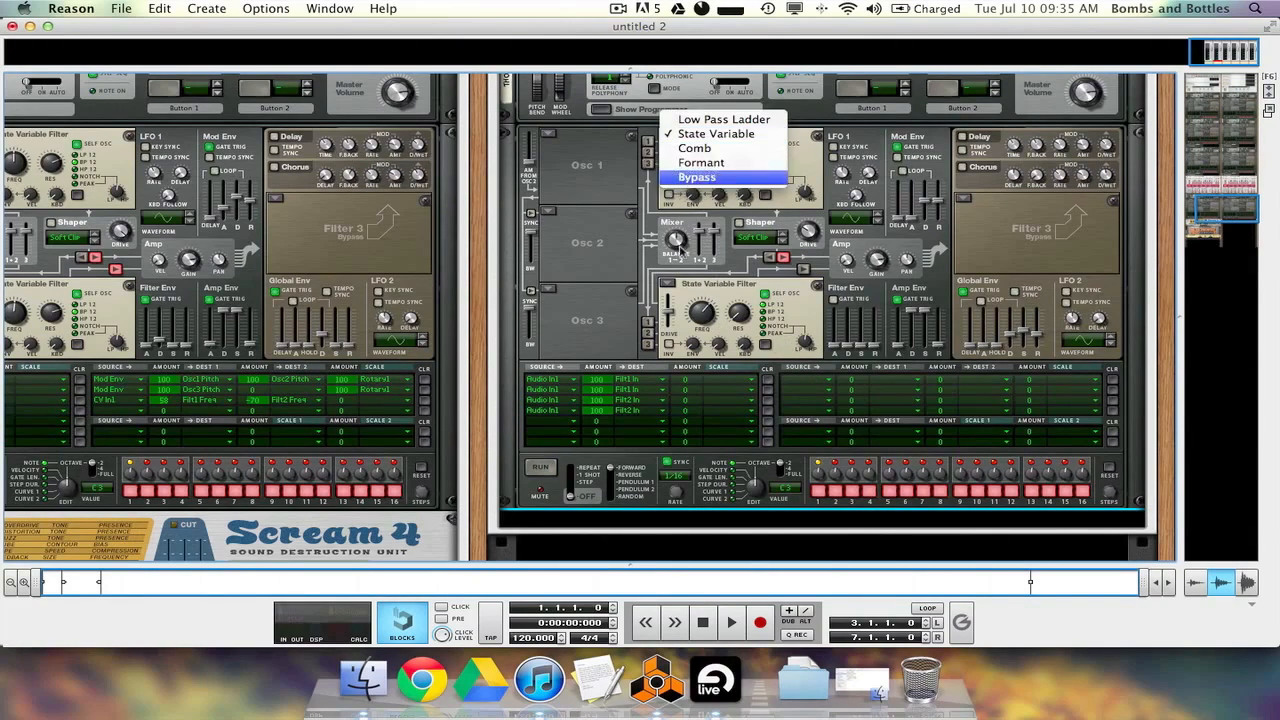
pyautogui.click(698, 177)
pyautogui.click(669, 287)
pyautogui.click(696, 327)
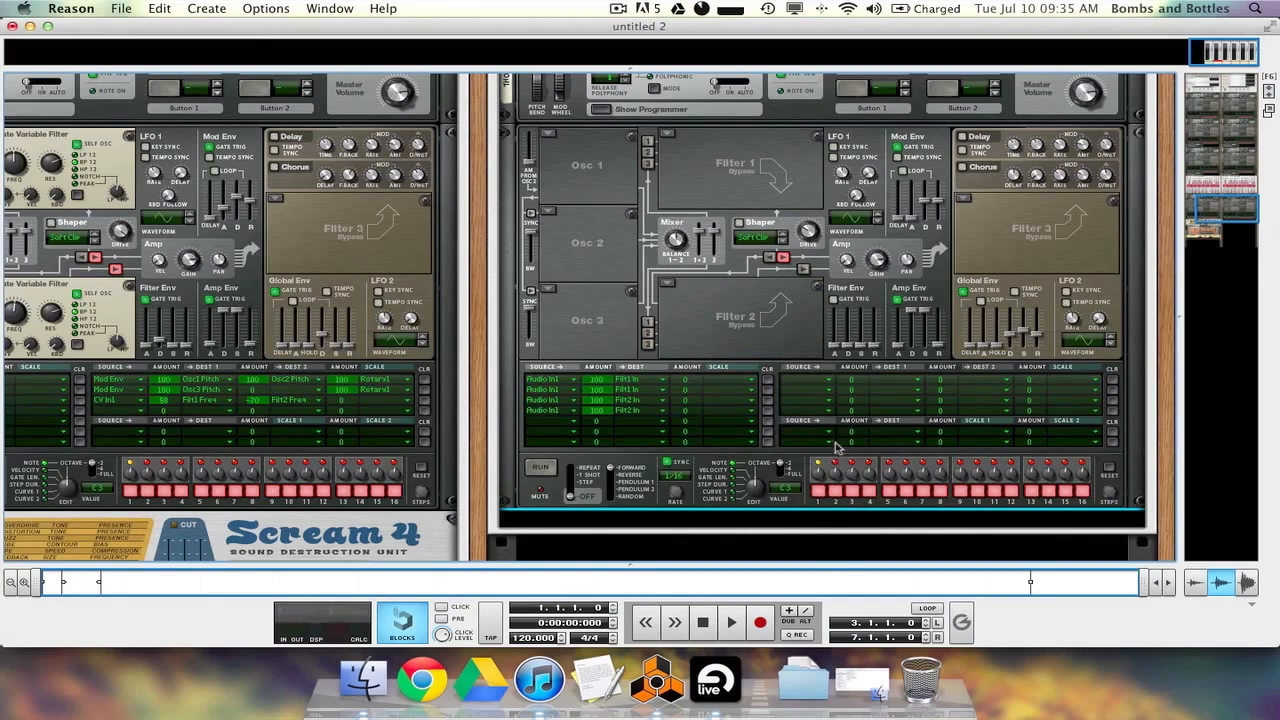
# On the rack's rear, connect the new Thor's audio output to the Combinator's left From Devices input, and return to the front
pyautogui.press('Tab')
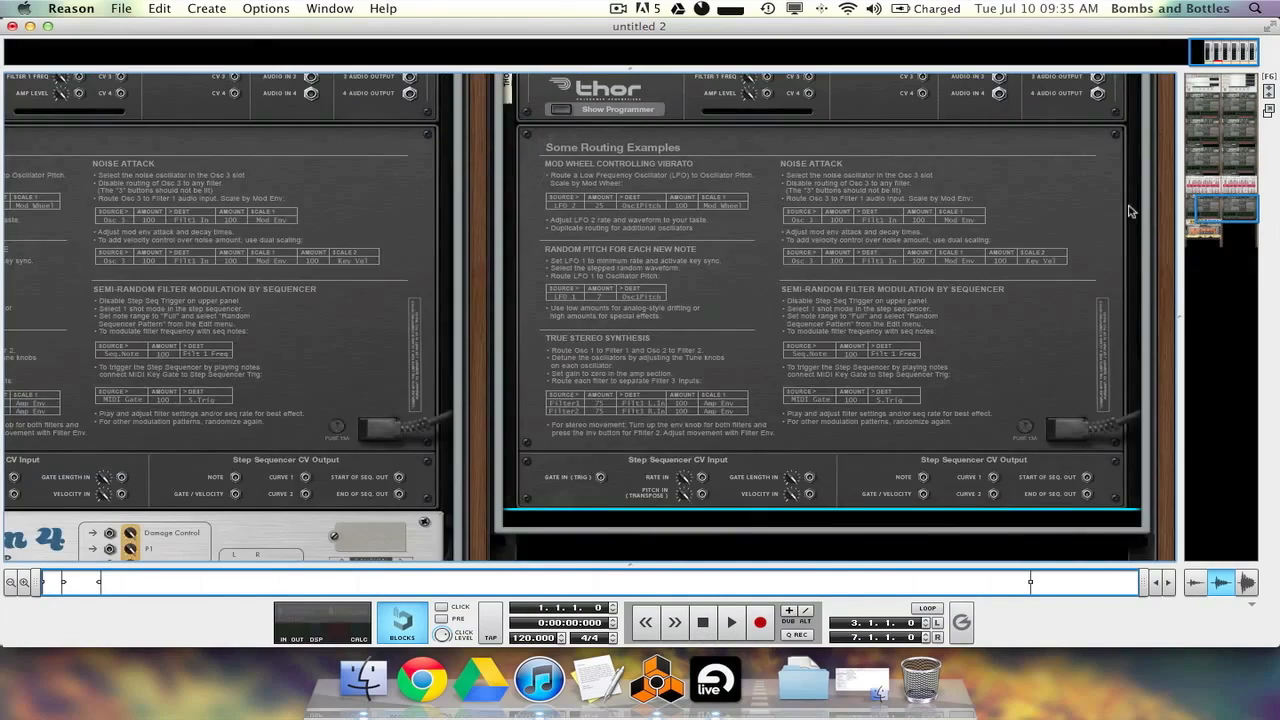
pyautogui.scroll(-3, 1060, 245)
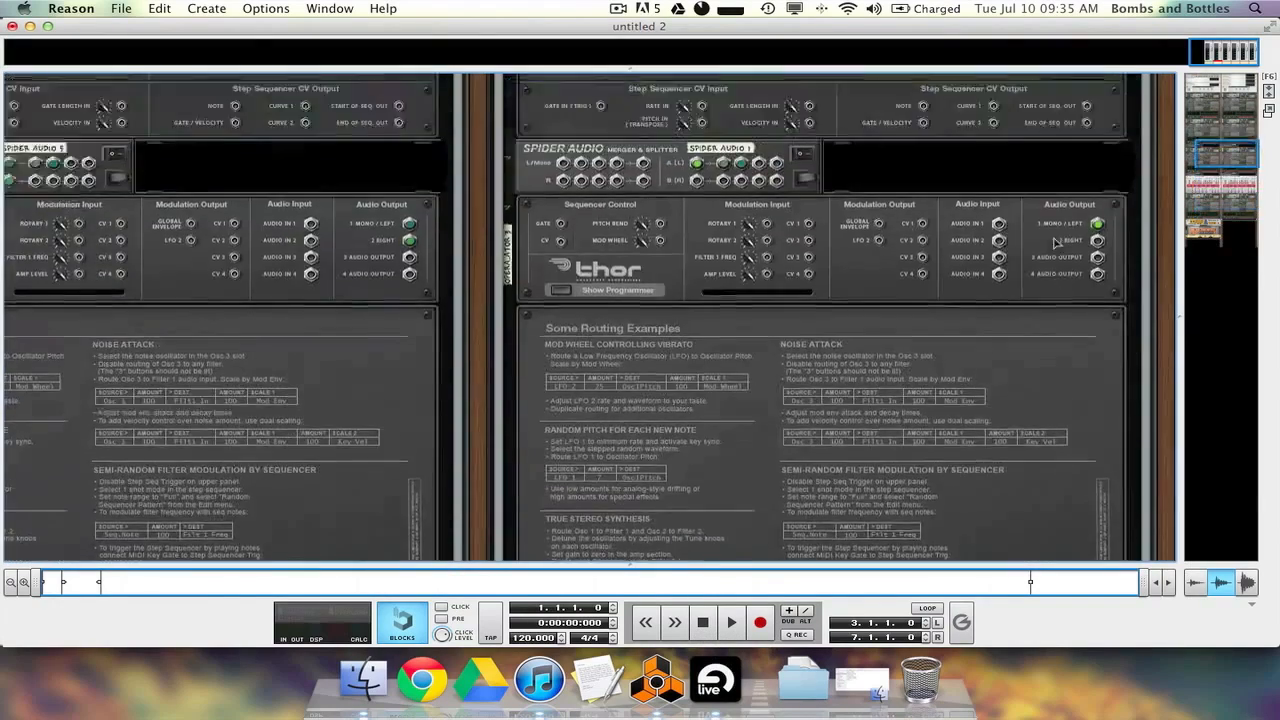
pyautogui.scroll(1, 1055, 243)
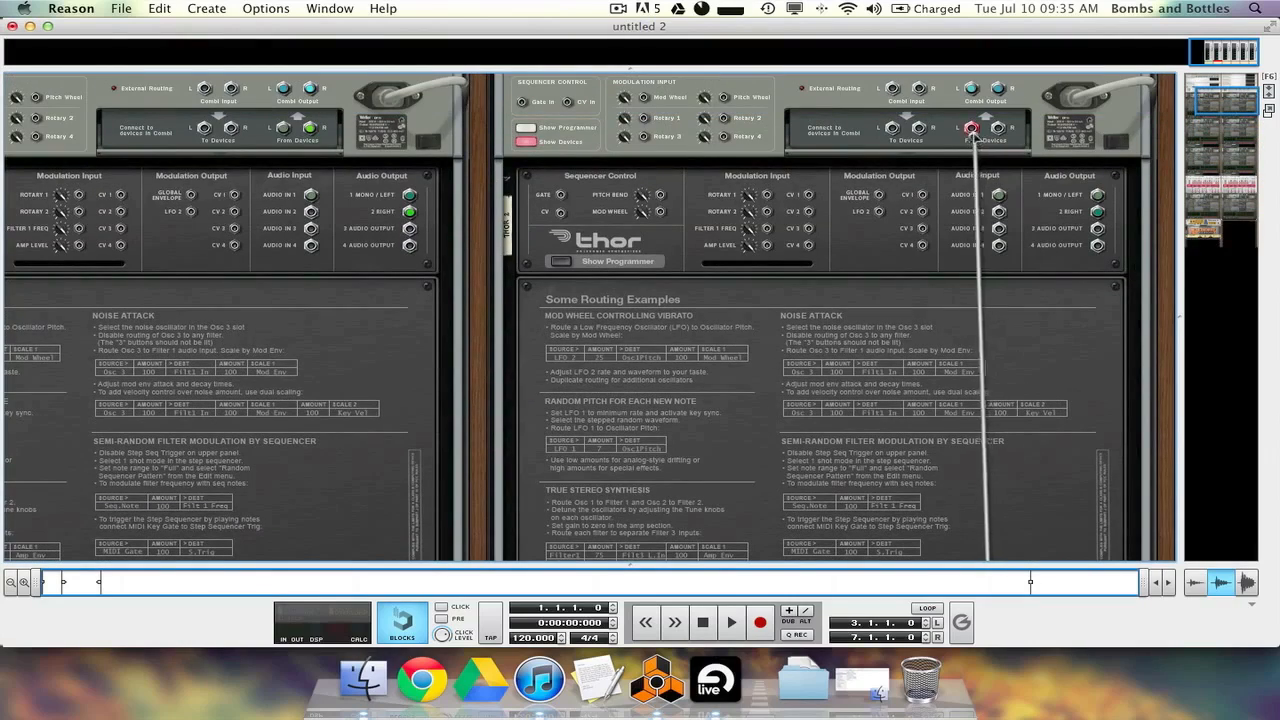
pyautogui.click(1247, 217)
pyautogui.press('Tab')
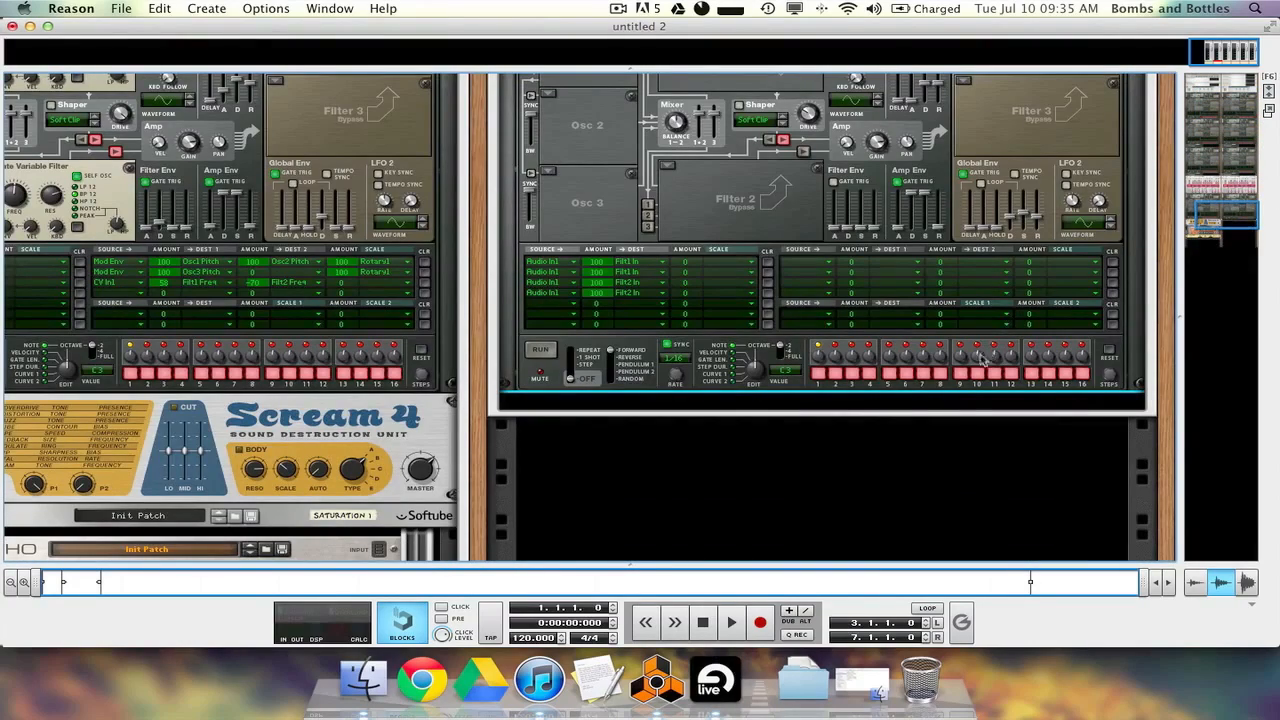
# Switch to Live to examine the sound's spectrum, and return to Reason
pyautogui.click(713, 688)
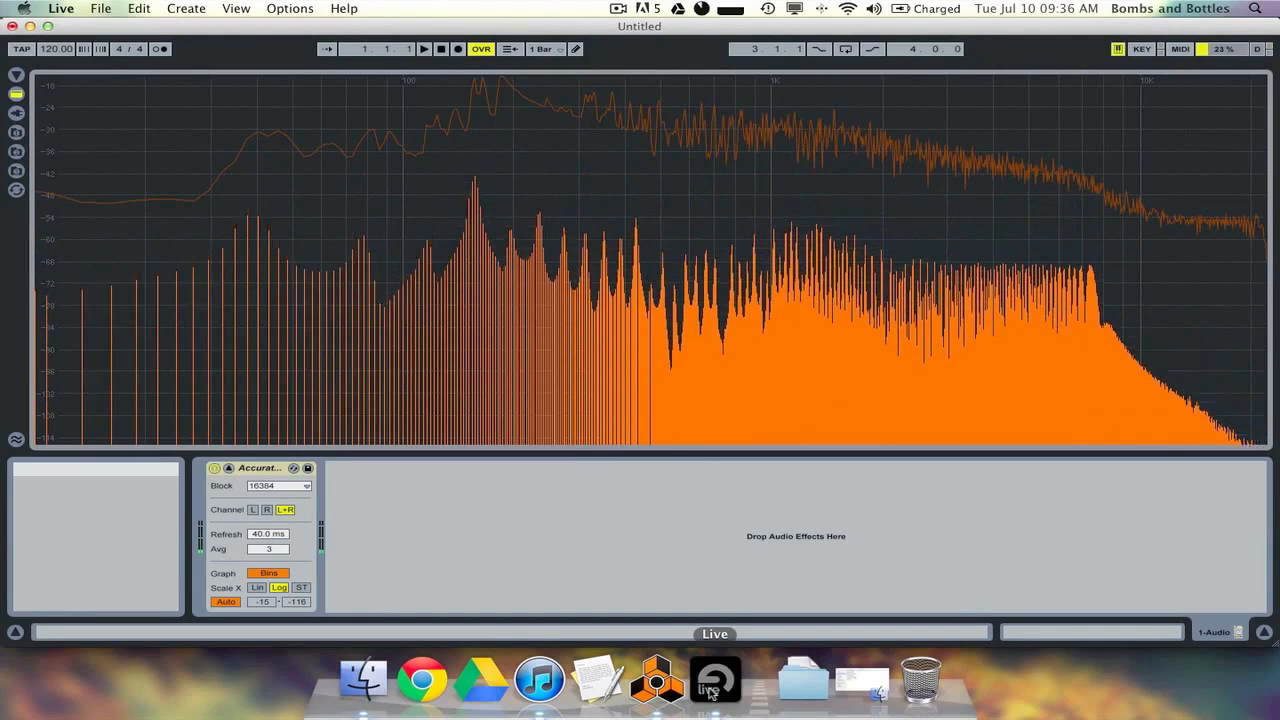
pyautogui.click(656, 680)
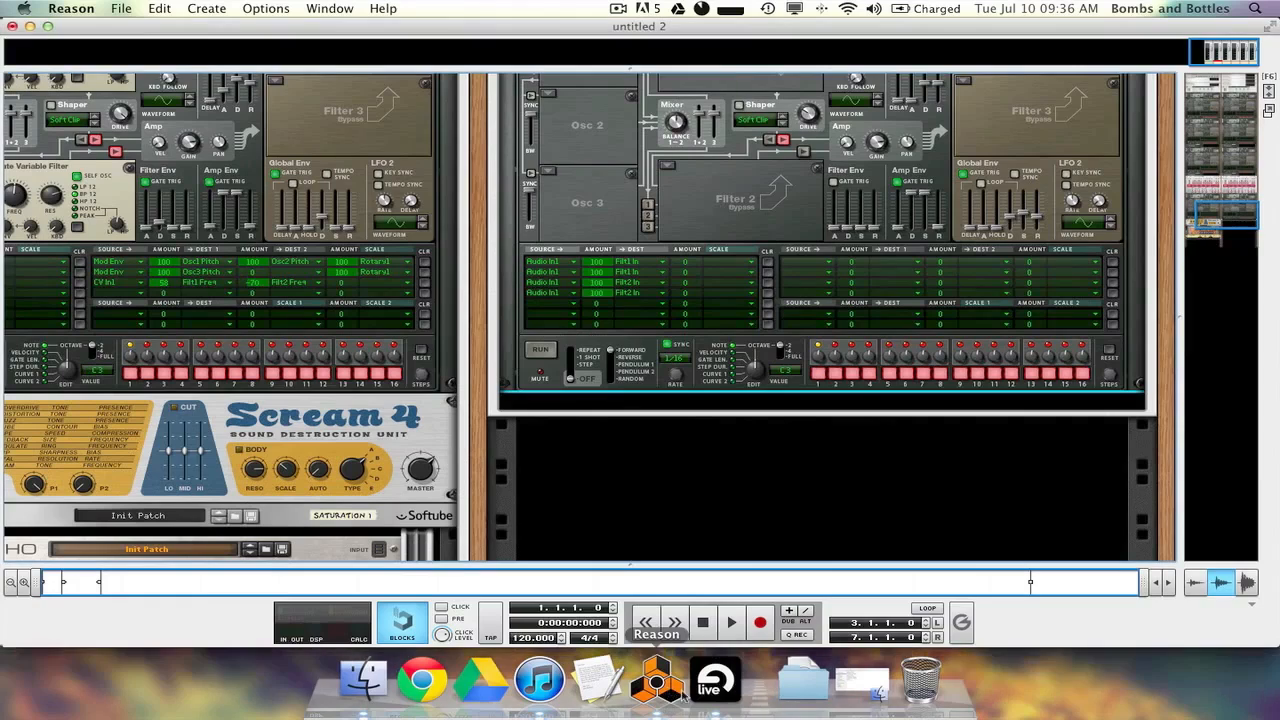
# Look over the new chain in the rack, check its sound spectrum in Live, and return to Reason
pyautogui.click(1231, 94)
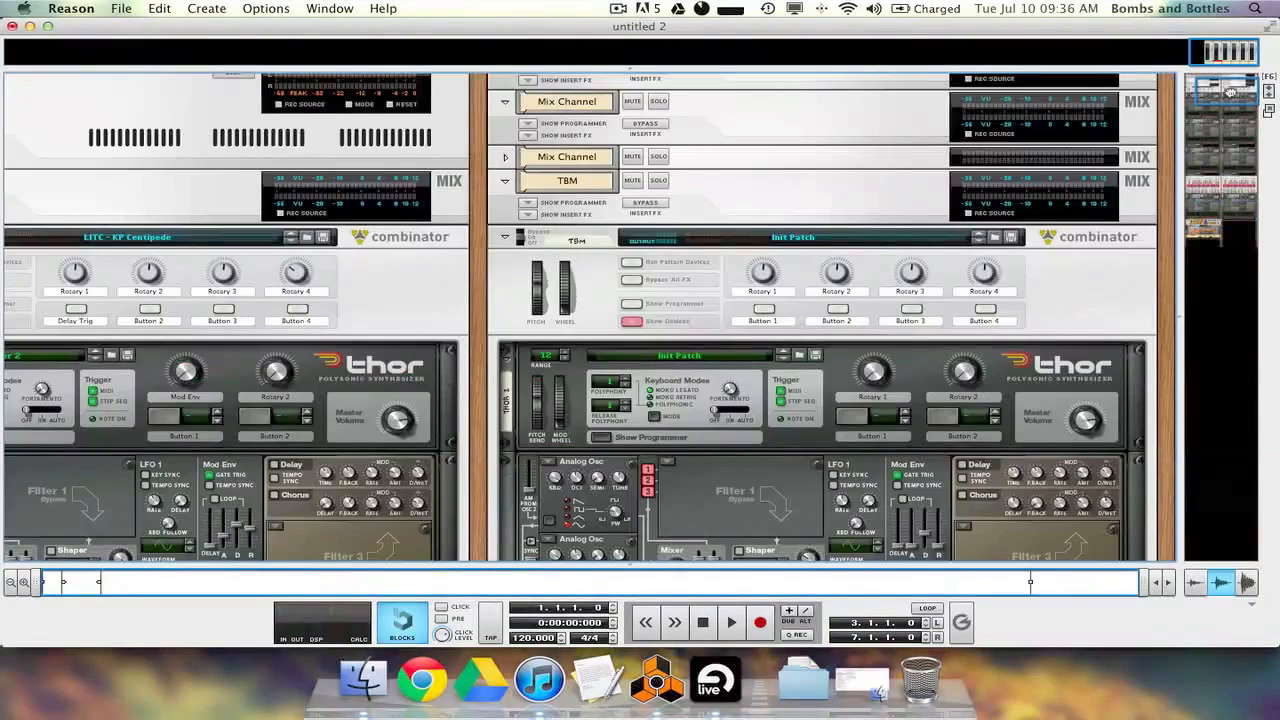
pyautogui.moveTo(1231, 94); pyautogui.dragTo(1239, 213)
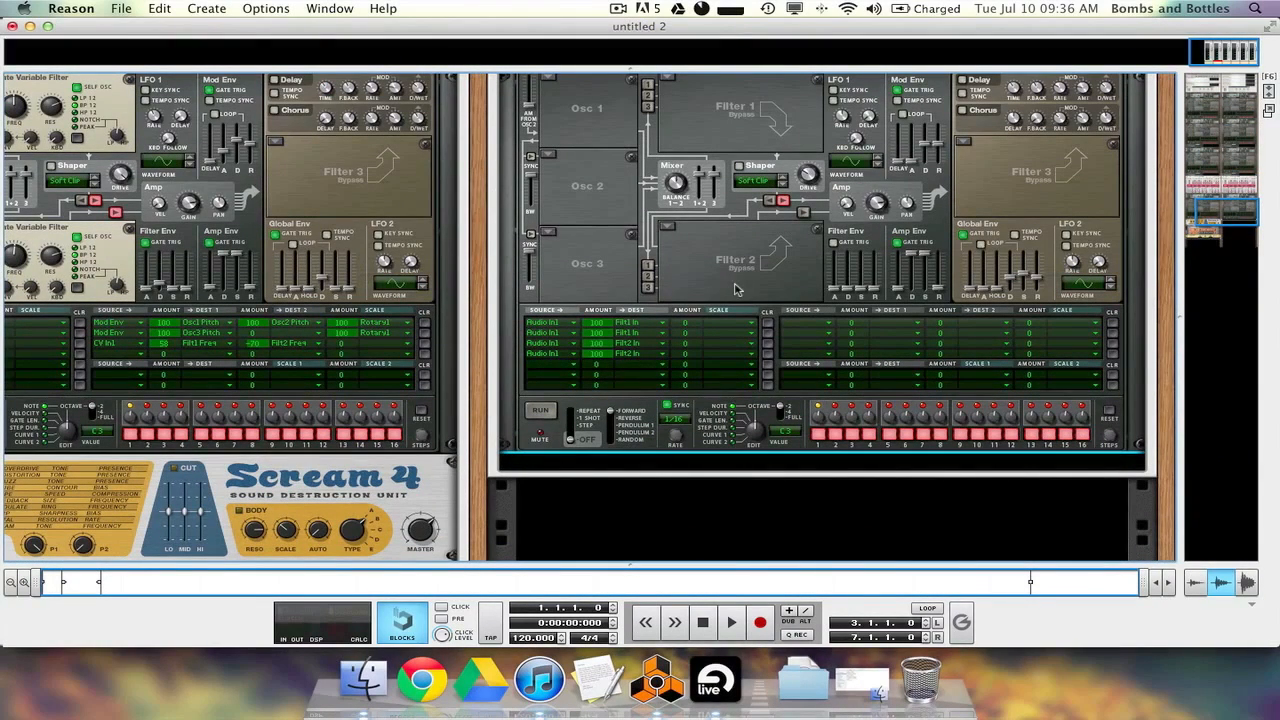
pyautogui.click(729, 692)
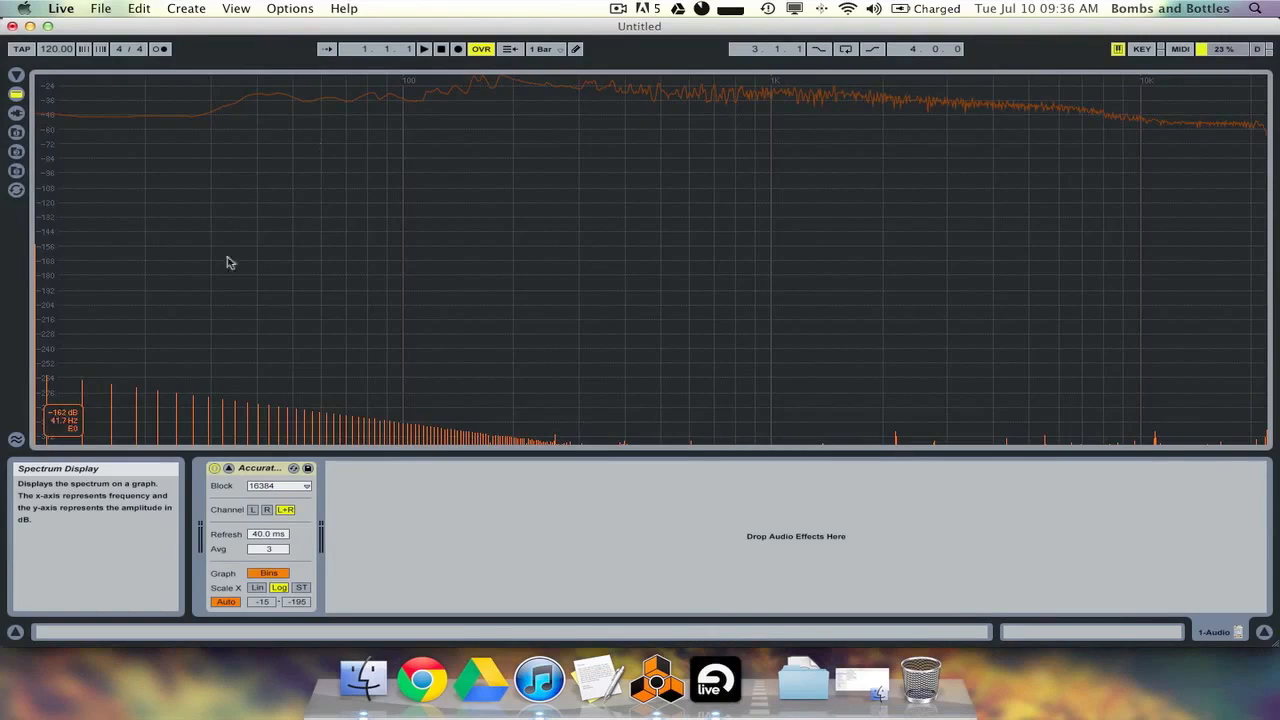
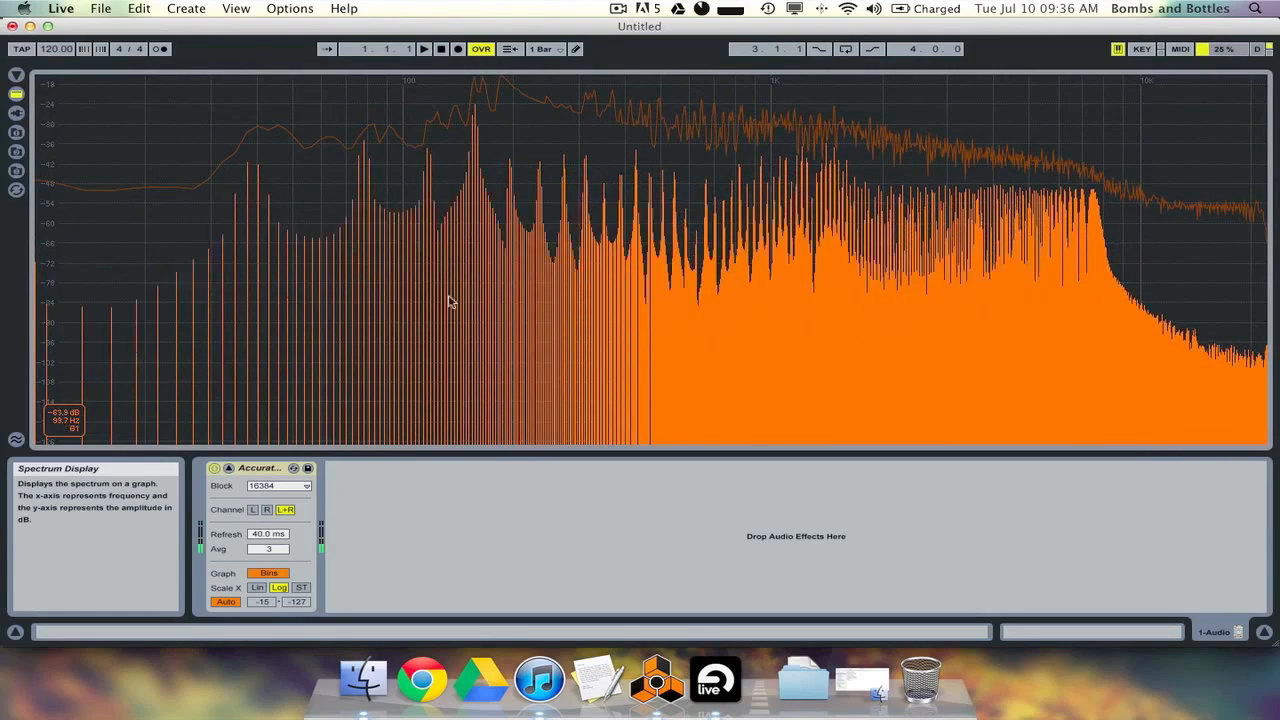
pyautogui.click(657, 678)
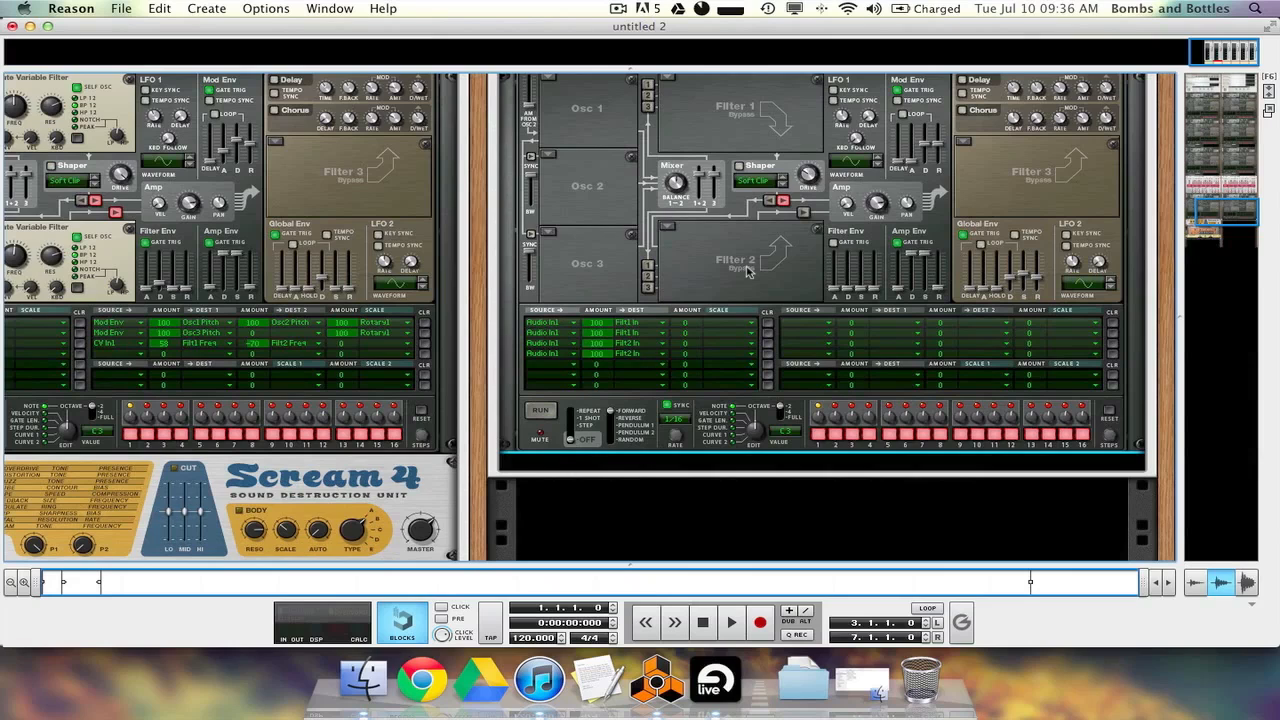
# Change both Filter 1 and Filter 2 of the new Thor to State Variable
pyautogui.scroll(1, 748, 272)
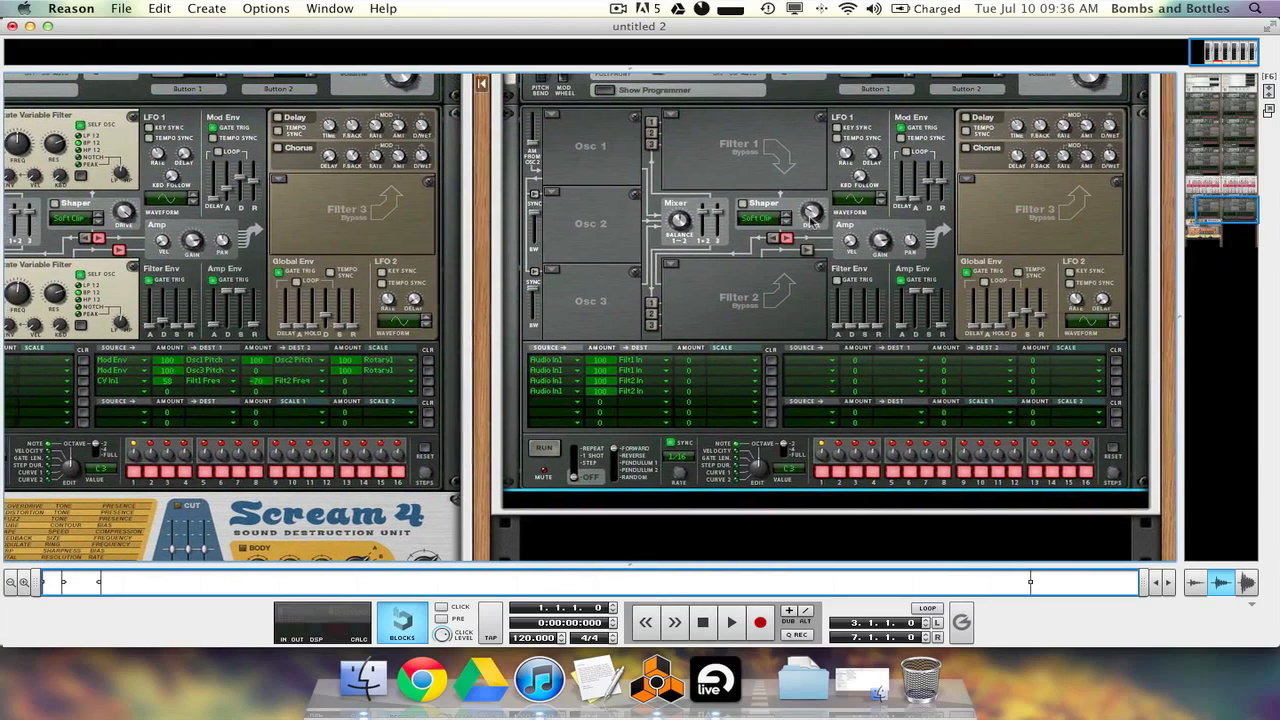
pyautogui.hscroll(-1, 860, 250)
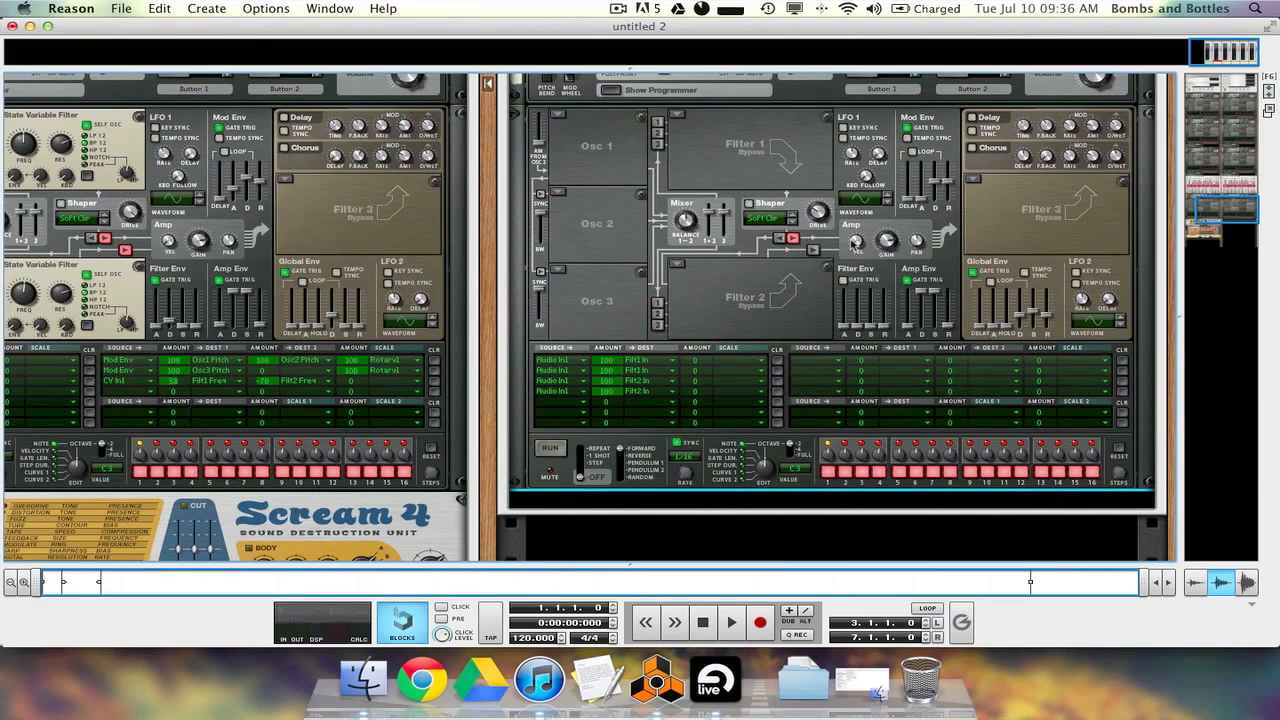
pyautogui.hscroll(-3, 825, 290)
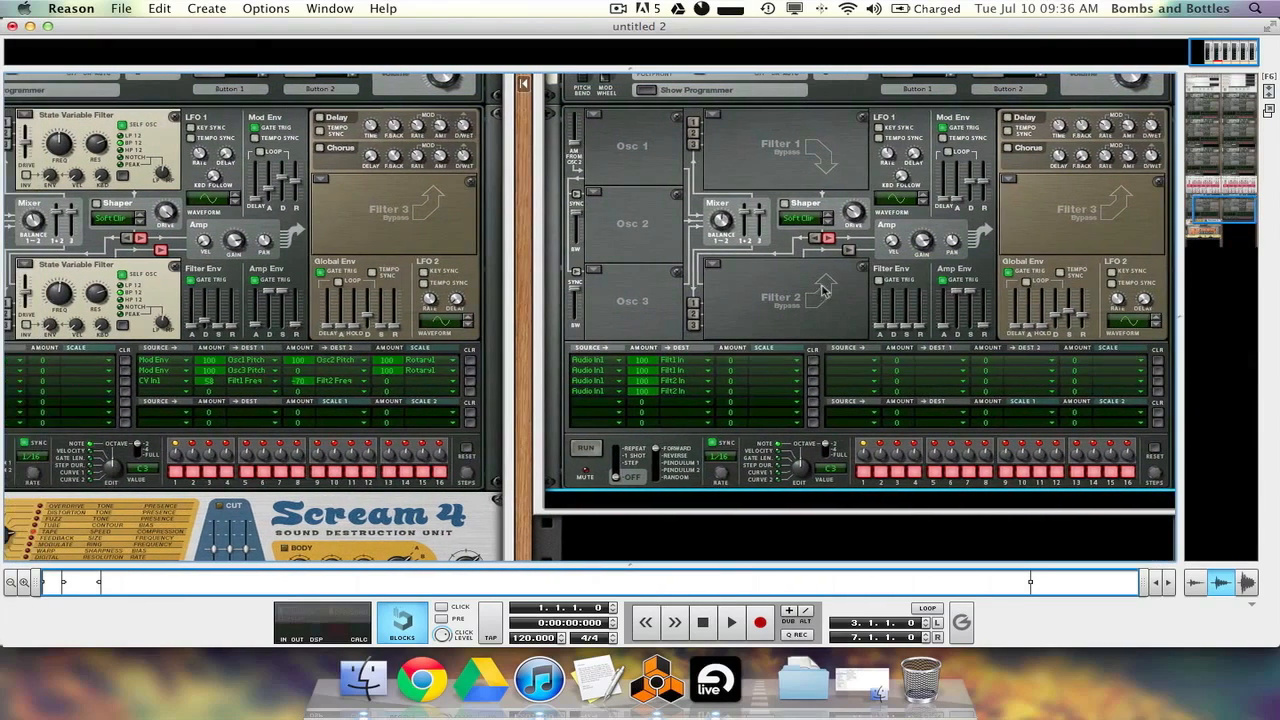
pyautogui.click(711, 117)
pyautogui.click(750, 66)
pyautogui.click(712, 263)
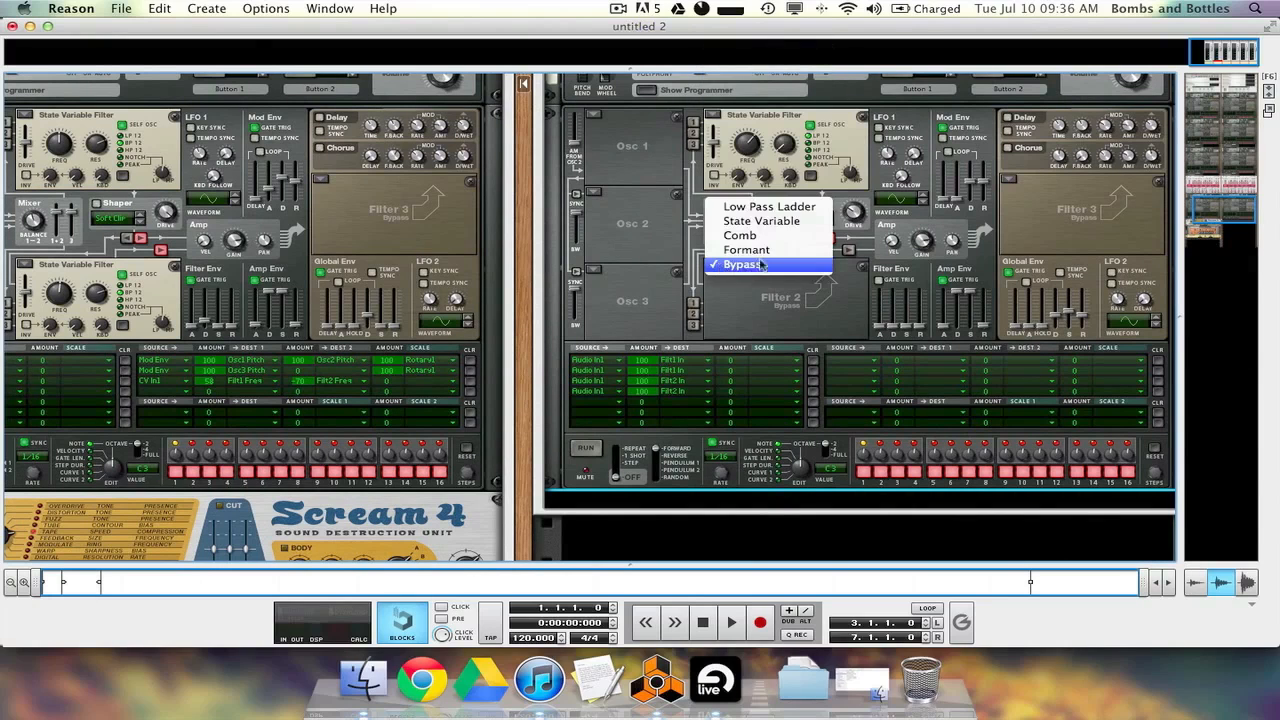
pyautogui.click(760, 221)
# Match the new Thor's filter resonance and frequency to the existing Thor, with Filter 1 at 857 Hz and Filter 2 at 946 Hz
pyautogui.hscroll(1, 785, 145)
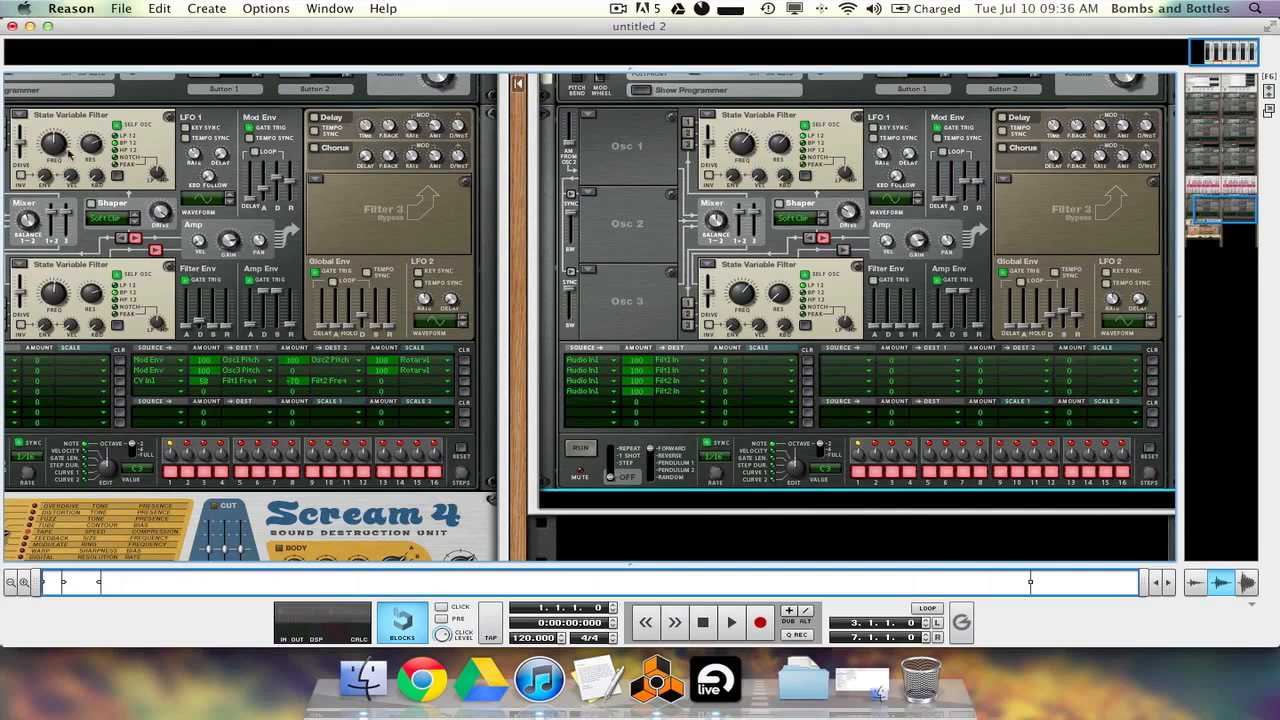
pyautogui.click(89, 150)
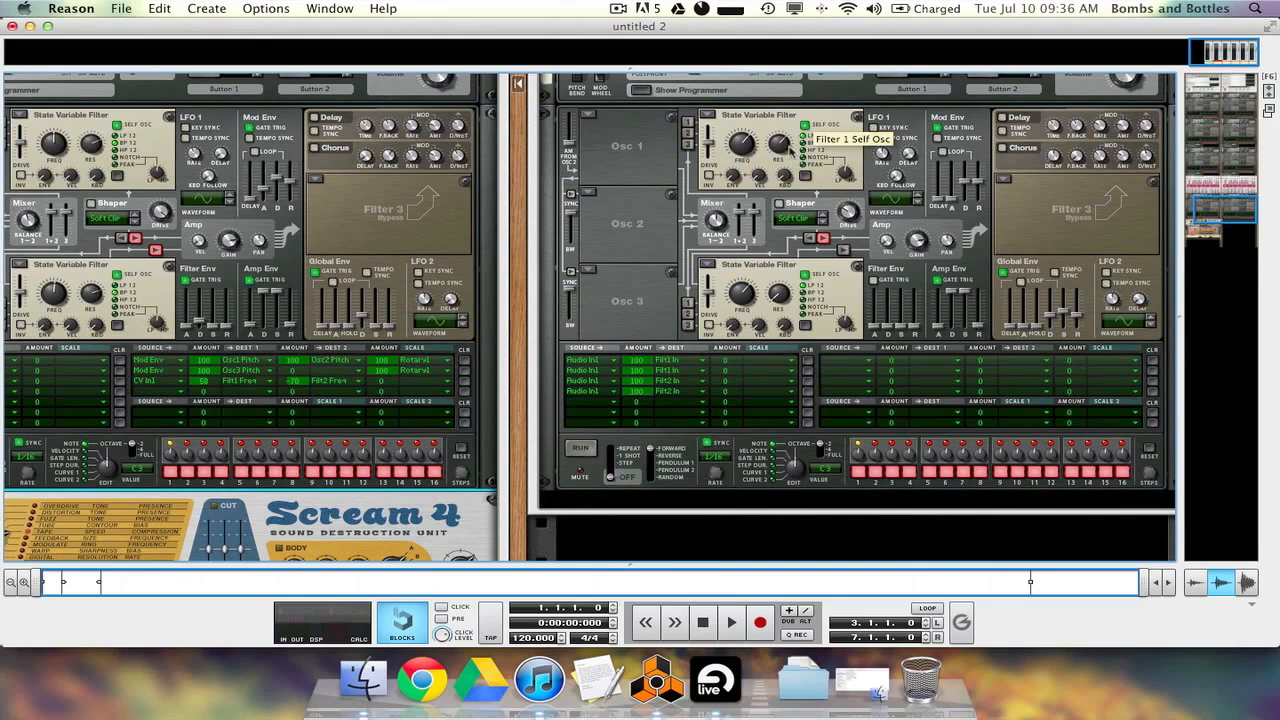
pyautogui.click(782, 148)
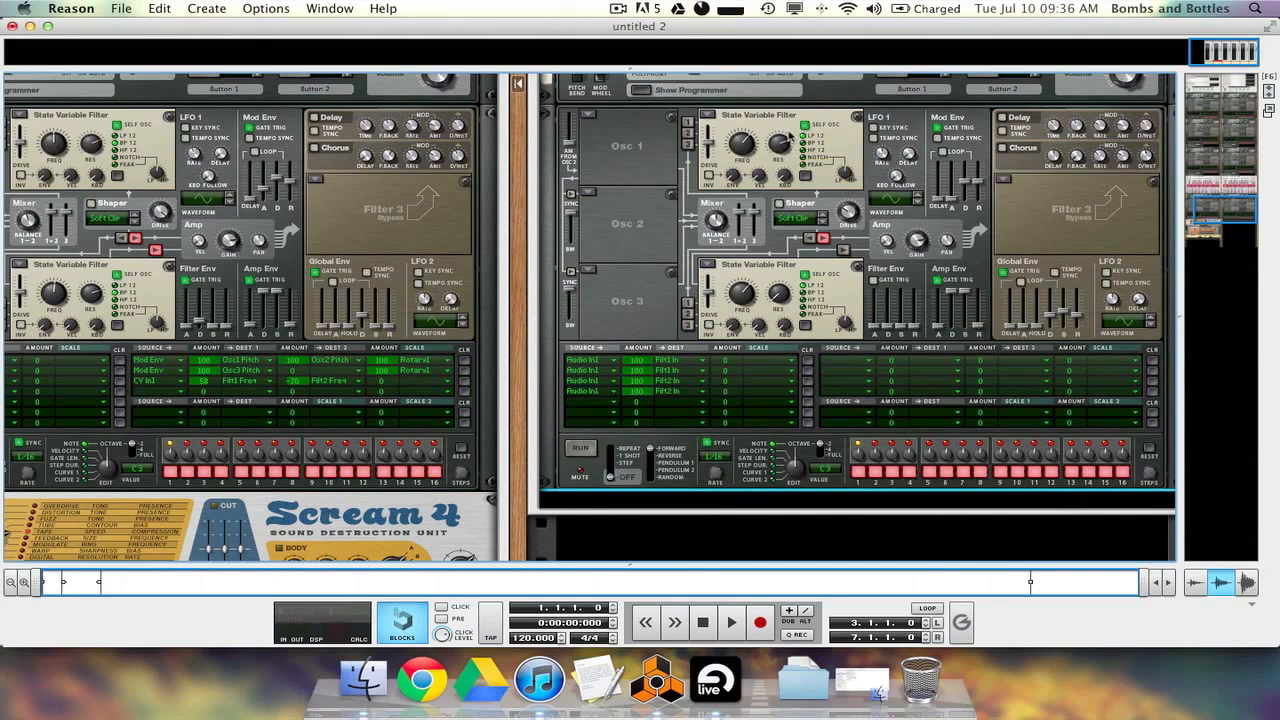
pyautogui.moveTo(778, 293); pyautogui.dragTo(750, 143)
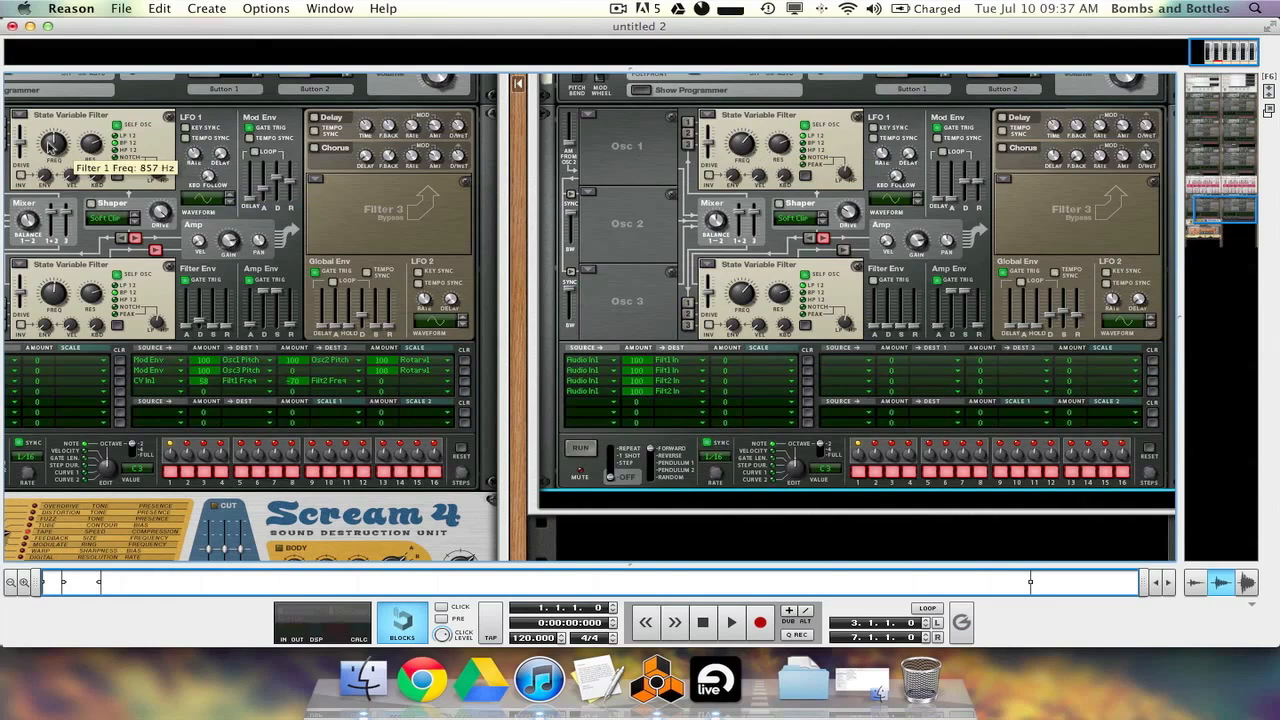
pyautogui.moveTo(743, 140); pyautogui.dragTo(747, 180)
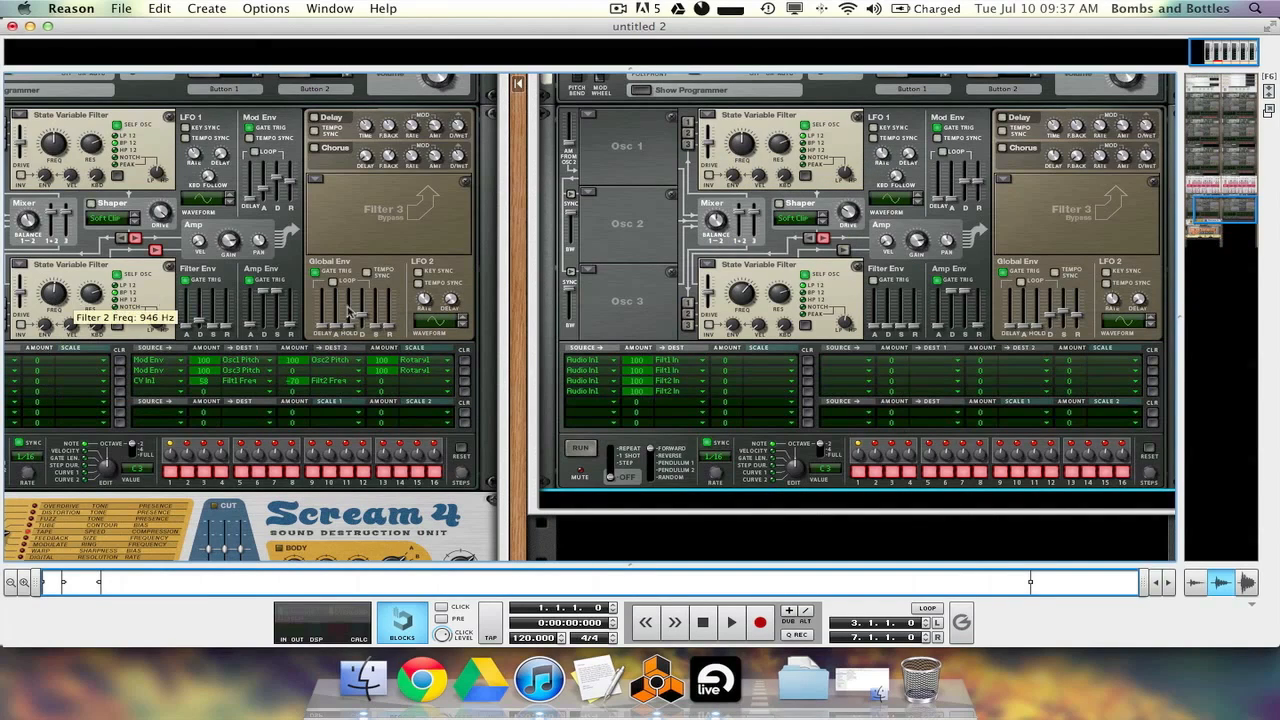
pyautogui.moveTo(745, 296); pyautogui.dragTo(750, 325)
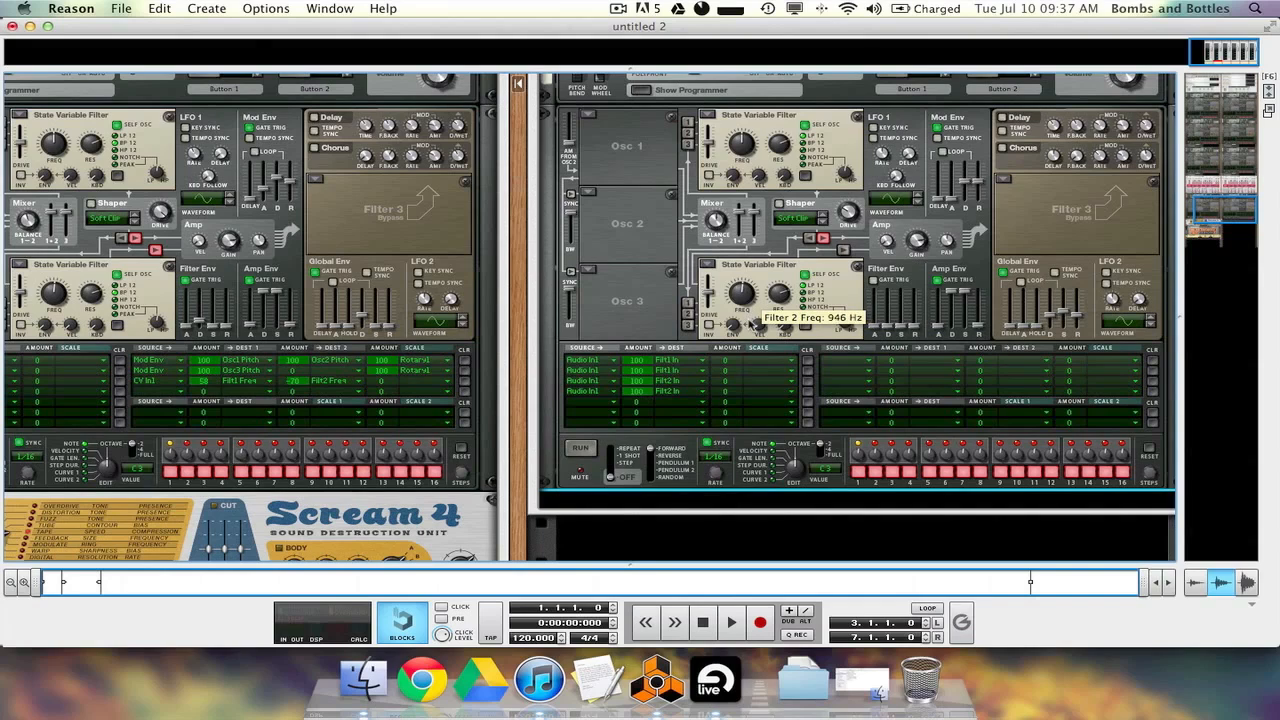
# Route CV Input 1 to Filter 1 Frequency in the new Thor's modulation matrix with an amount of 58
pyautogui.click(864, 360)
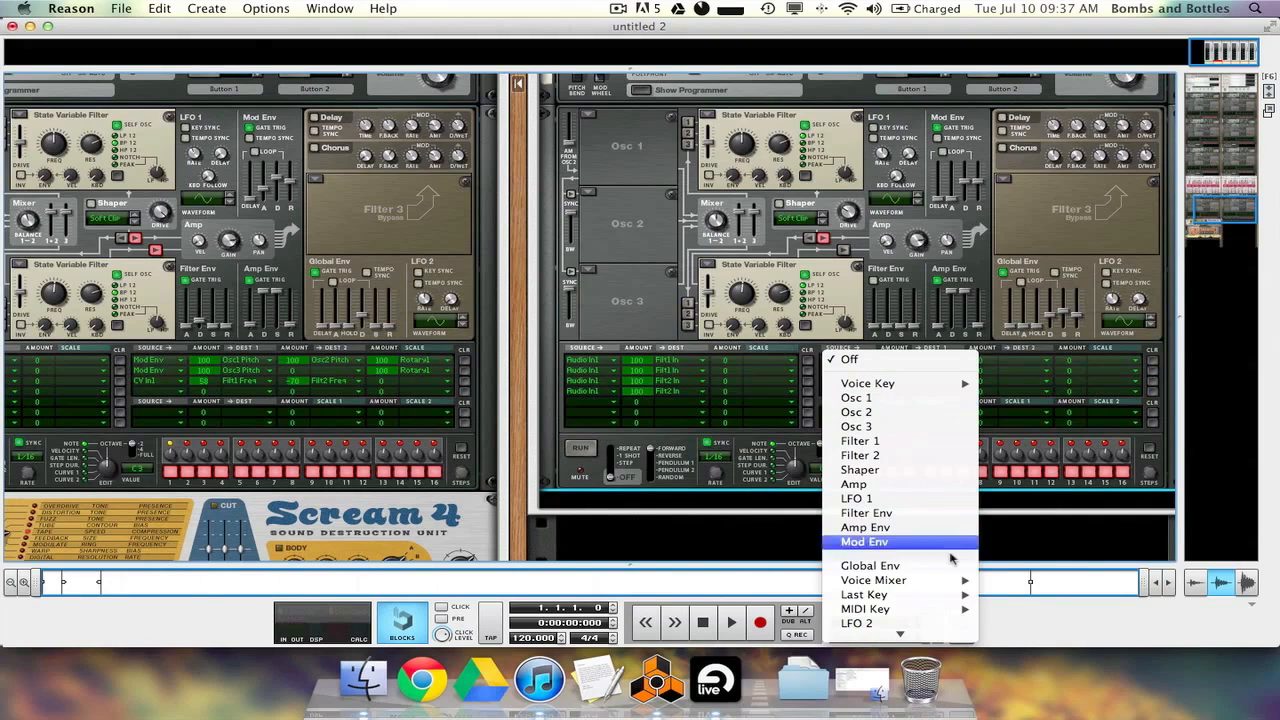
pyautogui.moveTo(935, 626)
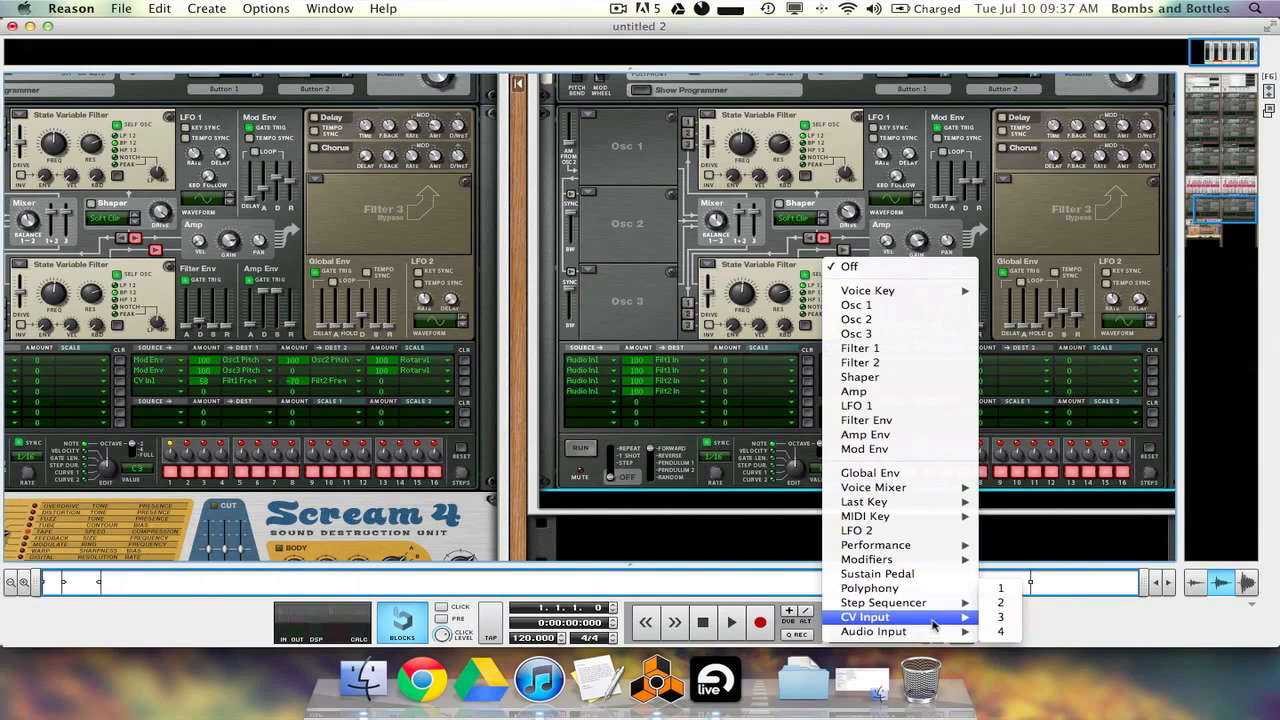
pyautogui.click(1000, 588)
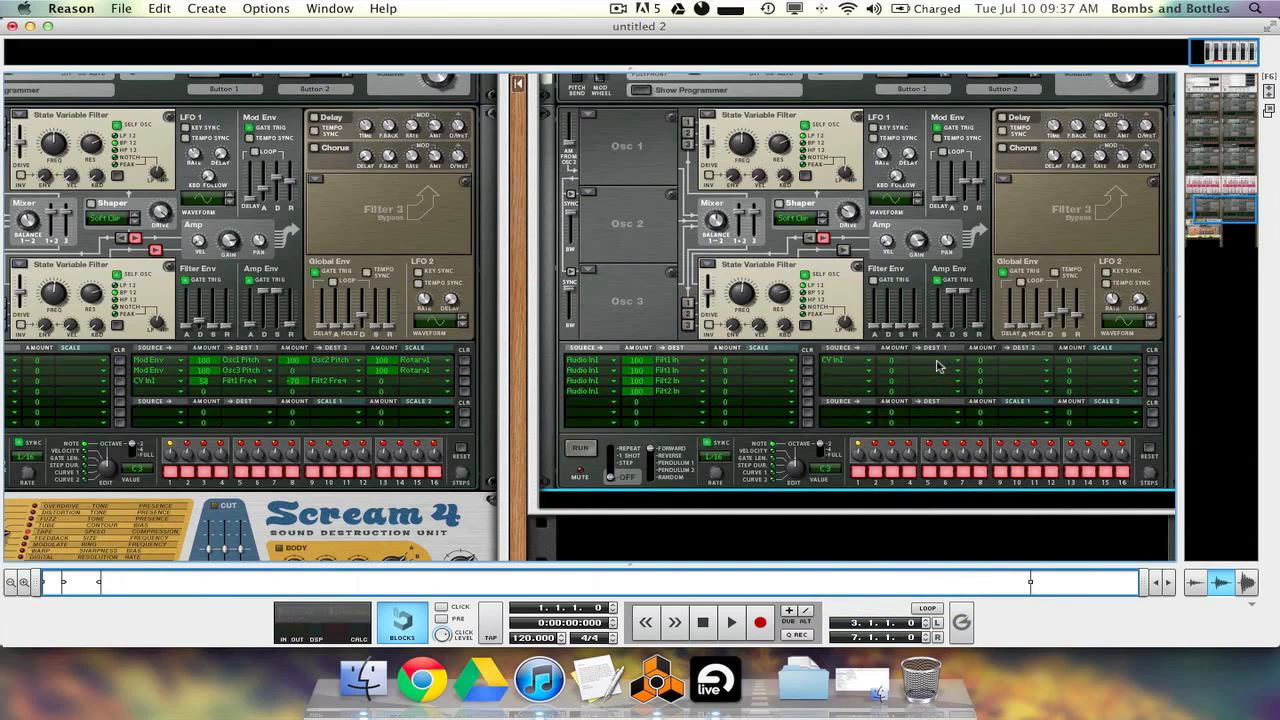
pyautogui.click(938, 366)
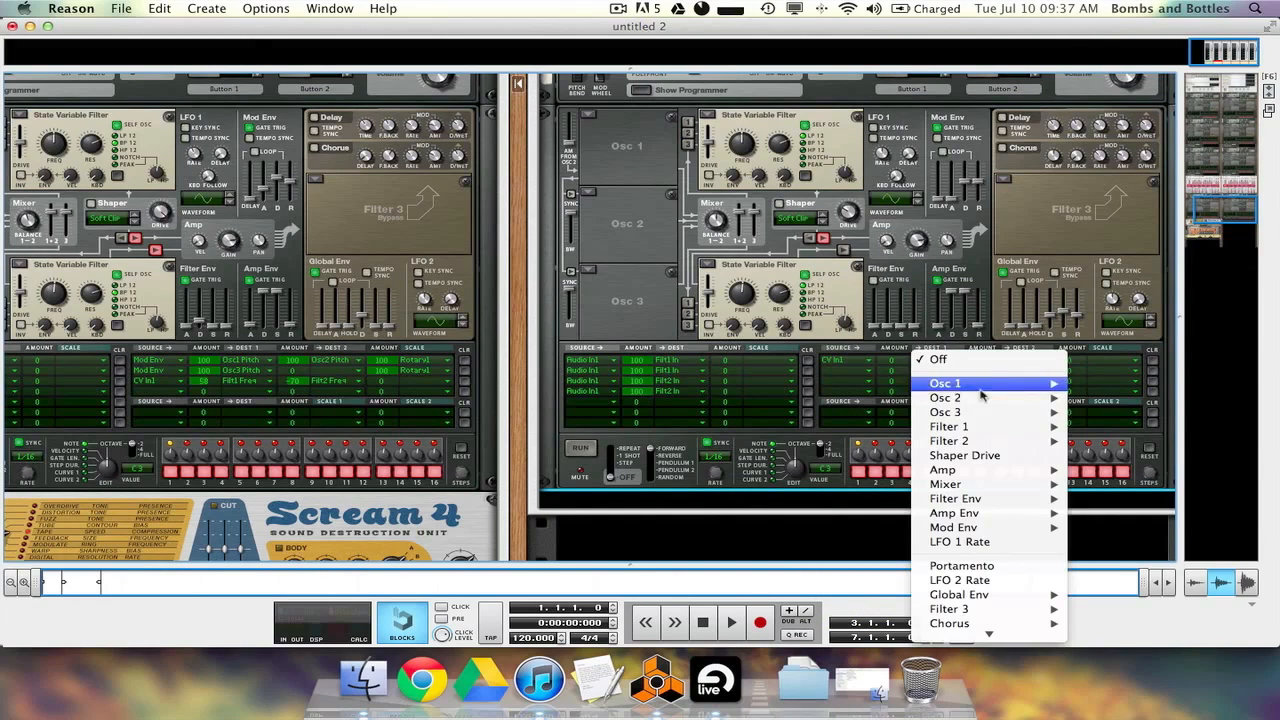
pyautogui.moveTo(975, 425)
pyautogui.click(1120, 443)
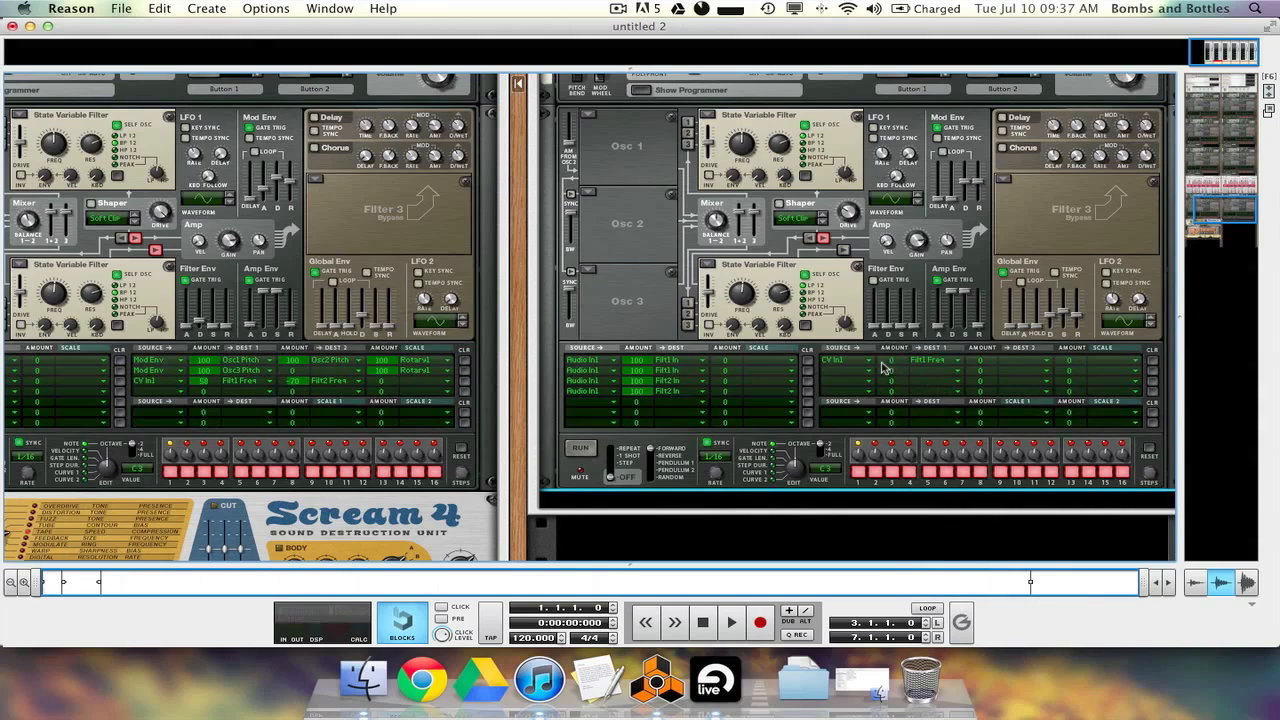
pyautogui.moveTo(898, 364); pyautogui.dragTo(898, 343)
# Add Filter 2 Frequency as the second destination of the CV Input 1 row, with an amount of -70
pyautogui.click(1028, 364)
pyautogui.moveTo(1062, 428)
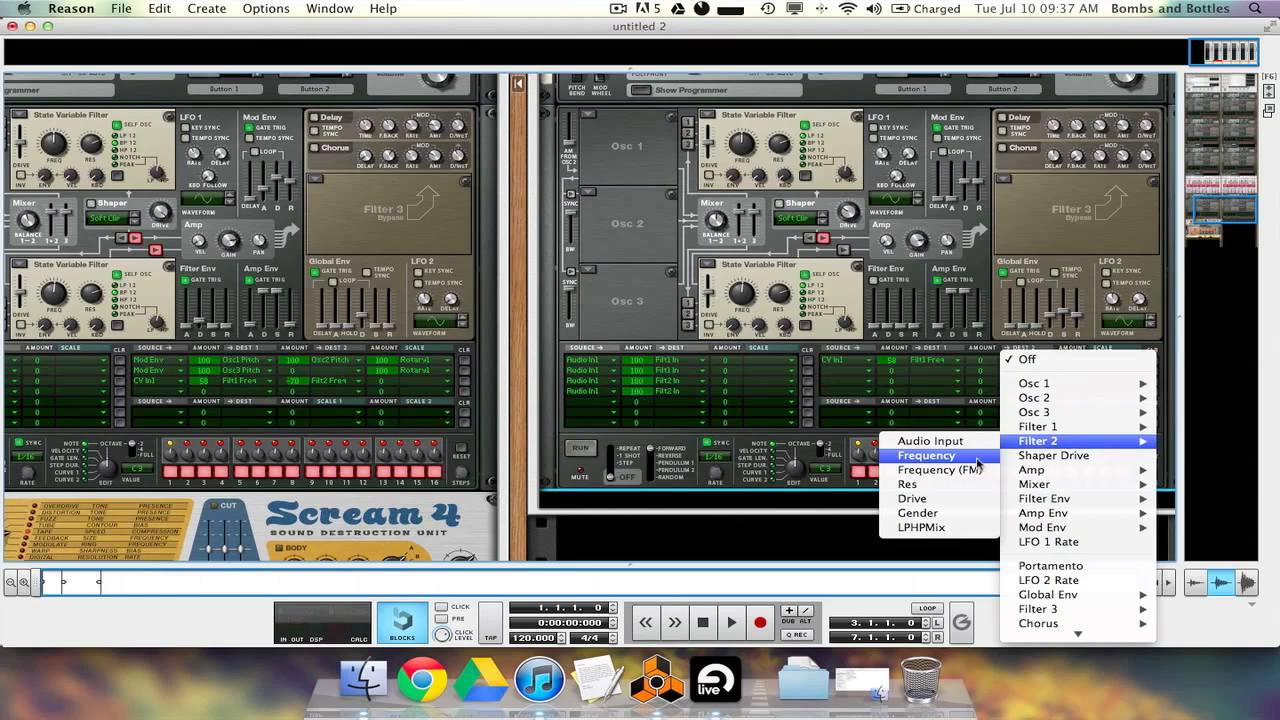
pyautogui.click(965, 465)
pyautogui.moveTo(987, 362); pyautogui.dragTo(996, 401)
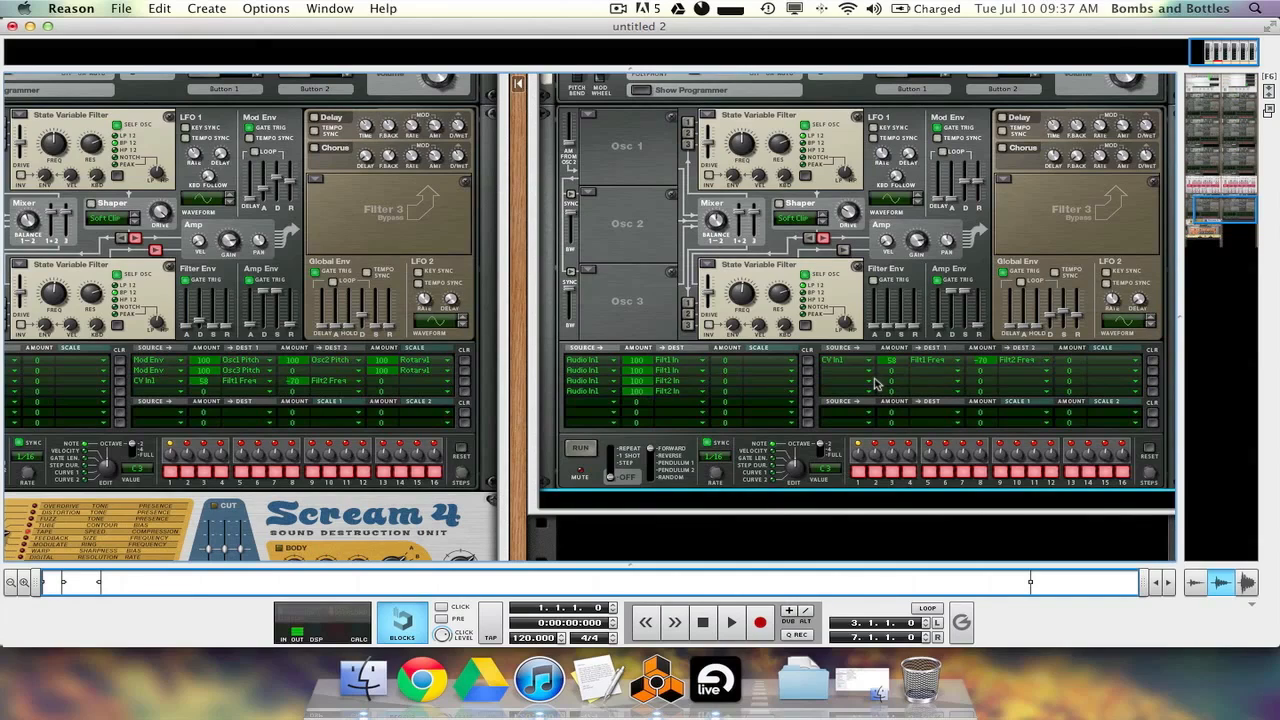
# Lower the LFO 1 rate of the new Etch Red to 3.83 Hz
pyautogui.scroll(5, 876, 382)
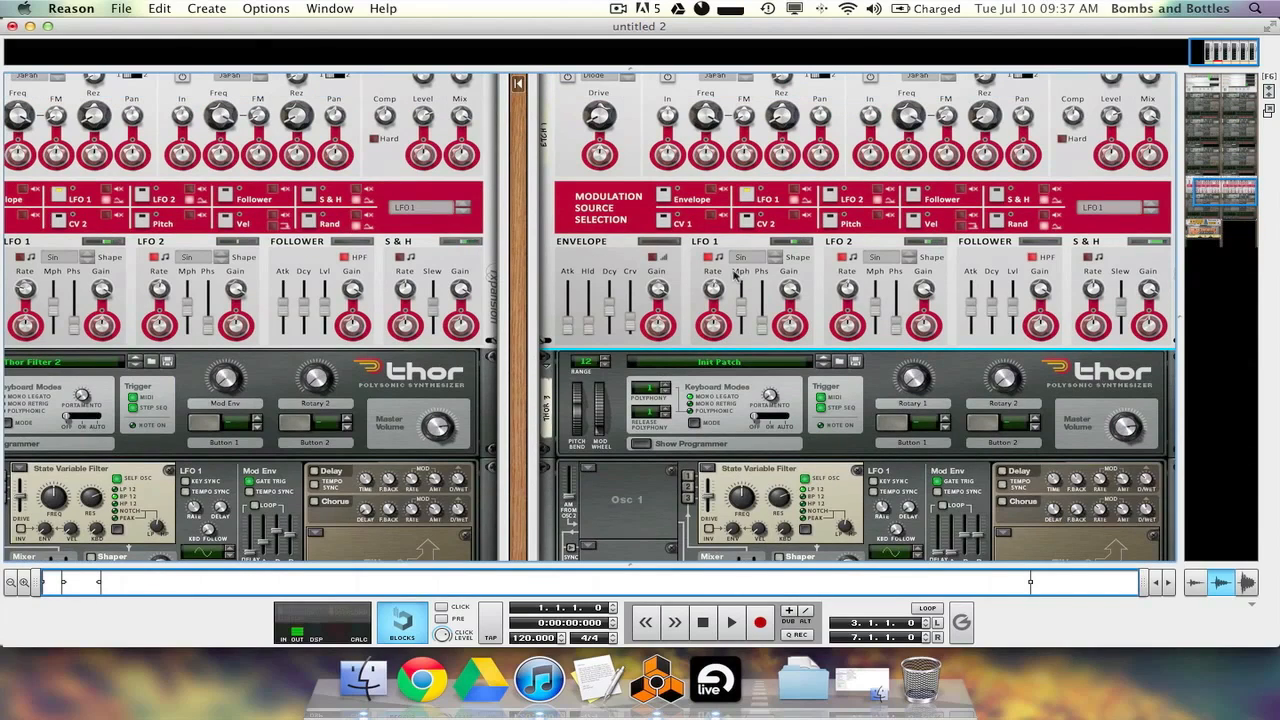
pyautogui.scroll(1, 735, 277)
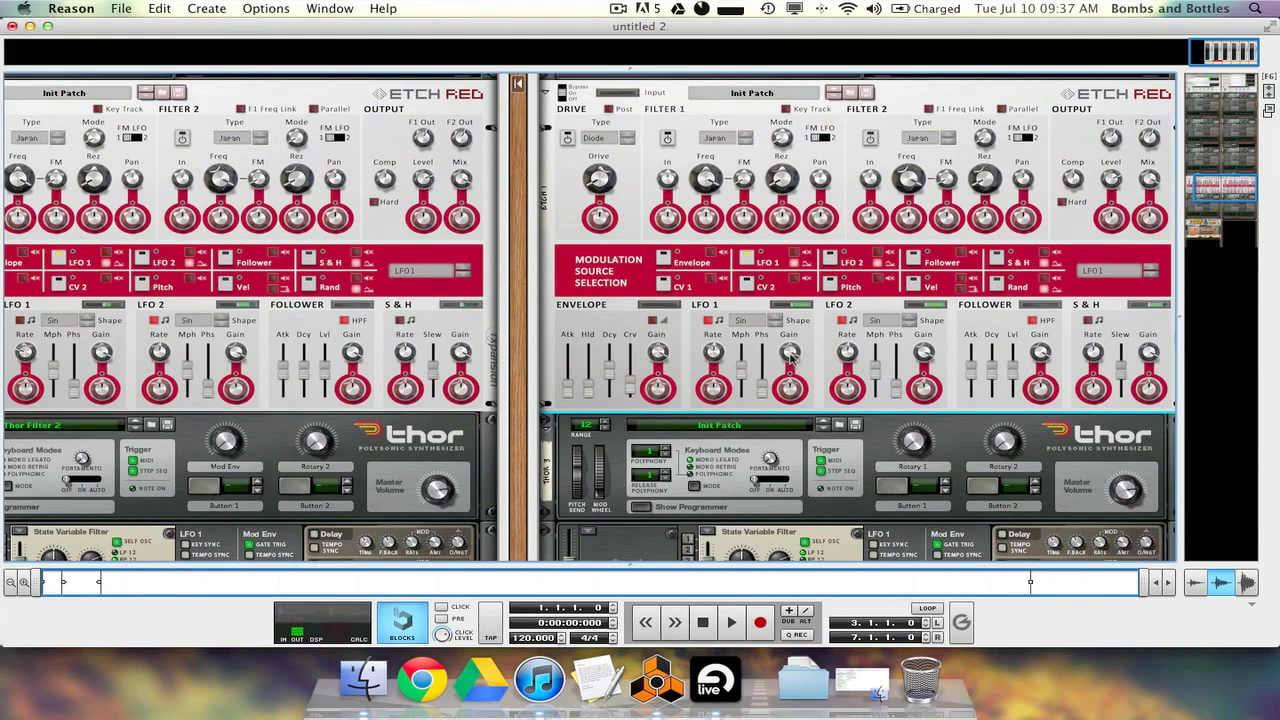
pyautogui.click(713, 350)
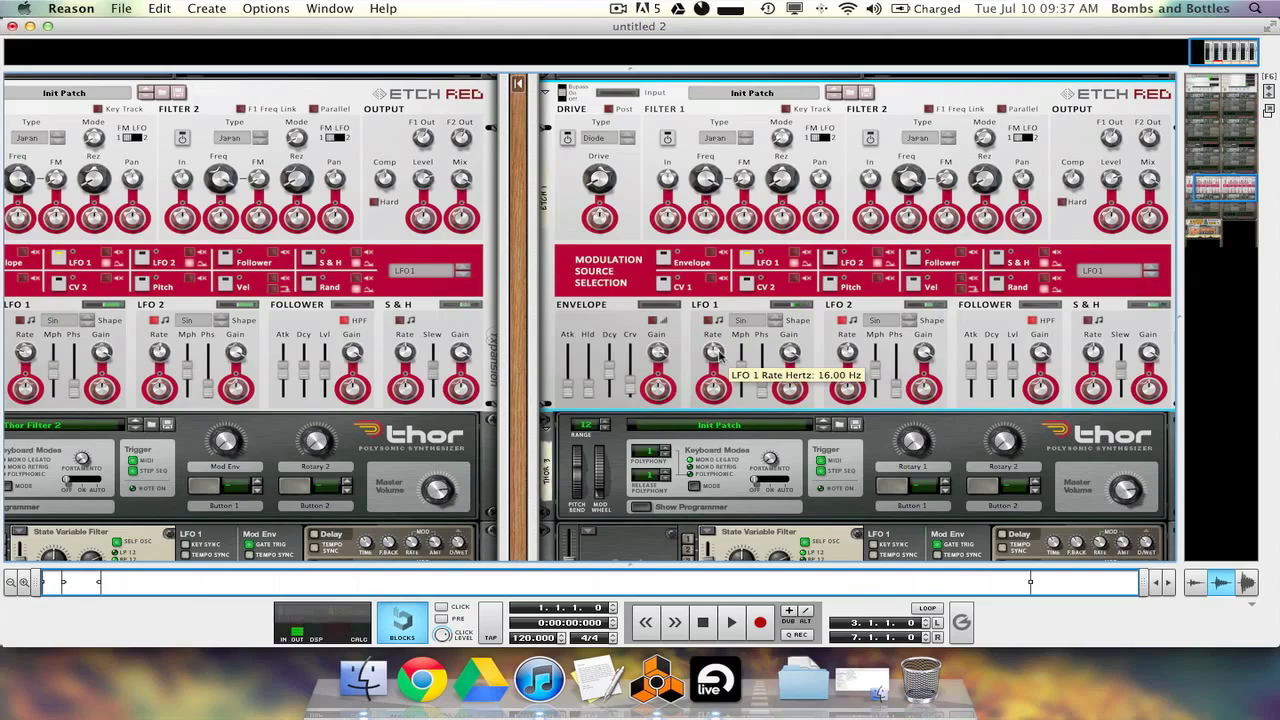
pyautogui.moveTo(719, 362); pyautogui.dragTo(719, 362)
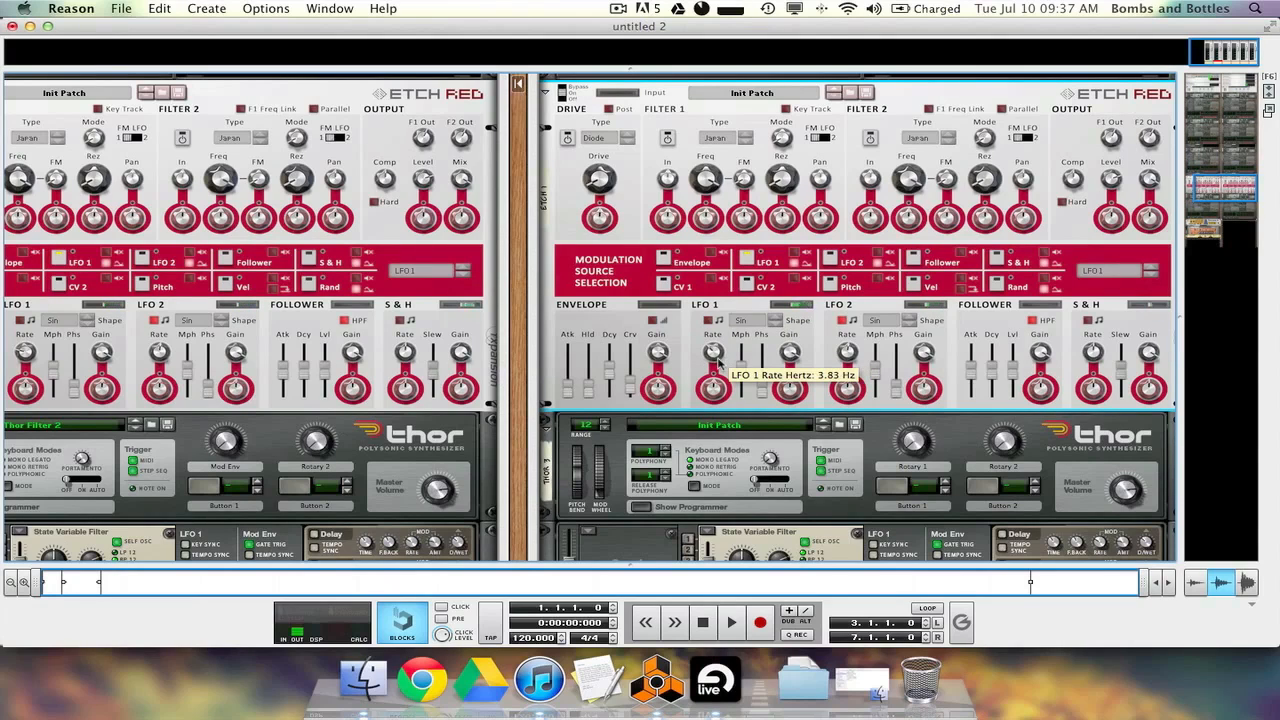
# Compare the new Thor's filters and routing with the existing one, and readjust the new Etch Red's LFO 1 rate
pyautogui.scroll(-10, 847, 388)
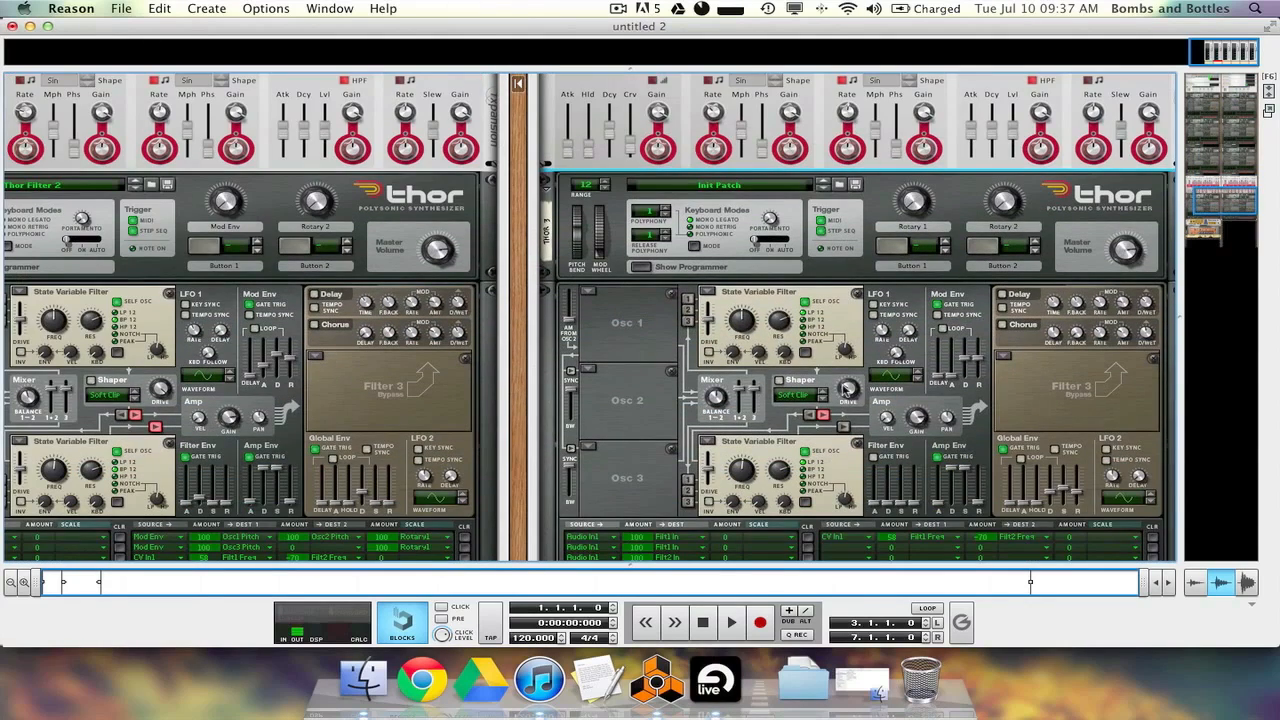
pyautogui.moveTo(847, 388)
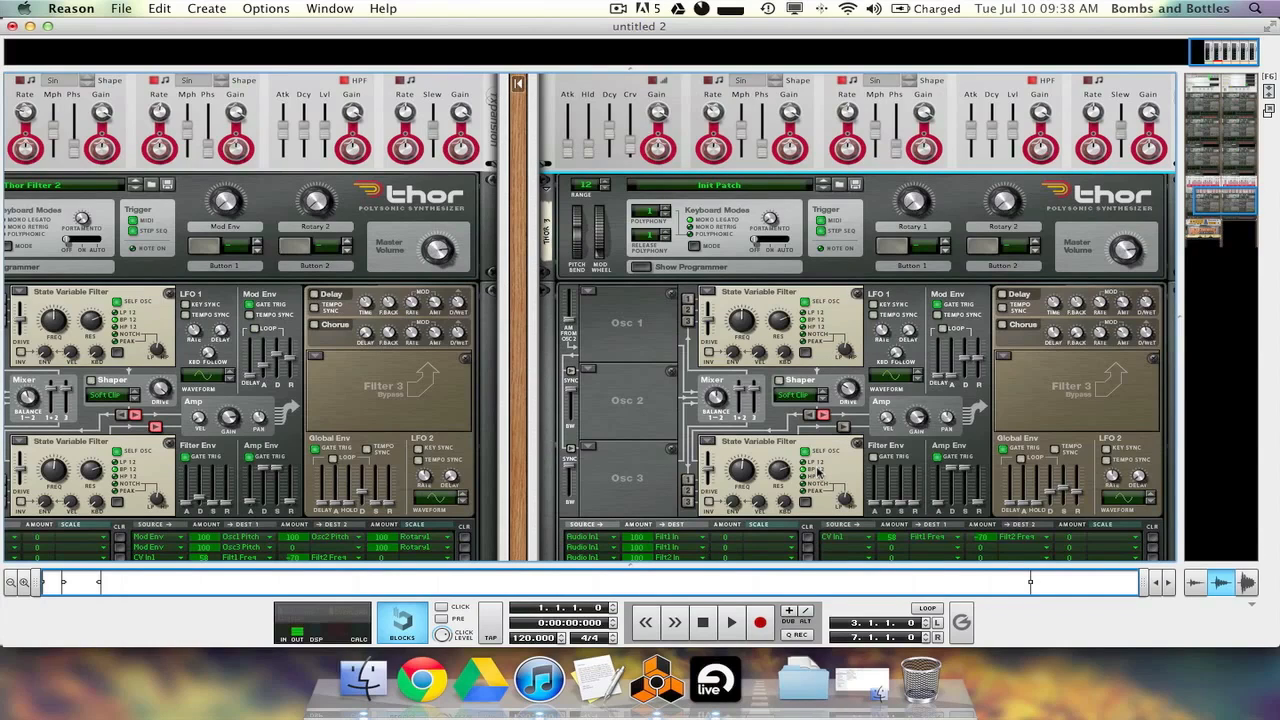
pyautogui.scroll(-3, 820, 472)
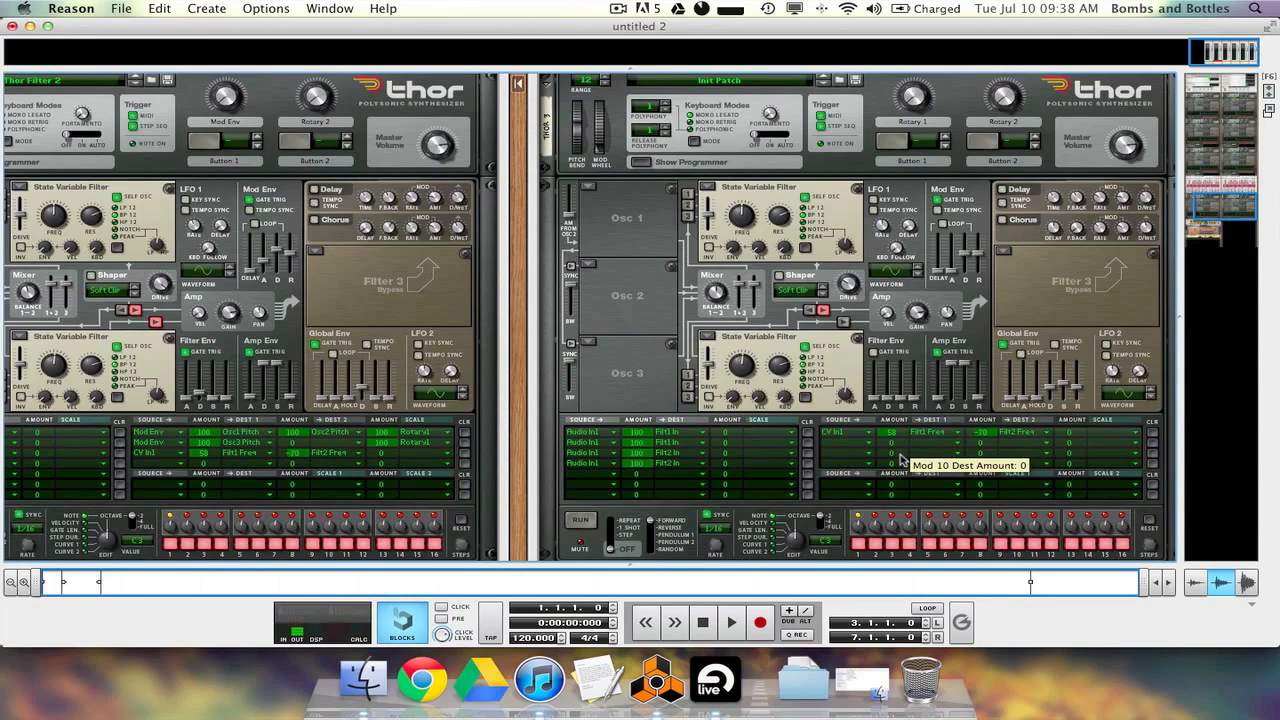
pyautogui.hscroll(-3, 885, 432)
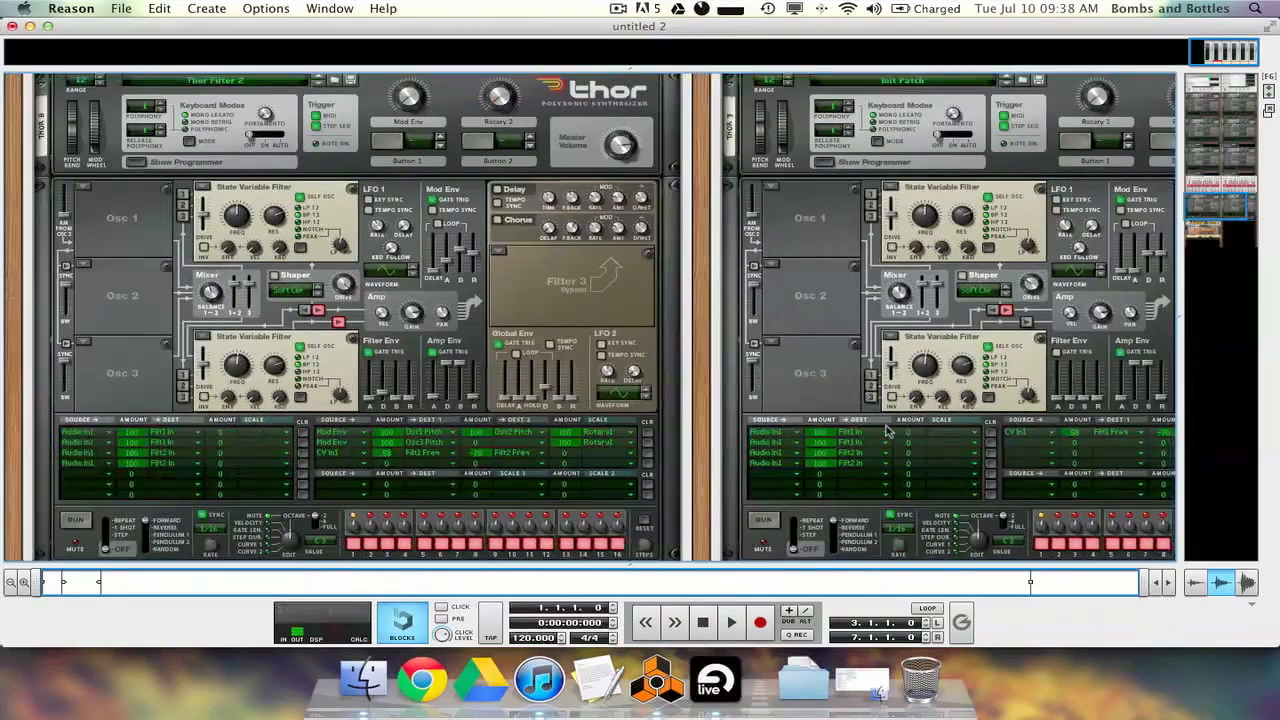
pyautogui.hscroll(4, 885, 432)
pyautogui.scroll(10, 885, 432)
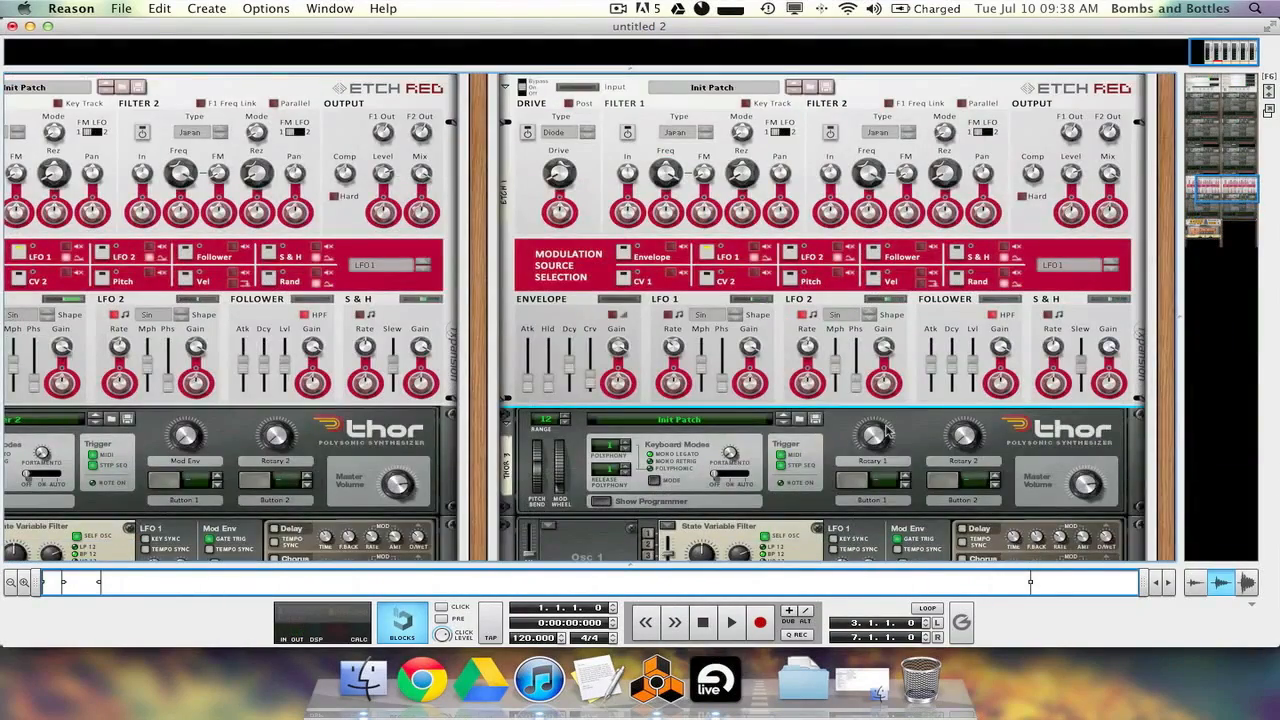
pyautogui.hscroll(-2, 885, 432)
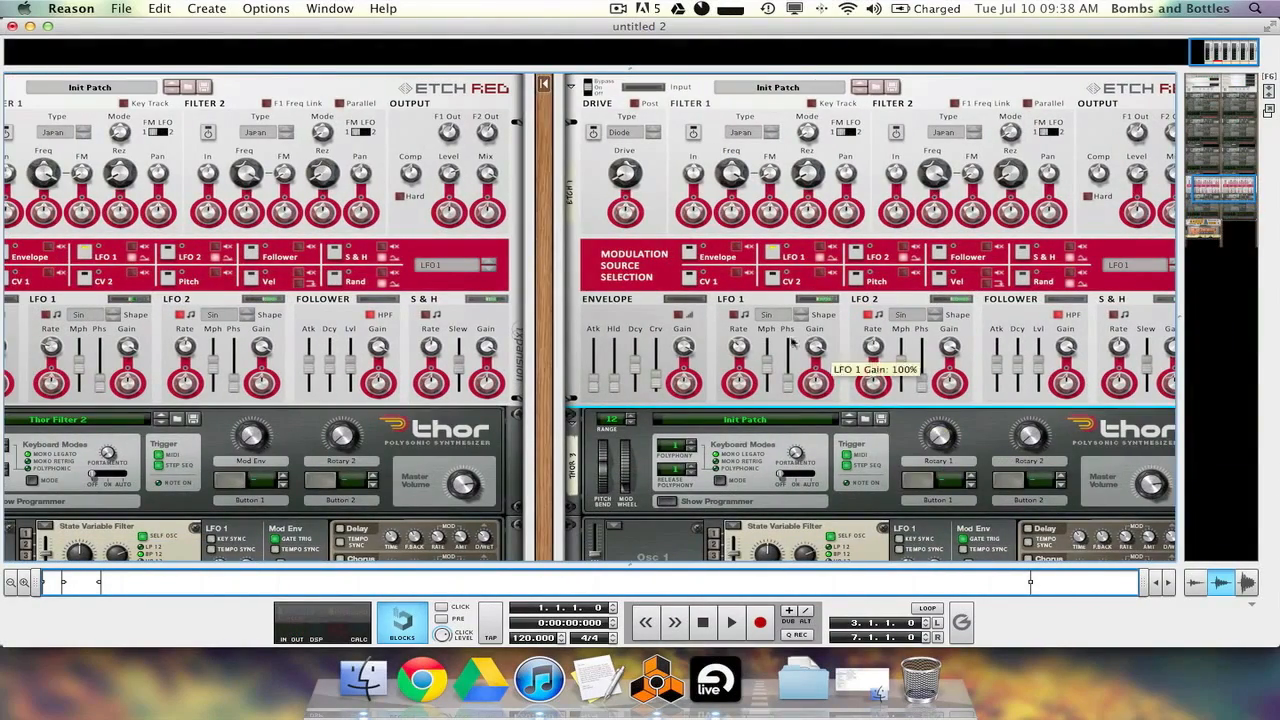
pyautogui.click(737, 347)
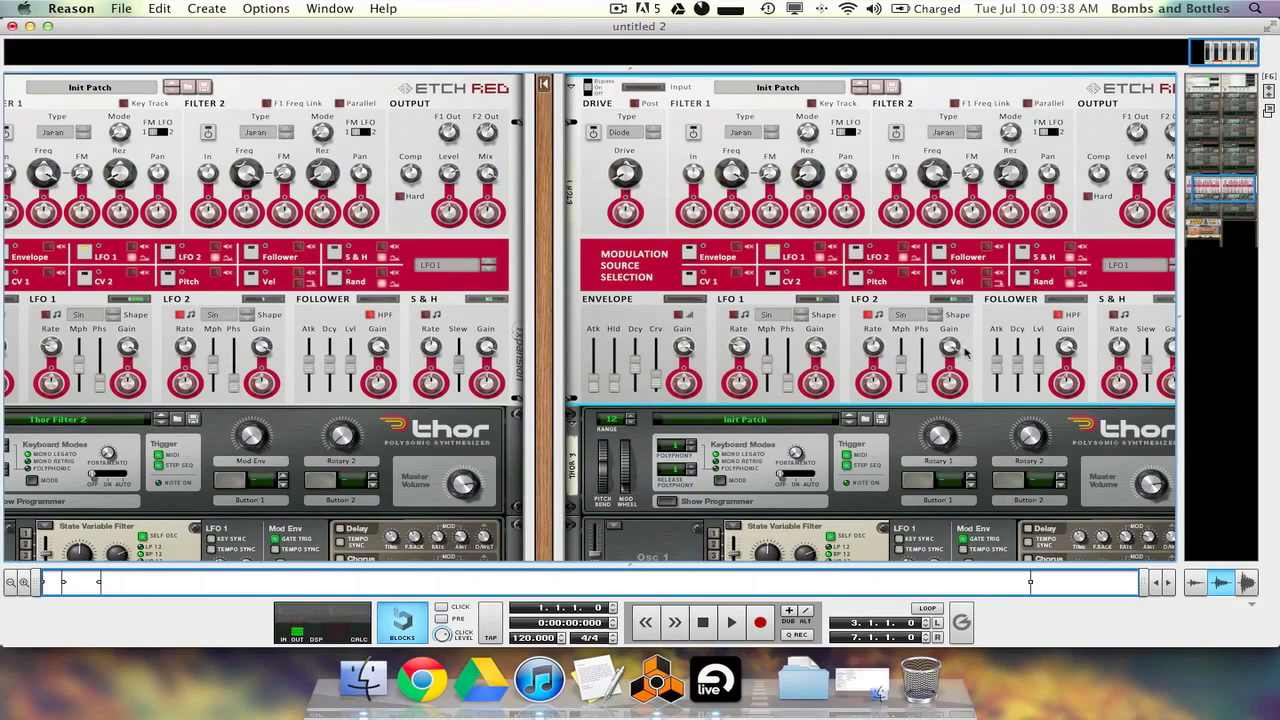
# Enable the routing from Filter 2 to the amplifier in the new Thor
pyautogui.scroll(-10, 916, 343)
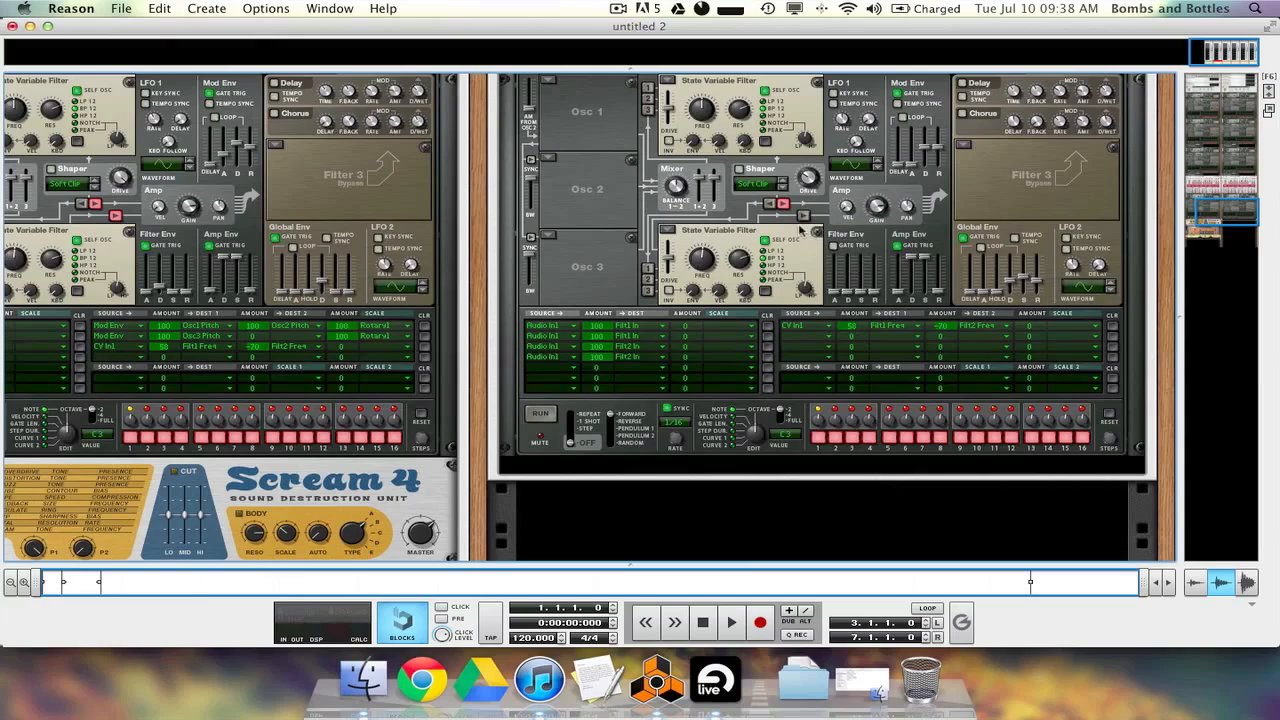
pyautogui.click(800, 216)
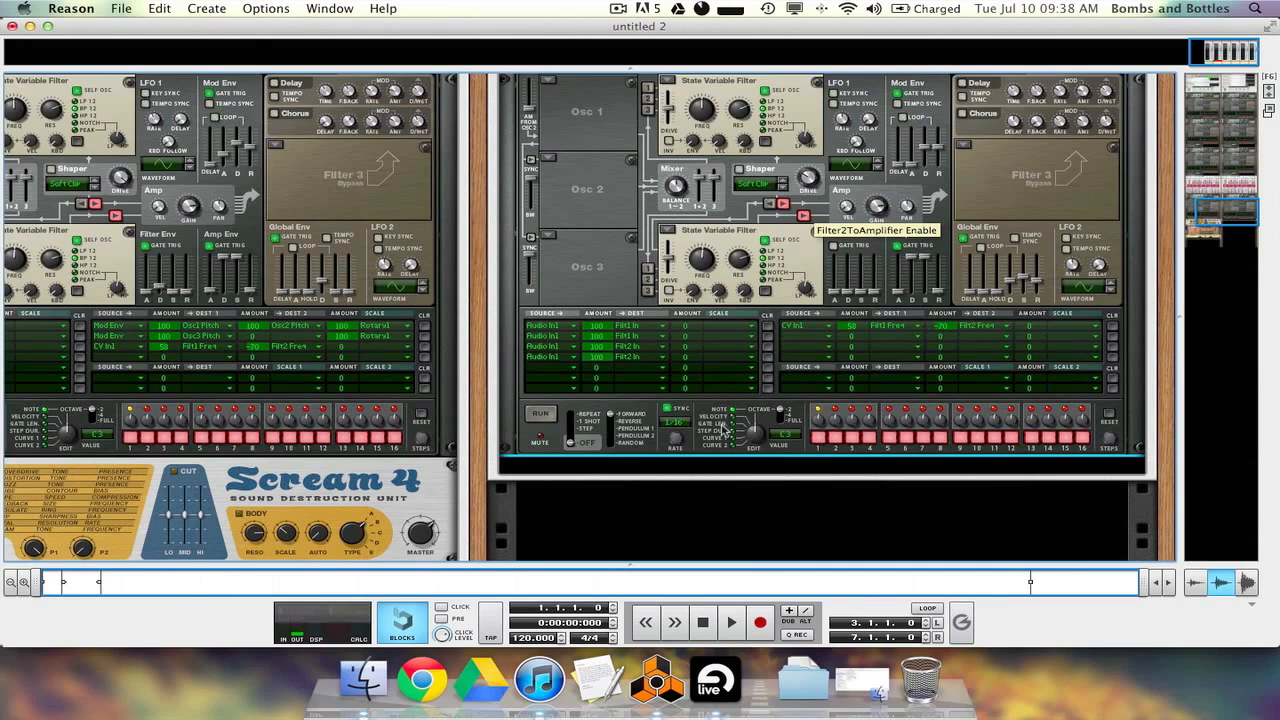
# Check the new chain's spectrum in Live, and return to Reason to review the new Etch Red and Thor
pyautogui.click(716, 680)
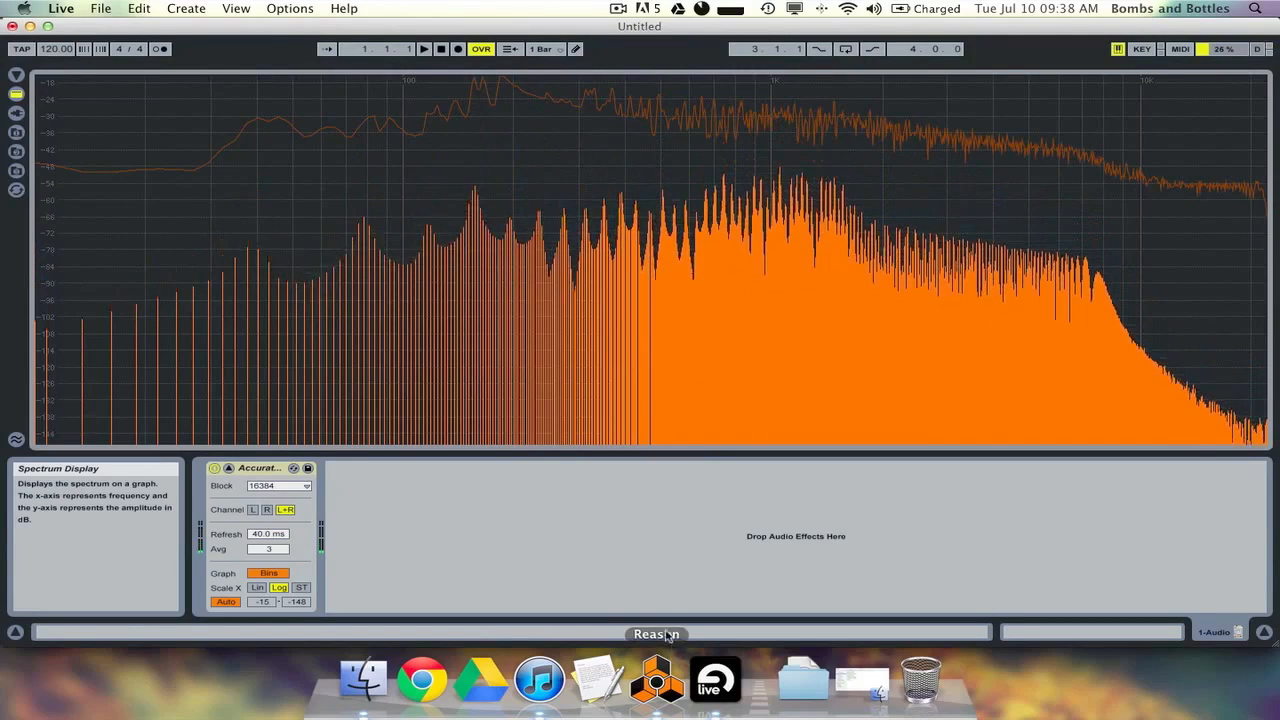
pyautogui.click(657, 678)
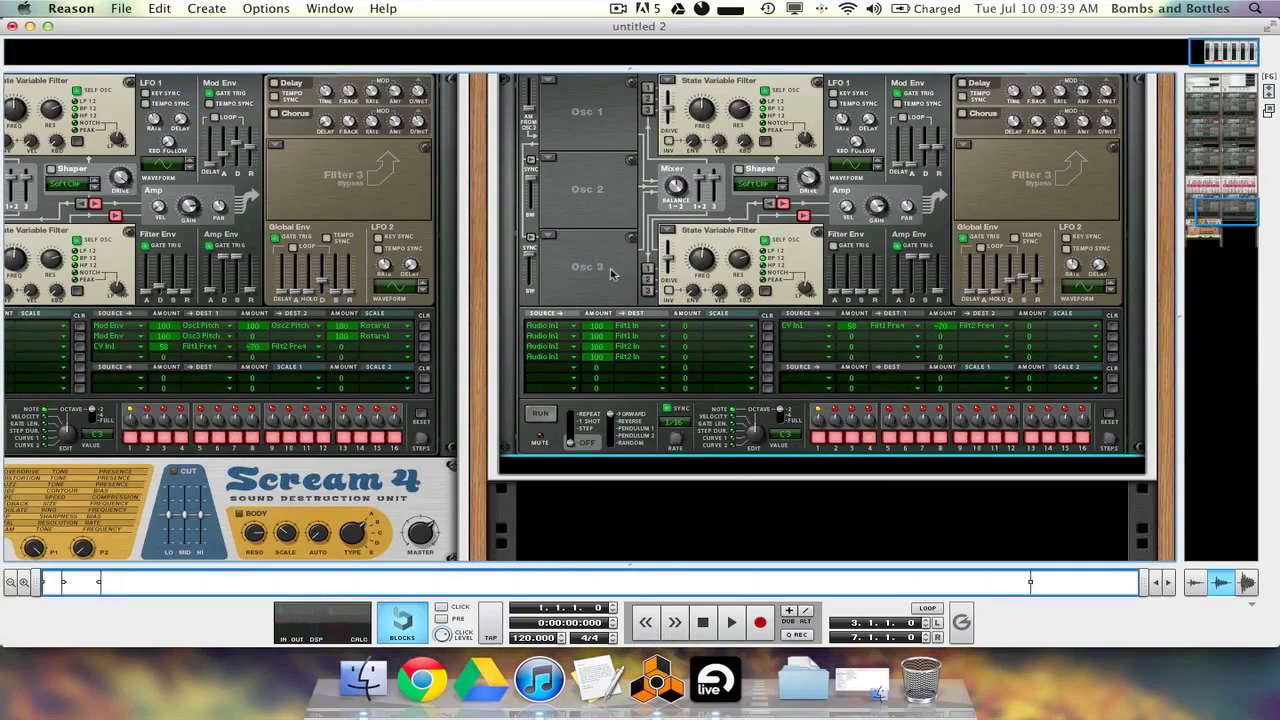
pyautogui.scroll(3, 713, 297)
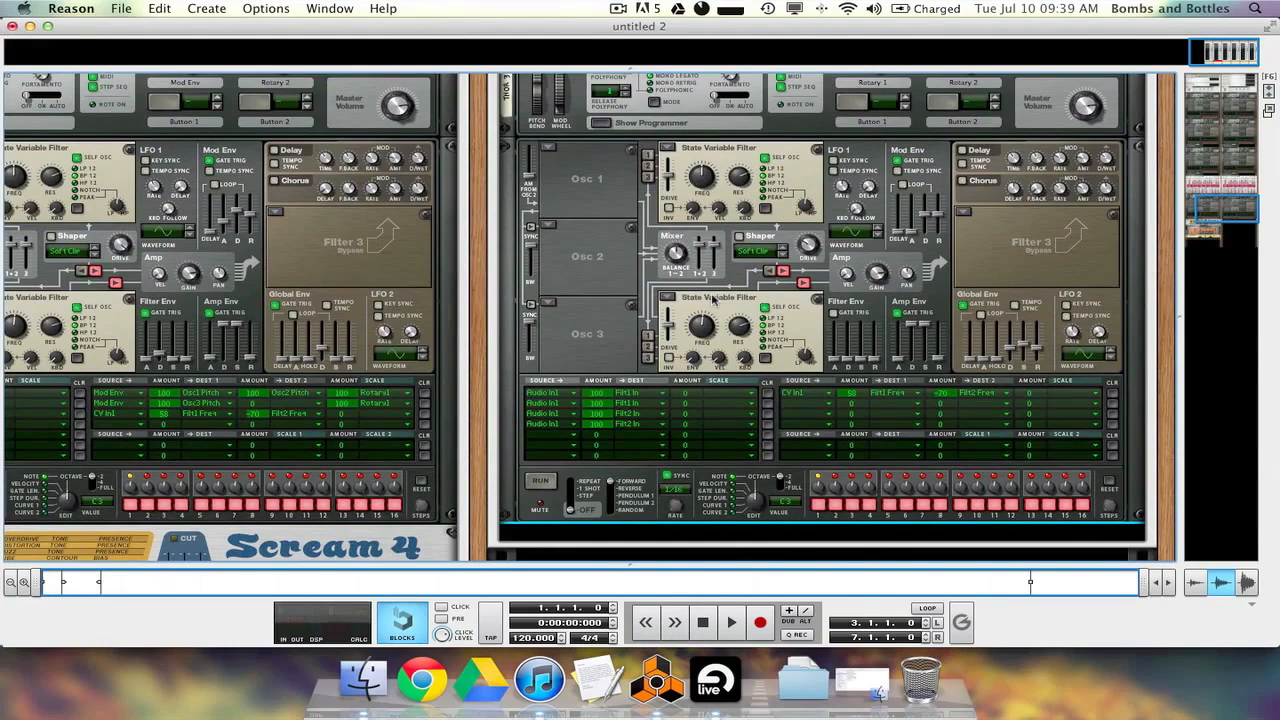
pyautogui.scroll(10, 713, 297)
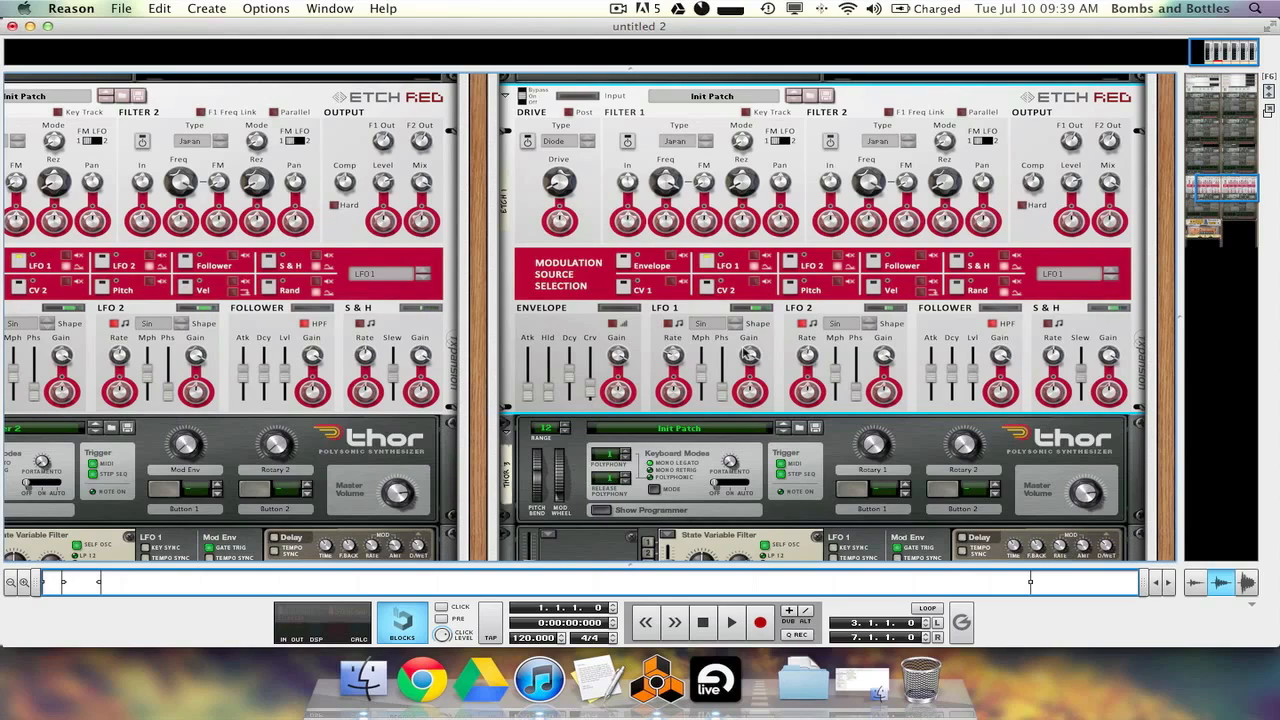
pyautogui.scroll(-5, 826, 258)
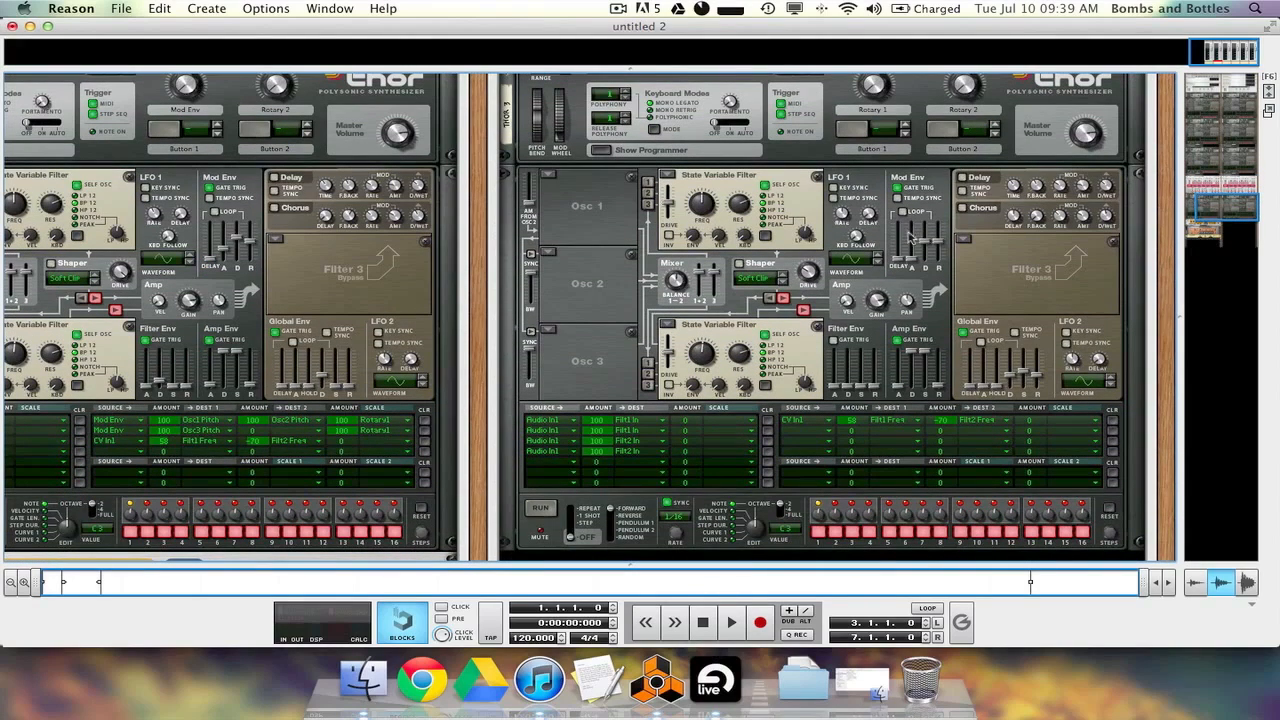
# Try LFO 1 as the source of the new Thor's filter frequency modulation row, and restore CV Input 1
pyautogui.click(828, 421)
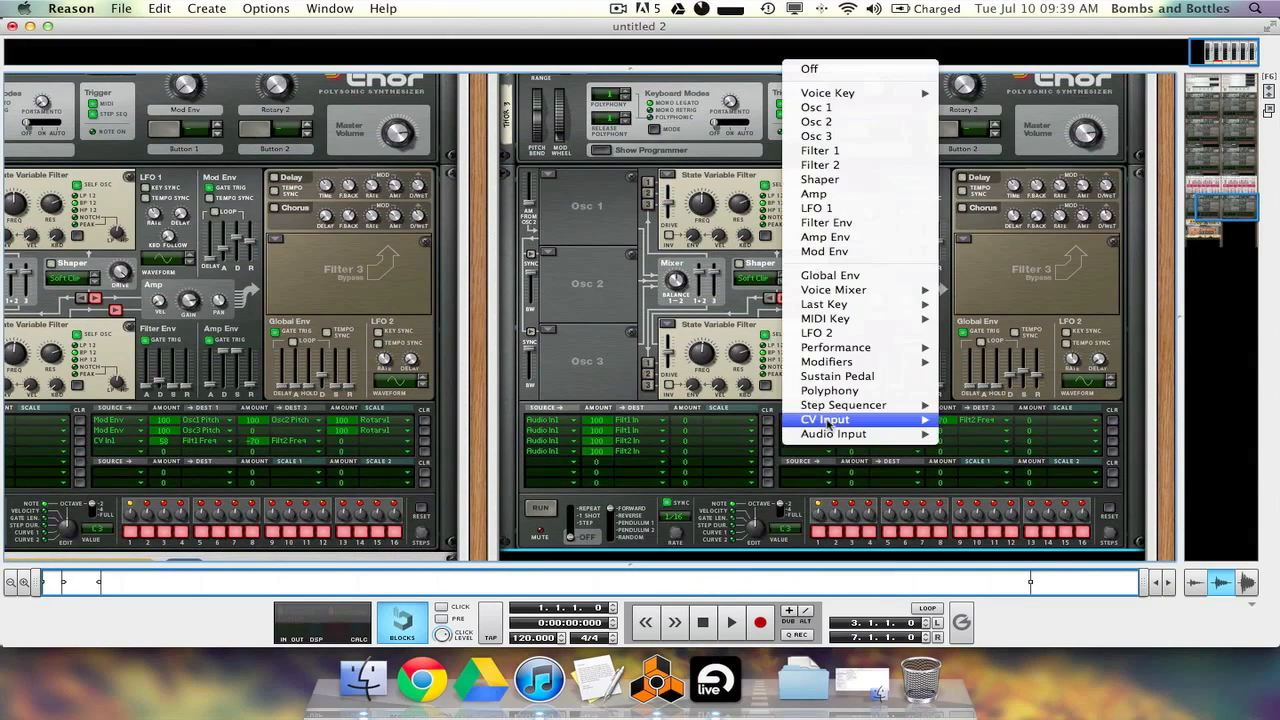
pyautogui.click(866, 208)
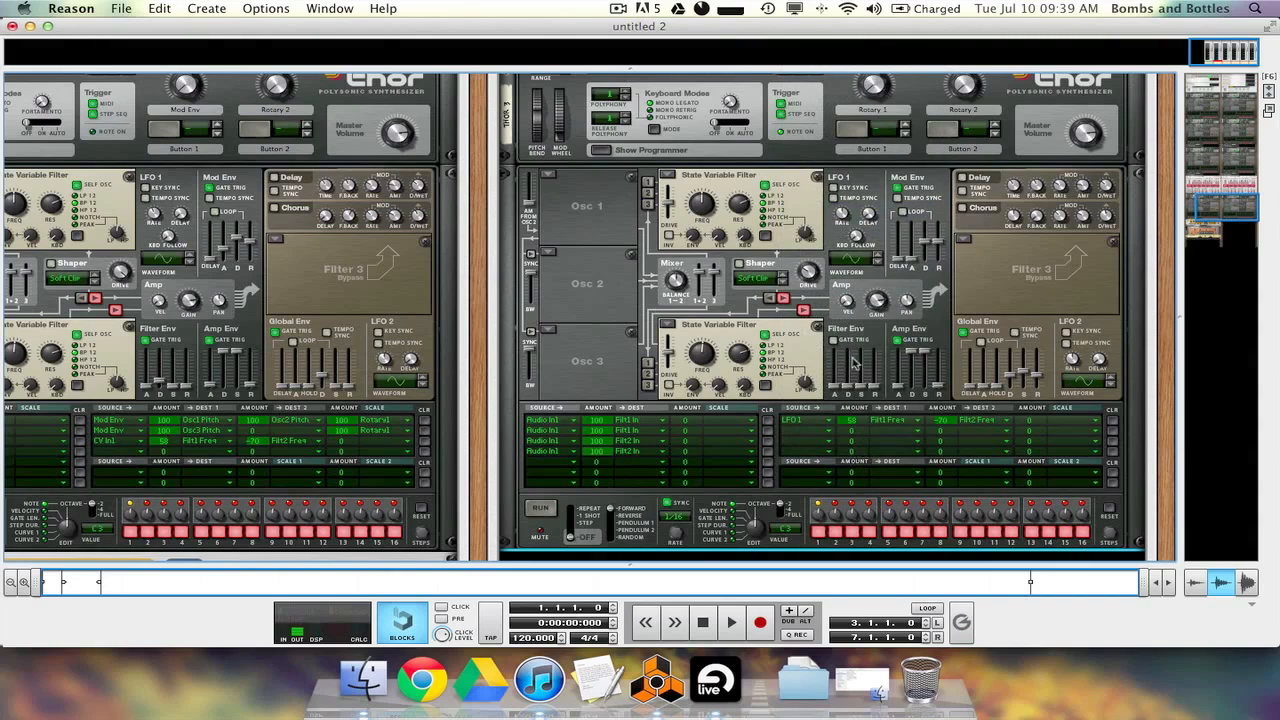
pyautogui.moveTo(843, 220)
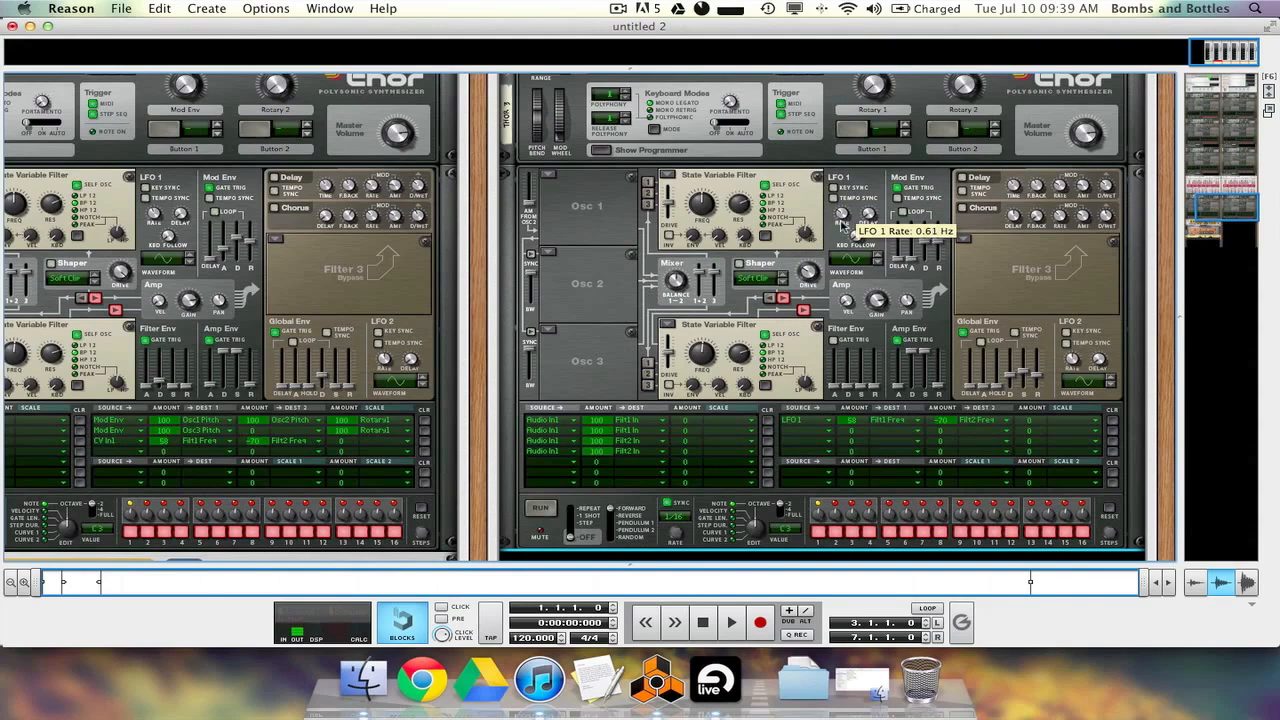
pyautogui.click(826, 421)
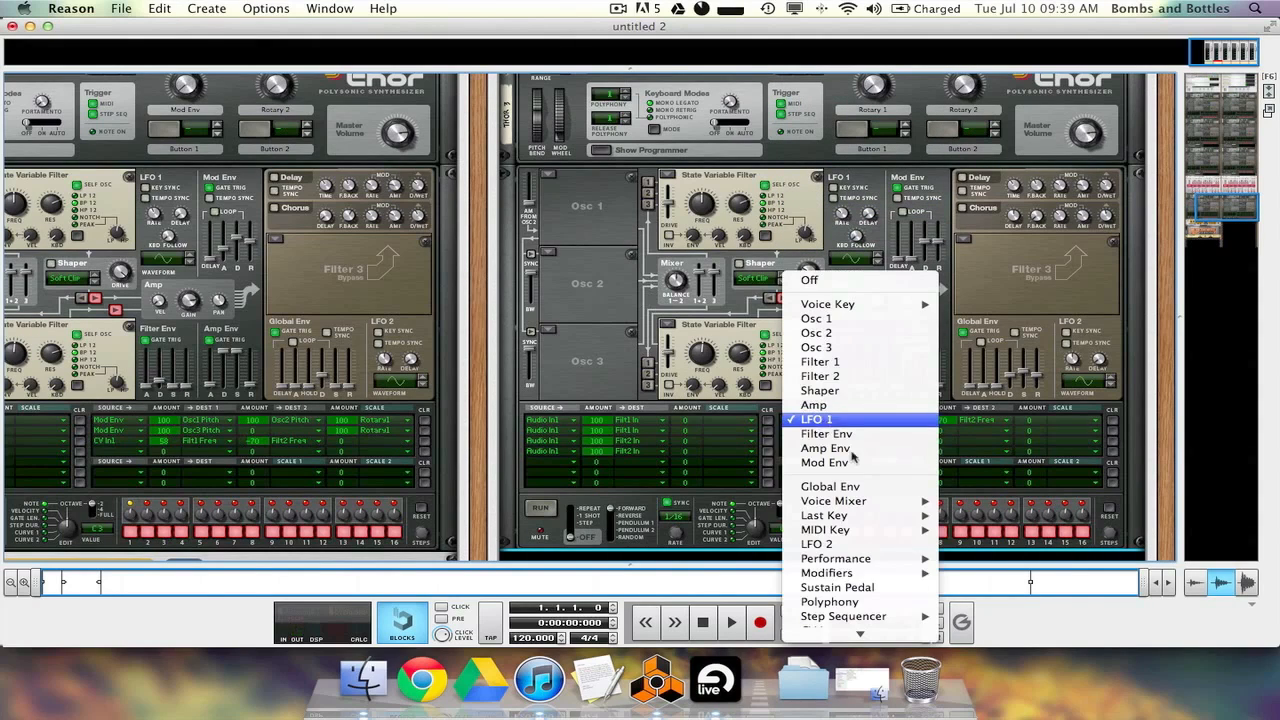
pyautogui.moveTo(908, 618)
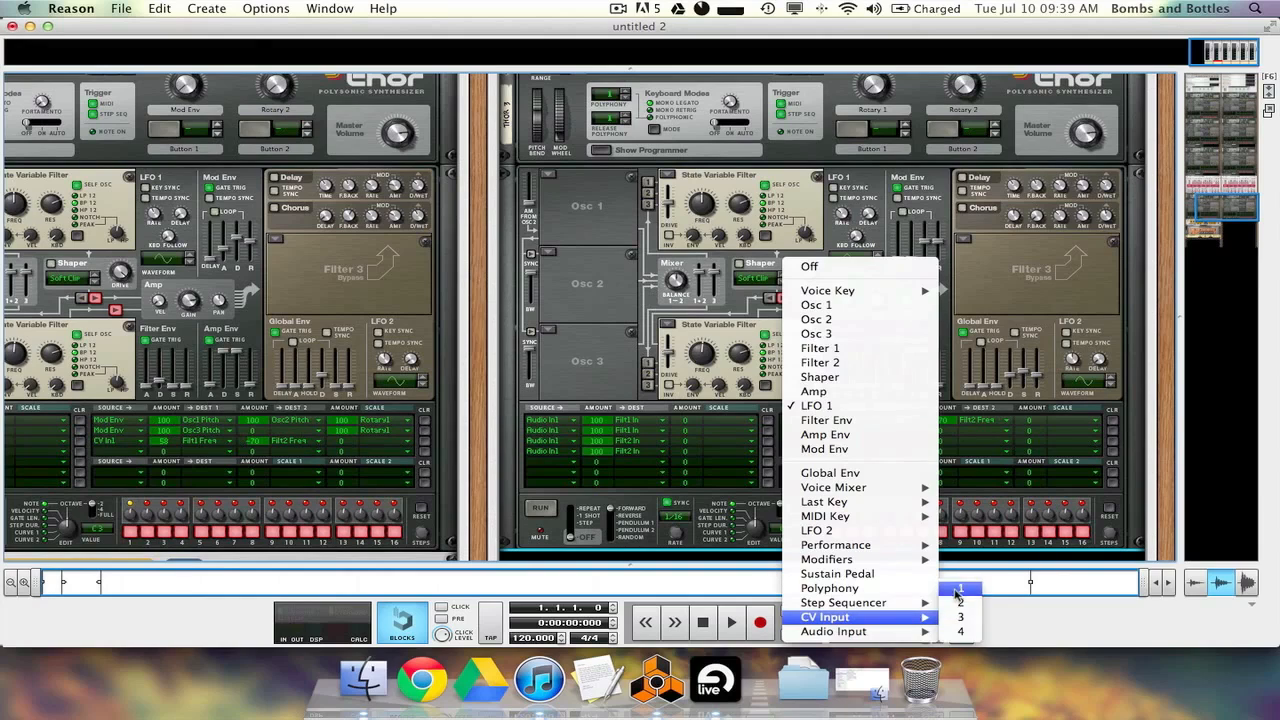
pyautogui.click(958, 590)
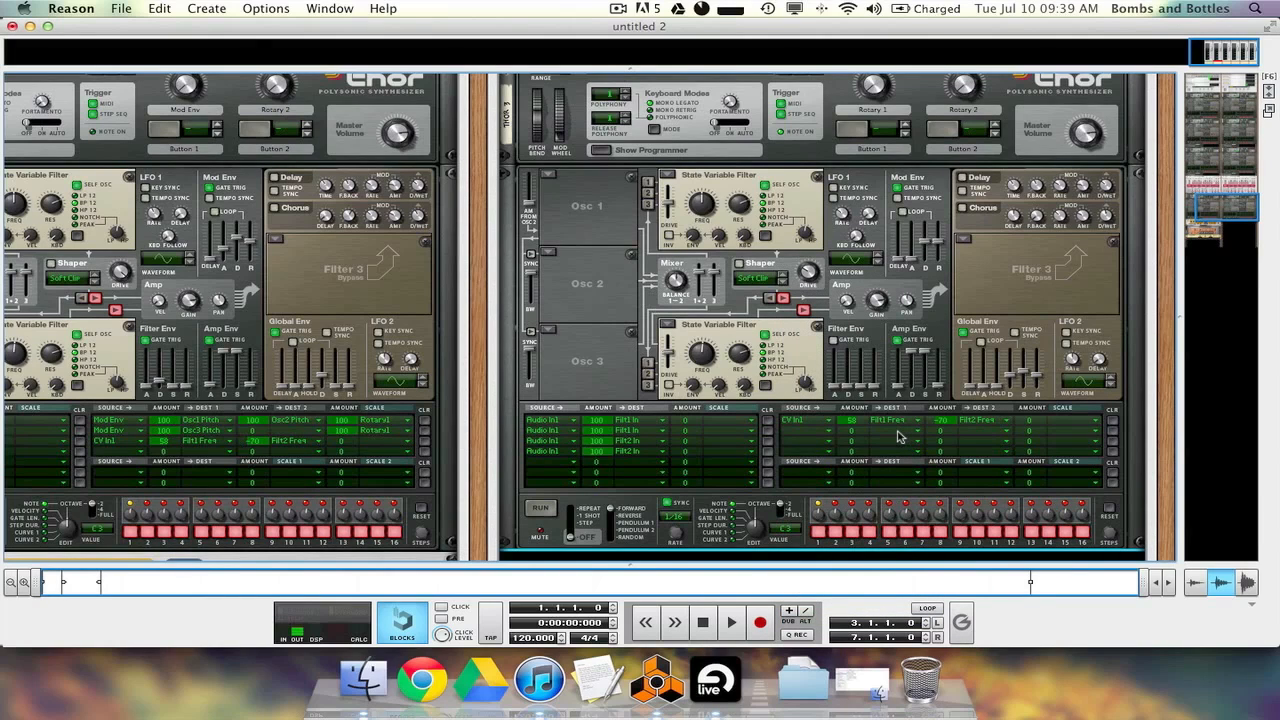
# Try LFO 1 with a different waveform as the filter modulation source, and revert the waveform and source
pyautogui.click(876, 258)
pyautogui.click(825, 421)
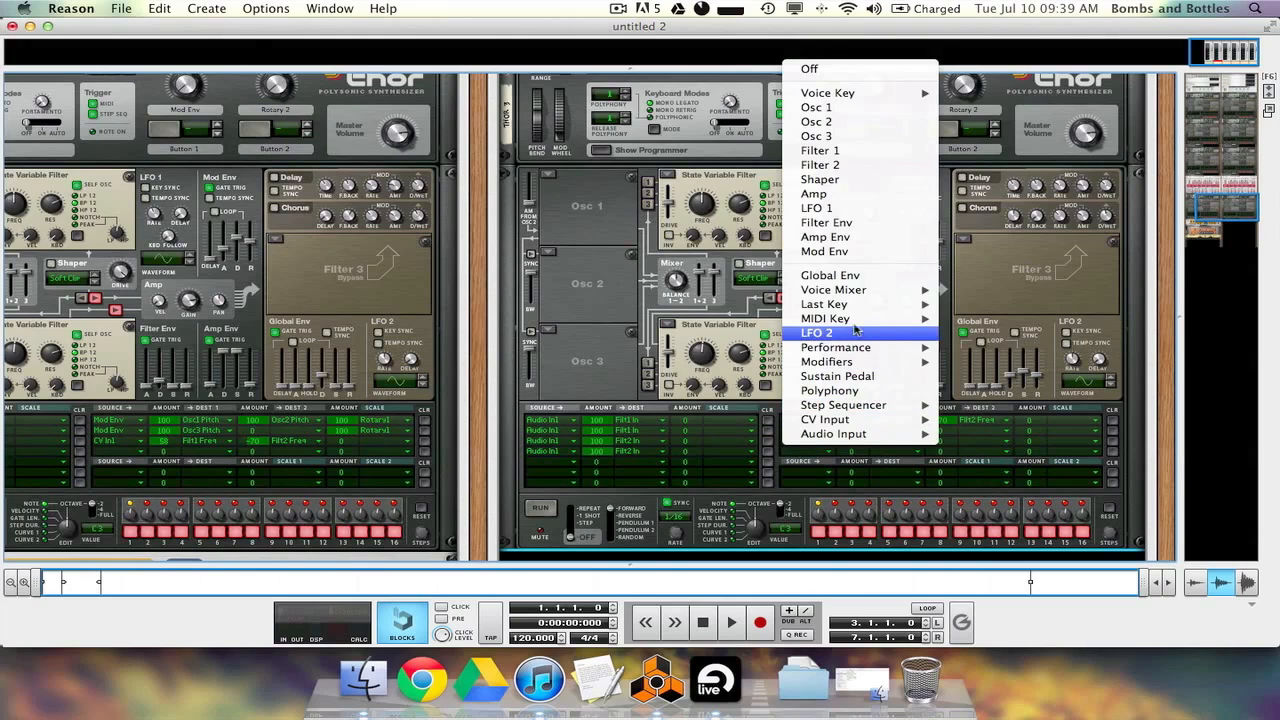
pyautogui.click(830, 208)
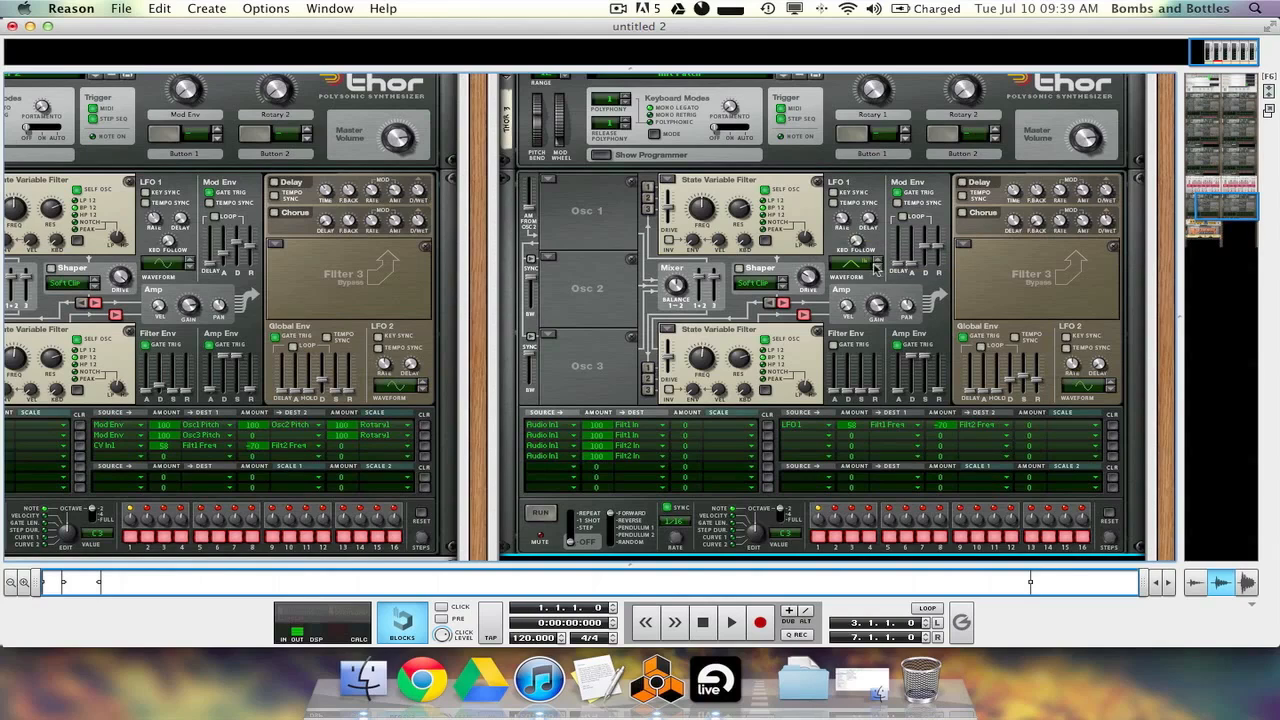
pyautogui.moveTo(860, 265); pyautogui.dragTo(865, 335)
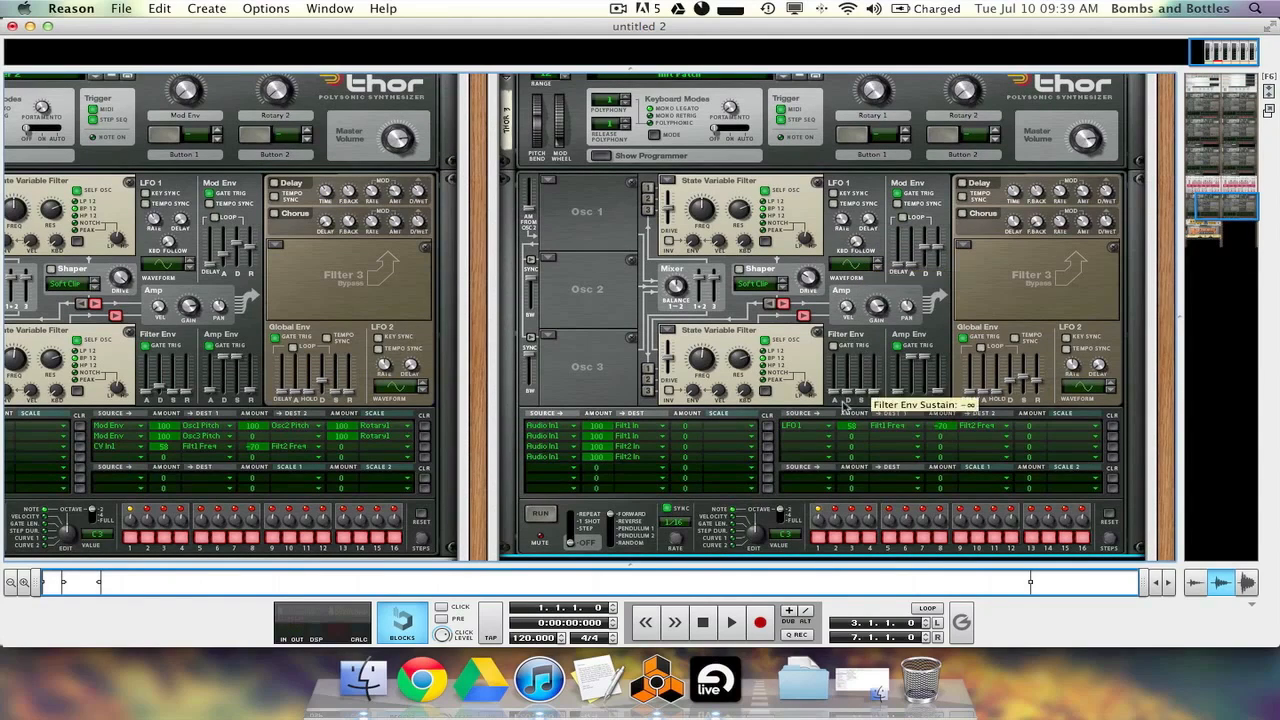
pyautogui.click(815, 425)
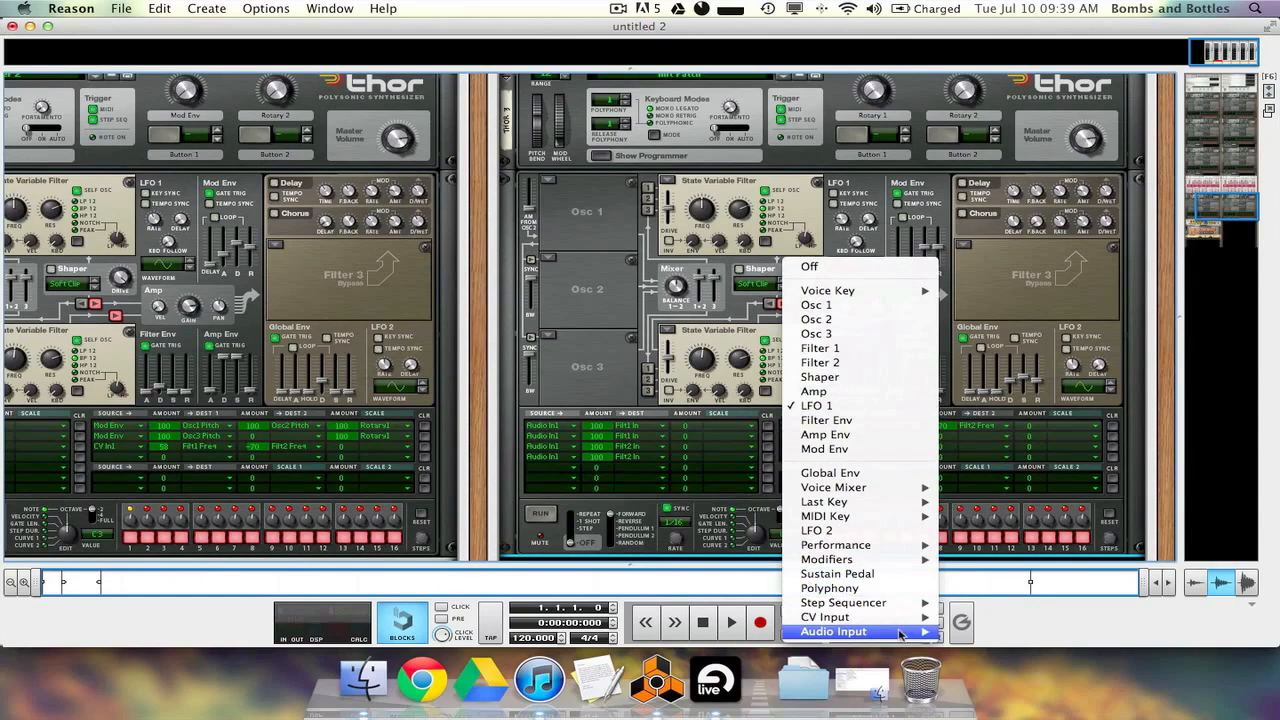
pyautogui.click(965, 593)
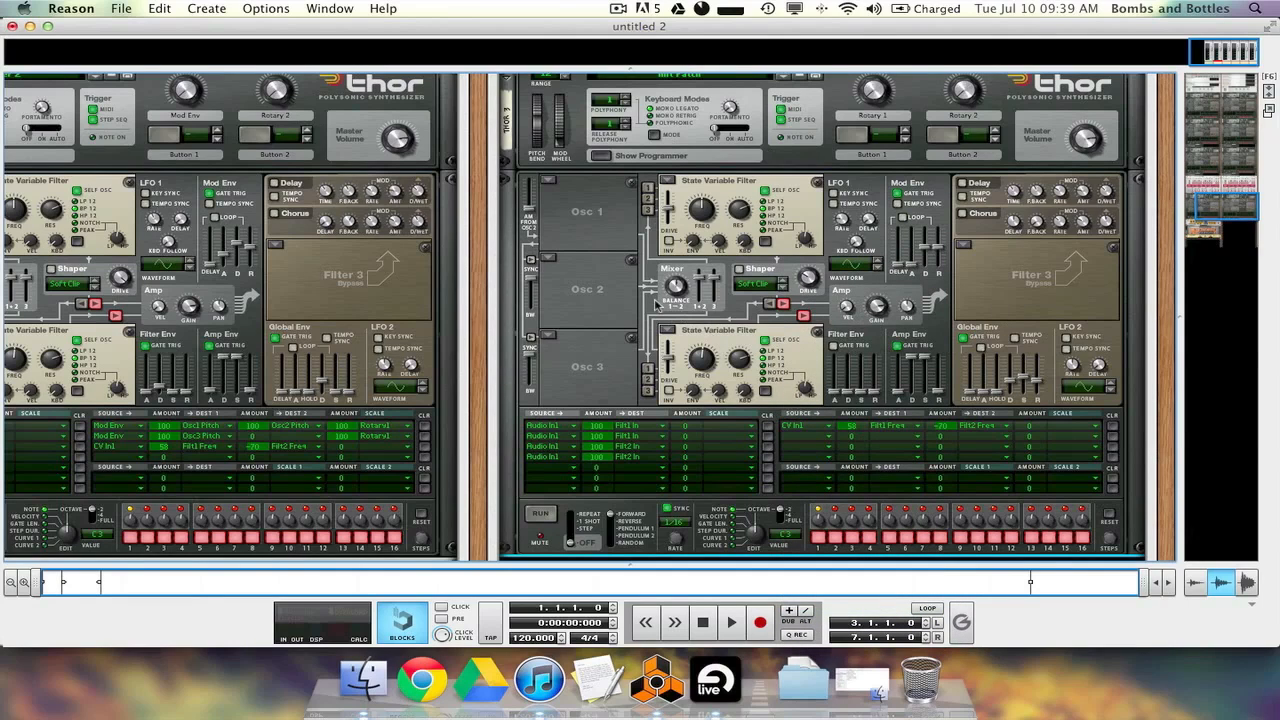
# Add a Scream 4 Distortion below the new Thor at the end of the second chain
pyautogui.scroll(1, 651, 308)
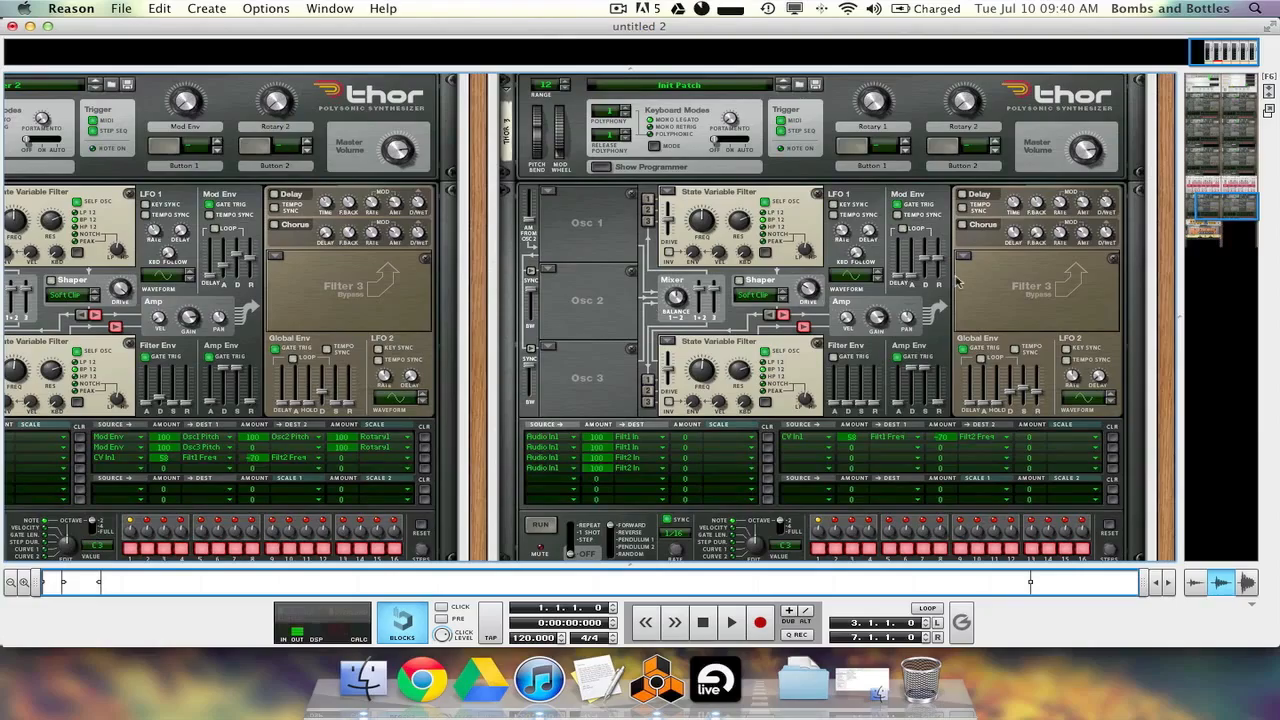
pyautogui.scroll(-10, 959, 282)
pyautogui.scroll(15, 785, 250)
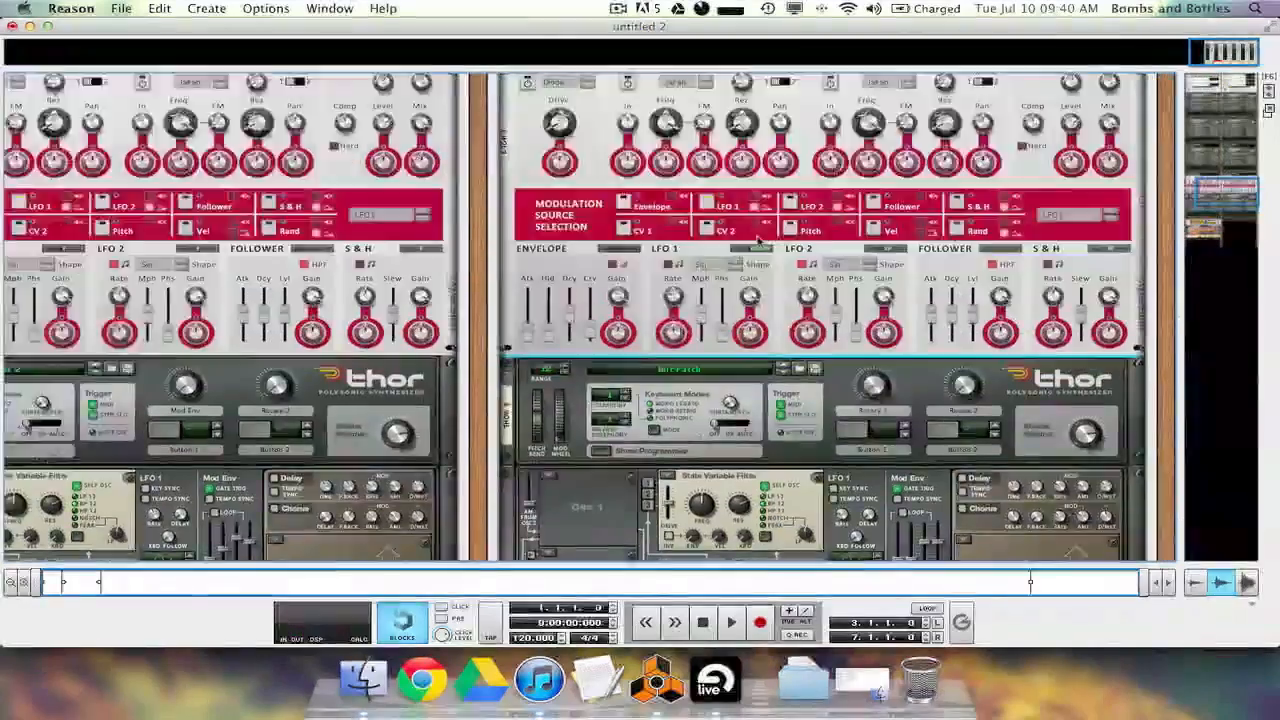
pyautogui.scroll(-20, 1013, 276)
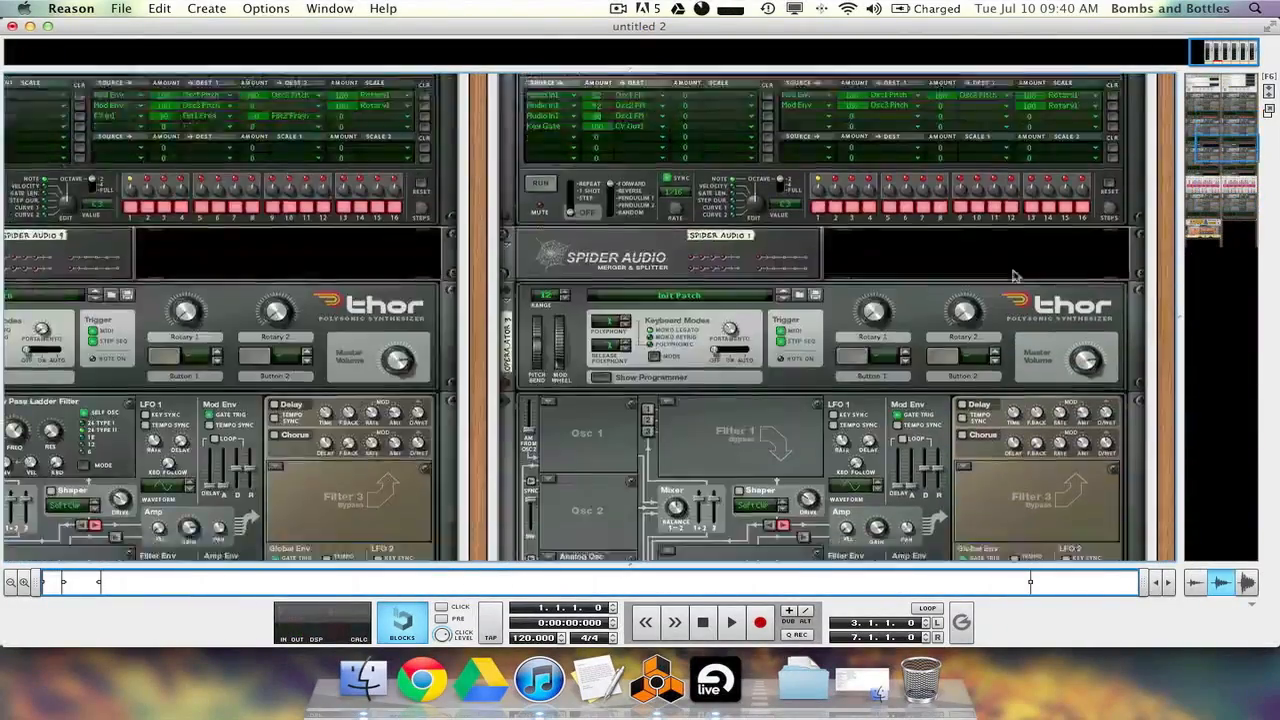
pyautogui.scroll(8, 1013, 276)
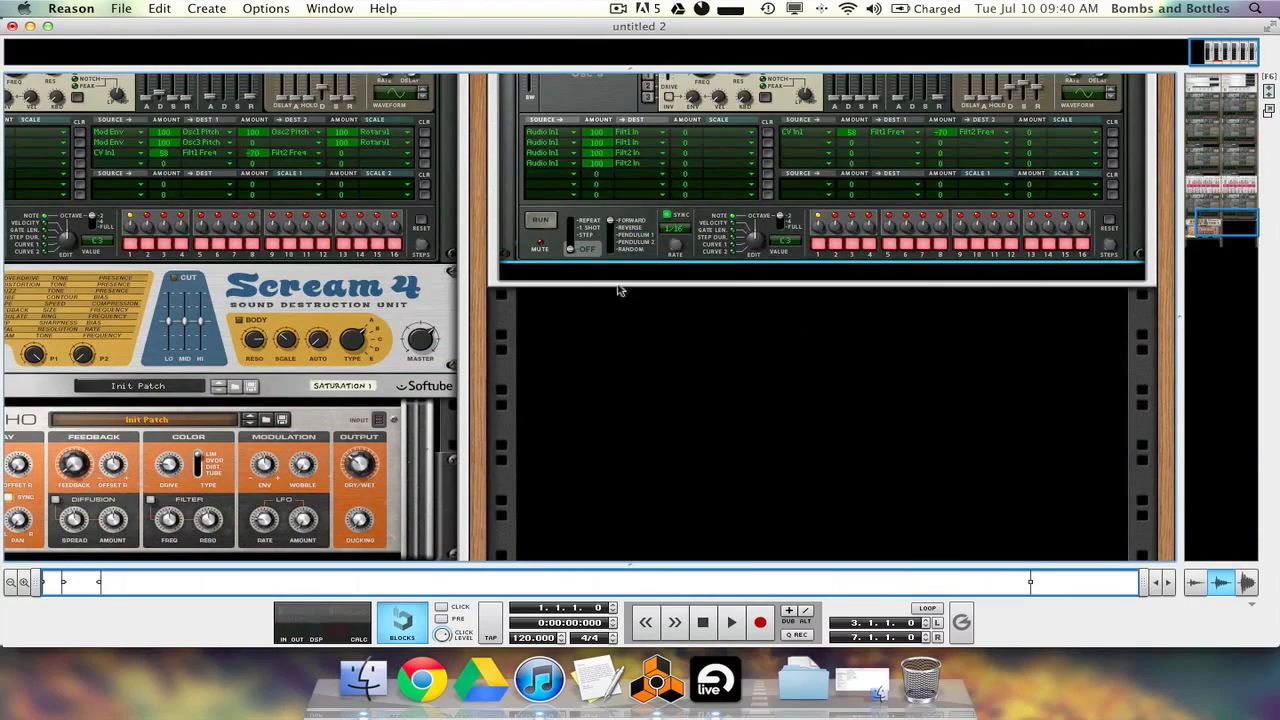
pyautogui.rightClick(543, 264)
pyautogui.moveTo(615, 332)
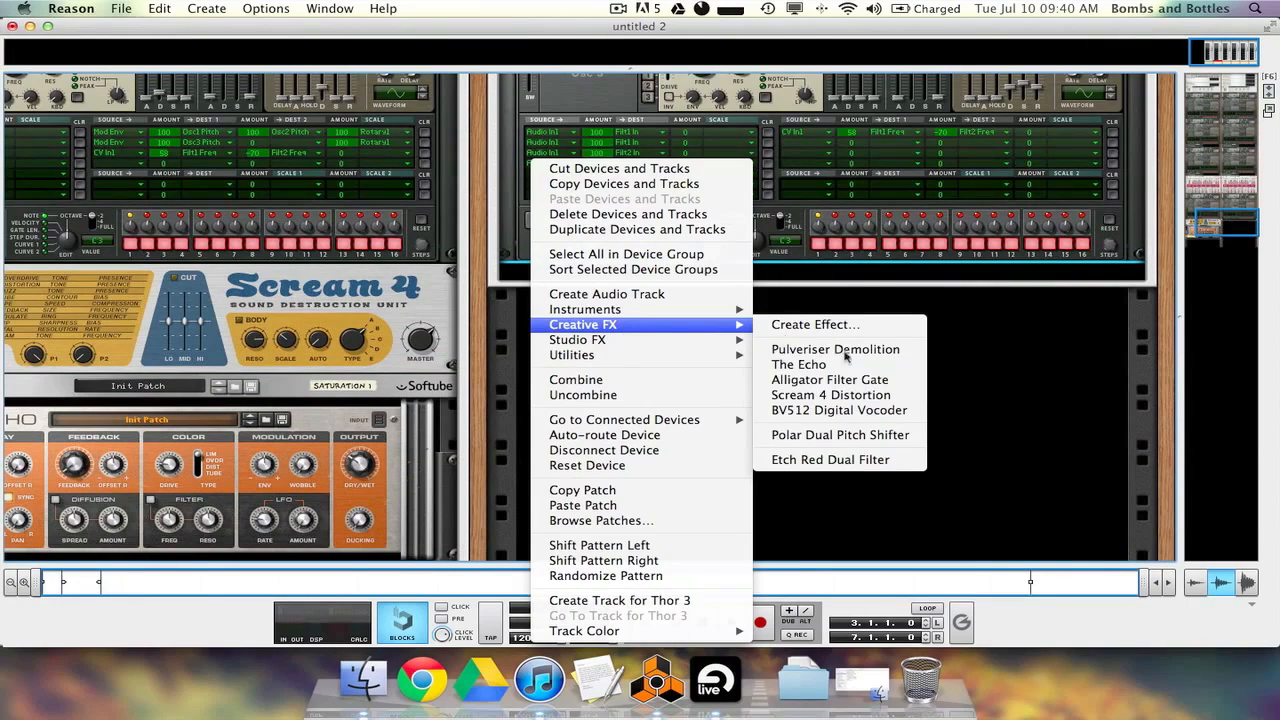
pyautogui.click(840, 397)
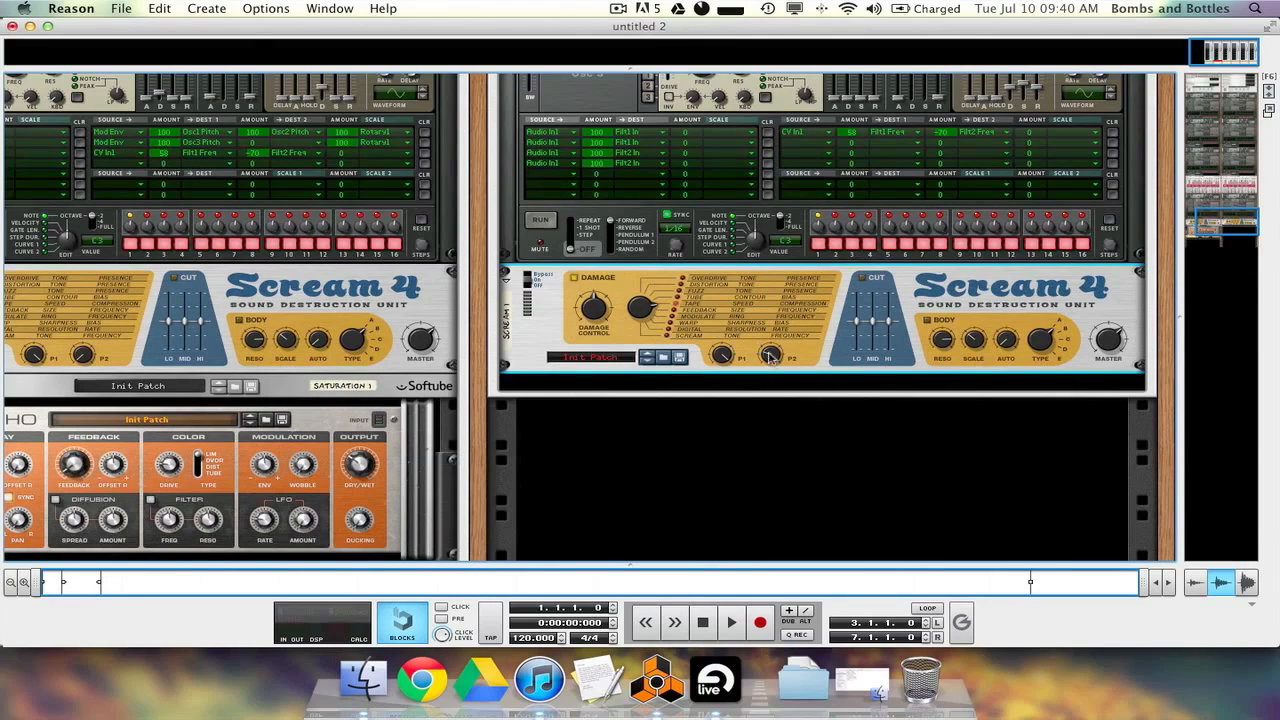
# Compare the new Scream 4 with the existing one, audition it bypassed and on, and check the spectrum in Live
pyautogui.hscroll(-5, 757, 378)
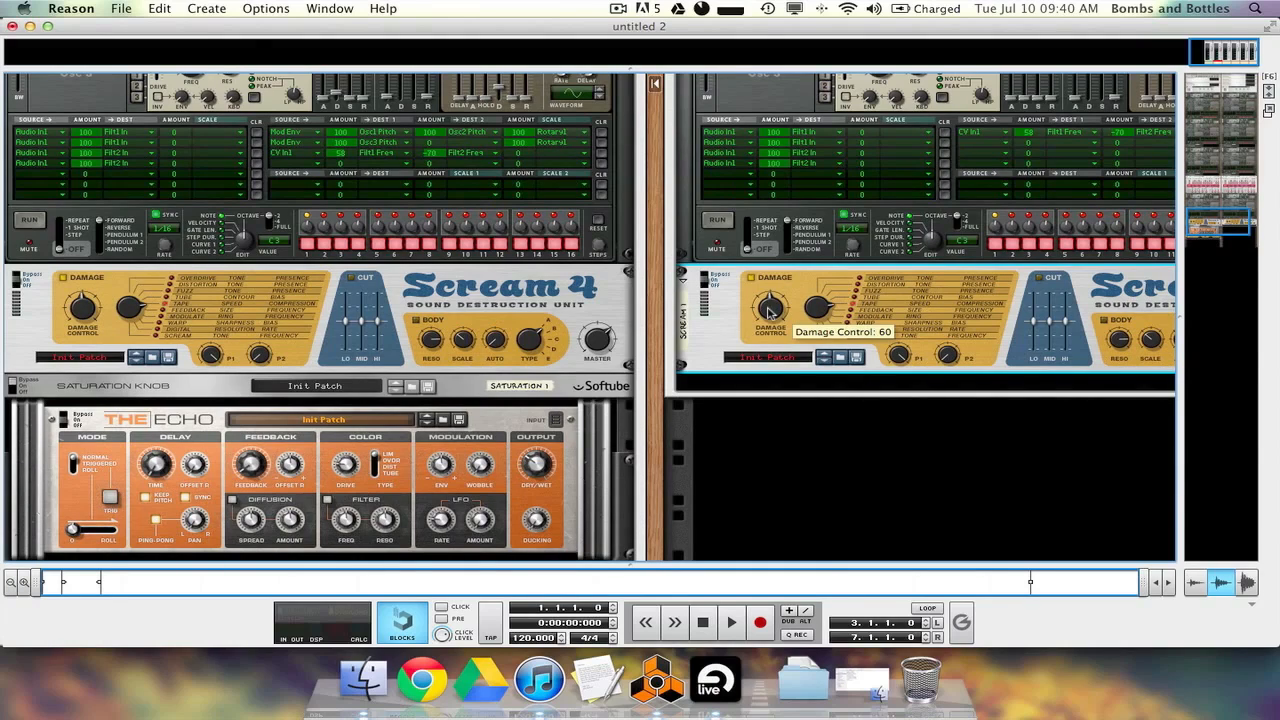
pyautogui.hscroll(5, 783, 313)
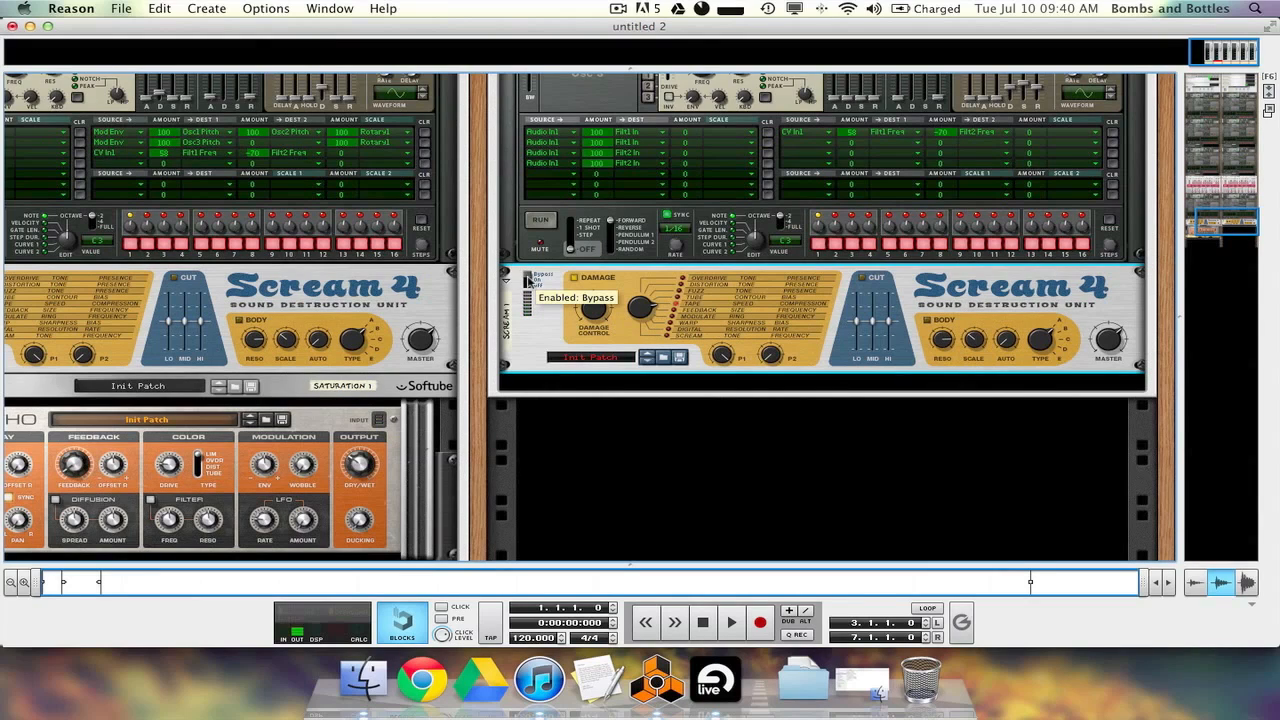
pyautogui.click(527, 281)
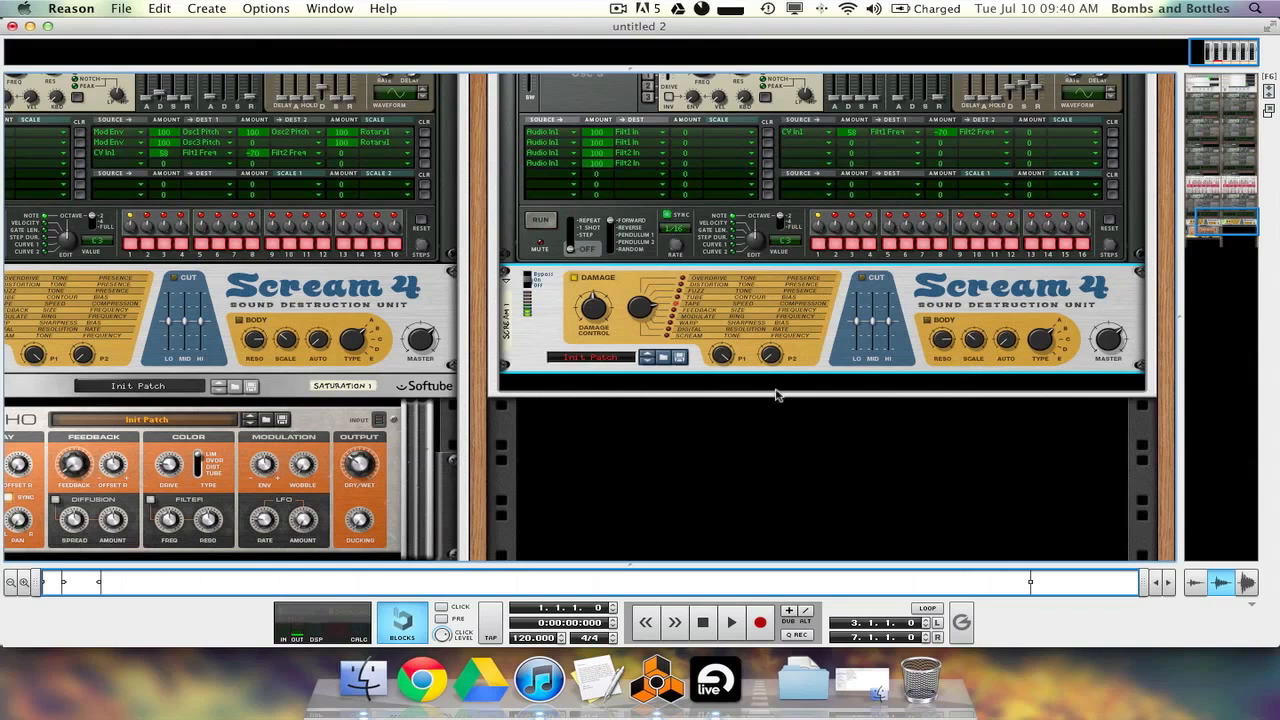
pyautogui.click(525, 383)
pyautogui.click(532, 372)
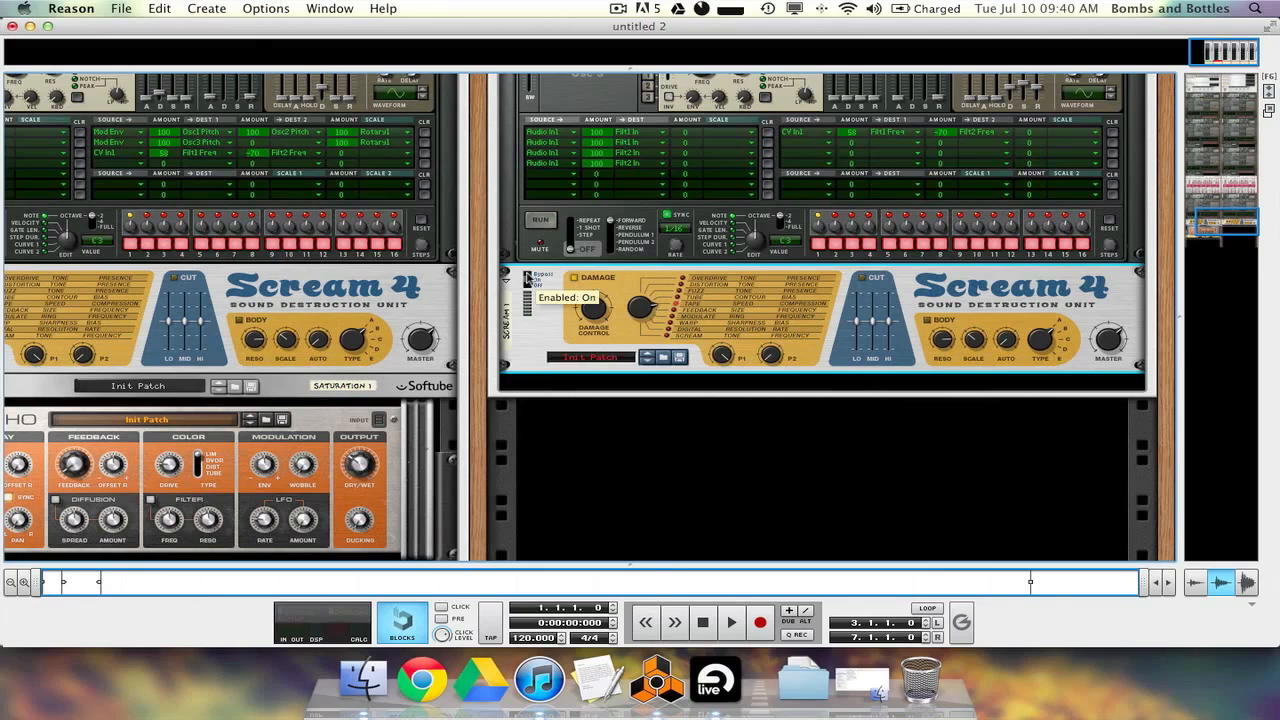
pyautogui.click(714, 680)
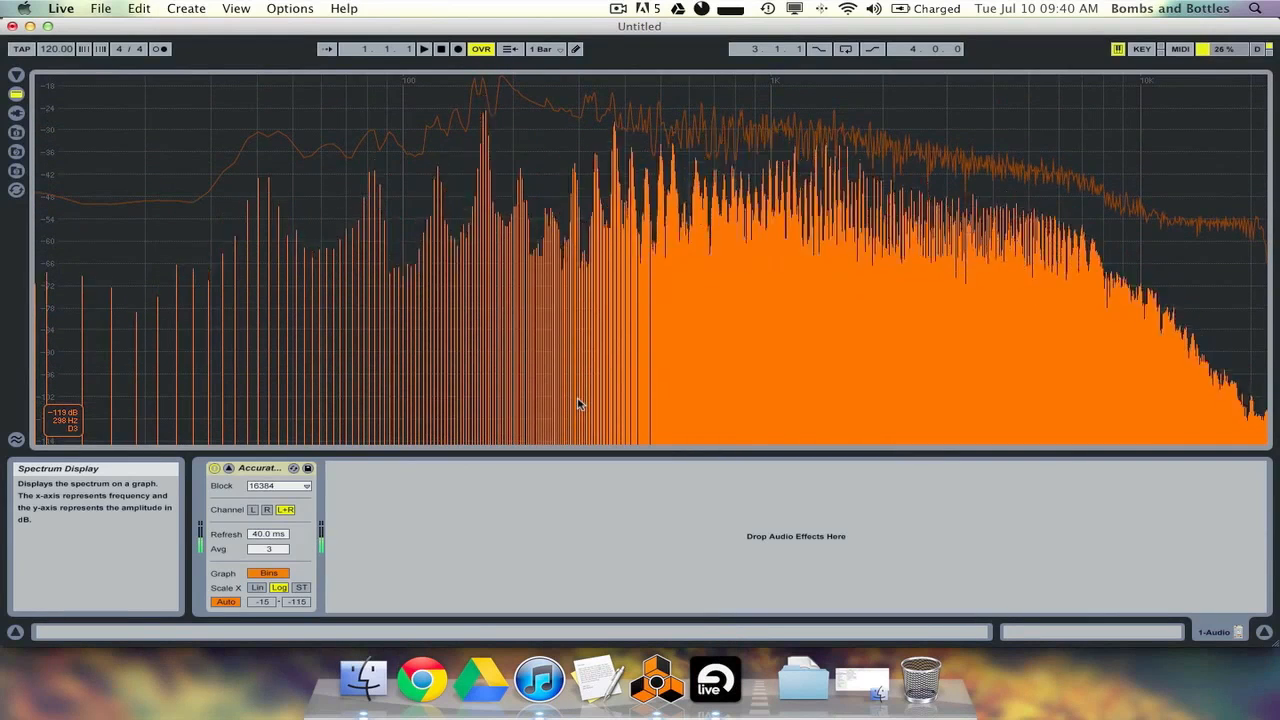
pyautogui.press('super+Tab')
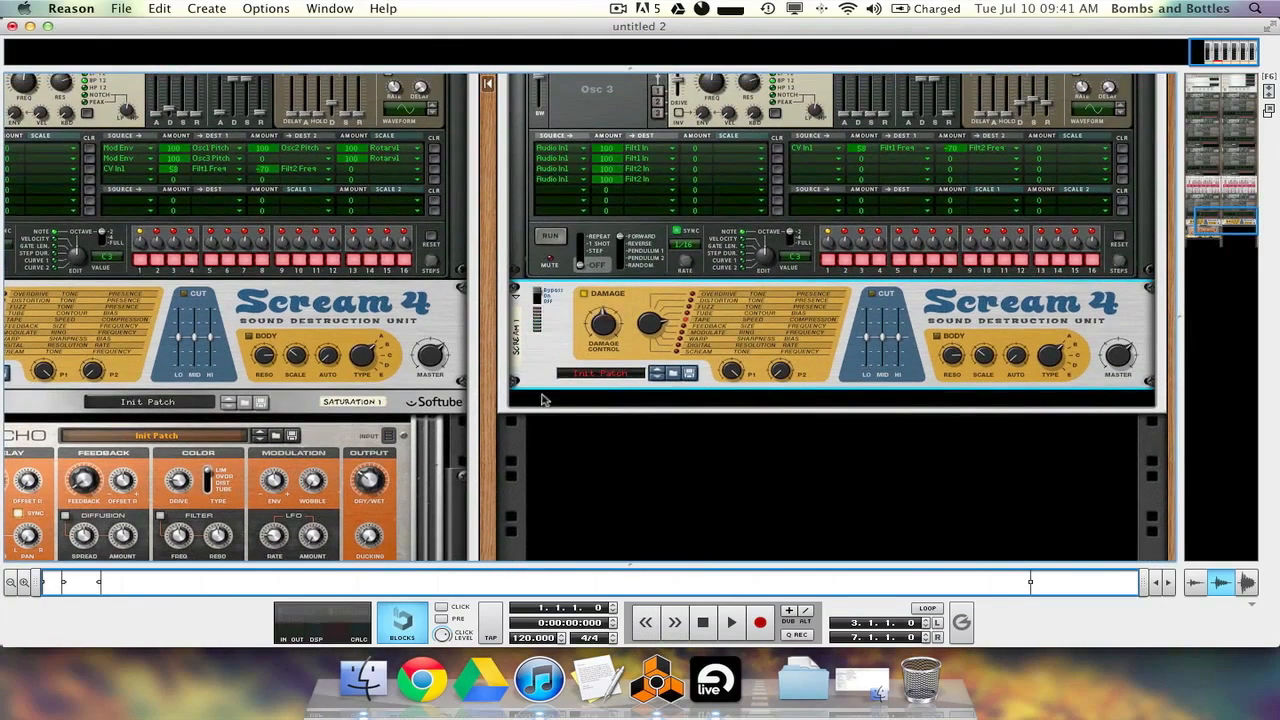
# Add a Softube Saturation Knob below the new Scream 4 and turn up its saturation
pyautogui.rightClick(540, 395)
pyautogui.moveTo(614, 370)
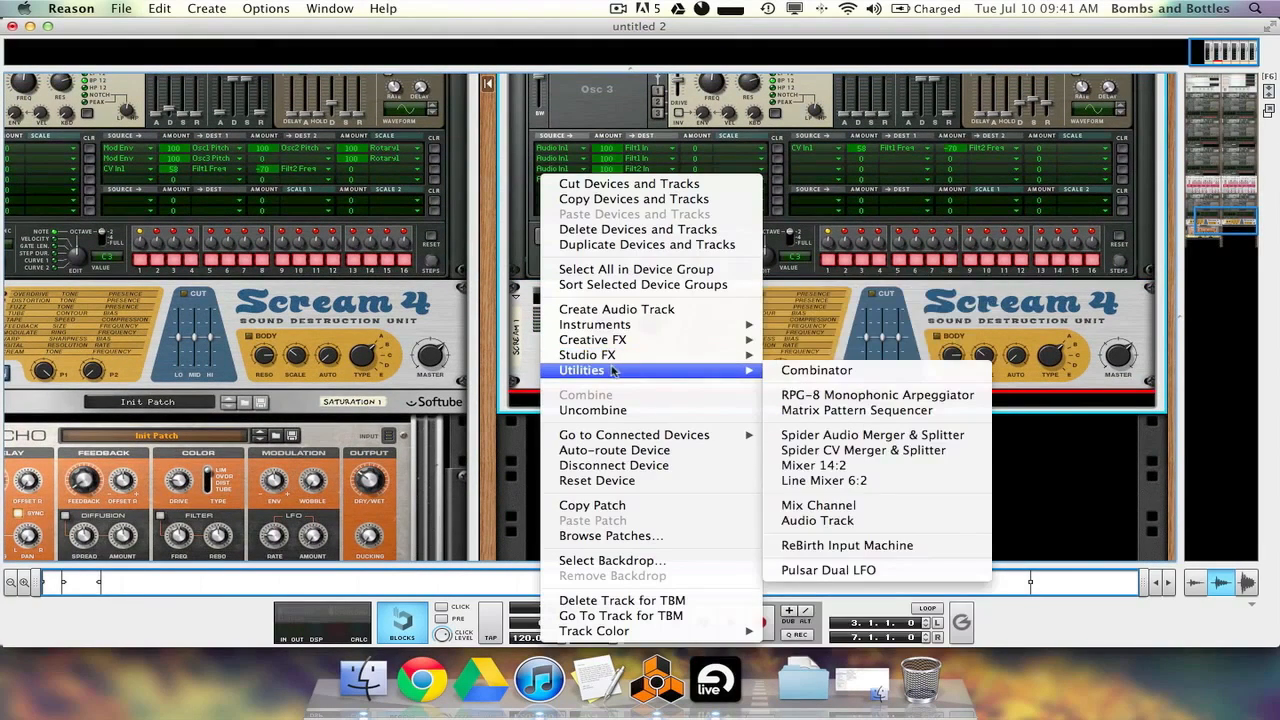
pyautogui.moveTo(648, 354)
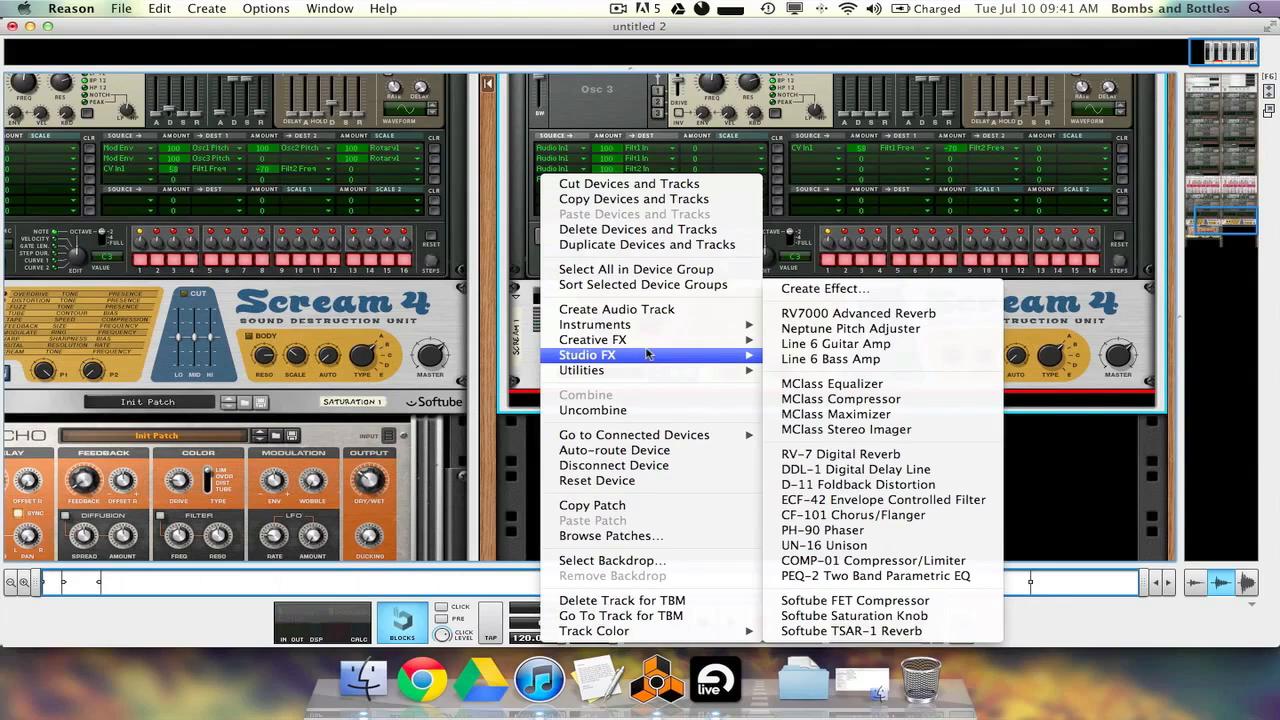
pyautogui.click(852, 615)
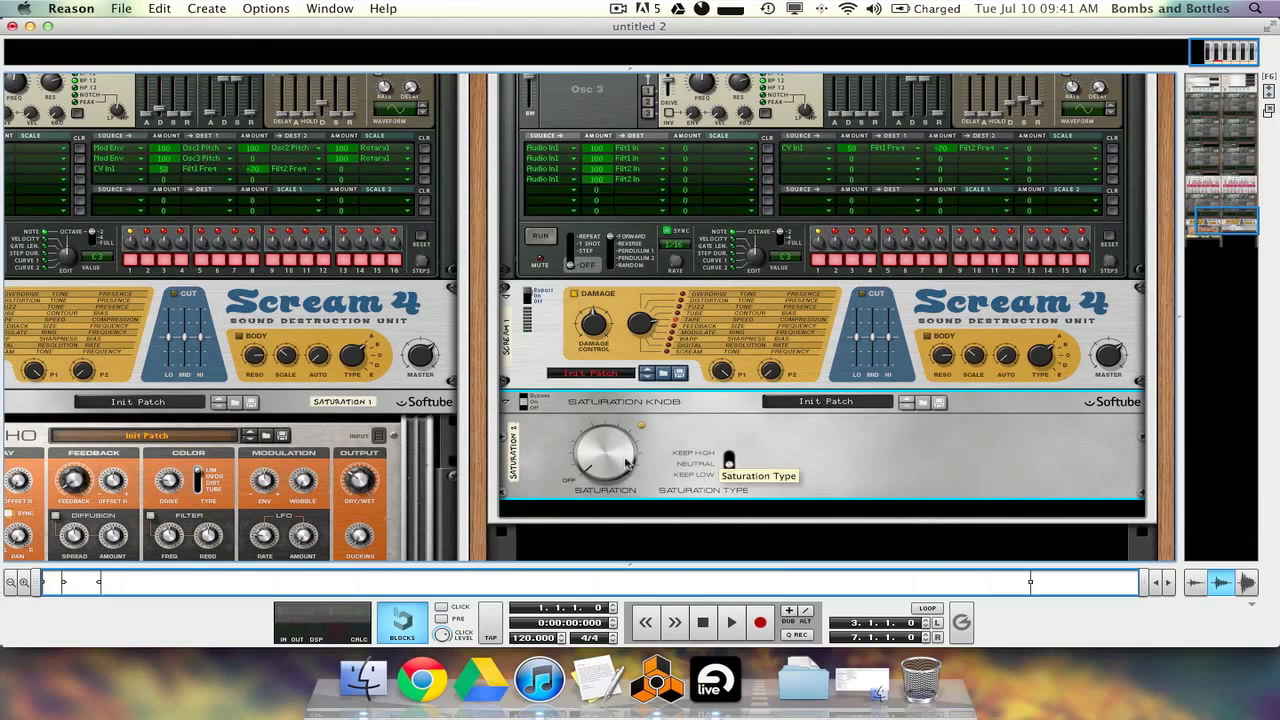
pyautogui.moveTo(568, 437)
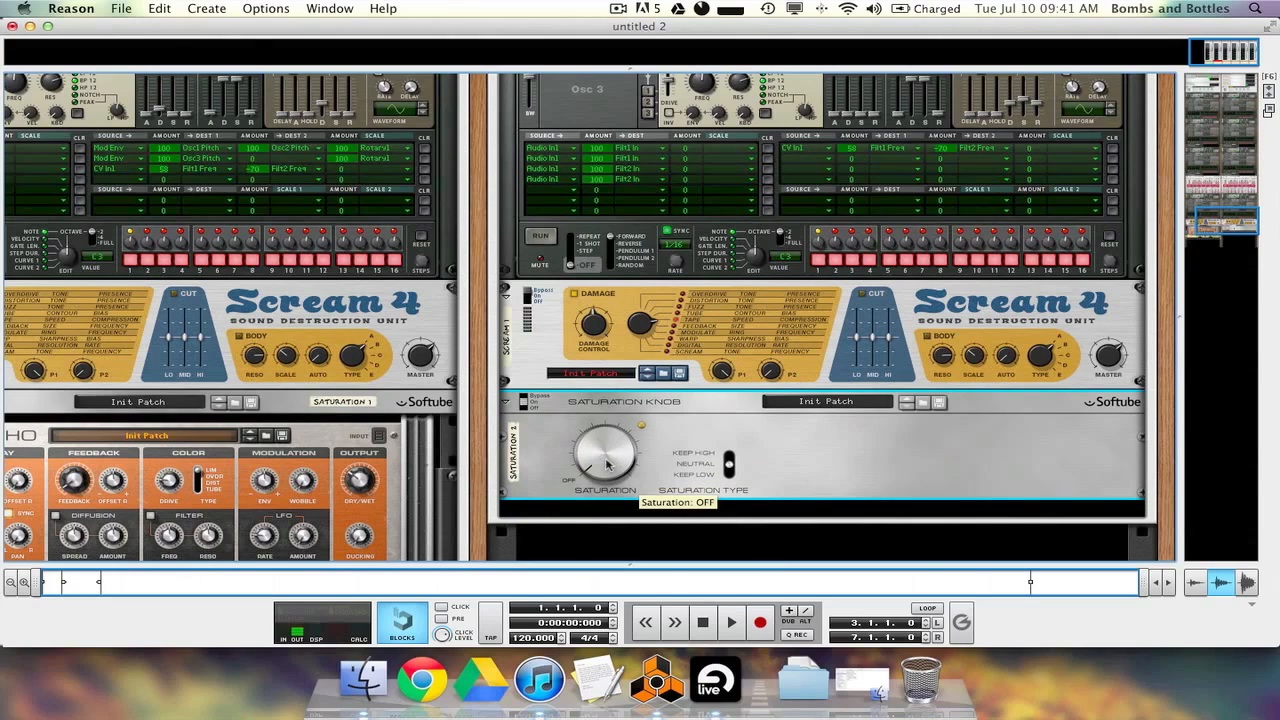
pyautogui.moveTo(588, 436); pyautogui.dragTo(606, 442)
# Toggle the bypass switches of the new Scream 4 and Saturation Knob to compare their effect on the sound
pyautogui.click(535, 303)
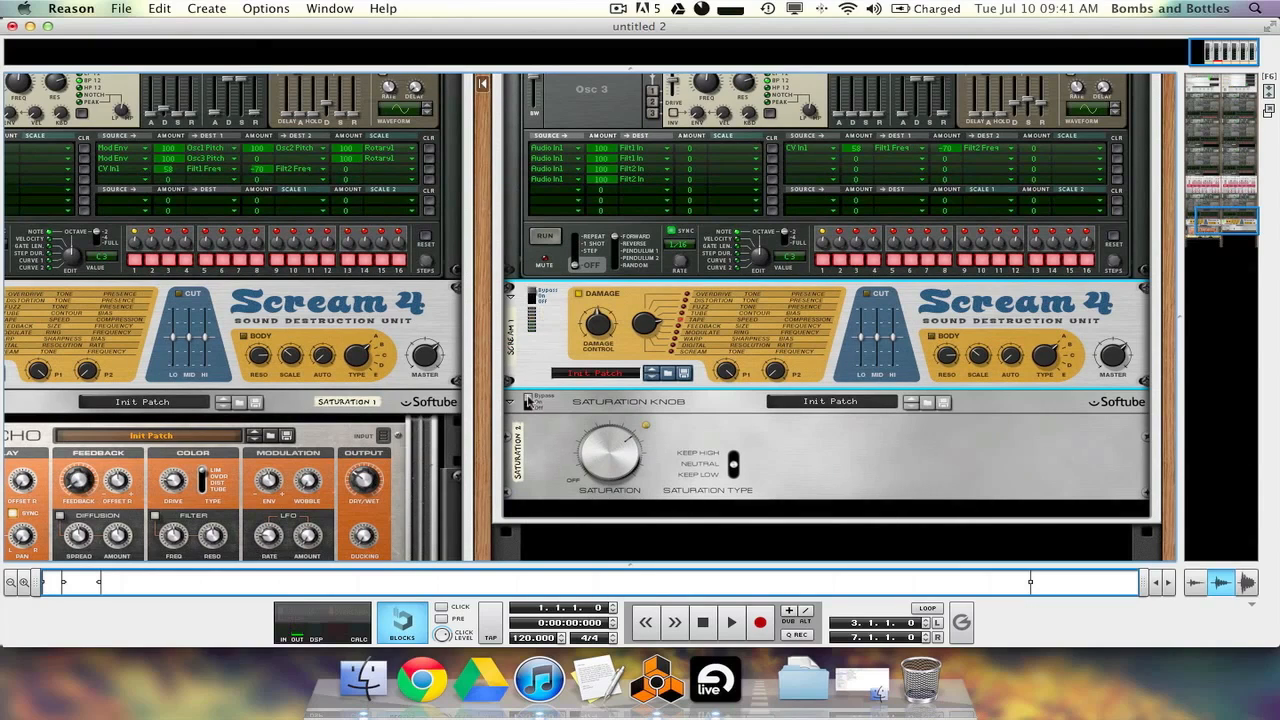
pyautogui.click(530, 403)
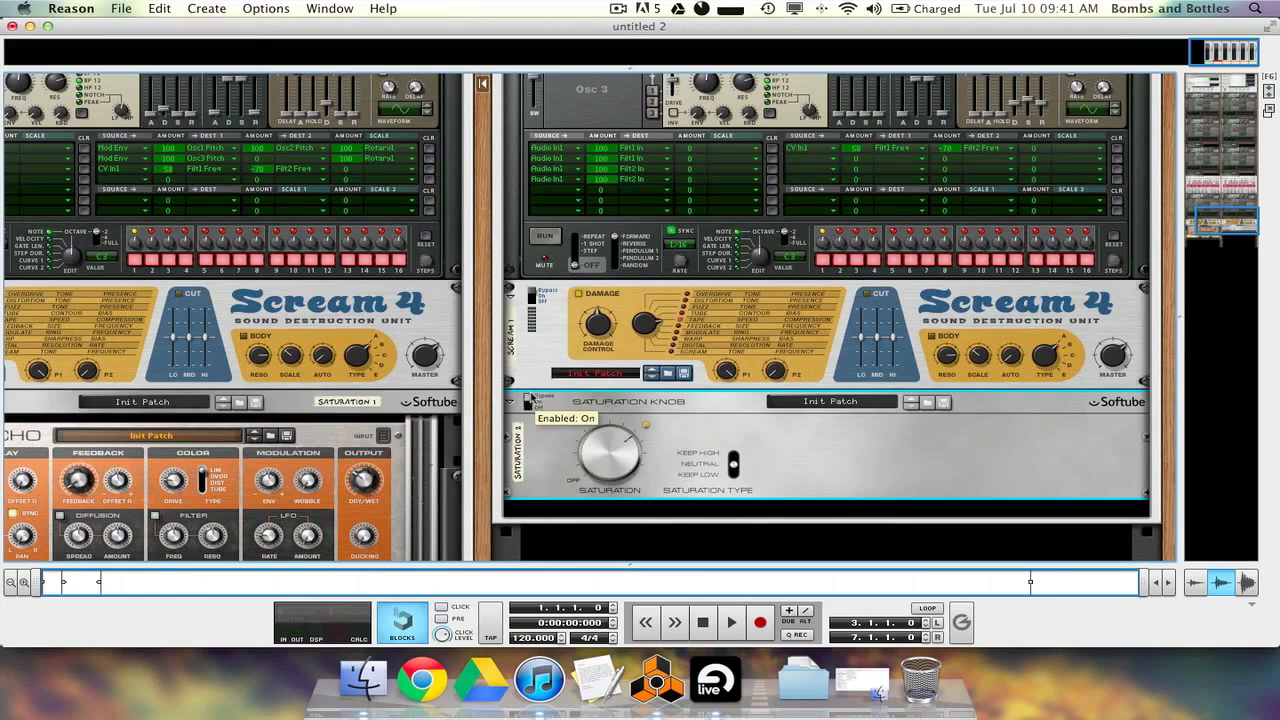
pyautogui.click(540, 295)
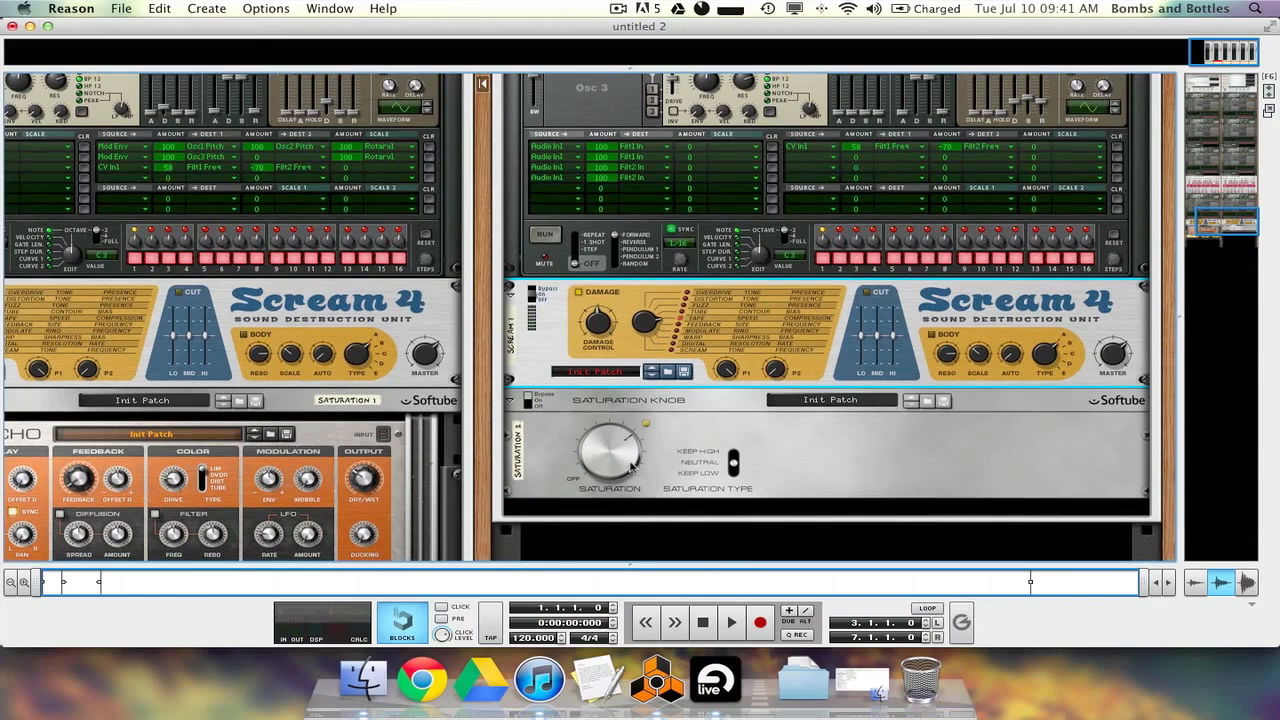
# Fold the second chain's Saturation Knob and add The Echo directly below it
pyautogui.click(512, 401)
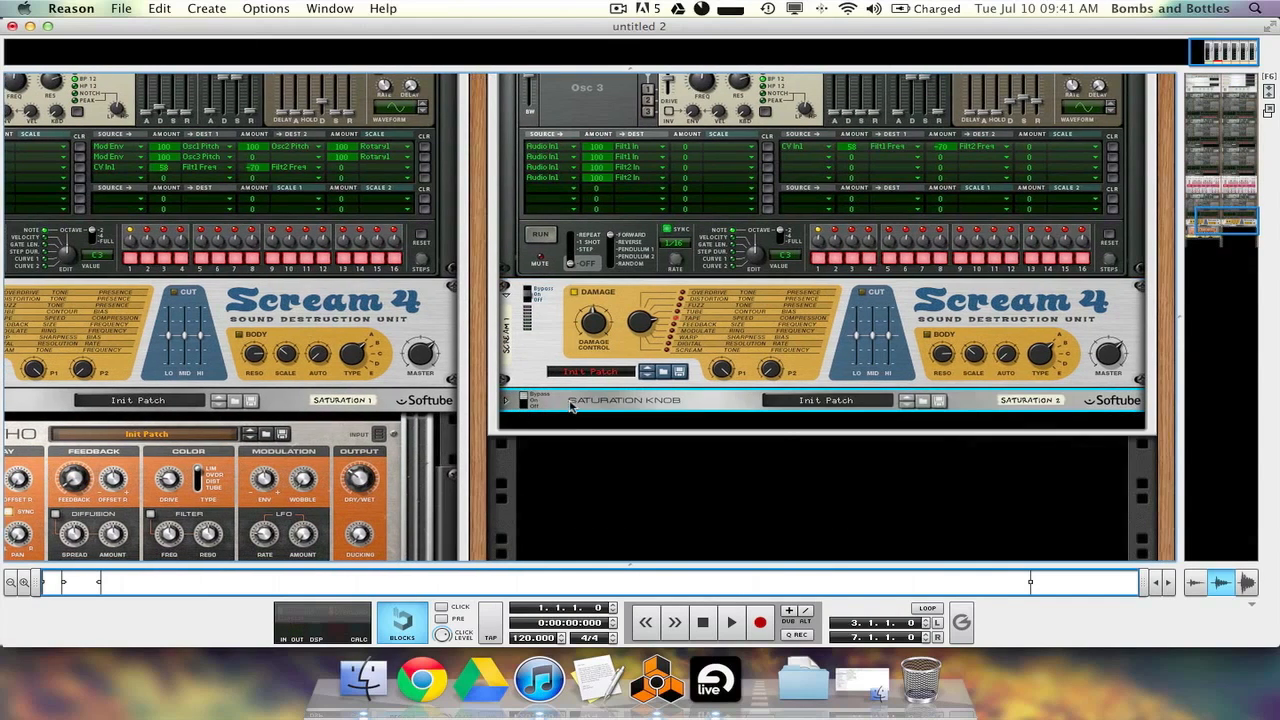
pyautogui.rightClick(566, 401)
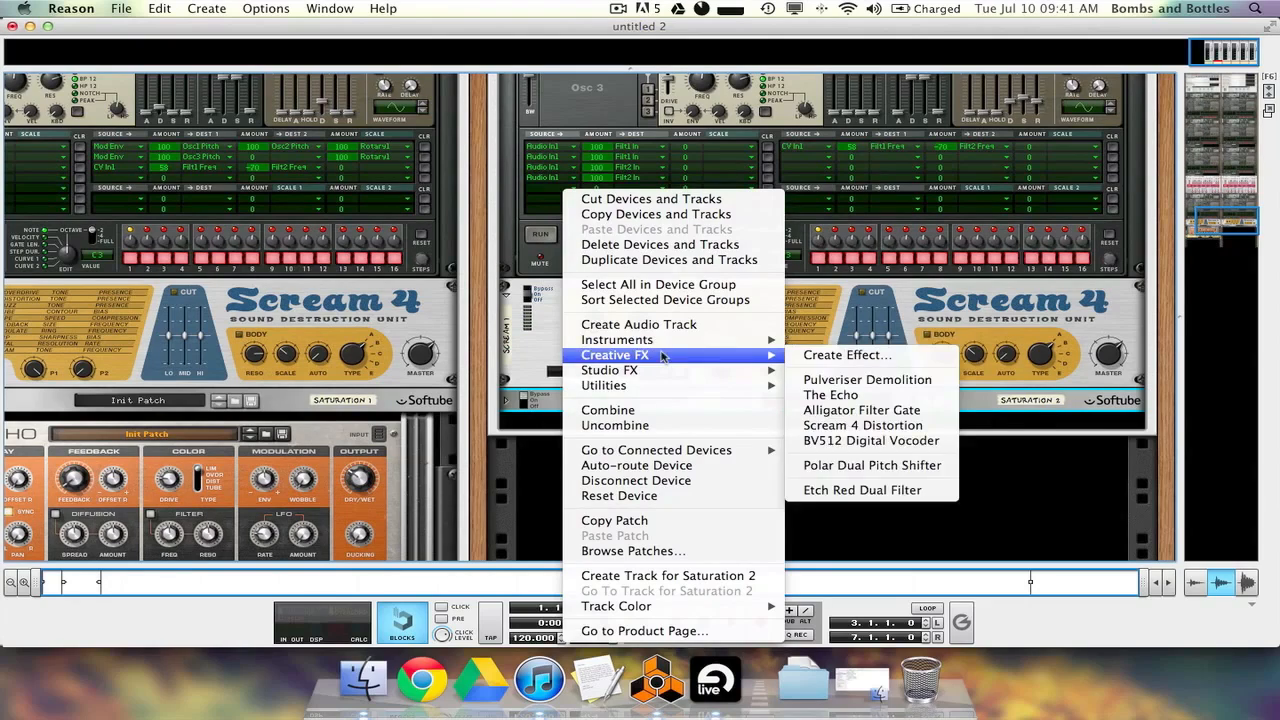
pyautogui.moveTo(660, 342)
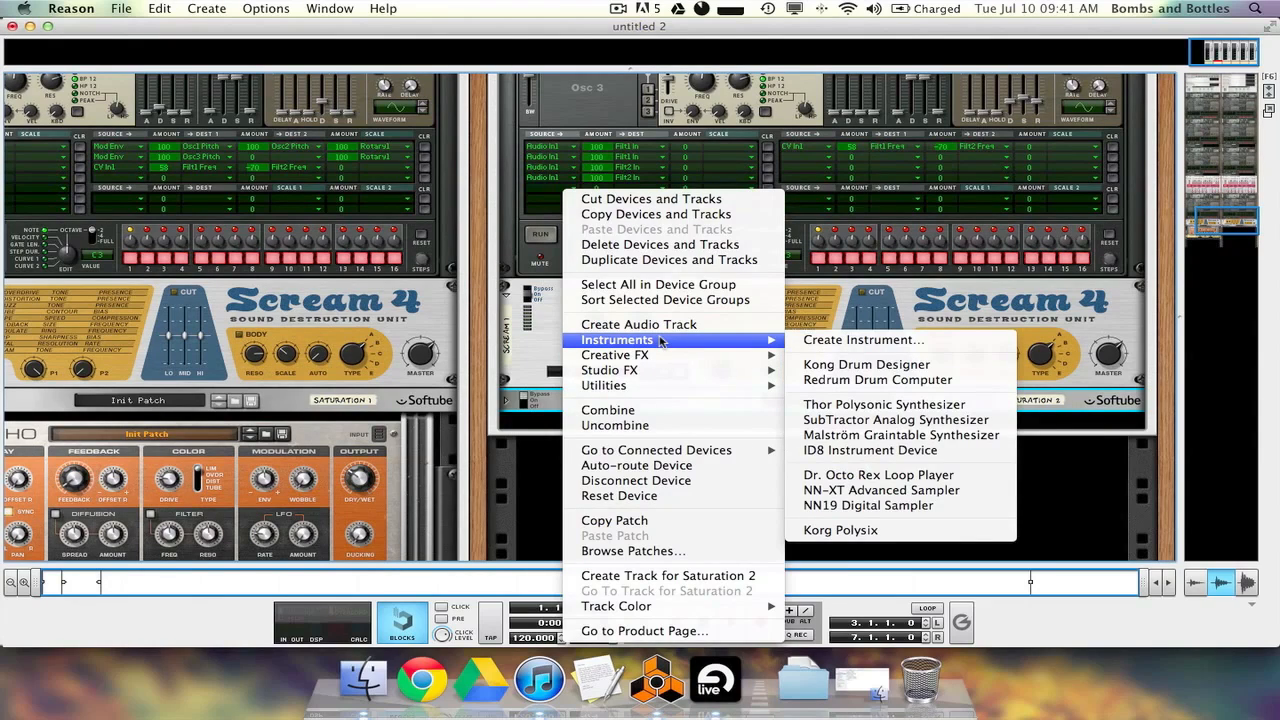
pyautogui.moveTo(646, 355)
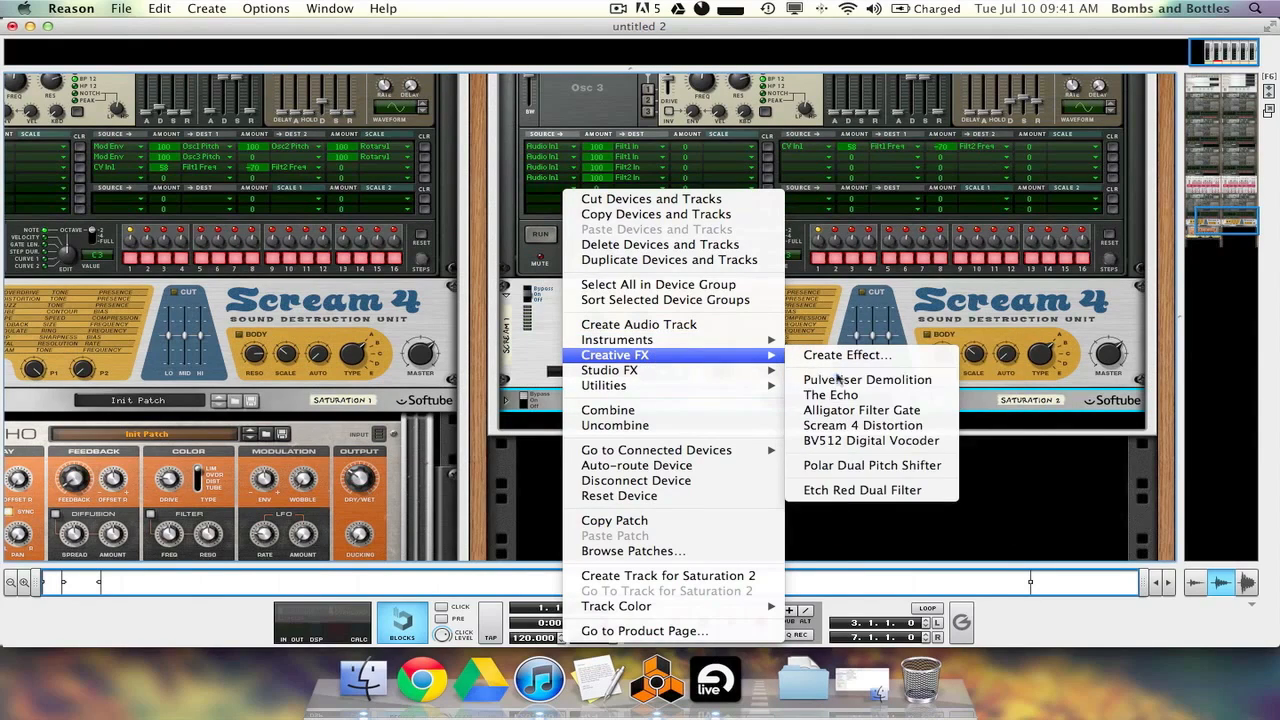
pyautogui.click(869, 396)
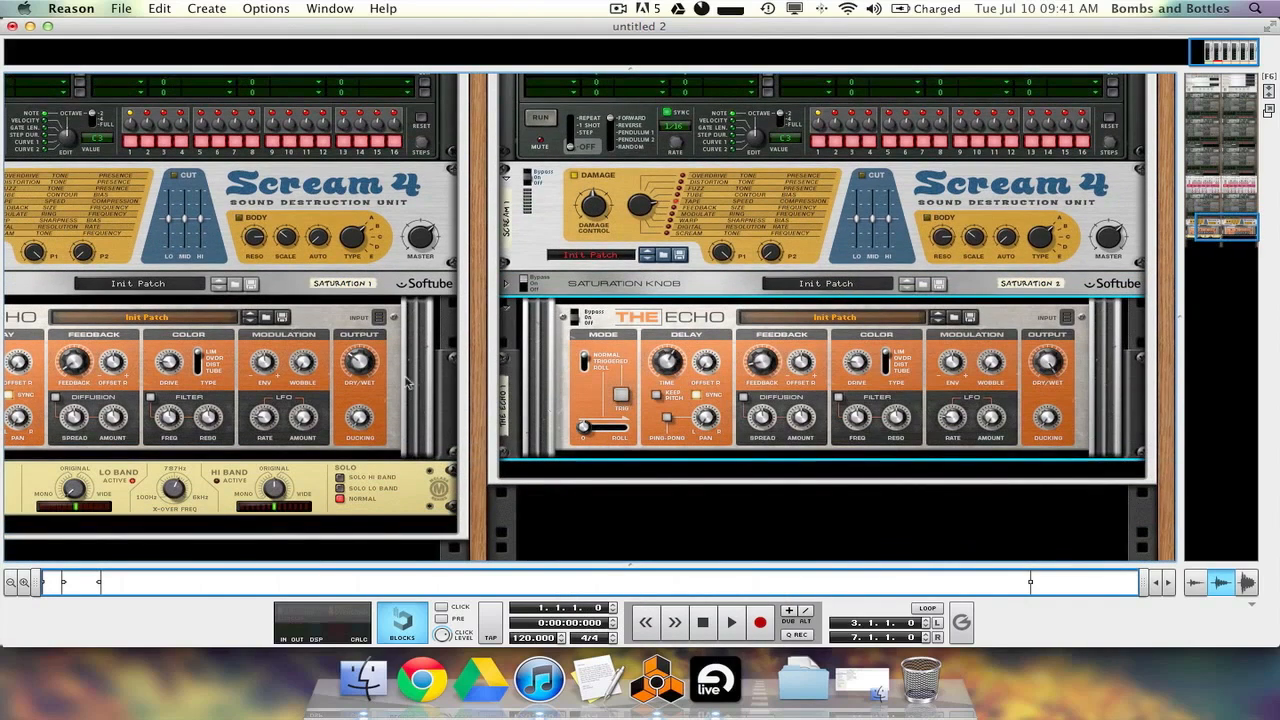
# Turn down the new Echo's dry/wet balance, adjust its delay time, and audition it bypassed and on
pyautogui.click(1068, 374)
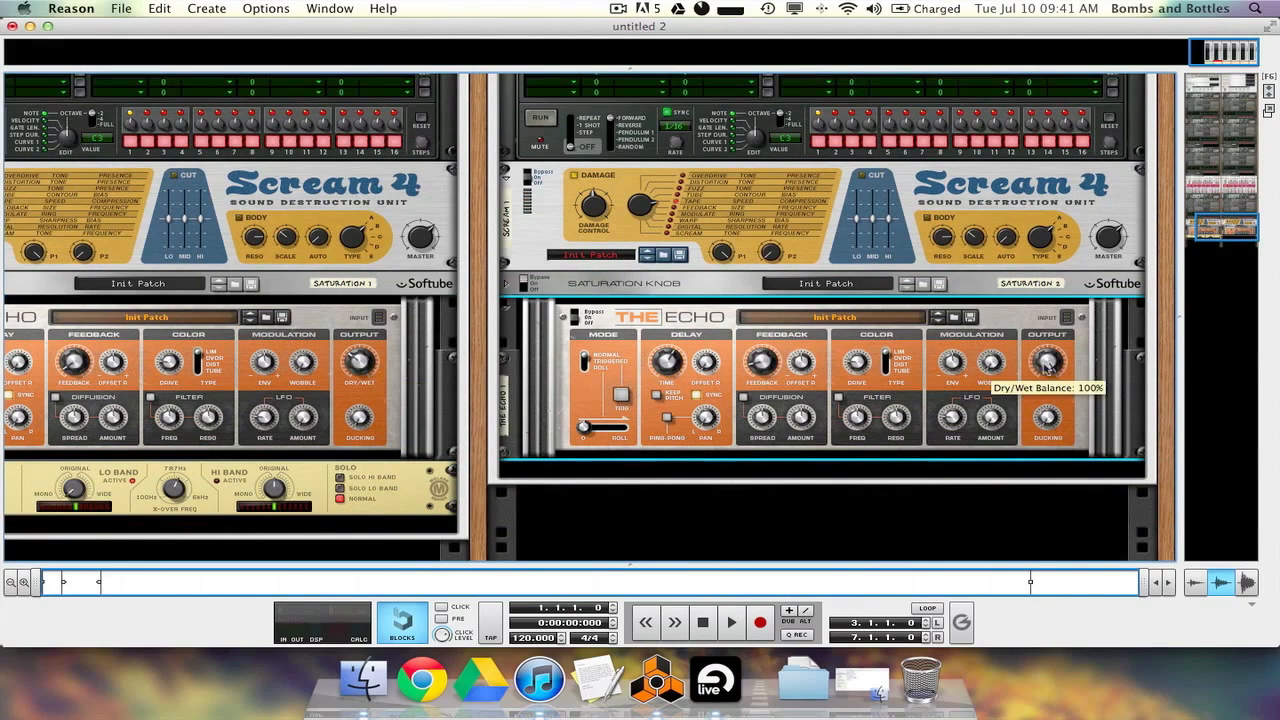
pyautogui.moveTo(1048, 366); pyautogui.dragTo(1046, 394)
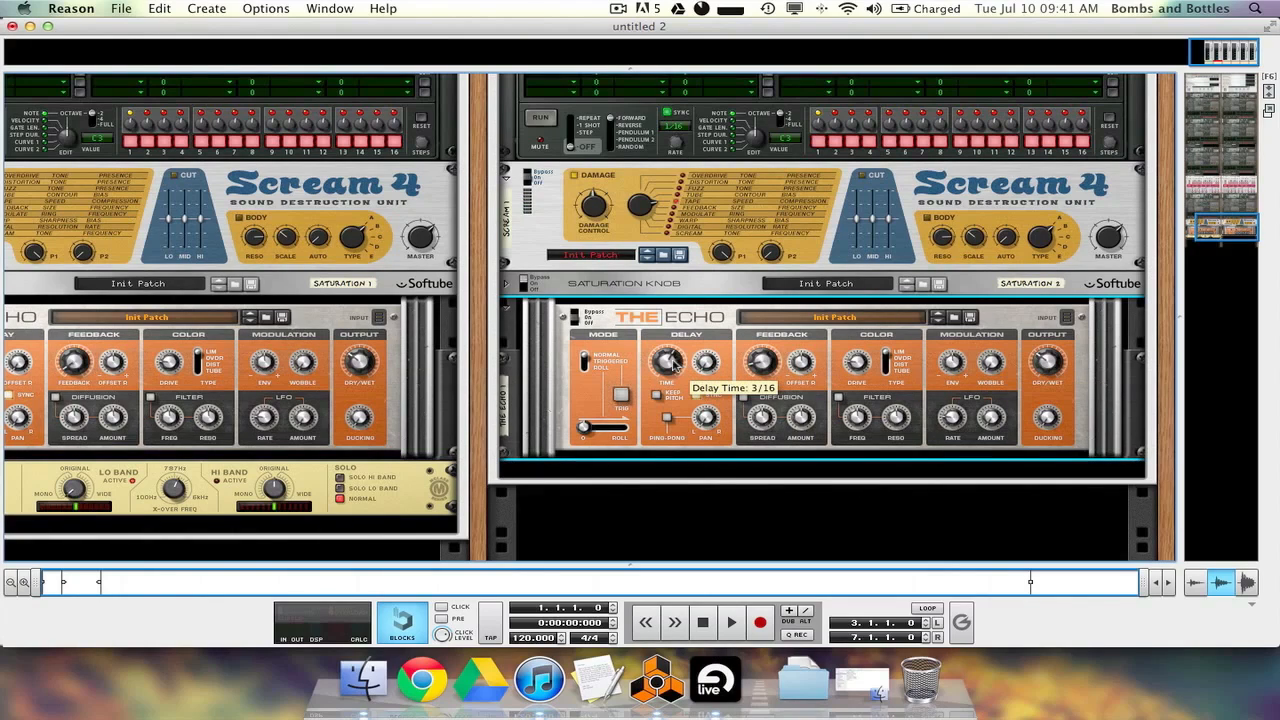
pyautogui.moveTo(667, 366); pyautogui.dragTo(668, 372)
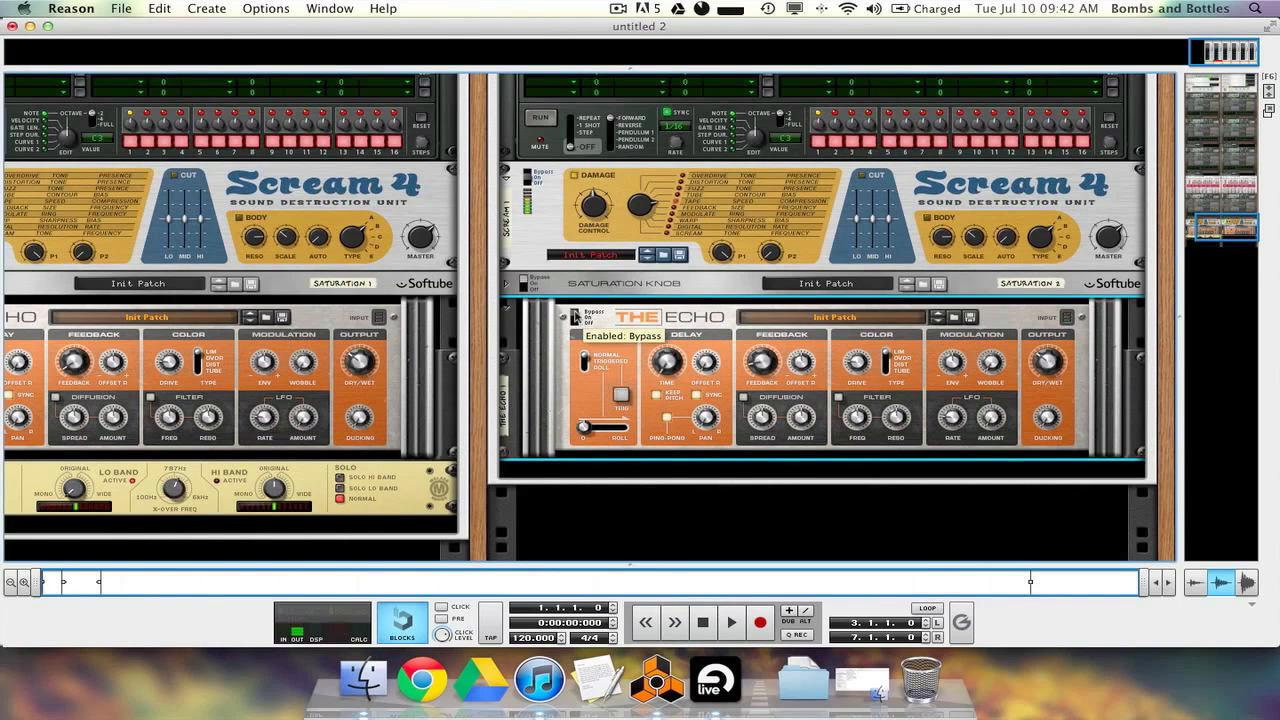
pyautogui.click(575, 318)
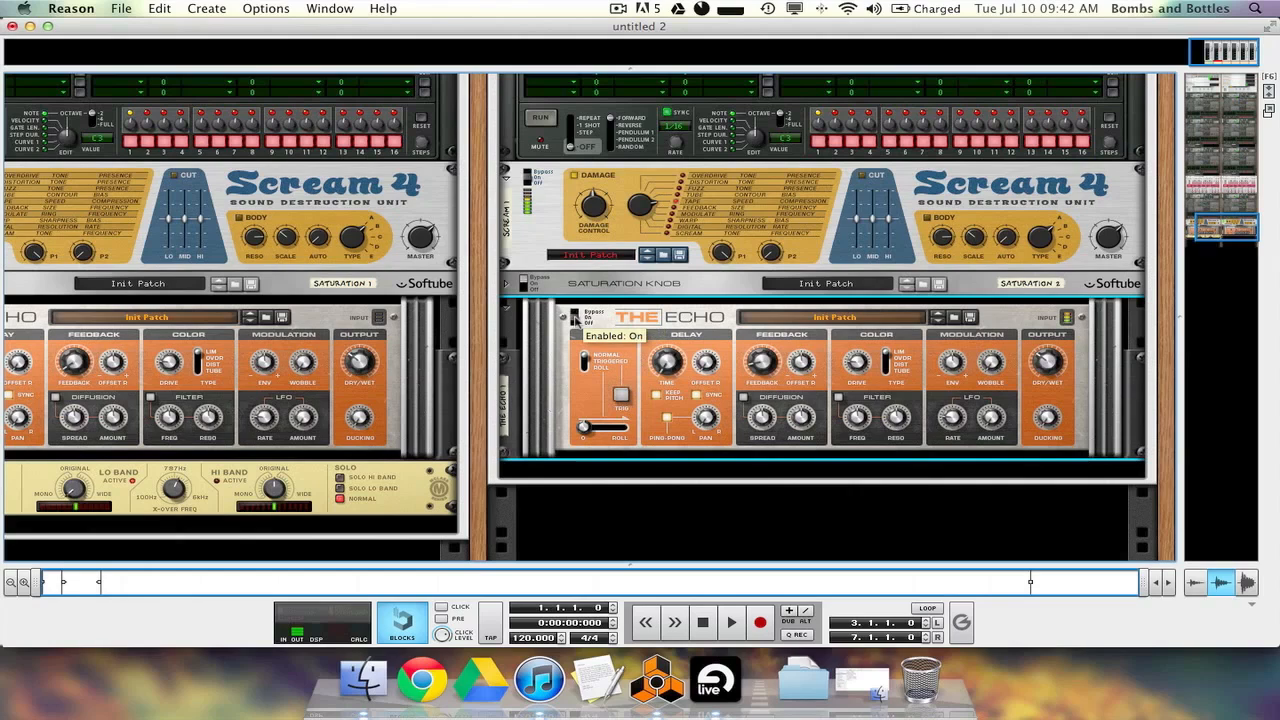
# Add an MClass Stereo Imager below the new Echo, with crossover about 1.02 kHz, low band narrowed toward mono and high band widened
pyautogui.rightClick(643, 452)
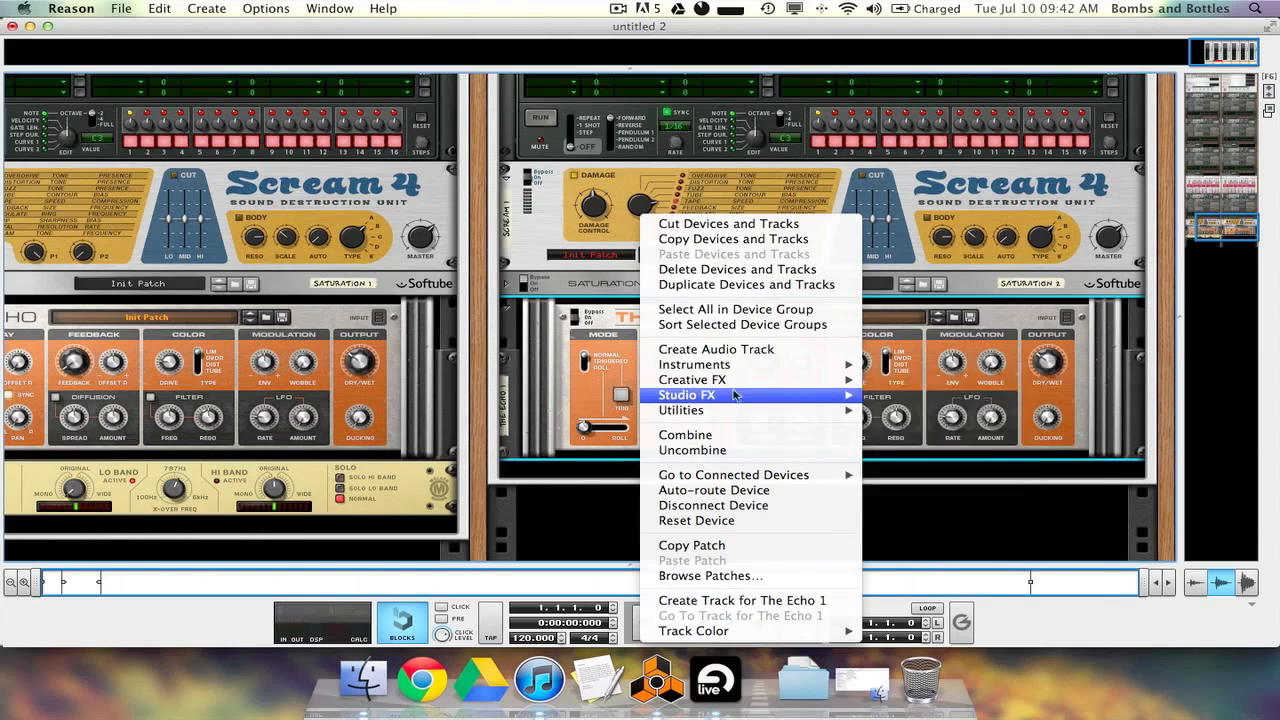
pyautogui.moveTo(738, 396)
pyautogui.click(912, 429)
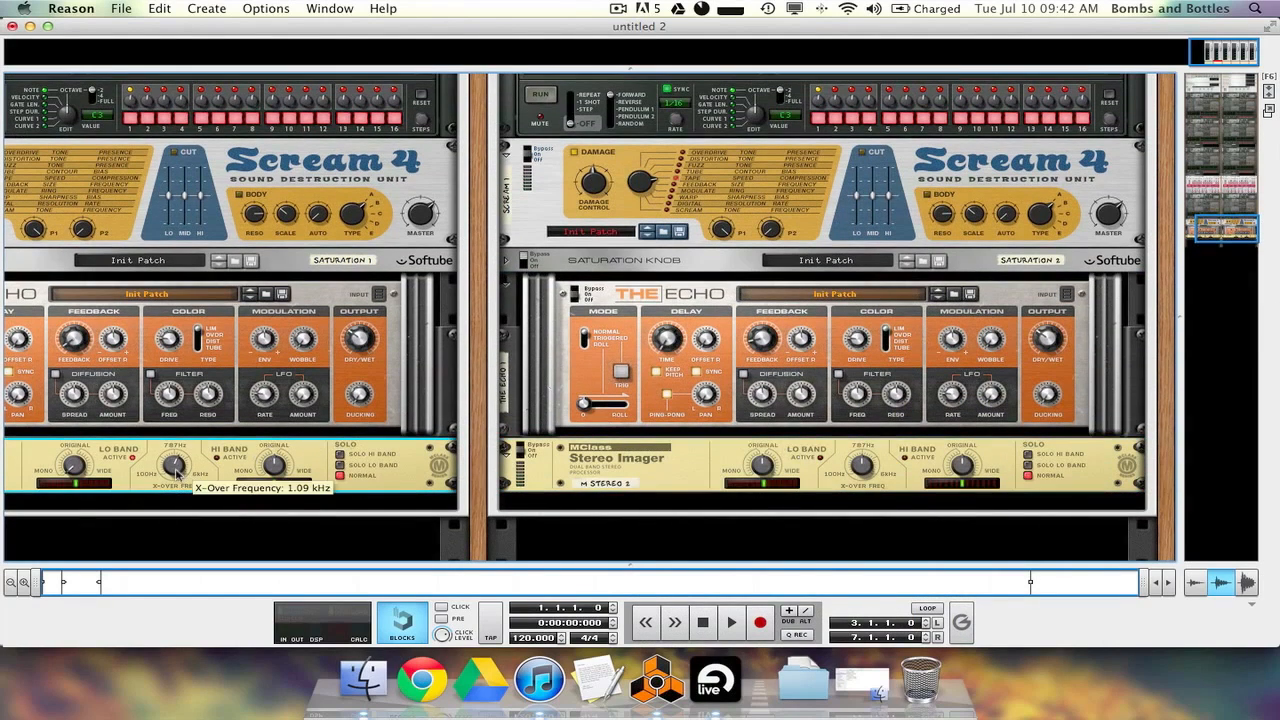
pyautogui.moveTo(863, 467)
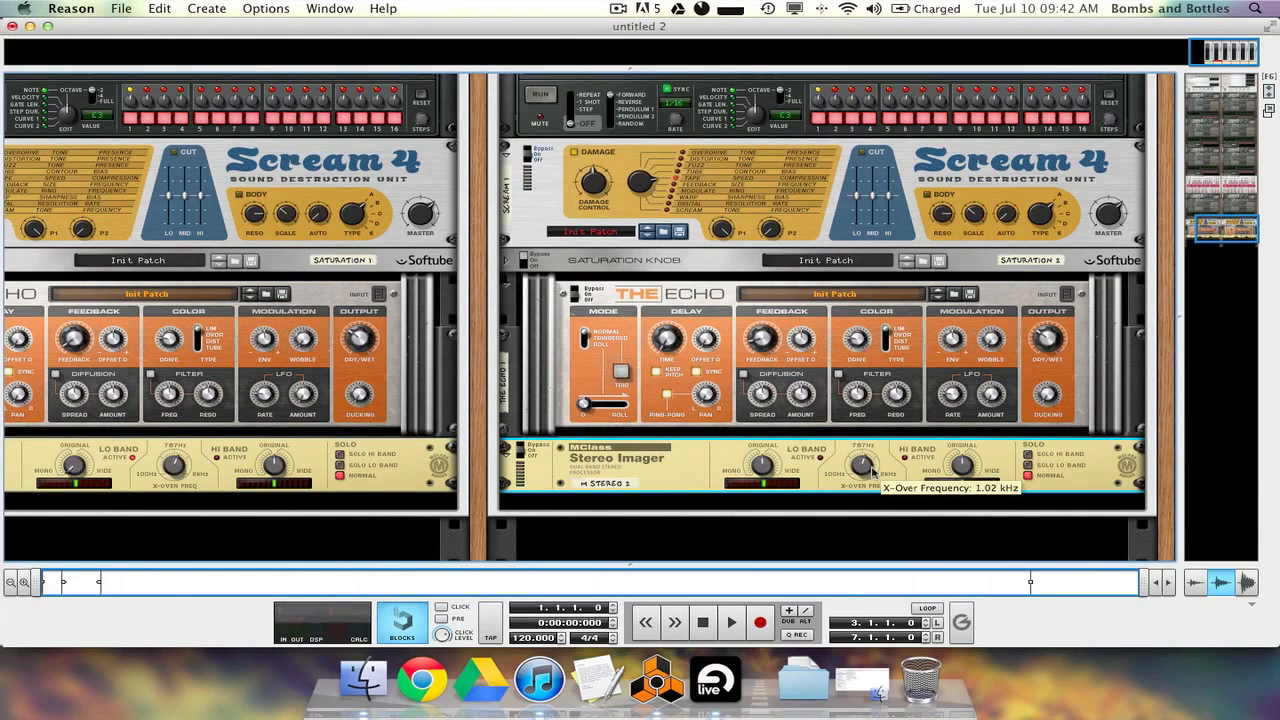
pyautogui.moveTo(762, 466)
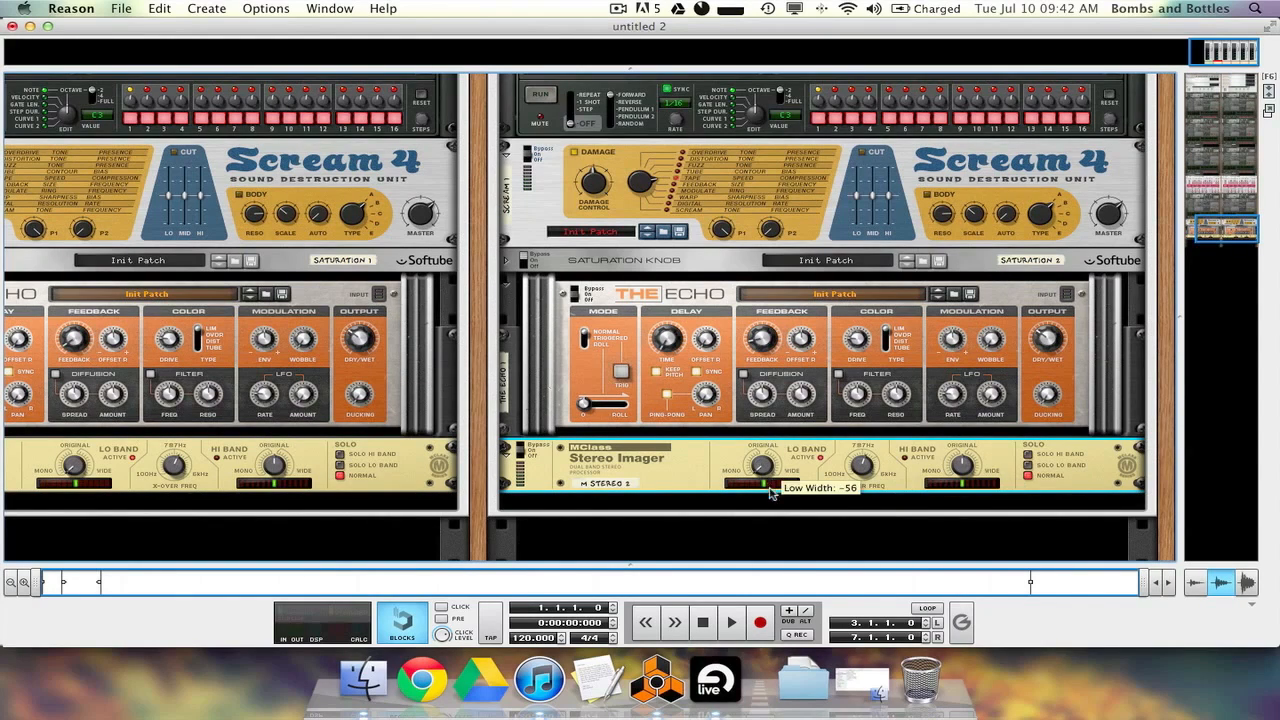
pyautogui.moveTo(962, 466)
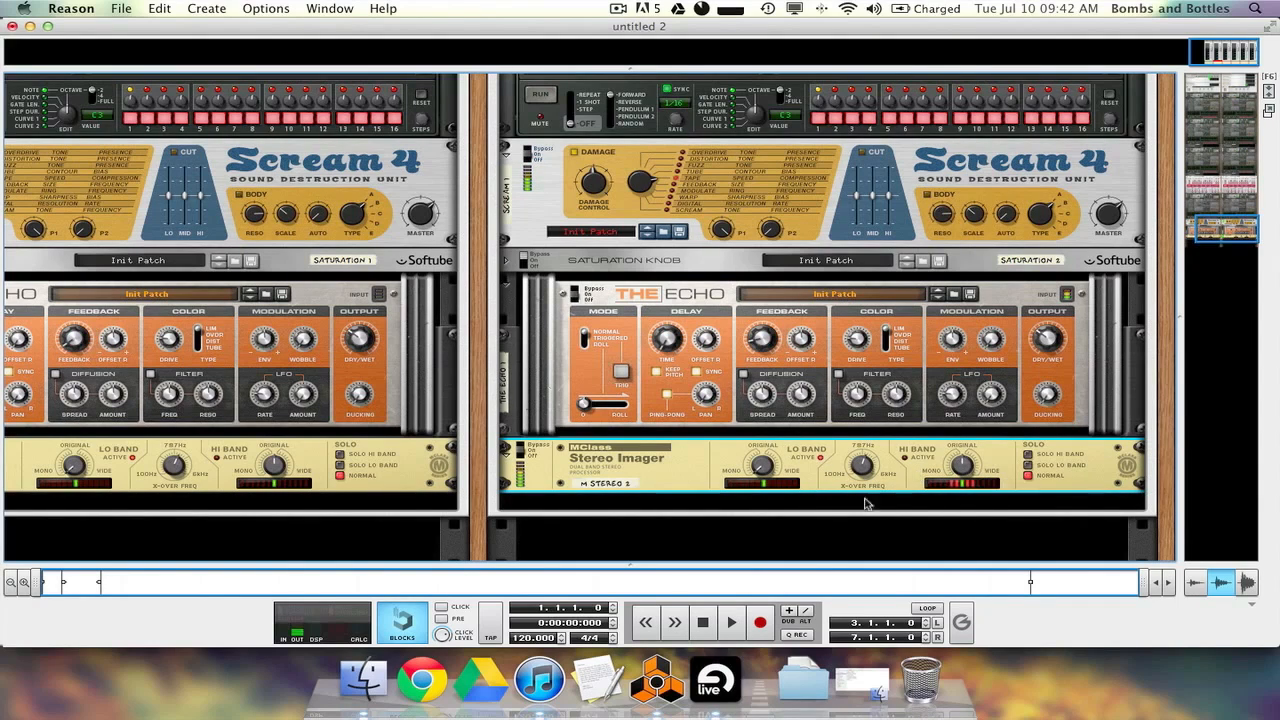
# Switch to Live to check the sound's frequency spectrum, and return to the Echo in Reason
pyautogui.click(716, 678)
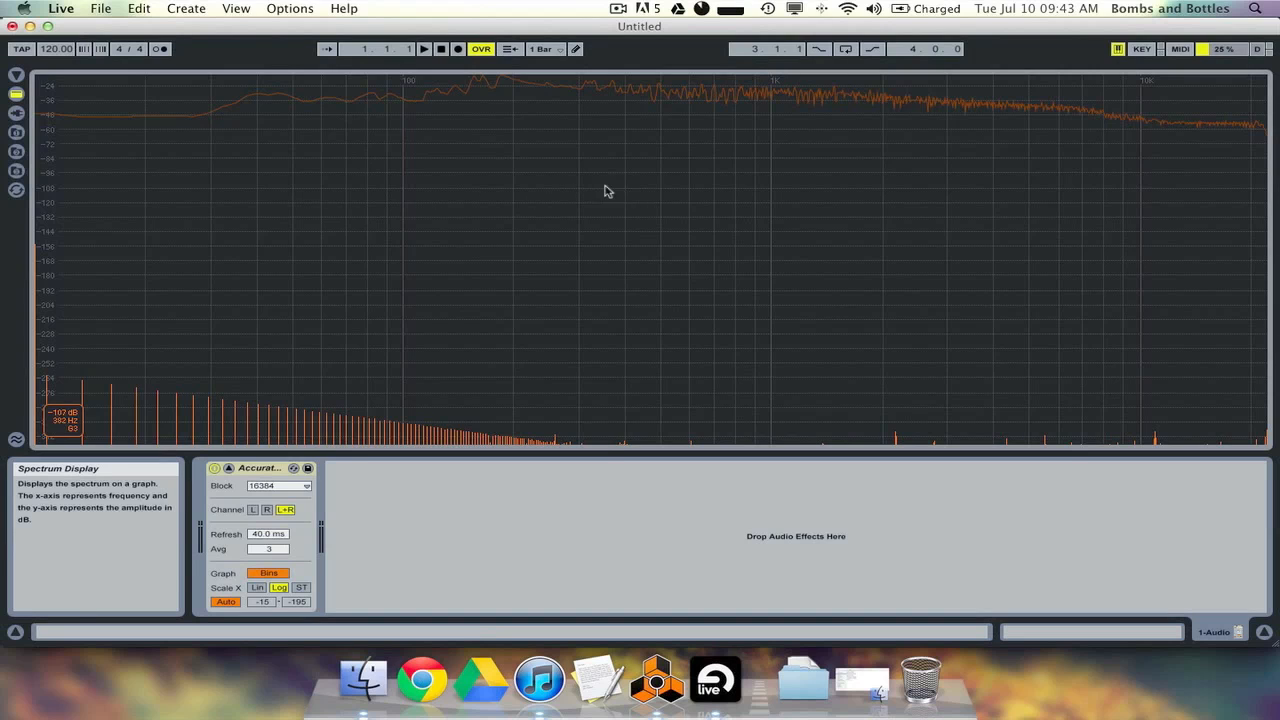
pyautogui.click(657, 678)
pyautogui.click(545, 393)
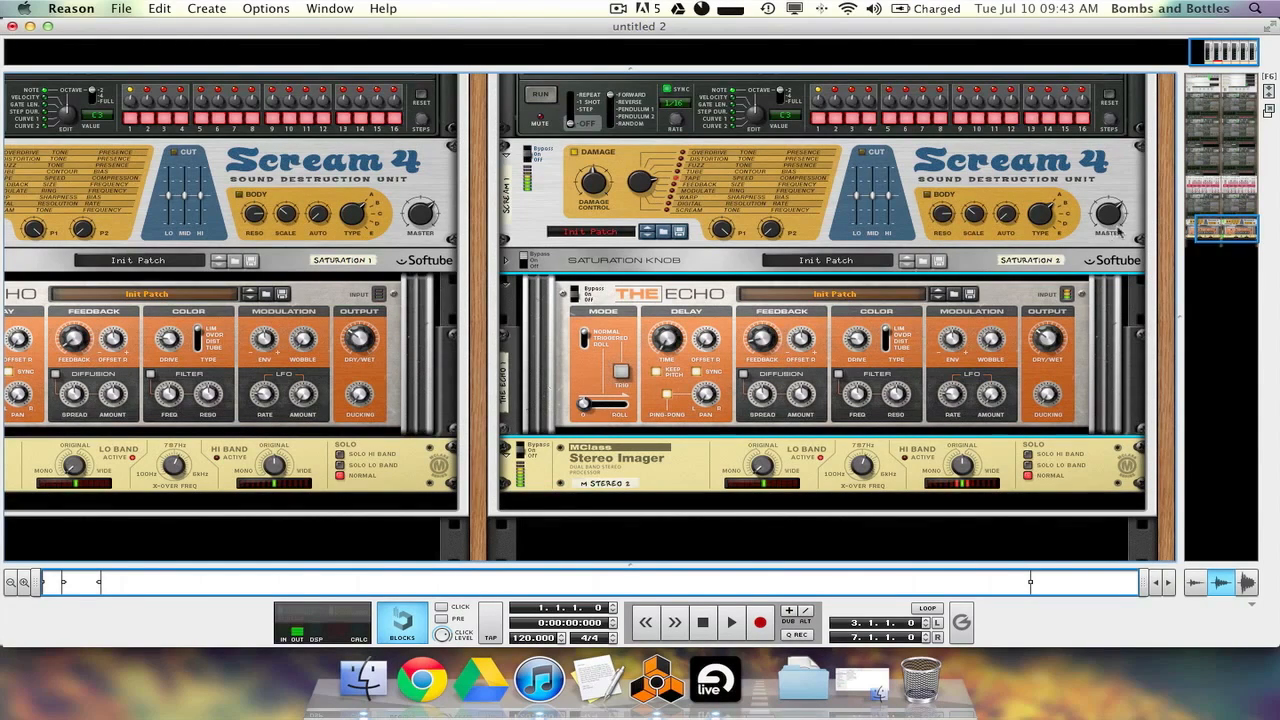
# Show the insert effects of the TBM mix channel at the start of the second chain
pyautogui.moveTo(1233, 218); pyautogui.dragTo(1244, 187)
pyautogui.scroll(-10, 725, 340)
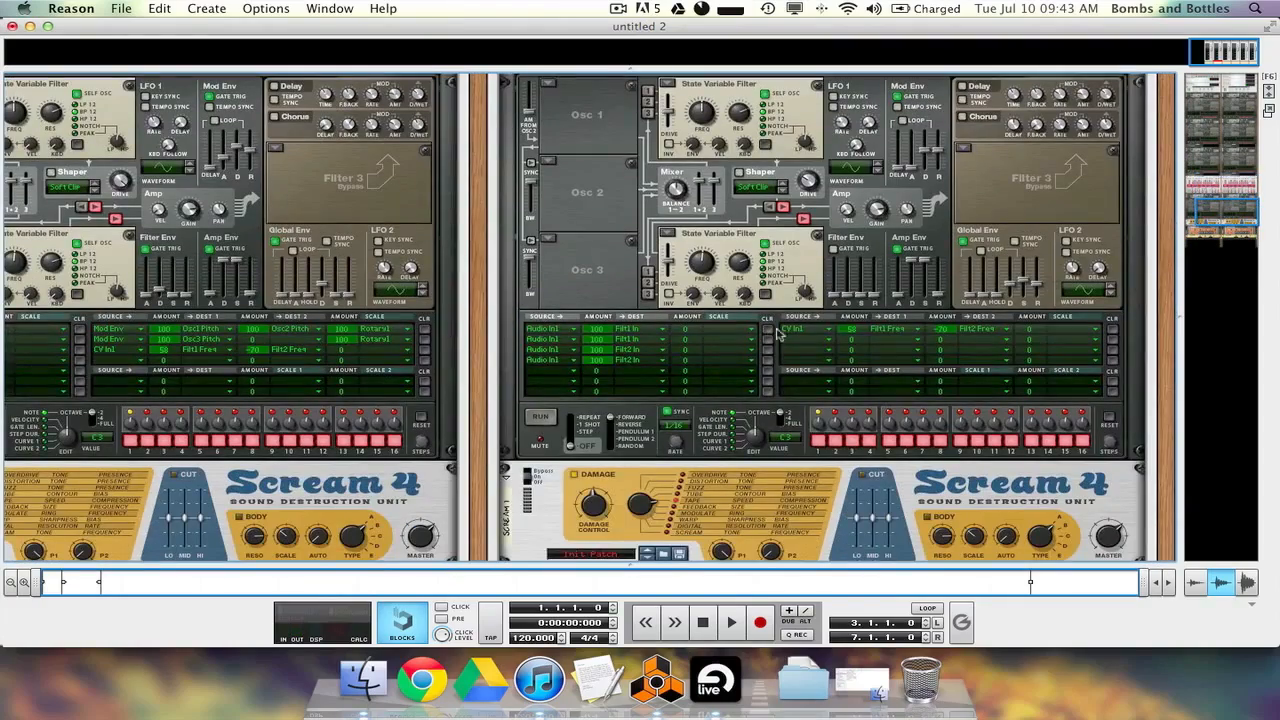
pyautogui.click(1241, 107)
pyautogui.scroll(5, 560, 260)
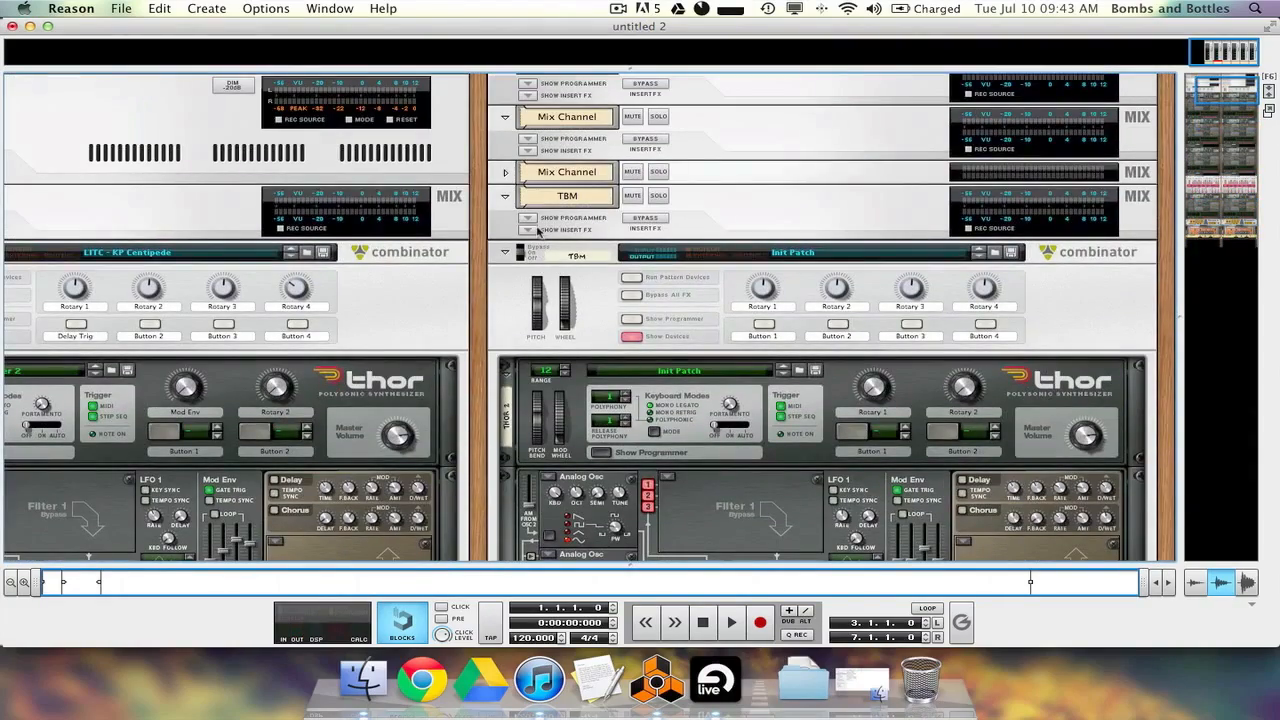
pyautogui.click(528, 230)
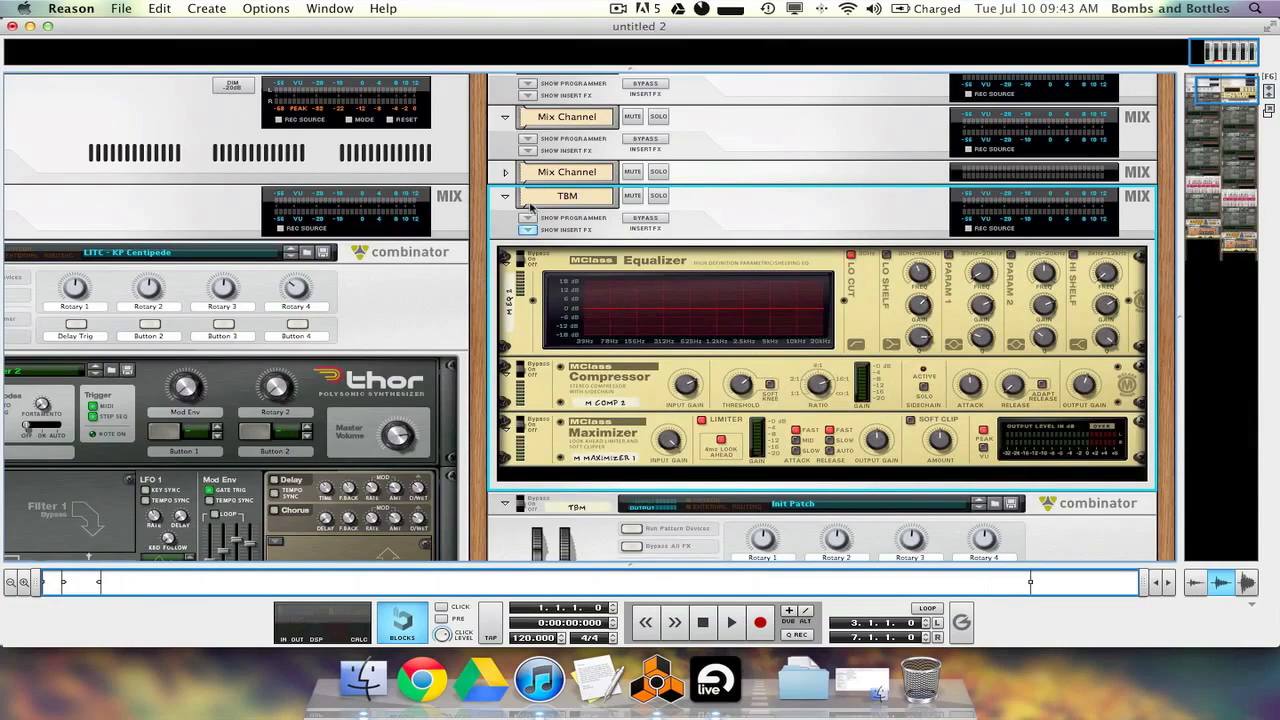
# View the TBM channel's insert FX programmer and effect patch browser, and hide the programmer without choosing a patch
pyautogui.click(528, 218)
pyautogui.click(689, 267)
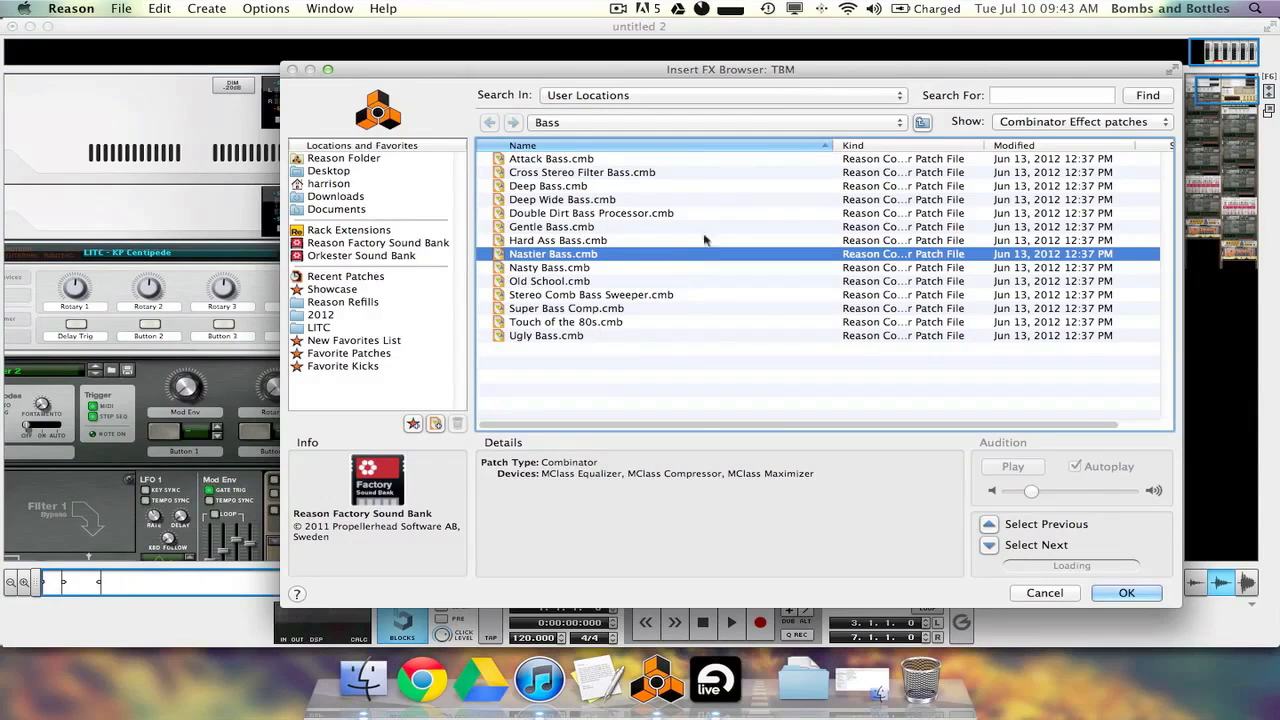
pyautogui.click(1045, 593)
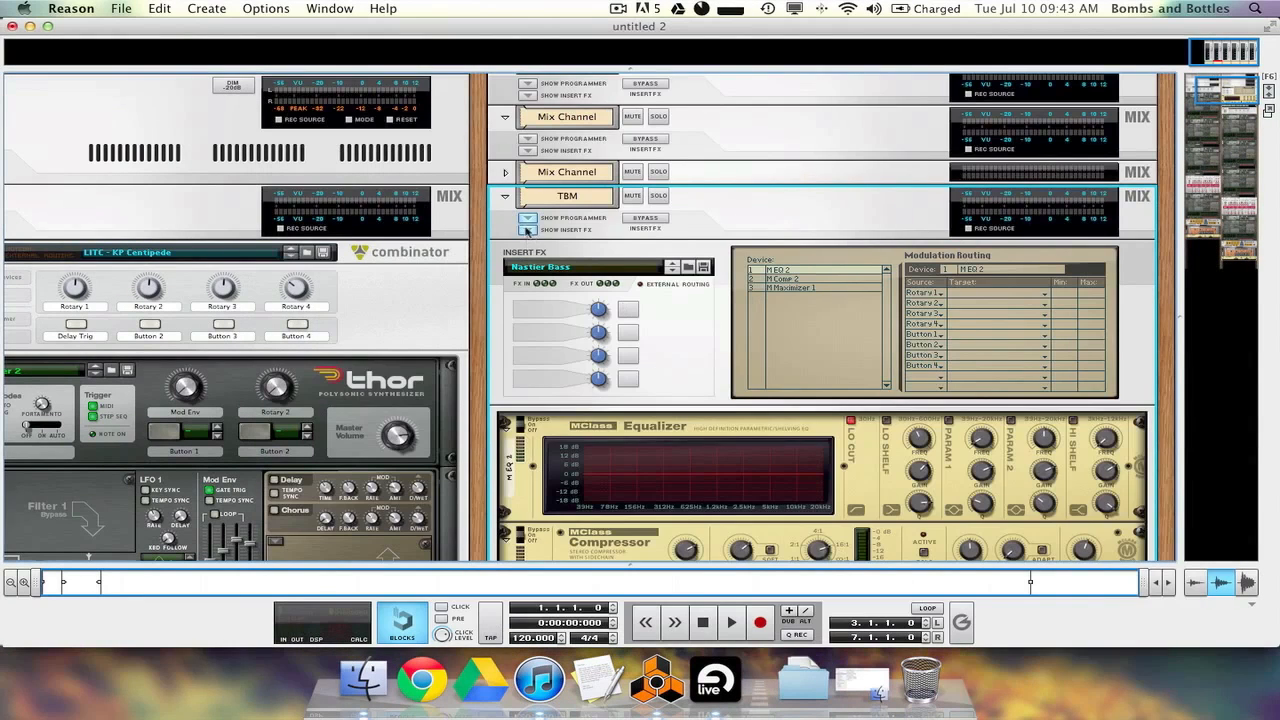
pyautogui.click(528, 230)
pyautogui.click(524, 229)
pyautogui.click(527, 218)
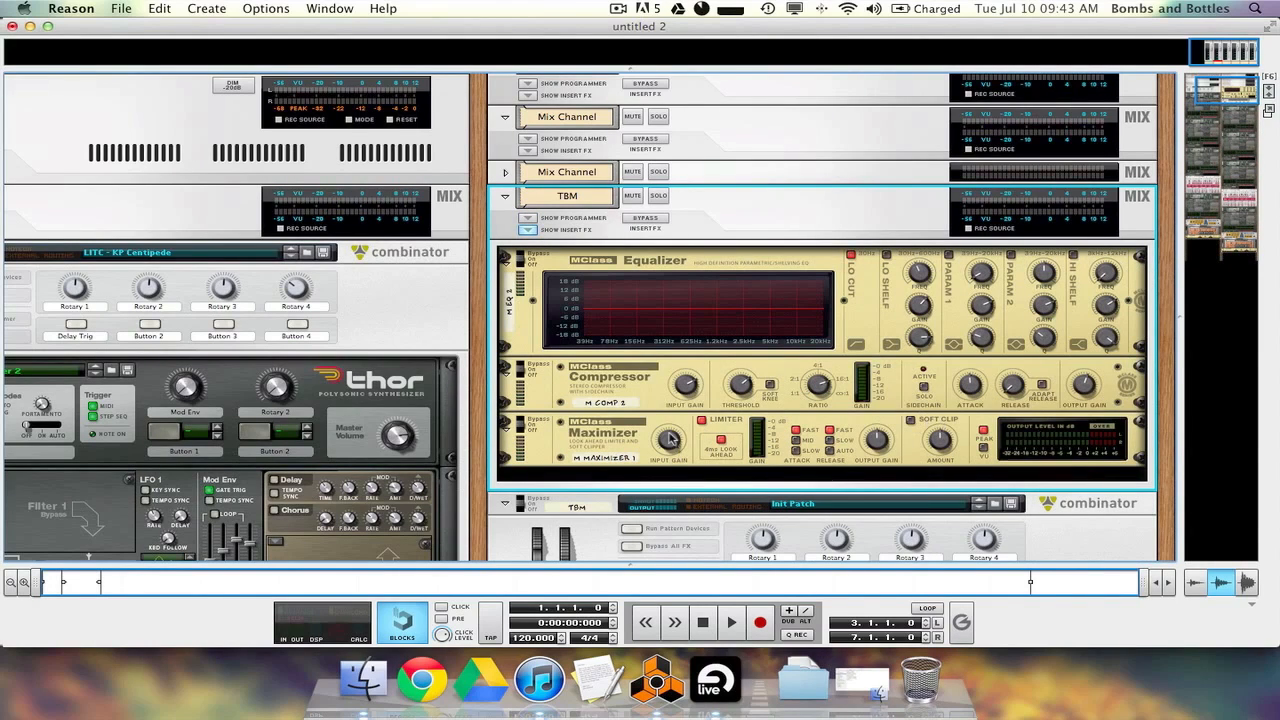
# Check the insert Maximizer's input gain while auditioning, hide the TBM insert effects, and return to the second chain's last Thor
pyautogui.moveTo(670, 438)
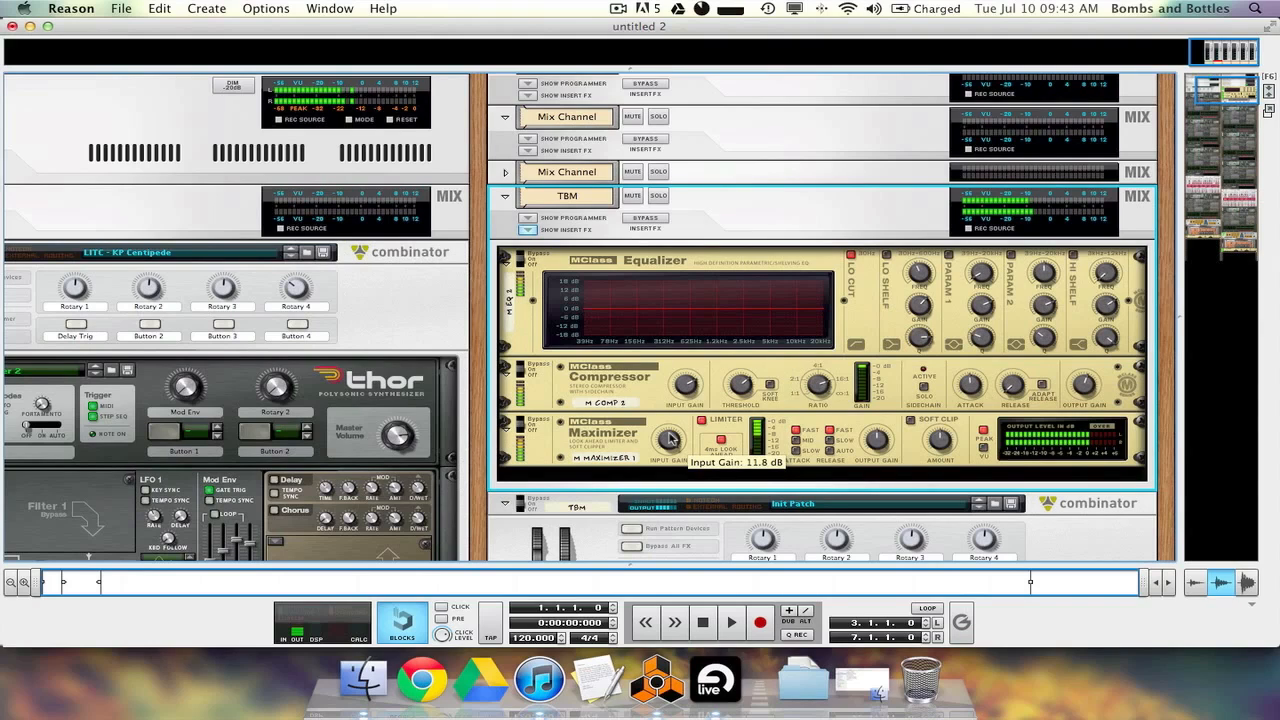
pyautogui.click(527, 229)
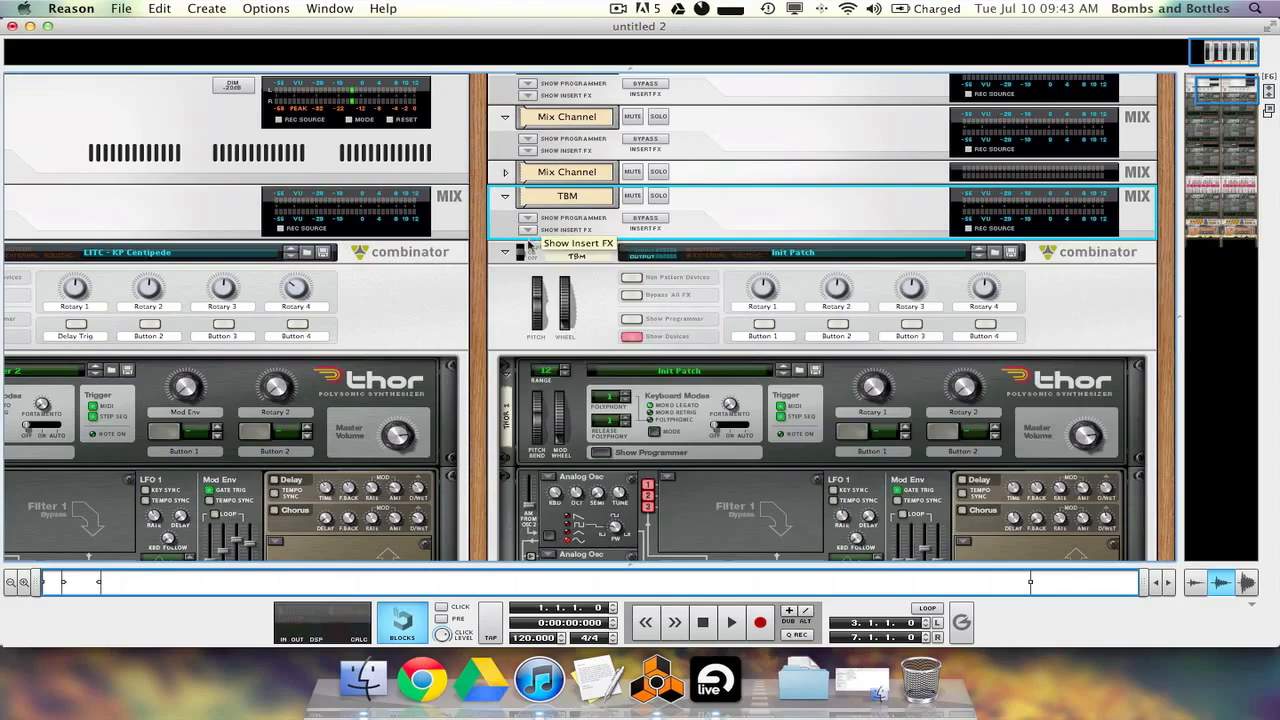
pyautogui.moveTo(1222, 92); pyautogui.dragTo(1214, 210)
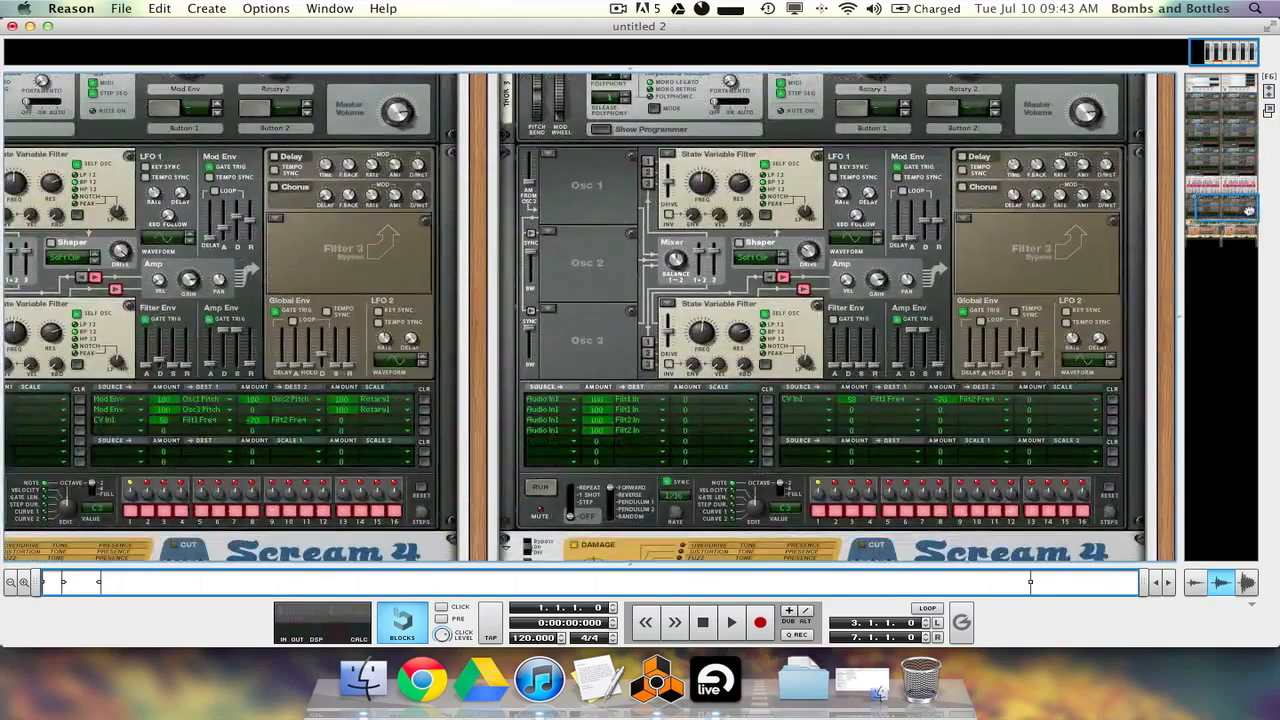
# Switch to iTunes, play an earlier passage of Centipede as a reference, and return to Reason
pyautogui.click(548, 688)
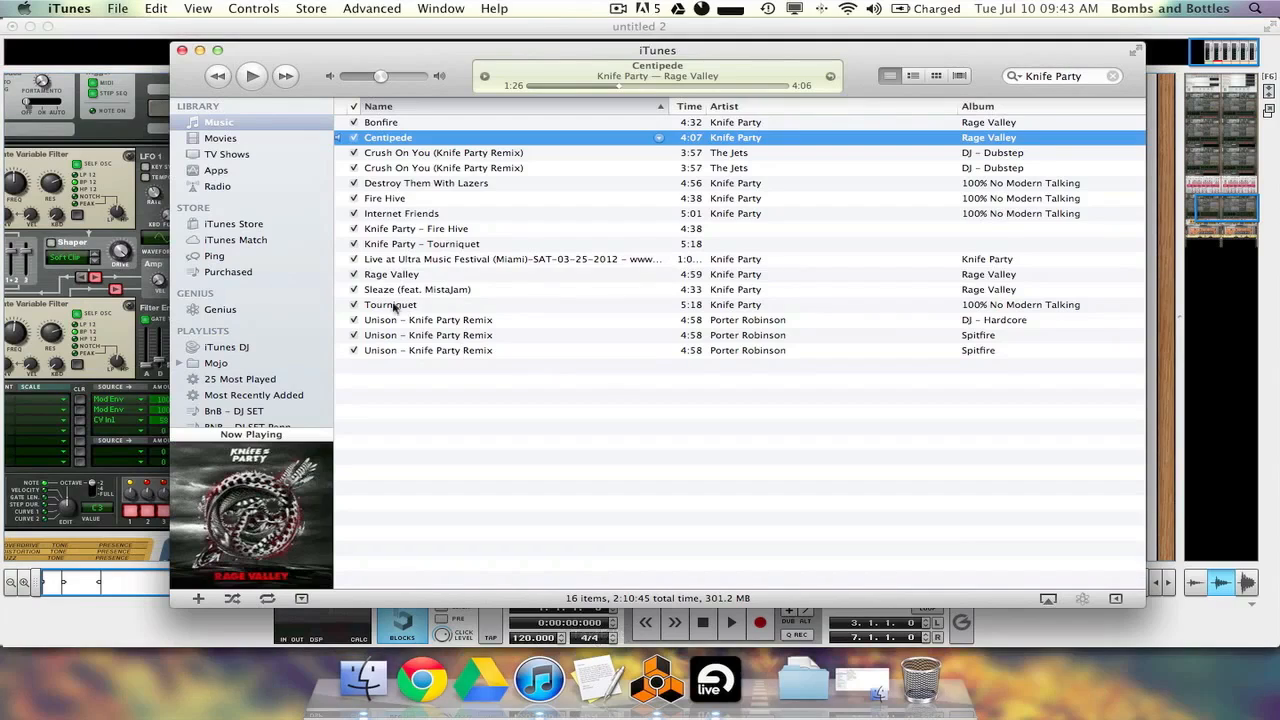
pyautogui.click(264, 81)
pyautogui.click(256, 78)
pyautogui.click(575, 86)
pyautogui.click(483, 30)
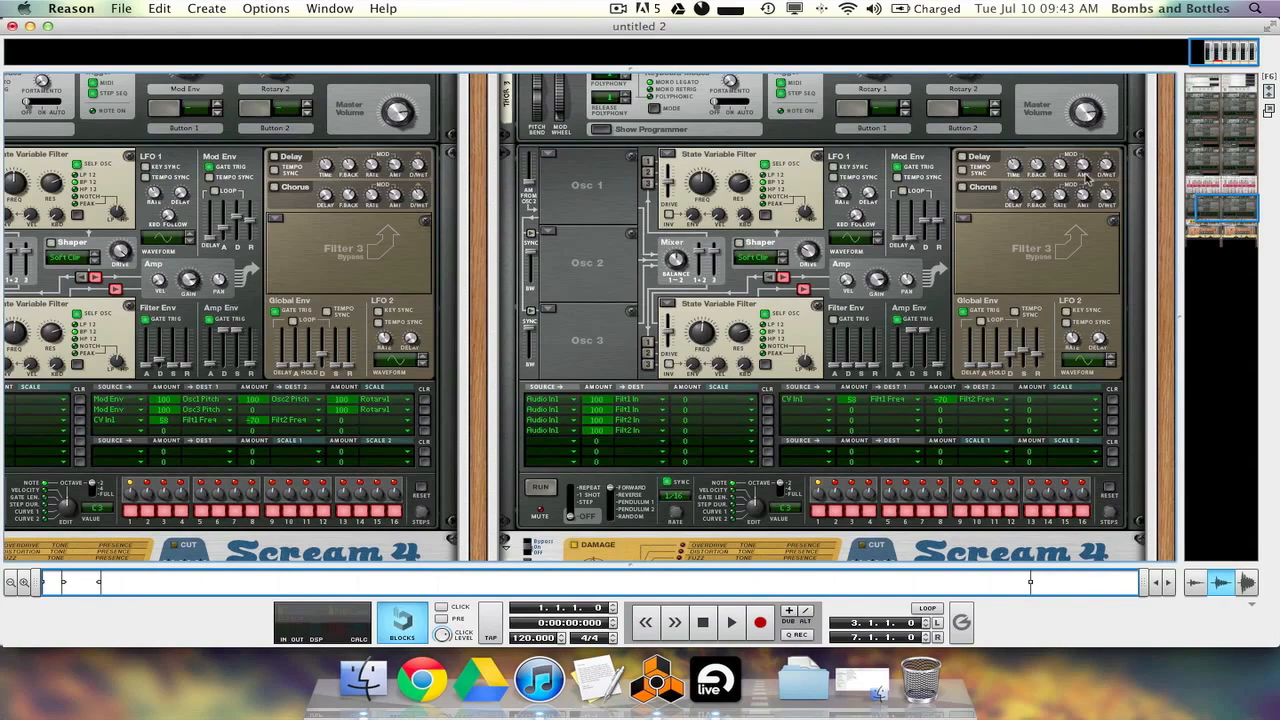
pyautogui.moveTo(1086, 178)
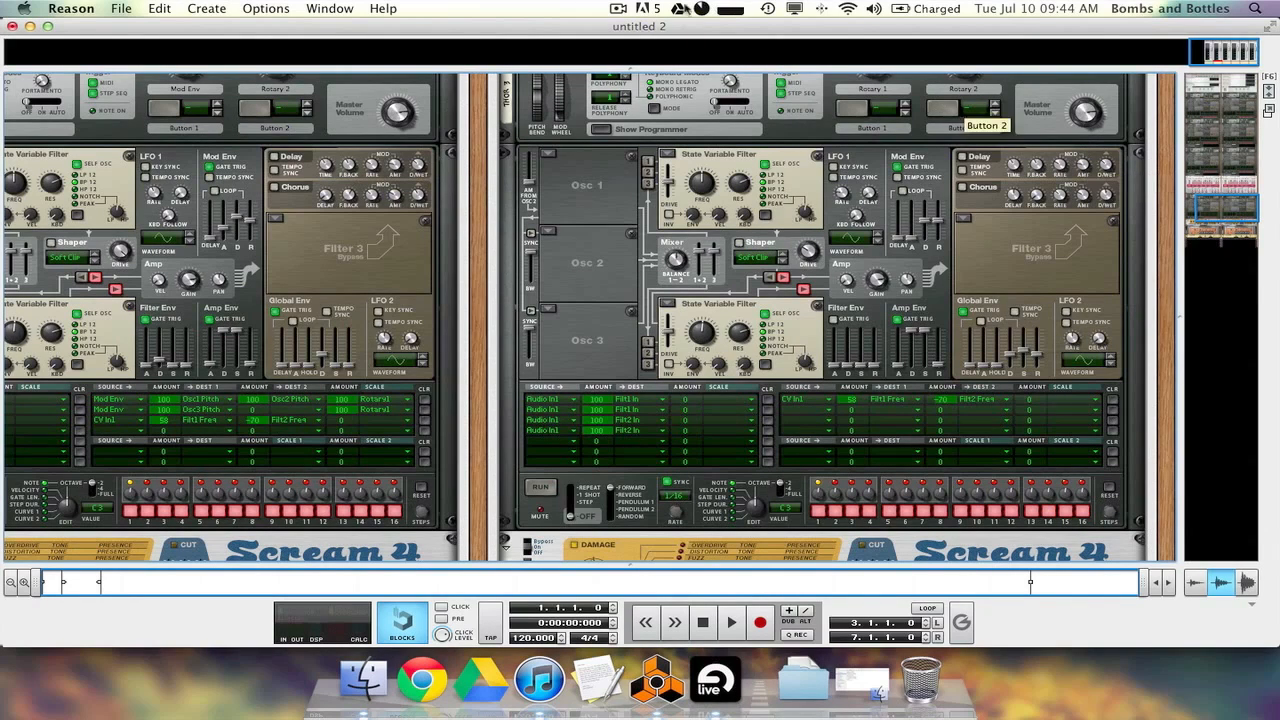
pyautogui.click(641, 8)
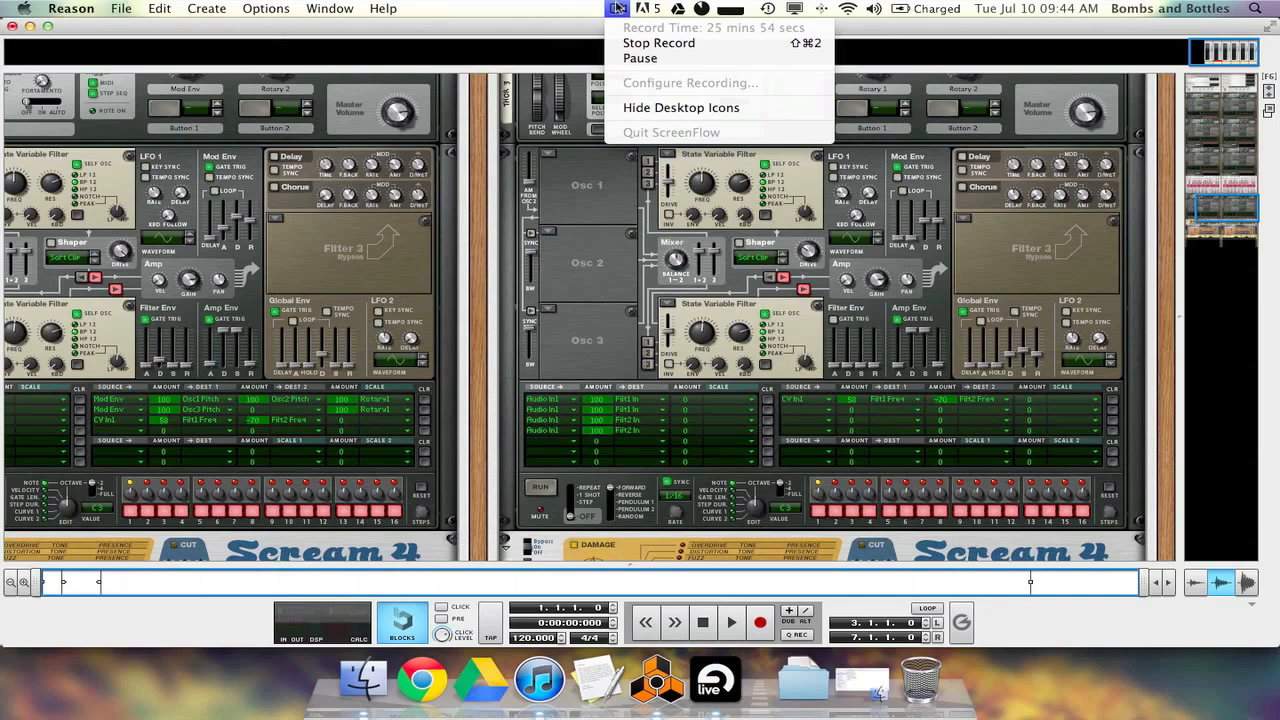
pyautogui.click(617, 8)
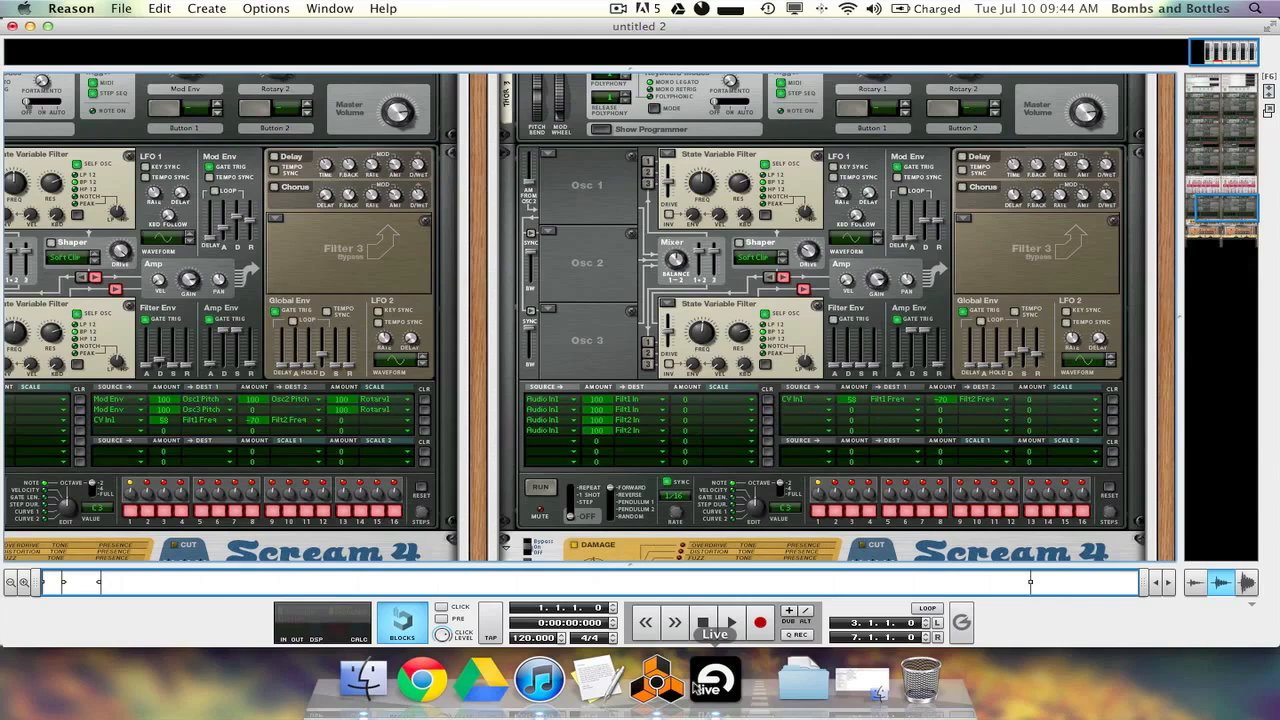
# Check the Centipede track's playback in iTunes once more and return to Reason
pyautogui.click(539, 681)
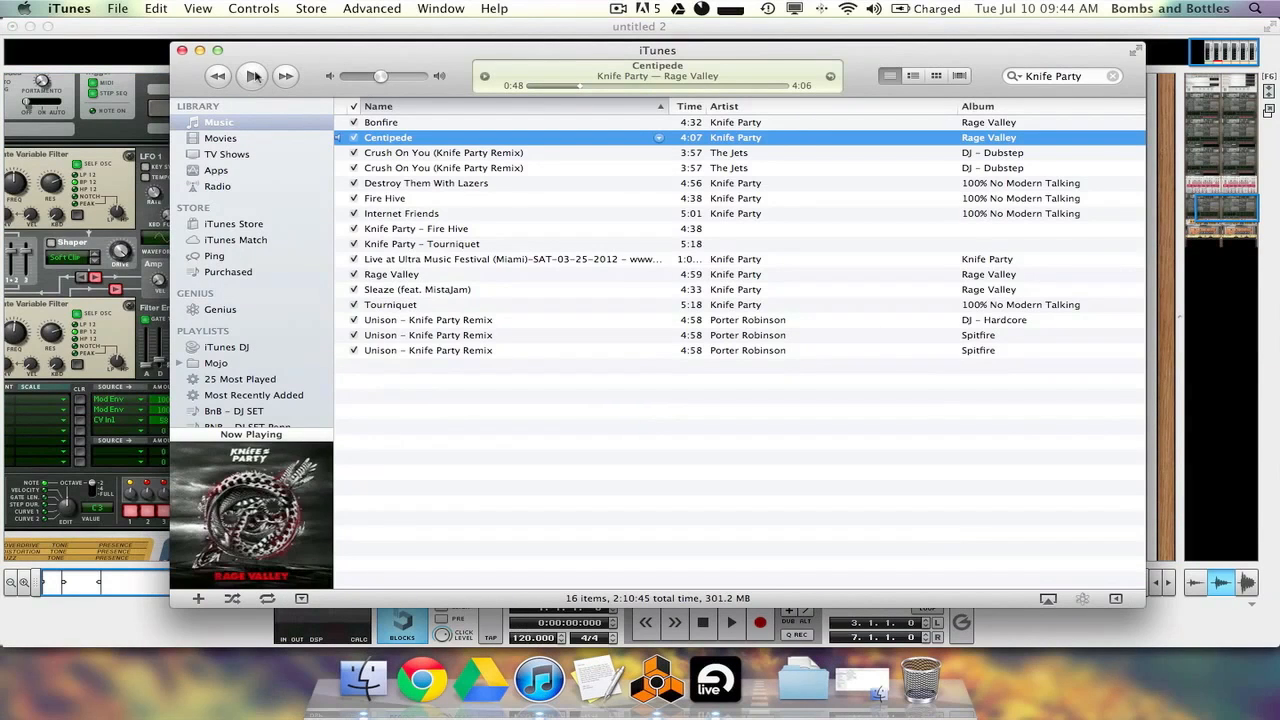
pyautogui.click(342, 29)
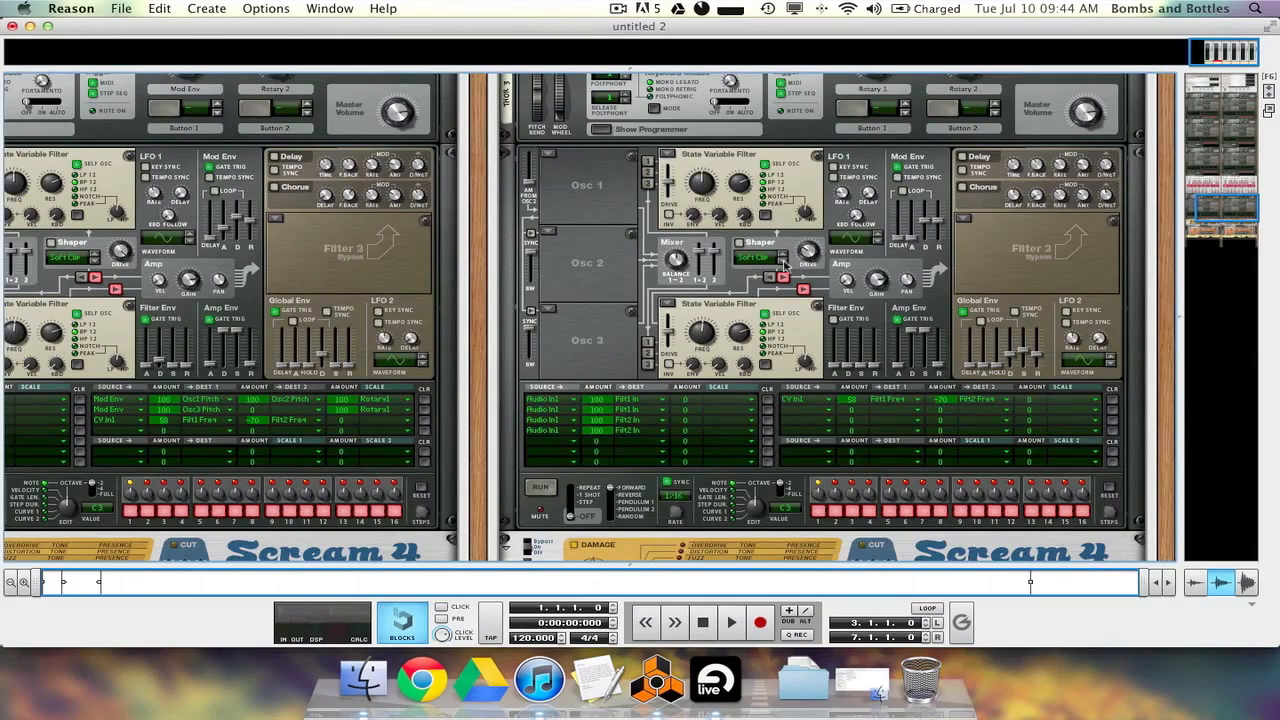
# Examine the second chain's Etch Red and the last Thor's State Variable Filter settings while auditioning the sound
pyautogui.moveTo(1237, 208); pyautogui.dragTo(1238, 185)
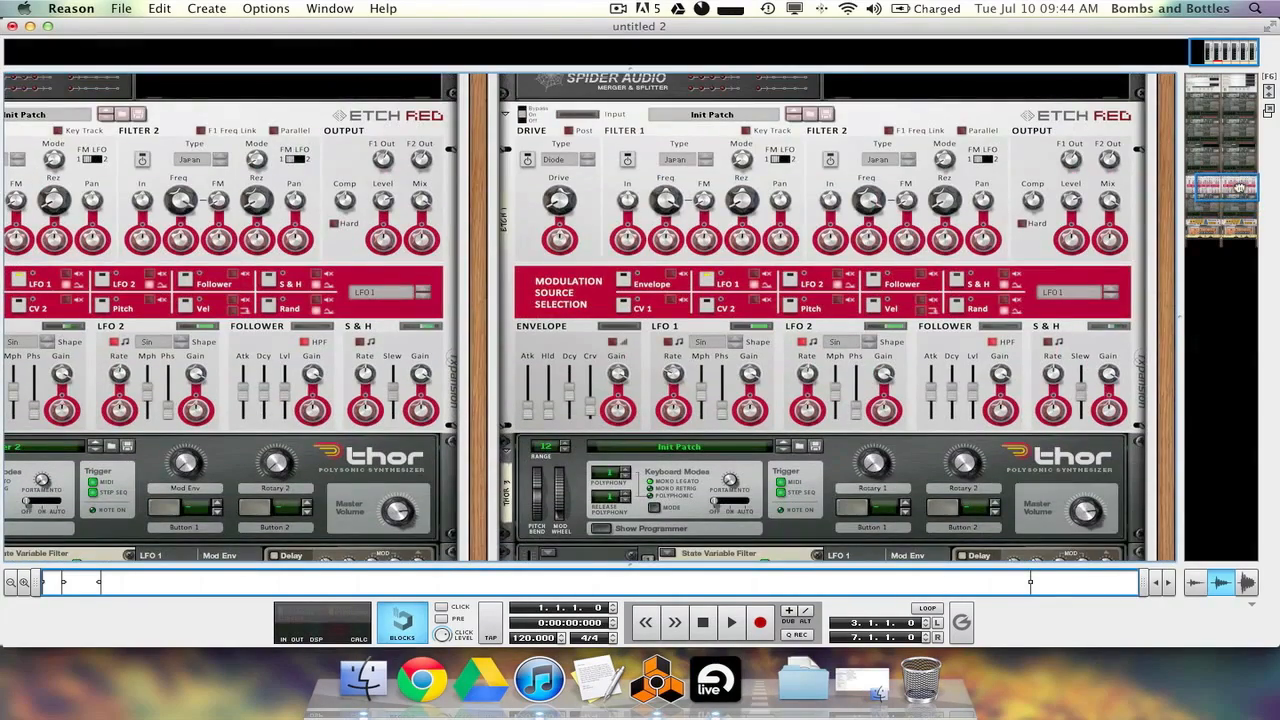
pyautogui.scroll(-3, 882, 310)
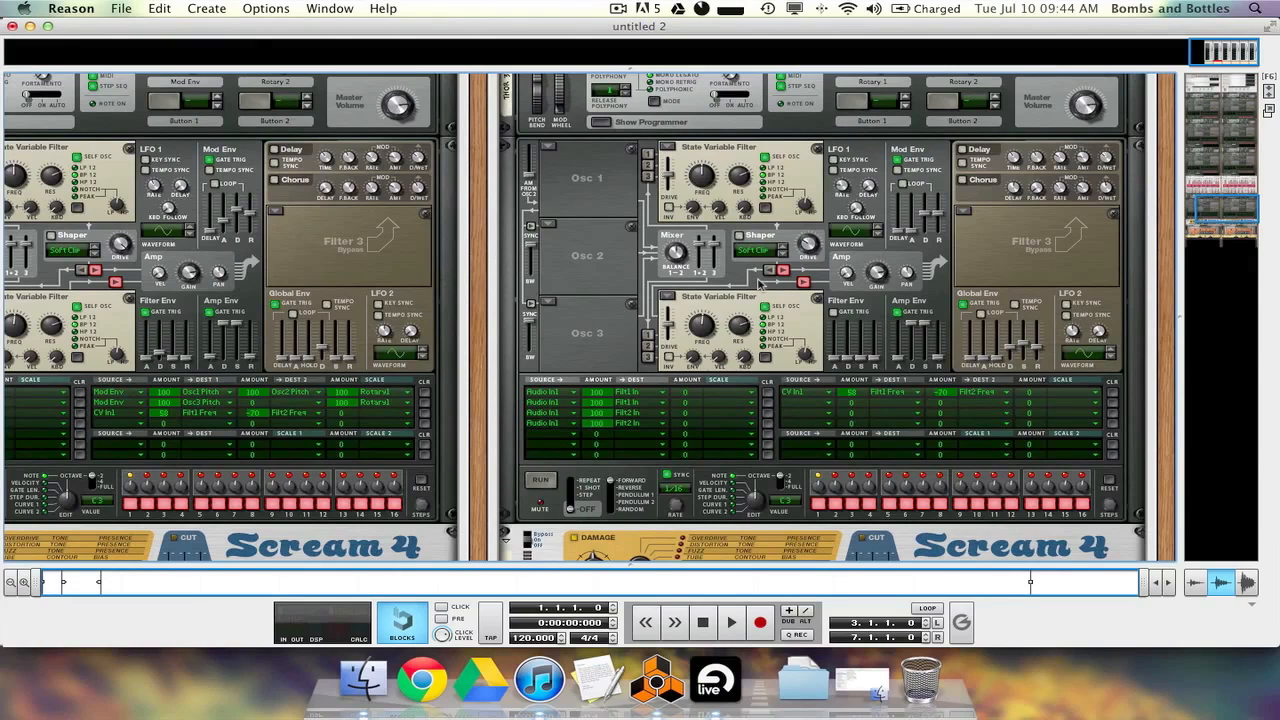
pyautogui.moveTo(704, 175)
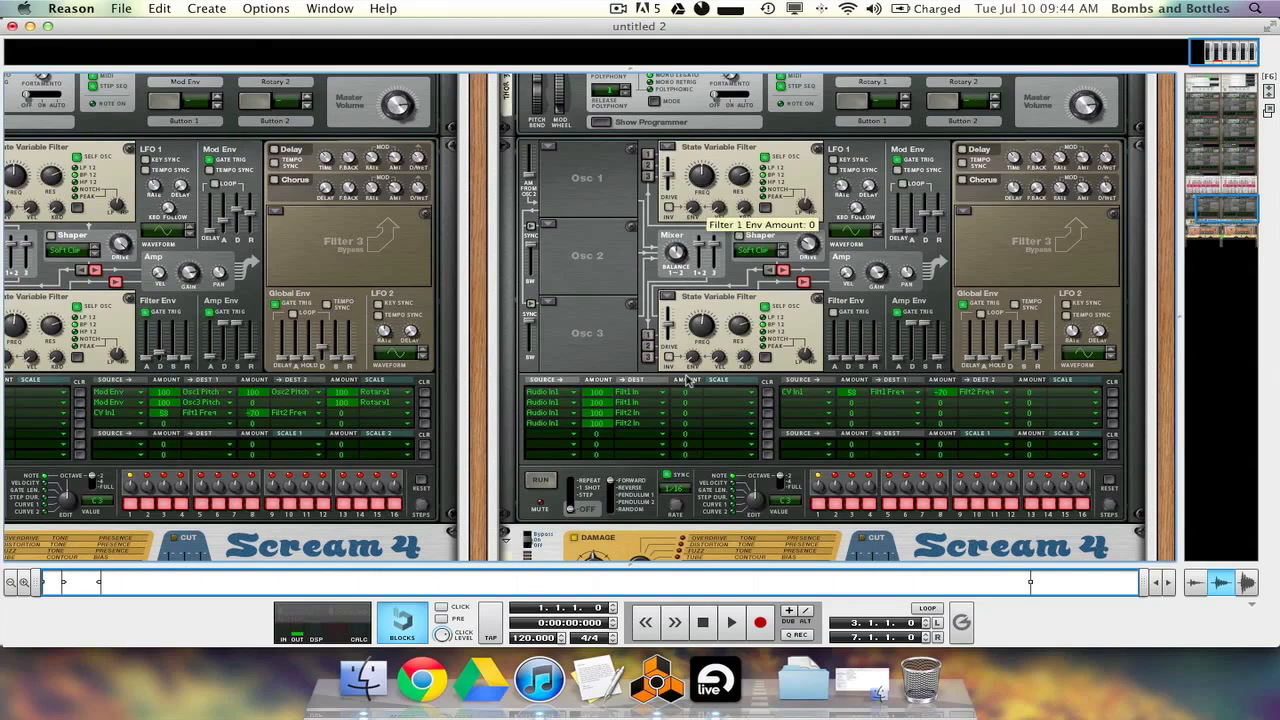
# Try the second chain's last Thor with Filter 2 frequency at 193 Hz and Filter 1 frequency at 857 Hz
pyautogui.moveTo(704, 326)
pyautogui.moveTo(706, 327); pyautogui.dragTo(703, 340)
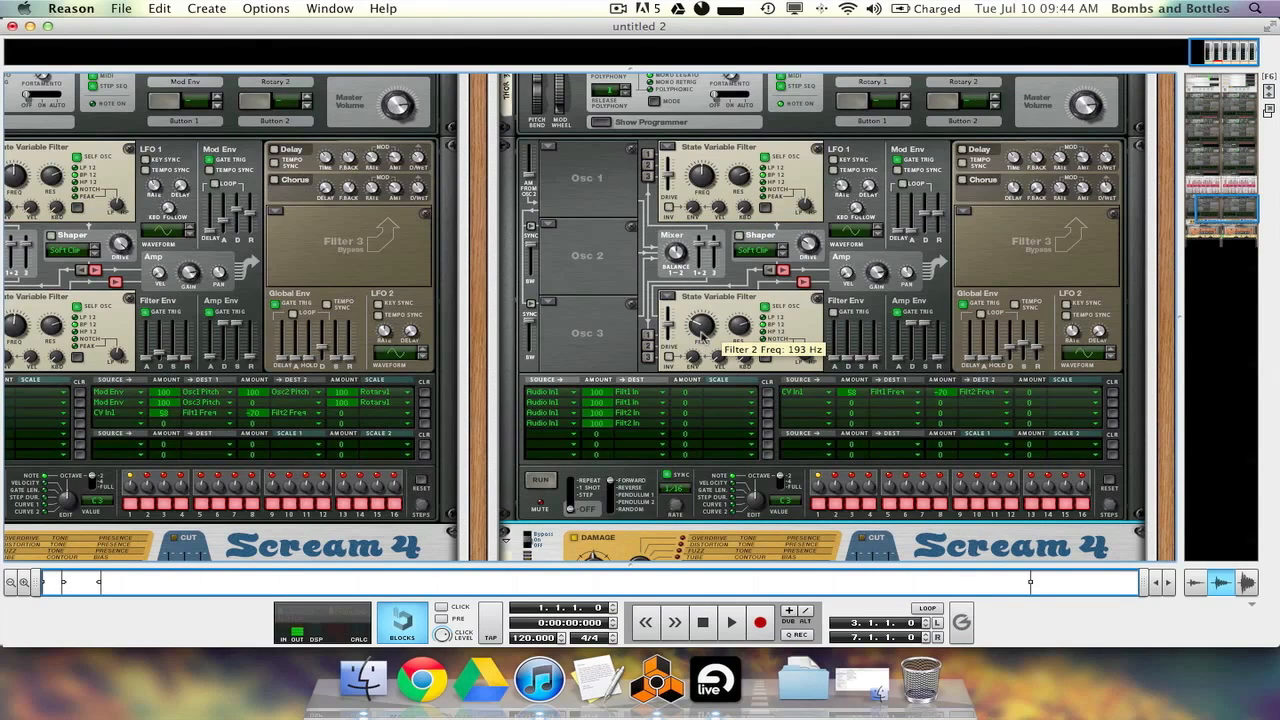
pyautogui.moveTo(702, 180)
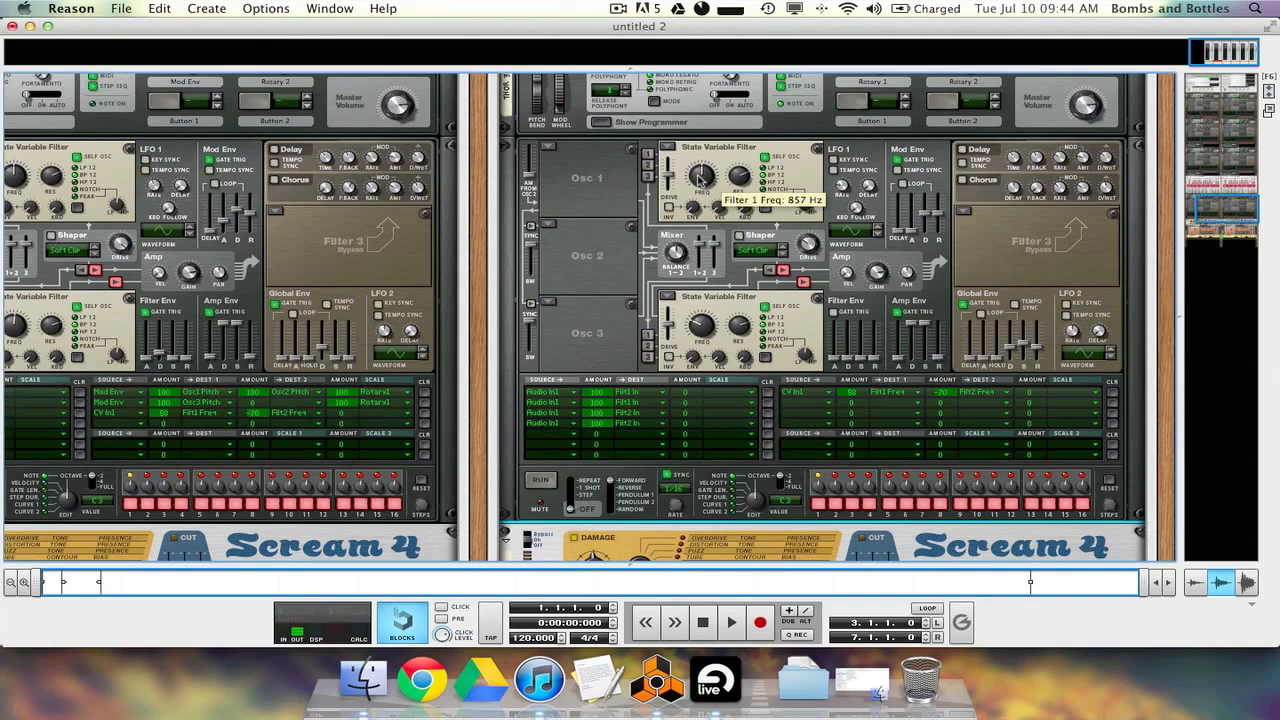
pyautogui.moveTo(701, 177); pyautogui.dragTo(702, 184)
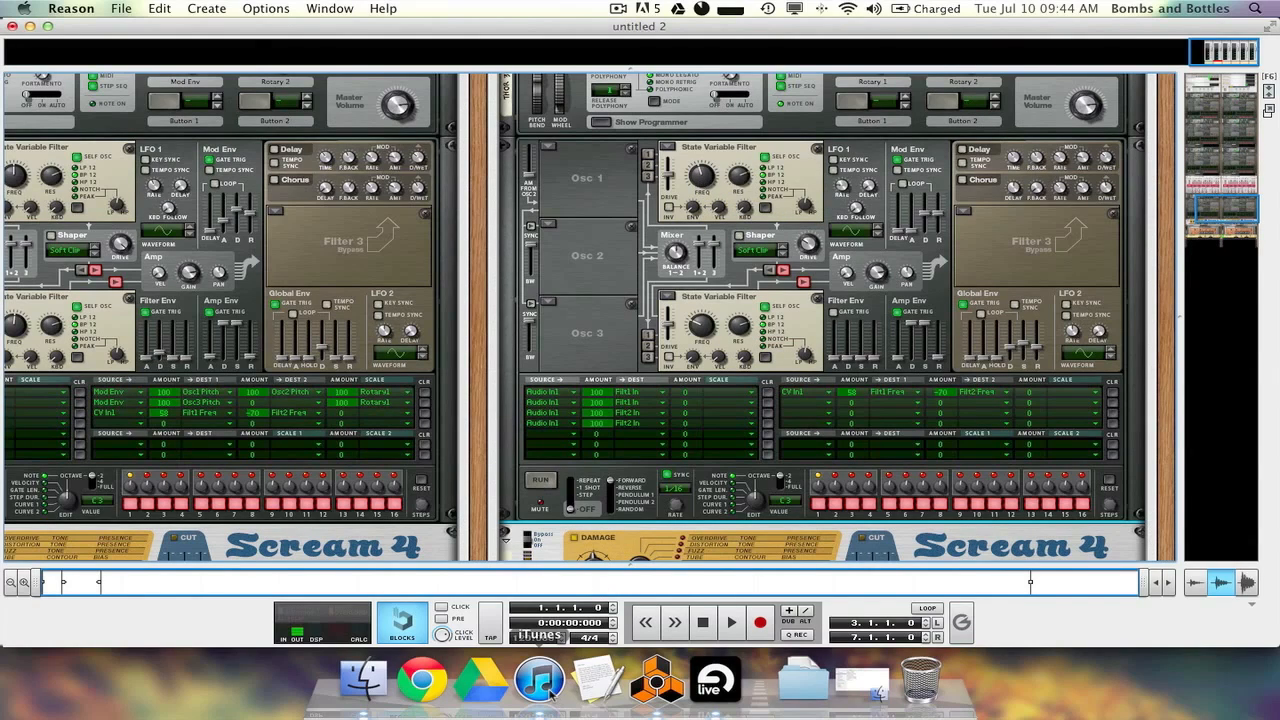
# Switch to iTunes, play another passage of Centipede for comparison, and return to Reason
pyautogui.click(548, 690)
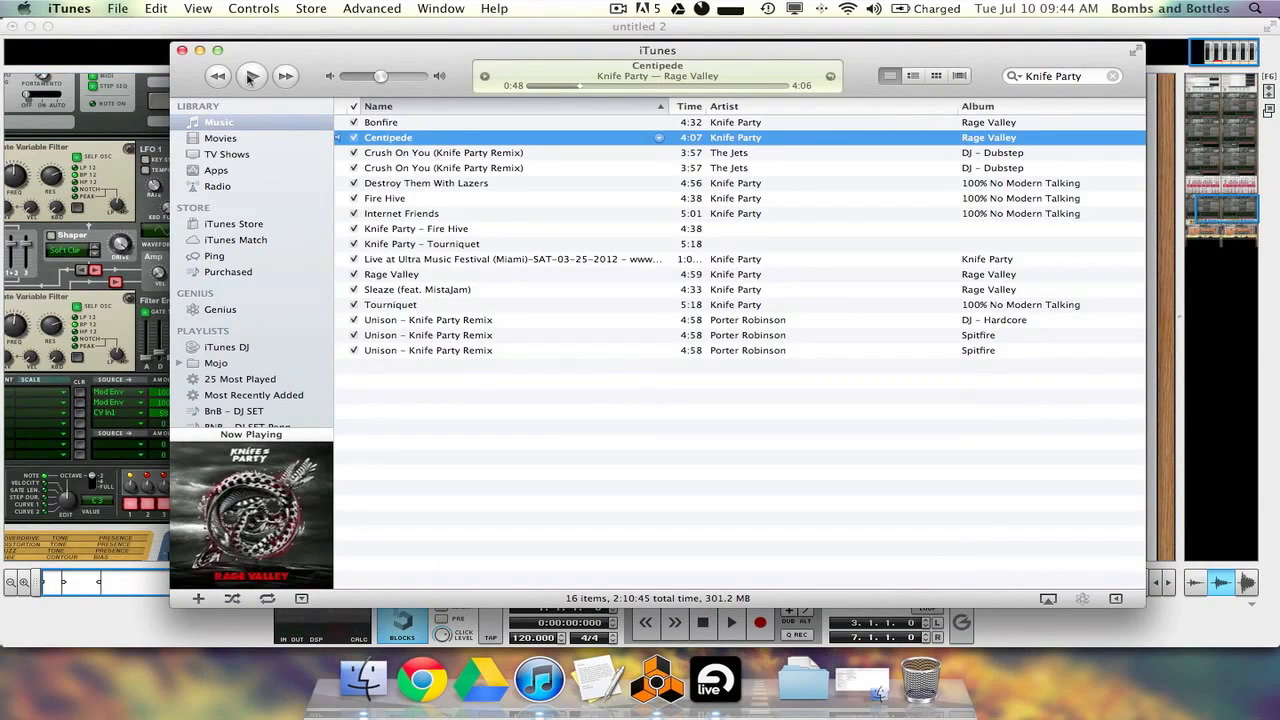
pyautogui.click(590, 86)
pyautogui.click(418, 36)
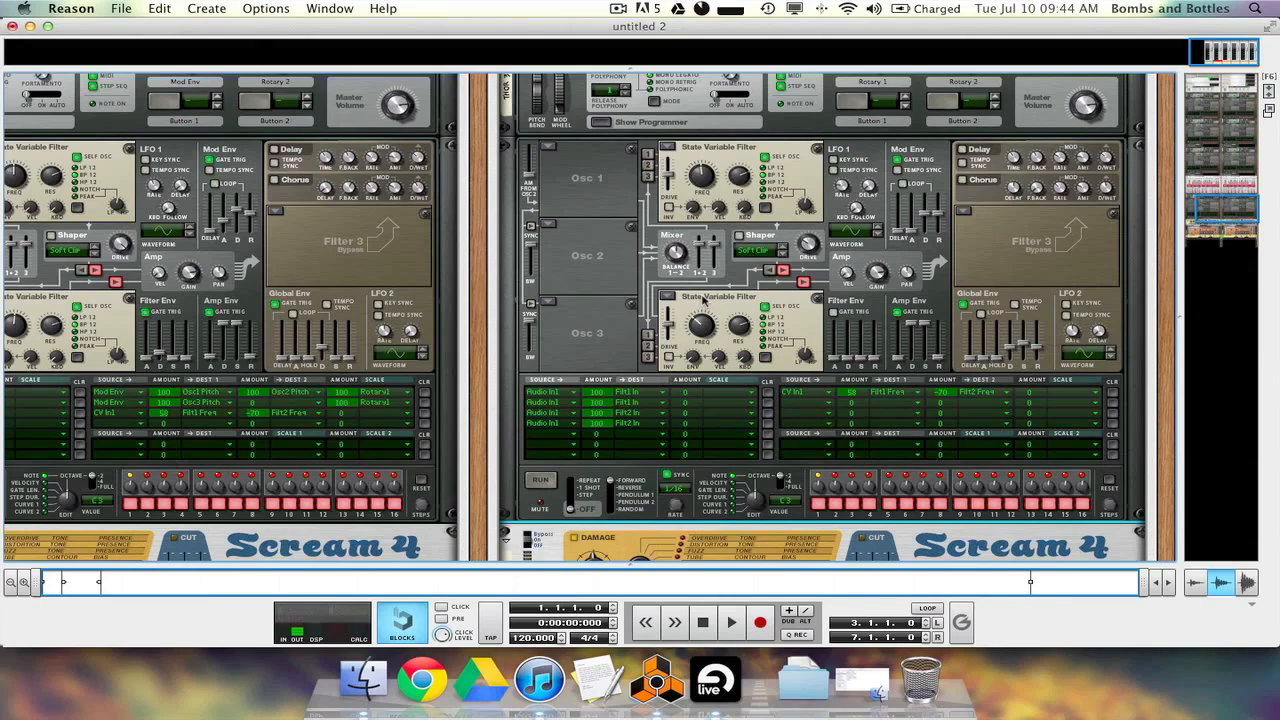
# Match the last Thor's two State Variable Filter frequencies more closely, trying 857 Hz on Filter 2 and 776 Hz on Filter 1
pyautogui.moveTo(706, 323)
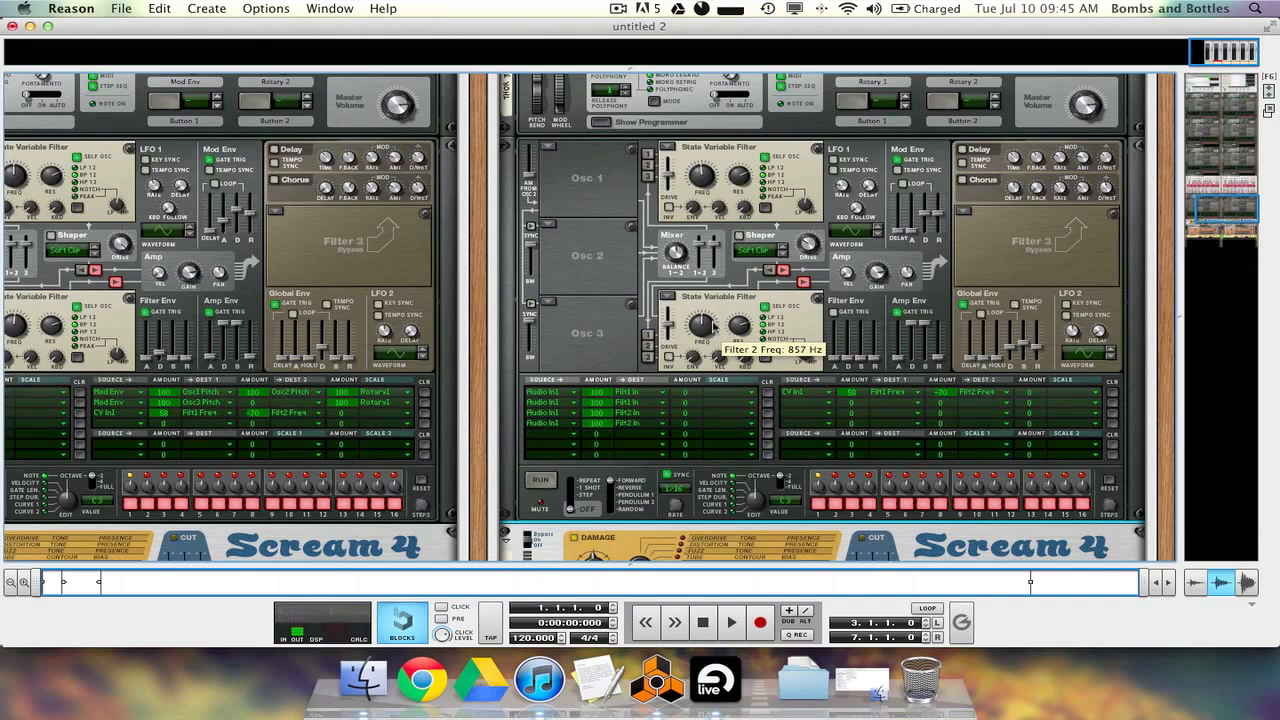
pyautogui.moveTo(712, 325); pyautogui.dragTo(707, 325)
pyautogui.moveTo(703, 175)
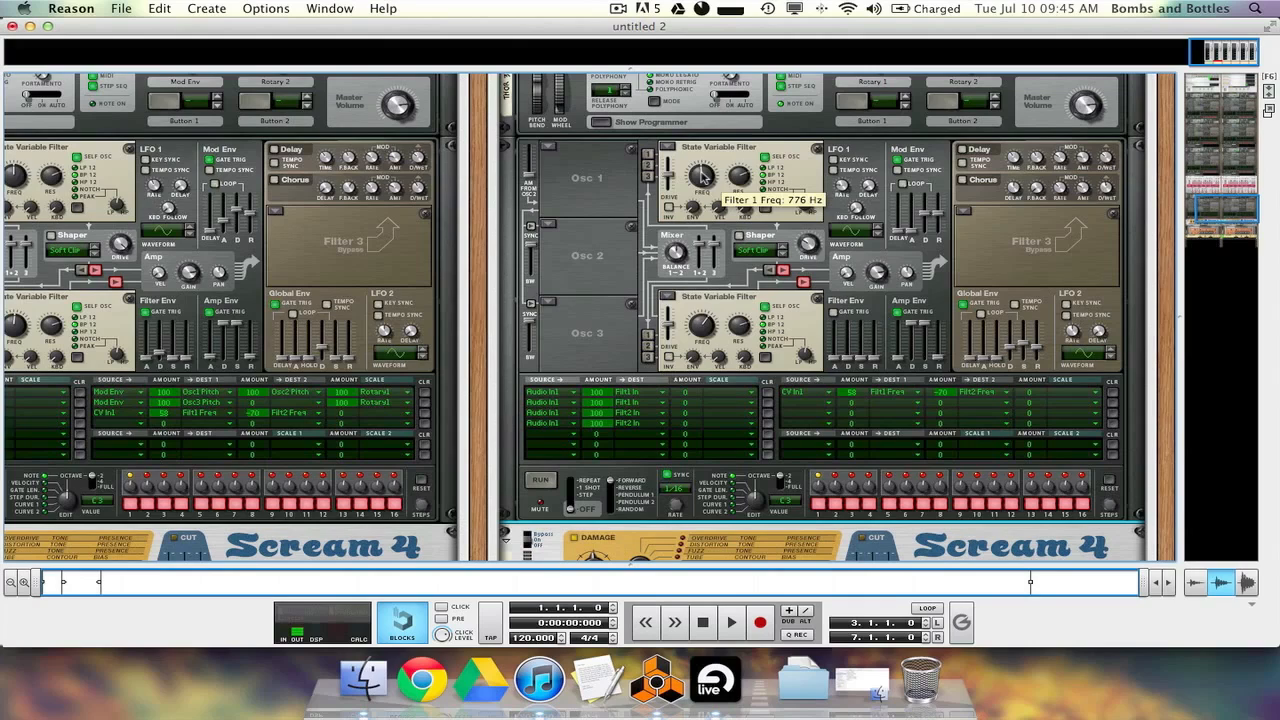
pyautogui.moveTo(703, 175); pyautogui.dragTo(703, 172)
pyautogui.moveTo(700, 173); pyautogui.dragTo(702, 177)
# Try an LFO 1 rate of 6.45 Hz on the second chain's Etch Red and audition it with the TBM Combinator's pitch bend at 8,191
pyautogui.scroll(8, 712, 250)
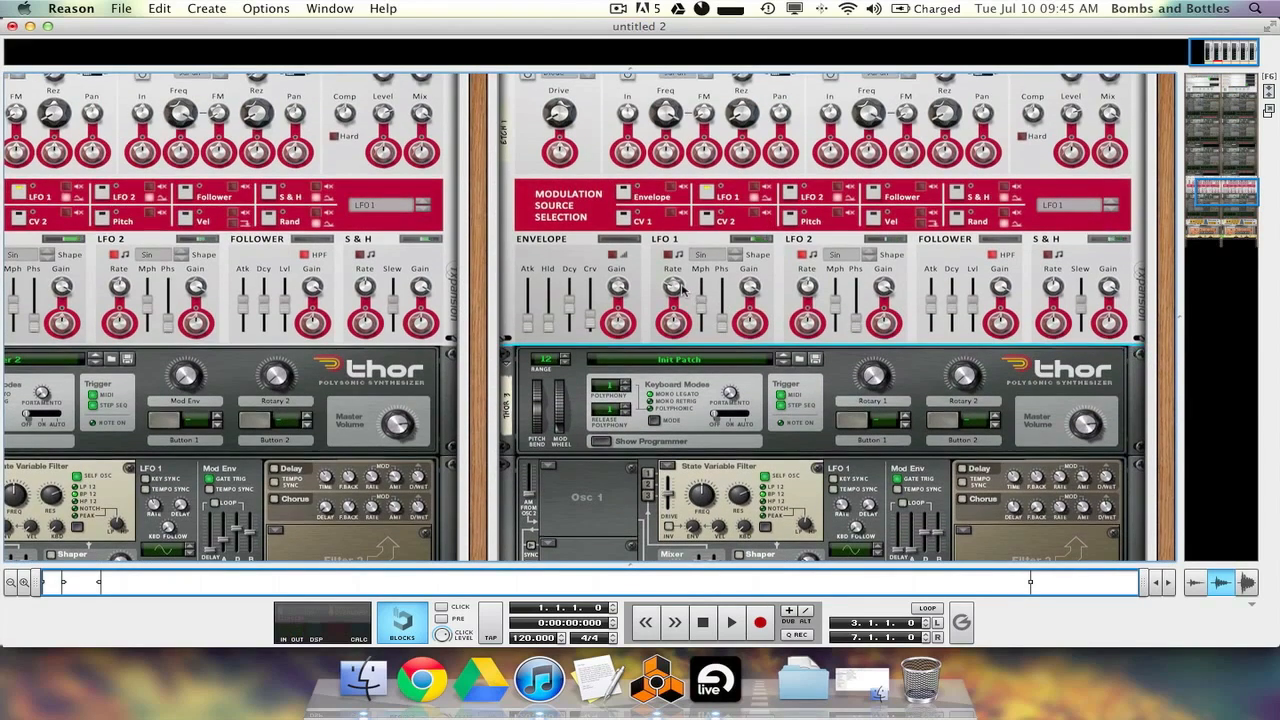
pyautogui.moveTo(684, 288)
pyautogui.moveTo(681, 287); pyautogui.dragTo(683, 285)
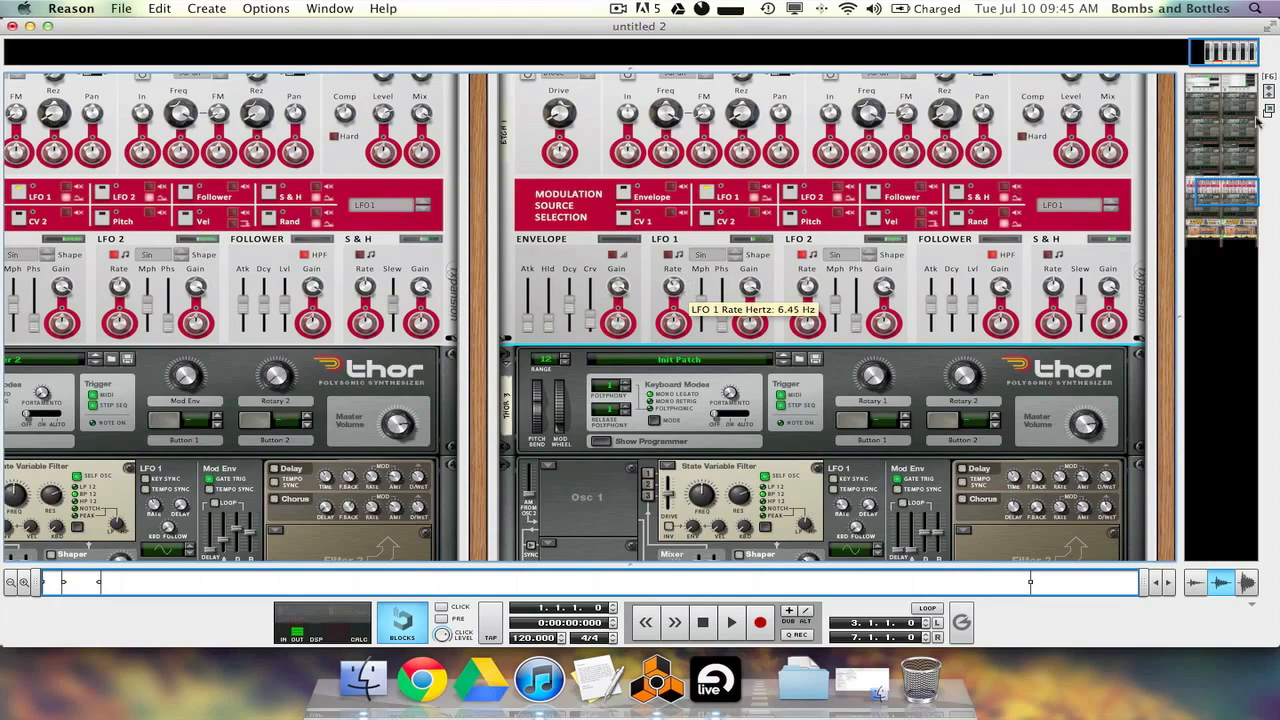
pyautogui.scroll(10, 638, 300)
pyautogui.hscroll(1, 520, 204)
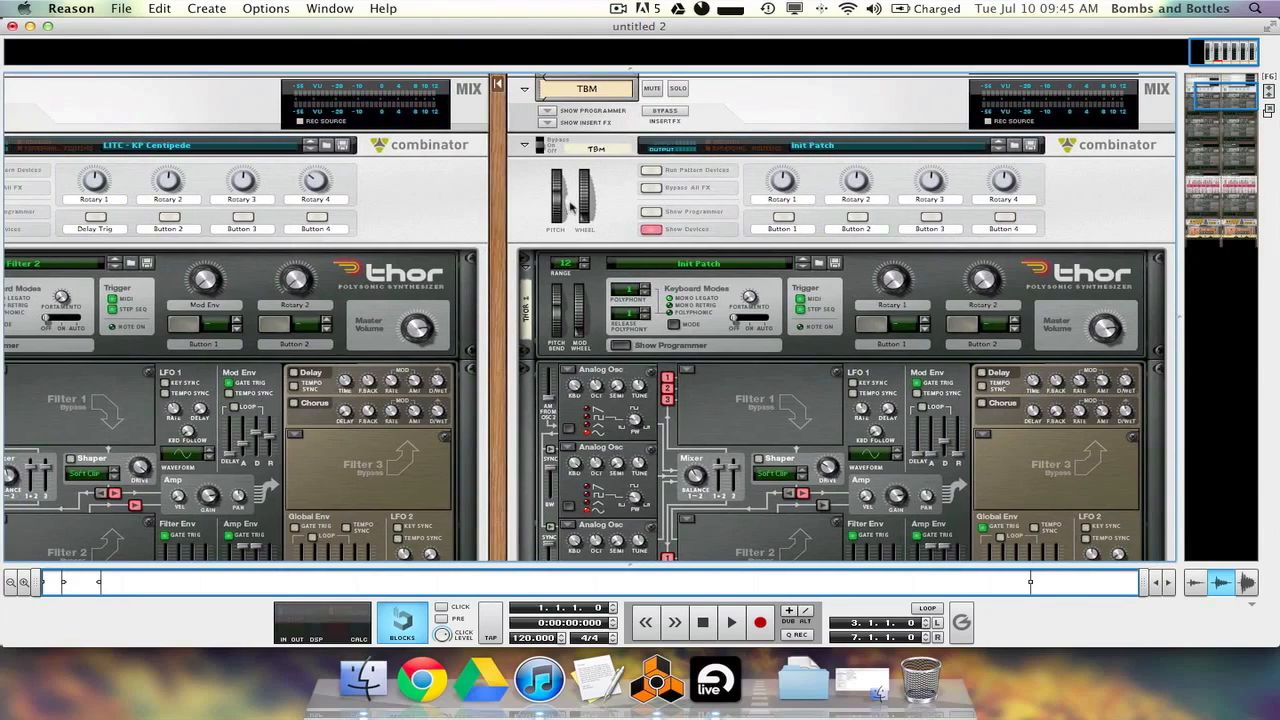
pyautogui.moveTo(536, 212); pyautogui.dragTo(536, 178)
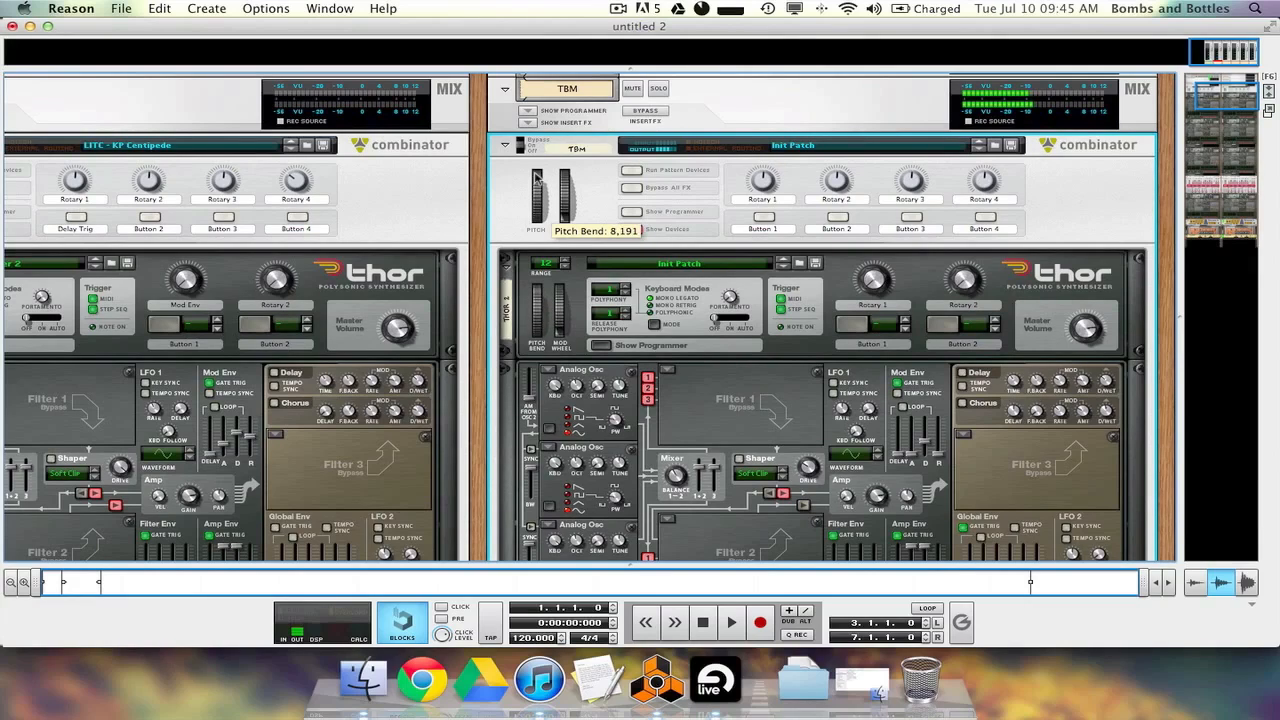
# Check the last Thor's Filter 2 frequency and audition the chain with the TBM Combinator's pitch and mod wheels
pyautogui.scroll(-10, 793, 343)
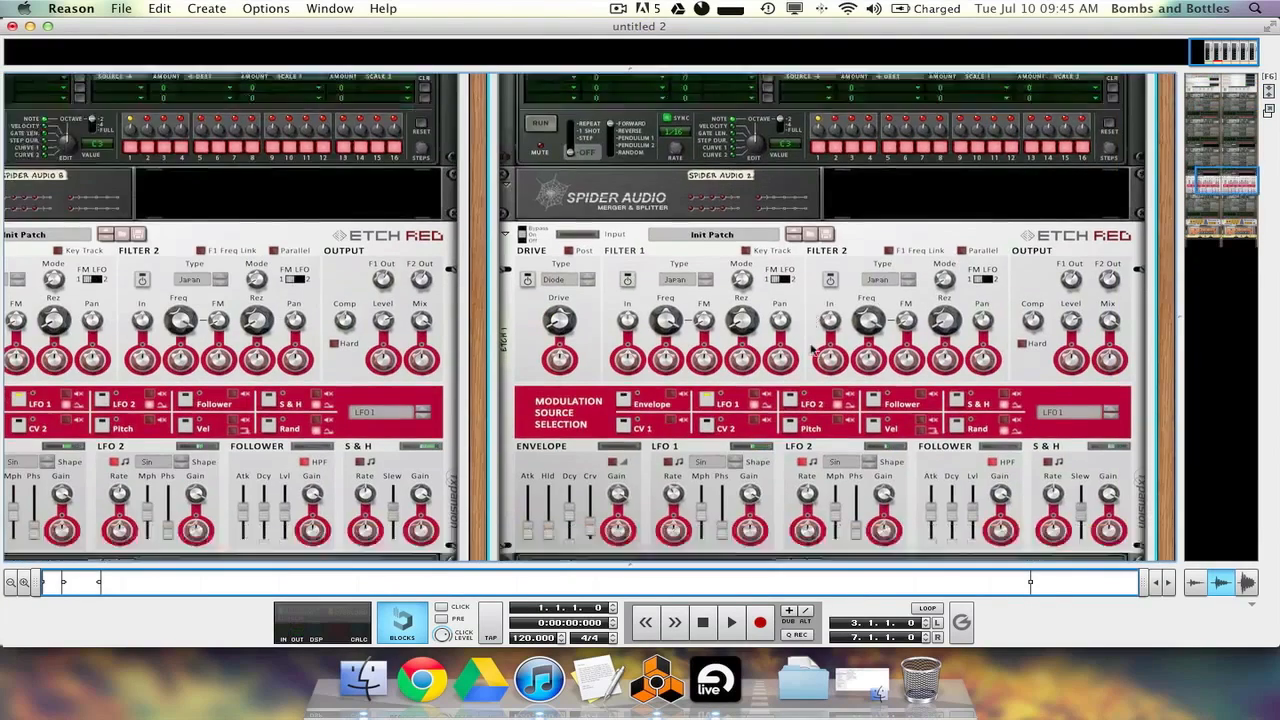
pyautogui.scroll(-5, 793, 343)
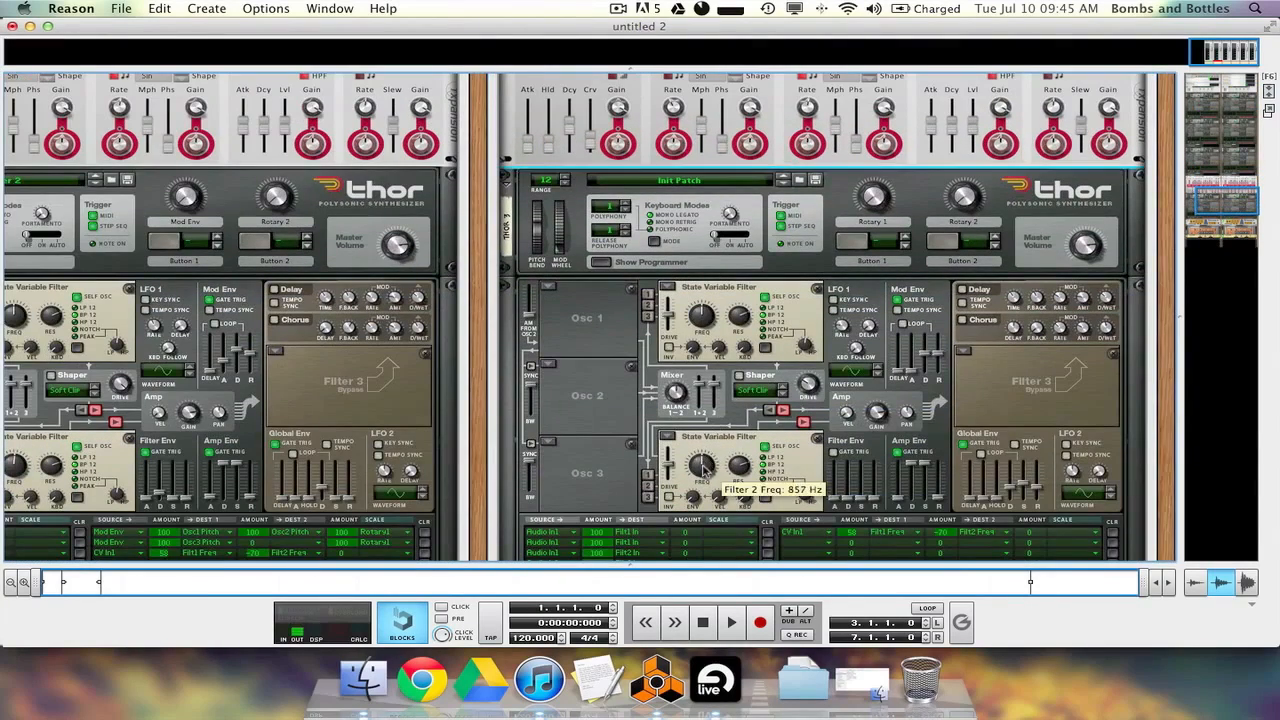
pyautogui.click(1245, 105)
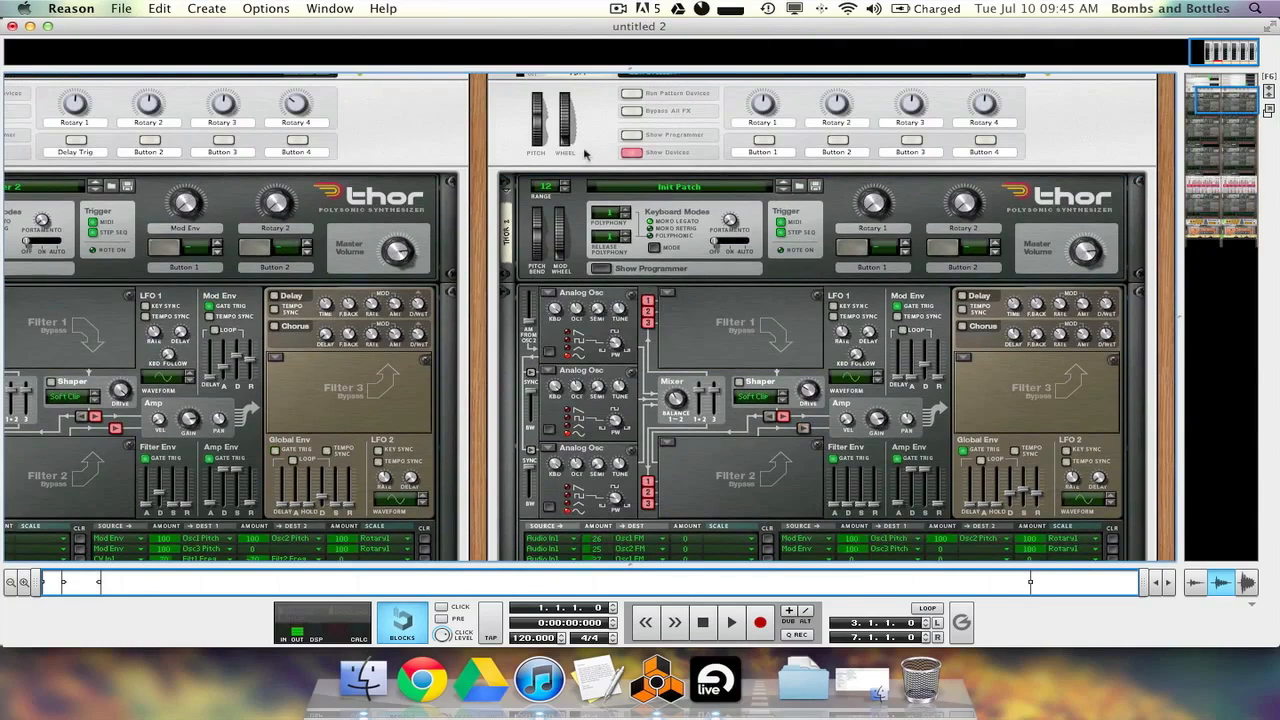
pyautogui.moveTo(567, 122); pyautogui.dragTo(541, 140)
# Set the last Thor's Filter 1 frequency to 1.41 kHz and the Etch Red's LFO 1 rate to 14.06 Hz
pyautogui.click(1220, 222)
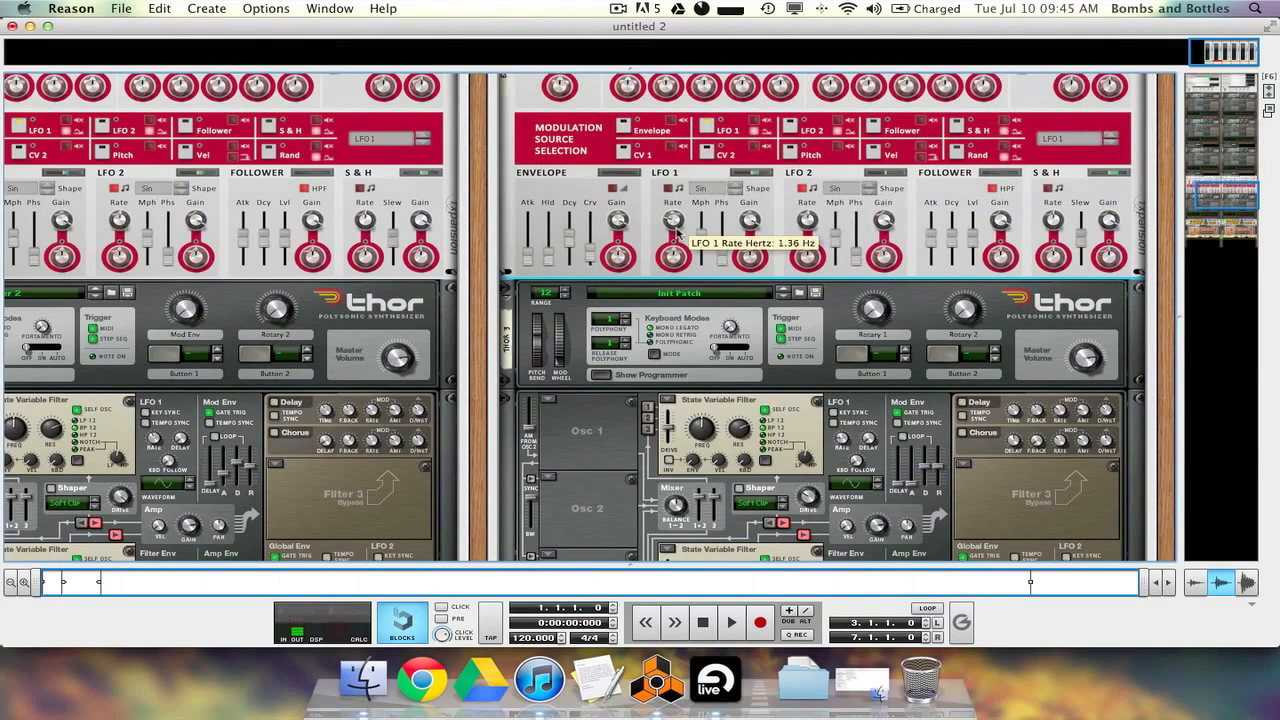
pyautogui.scroll(-5, 724, 472)
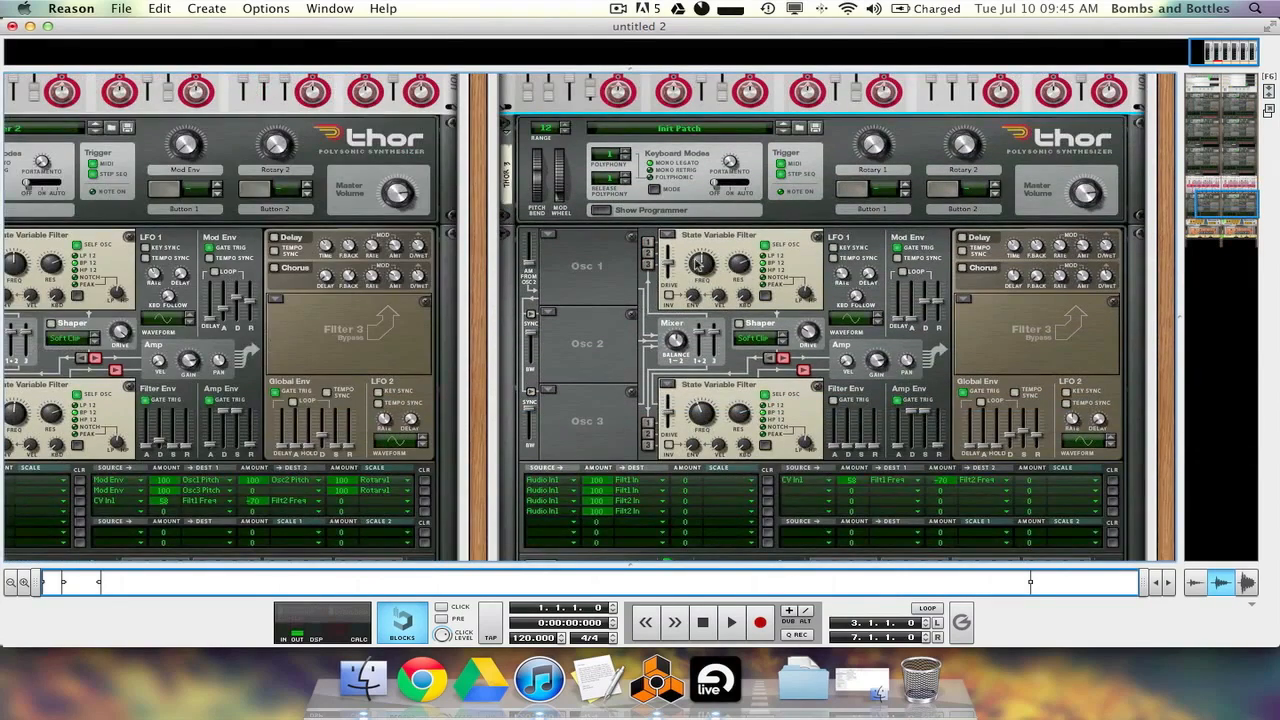
pyautogui.scroll(3, 700, 265)
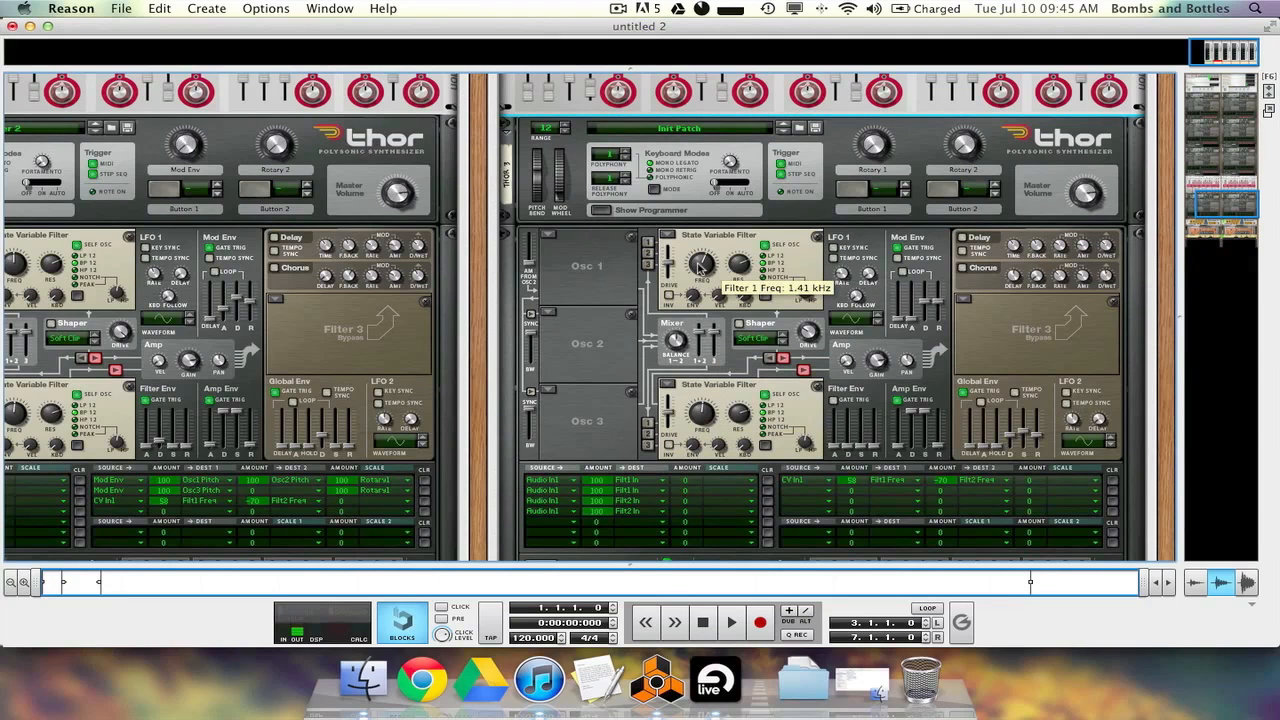
pyautogui.scroll(5, 704, 308)
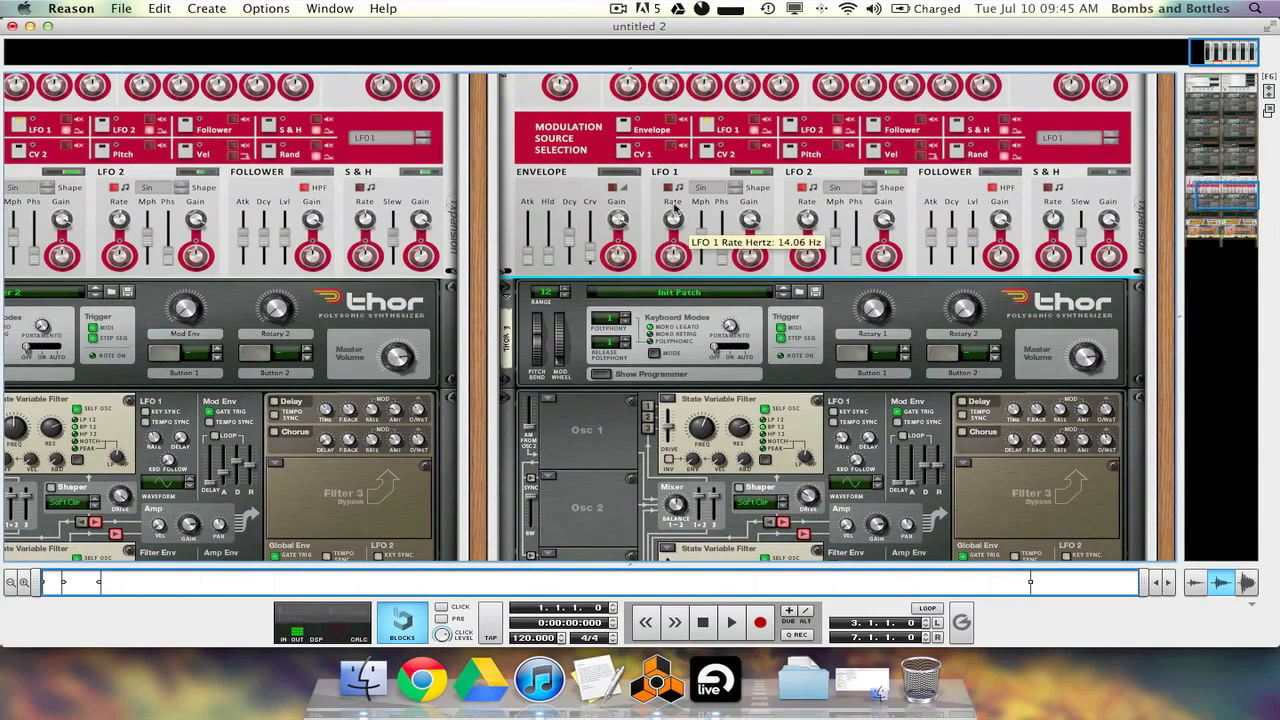
# Set the Etch Red's LFO 1 gain to 92% and audition the result with the TBM Combinator's pitch bend
pyautogui.click(1243, 97)
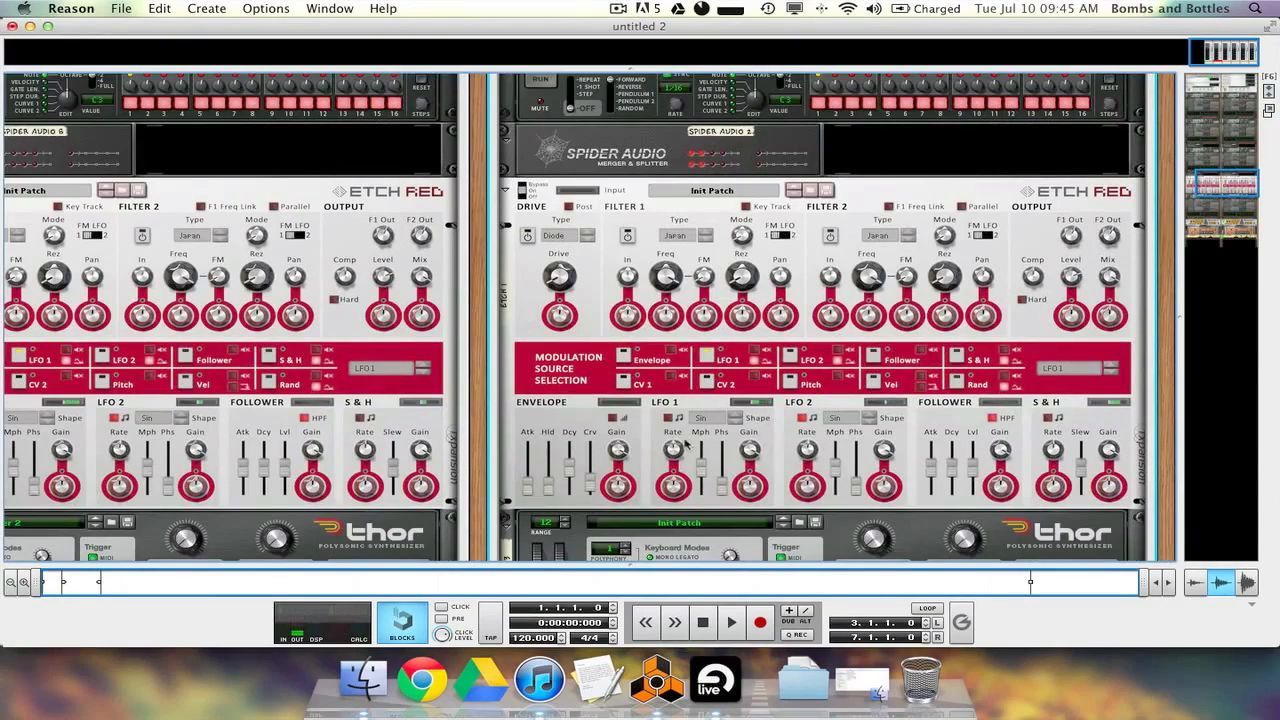
pyautogui.click(752, 451)
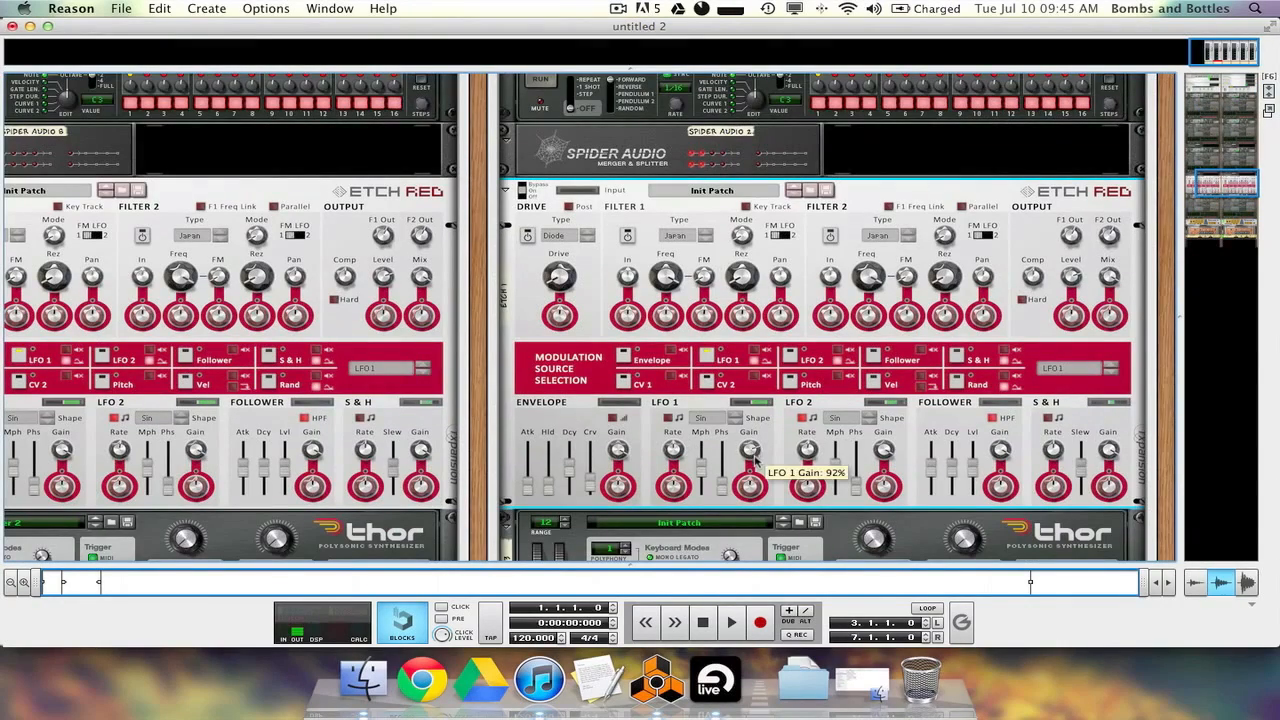
pyautogui.click(1226, 106)
pyautogui.moveTo(536, 237); pyautogui.dragTo(536, 212)
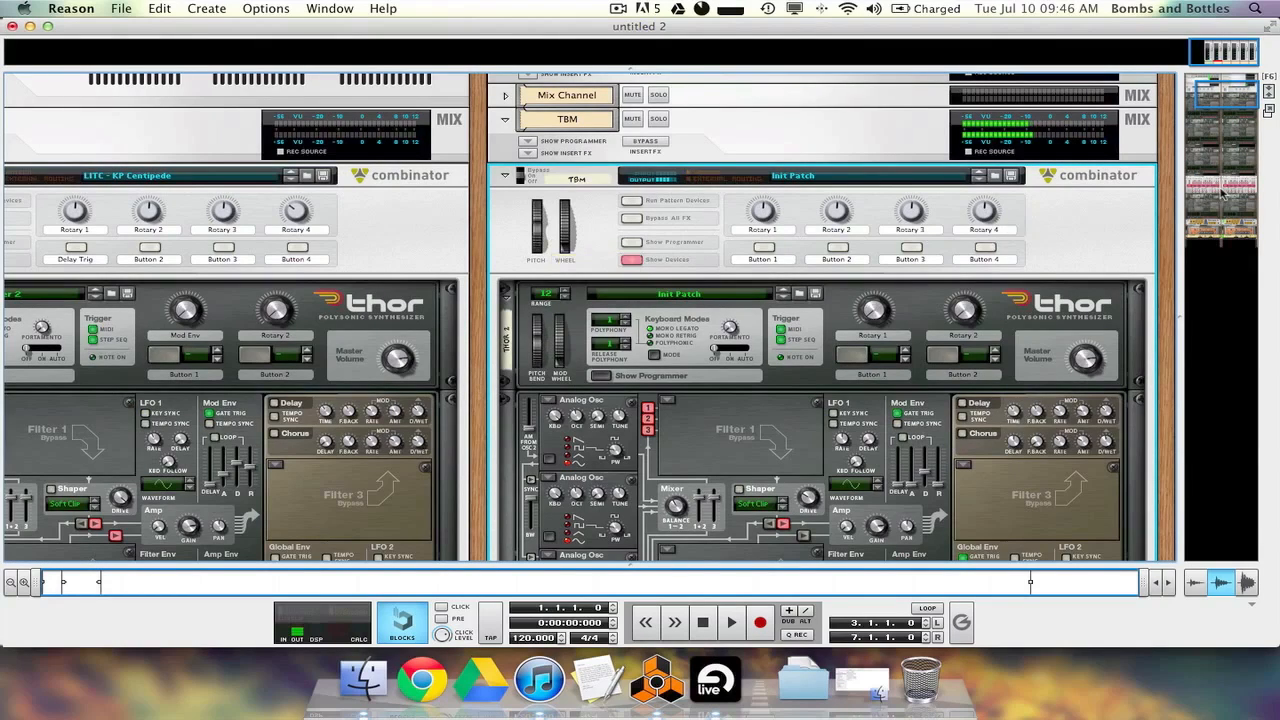
# Readjust the Etch Red's LFO 1 and set the last Thor's Filter 2 frequency to 472 Hz
pyautogui.scroll(-10, 693, 391)
pyautogui.hscroll(5, 857, 344)
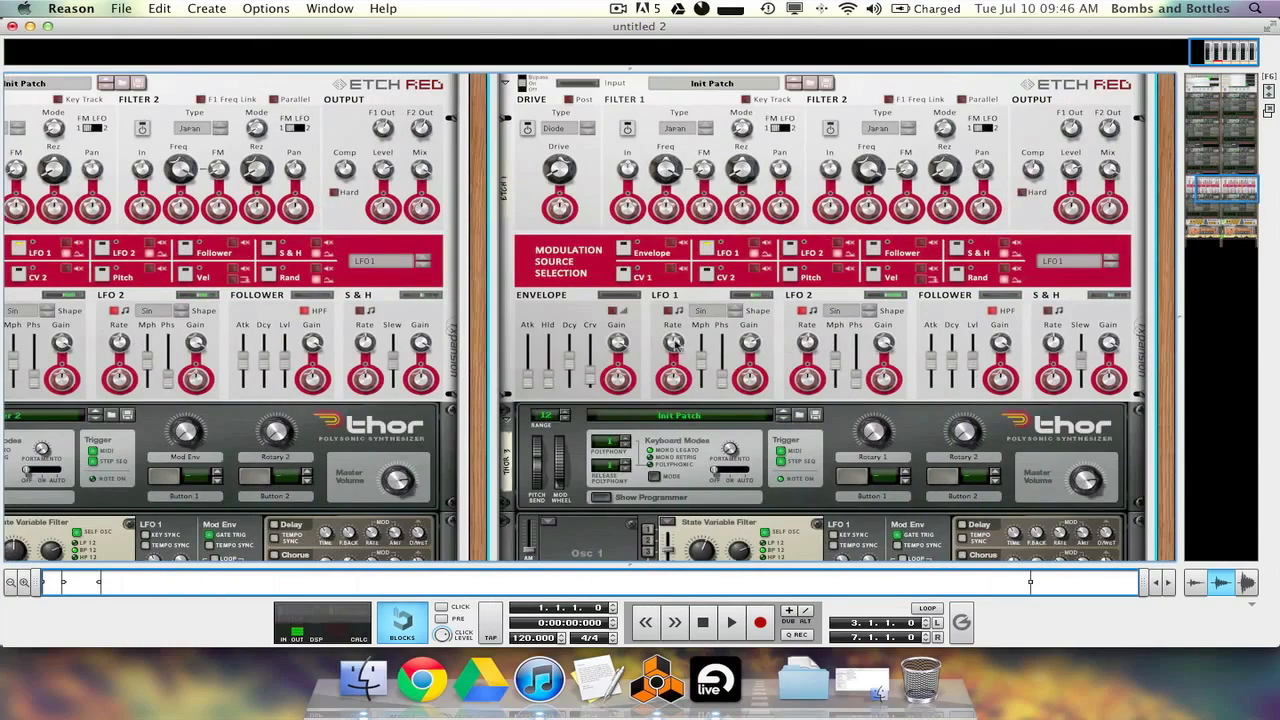
pyautogui.moveTo(749, 343); pyautogui.dragTo(749, 297)
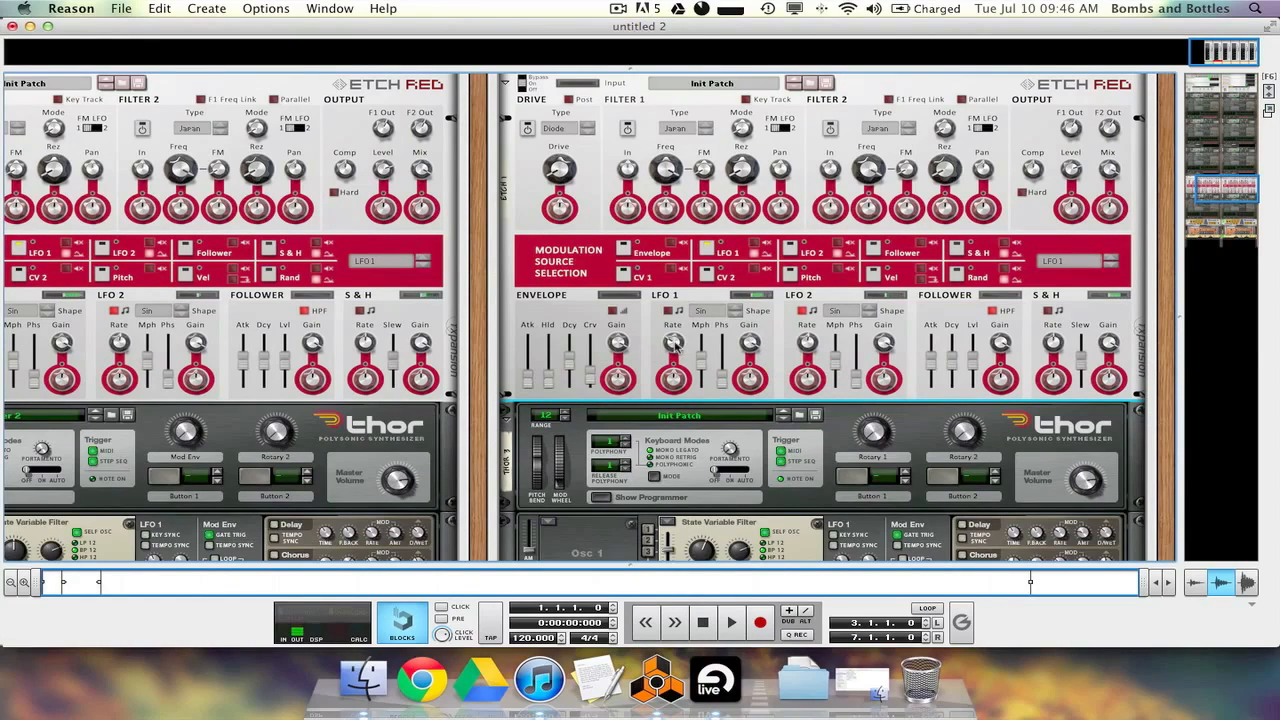
pyautogui.scroll(-5, 735, 398)
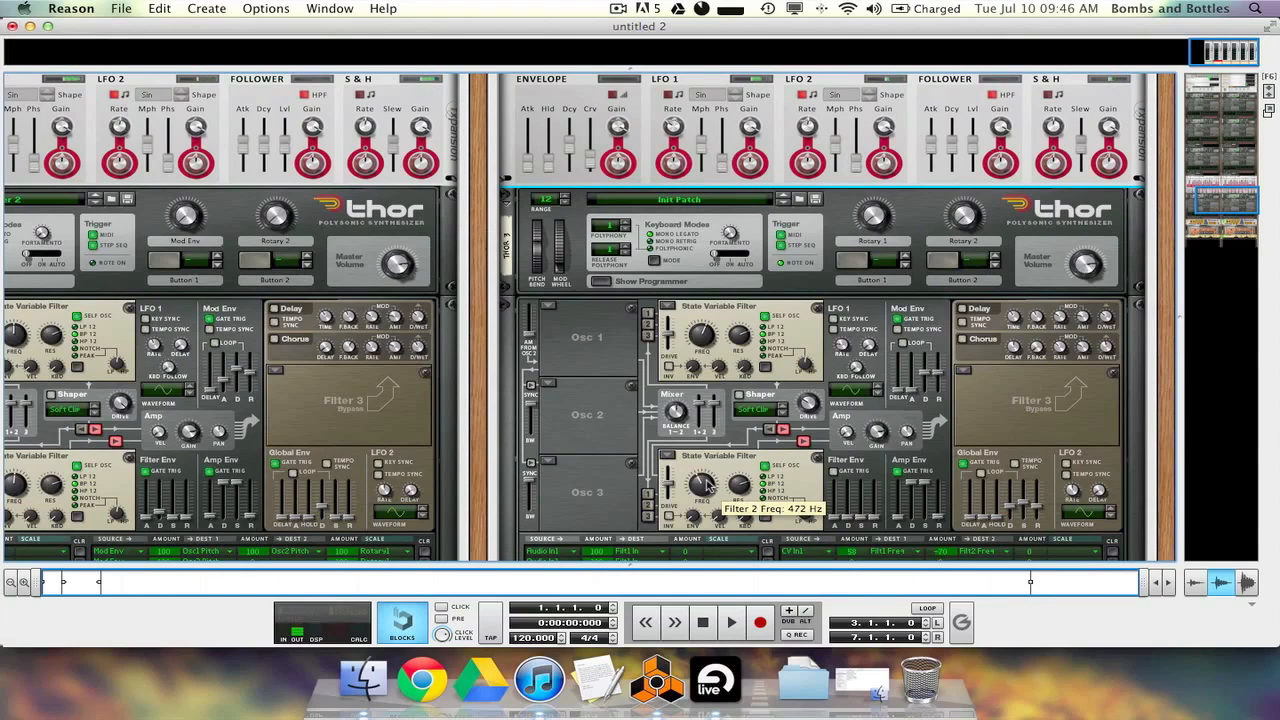
# Review the whole second chain, from Scream 4, The Echo and Stereo Imager back through the Etch Red and the Thor devices
pyautogui.scroll(-11, 707, 487)
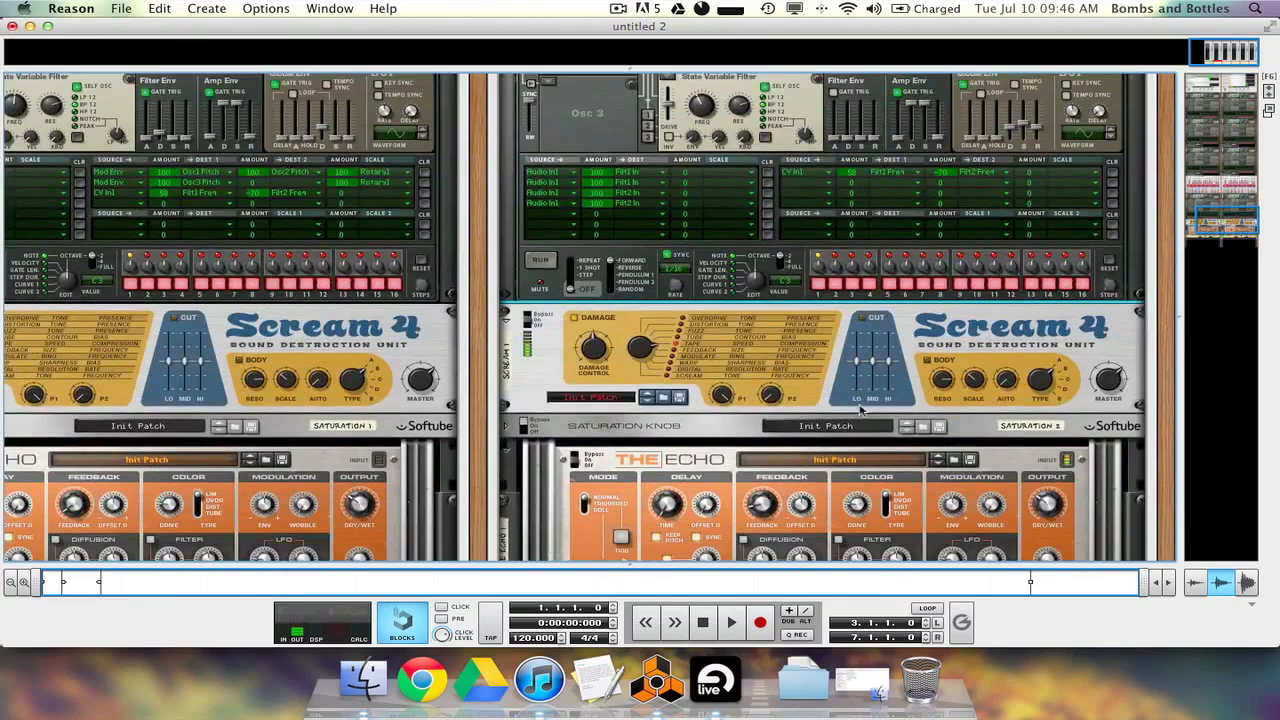
pyautogui.scroll(-4, 855, 412)
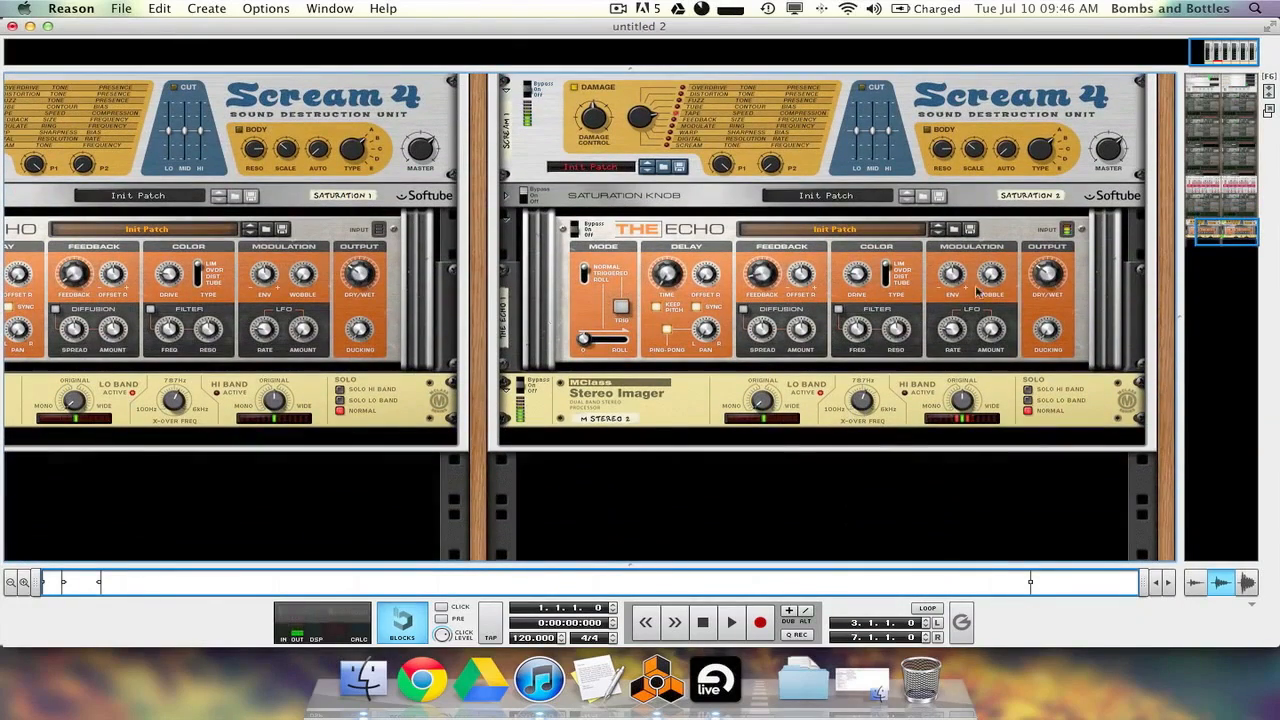
pyautogui.click(1225, 185)
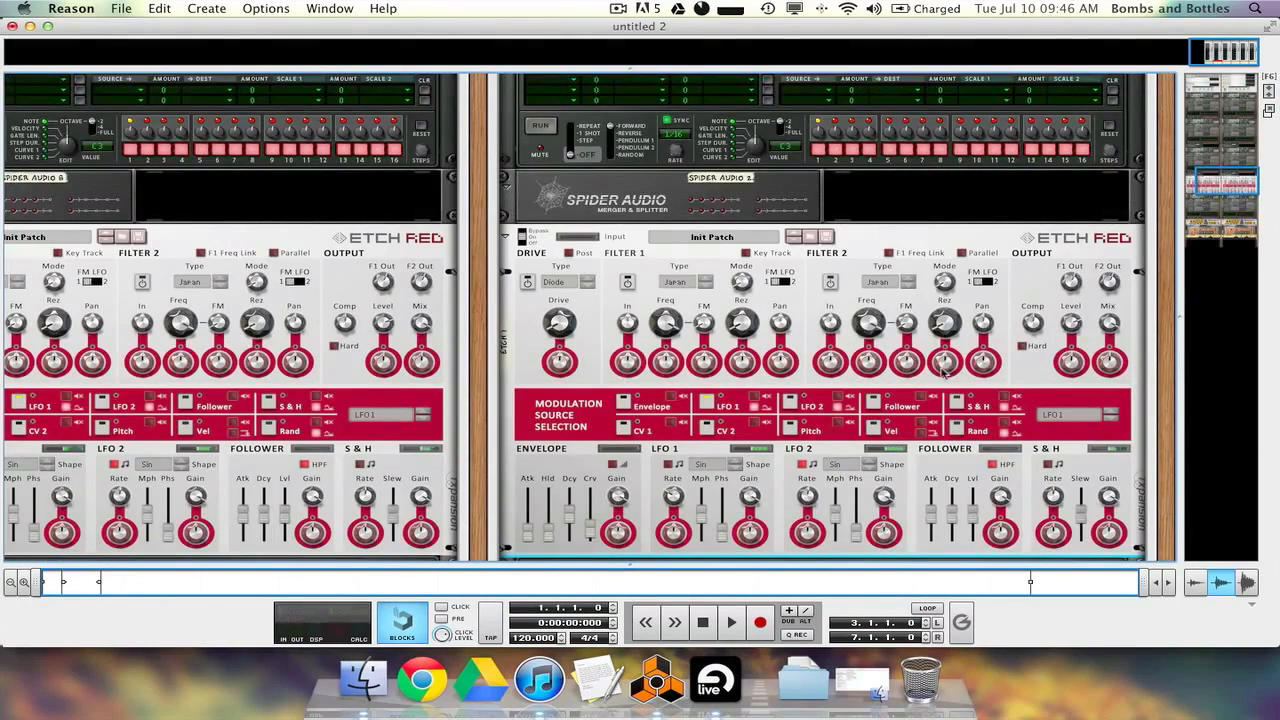
pyautogui.scroll(5, 1018, 292)
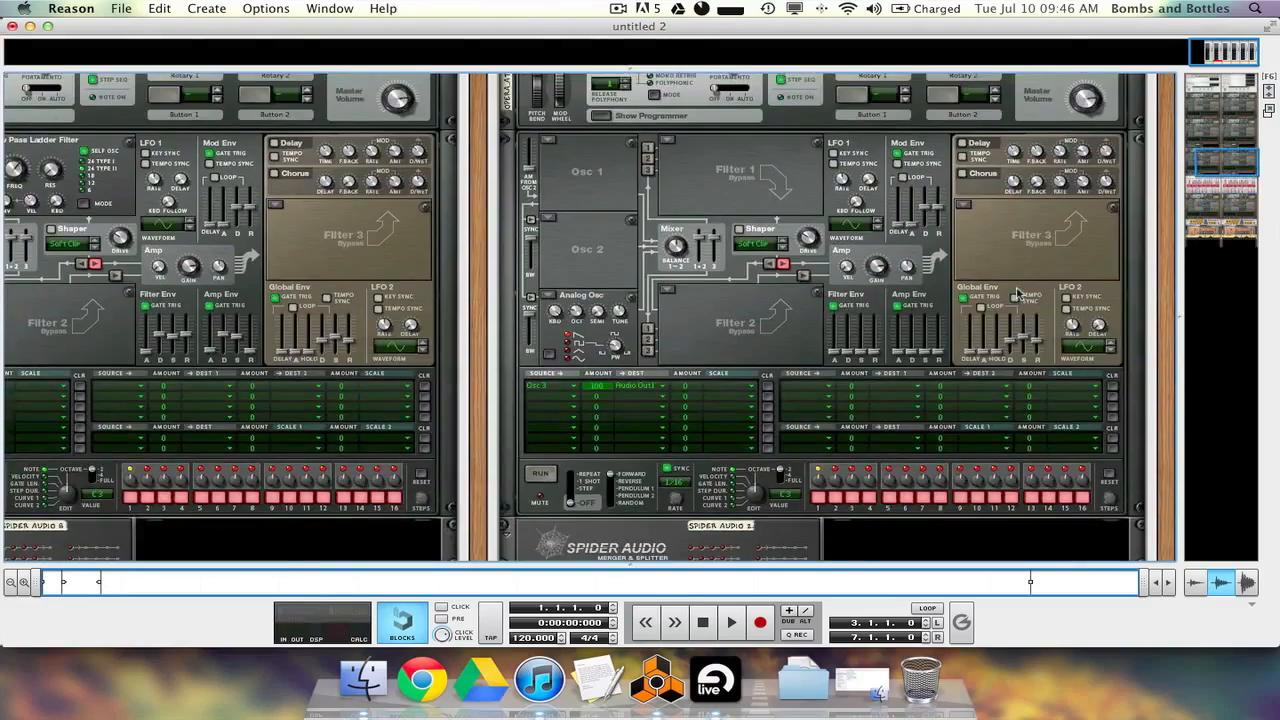
pyautogui.scroll(5, 1018, 292)
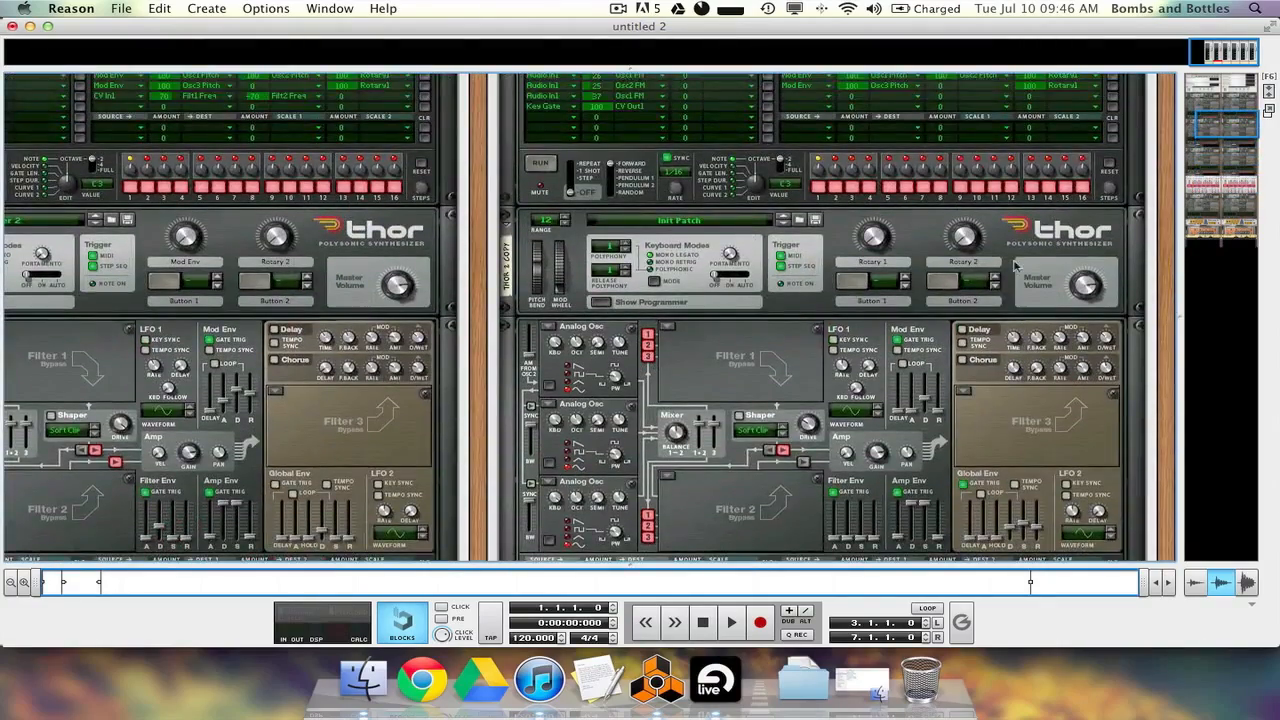
pyautogui.scroll(10, 1015, 265)
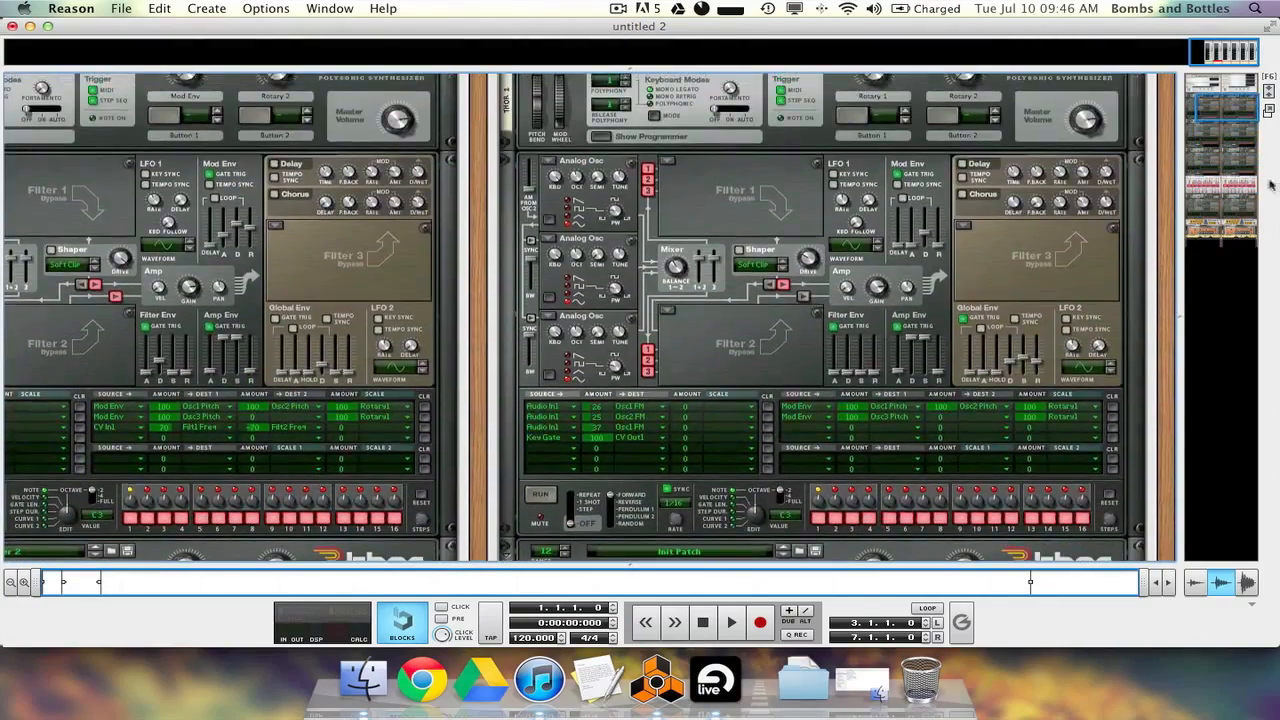
pyautogui.click(1238, 190)
pyautogui.moveTo(1238, 190)
pyautogui.mouseDown()
pyautogui.moveTo(1237, 177)
pyautogui.moveTo(1237, 213)
pyautogui.mouseUp()
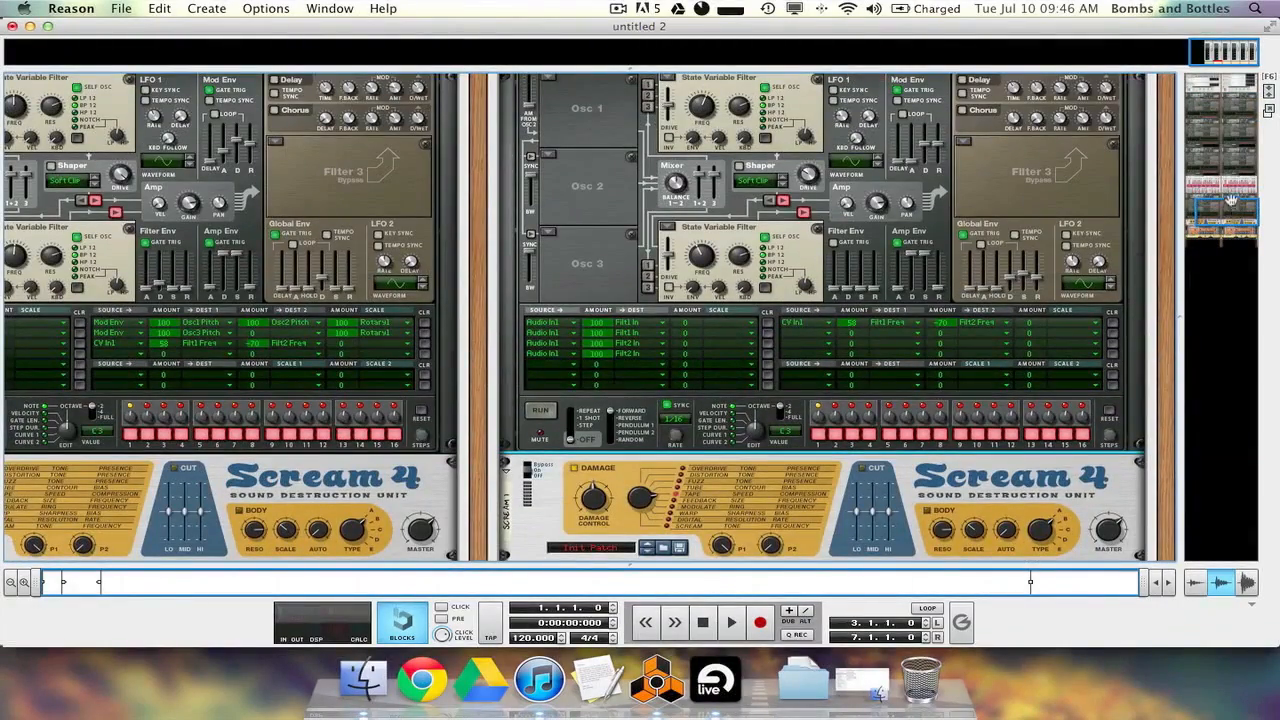
pyautogui.moveTo(1231, 200); pyautogui.dragTo(1233, 181)
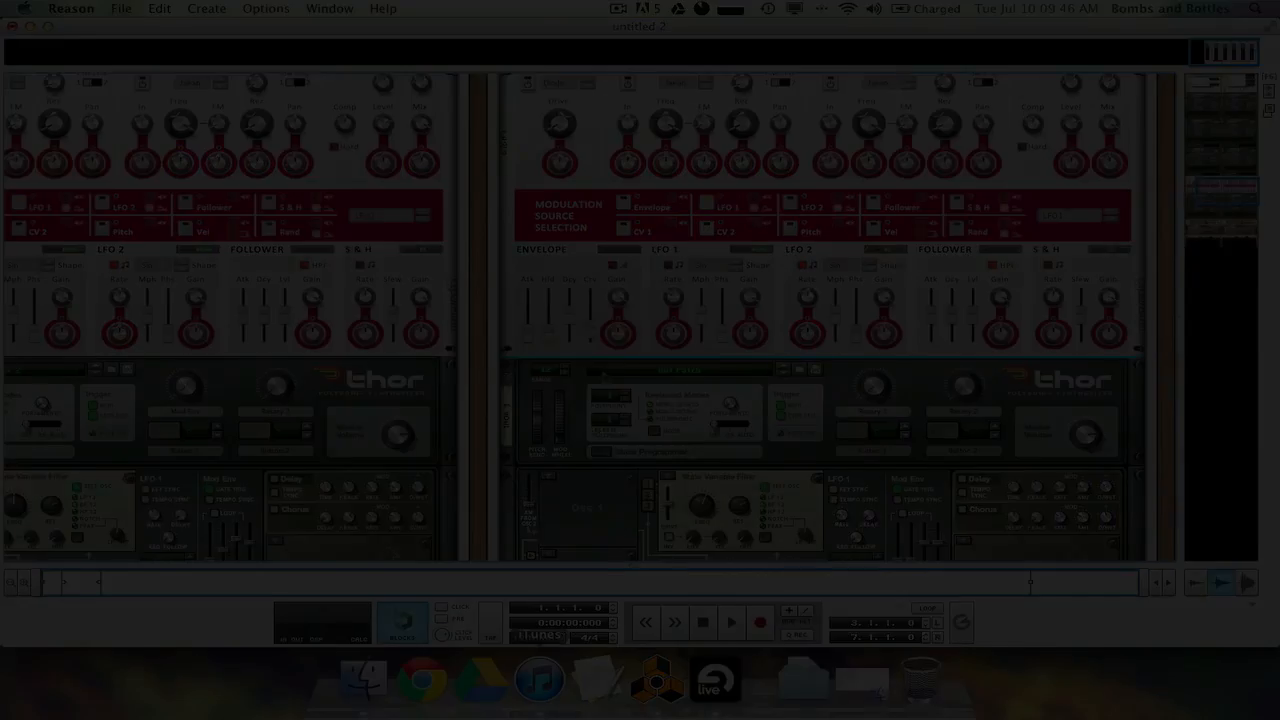